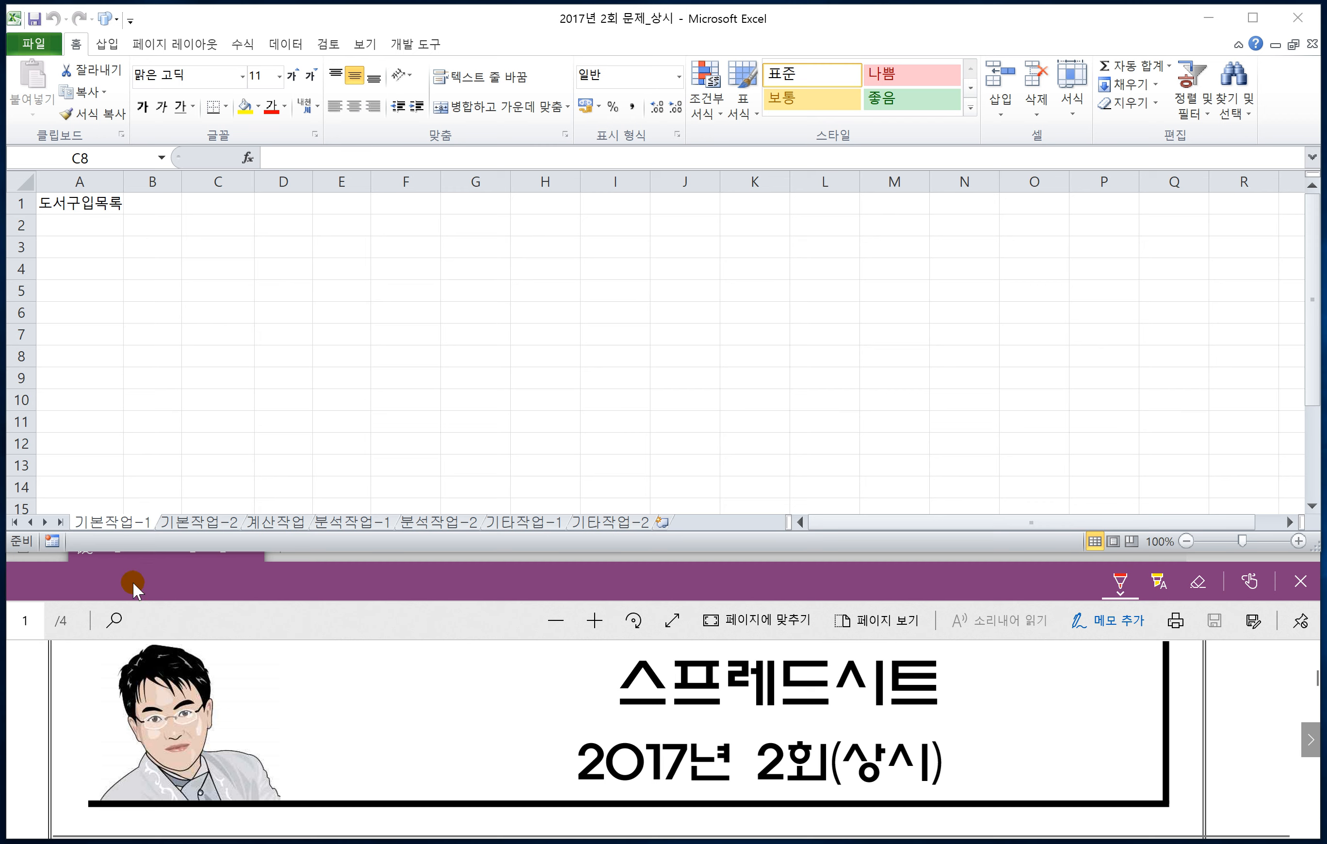
# Step: In the exam PDF, handwrite the missing sheet name 기본작업 in red ink before "-1" in question 1 of 문제1
pyautogui.click(396, 613)
pyautogui.scroll(-1, 444, 672)
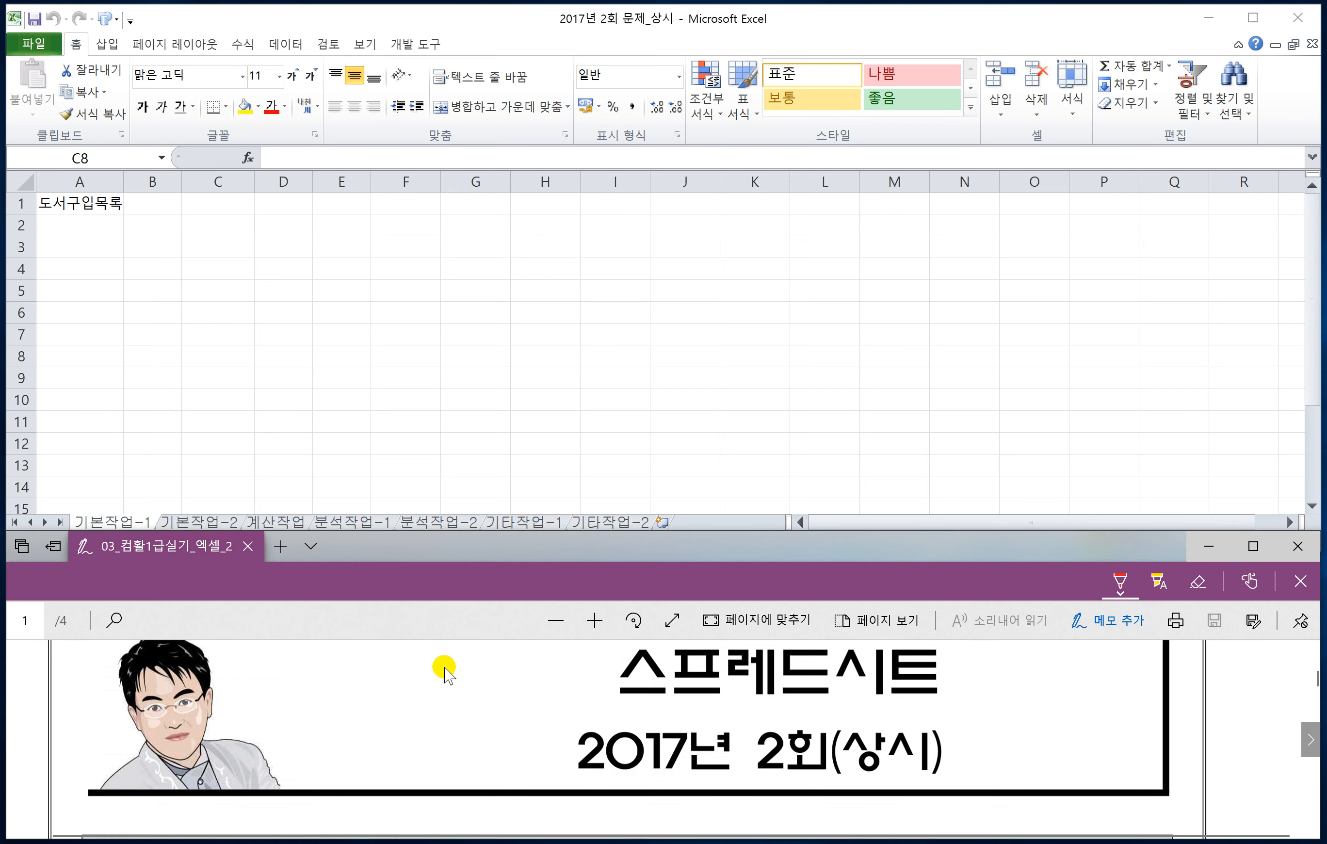
pyautogui.scroll(-5, 444, 672)
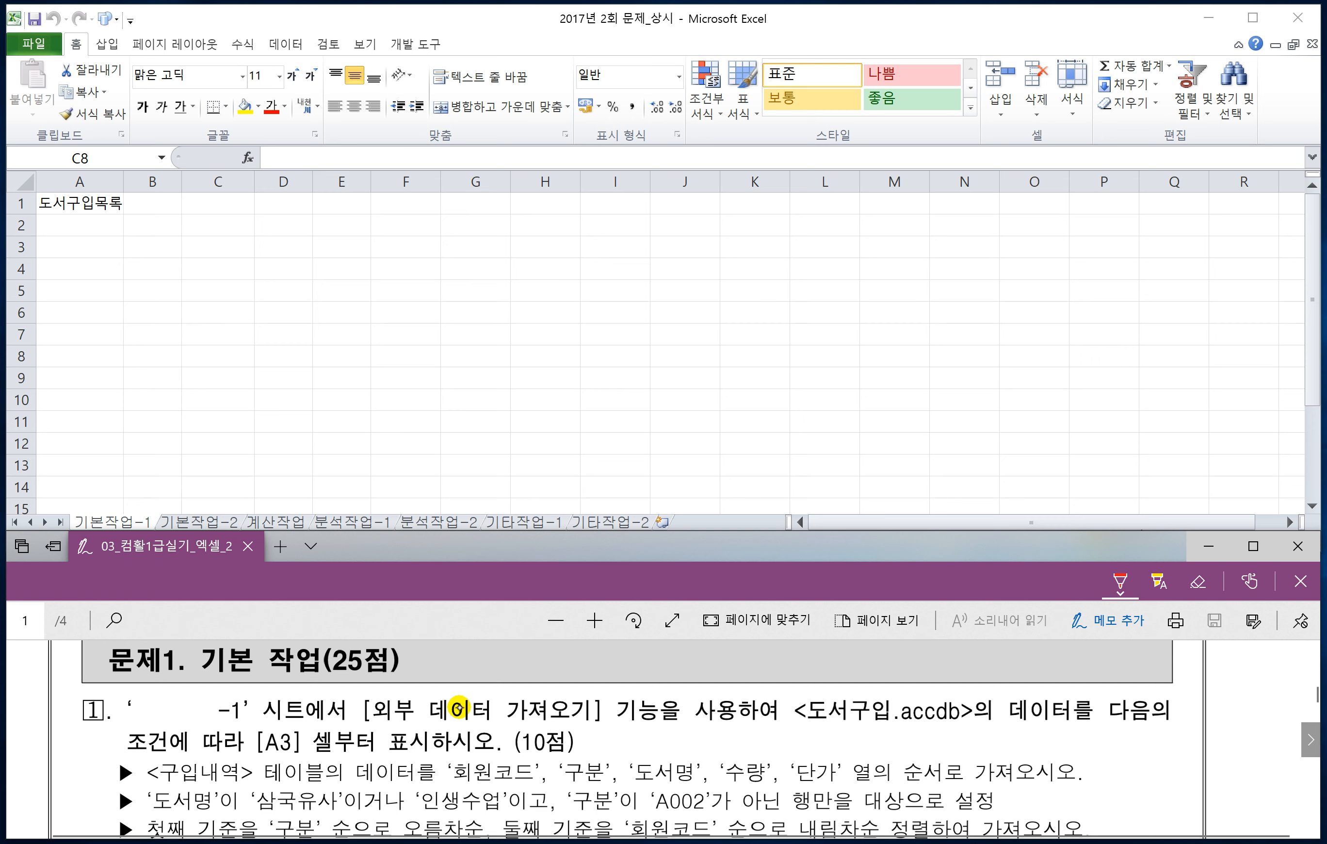
pyautogui.moveTo(133, 695); pyautogui.dragTo(141, 716)
pyautogui.moveTo(156, 686)
pyautogui.mouseDown()
pyautogui.moveTo(155, 714)
pyautogui.moveTo(174, 686)
pyautogui.moveTo(187, 712)
pyautogui.mouseUp()
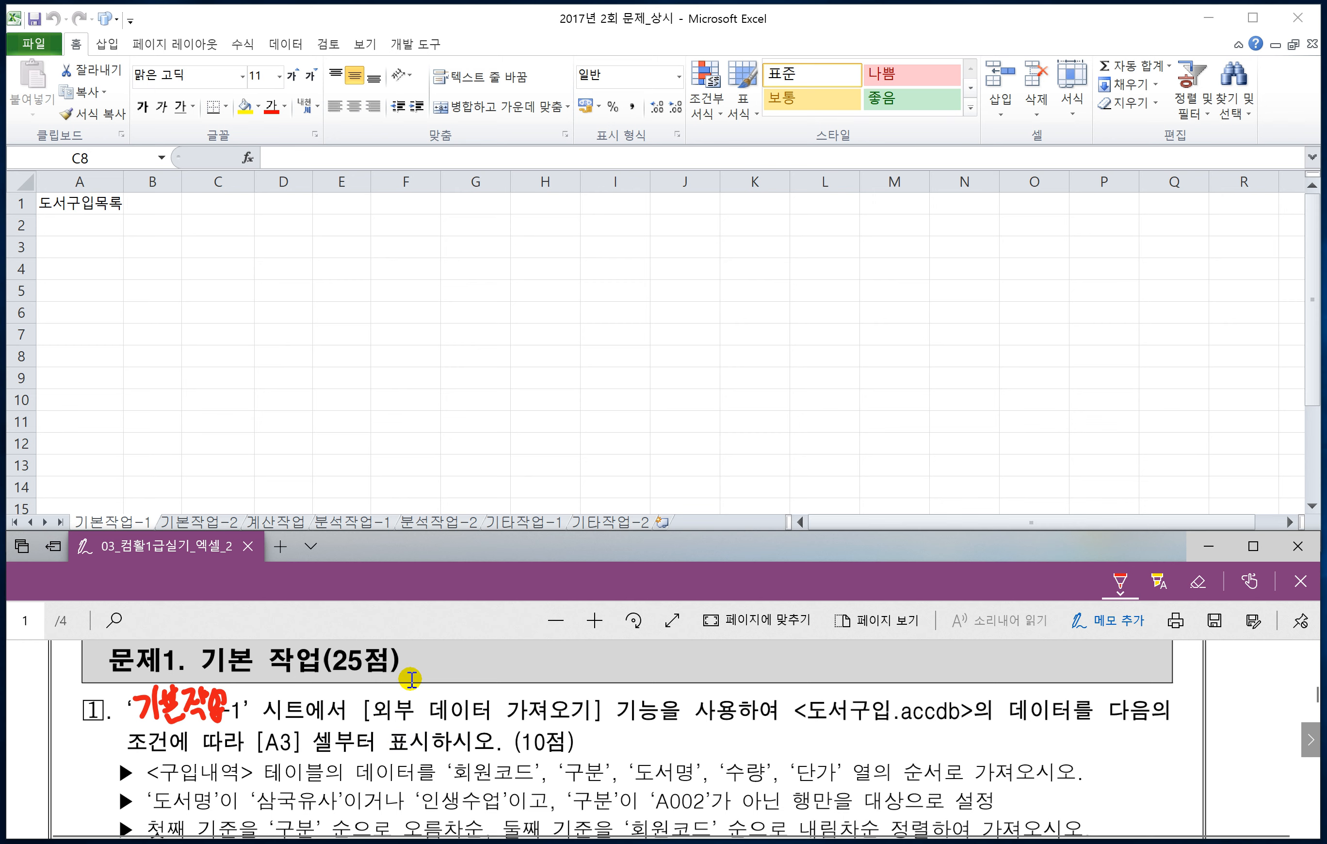
# Step: In Excel, start a Microsoft Query import at cell A3 with MS Access Database as the data source
pyautogui.click(90, 246)
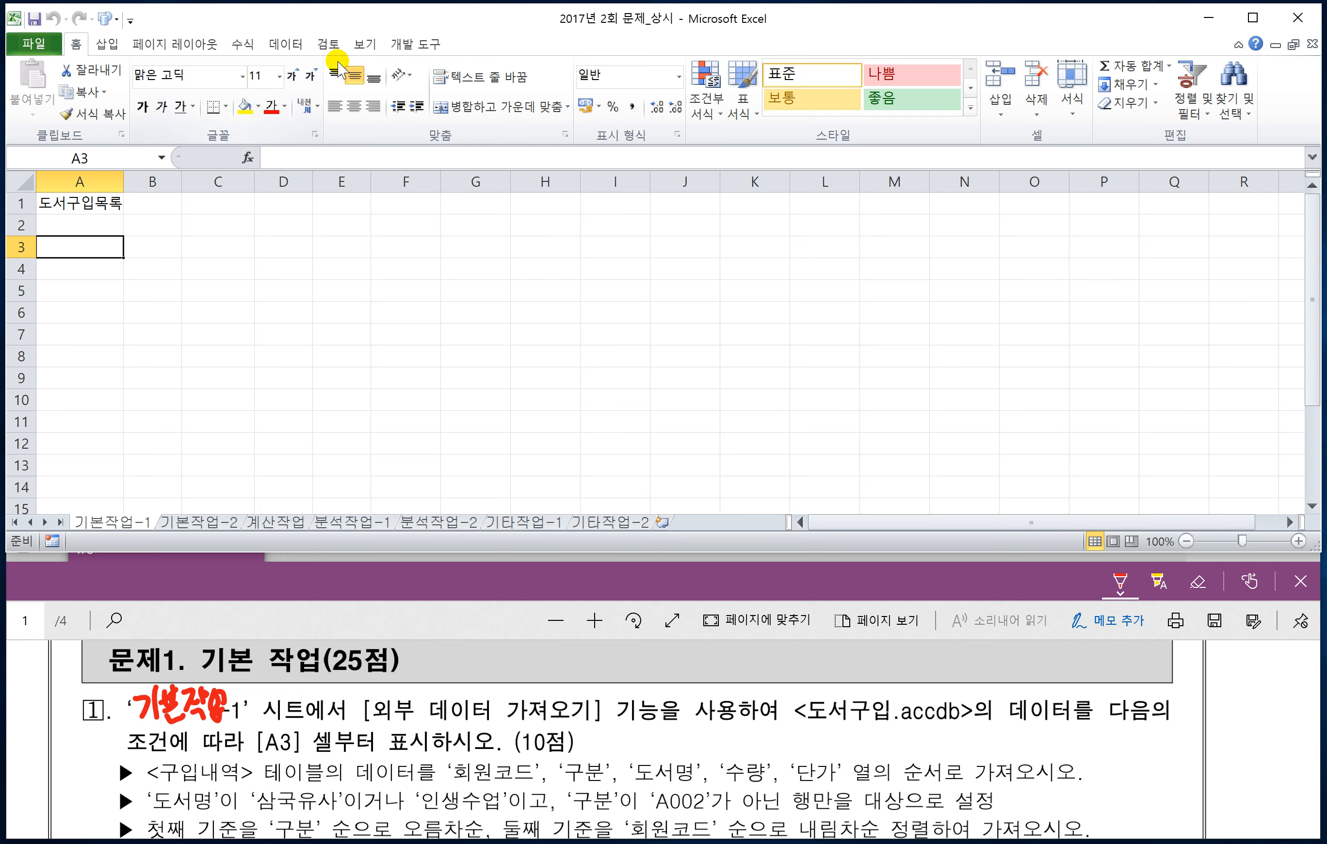
pyautogui.click(286, 45)
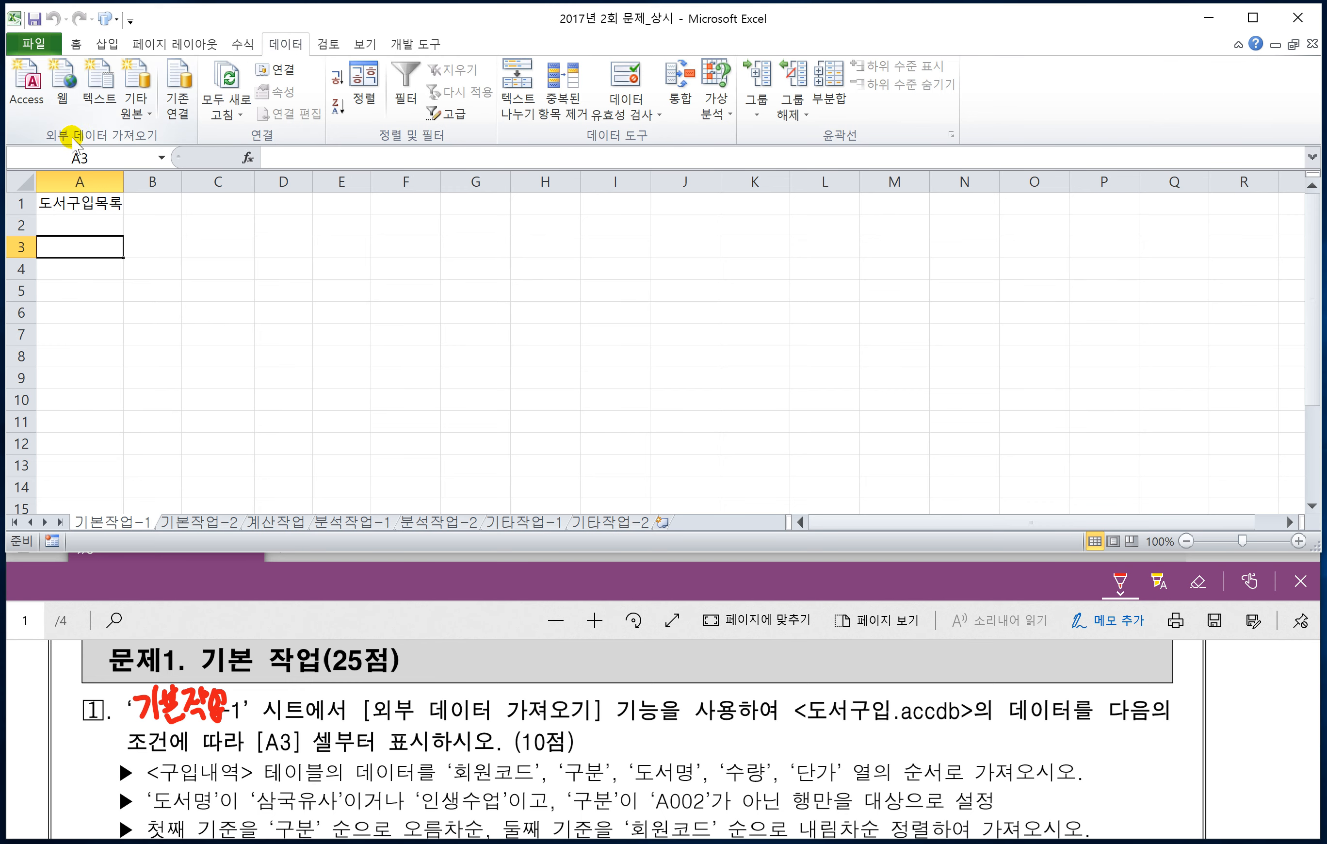
pyautogui.click(144, 113)
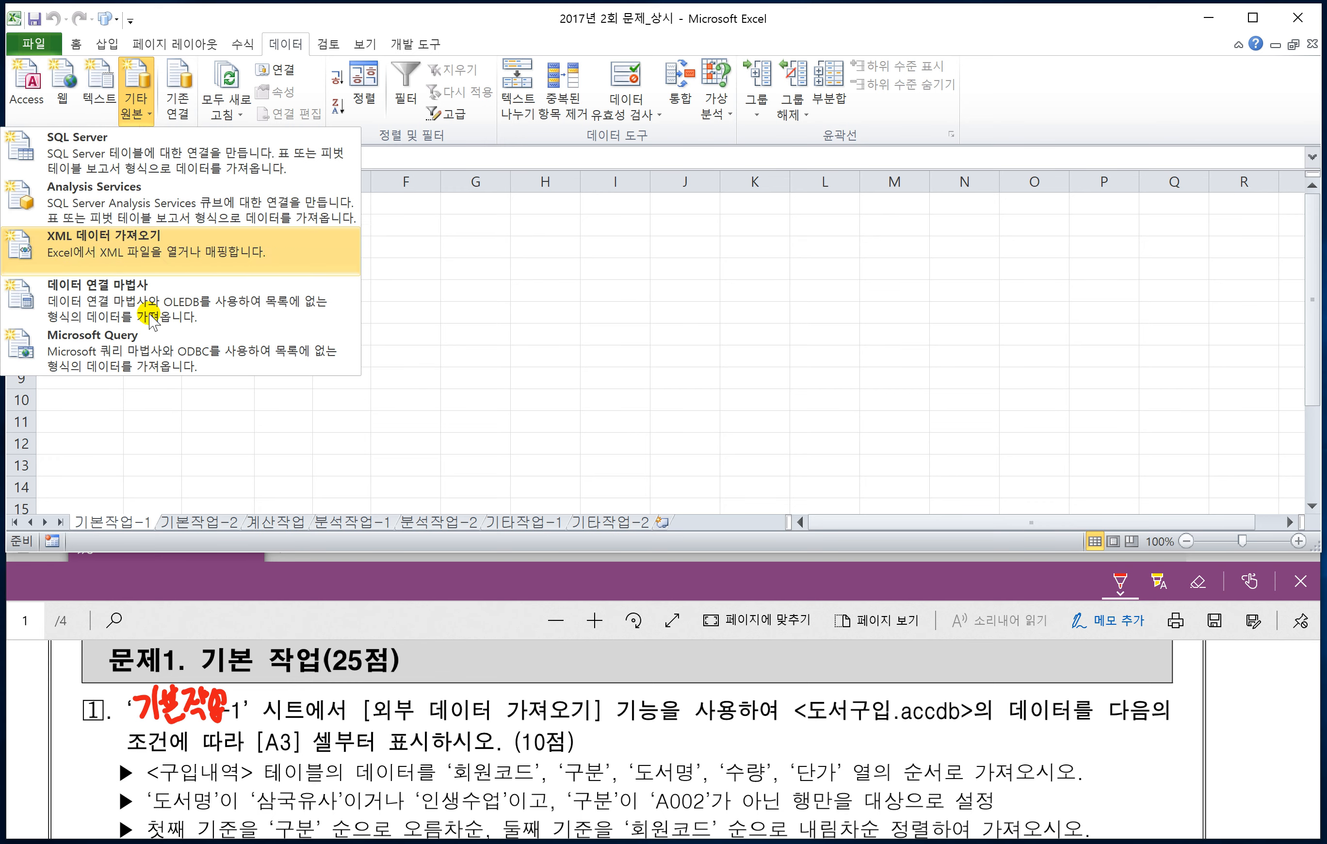
pyautogui.click(134, 351)
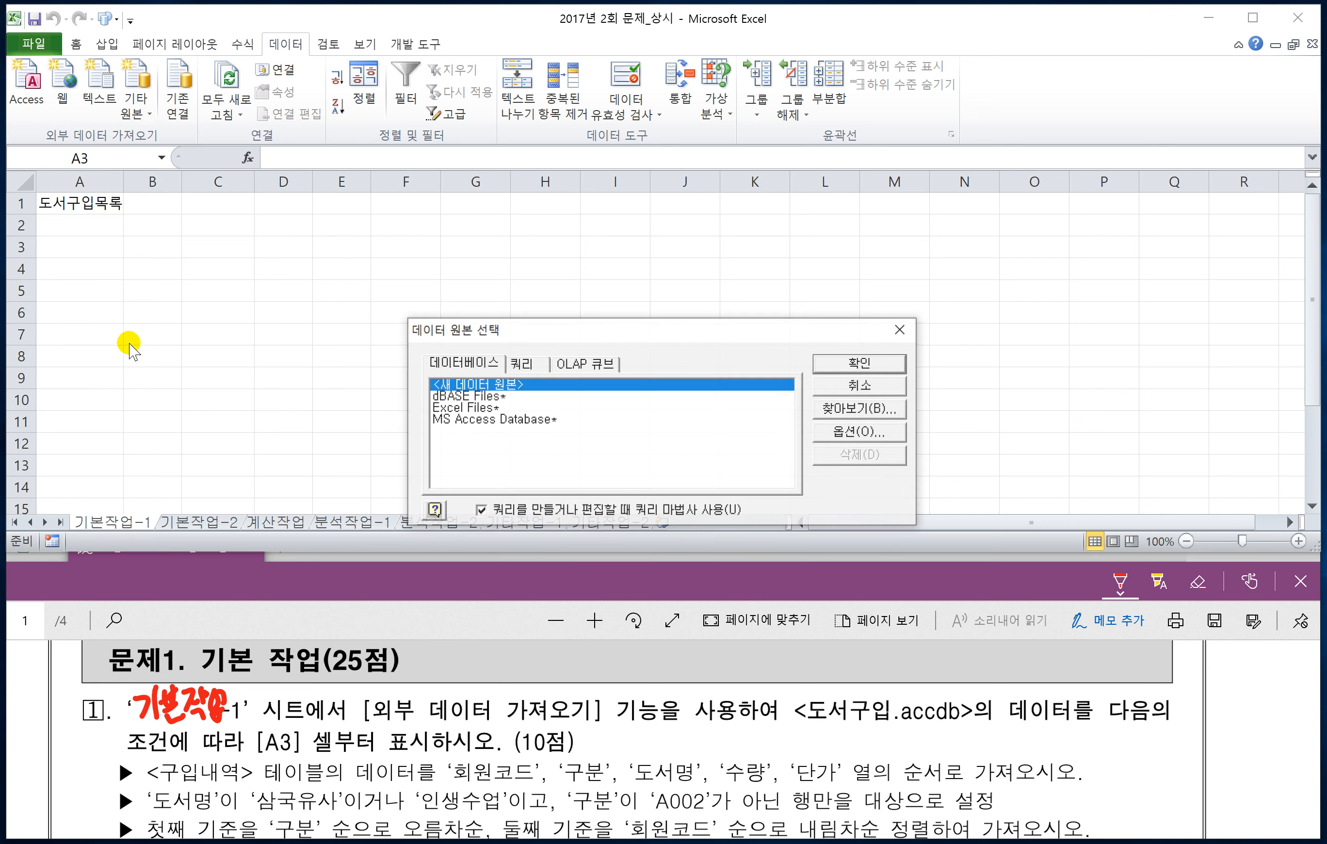
pyautogui.click(480, 421)
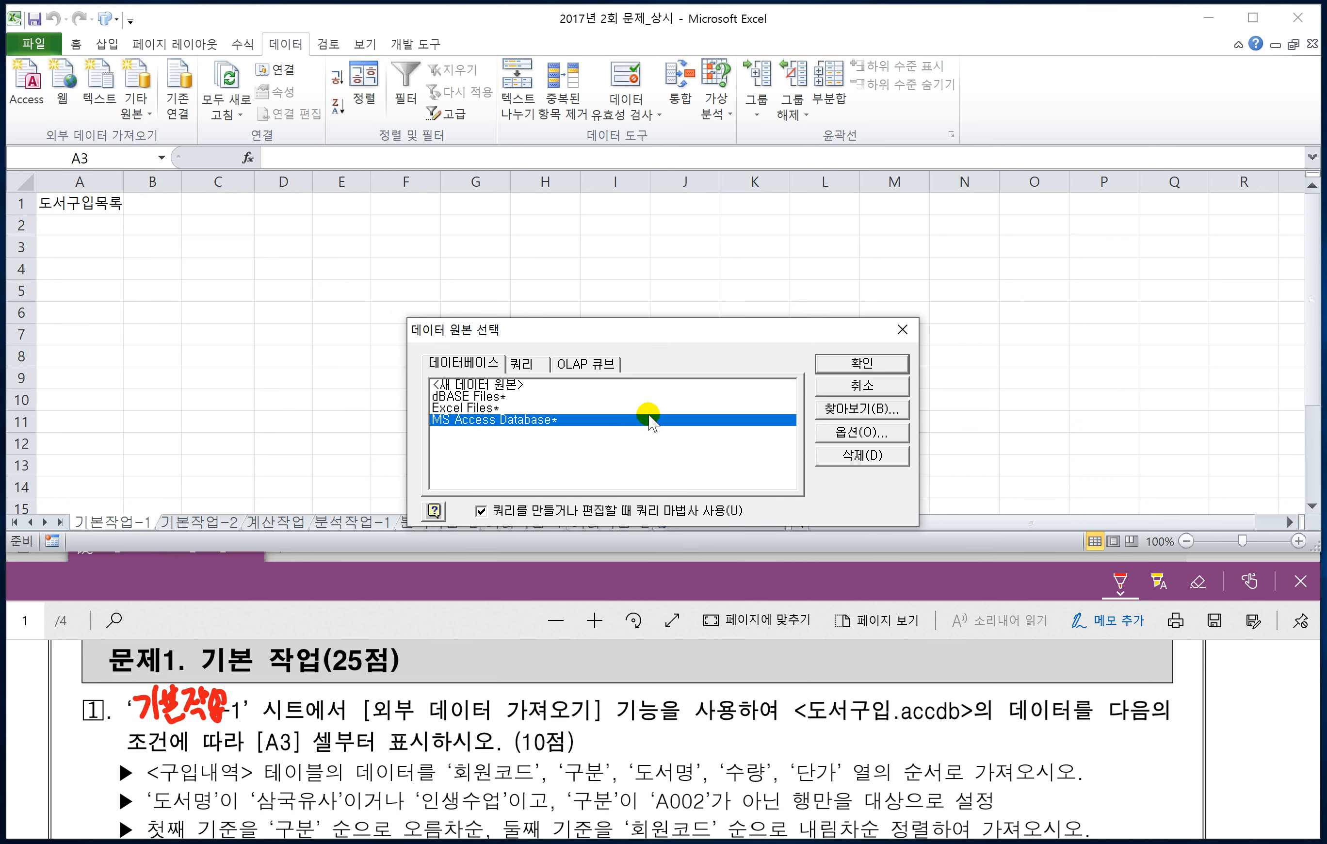
pyautogui.click(838, 365)
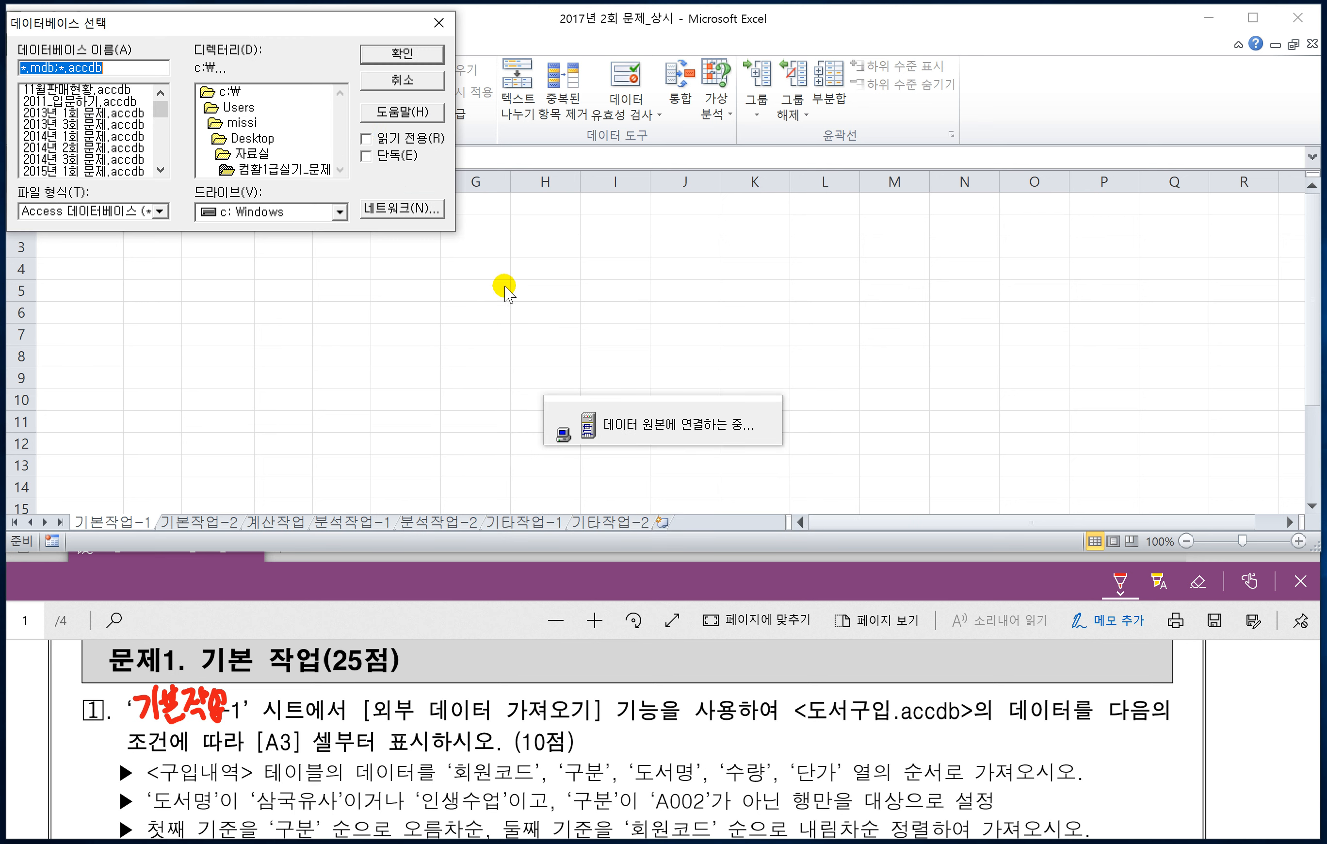
# Step: Choose the database 도서구입.accdb from the C:\OA folder as the query's source
pyautogui.moveTo(353, 101); pyautogui.dragTo(346, 149)
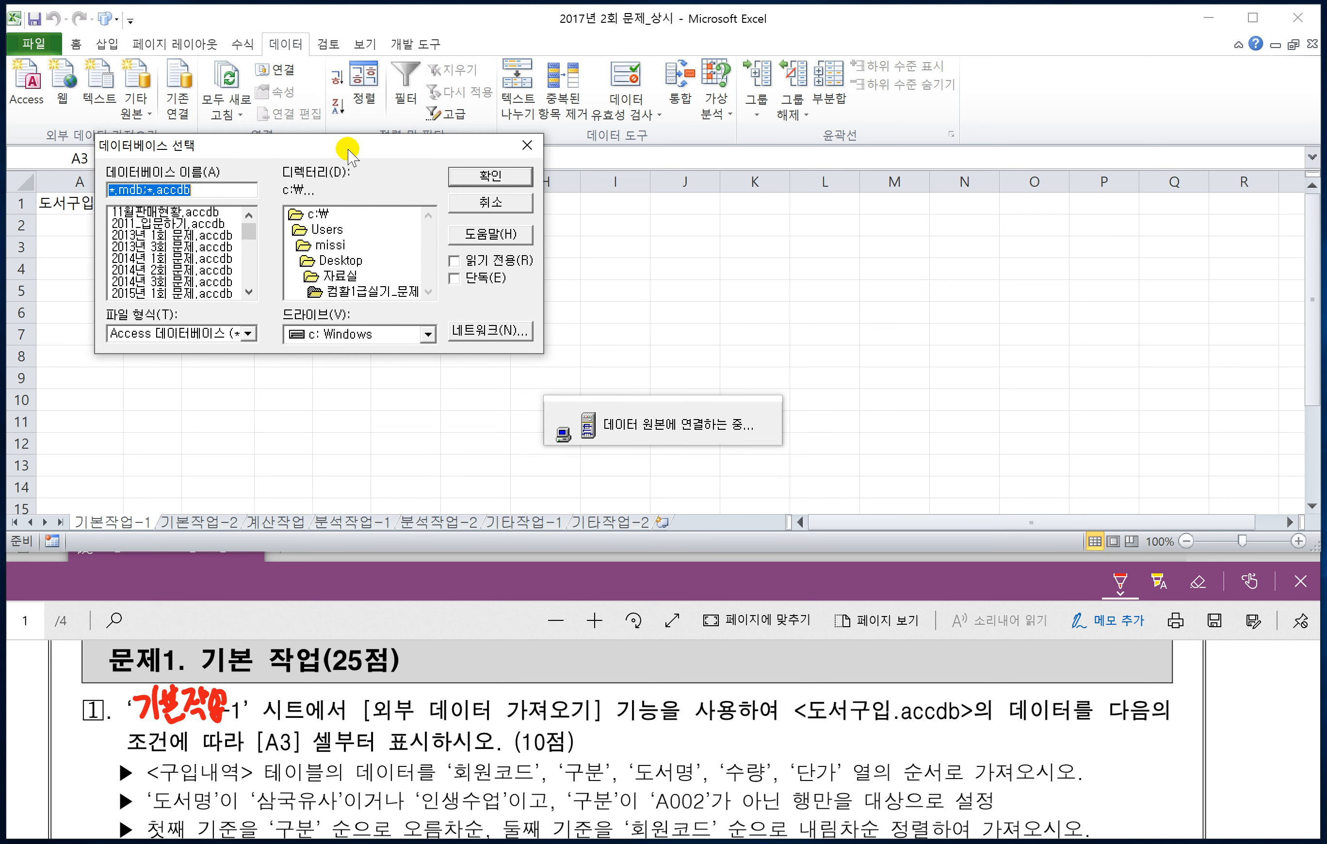
pyautogui.click(326, 219)
pyautogui.doubleClick(317, 219)
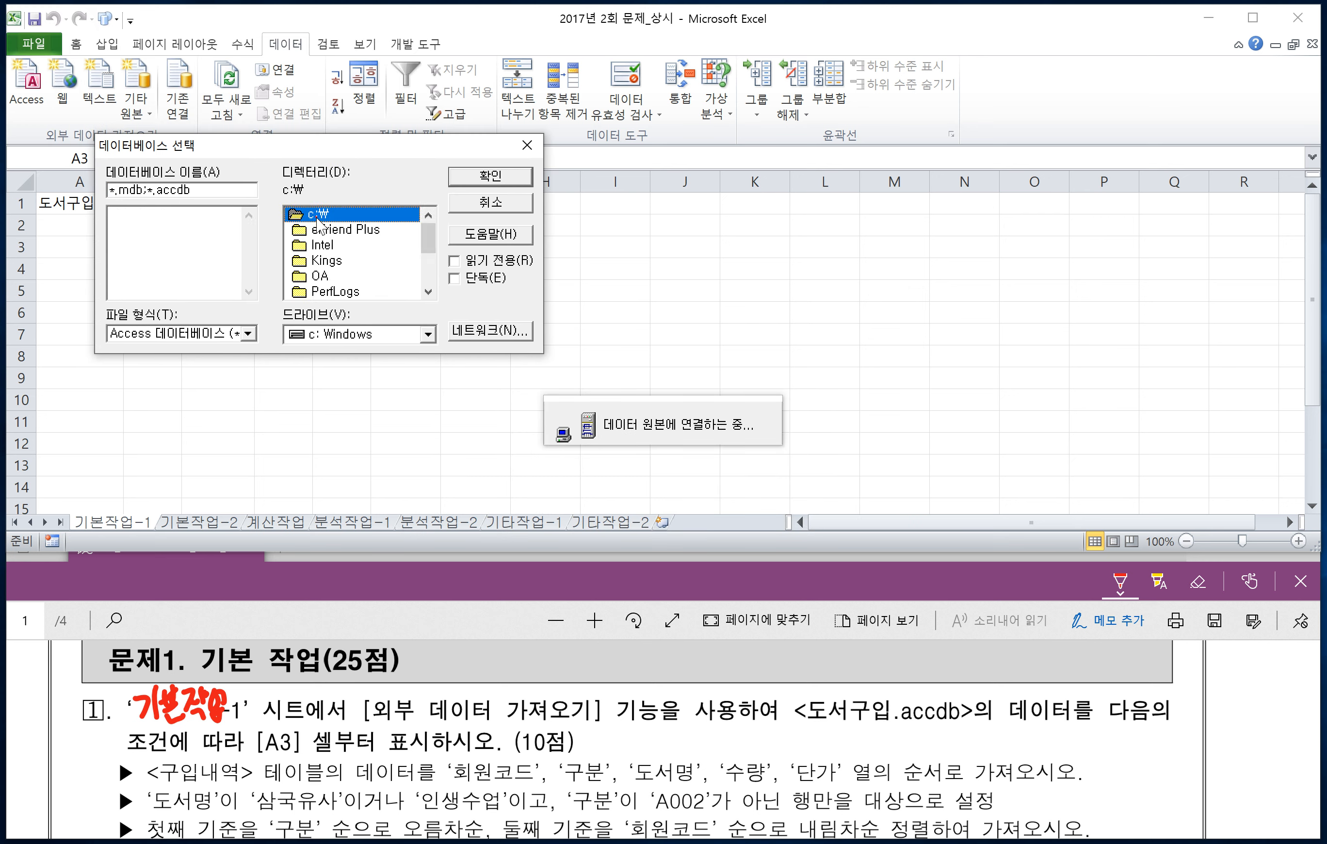
pyautogui.doubleClick(320, 276)
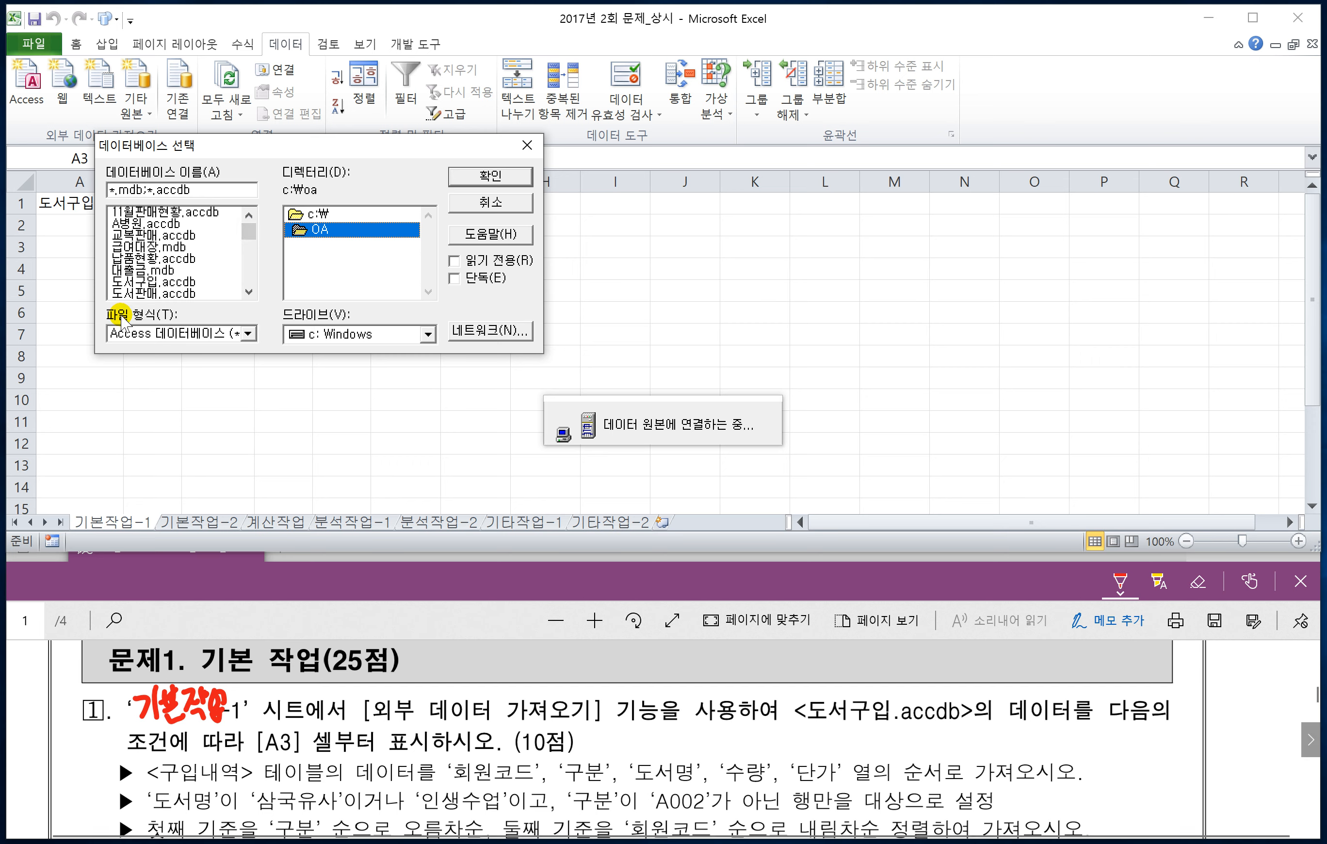
pyautogui.click(146, 283)
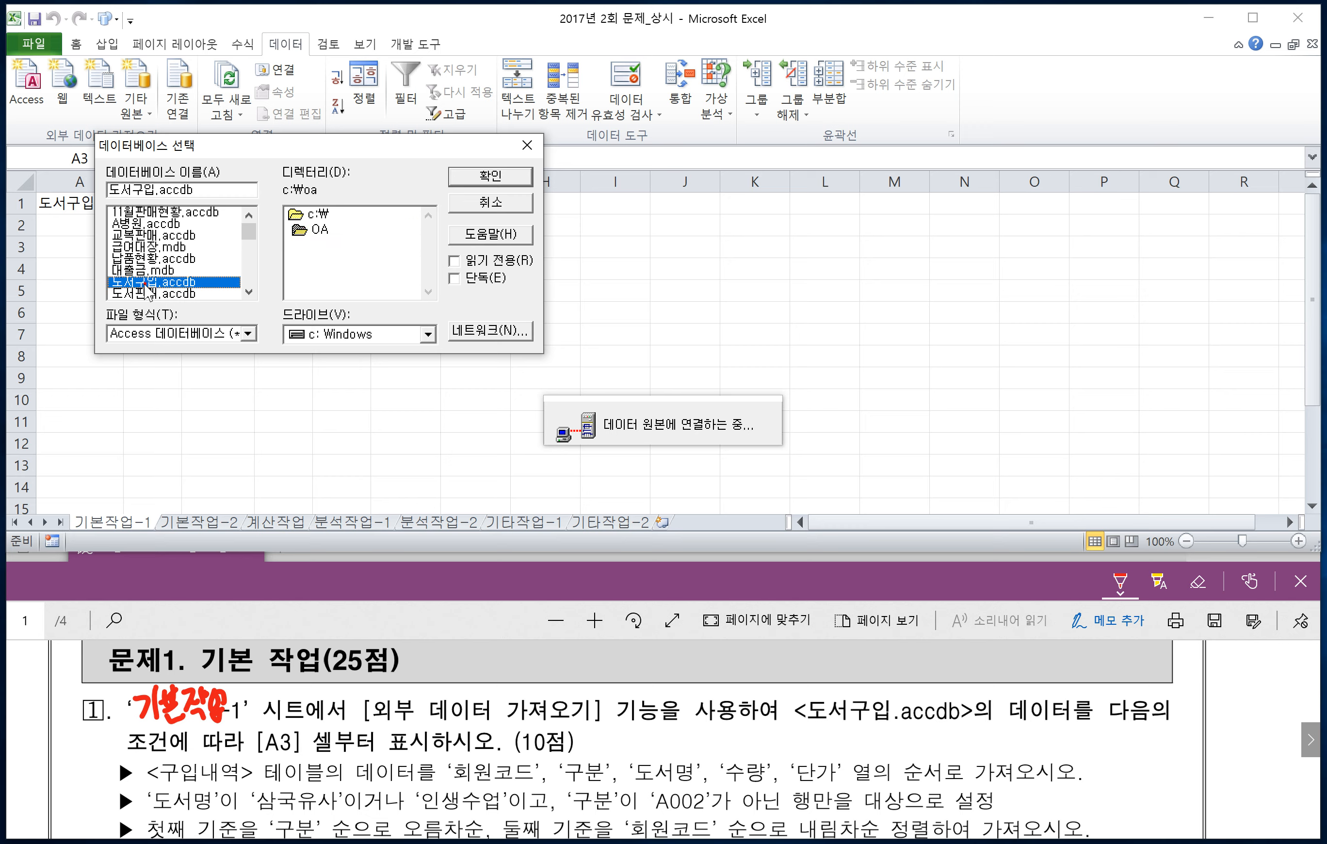
pyautogui.click(471, 180)
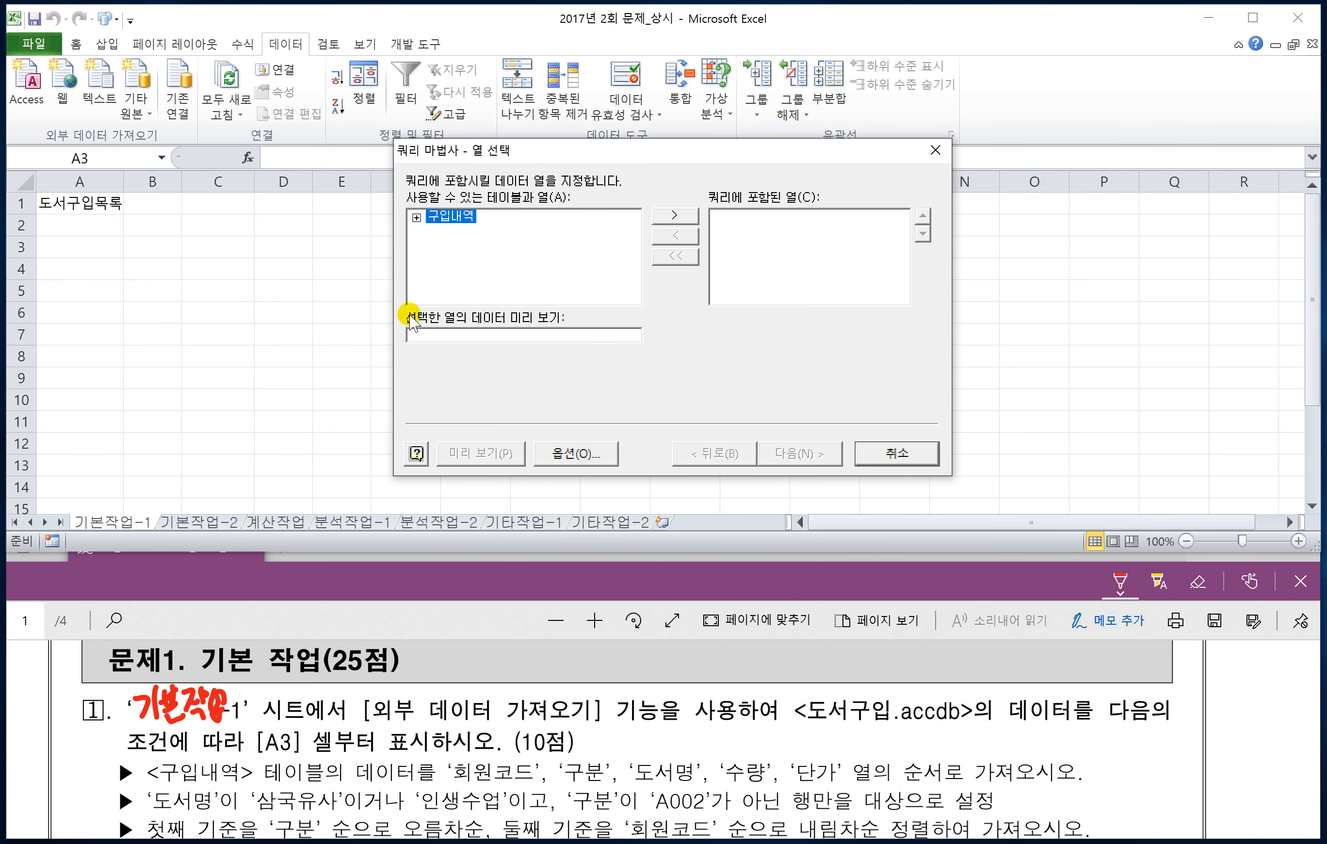
# Step: Include the 구입내역 columns 회원코드, 구분, 도서명, 수량 and 단가 in the query, in that order
pyautogui.click(416, 218)
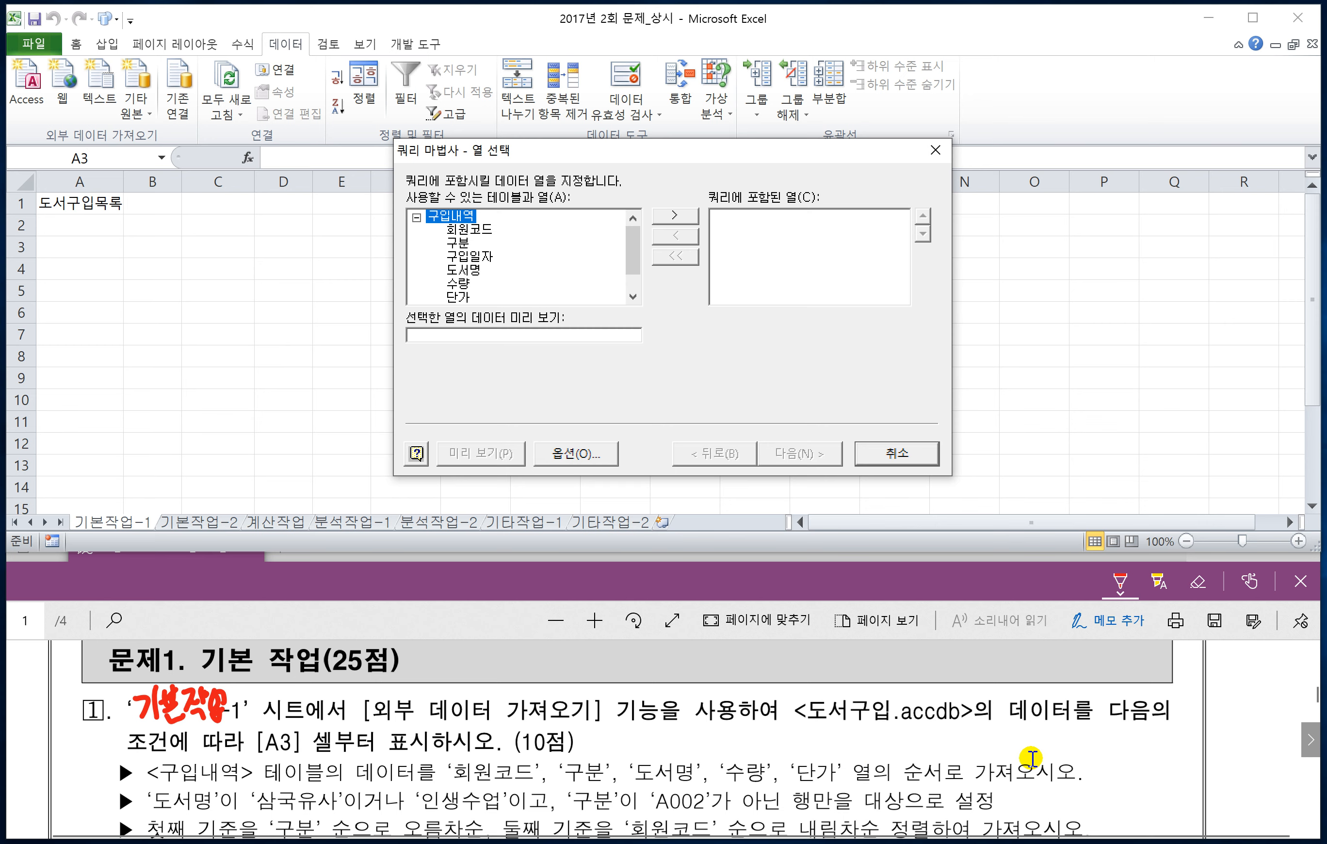
pyautogui.doubleClick(477, 229)
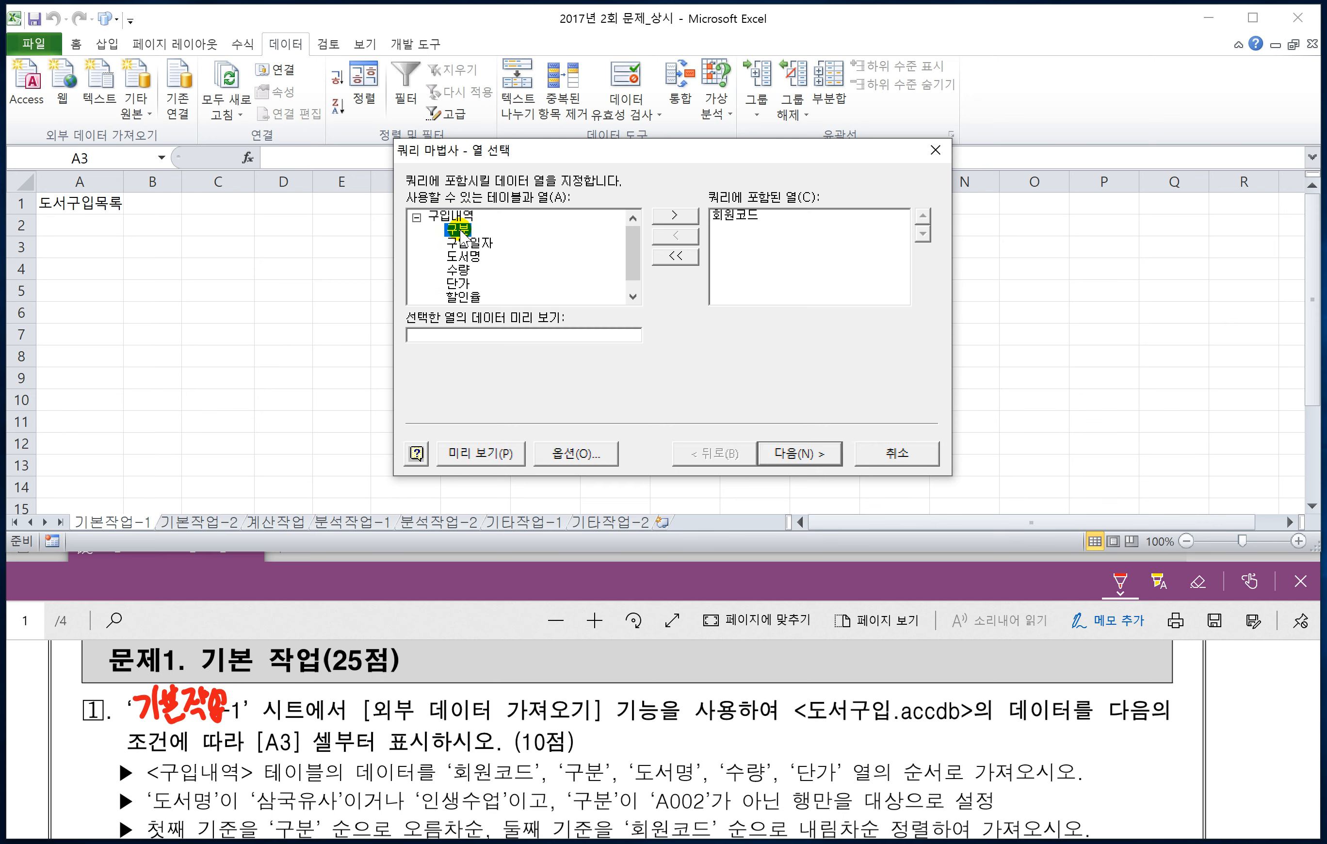
pyautogui.doubleClick(461, 229)
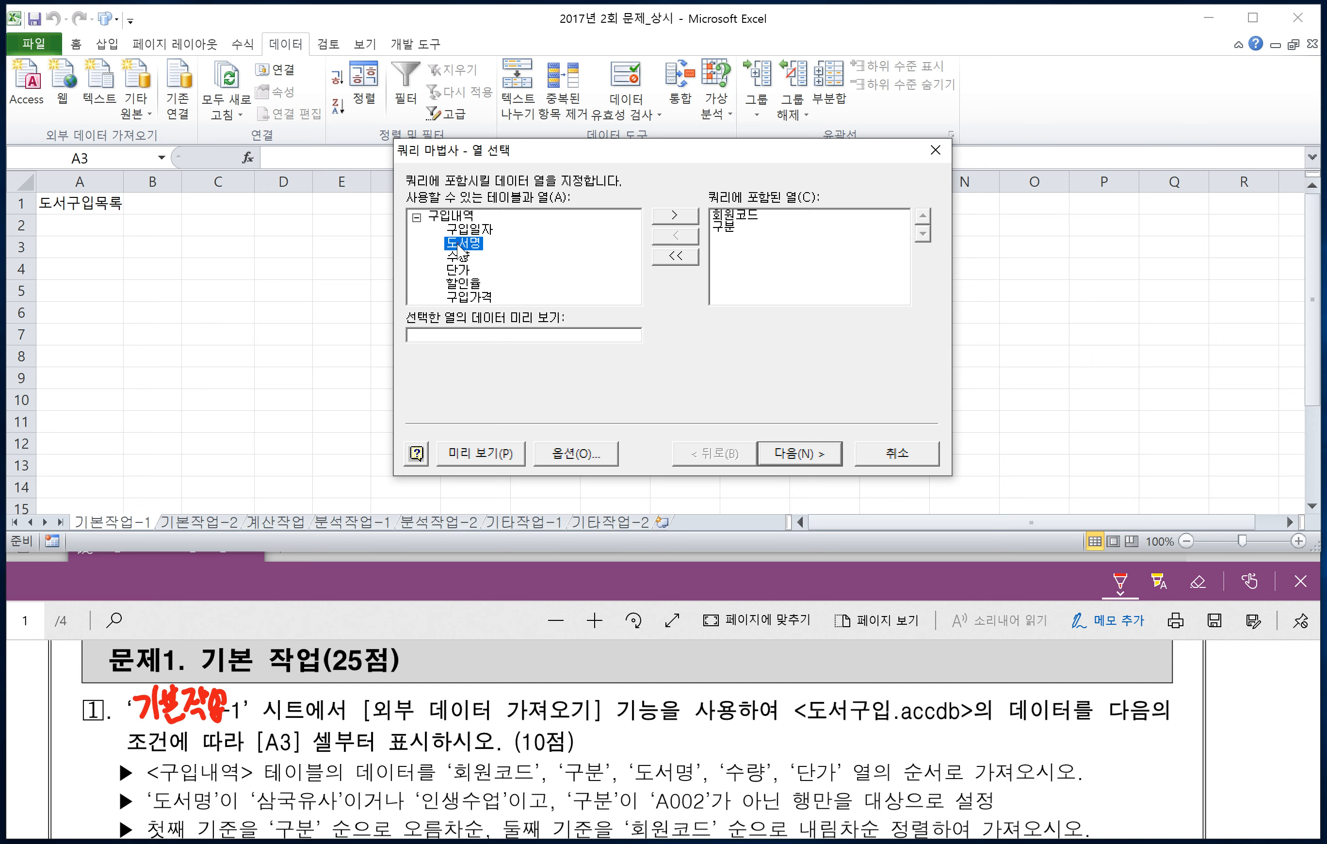
pyautogui.doubleClick(457, 243)
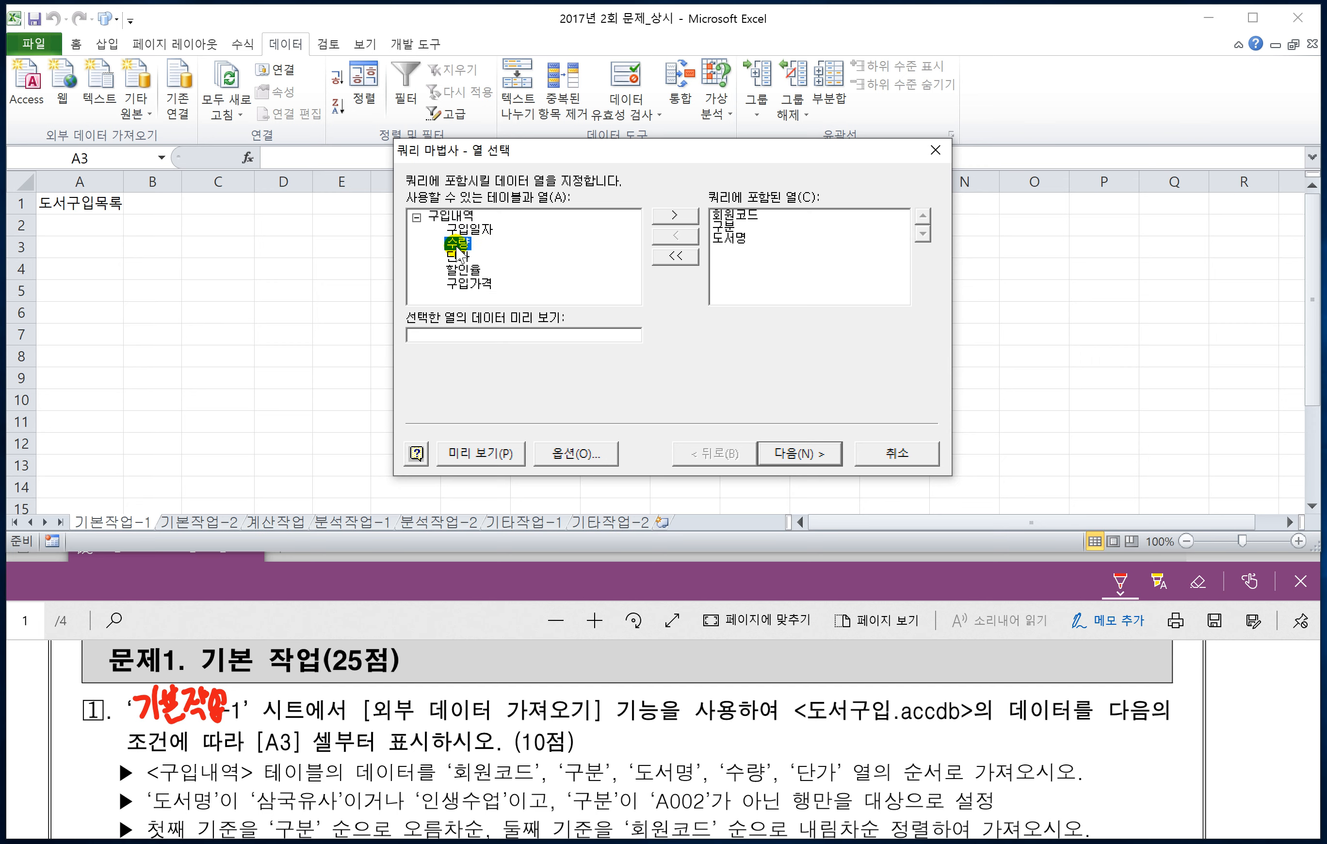
pyautogui.doubleClick(457, 246)
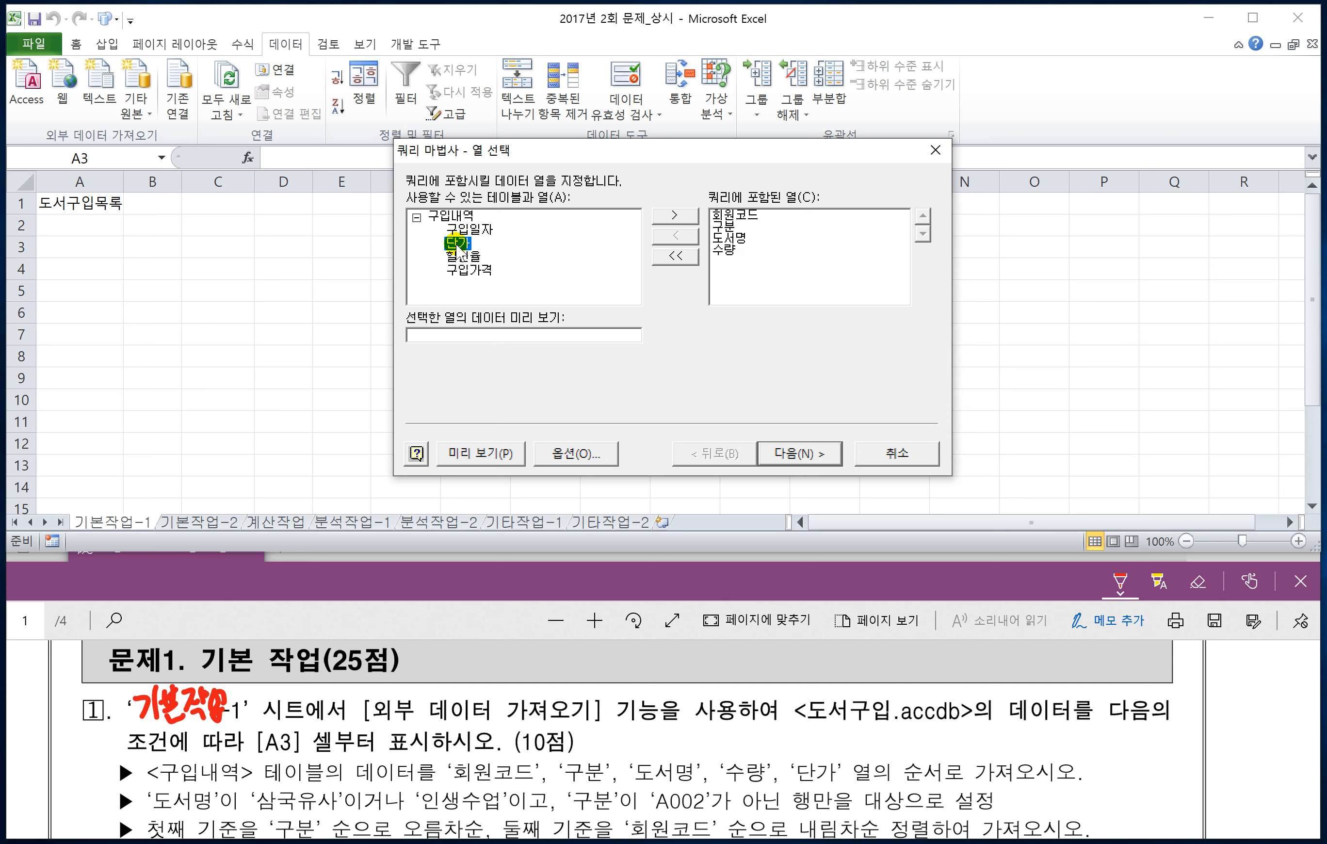
pyautogui.doubleClick(458, 244)
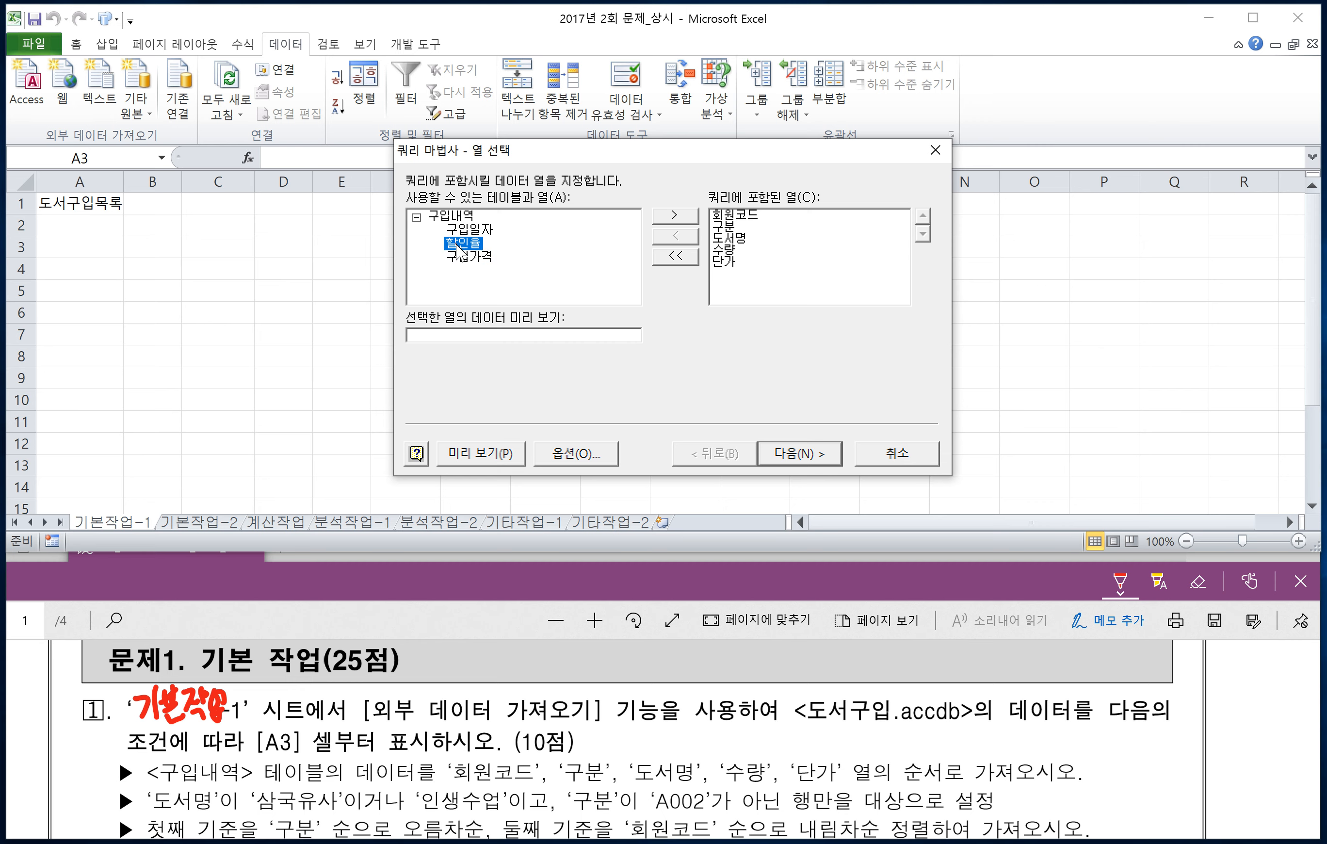
pyautogui.click(792, 454)
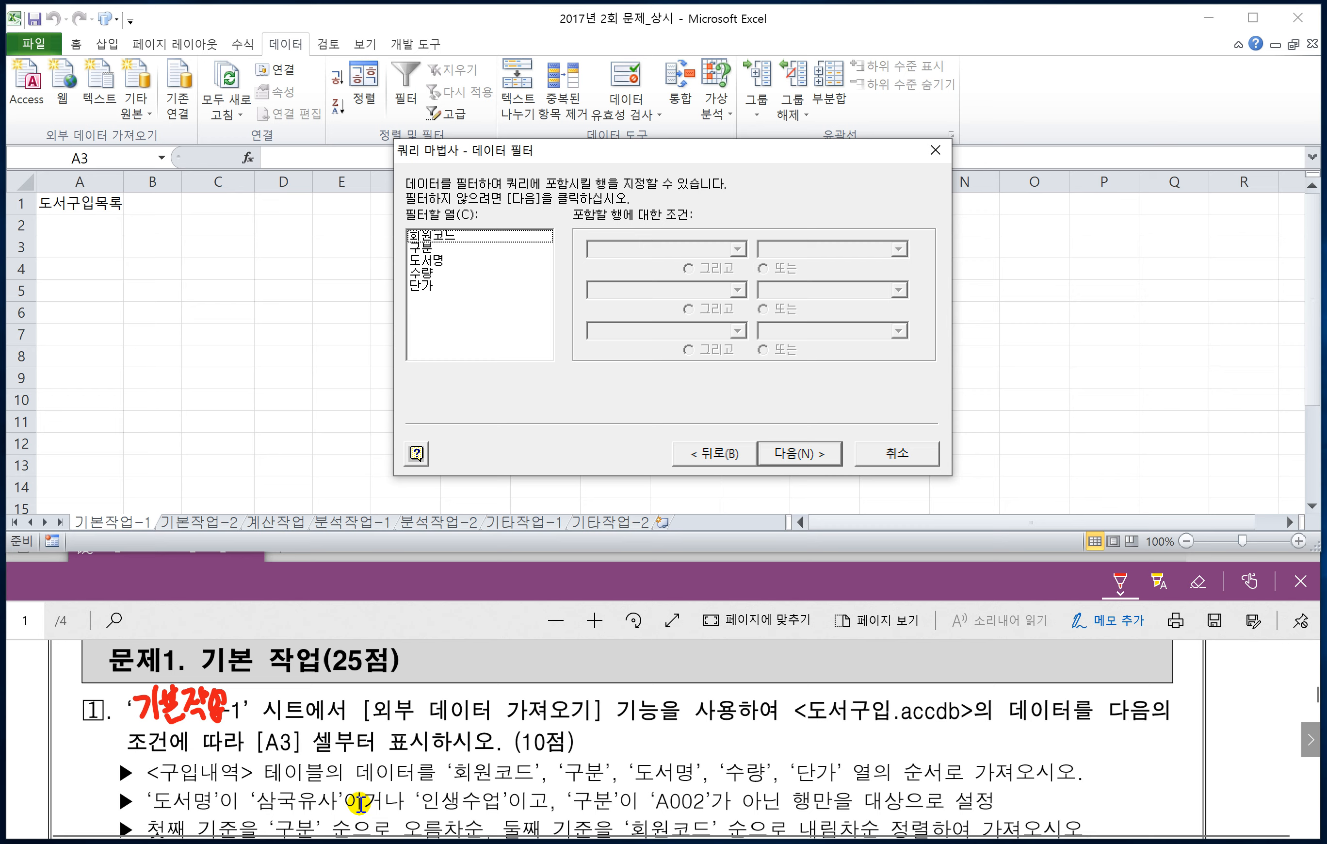
# Step: Filter the 도서명 column to rows equal to 삼국유사 or (또는) equal to 인생수업
pyautogui.click(439, 262)
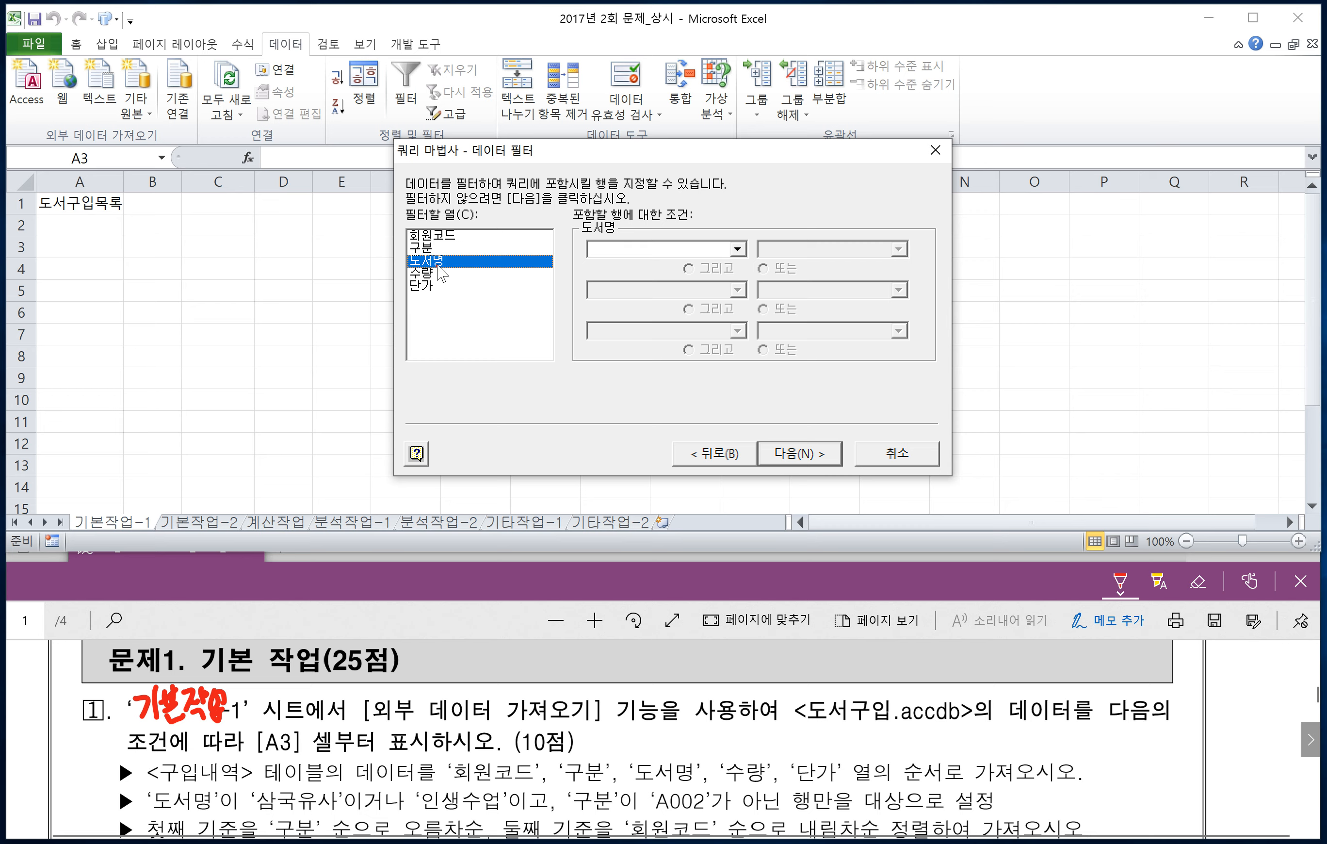
pyautogui.click(737, 249)
pyautogui.click(633, 279)
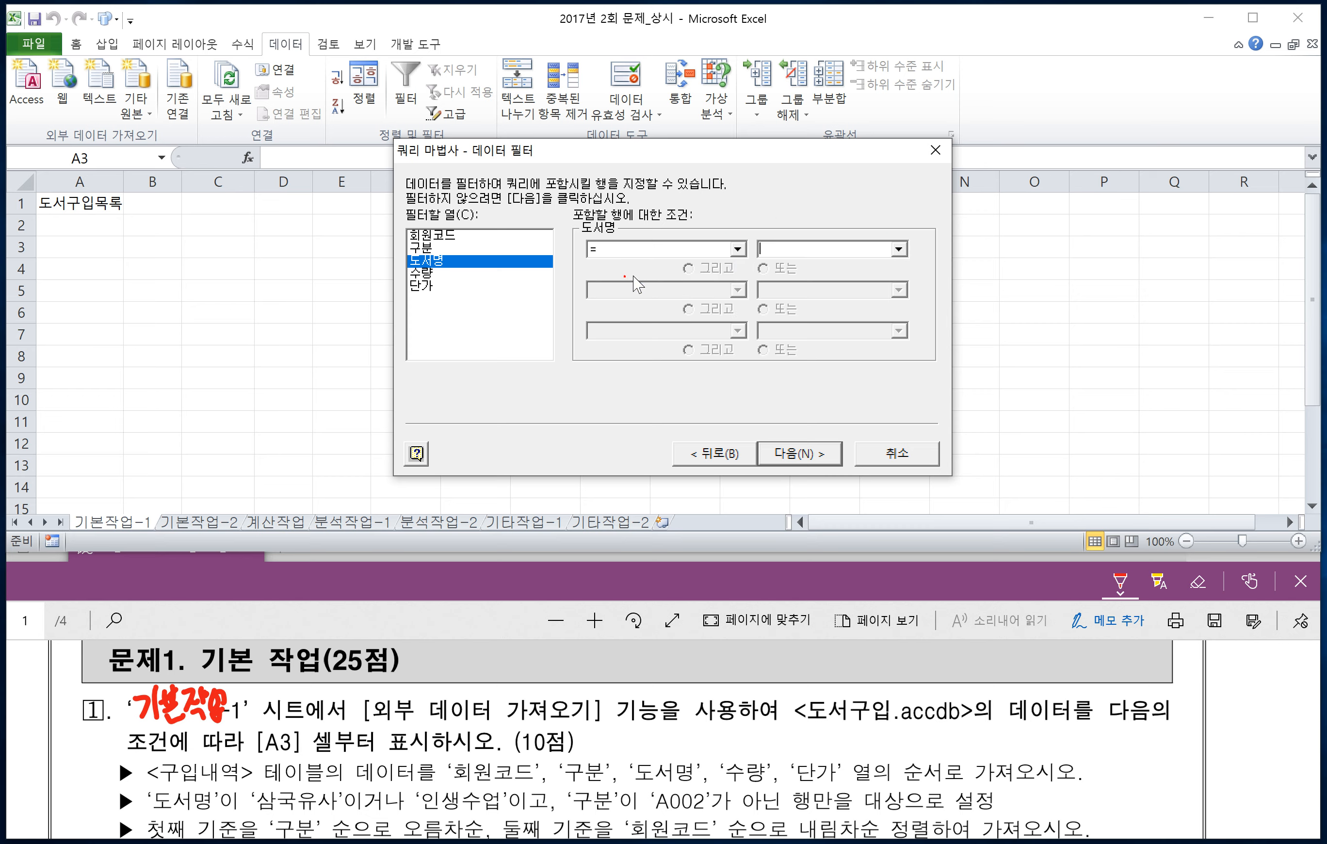
pyautogui.click(895, 248)
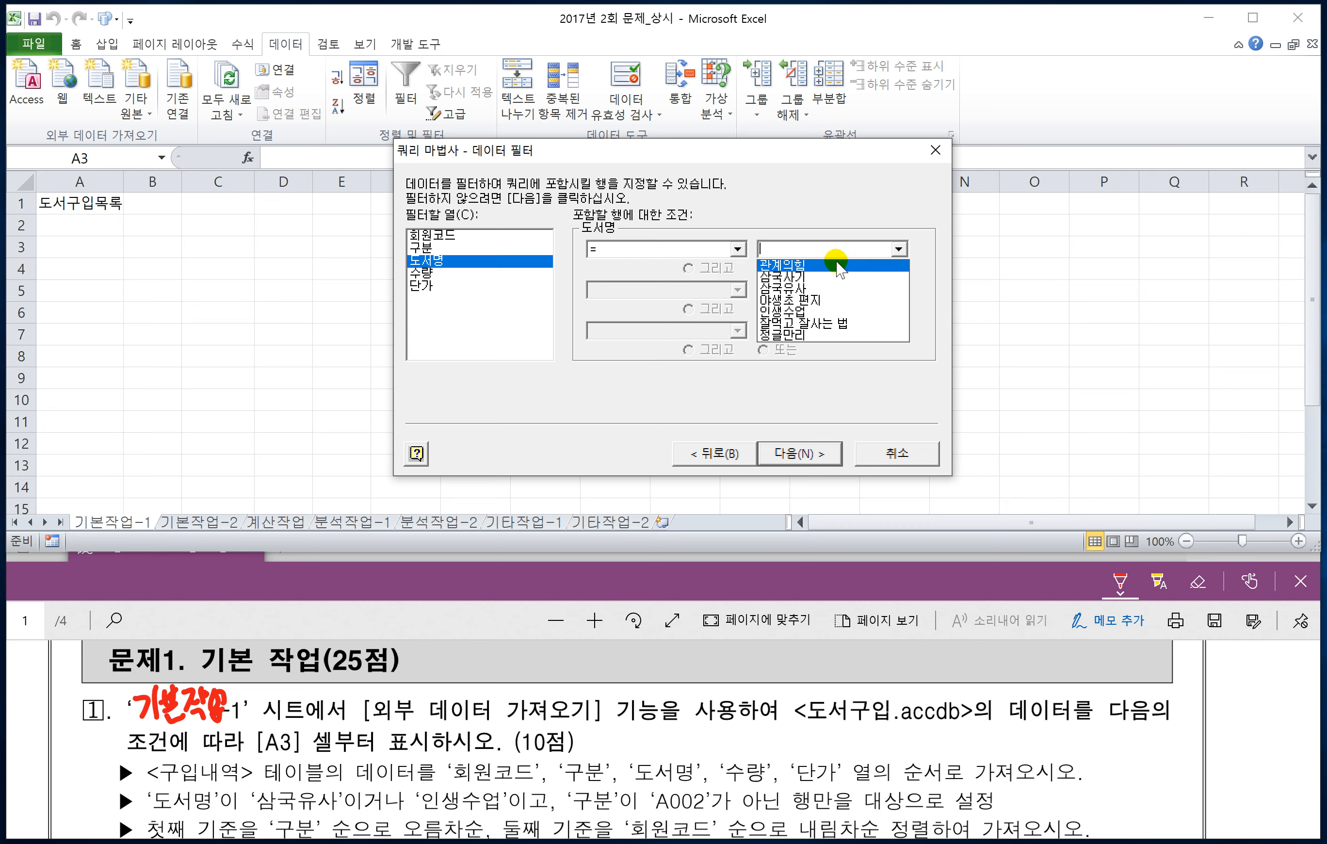
pyautogui.click(820, 289)
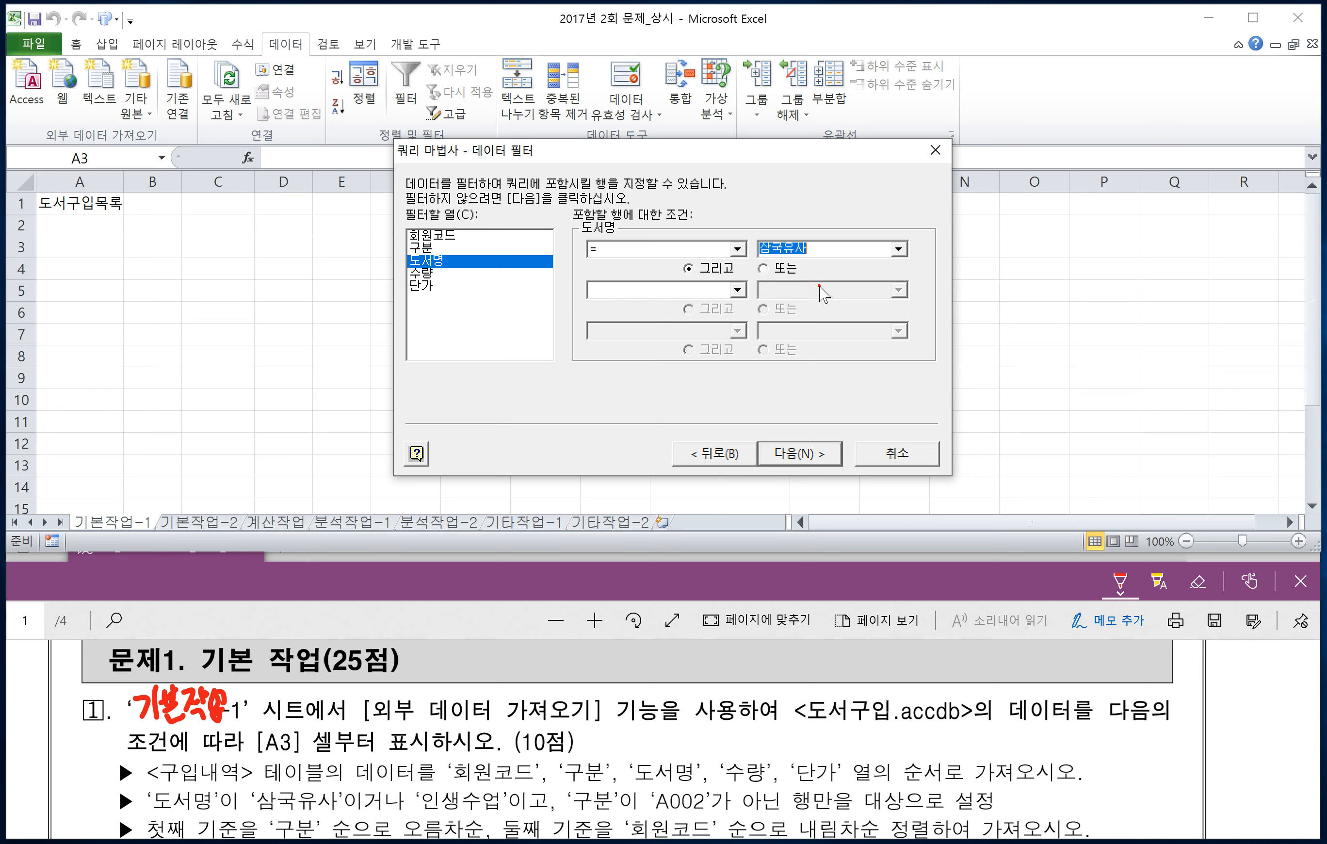
pyautogui.click(764, 268)
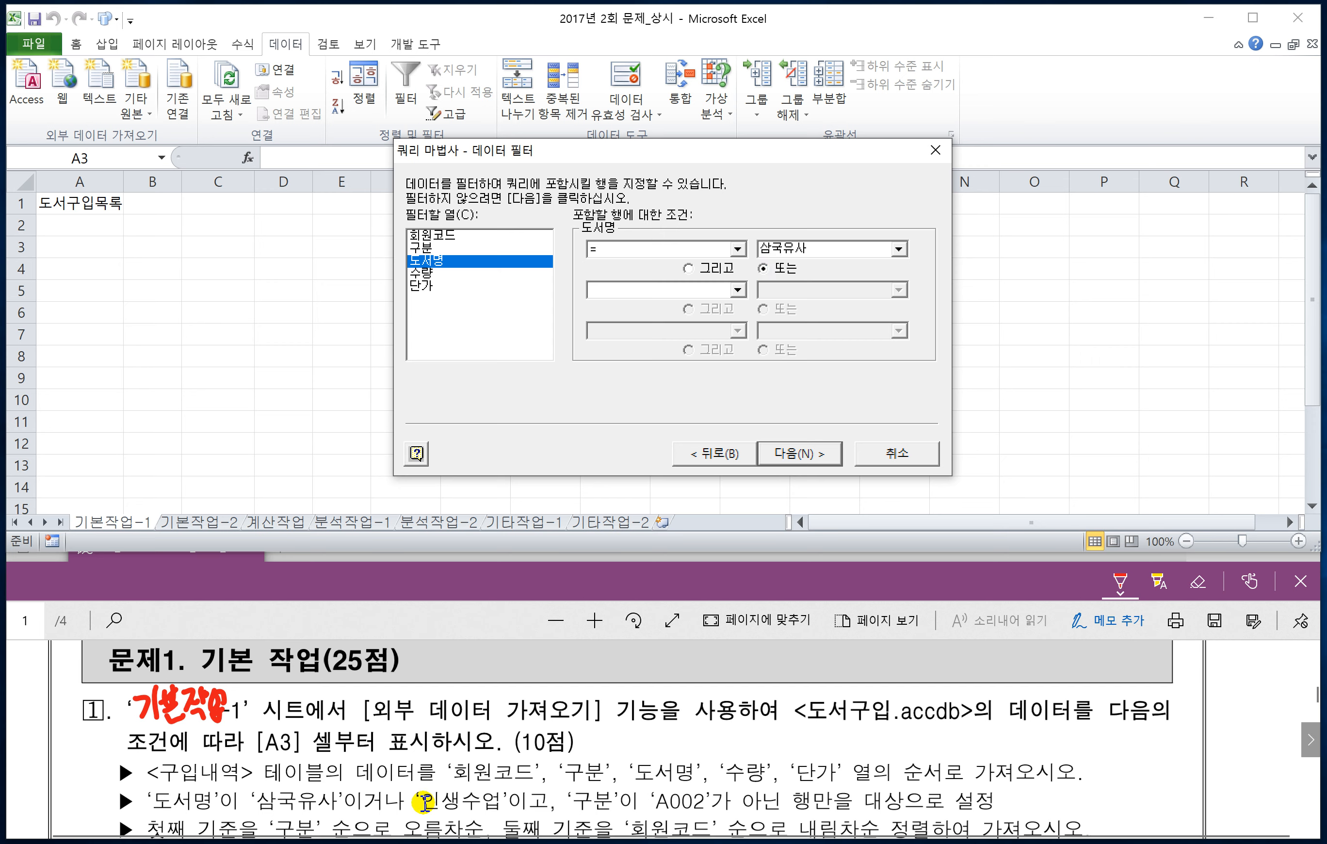
pyautogui.click(738, 288)
pyautogui.click(685, 306)
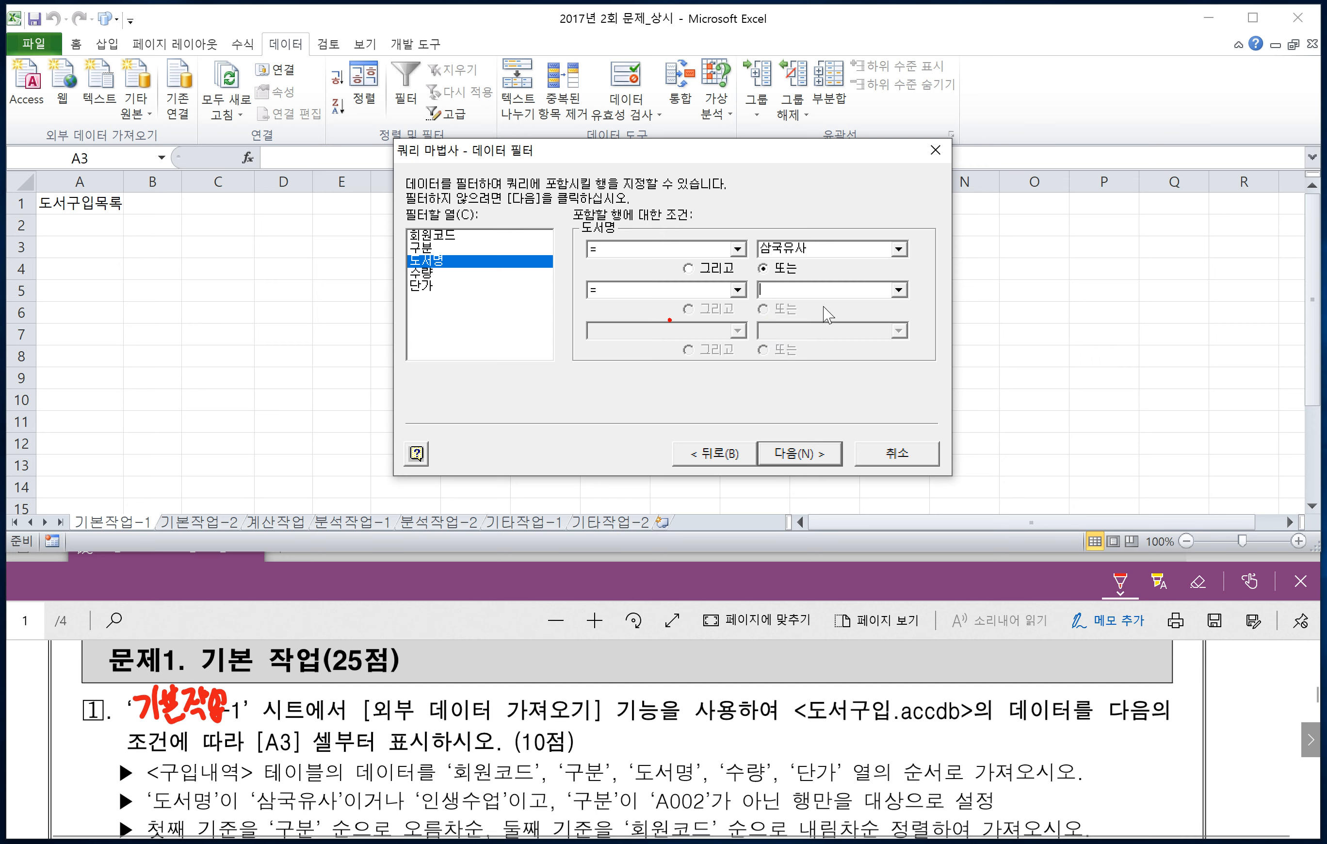
pyautogui.click(897, 290)
pyautogui.click(808, 345)
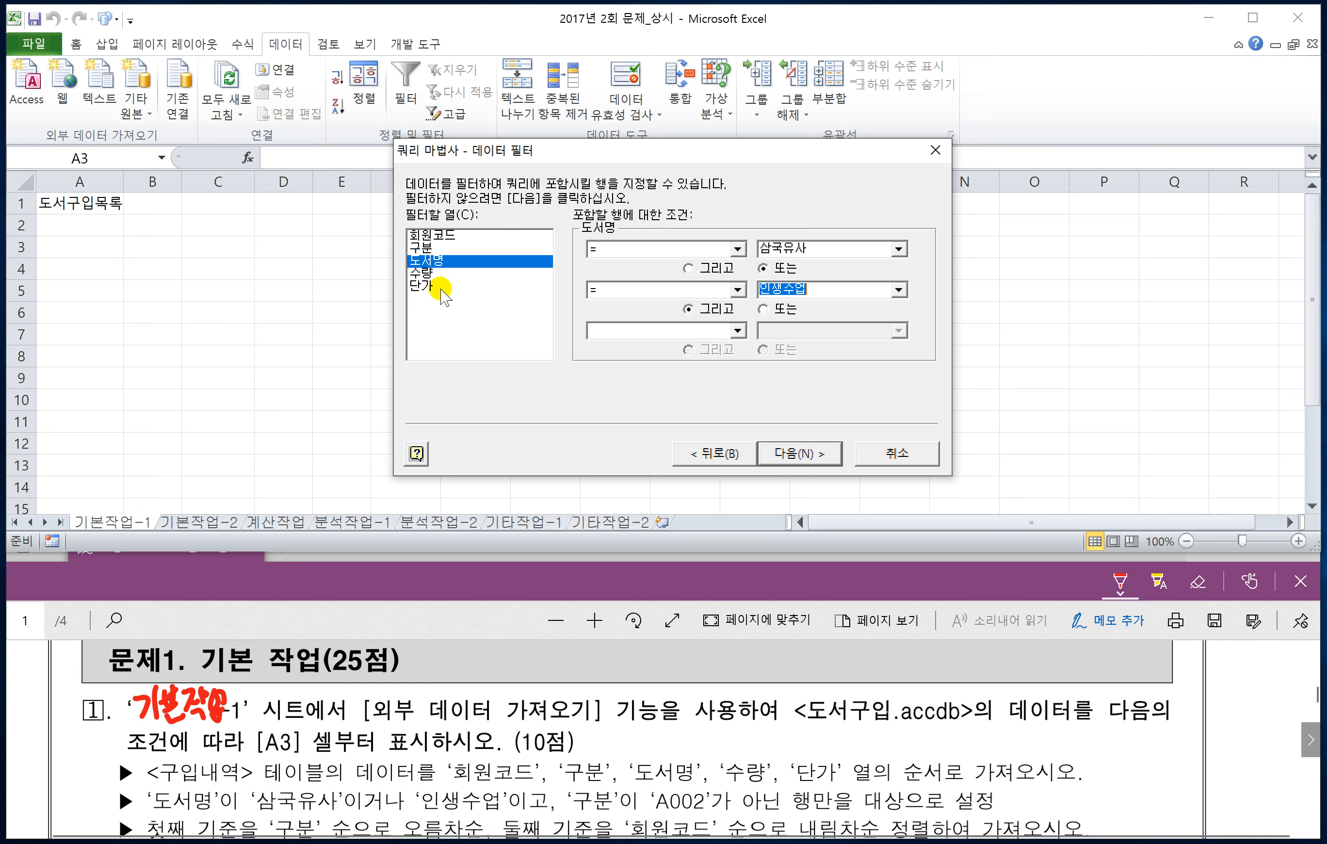
# Step: Add a filter on the 구분 column for values not equal (<>) to A002 and proceed to the sort order
pyautogui.click(425, 250)
pyautogui.click(737, 249)
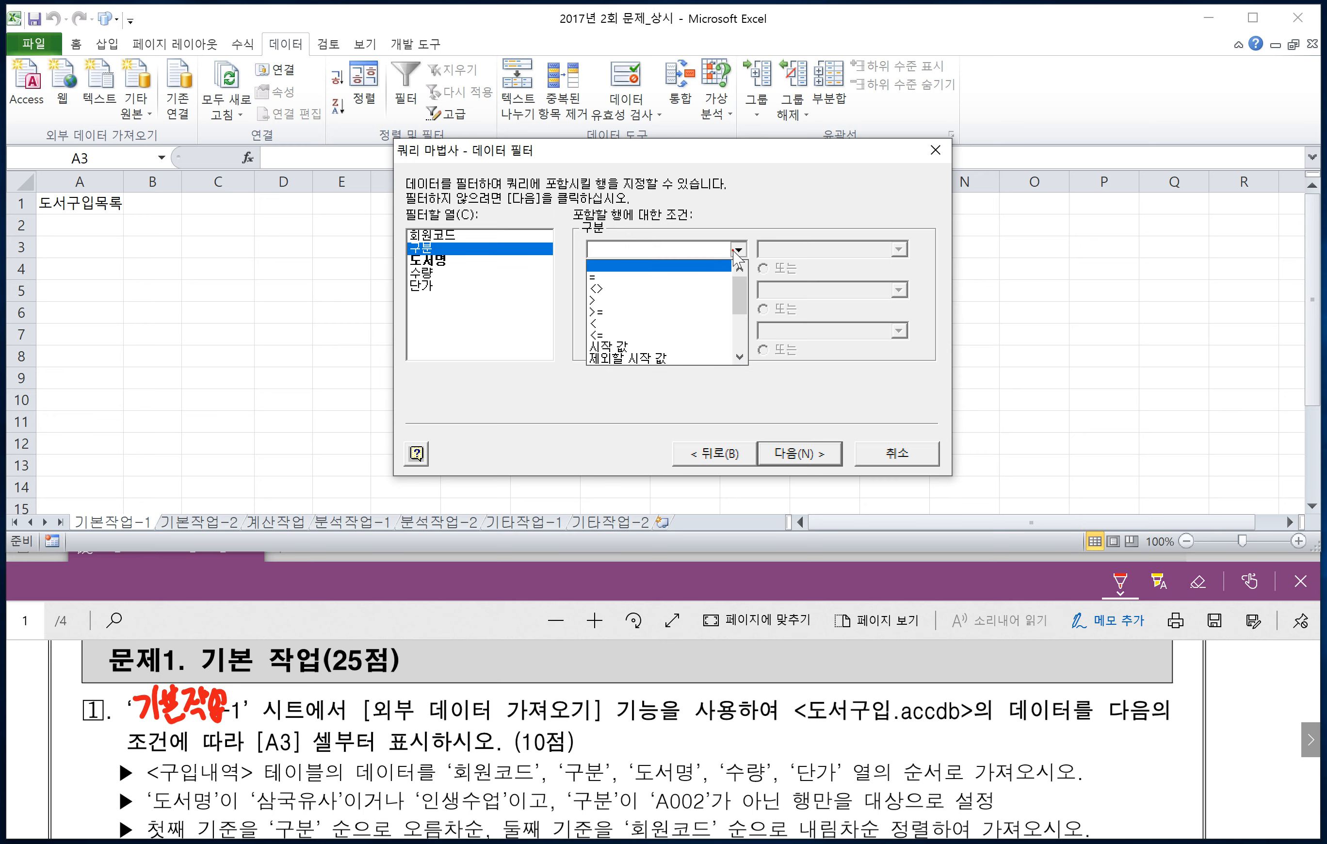
pyautogui.click(596, 289)
pyautogui.click(898, 250)
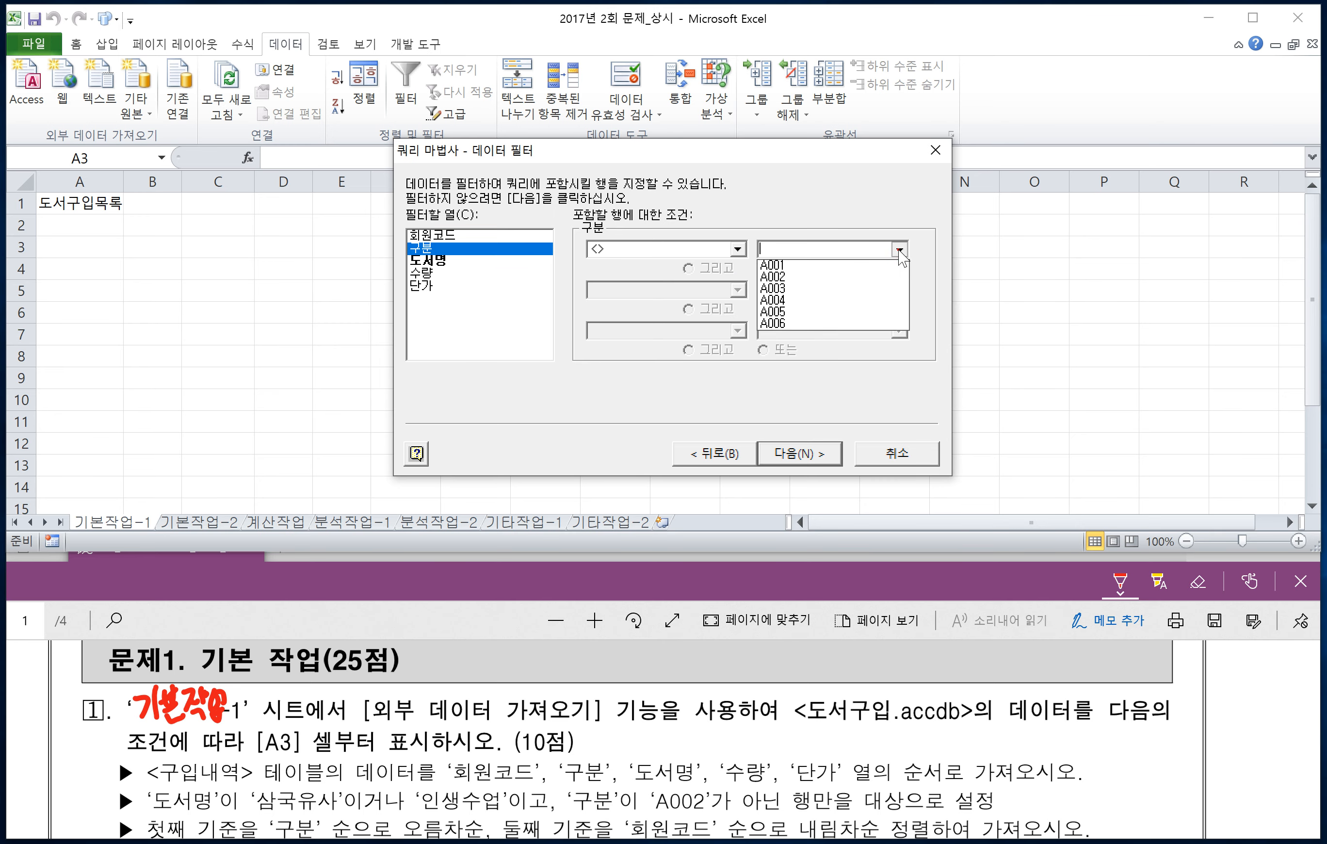
pyautogui.click(773, 277)
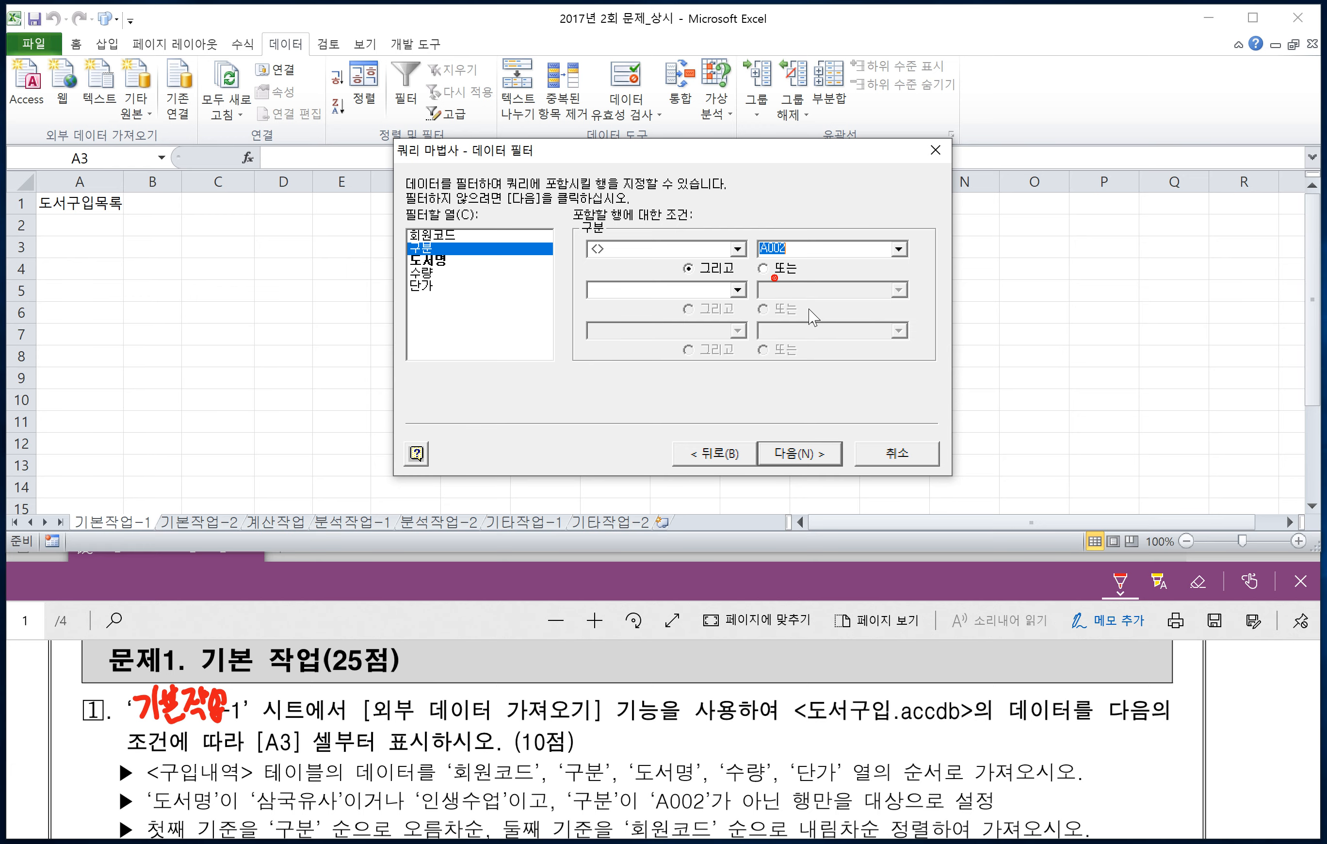
pyautogui.click(798, 453)
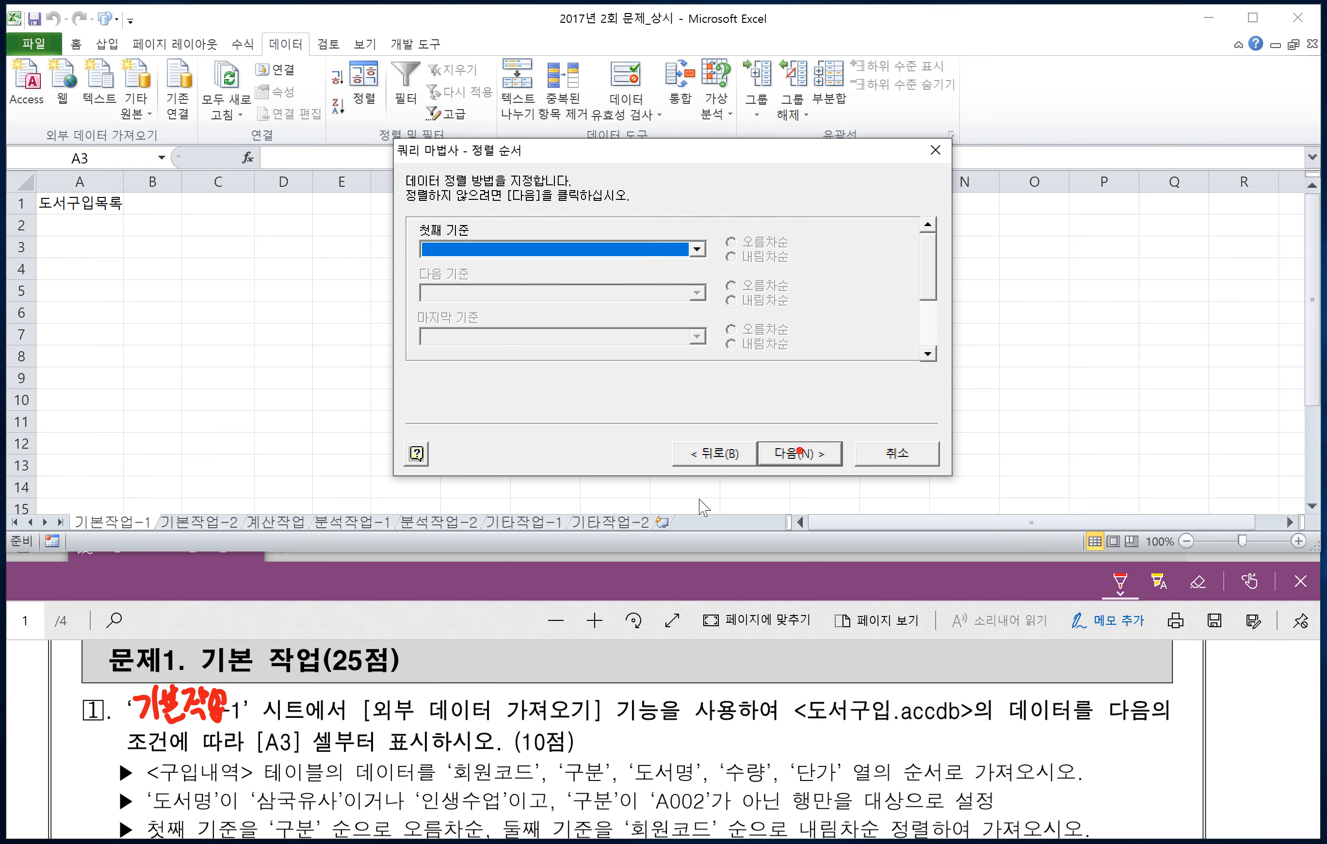
# Step: Consult the sorting requirement in the exam PDF and set the query's first sort criterion to 구분, ascending (오름차순)
pyautogui.click(519, 664)
pyautogui.scroll(-2, 507, 696)
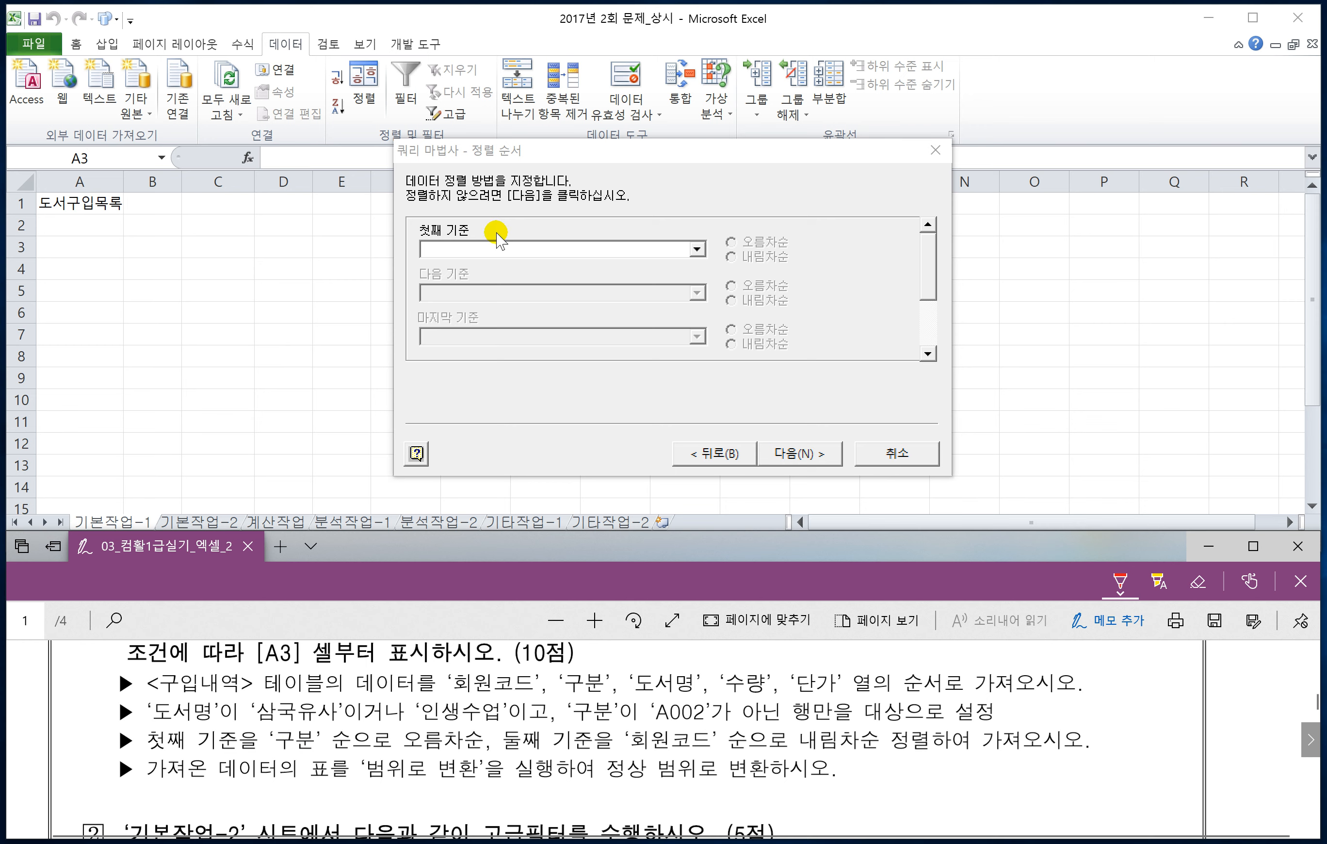
pyautogui.click(696, 249)
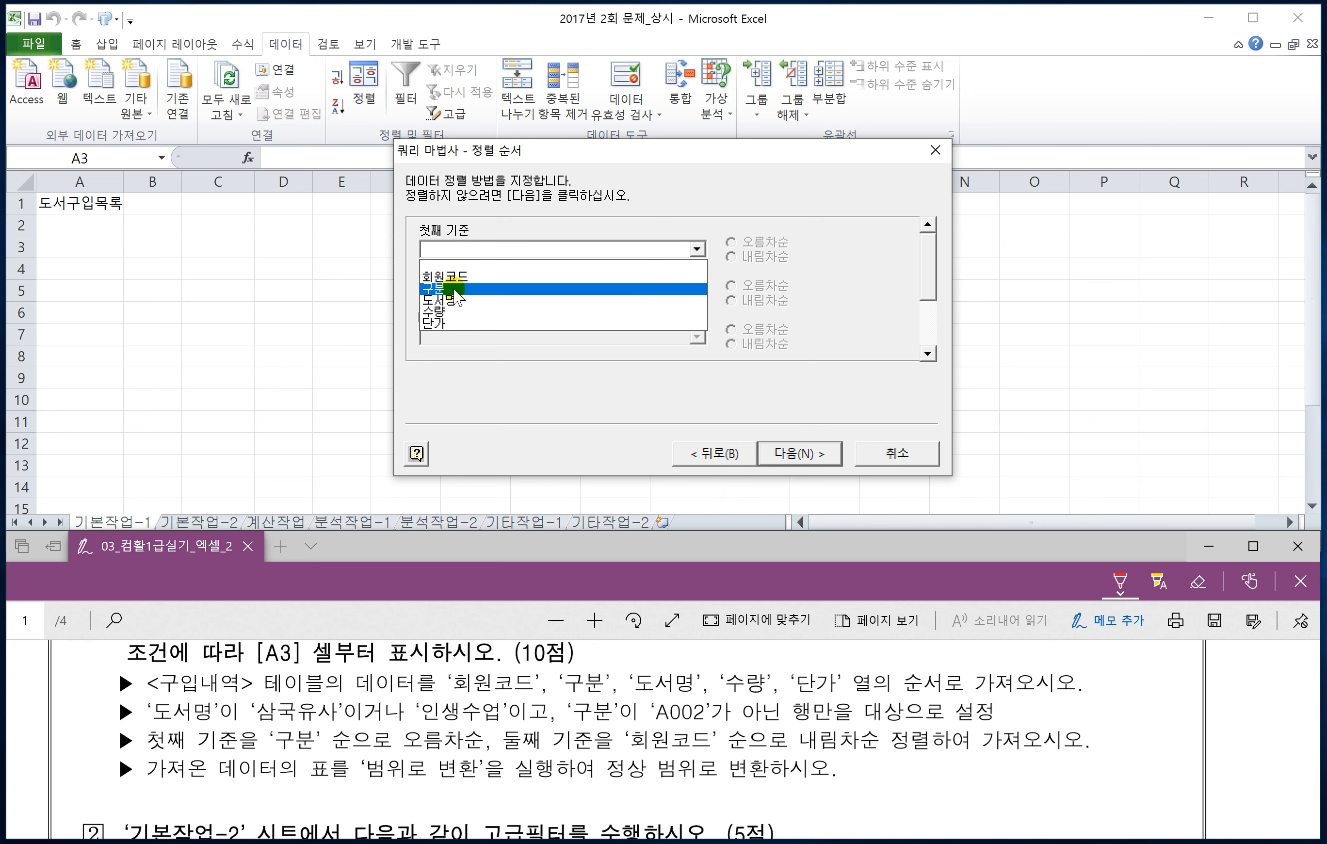
pyautogui.click(446, 288)
pyautogui.click(731, 242)
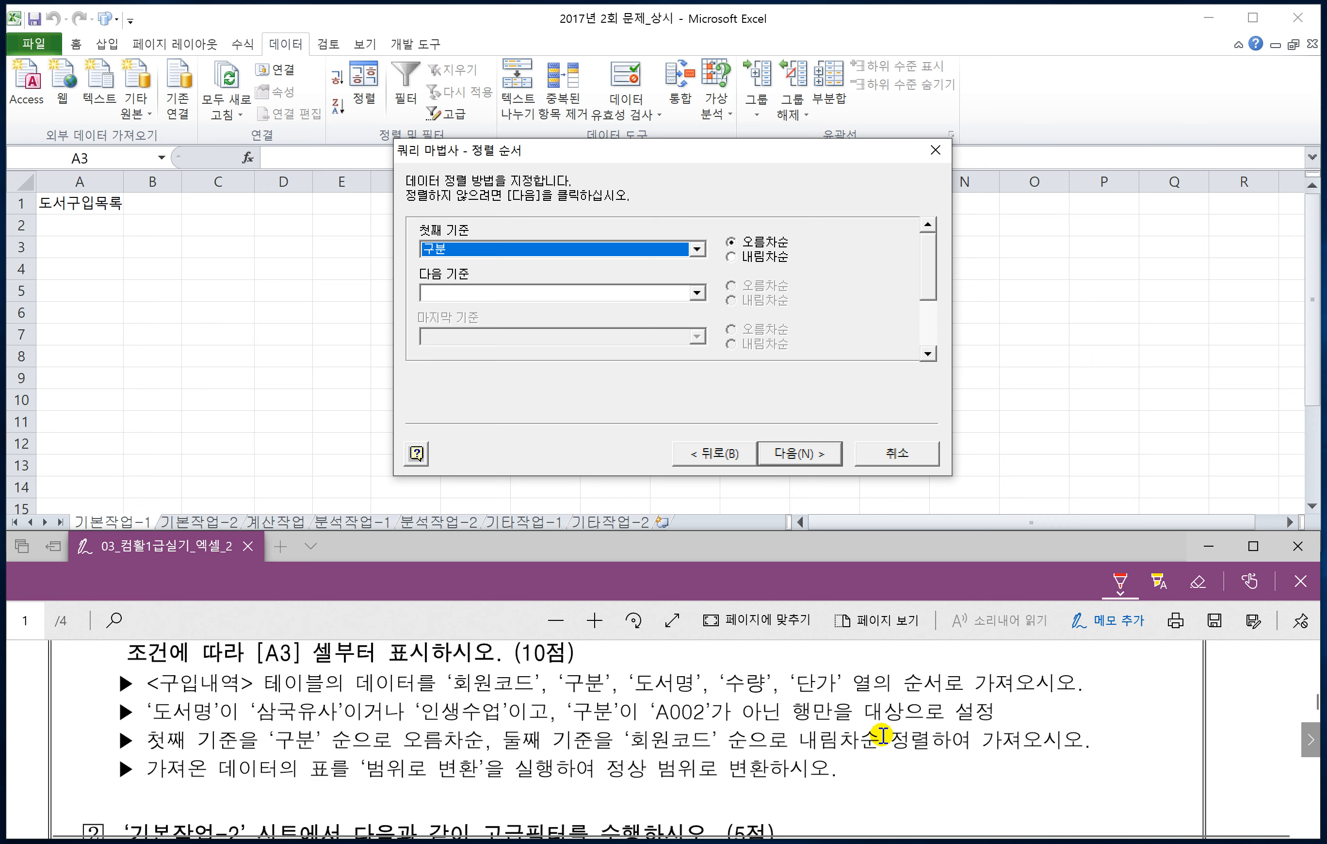
# Step: Set the query's second sort criterion to 회원코드, descending (내림차순), and proceed to the wizard's final page
pyautogui.click(696, 293)
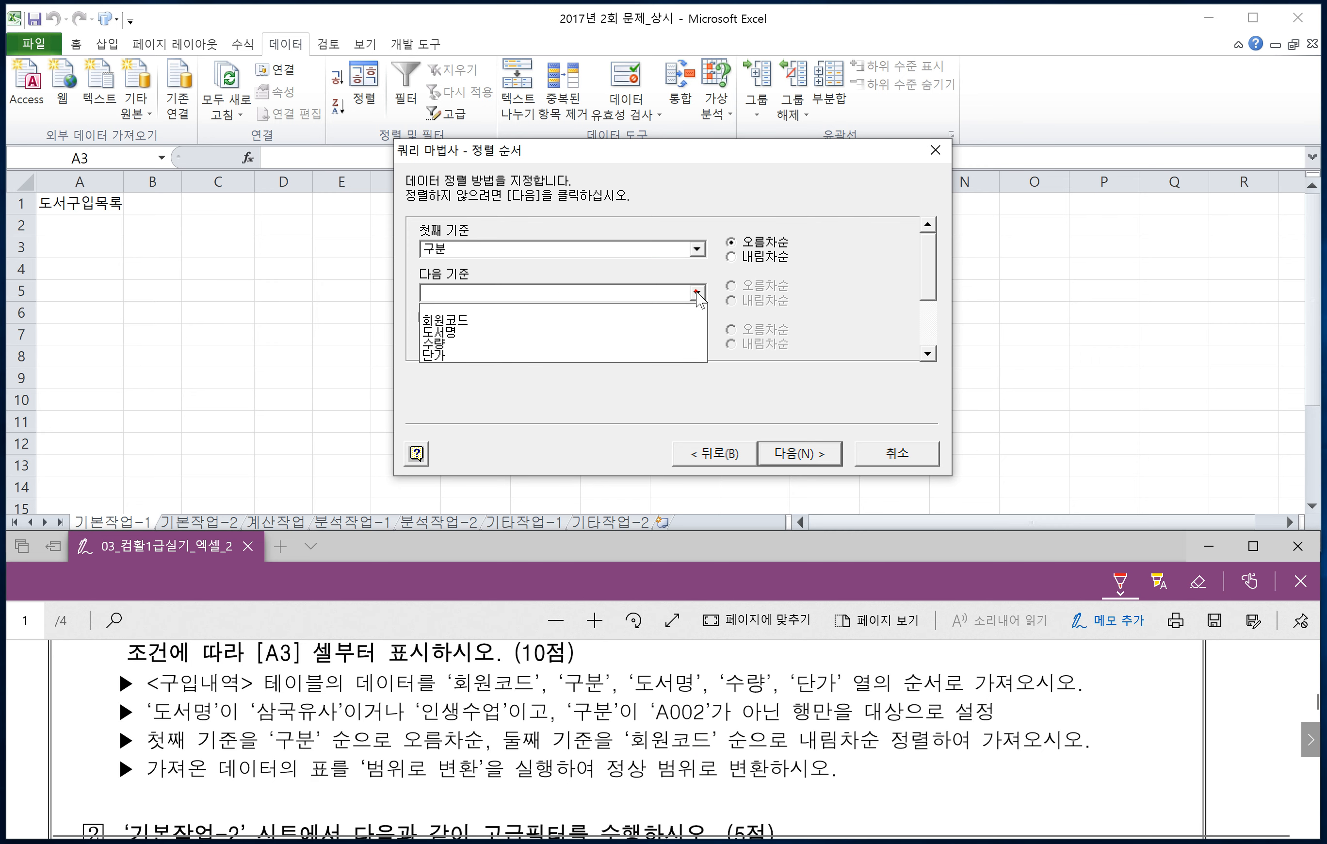
pyautogui.click(448, 321)
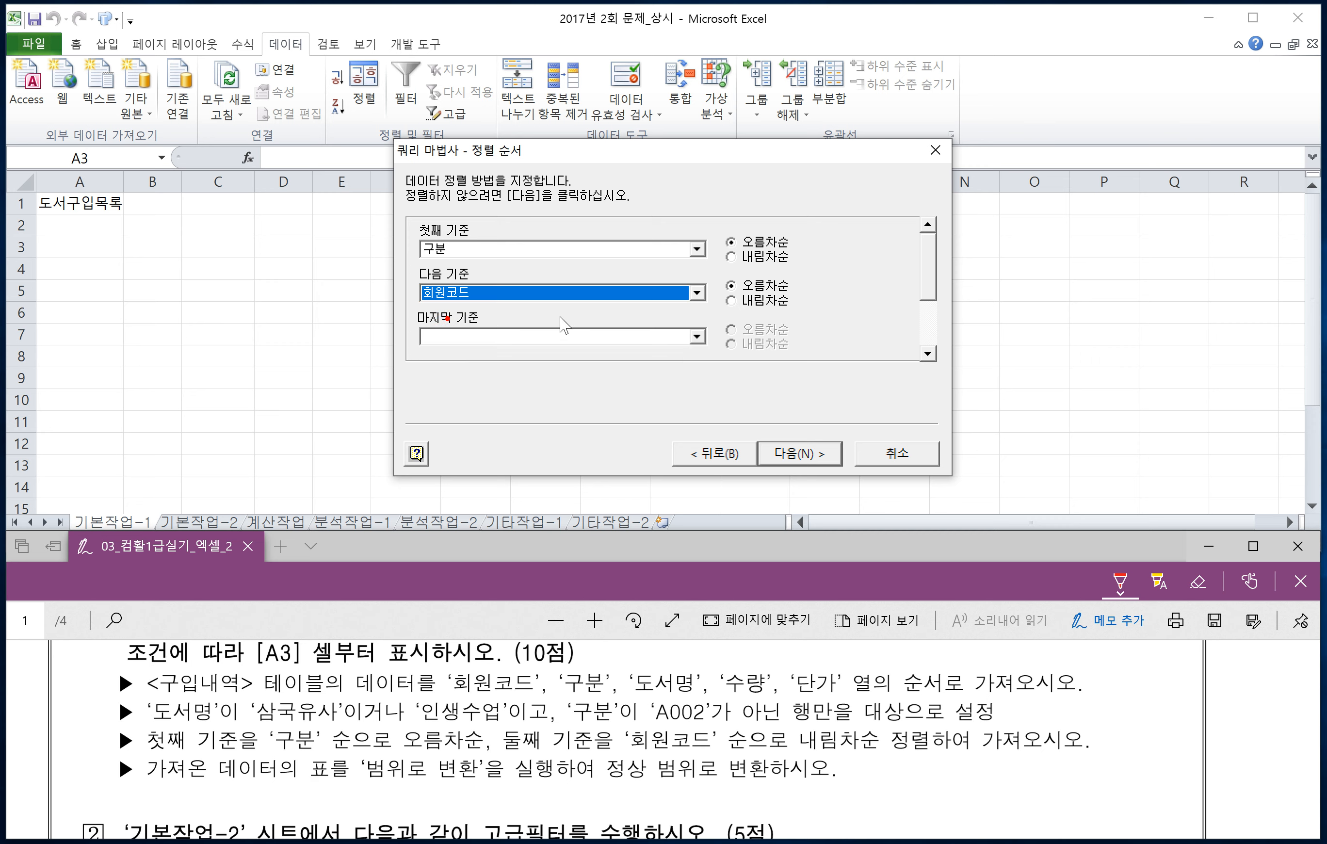
pyautogui.click(731, 300)
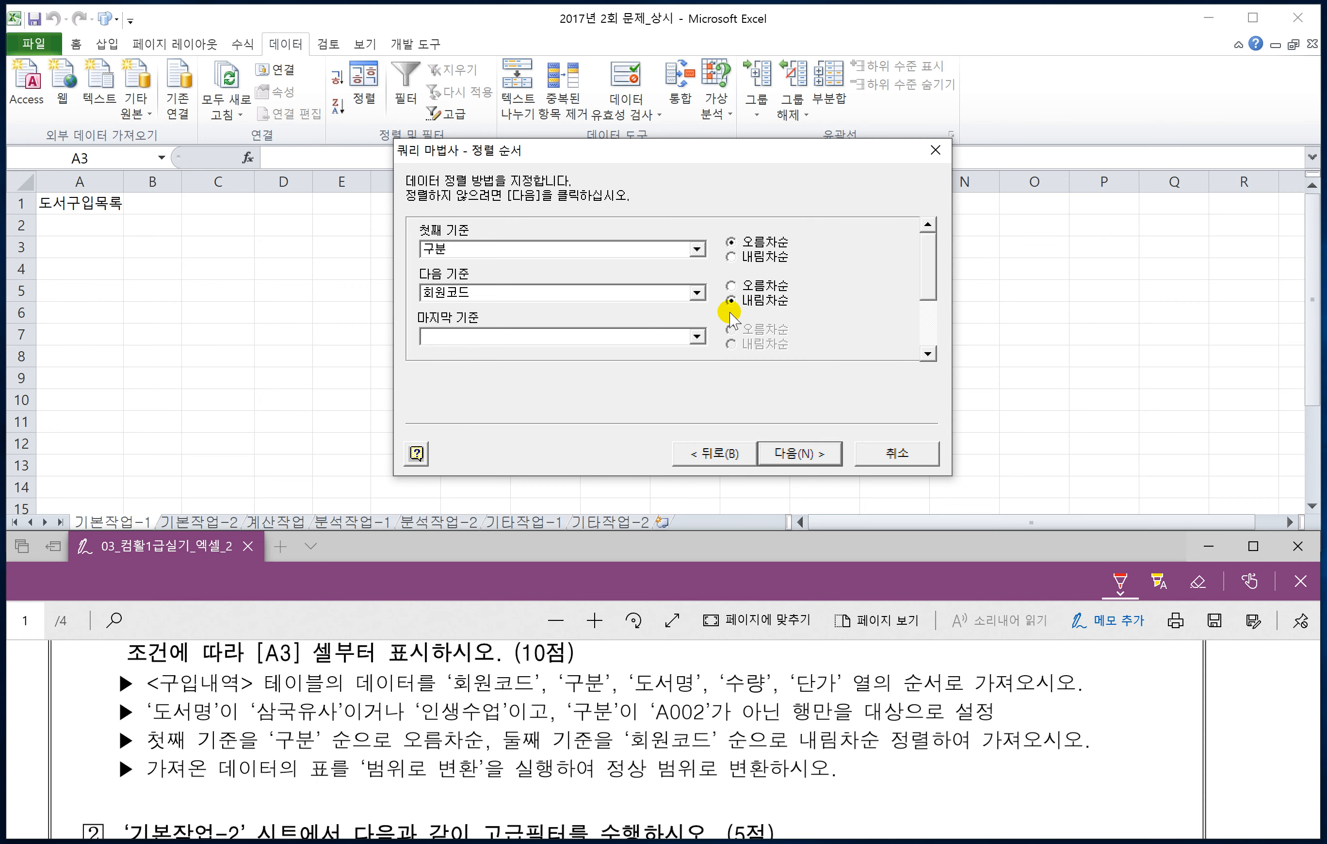
pyautogui.click(791, 455)
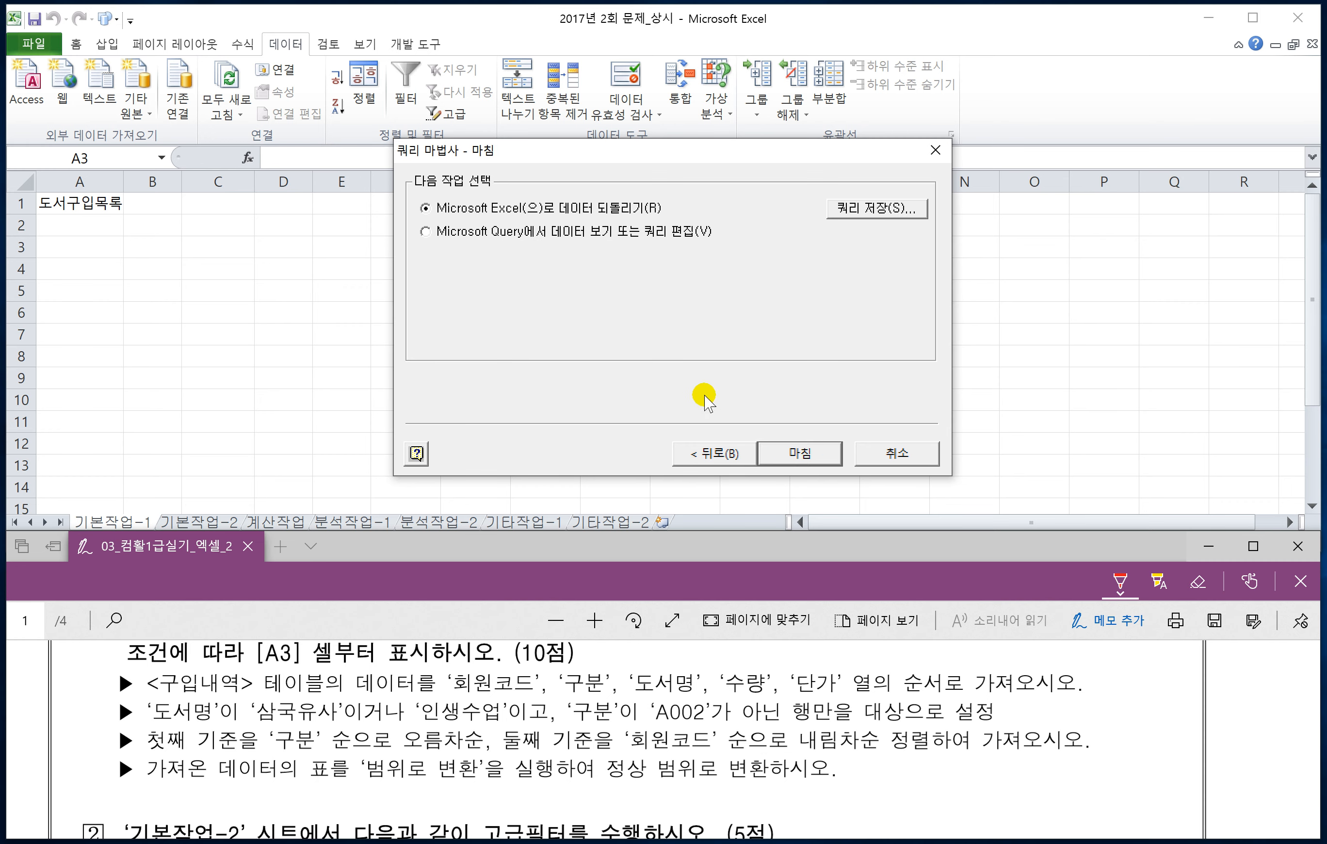
# Step: Finish the query by returning the data to Excel as a table in the existing worksheet at 기본작업-1 cell A3
pyautogui.click(791, 452)
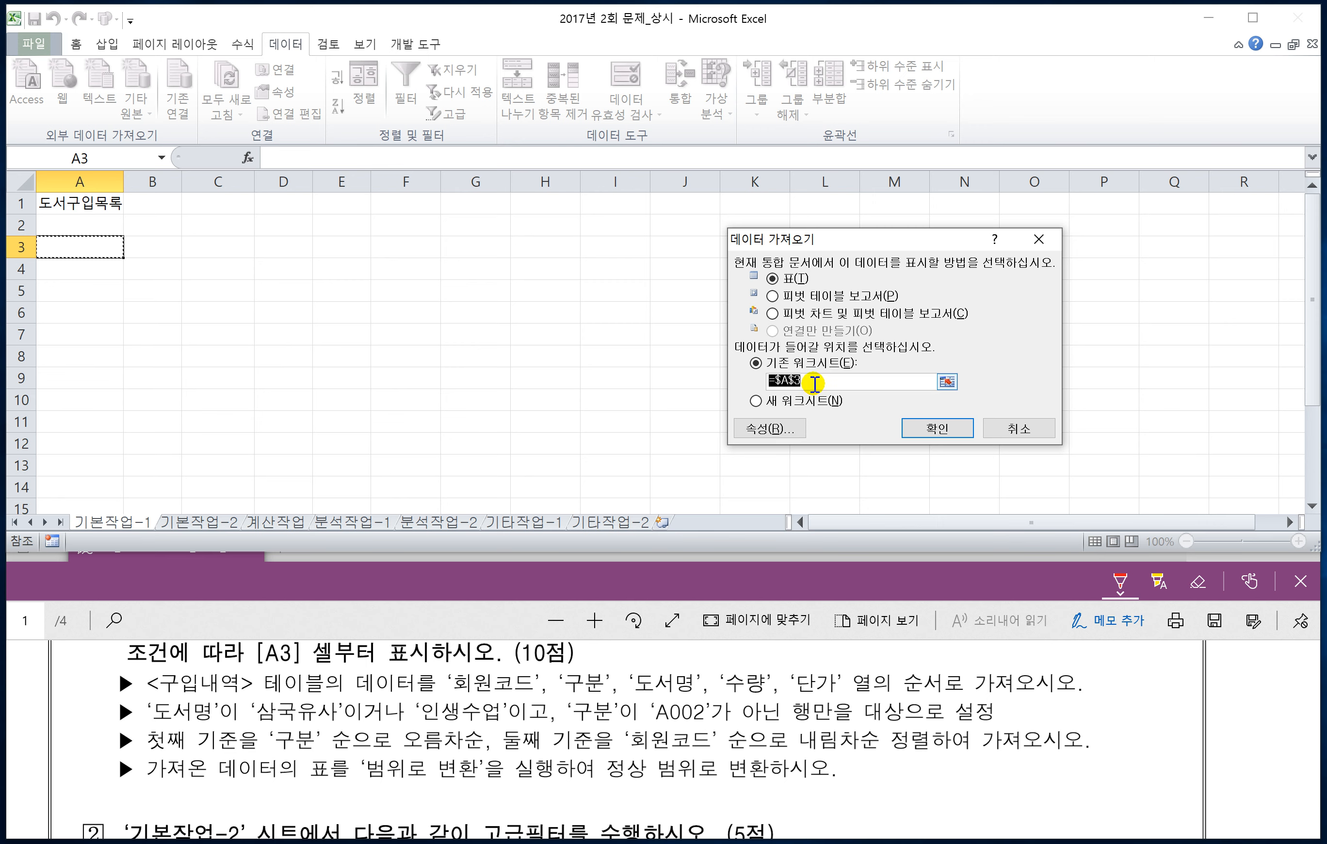
pyautogui.moveTo(811, 383); pyautogui.dragTo(663, 378)
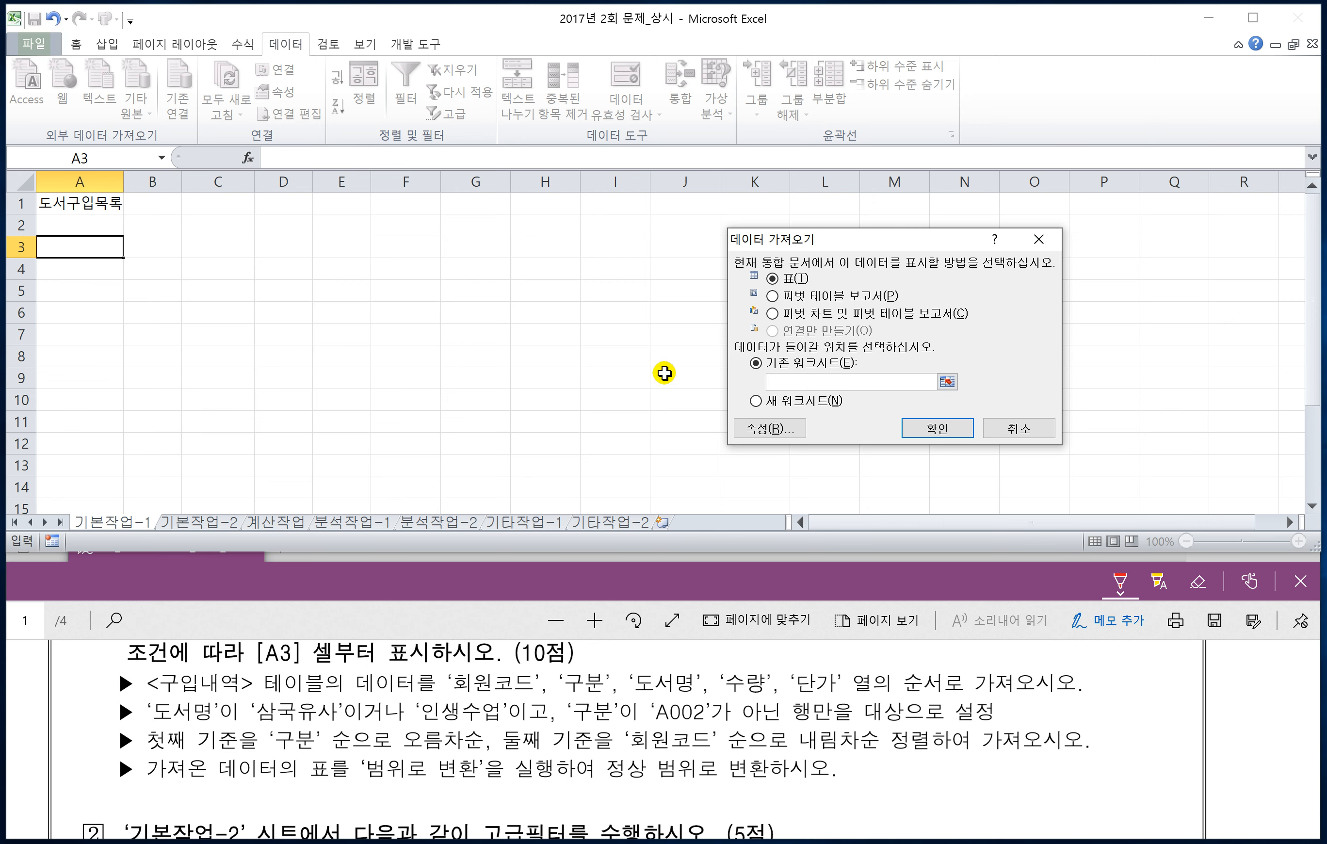
pyautogui.click(88, 247)
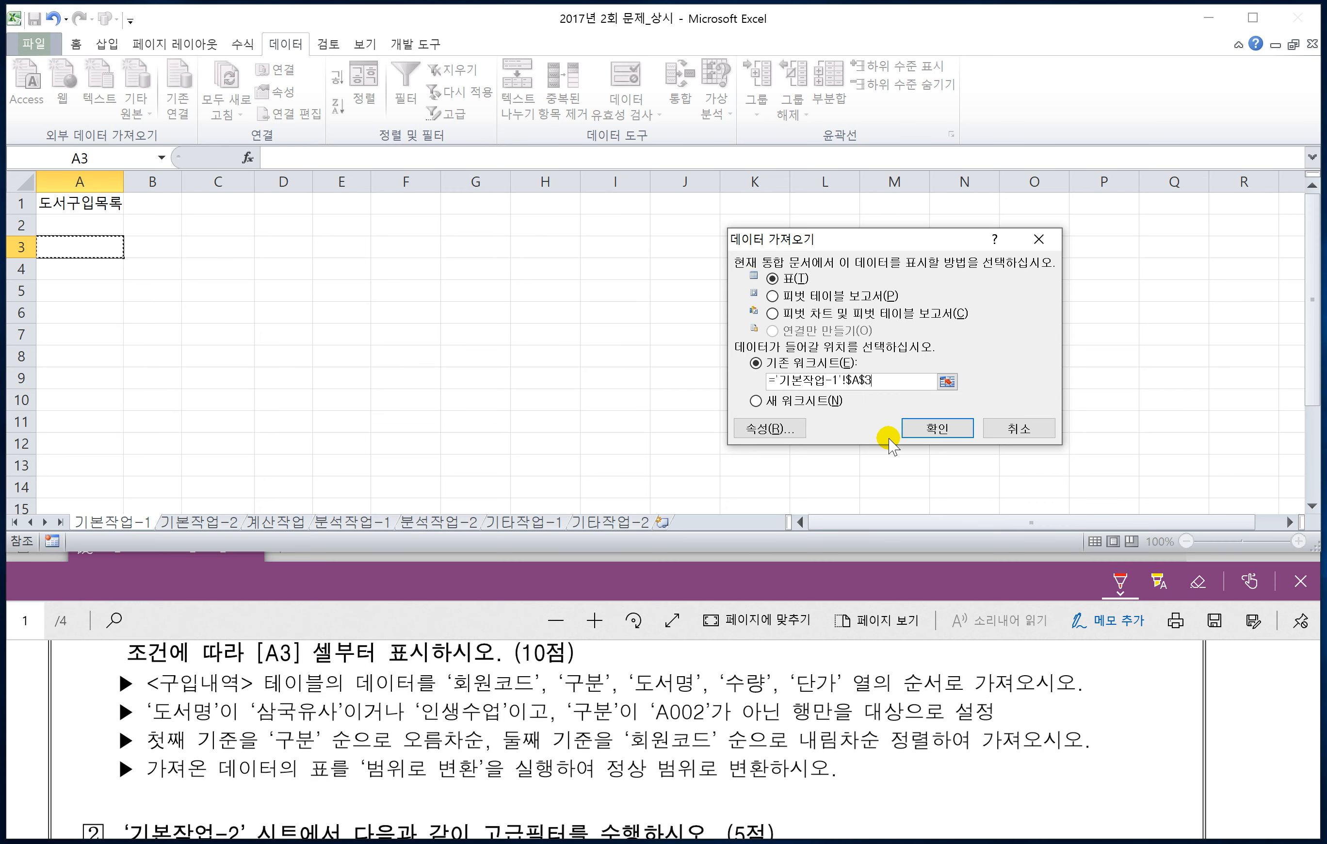
pyautogui.click(936, 430)
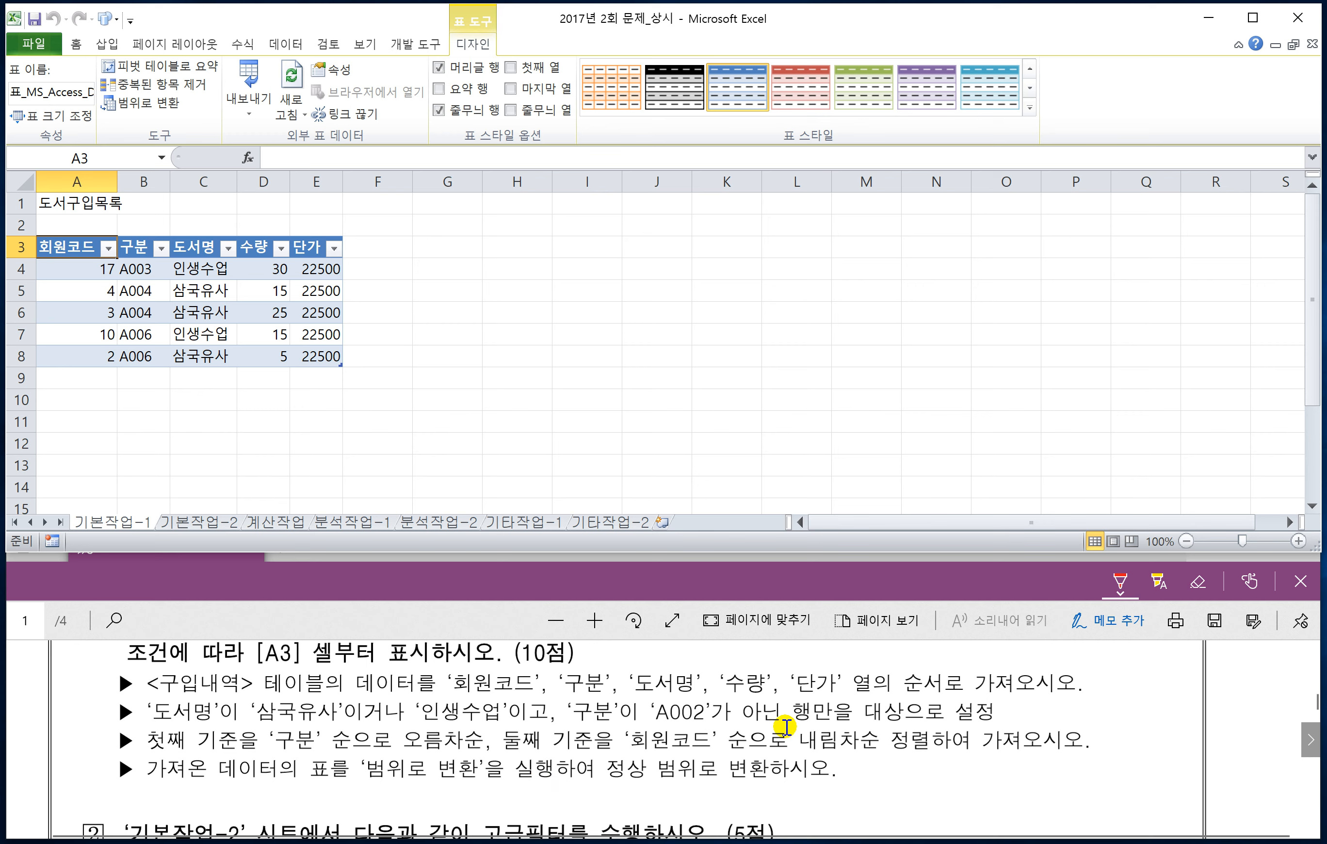
# Step: Box the 범위로 변환 requirement in the exam PDF with the pen and convert the imported table to a normal range
pyautogui.moveTo(357, 757)
pyautogui.mouseDown()
pyautogui.moveTo(426, 787)
pyautogui.moveTo(477, 758)
pyautogui.moveTo(369, 763)
pyautogui.mouseUp()
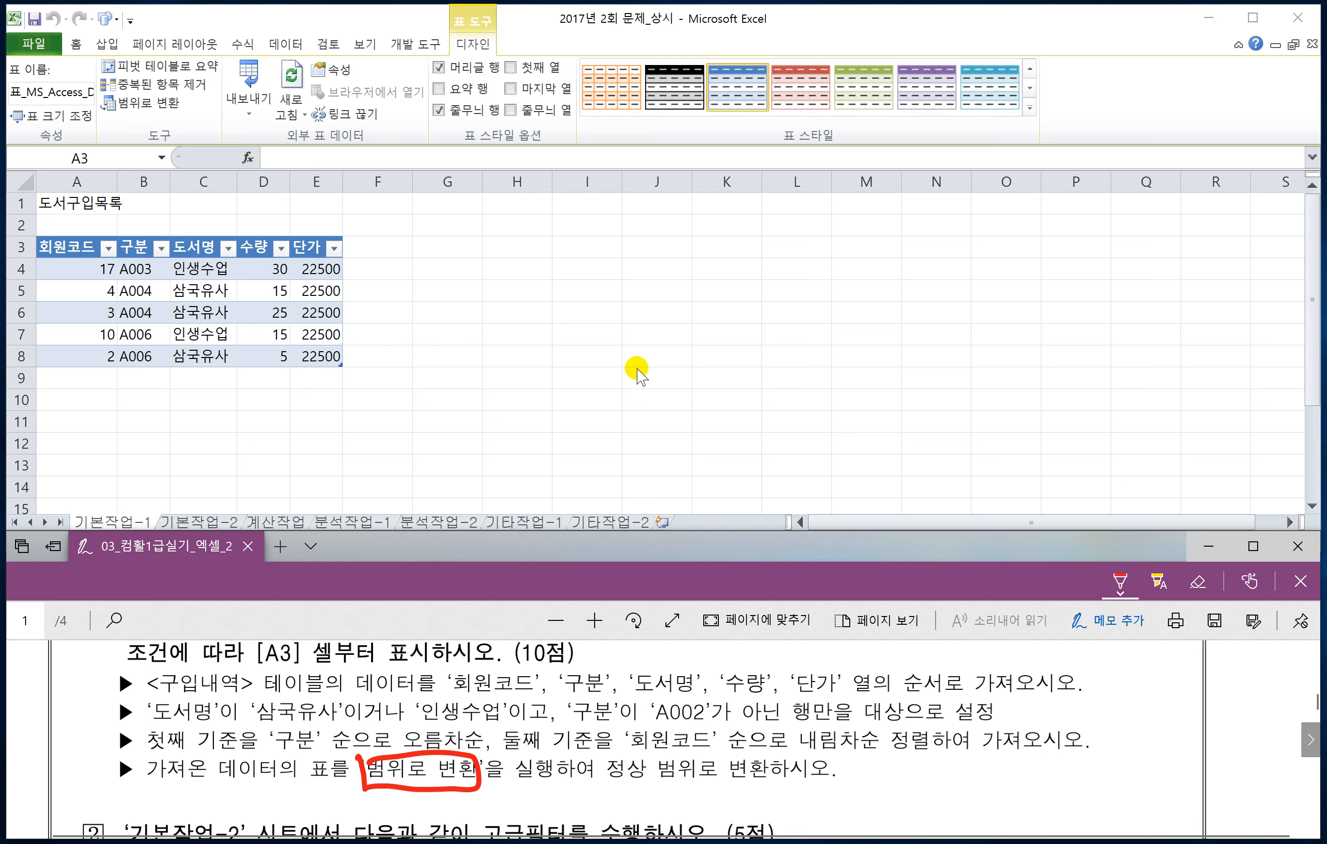
pyautogui.click(257, 292)
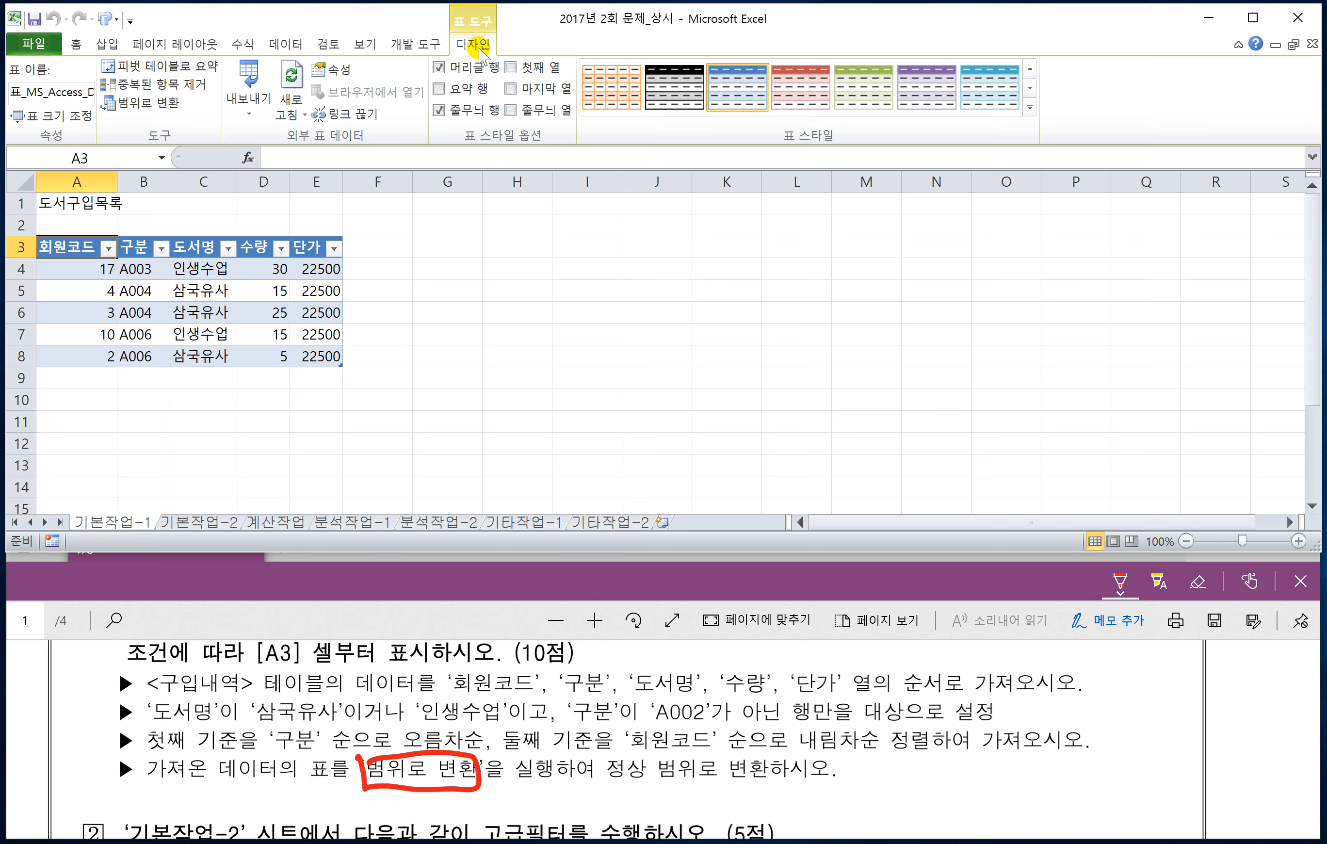
pyautogui.click(150, 105)
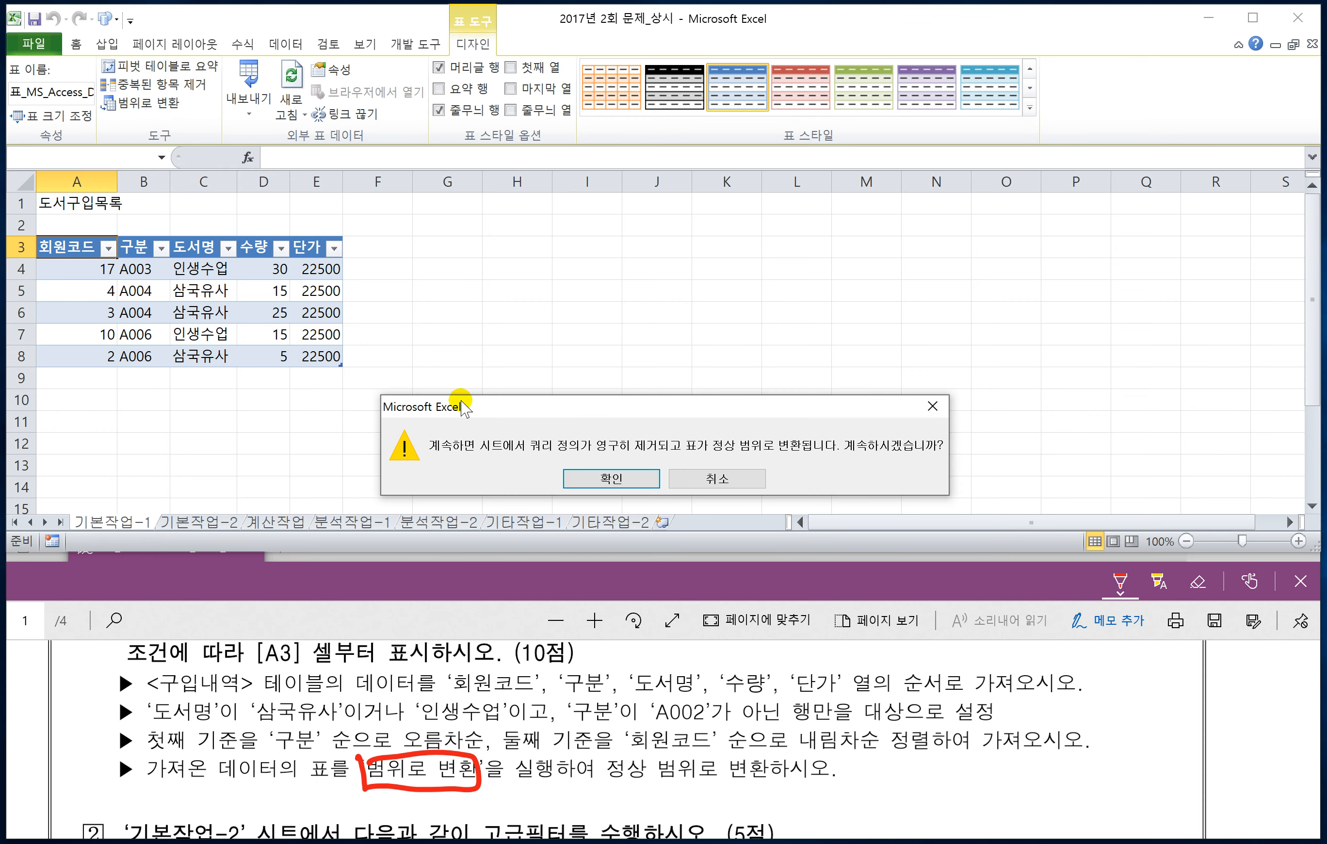
pyautogui.click(609, 478)
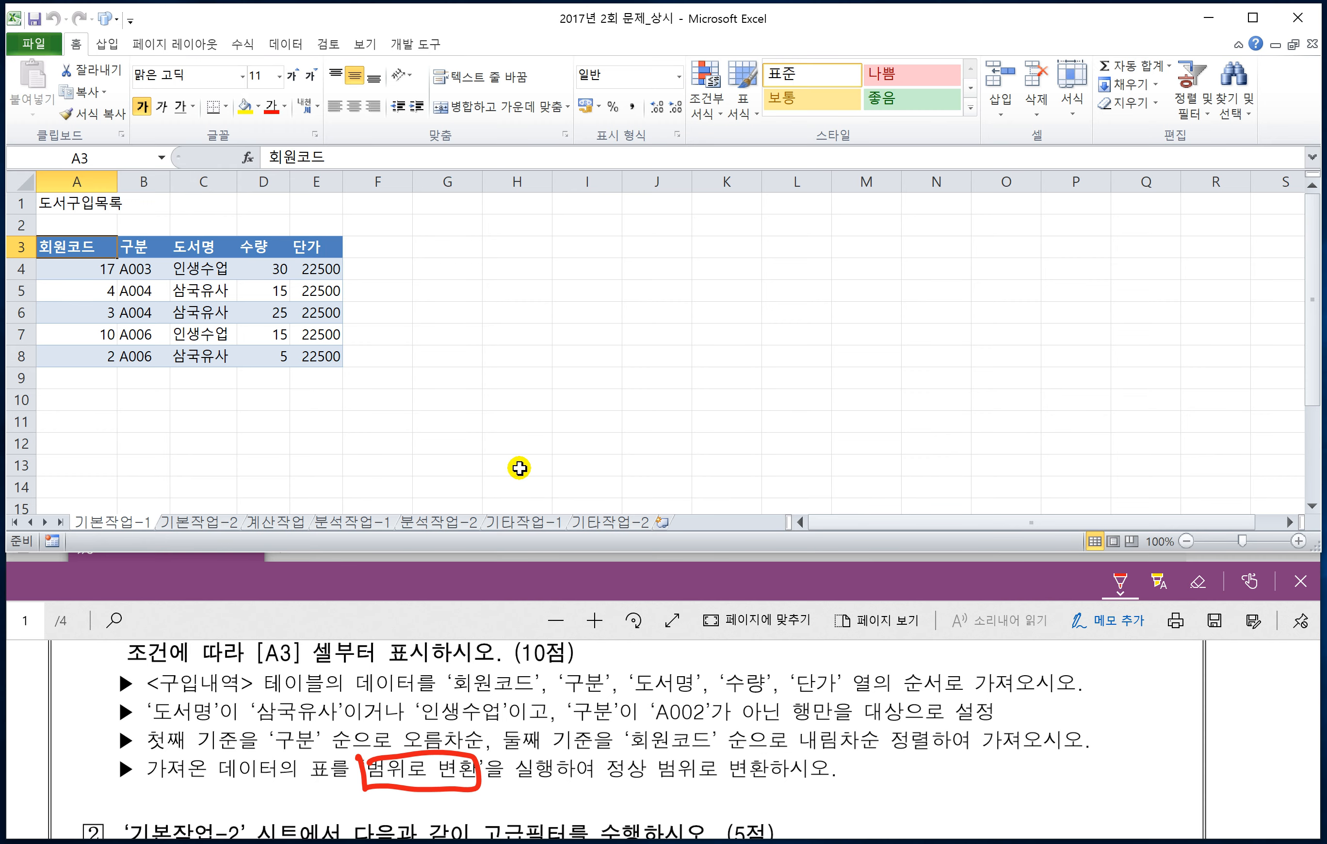
# Step: Open sheet 기본작업-2 and draw a box around 고급필터 in question 2 of the exam PDF
pyautogui.click(201, 522)
pyautogui.click(359, 630)
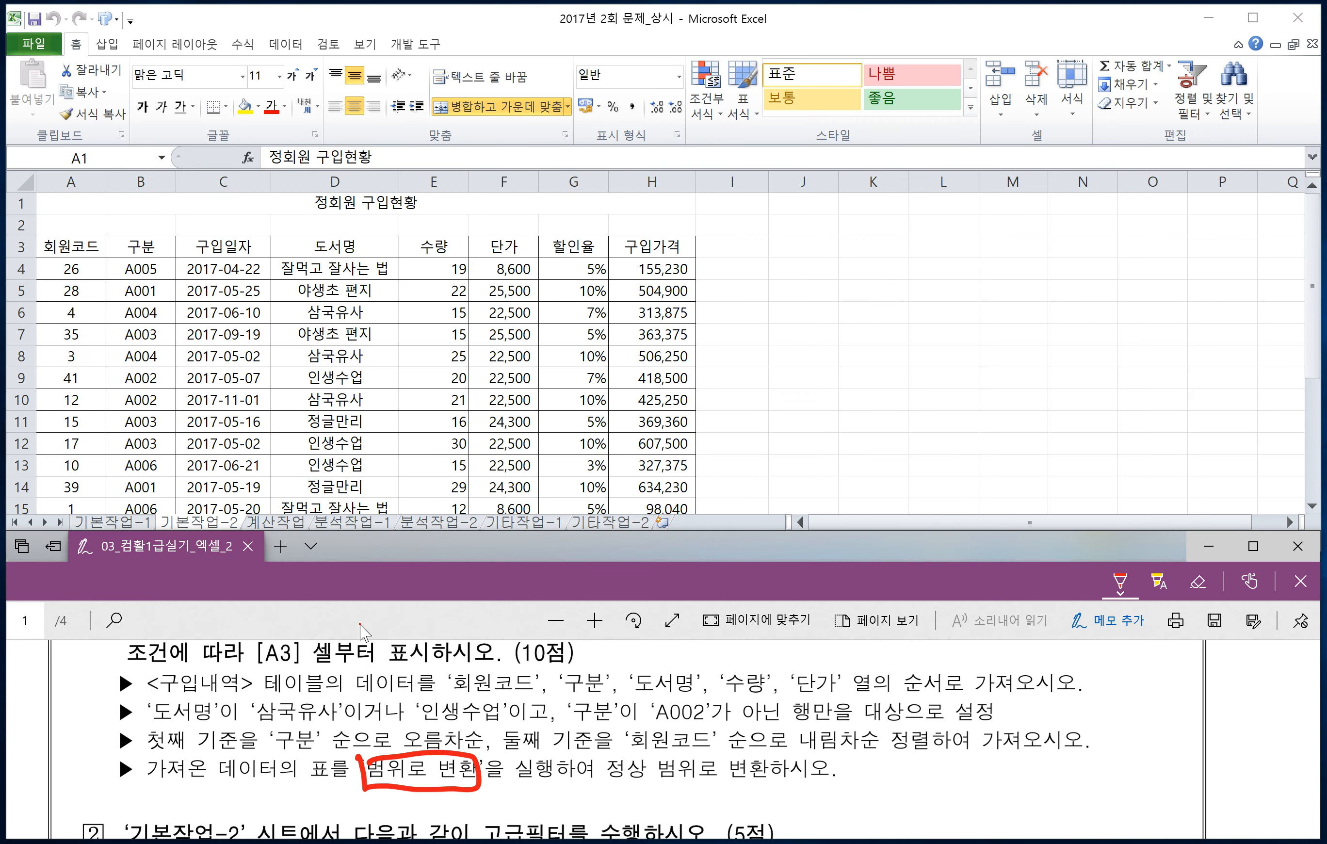
pyautogui.scroll(-1, 381, 710)
pyautogui.scroll(-2, 381, 710)
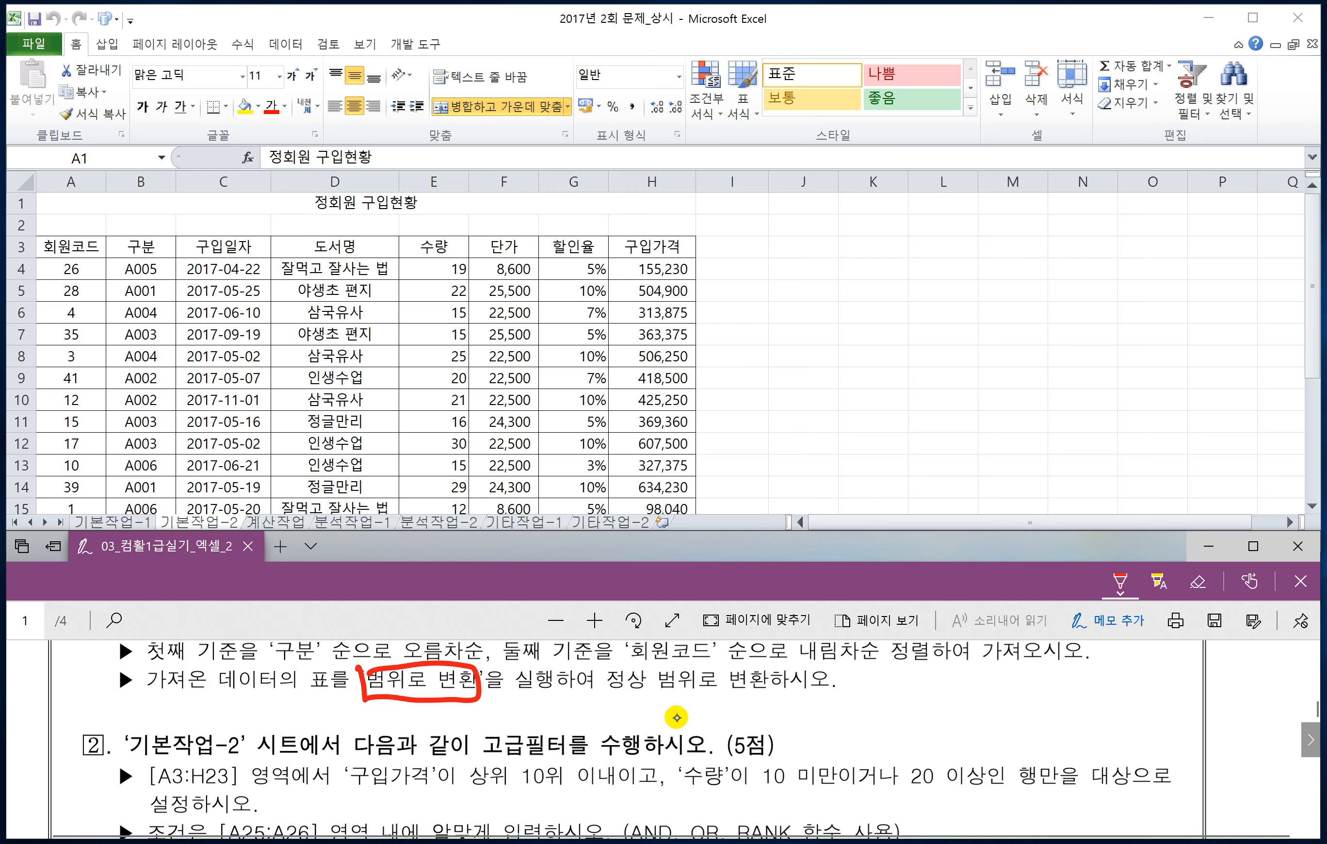
pyautogui.moveTo(512, 760)
pyautogui.mouseDown()
pyautogui.moveTo(565, 762)
pyautogui.moveTo(569, 742)
pyautogui.moveTo(536, 728)
pyautogui.moveTo(483, 736)
pyautogui.mouseUp()
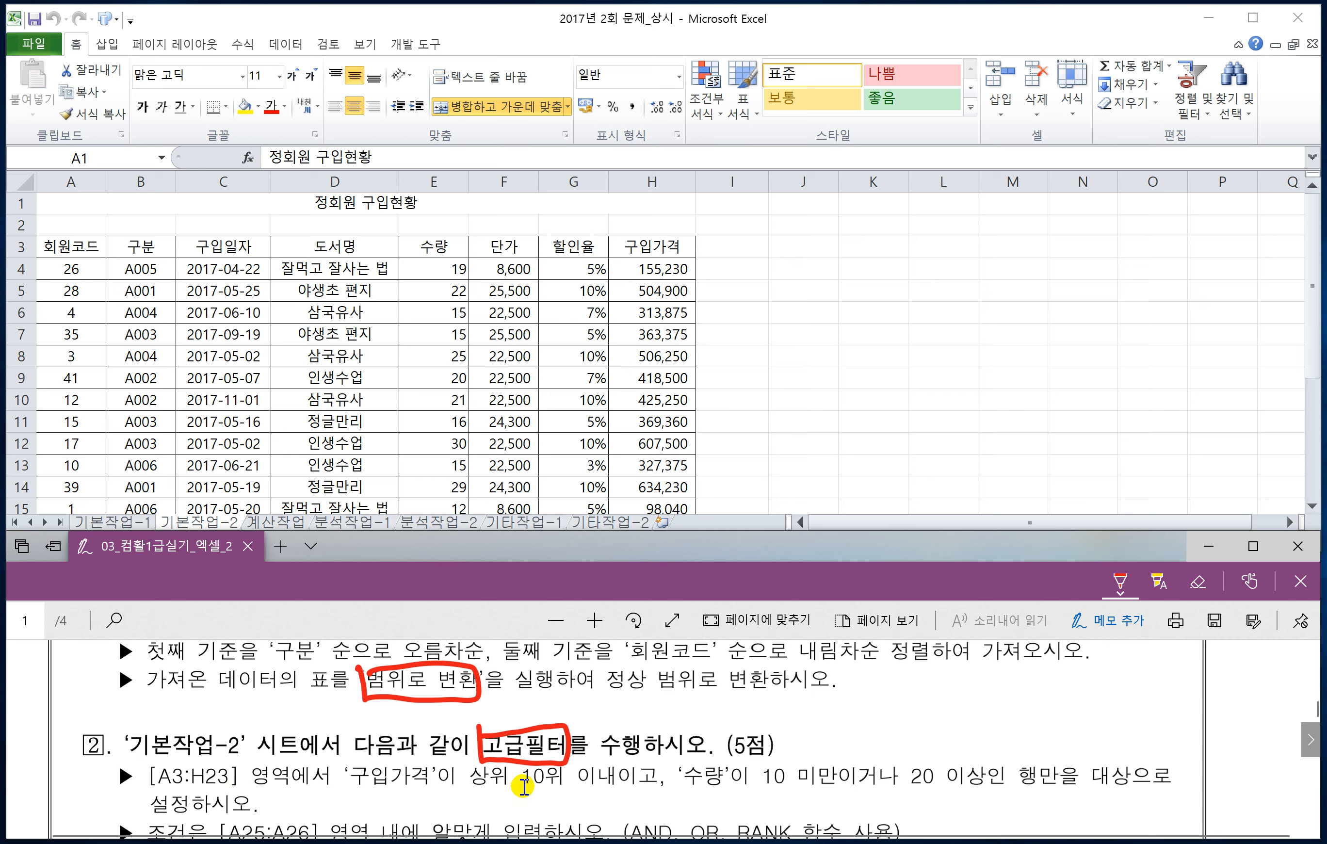
pyautogui.scroll(-2, 523, 786)
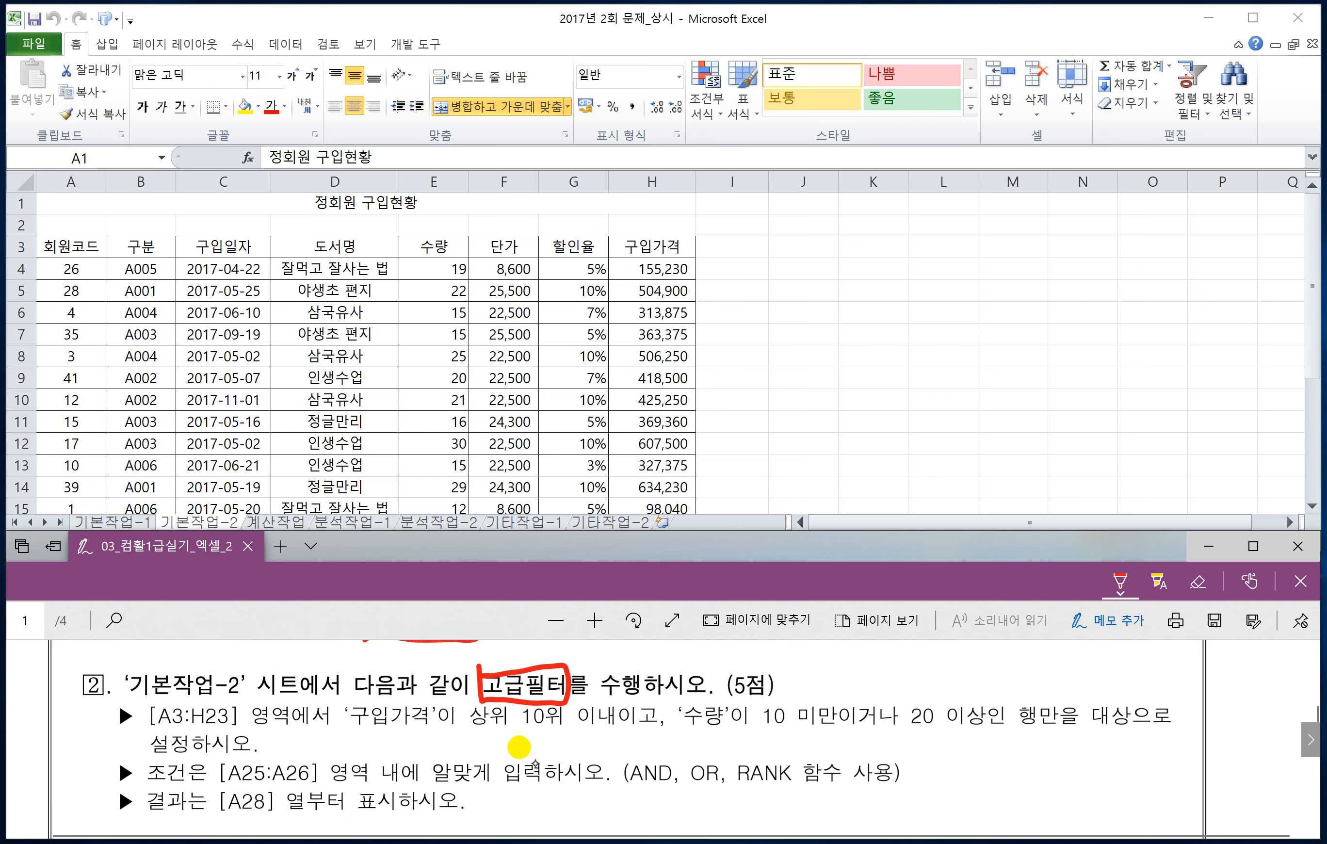
# Step: Underline the 구입가격 top-10 condition in the PDF, label it 조건1, and circle 고 with the note and
pyautogui.moveTo(350, 731)
pyautogui.mouseDown()
pyautogui.moveTo(638, 735)
pyautogui.moveTo(653, 694)
pyautogui.moveTo(716, 667)
pyautogui.moveTo(757, 684)
pyautogui.mouseUp()
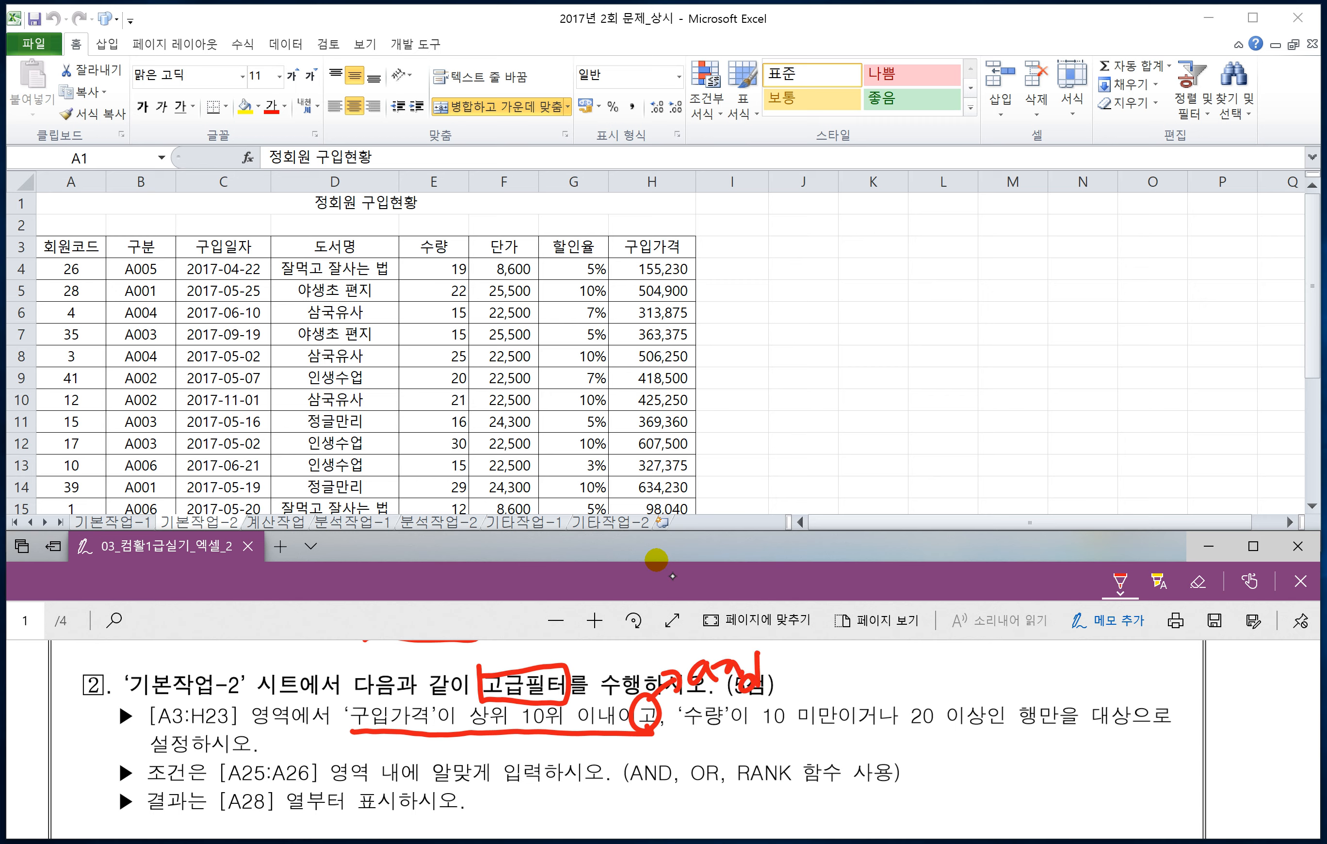
pyautogui.moveTo(421, 744); pyautogui.dragTo(465, 762)
pyautogui.moveTo(455, 744)
pyautogui.mouseDown()
pyautogui.moveTo(473, 739)
pyautogui.moveTo(459, 758)
pyautogui.mouseUp()
pyautogui.moveTo(474, 750); pyautogui.dragTo(484, 748)
pyautogui.moveTo(488, 740); pyautogui.dragTo(497, 761)
pyautogui.moveTo(506, 738); pyautogui.dragTo(506, 765)
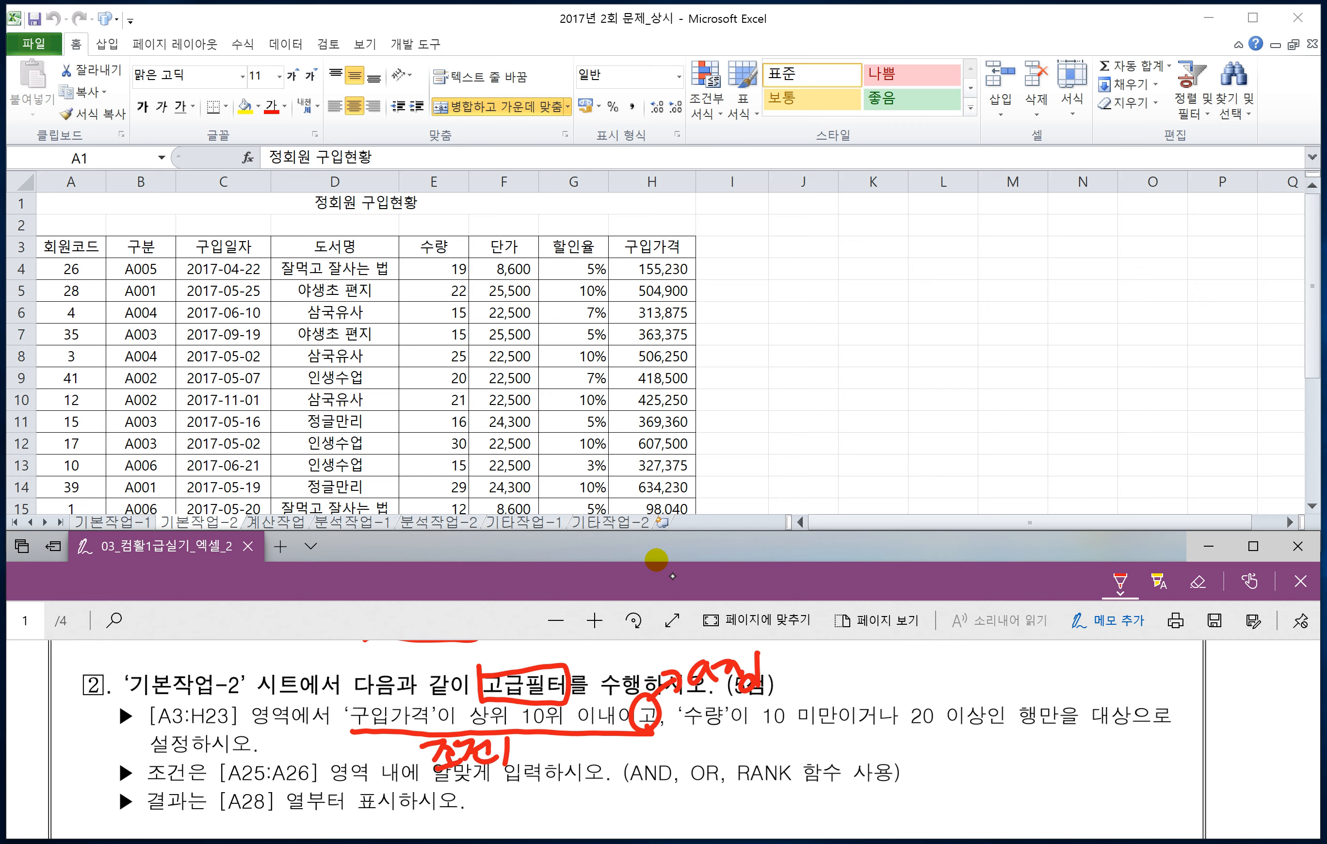
# Step: Underline and label the 수량 condition 조건2, circle 나 with the note or, and bracket its two alternatives
pyautogui.moveTo(705, 731); pyautogui.dragTo(1011, 724)
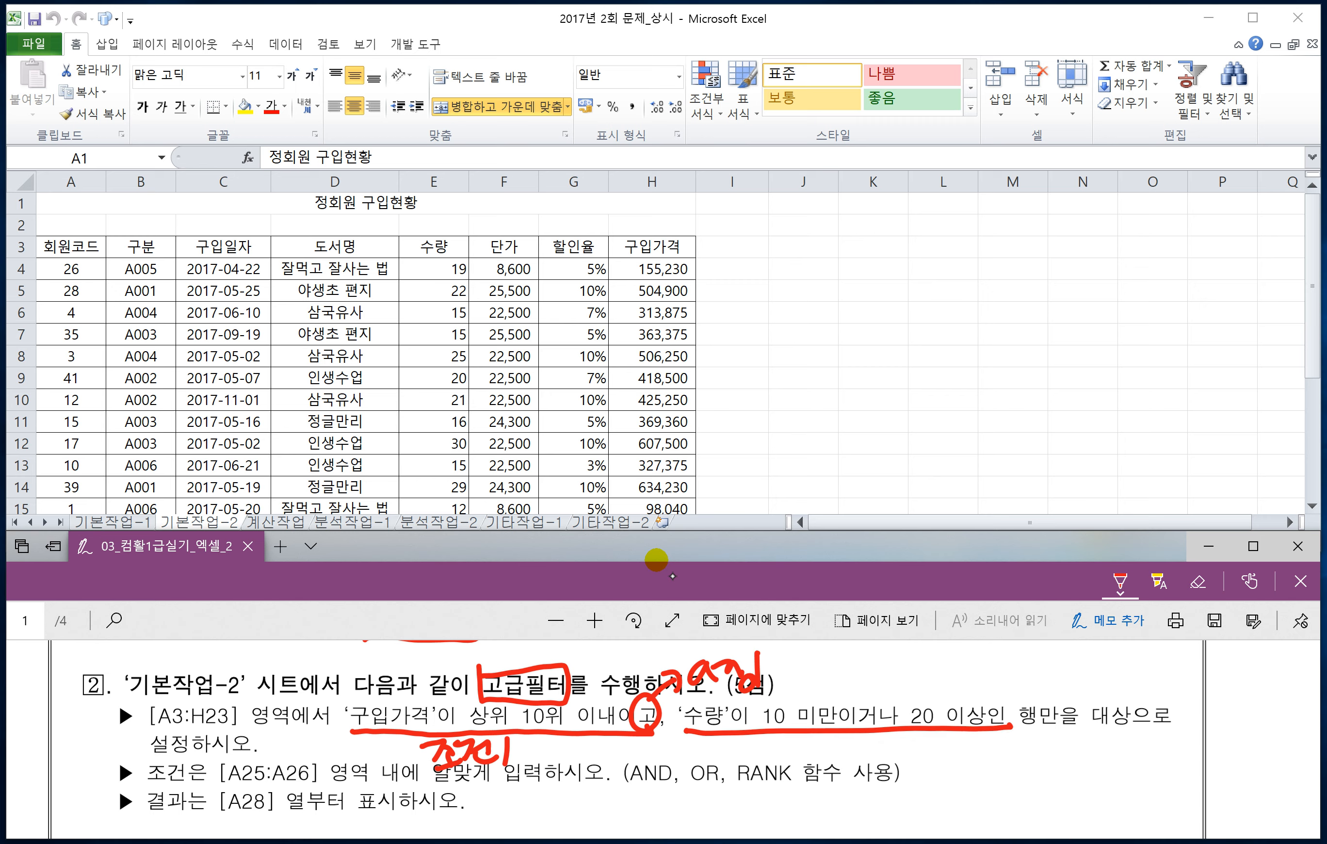
pyautogui.moveTo(820, 739)
pyautogui.mouseDown()
pyautogui.moveTo(830, 759)
pyautogui.moveTo(857, 759)
pyautogui.moveTo(838, 767)
pyautogui.moveTo(886, 764)
pyautogui.mouseUp()
pyautogui.moveTo(887, 743)
pyautogui.mouseDown()
pyautogui.moveTo(910, 754)
pyautogui.moveTo(873, 708)
pyautogui.moveTo(896, 725)
pyautogui.moveTo(922, 678)
pyautogui.mouseUp()
pyautogui.moveTo(908, 673)
pyautogui.mouseDown()
pyautogui.moveTo(918, 692)
pyautogui.moveTo(946, 666)
pyautogui.moveTo(978, 666)
pyautogui.mouseUp()
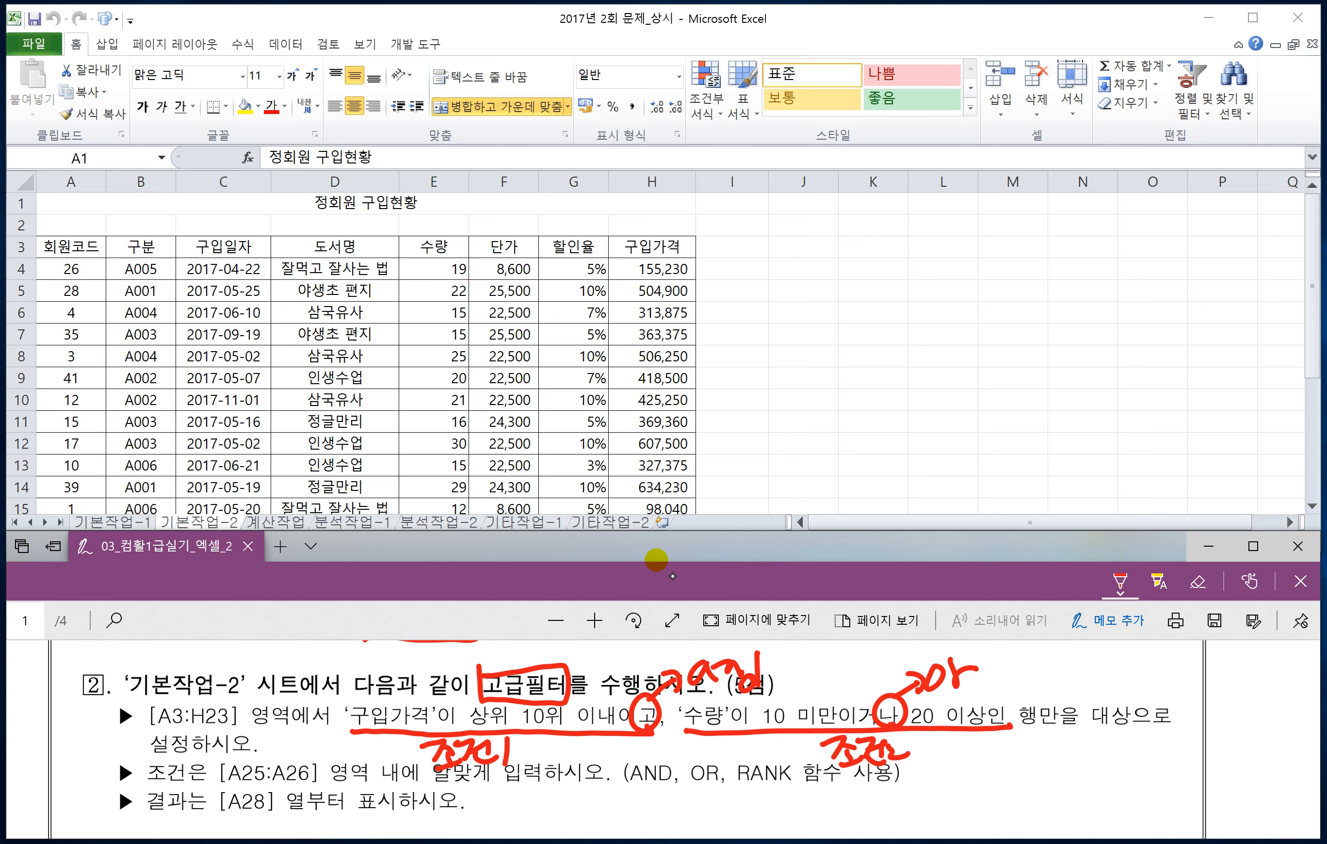
pyautogui.moveTo(681, 727)
pyautogui.mouseDown()
pyautogui.moveTo(733, 697)
pyautogui.moveTo(835, 697)
pyautogui.moveTo(848, 724)
pyautogui.mouseUp()
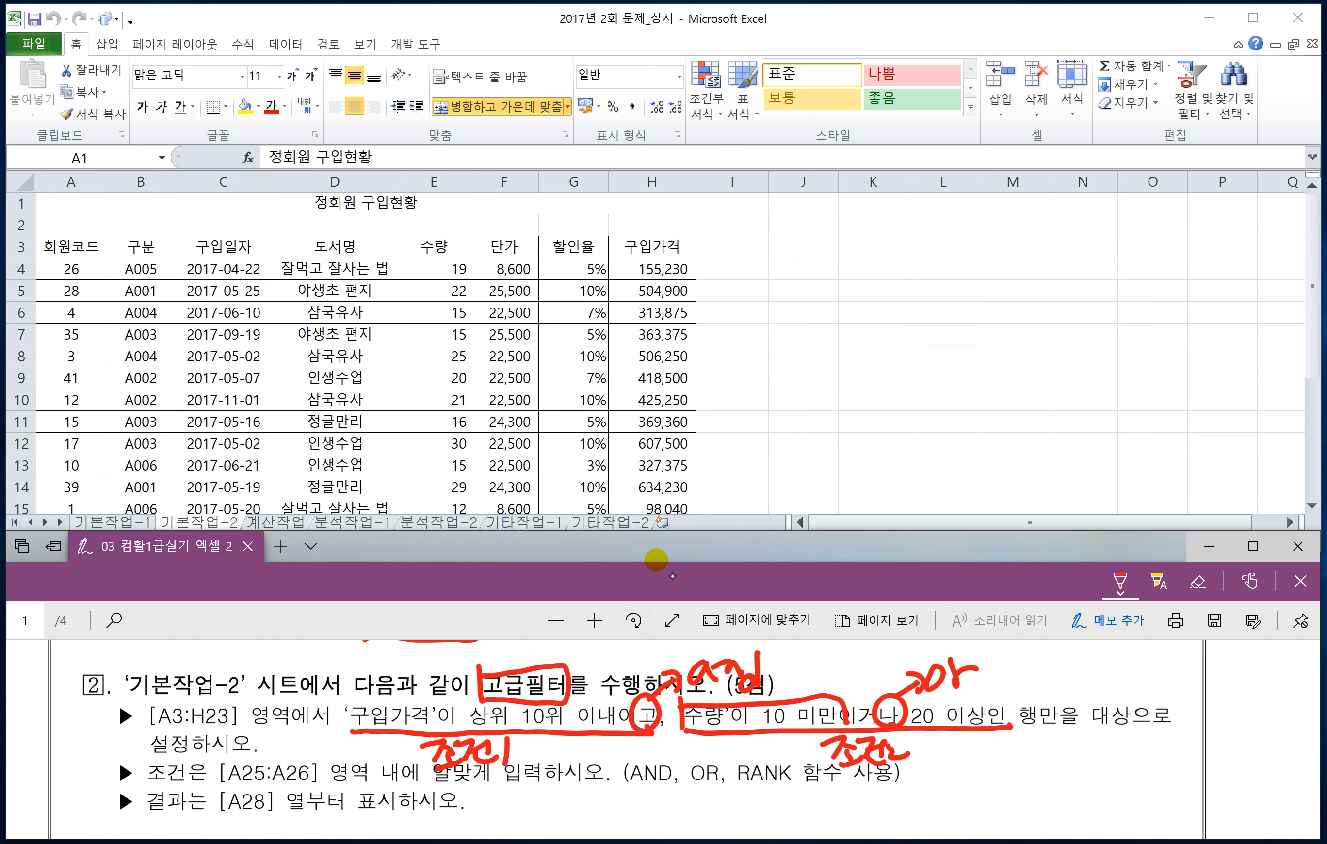
pyautogui.moveTo(930, 697); pyautogui.dragTo(994, 713)
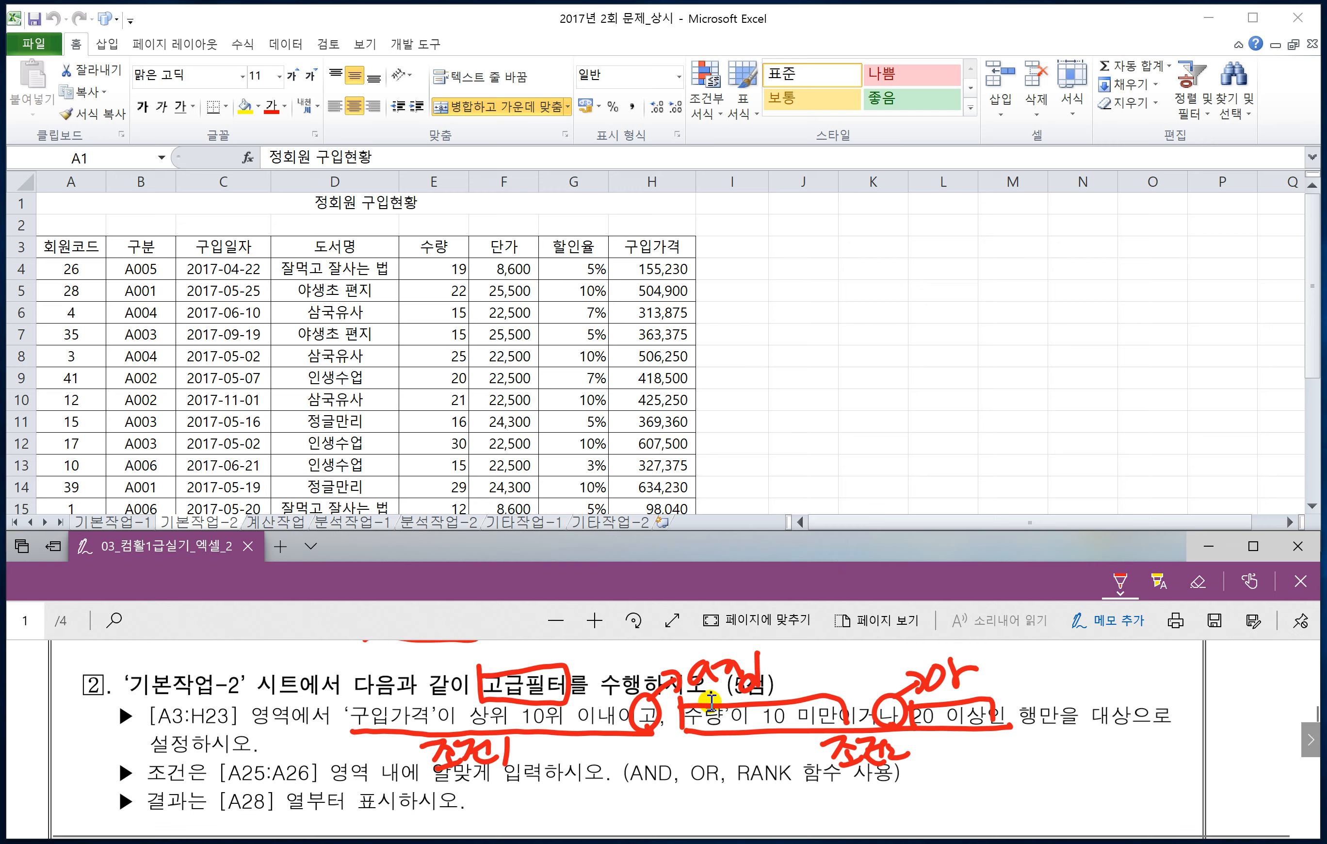
# Step: Handwrite the start of the filter criteria formula, =and(구입가격 <=10, beneath the question's result line
pyautogui.scroll(-1, 719, 719)
pyautogui.scroll(1, 719, 719)
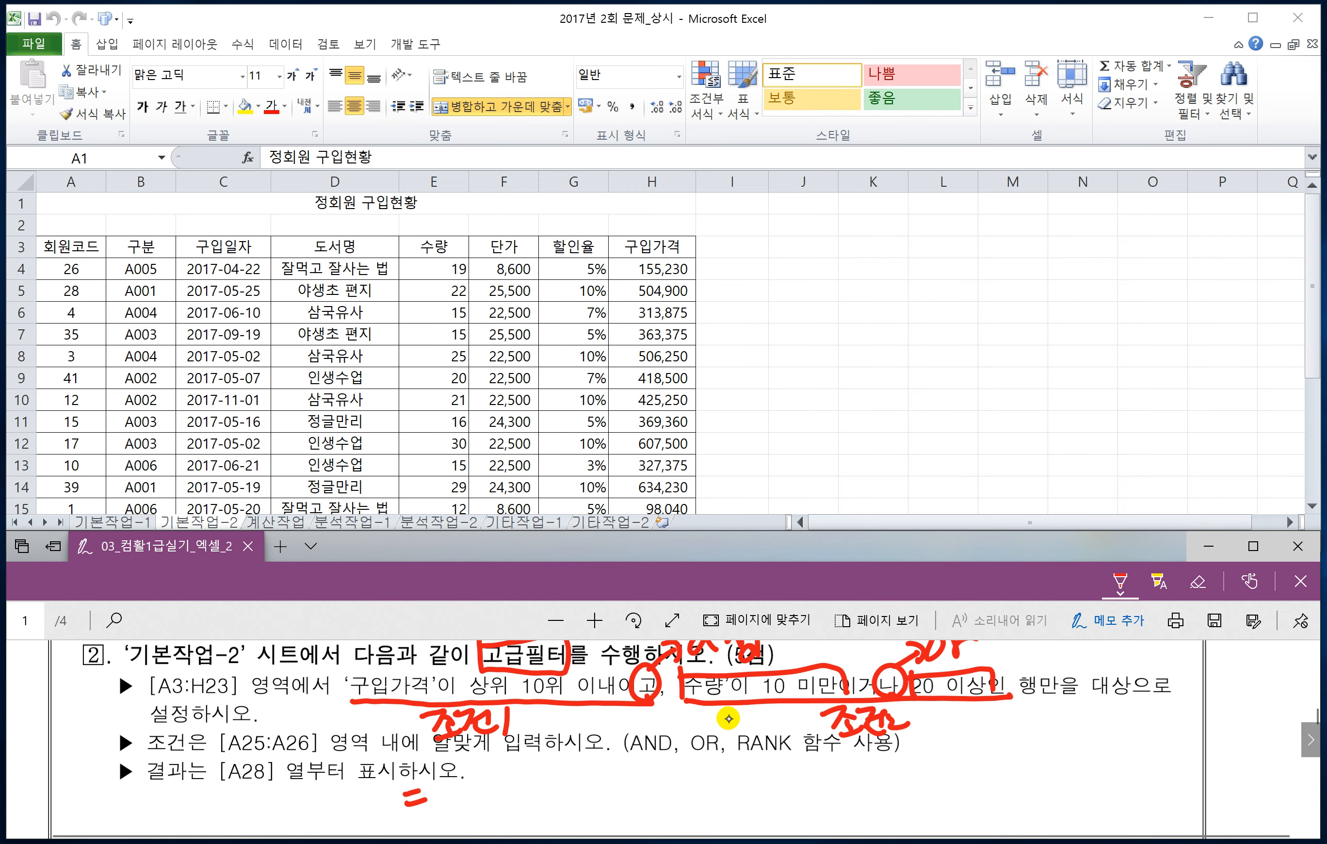
pyautogui.moveTo(452, 790)
pyautogui.mouseDown()
pyautogui.moveTo(472, 814)
pyautogui.moveTo(492, 793)
pyautogui.moveTo(539, 812)
pyautogui.mouseUp()
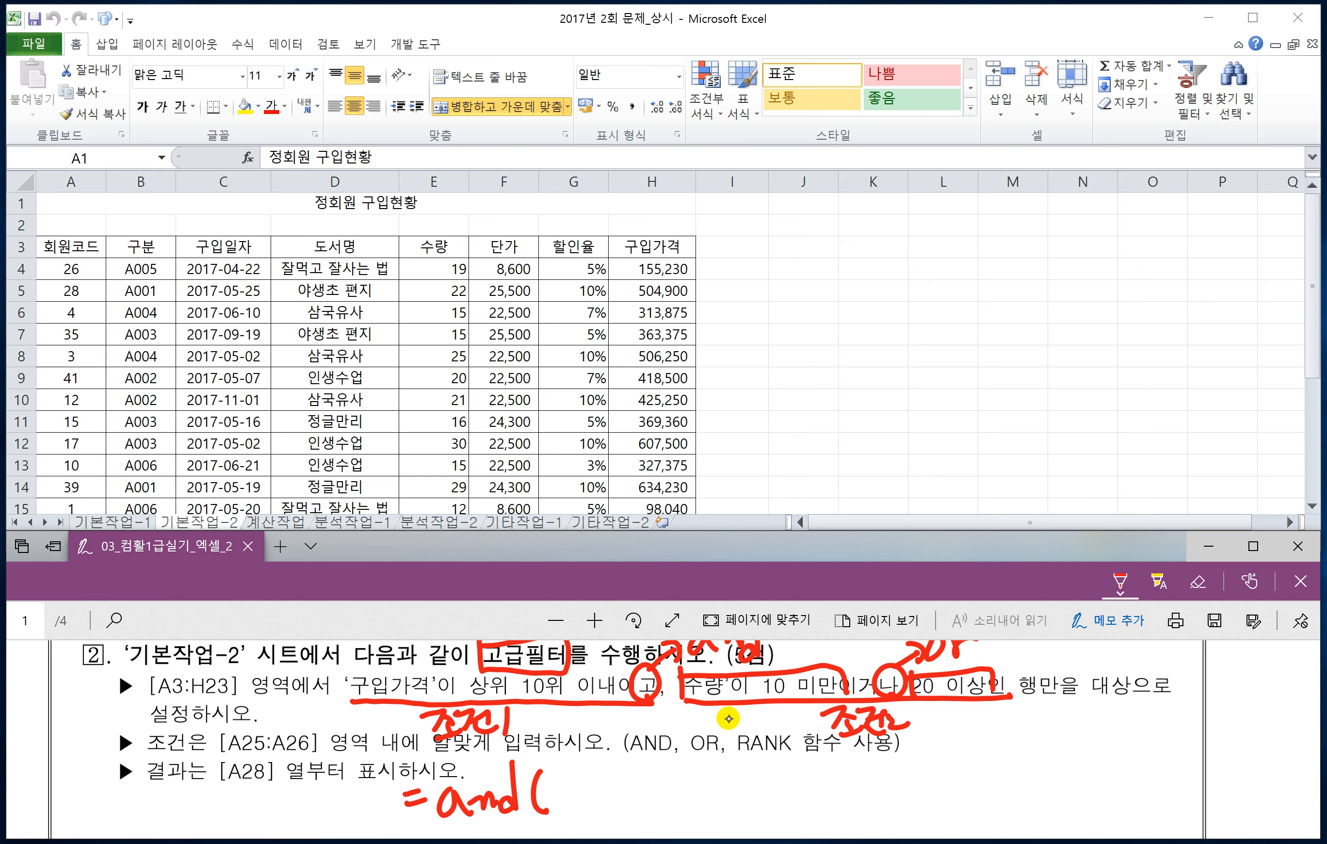
pyautogui.moveTo(545, 784)
pyautogui.mouseDown()
pyautogui.moveTo(555, 804)
pyautogui.moveTo(592, 798)
pyautogui.moveTo(592, 813)
pyautogui.moveTo(650, 797)
pyautogui.moveTo(651, 814)
pyautogui.mouseUp()
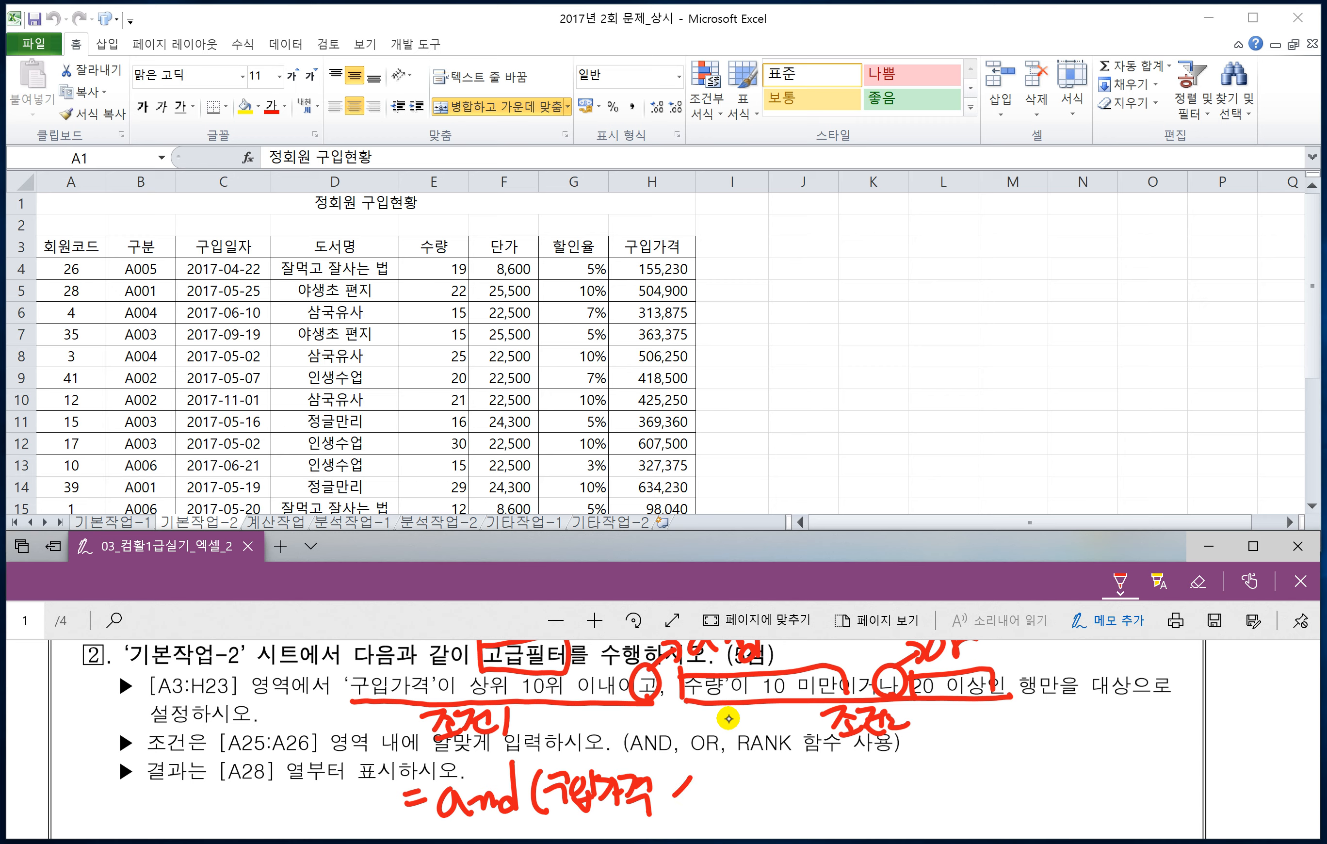
pyautogui.moveTo(674, 797); pyautogui.dragTo(703, 818)
pyautogui.moveTo(739, 780); pyautogui.dragTo(730, 813)
pyautogui.moveTo(758, 781); pyautogui.dragTo(753, 776)
pyautogui.moveTo(737, 767); pyautogui.dragTo(764, 754)
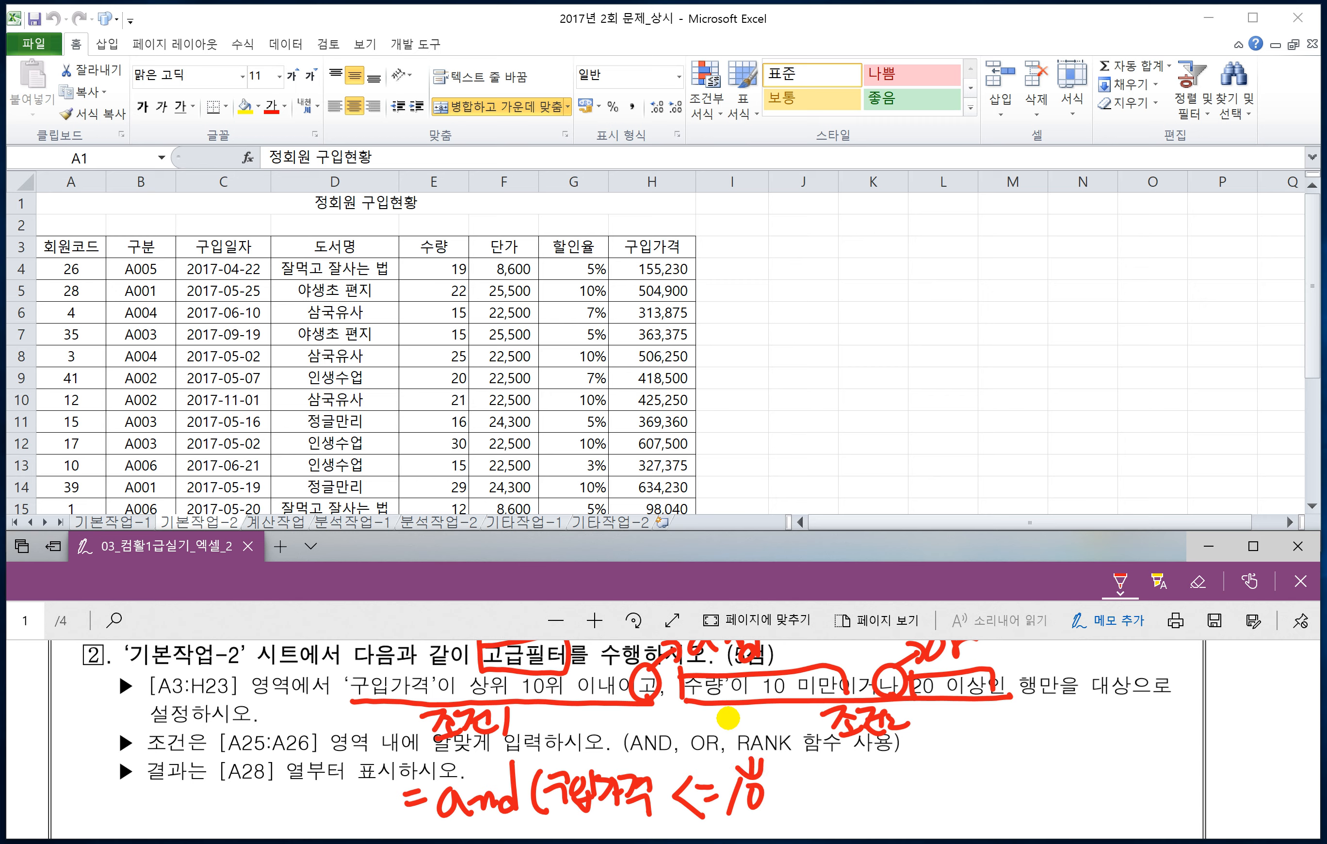
# Step: Undo the last strokes above the 10, add a comma after it, and box 구입가격 in the handwritten formula
pyautogui.hotkey('ctrl', 'z')
pyautogui.hotkey('ctrl', 'z')
pyautogui.moveTo(551, 815)
pyautogui.mouseDown()
pyautogui.moveTo(595, 819)
pyautogui.moveTo(658, 773)
pyautogui.moveTo(551, 753)
pyautogui.moveTo(551, 811)
pyautogui.mouseUp()
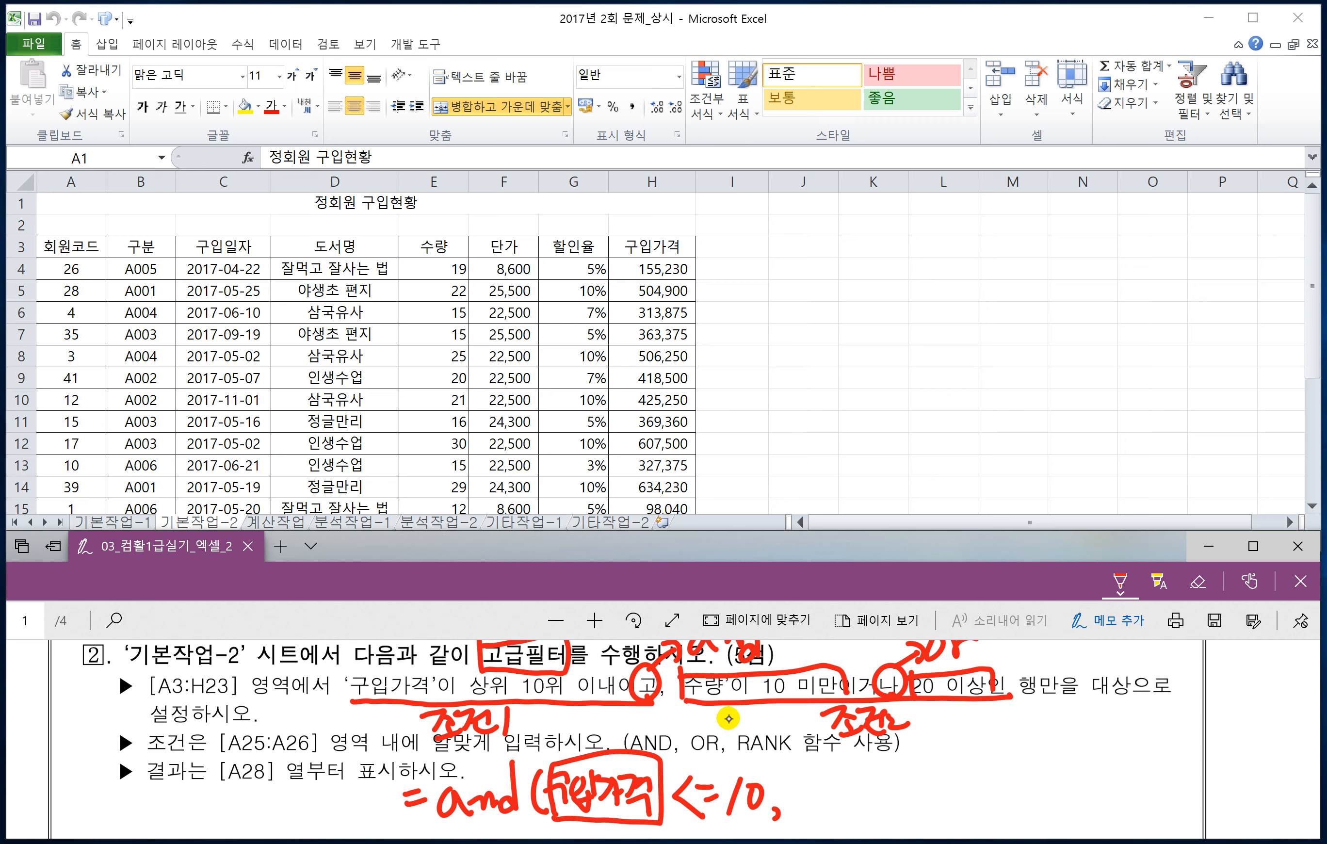
# Step: Extend the handwritten formula with the first quantity test, or(수량 <10, followed by a comma
pyautogui.moveTo(804, 783); pyautogui.dragTo(820, 811)
pyautogui.moveTo(822, 791); pyautogui.dragTo(846, 816)
pyautogui.moveTo(868, 780)
pyautogui.mouseDown()
pyautogui.moveTo(878, 772)
pyautogui.moveTo(859, 806)
pyautogui.mouseUp()
pyautogui.moveTo(864, 798); pyautogui.dragTo(891, 795)
pyautogui.moveTo(878, 796)
pyautogui.mouseDown()
pyautogui.moveTo(878, 816)
pyautogui.moveTo(927, 781)
pyautogui.mouseUp()
pyautogui.moveTo(908, 802); pyautogui.dragTo(907, 803)
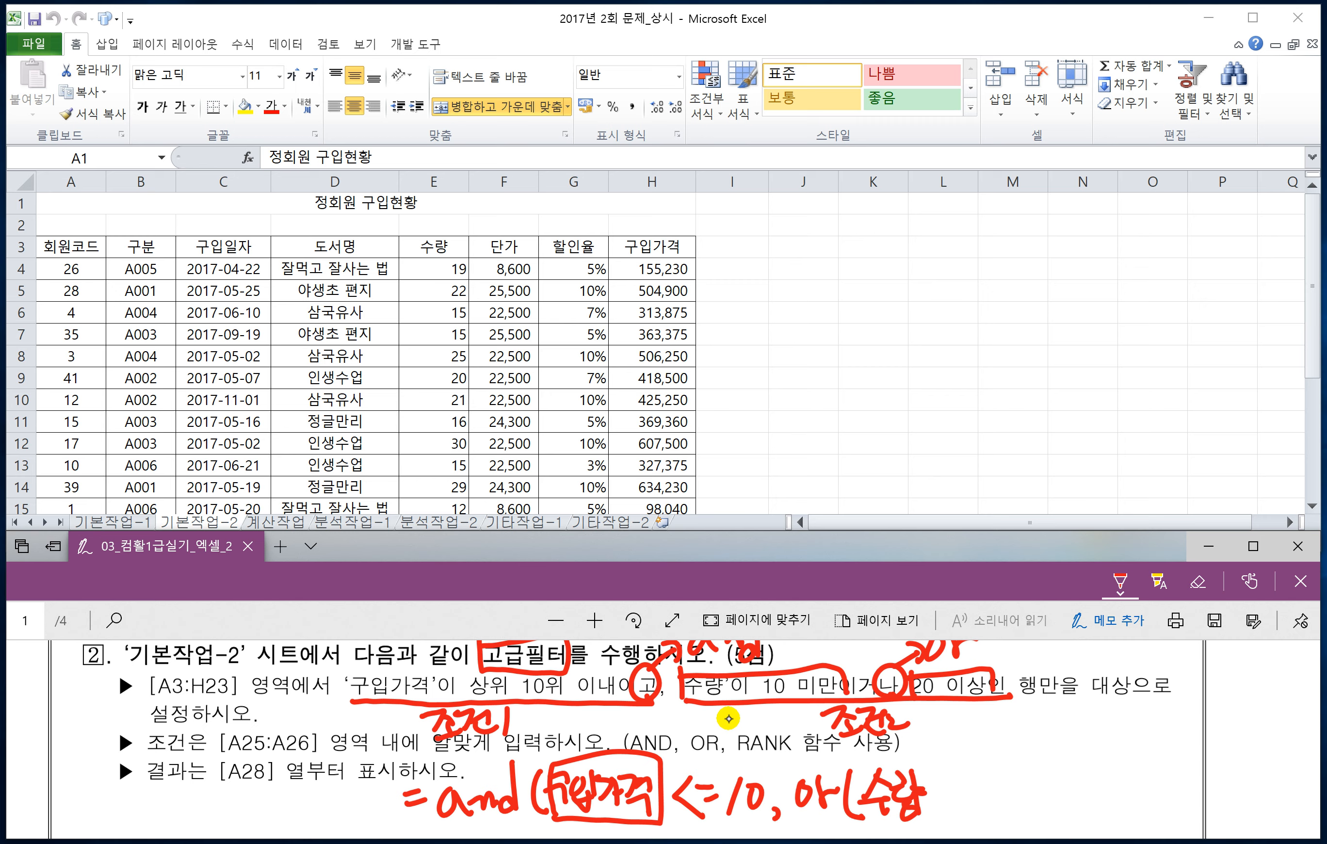
pyautogui.moveTo(958, 772); pyautogui.dragTo(970, 801)
pyautogui.moveTo(988, 777); pyautogui.dragTo(1021, 817)
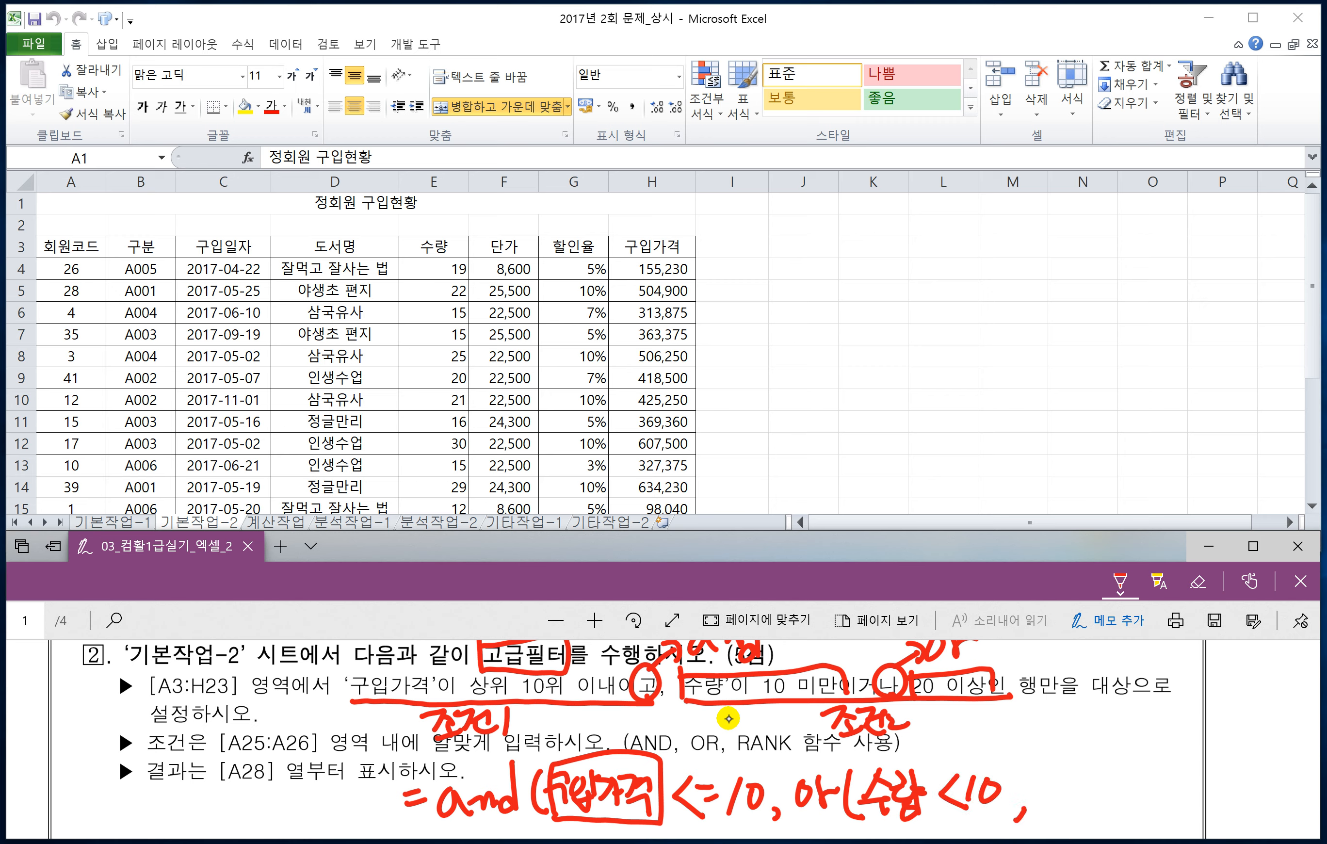
# Step: Complete the handwritten formula with the second quantity test 수량>=20 and both closing parentheses
pyautogui.moveTo(1056, 765); pyautogui.dragTo(1039, 788)
pyautogui.moveTo(1033, 798)
pyautogui.mouseDown()
pyautogui.moveTo(1063, 787)
pyautogui.moveTo(1047, 812)
pyautogui.mouseUp()
pyautogui.moveTo(1060, 772); pyautogui.dragTo(1083, 803)
pyautogui.moveTo(1074, 764)
pyautogui.mouseDown()
pyautogui.moveTo(1093, 809)
pyautogui.moveTo(1098, 789)
pyautogui.mouseUp()
pyautogui.moveTo(1070, 805); pyautogui.dragTo(1088, 815)
pyautogui.moveTo(1098, 776)
pyautogui.mouseDown()
pyautogui.moveTo(1118, 777)
pyautogui.moveTo(1106, 810)
pyautogui.moveTo(1135, 780)
pyautogui.mouseUp()
pyautogui.moveTo(1137, 791); pyautogui.dragTo(1154, 796)
pyautogui.moveTo(1161, 772); pyautogui.dragTo(1183, 809)
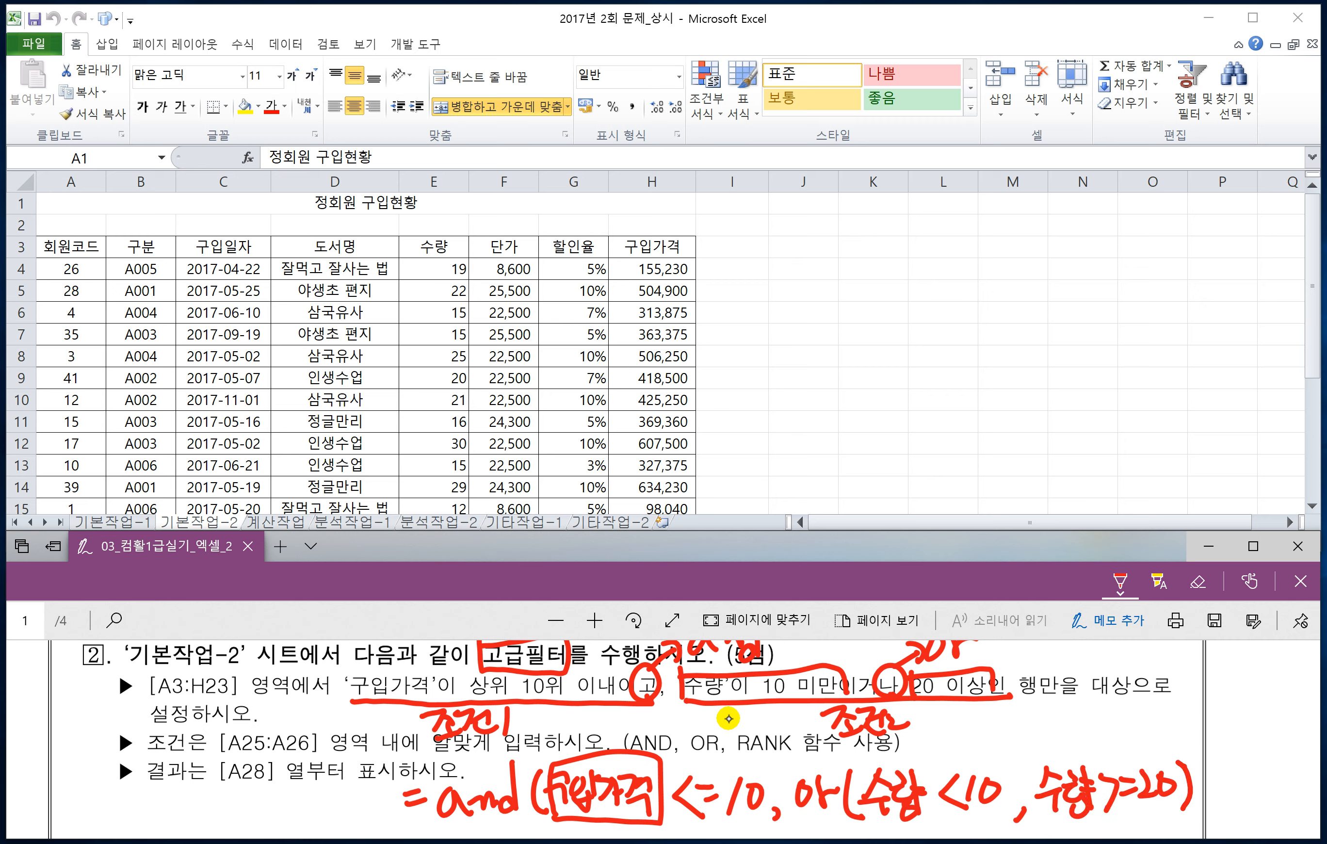
pyautogui.moveTo(1200, 750); pyautogui.dragTo(1198, 814)
# Step: Handwrite the RANK syntax =Rank(기준셀,범위,0) below the and/or formula
pyautogui.scroll(-2, 678, 780)
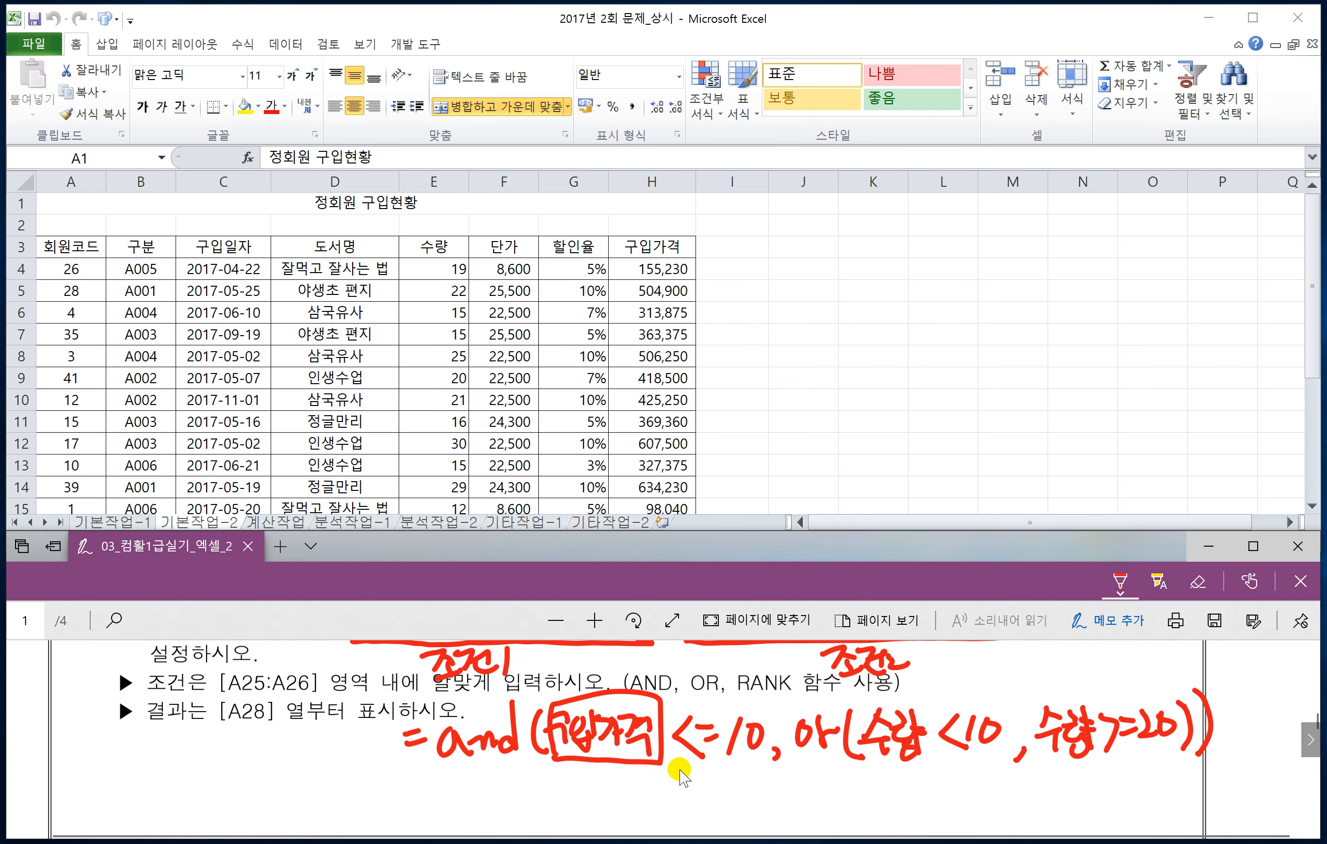
pyautogui.scroll(-1, 678, 770)
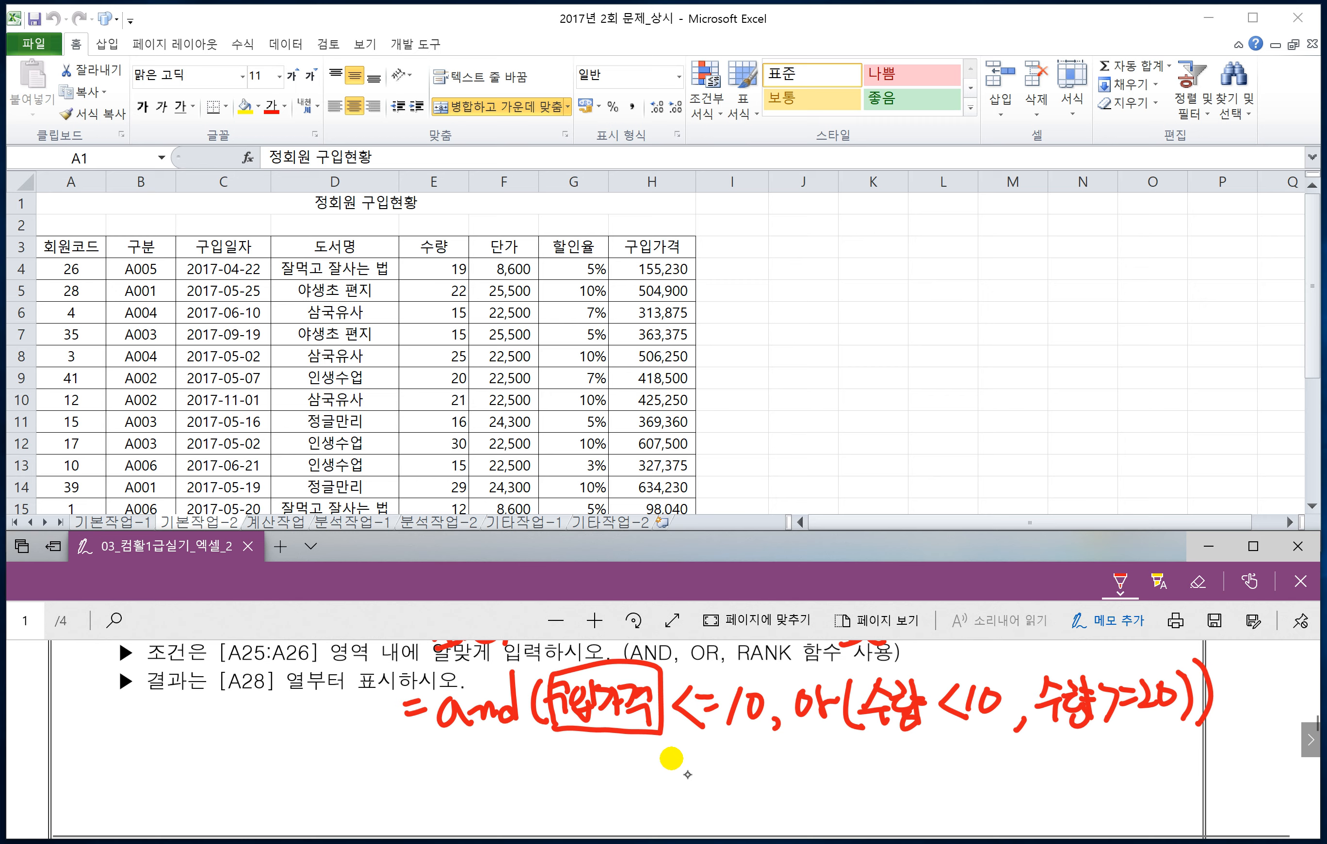
pyautogui.moveTo(402, 785); pyautogui.dragTo(417, 787)
pyautogui.moveTo(405, 800); pyautogui.dragTo(423, 795)
pyautogui.moveTo(446, 759); pyautogui.dragTo(436, 818)
pyautogui.moveTo(435, 775); pyautogui.dragTo(463, 808)
pyautogui.moveTo(474, 793)
pyautogui.mouseDown()
pyautogui.moveTo(476, 807)
pyautogui.moveTo(507, 813)
pyautogui.mouseUp()
pyautogui.moveTo(524, 772)
pyautogui.mouseDown()
pyautogui.moveTo(506, 798)
pyautogui.moveTo(534, 813)
pyautogui.mouseUp()
pyautogui.moveTo(552, 770)
pyautogui.mouseDown()
pyautogui.moveTo(549, 820)
pyautogui.moveTo(565, 802)
pyautogui.moveTo(574, 811)
pyautogui.mouseUp()
pyautogui.moveTo(581, 777)
pyautogui.mouseDown()
pyautogui.moveTo(584, 803)
pyautogui.moveTo(613, 811)
pyautogui.mouseUp()
pyautogui.moveTo(603, 772); pyautogui.dragTo(641, 798)
pyautogui.moveTo(625, 770); pyautogui.dragTo(645, 813)
pyautogui.moveTo(655, 803)
pyautogui.mouseDown()
pyautogui.moveTo(653, 818)
pyautogui.moveTo(697, 816)
pyautogui.moveTo(724, 800)
pyautogui.moveTo(733, 819)
pyautogui.mouseUp()
pyautogui.moveTo(742, 770)
pyautogui.mouseDown()
pyautogui.moveTo(741, 810)
pyautogui.moveTo(759, 823)
pyautogui.moveTo(785, 786)
pyautogui.moveTo(805, 819)
pyautogui.mouseUp()
# Step: Branch the RANK order argument into options 0 and 1, and note 0 as 높은수가 1등
pyautogui.moveTo(856, 767)
pyautogui.mouseDown()
pyautogui.moveTo(839, 797)
pyautogui.moveTo(867, 823)
pyautogui.mouseUp()
pyautogui.moveTo(887, 759)
pyautogui.mouseDown()
pyautogui.moveTo(874, 783)
pyautogui.moveTo(894, 763)
pyautogui.mouseUp()
pyautogui.moveTo(908, 753)
pyautogui.mouseDown()
pyautogui.moveTo(903, 766)
pyautogui.moveTo(945, 762)
pyautogui.mouseUp()
pyautogui.moveTo(931, 764)
pyautogui.mouseDown()
pyautogui.moveTo(929, 783)
pyautogui.moveTo(1022, 753)
pyautogui.moveTo(1018, 777)
pyautogui.moveTo(1070, 777)
pyautogui.mouseUp()
pyautogui.moveTo(1098, 741)
pyautogui.mouseDown()
pyautogui.moveTo(1080, 746)
pyautogui.moveTo(1089, 776)
pyautogui.mouseUp()
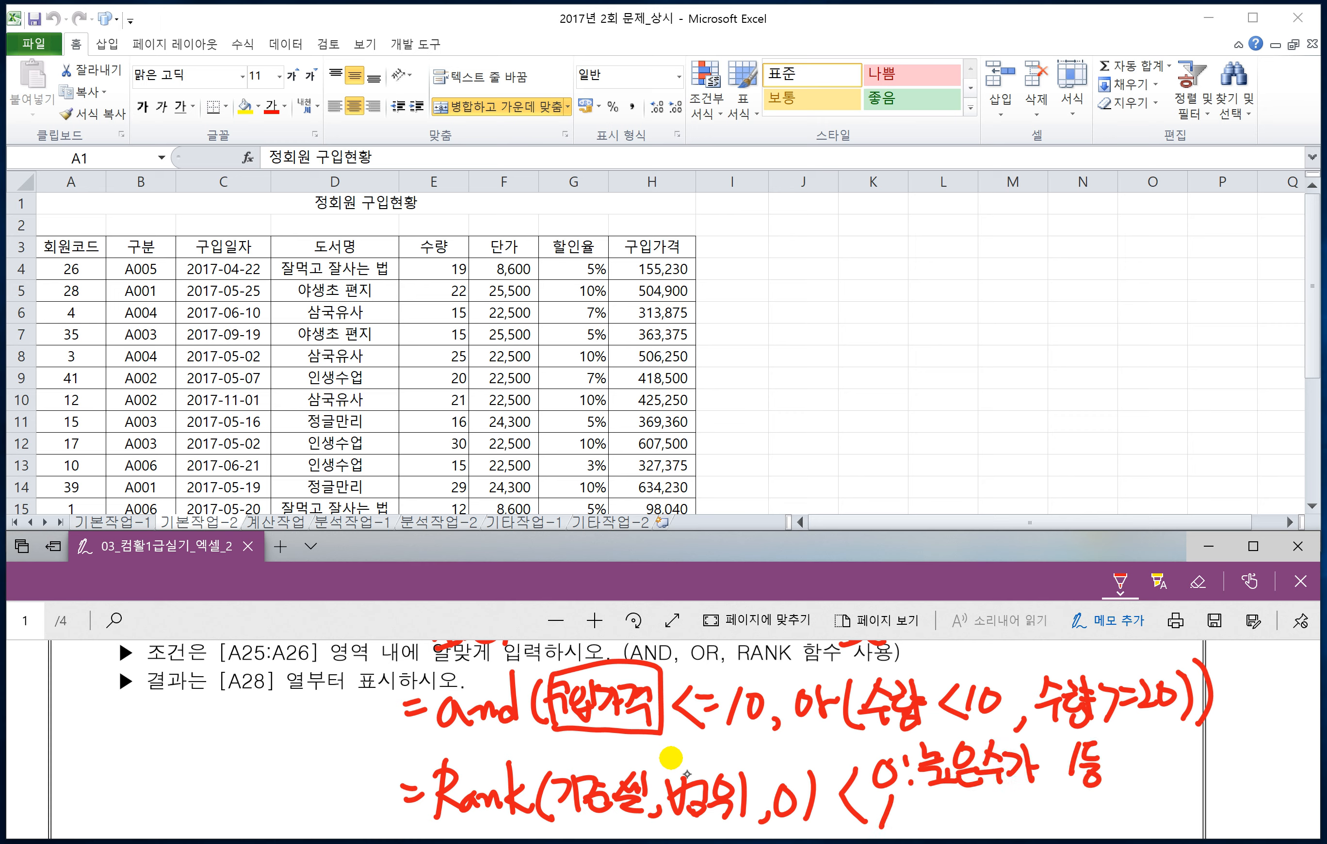
# Step: Handwrite the meaning of RANK order option 1 as 낮은수가 1등
pyautogui.moveTo(932, 797); pyautogui.dragTo(961, 818)
pyautogui.moveTo(932, 817); pyautogui.dragTo(956, 838)
pyautogui.moveTo(965, 795); pyautogui.dragTo(979, 813)
pyautogui.moveTo(957, 802)
pyautogui.mouseDown()
pyautogui.moveTo(985, 832)
pyautogui.moveTo(1008, 820)
pyautogui.mouseUp()
pyautogui.moveTo(994, 824)
pyautogui.mouseDown()
pyautogui.moveTo(1005, 834)
pyautogui.moveTo(1031, 814)
pyautogui.mouseUp()
pyautogui.moveTo(1014, 813); pyautogui.dragTo(1031, 829)
pyautogui.moveTo(1034, 795)
pyautogui.mouseDown()
pyautogui.moveTo(1042, 833)
pyautogui.moveTo(1077, 823)
pyautogui.mouseUp()
pyautogui.moveTo(1088, 794); pyautogui.dragTo(1101, 813)
pyautogui.moveTo(1082, 815); pyautogui.dragTo(1099, 833)
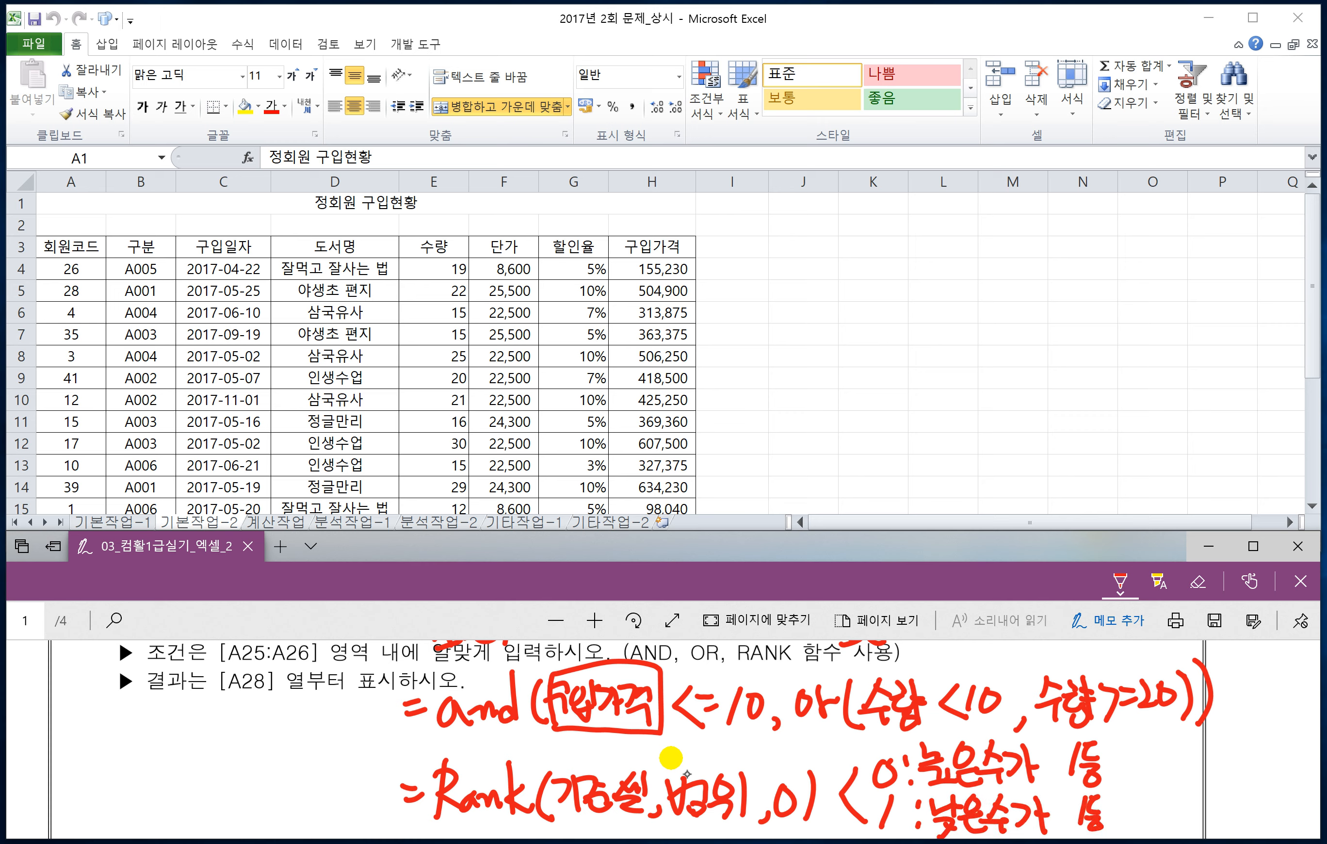
# Step: Add the note (내림차순) after the explanation of RANK order option 0
pyautogui.moveTo(1116, 743)
pyautogui.mouseDown()
pyautogui.moveTo(1107, 782)
pyautogui.moveTo(1126, 782)
pyautogui.mouseUp()
pyautogui.moveTo(1129, 747); pyautogui.dragTo(1151, 772)
pyautogui.moveTo(1147, 745); pyautogui.dragTo(1162, 776)
pyautogui.moveTo(1161, 741); pyautogui.dragTo(1178, 768)
pyautogui.moveTo(1176, 739); pyautogui.dragTo(1182, 745)
pyautogui.moveTo(1182, 738)
pyautogui.mouseDown()
pyautogui.moveTo(1184, 775)
pyautogui.moveTo(1215, 780)
pyautogui.moveTo(1238, 758)
pyautogui.moveTo(1251, 776)
pyautogui.mouseUp()
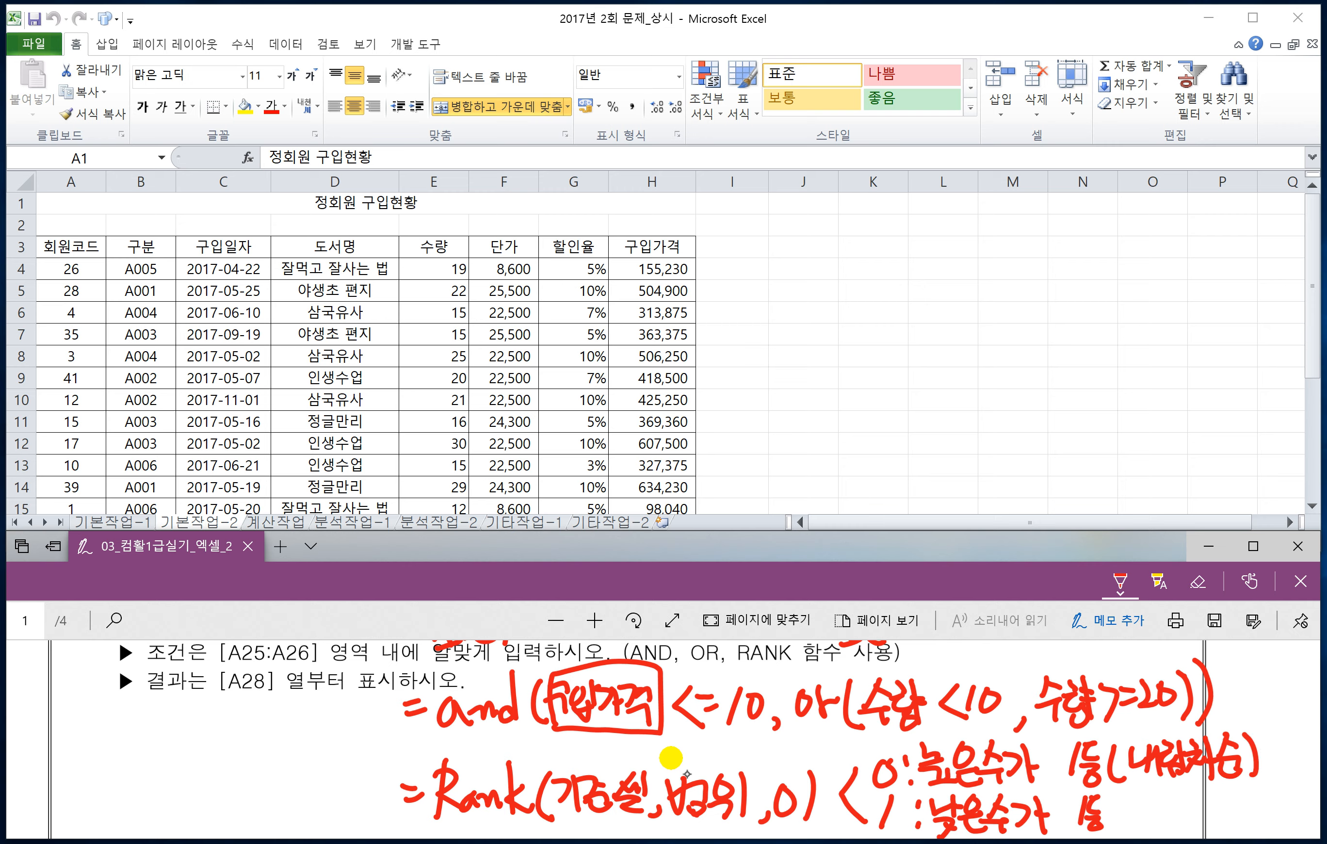
# Step: Add the note (오름차순) after the RANK order option 1 explanation and draw an arrow from the Rank syntax up to the boxed 구입가격
pyautogui.moveTo(1135, 797)
pyautogui.mouseDown()
pyautogui.moveTo(1131, 828)
pyautogui.moveTo(1181, 806)
pyautogui.moveTo(1185, 830)
pyautogui.moveTo(1211, 830)
pyautogui.moveTo(1235, 806)
pyautogui.moveTo(1243, 832)
pyautogui.mouseUp()
pyautogui.moveTo(1241, 789); pyautogui.dragTo(1246, 828)
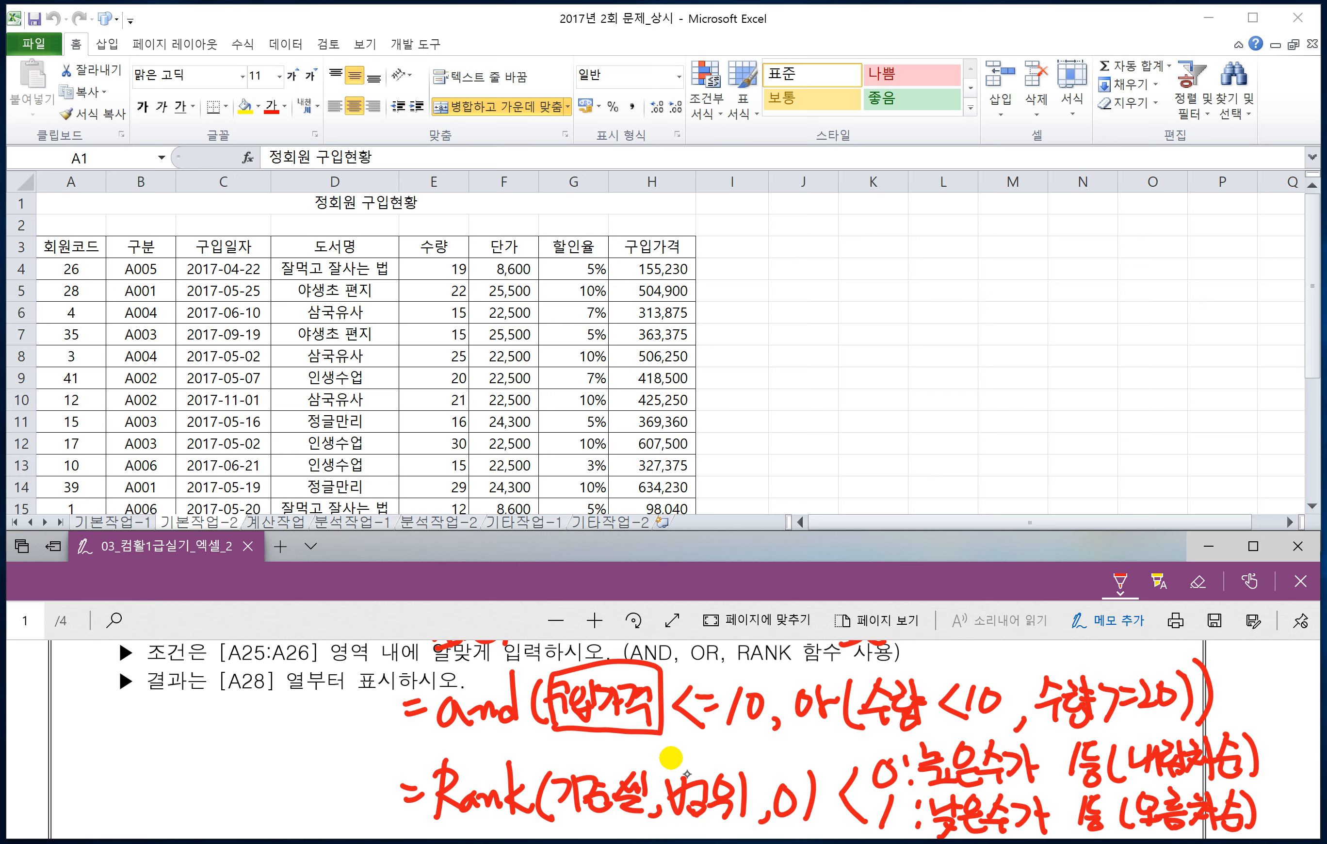
pyautogui.moveTo(601, 768)
pyautogui.mouseDown()
pyautogui.moveTo(600, 732)
pyautogui.moveTo(619, 750)
pyautogui.mouseUp()
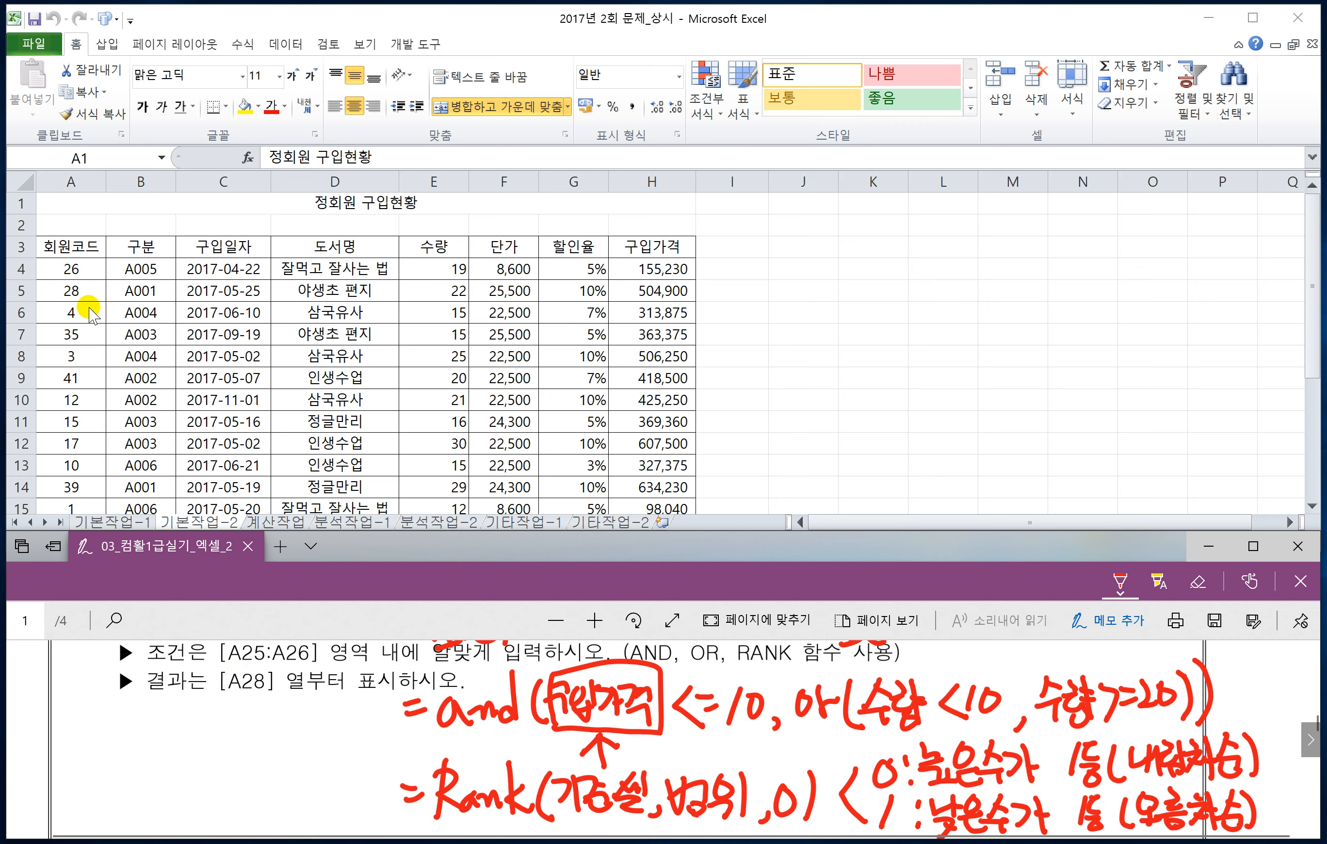
# Step: Freeze rows 1 to 4 of the 기본작업-2 sheet and collapse the ribbon
pyautogui.click(20, 291)
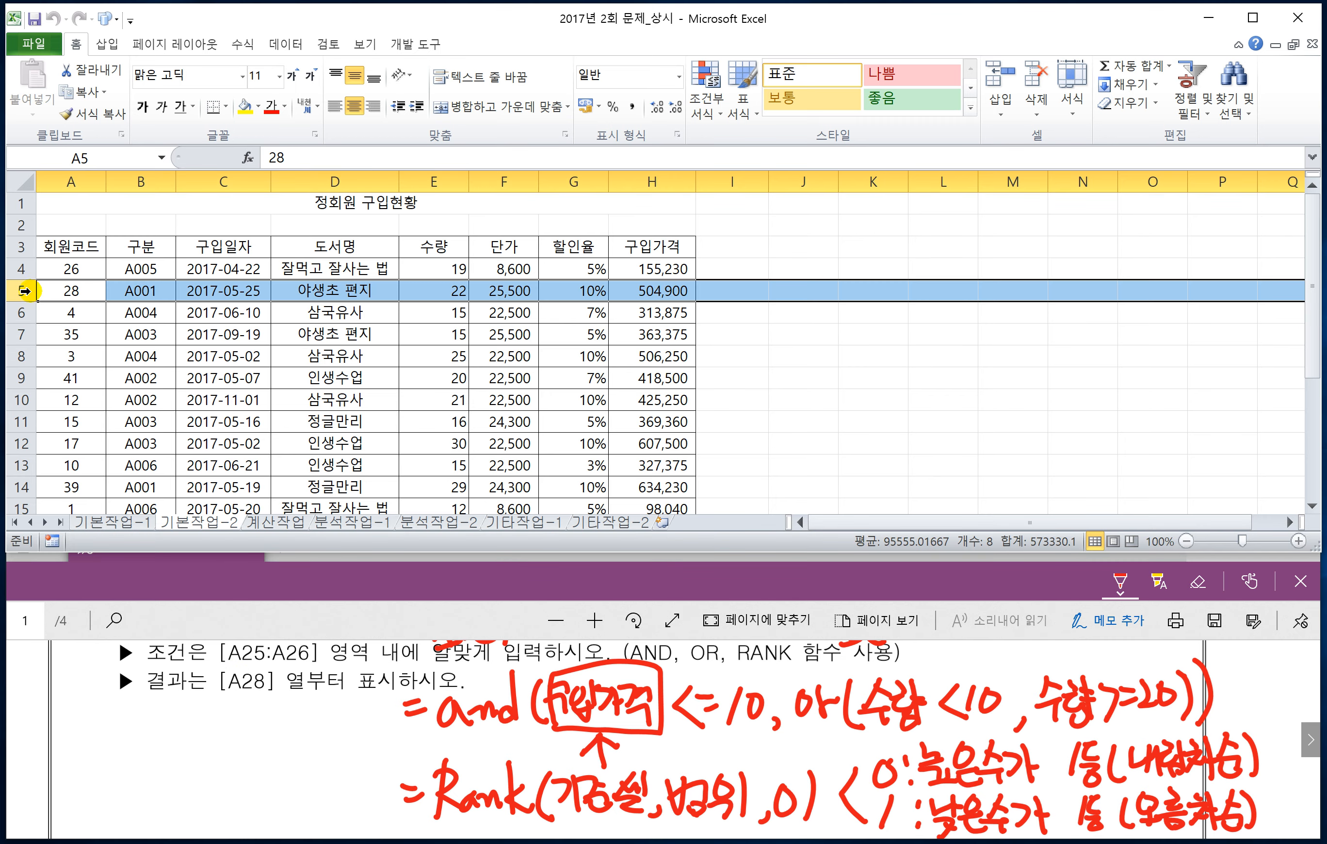
pyautogui.click(363, 46)
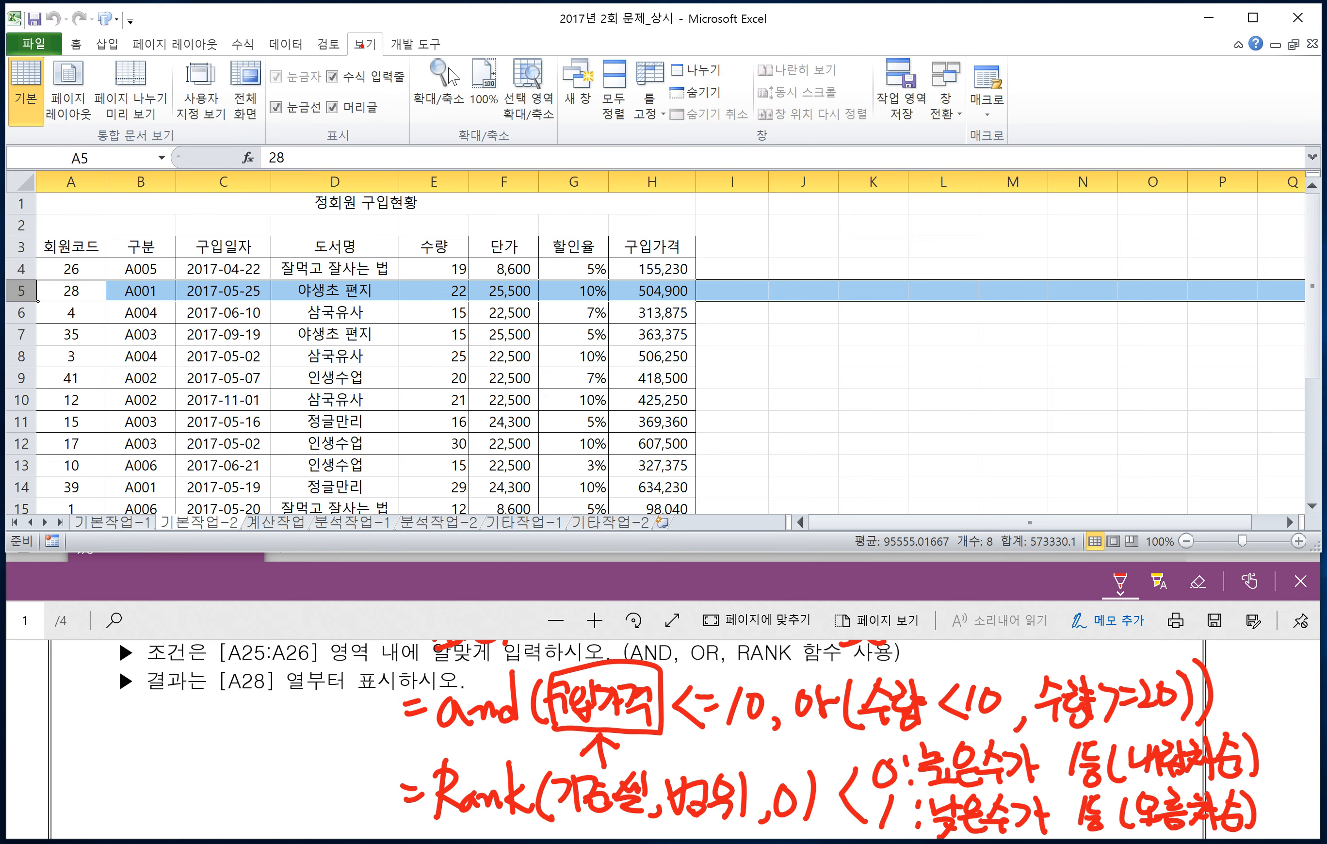
pyautogui.click(648, 94)
pyautogui.click(529, 148)
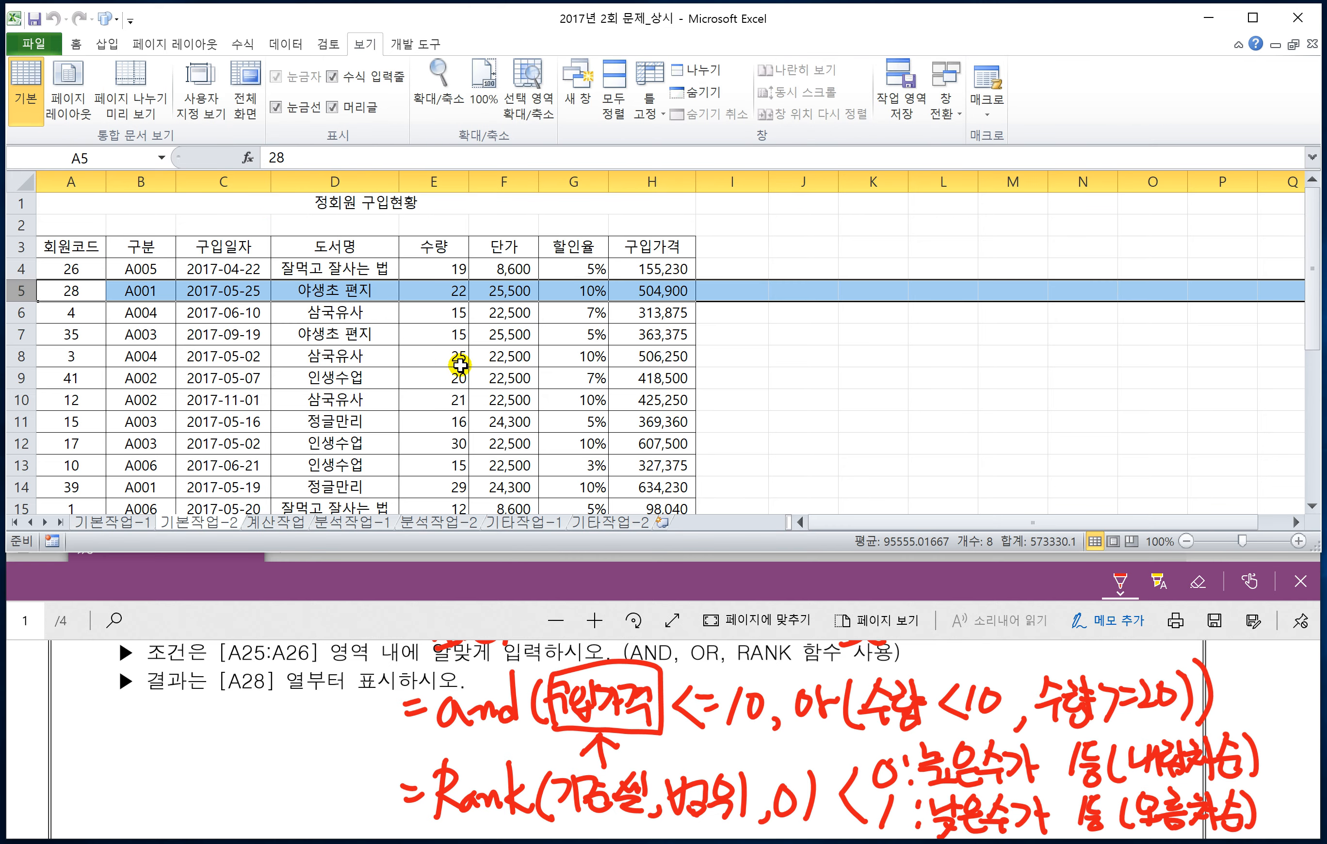
pyautogui.hotkey('ctrl', 'F1')
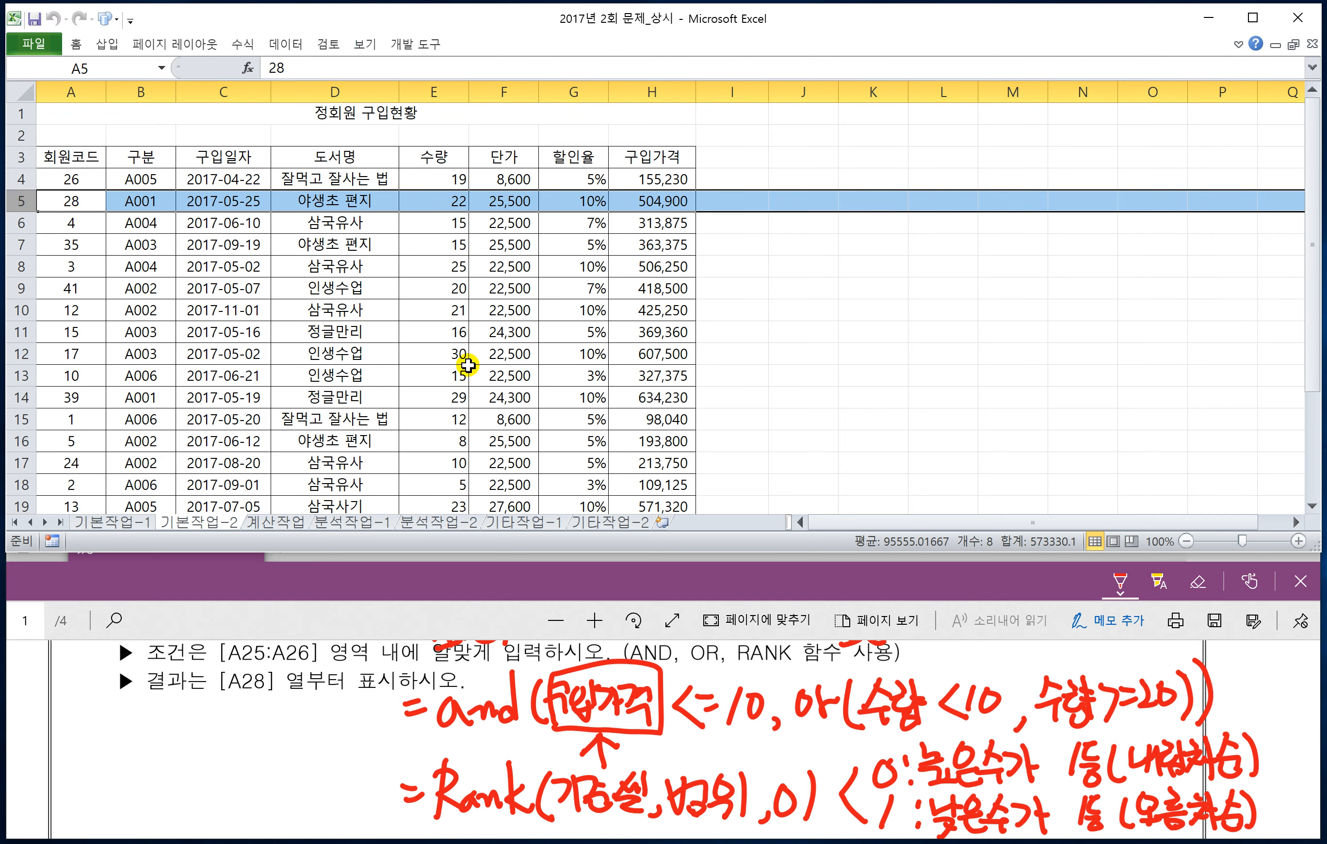
# Step: Enter the criteria heading 조건 in cell A25, with the sheet enlarged
pyautogui.scroll(3, 450, 346)
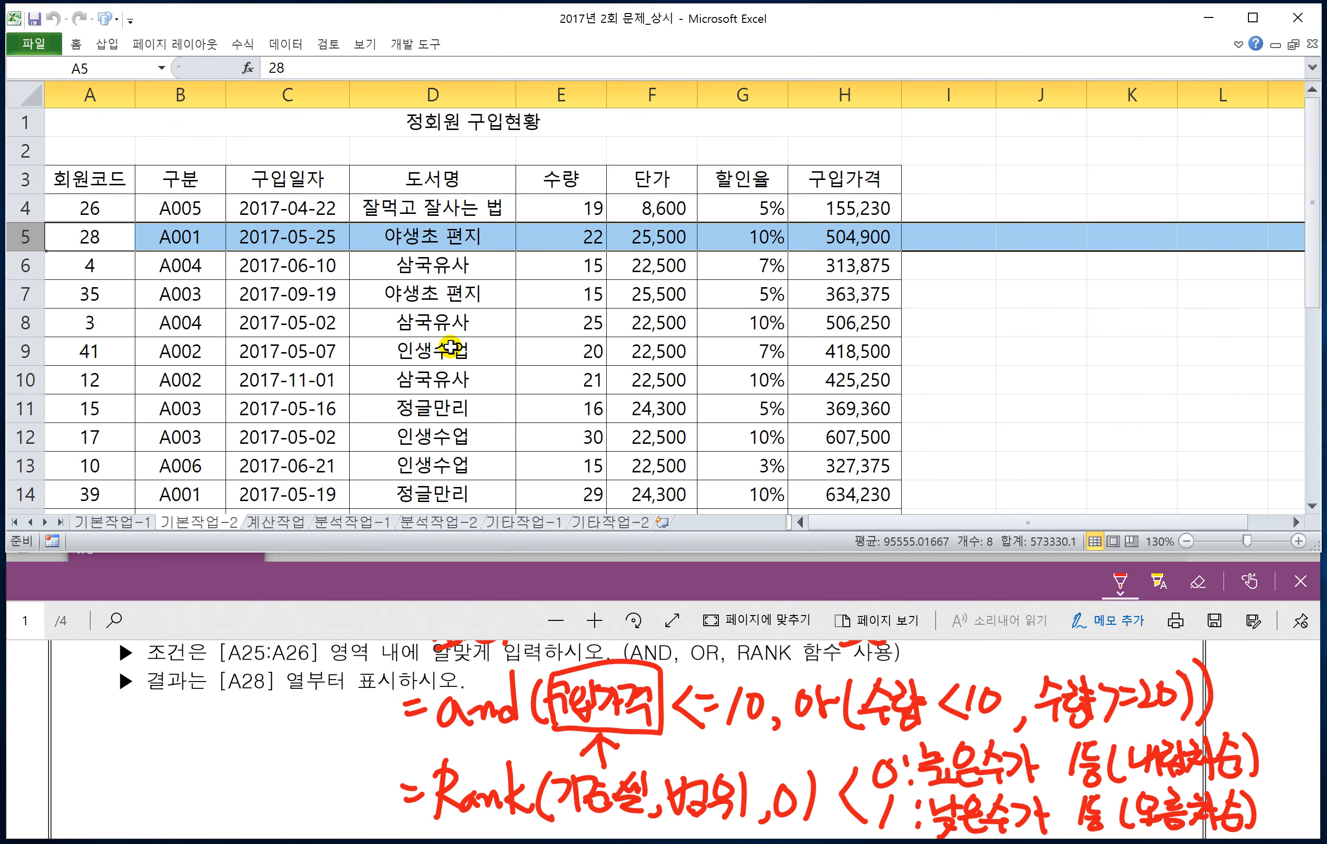
pyautogui.scroll(-1, 374, 347)
pyautogui.scroll(-4, 375, 346)
pyautogui.click(100, 412)
pyautogui.write('조건')
pyautogui.press('Return')
# Step: Begin the criteria formula in A26 with =AND(RANK(H4,$H$4:$H$23,0)<=10, as its first condition
pyautogui.write('=AND(RANK(')
pyautogui.click(964, 223)
pyautogui.write(',')
pyautogui.click(964, 222)
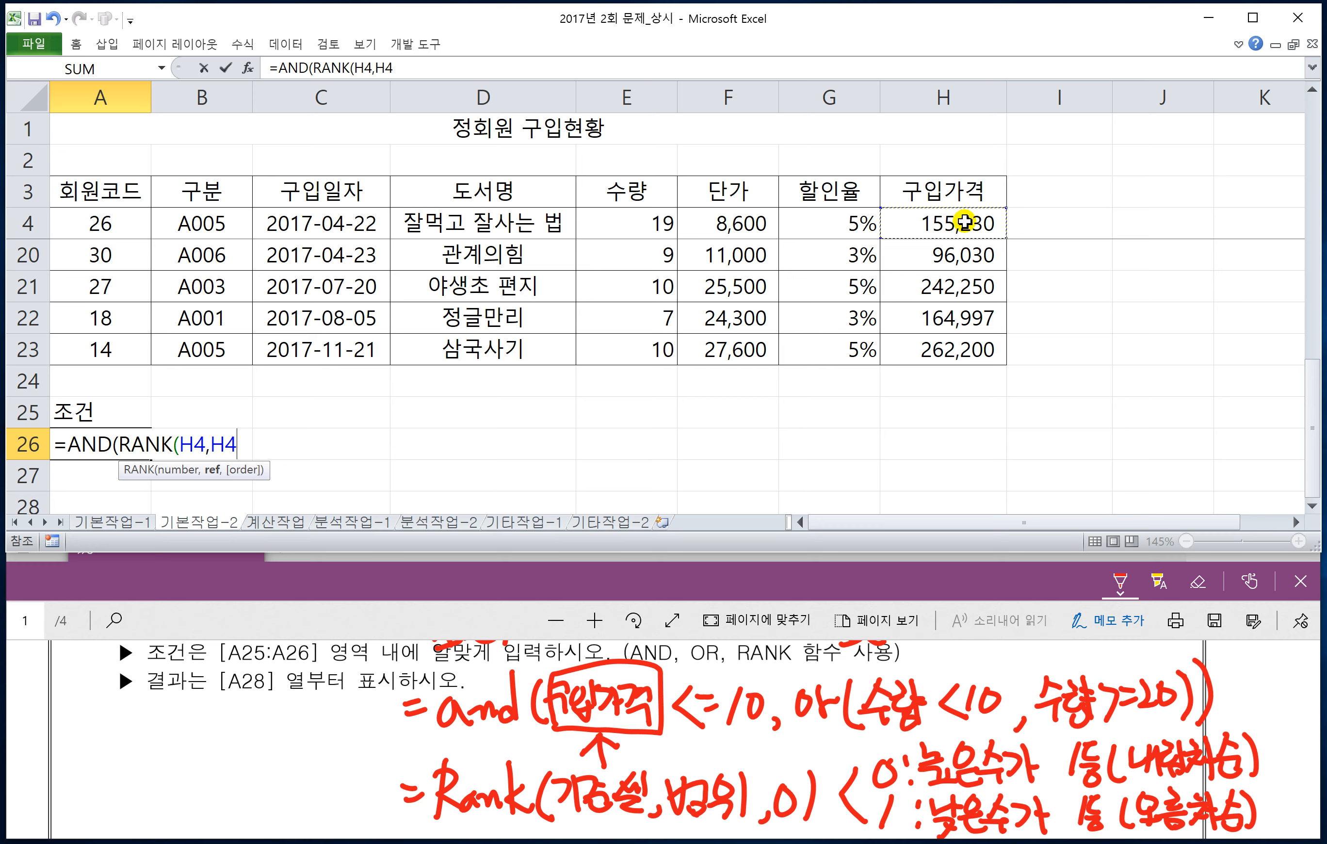
pyautogui.hotkey('ctrl', 'shift', 'Down')
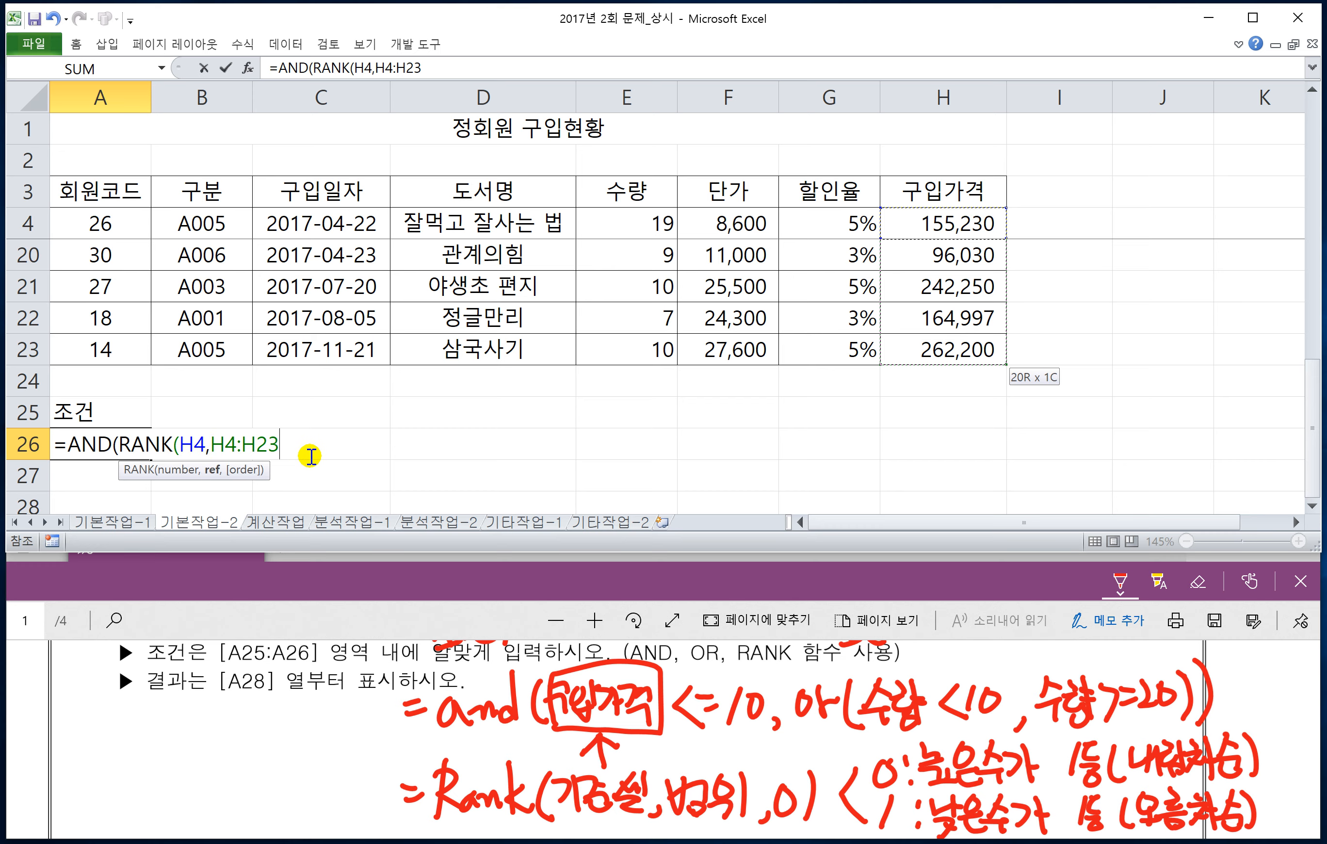
pyautogui.press('F4')
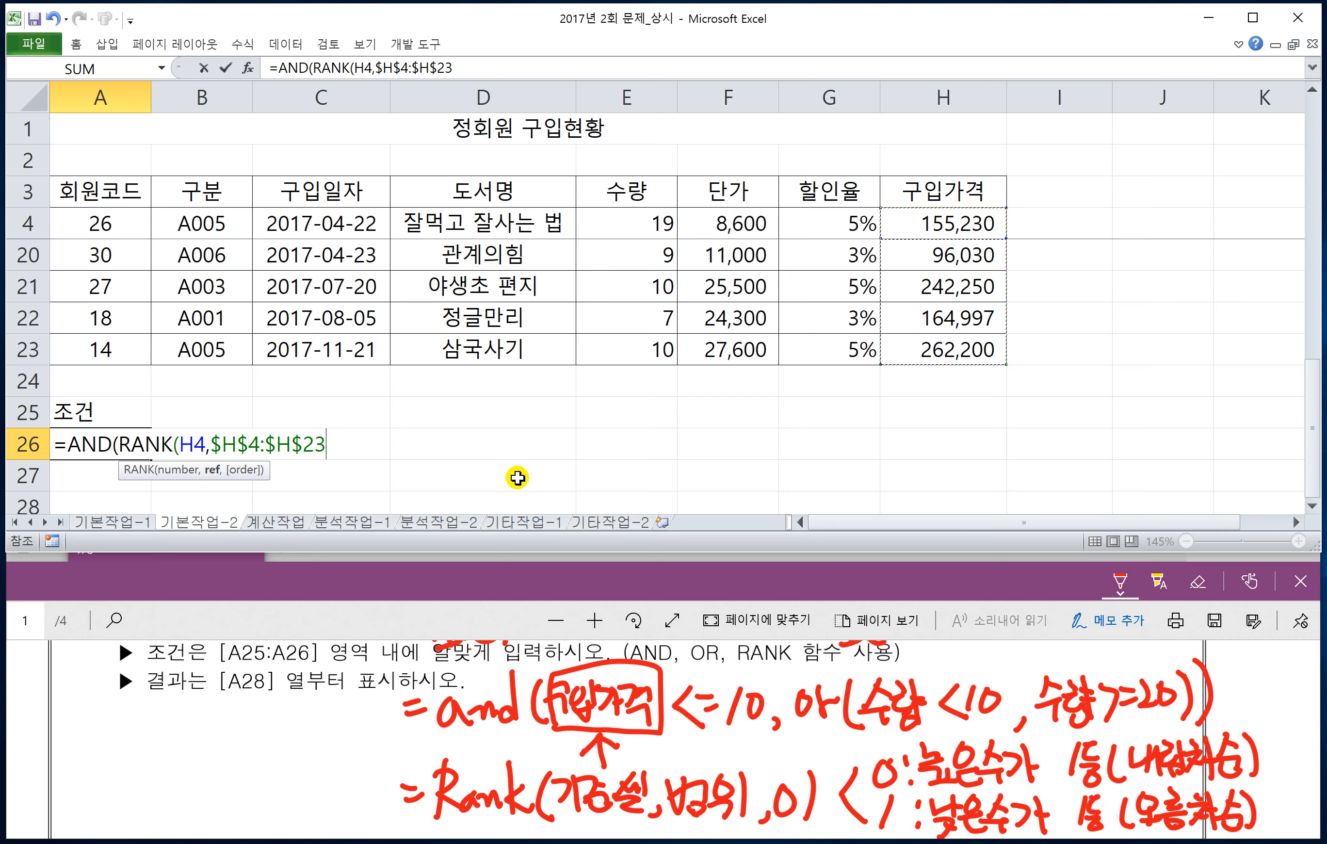
pyautogui.write(',0')
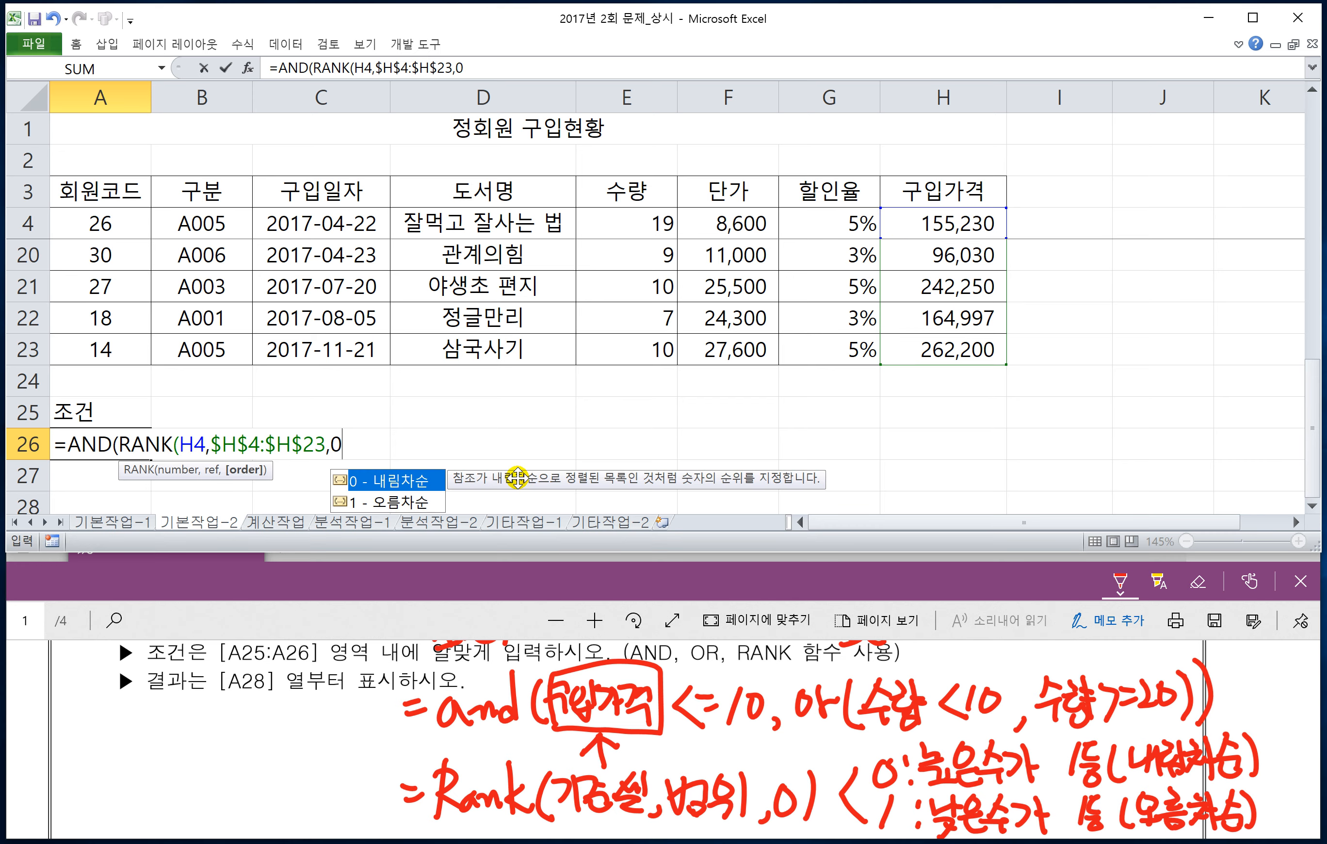
pyautogui.write(')')
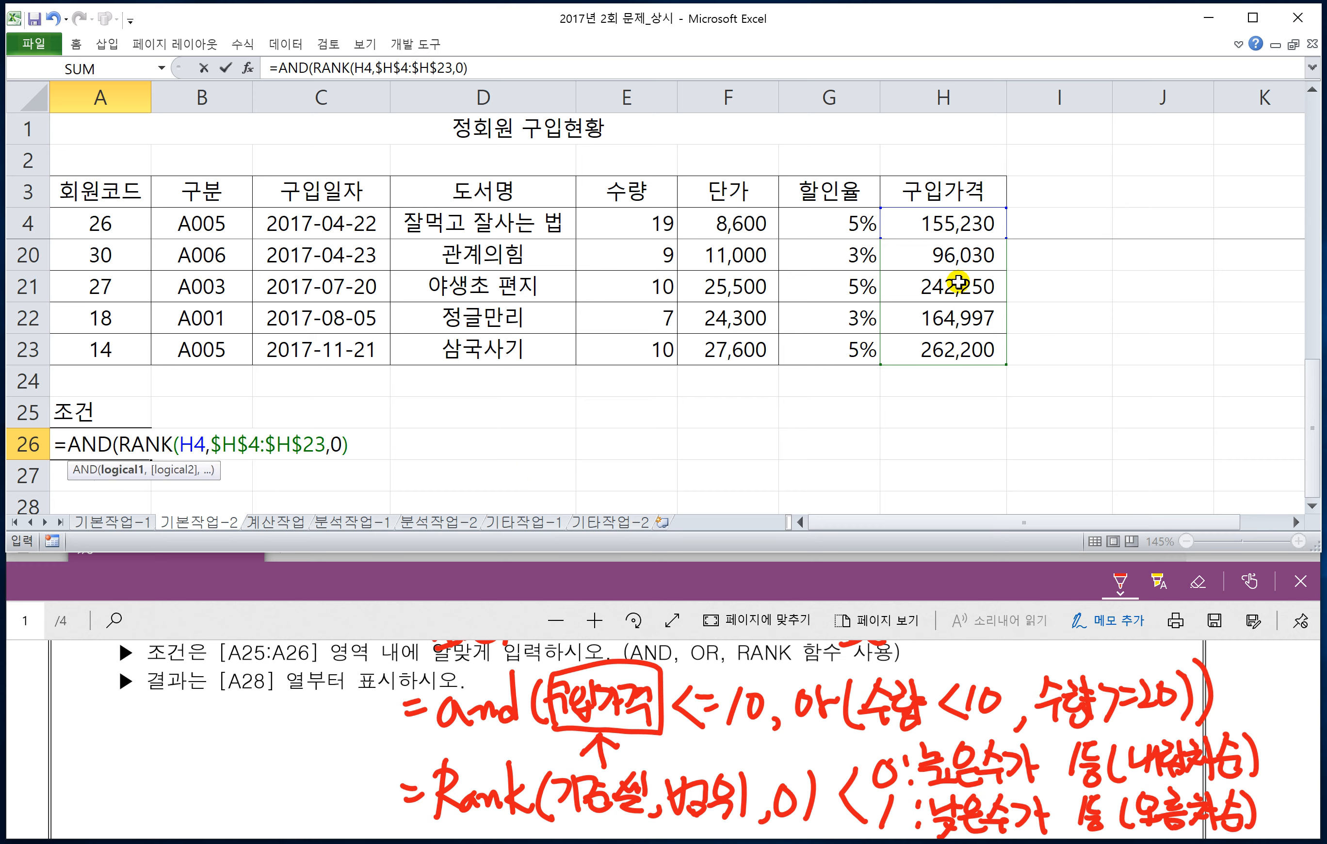
pyautogui.write('<=10')
pyautogui.write(',')
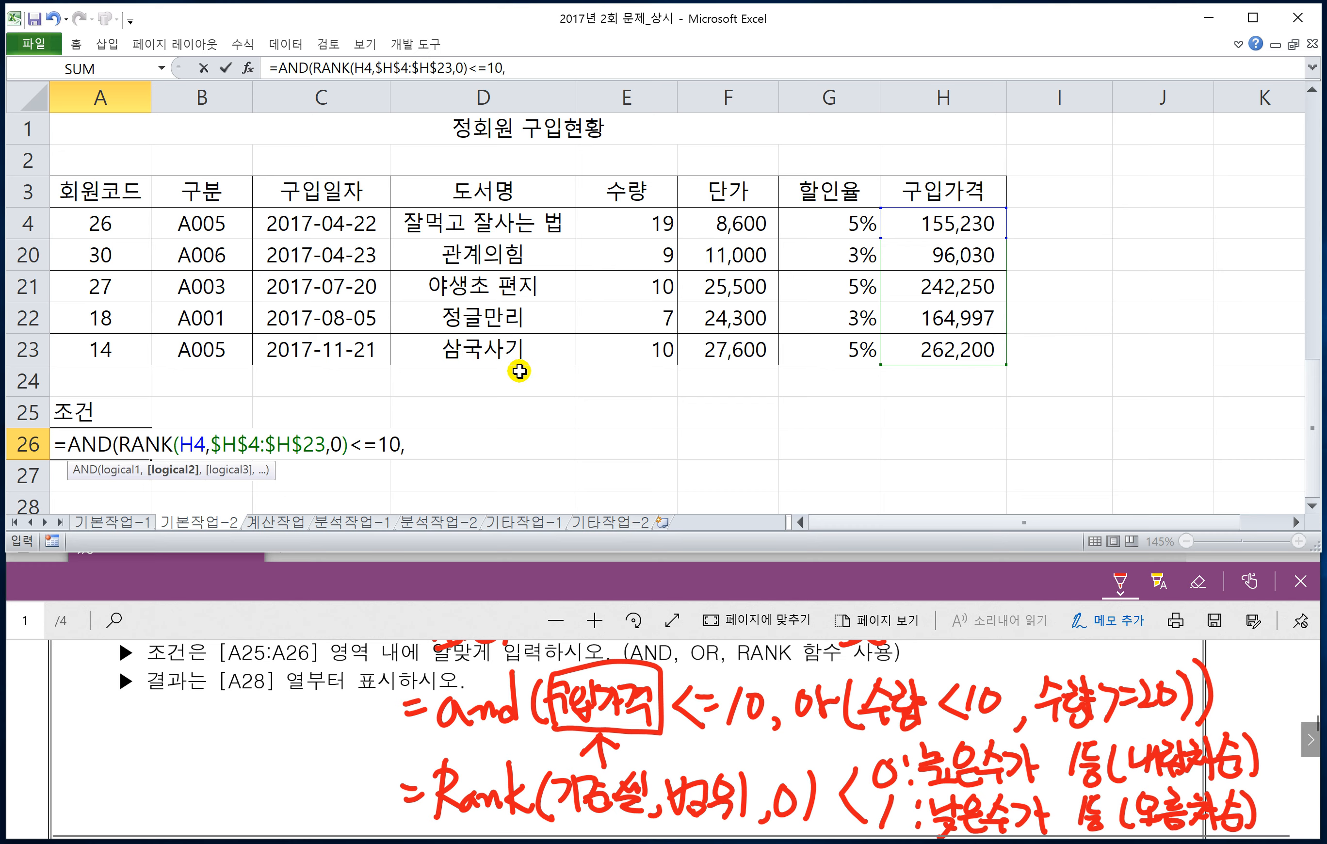
pyautogui.click(615, 224)
pyautogui.click(615, 221)
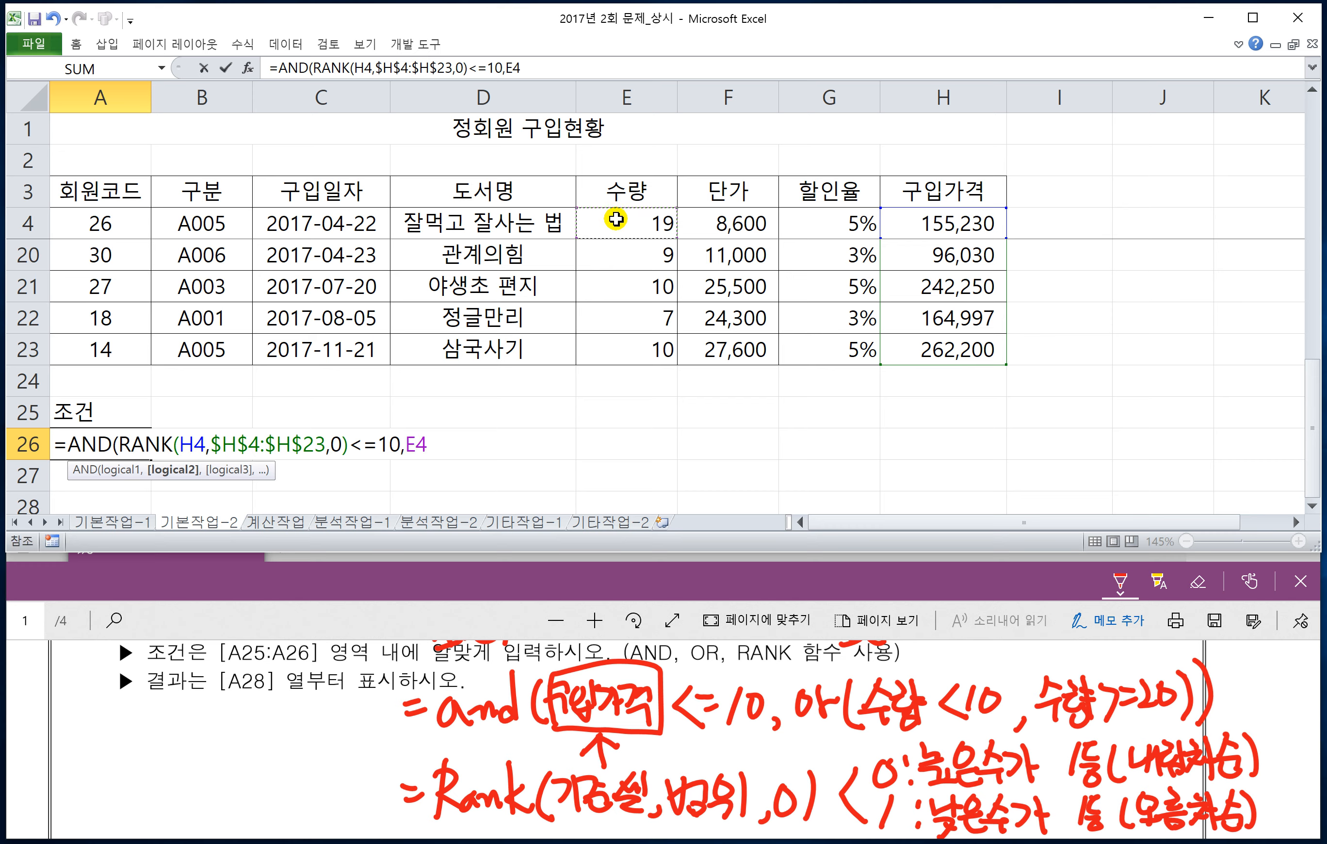
pyautogui.write('>')
pyautogui.write('=10')
pyautogui.press('BackSpace')
pyautogui.press('BackSpace')
pyautogui.press('BackSpace')
pyautogui.press('BackSpace')
pyautogui.press('BackSpace')
# Step: Complete the A26 formula with the quantity condition OR(E4<10,E4>=20)) and commit it
pyautogui.write('OR(')
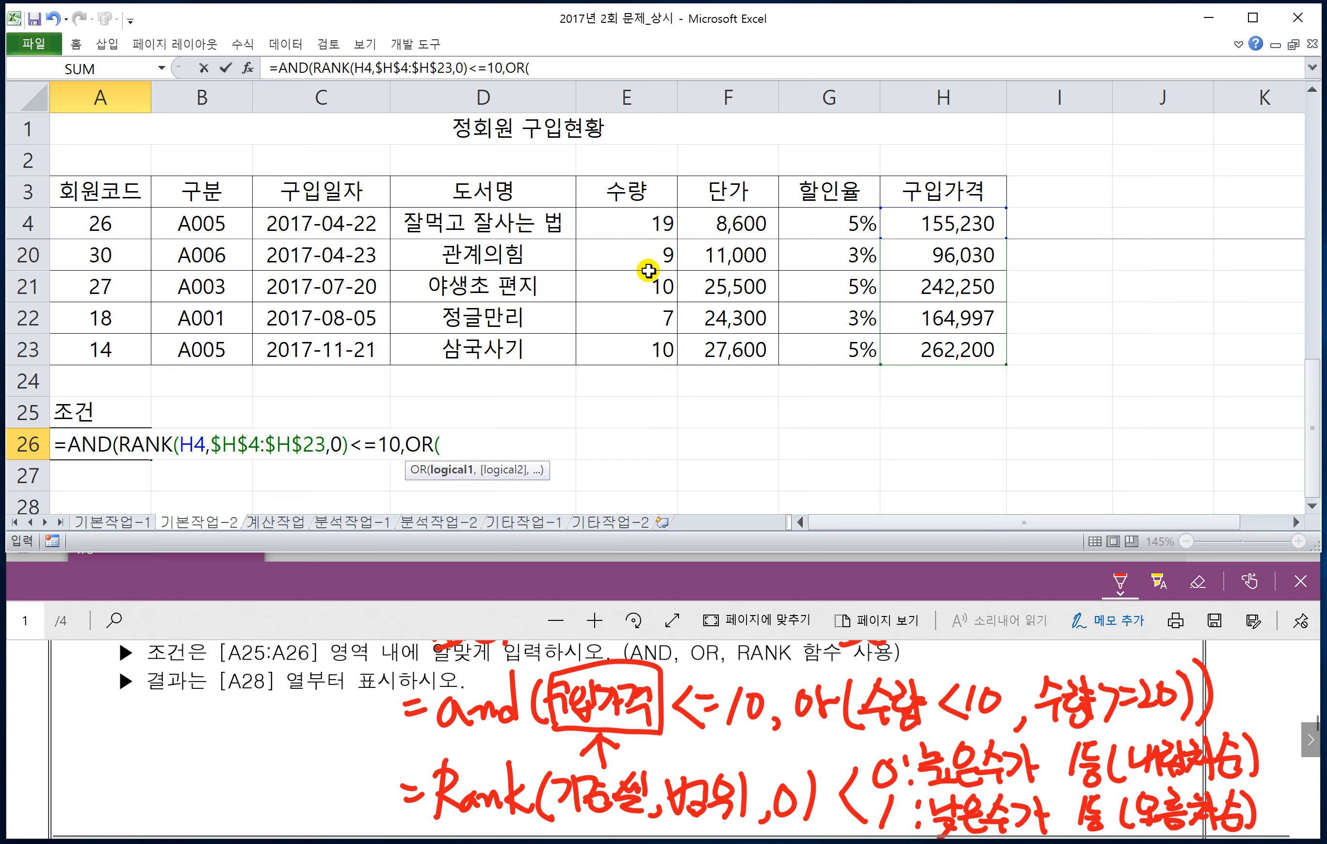
pyautogui.click(627, 225)
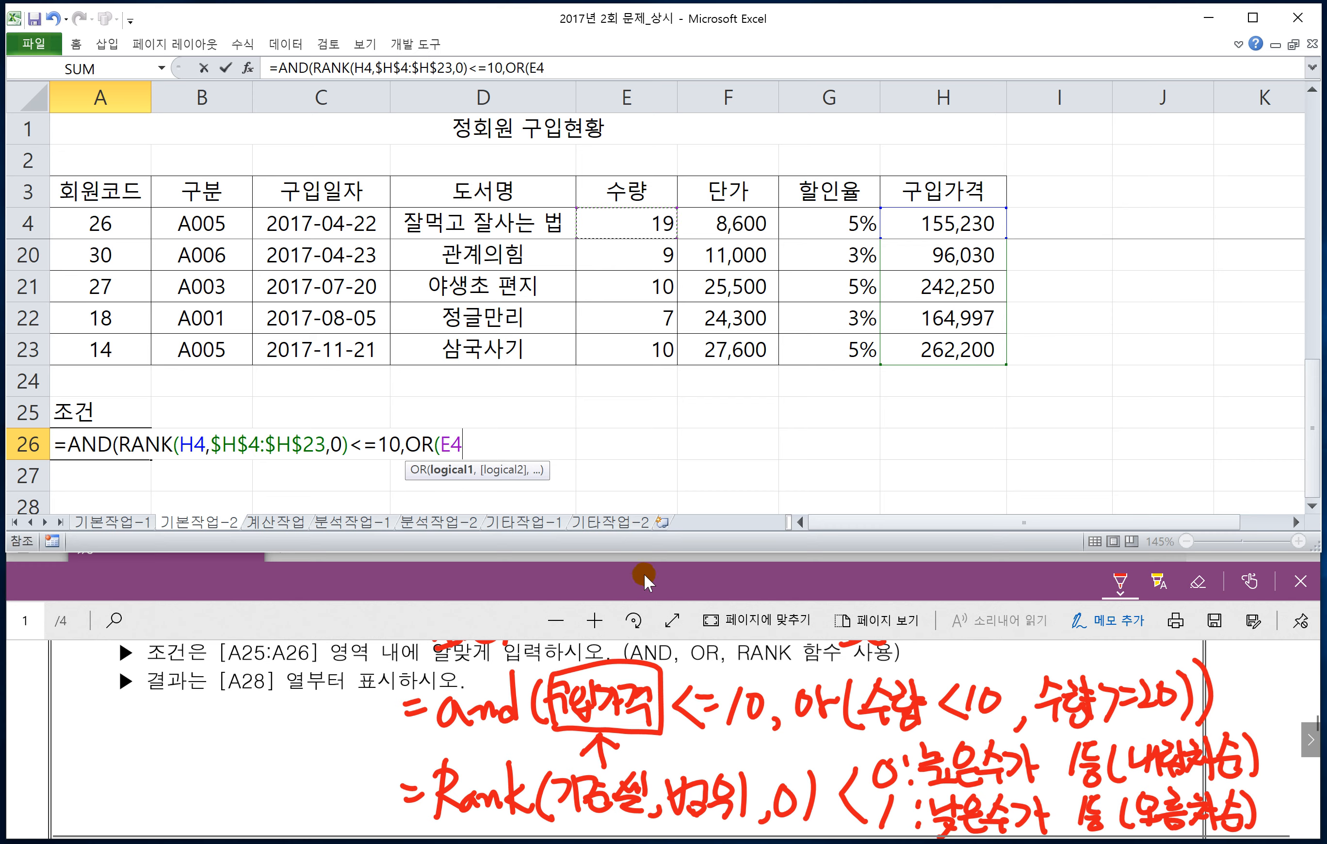
pyautogui.click(675, 690)
pyautogui.scroll(1, 676, 691)
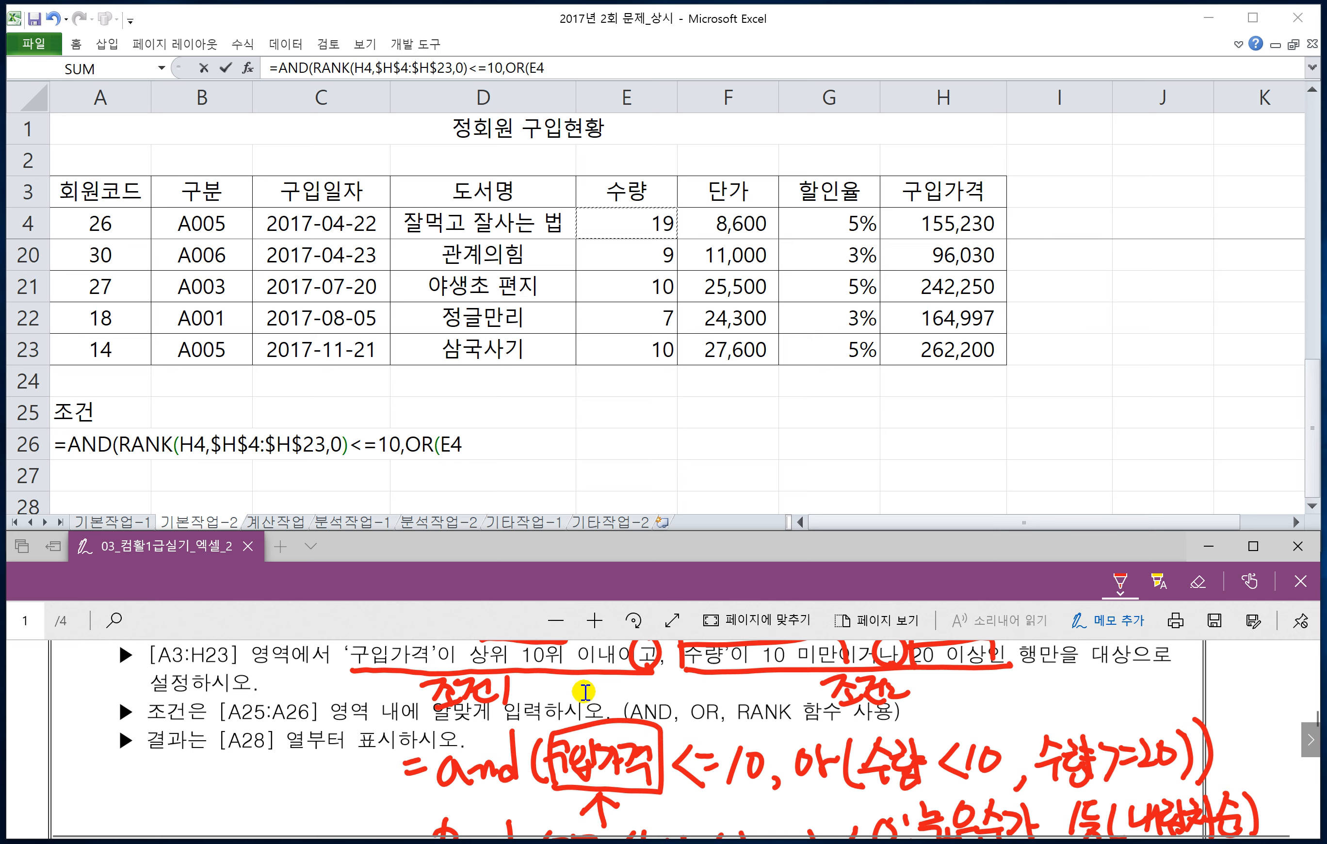
pyautogui.click(503, 443)
pyautogui.write('<10,')
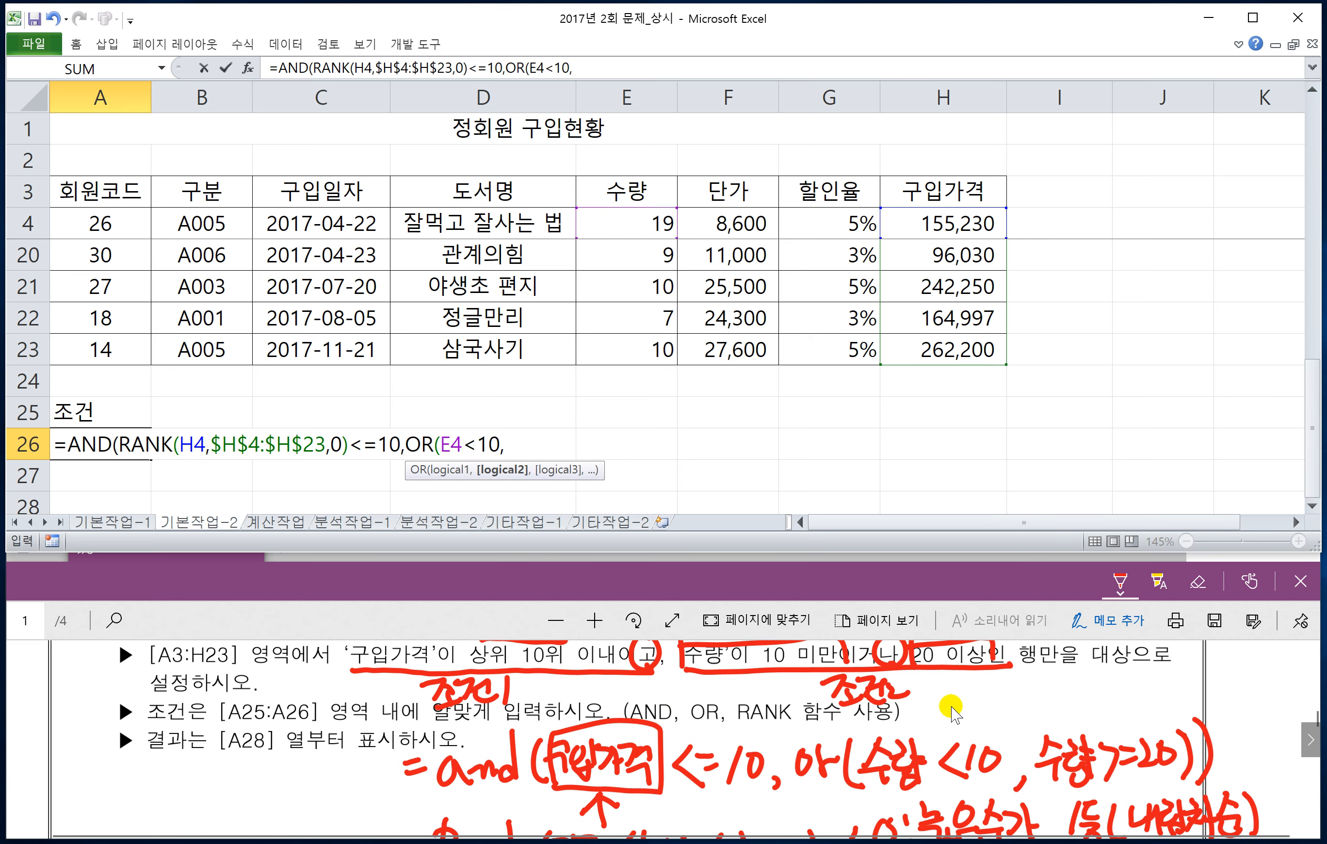
pyautogui.click(625, 230)
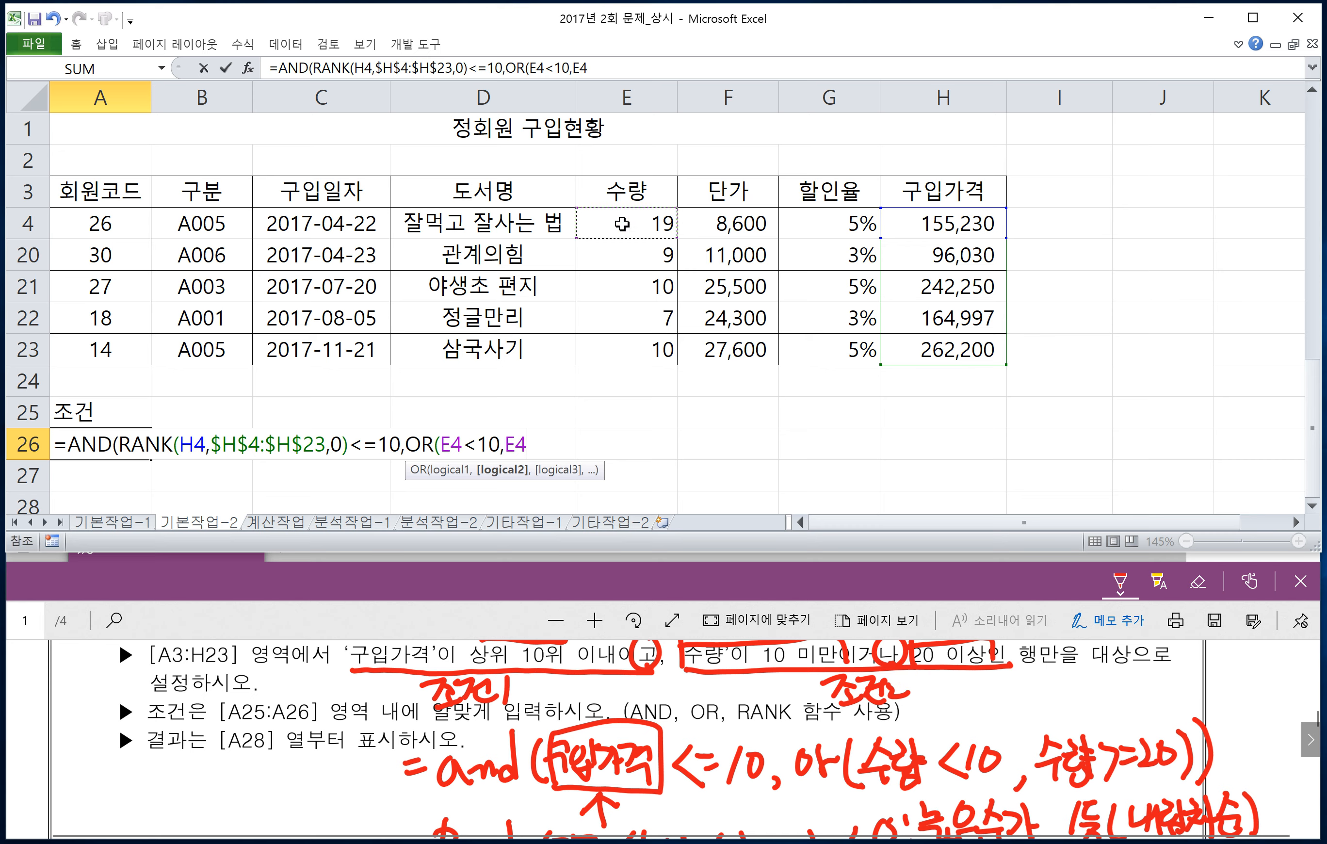
pyautogui.write('>=20')
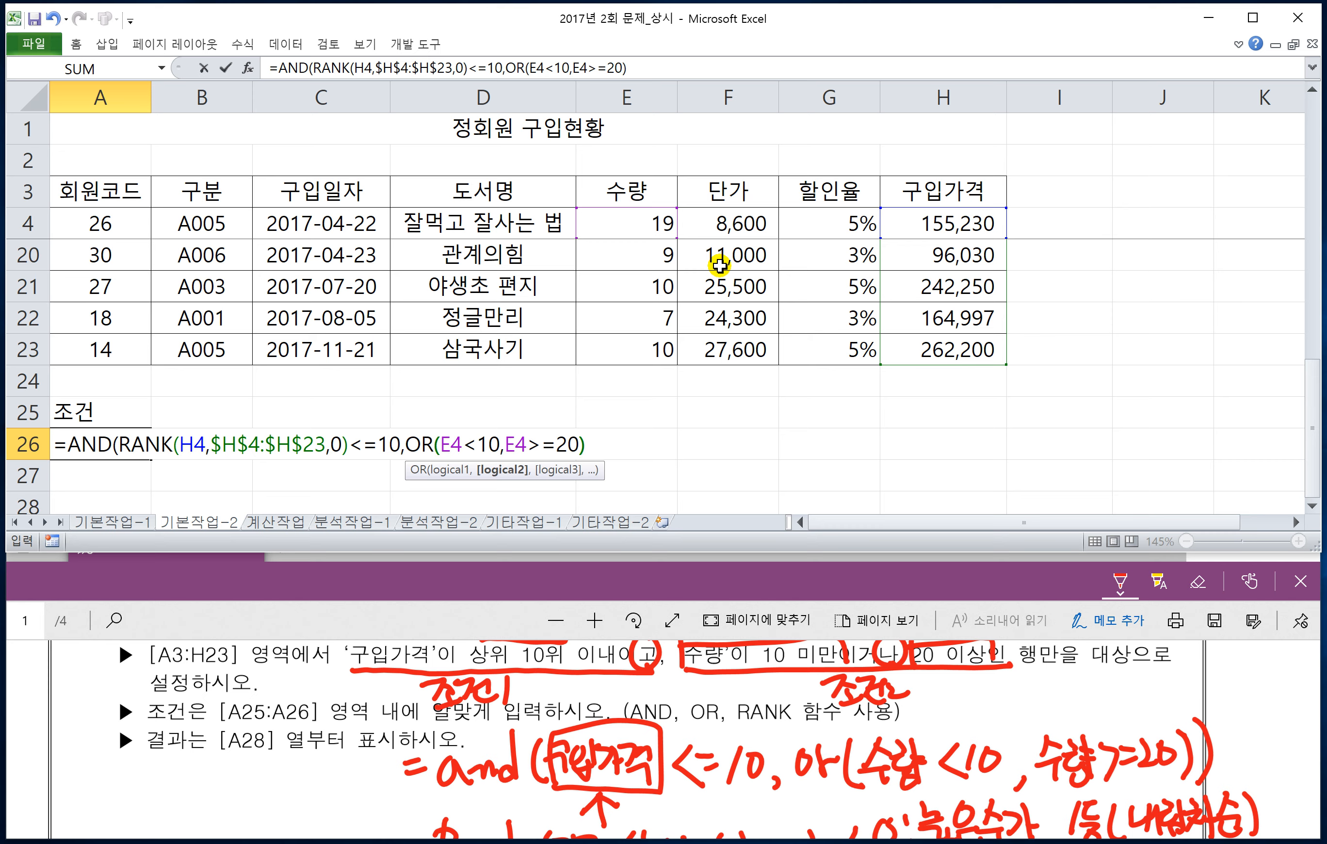
pyautogui.write(')')
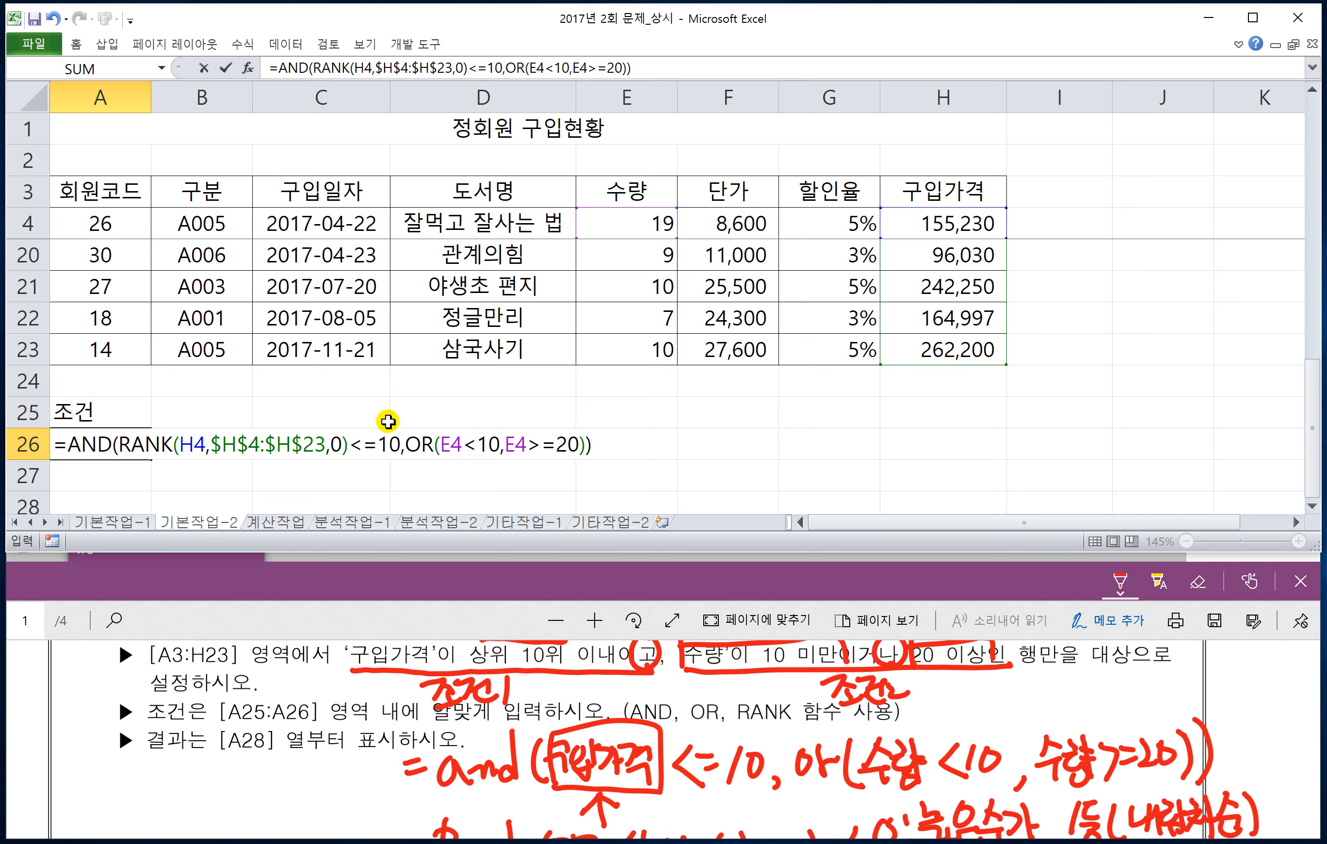
pyautogui.press('Return')
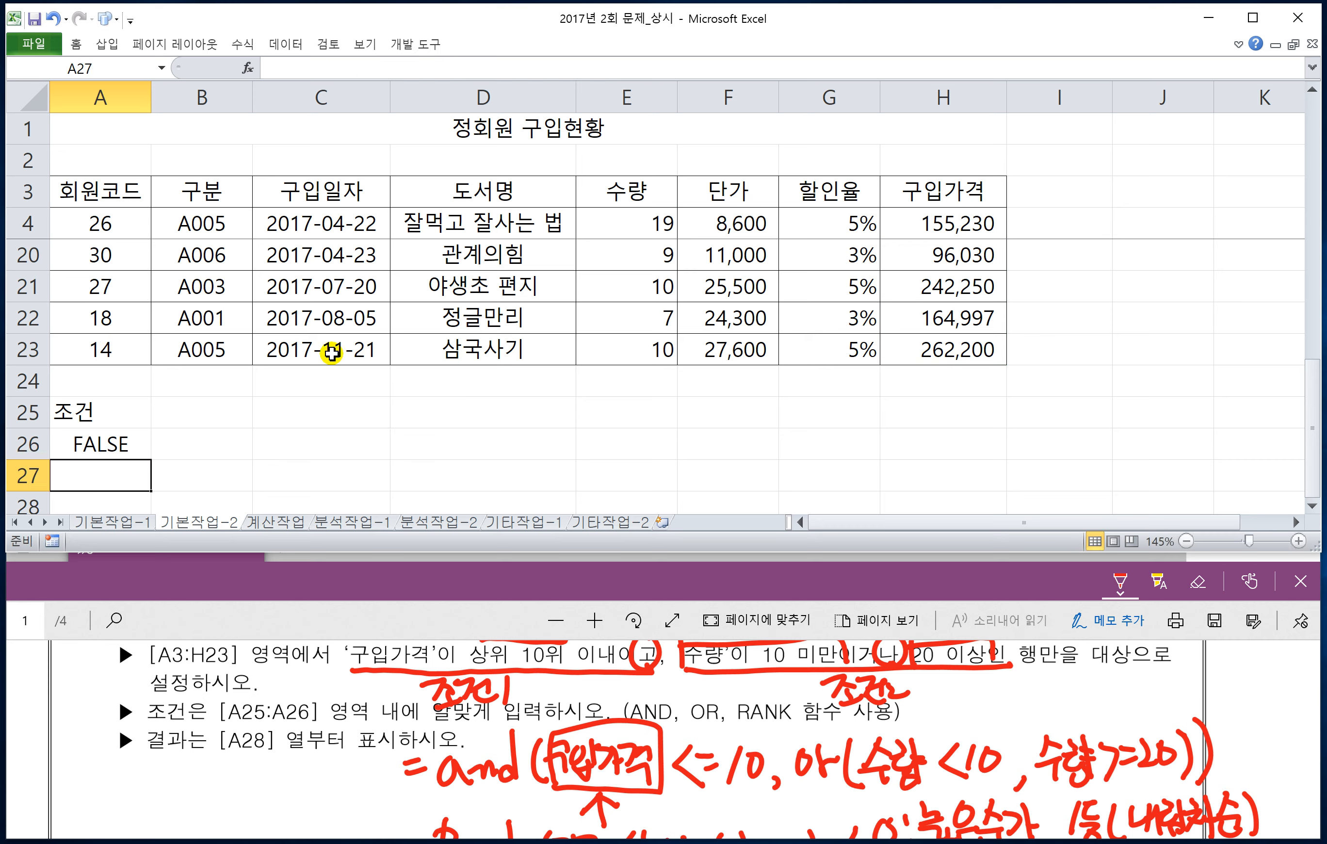
# Step: Restore the ribbon and start an Advanced Filter on the list range A3:H23
pyautogui.click(301, 255)
pyautogui.click(330, 286)
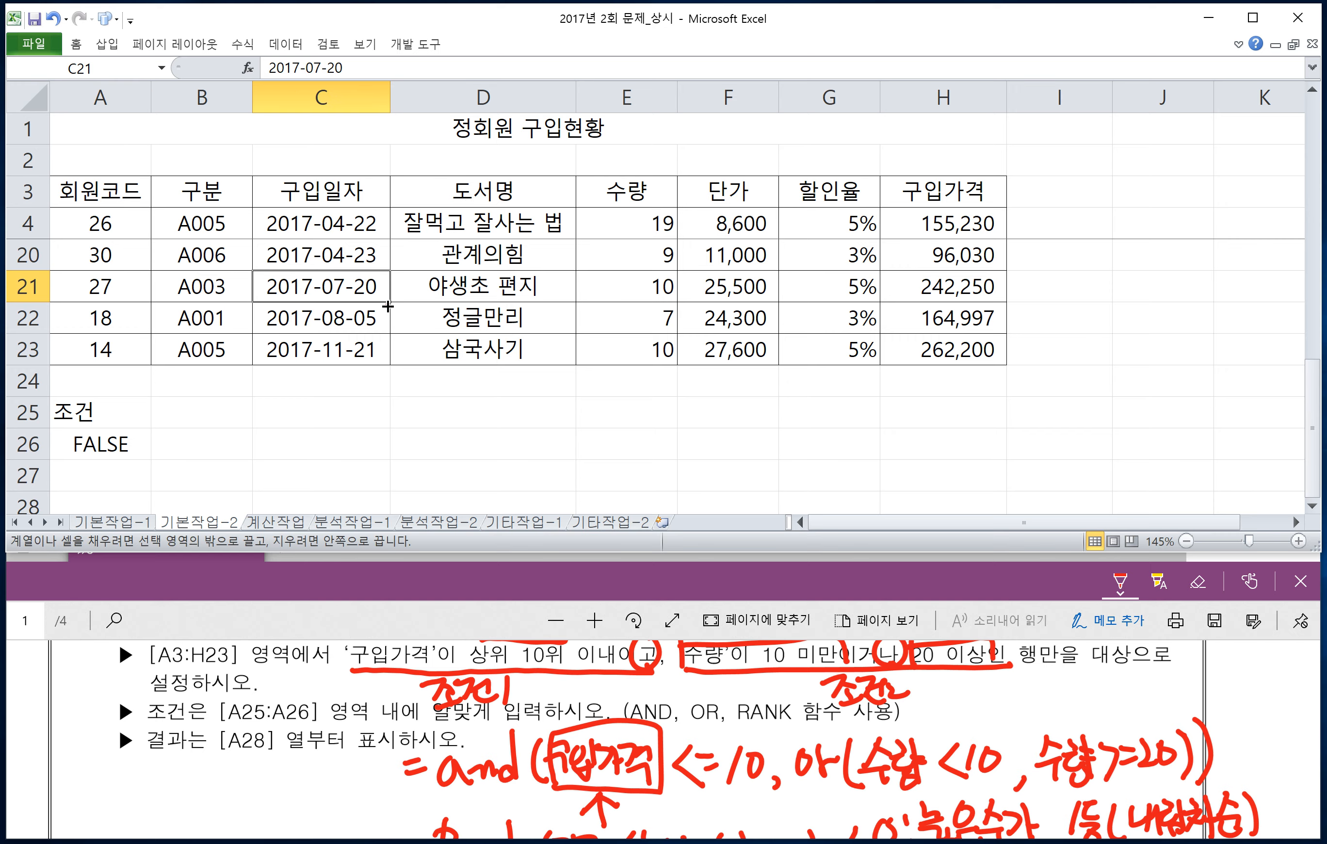
pyautogui.hotkey('ctrl', 'F1')
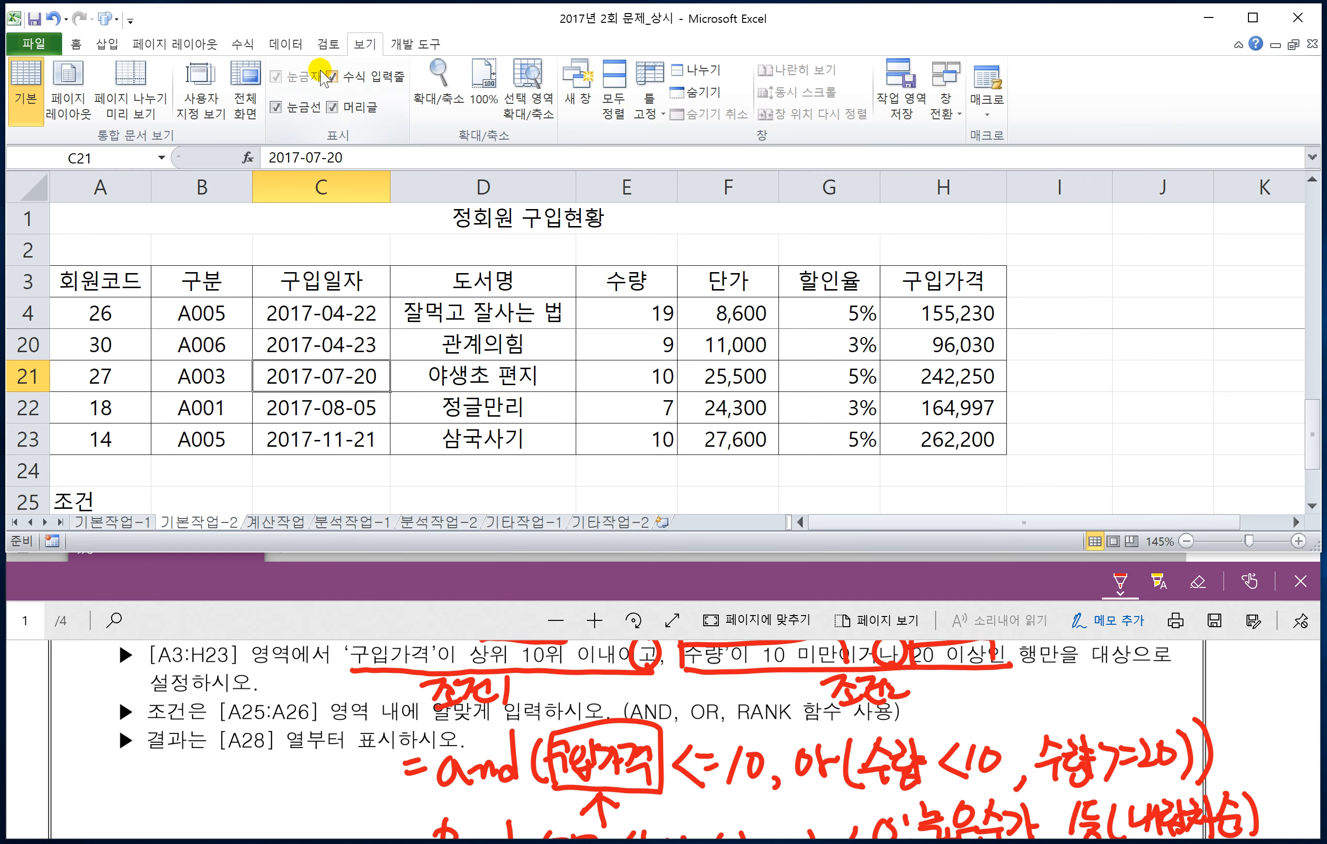
pyautogui.click(297, 46)
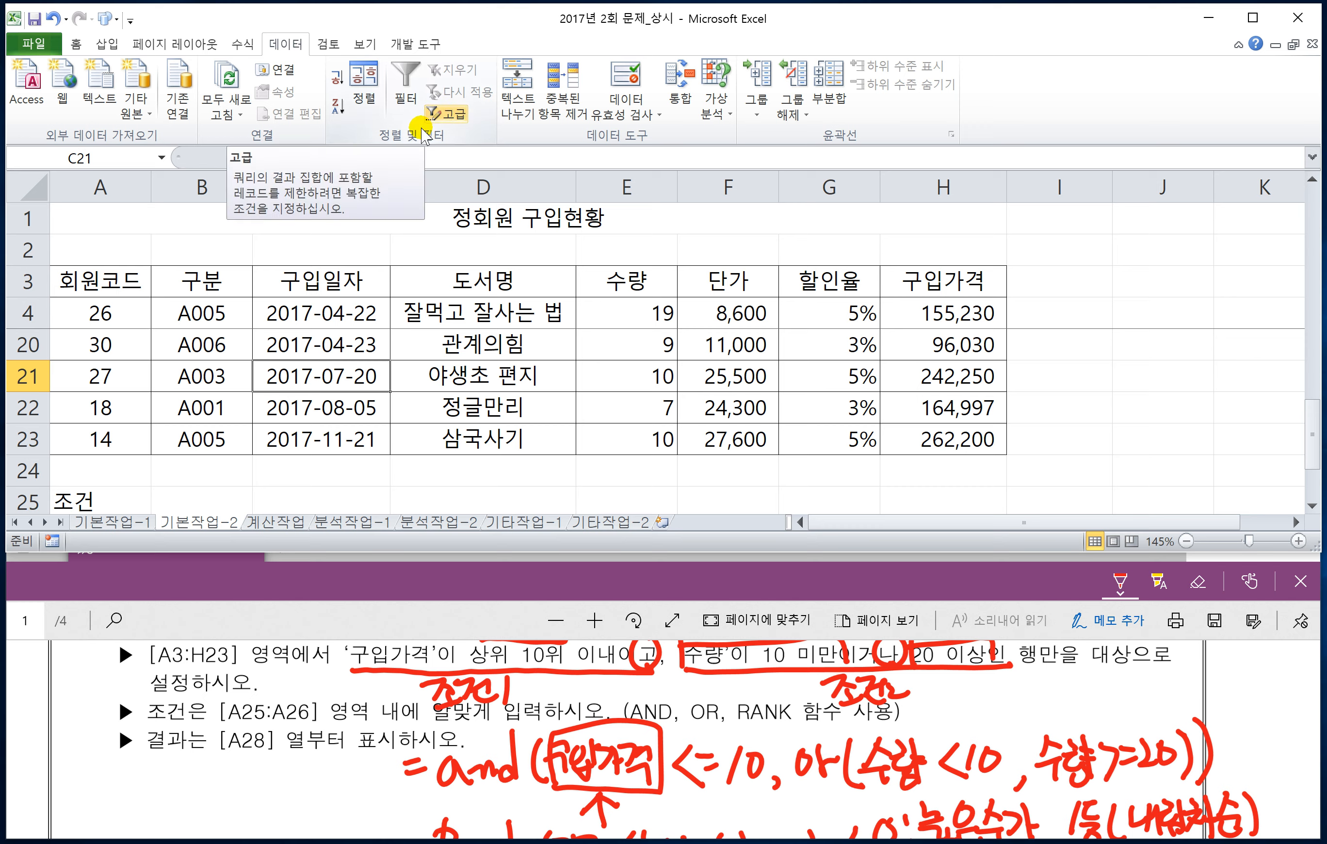
pyautogui.click(126, 280)
pyautogui.click(124, 280)
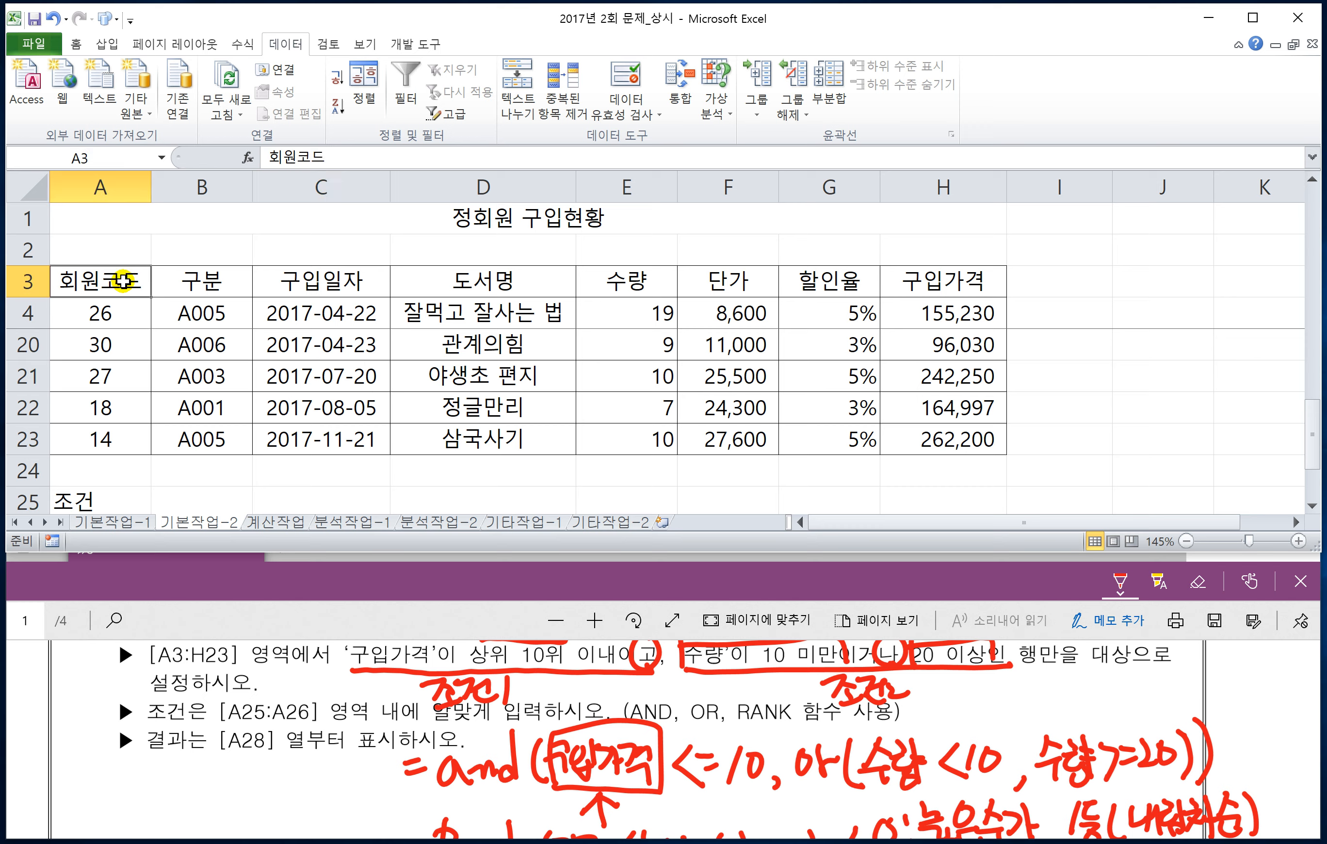
pyautogui.moveTo(123, 281); pyautogui.dragTo(942, 440)
pyautogui.click(446, 114)
# Step: Run the Advanced Filter with criteria range A25:A26, copying the matching records to another location starting at A28
pyautogui.click(922, 348)
pyautogui.scroll(-1, 185, 479)
pyautogui.click(103, 407)
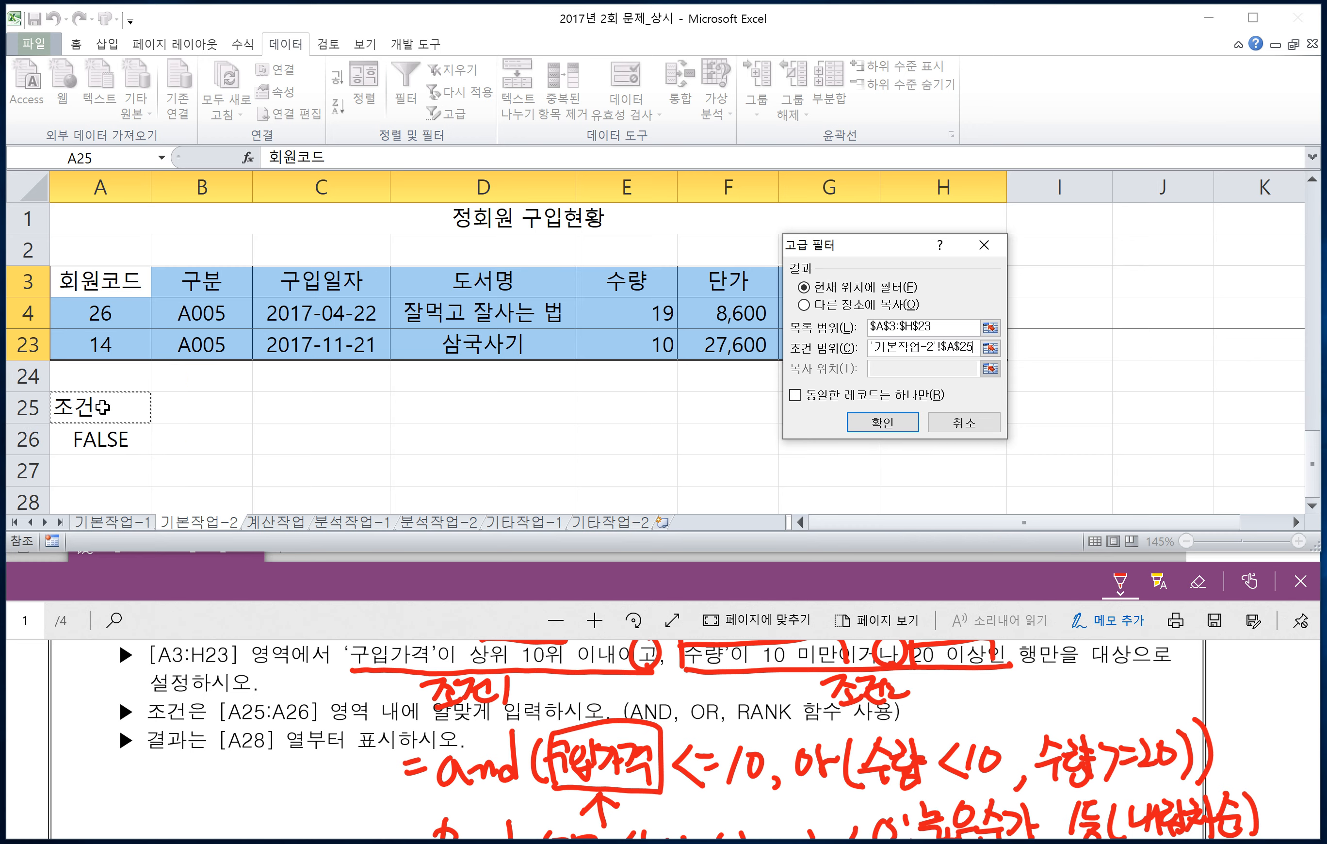
pyautogui.moveTo(103, 408); pyautogui.dragTo(104, 437)
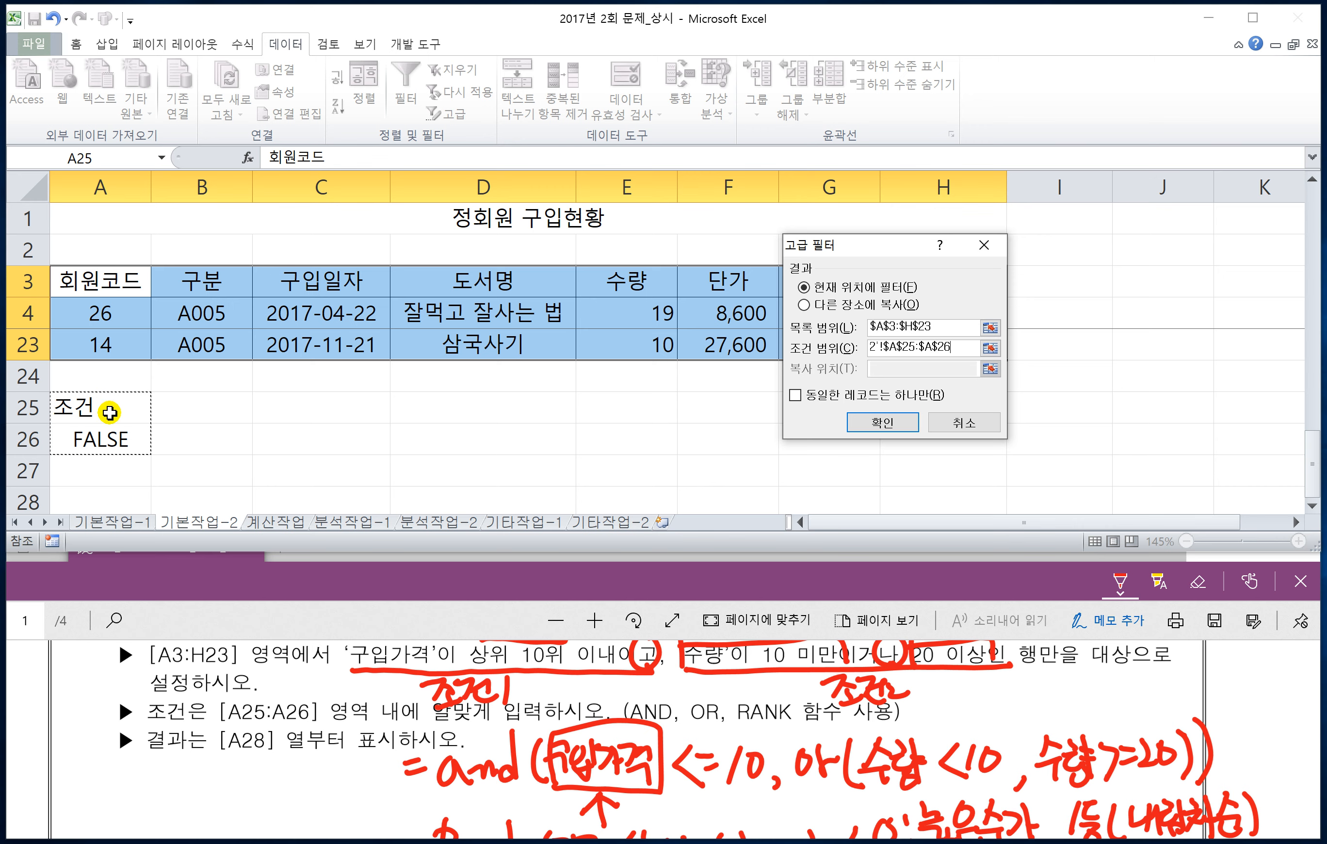
pyautogui.click(804, 304)
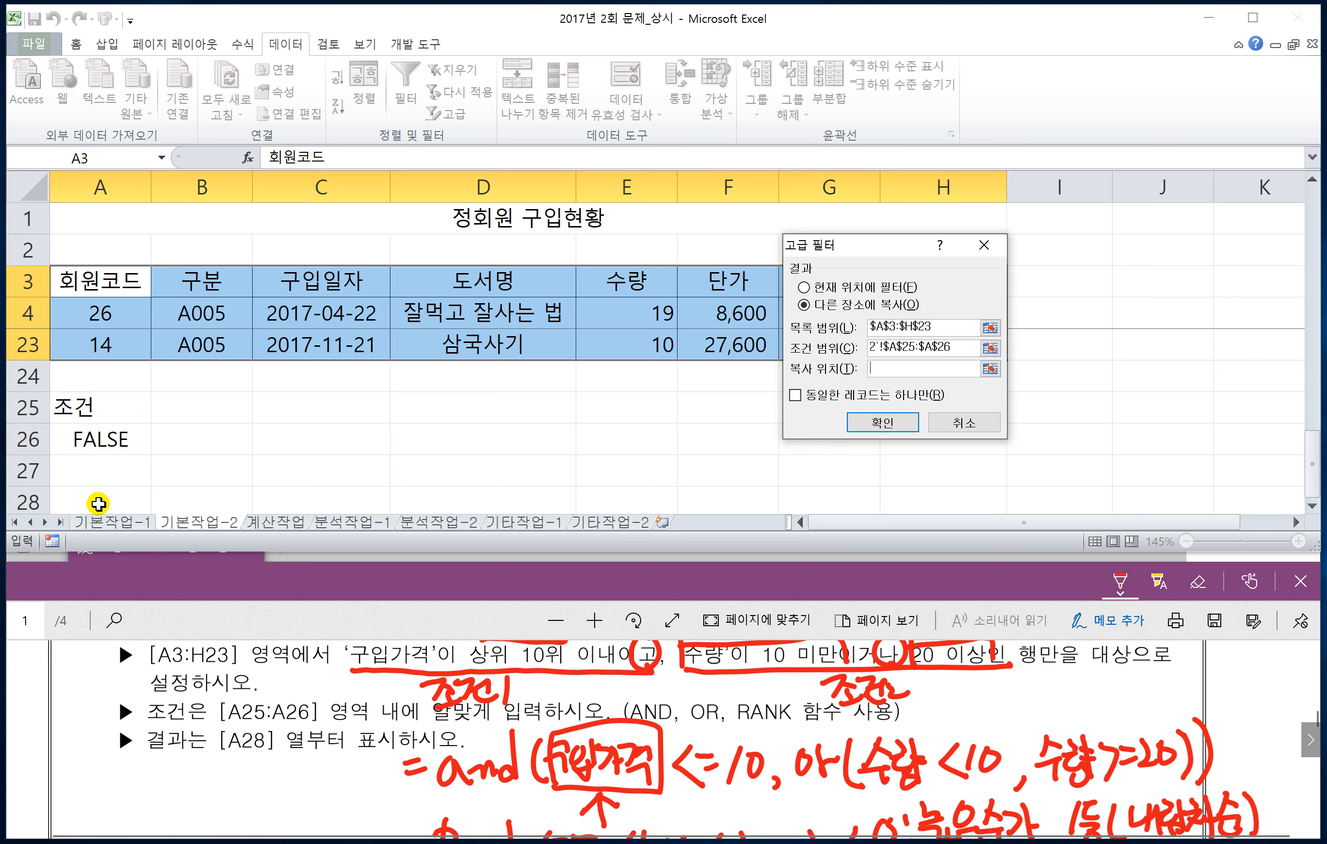
pyautogui.click(97, 502)
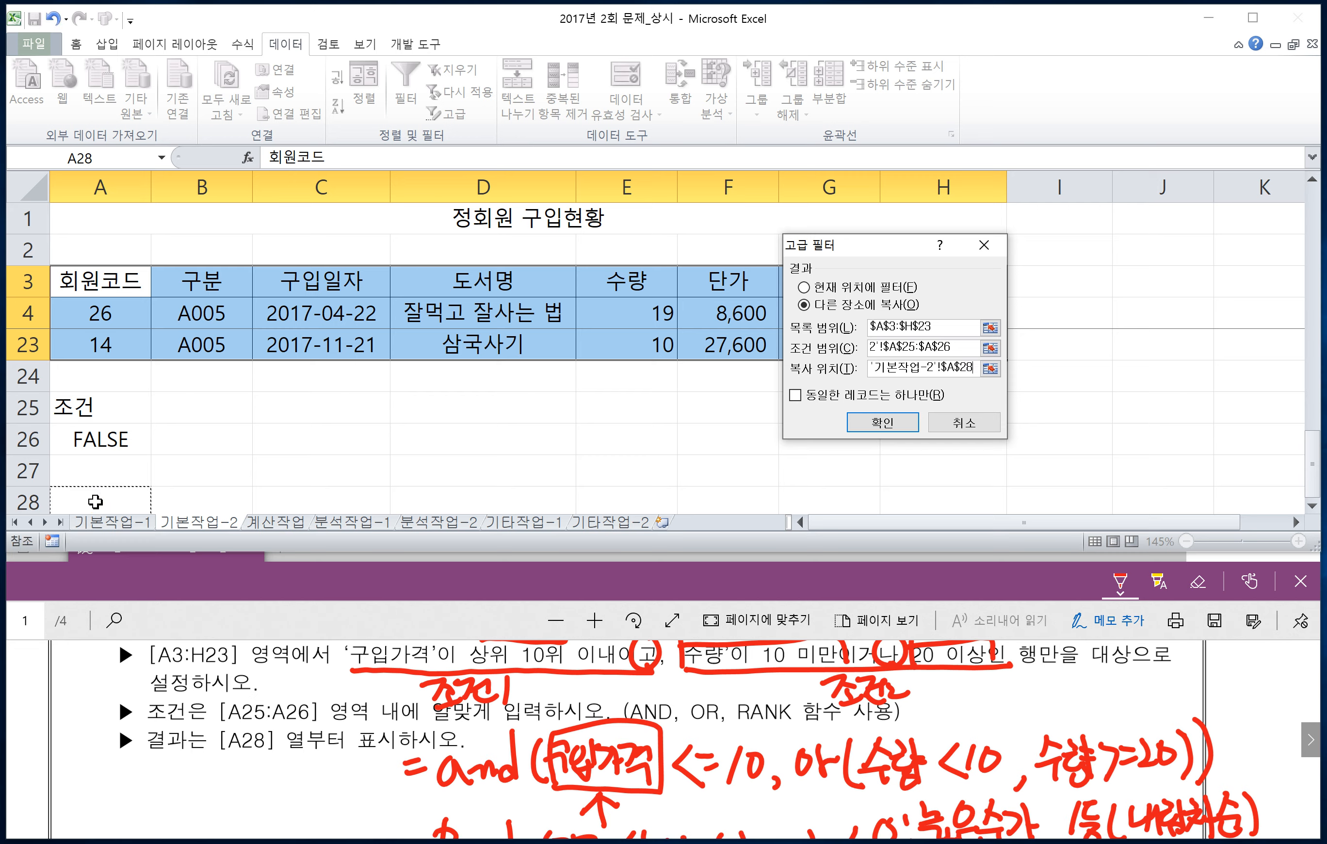
pyautogui.click(891, 423)
# Step: Review the extracted records below A28 and the exam document's task 3 on conditional formatting for 기본작업-2
pyautogui.scroll(-3, 684, 447)
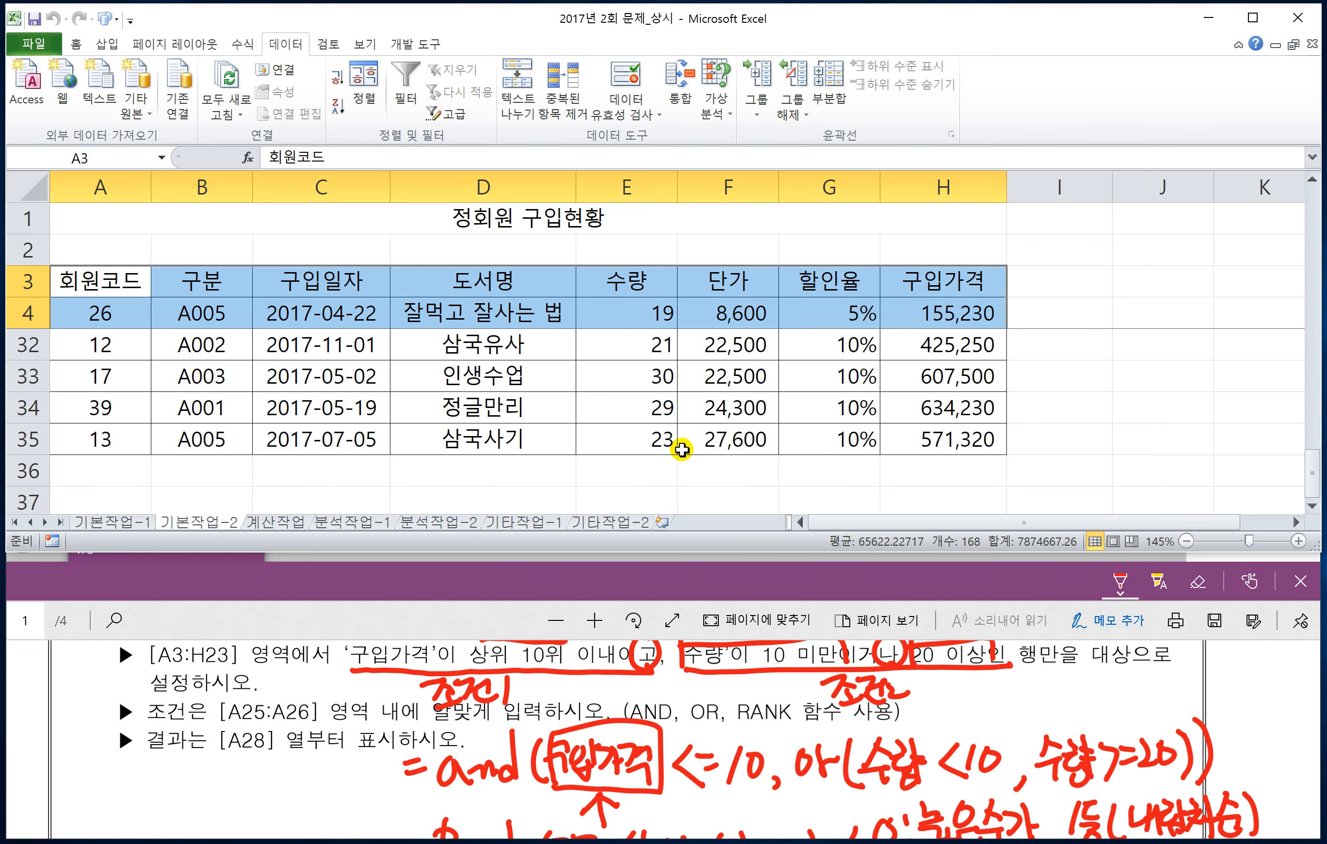
pyautogui.scroll(2, 680, 449)
pyautogui.scroll(-2, 678, 448)
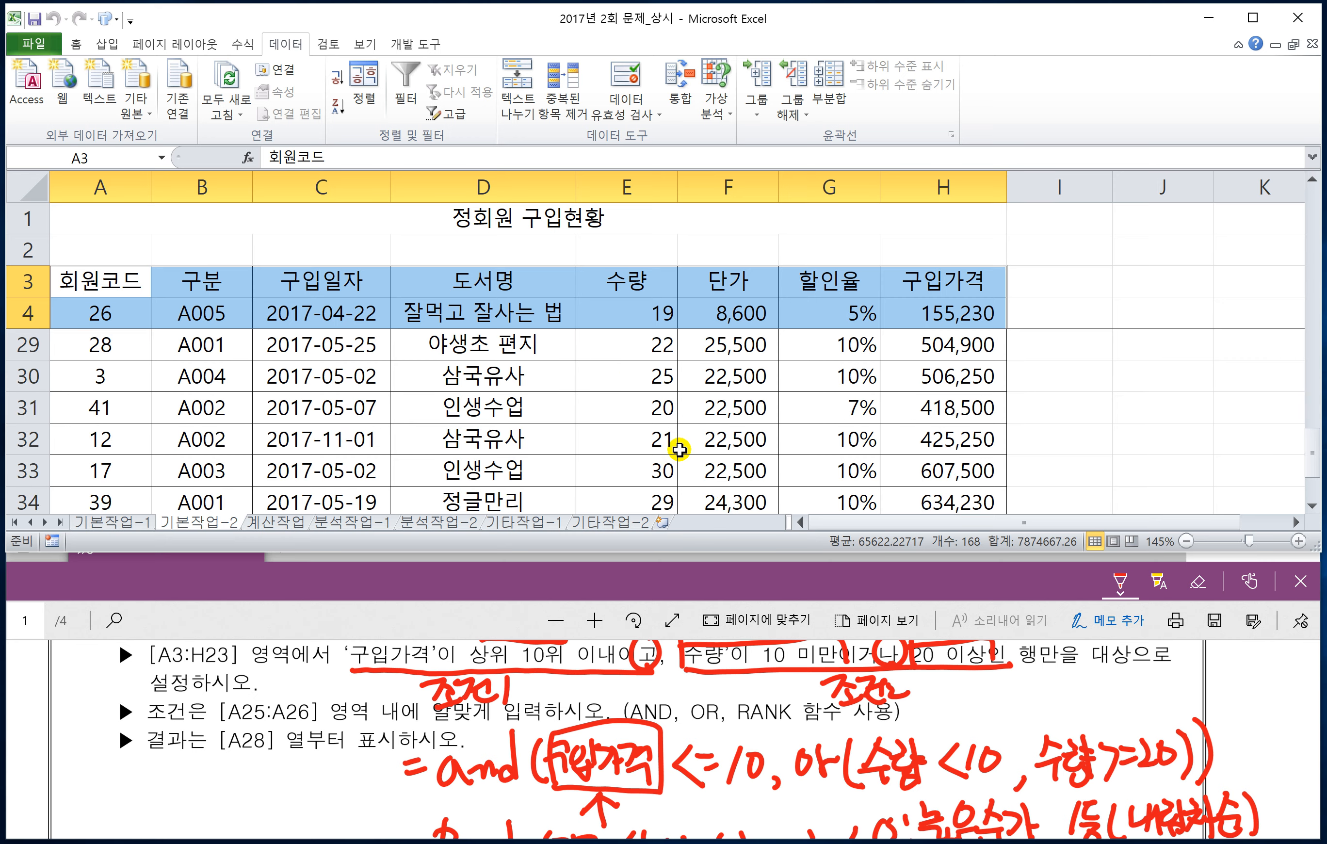
pyautogui.scroll(2, 676, 447)
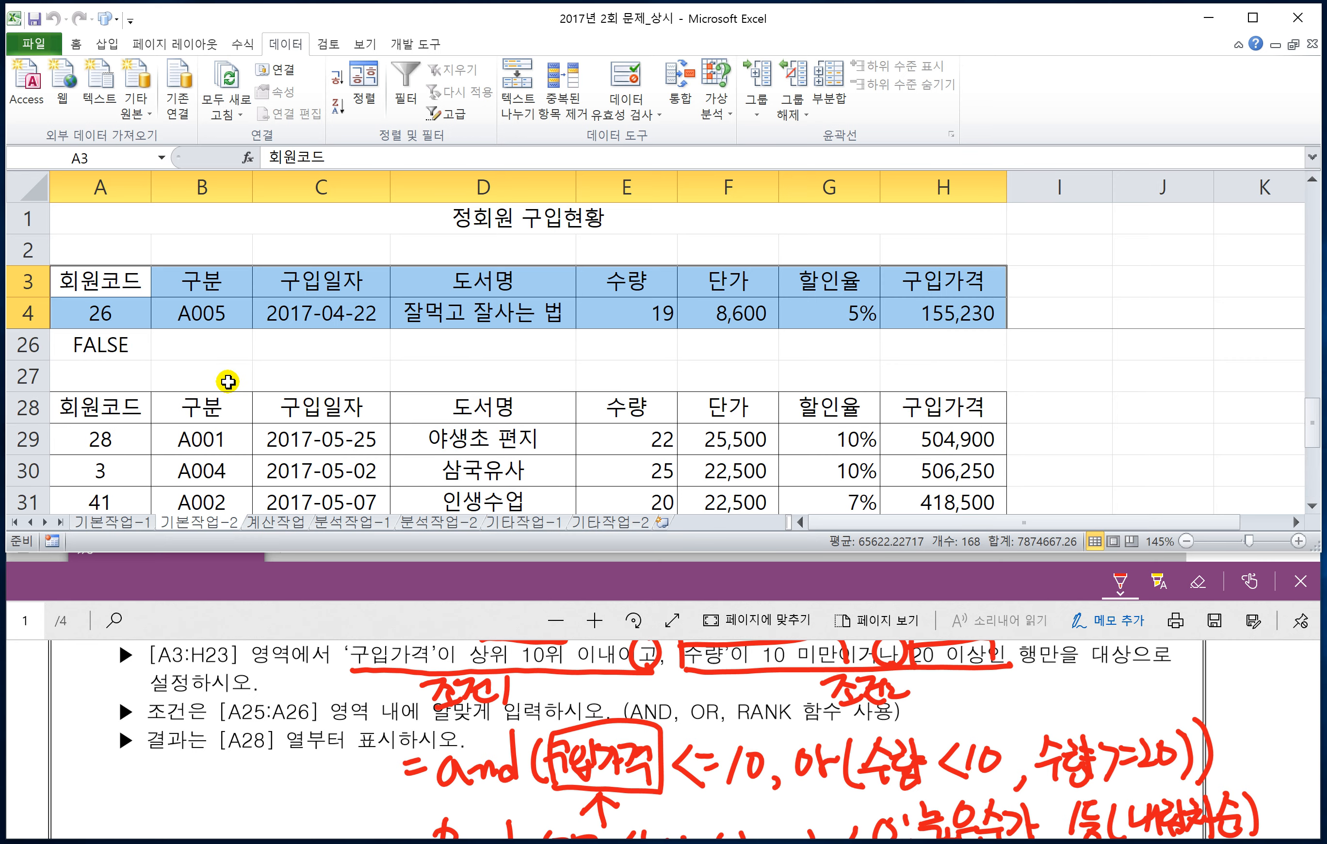
pyautogui.click(234, 377)
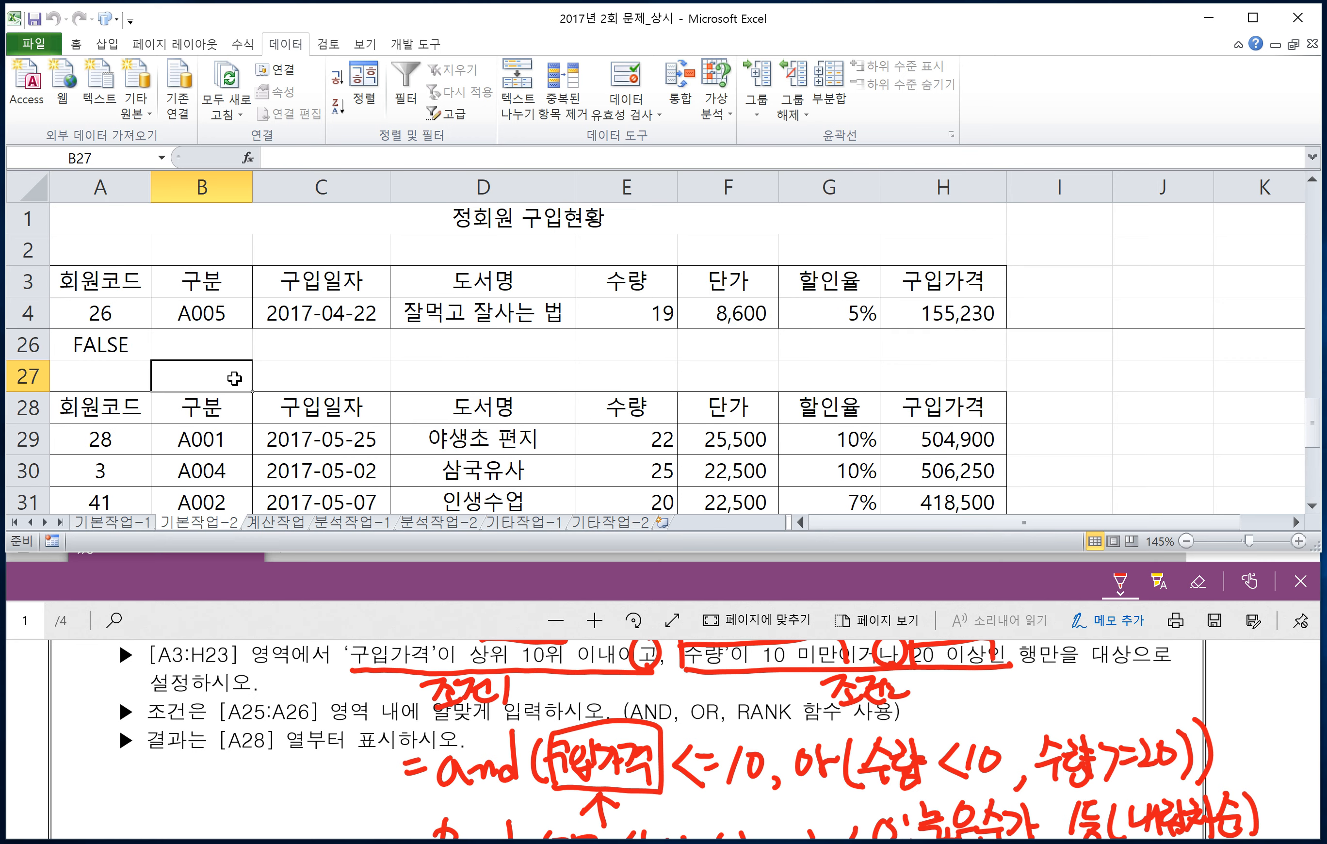
pyautogui.click(319, 614)
pyautogui.scroll(-5, 341, 742)
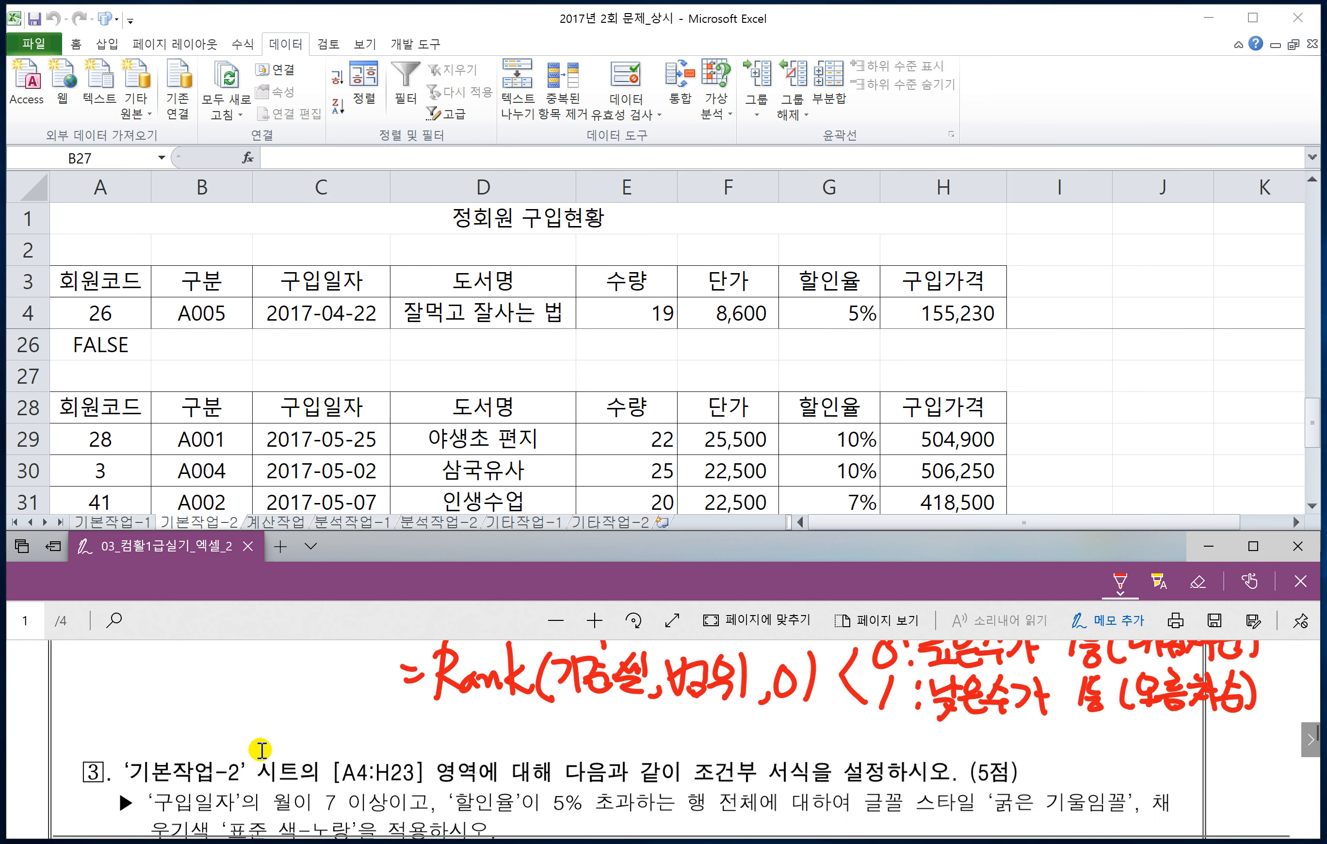
# Step: Box the range [A4:H23] and the words 조건부 서식 in red ink in task 3 of the exam document
pyautogui.scroll(-1, 258, 750)
pyautogui.scroll(-1, 258, 749)
pyautogui.scroll(-1, 258, 746)
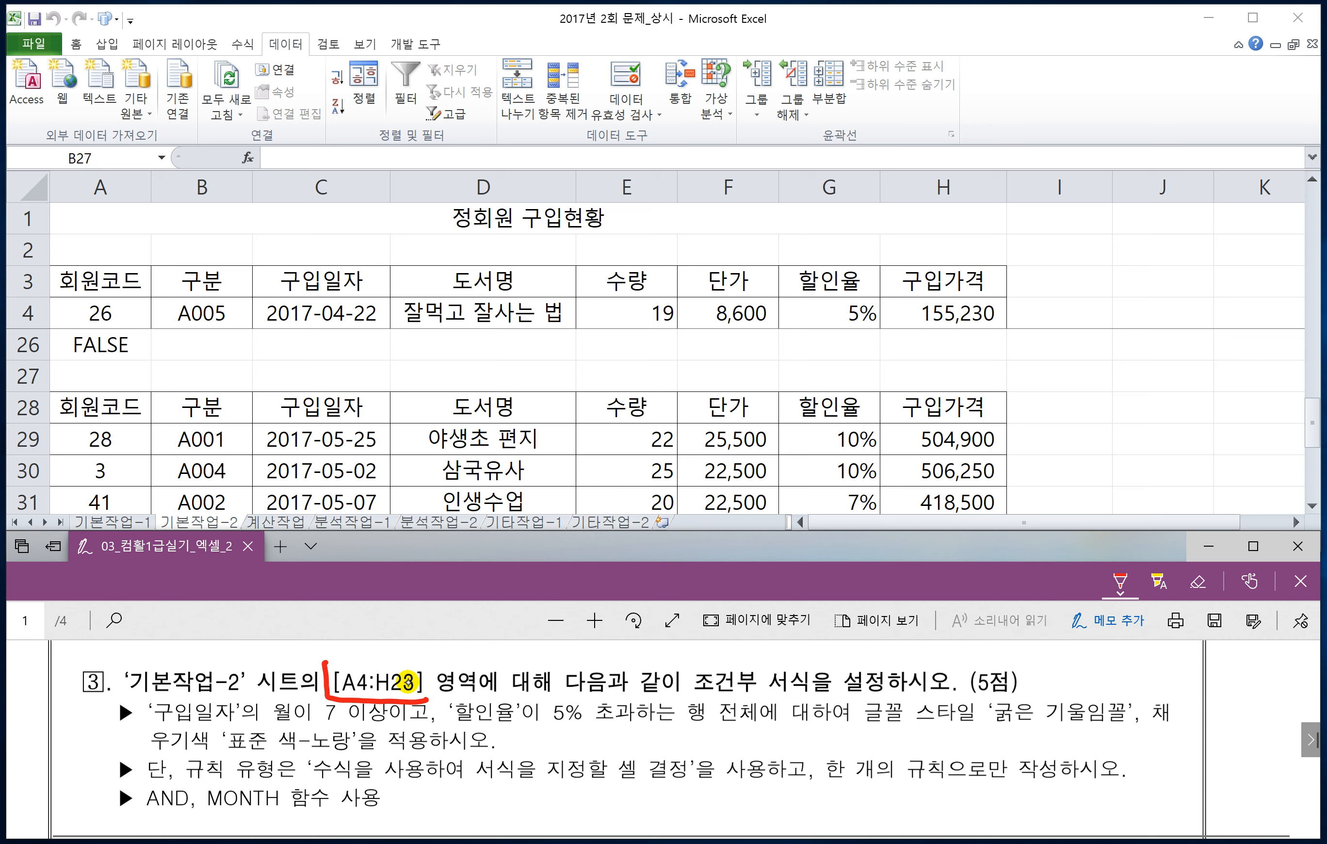
pyautogui.moveTo(431, 660); pyautogui.dragTo(328, 663)
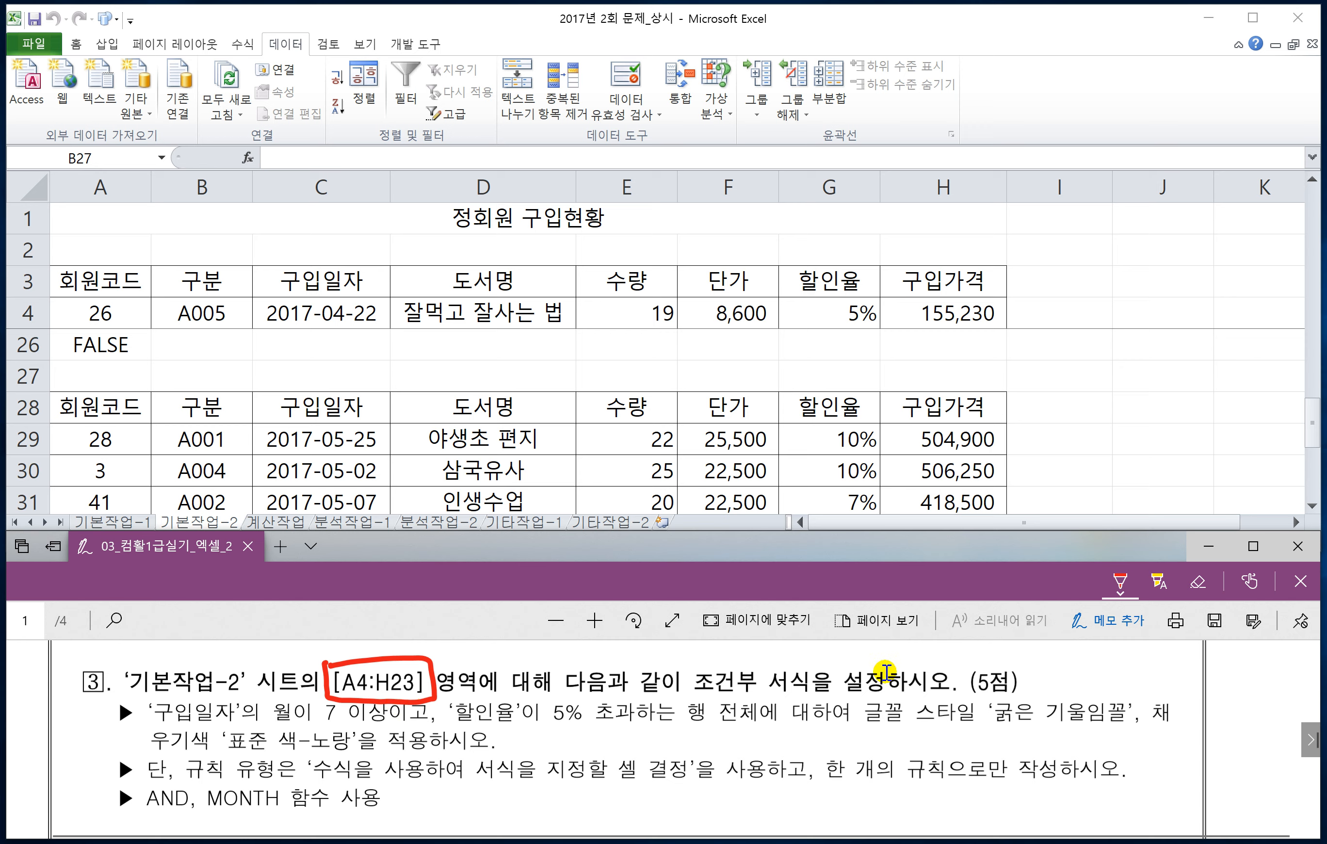
pyautogui.moveTo(688, 662)
pyautogui.mouseDown()
pyautogui.moveTo(722, 698)
pyautogui.moveTo(810, 698)
pyautogui.moveTo(690, 667)
pyautogui.mouseUp()
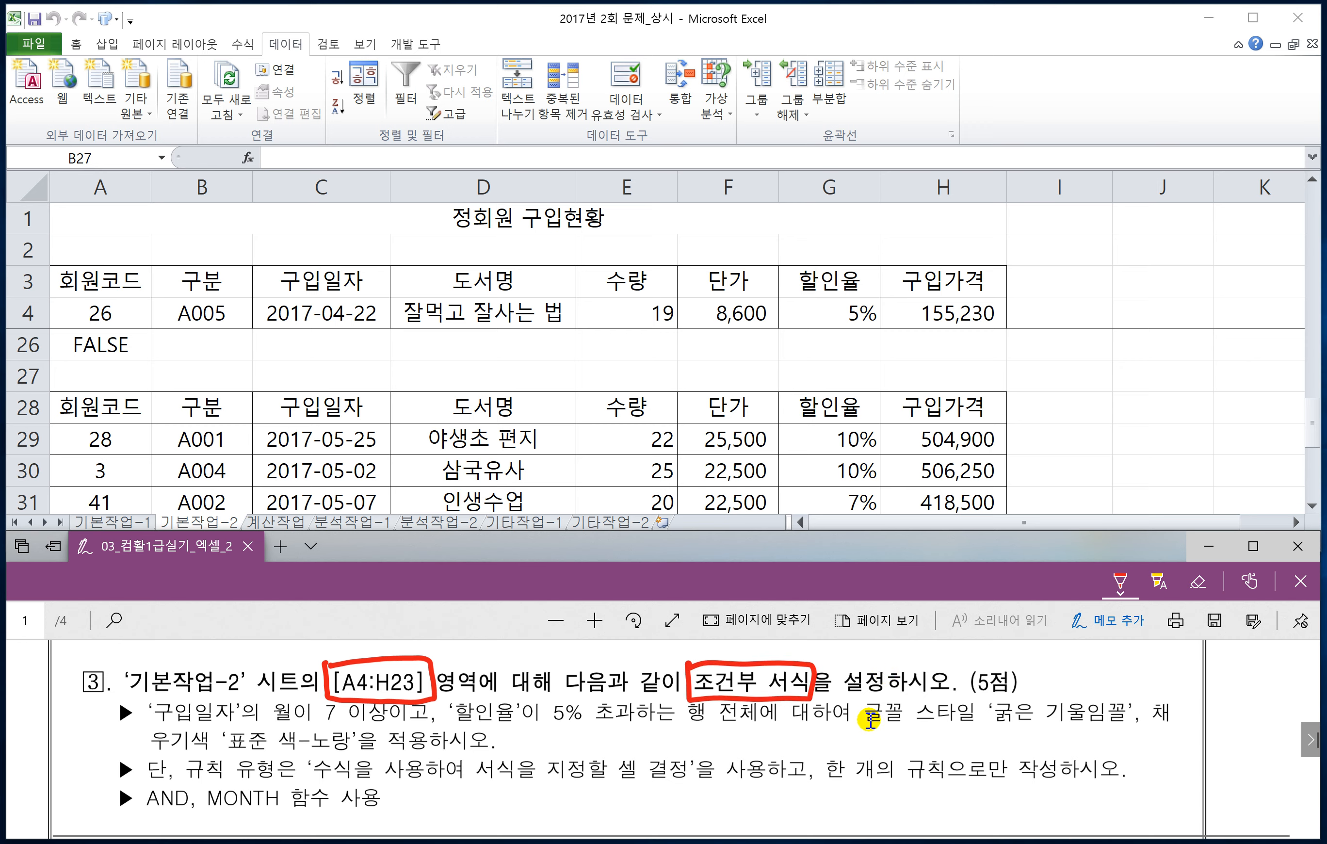
pyautogui.scroll(1, 866, 719)
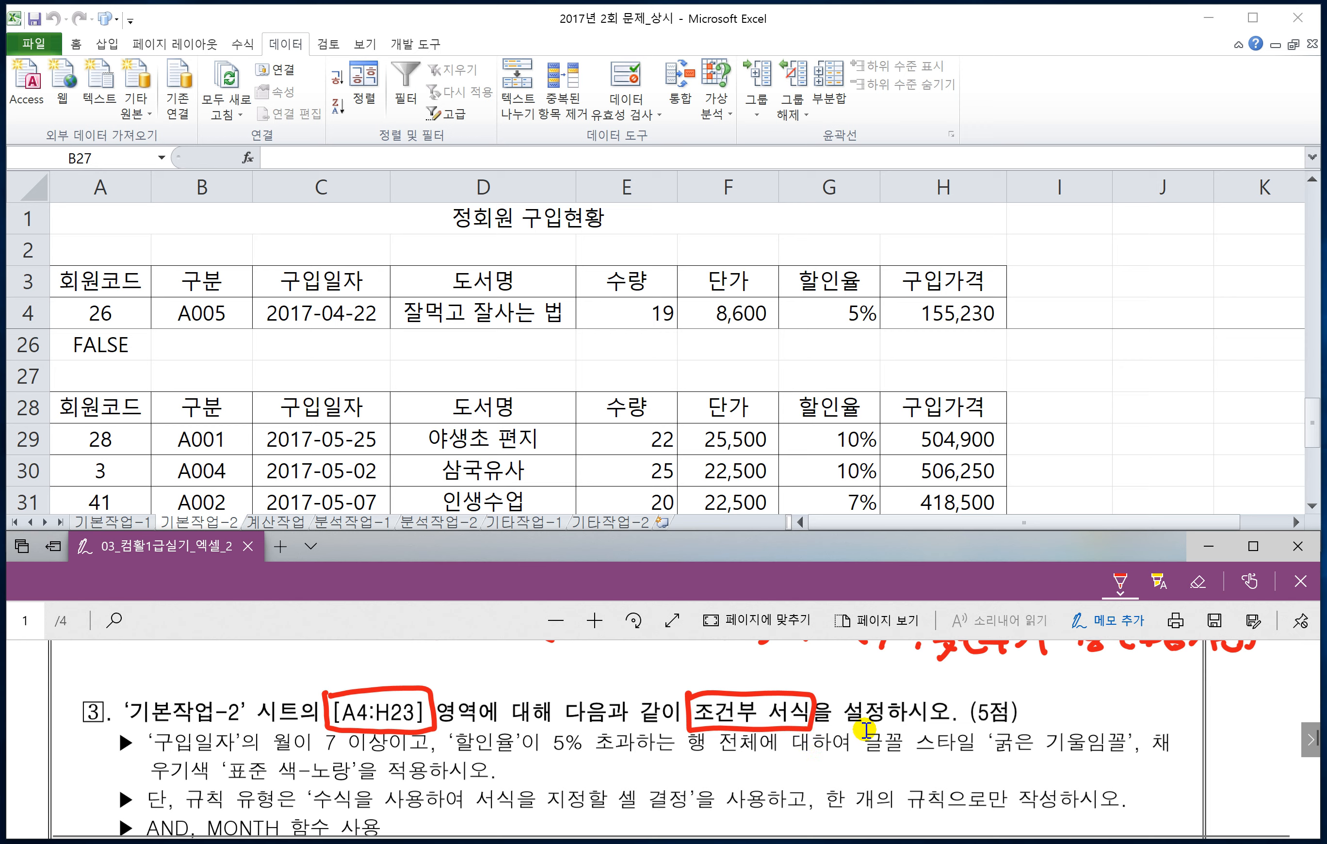
pyautogui.scroll(-1, 580, 719)
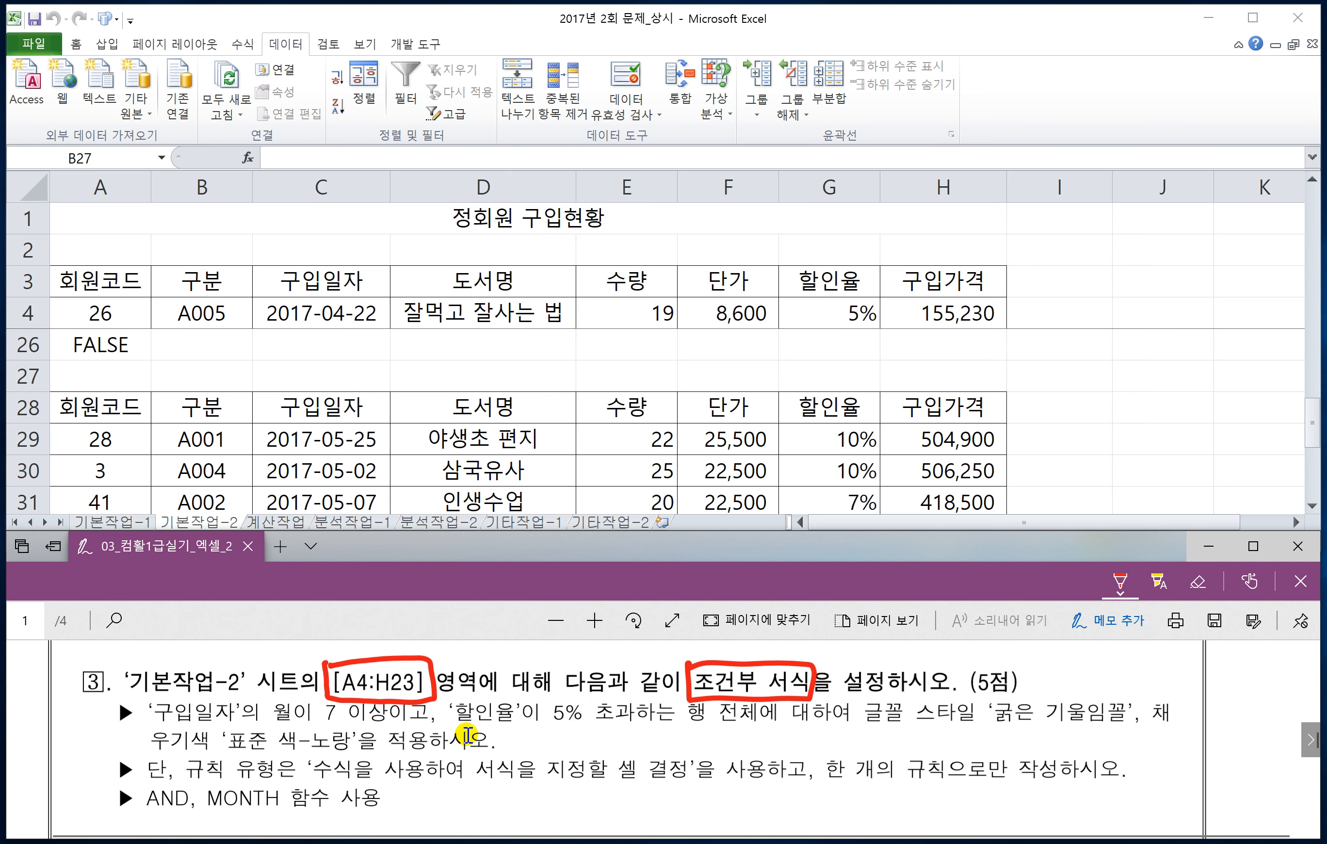
# Step: Box the 구입일자 month condition (7 이상) in red ink and label it 조건1 above
pyautogui.moveTo(152, 727)
pyautogui.mouseDown()
pyautogui.moveTo(349, 728)
pyautogui.moveTo(390, 703)
pyautogui.moveTo(215, 695)
pyautogui.moveTo(160, 724)
pyautogui.mouseUp()
pyautogui.moveTo(186, 665); pyautogui.dragTo(193, 689)
pyautogui.moveTo(203, 676)
pyautogui.mouseDown()
pyautogui.moveTo(212, 668)
pyautogui.moveTo(198, 691)
pyautogui.mouseUp()
pyautogui.moveTo(211, 679); pyautogui.dragTo(220, 688)
pyautogui.moveTo(212, 665); pyautogui.dragTo(233, 676)
pyautogui.moveTo(232, 663); pyautogui.dragTo(255, 662)
pyautogui.moveTo(256, 662); pyautogui.dragTo(260, 685)
pyautogui.moveTo(270, 650); pyautogui.dragTo(266, 689)
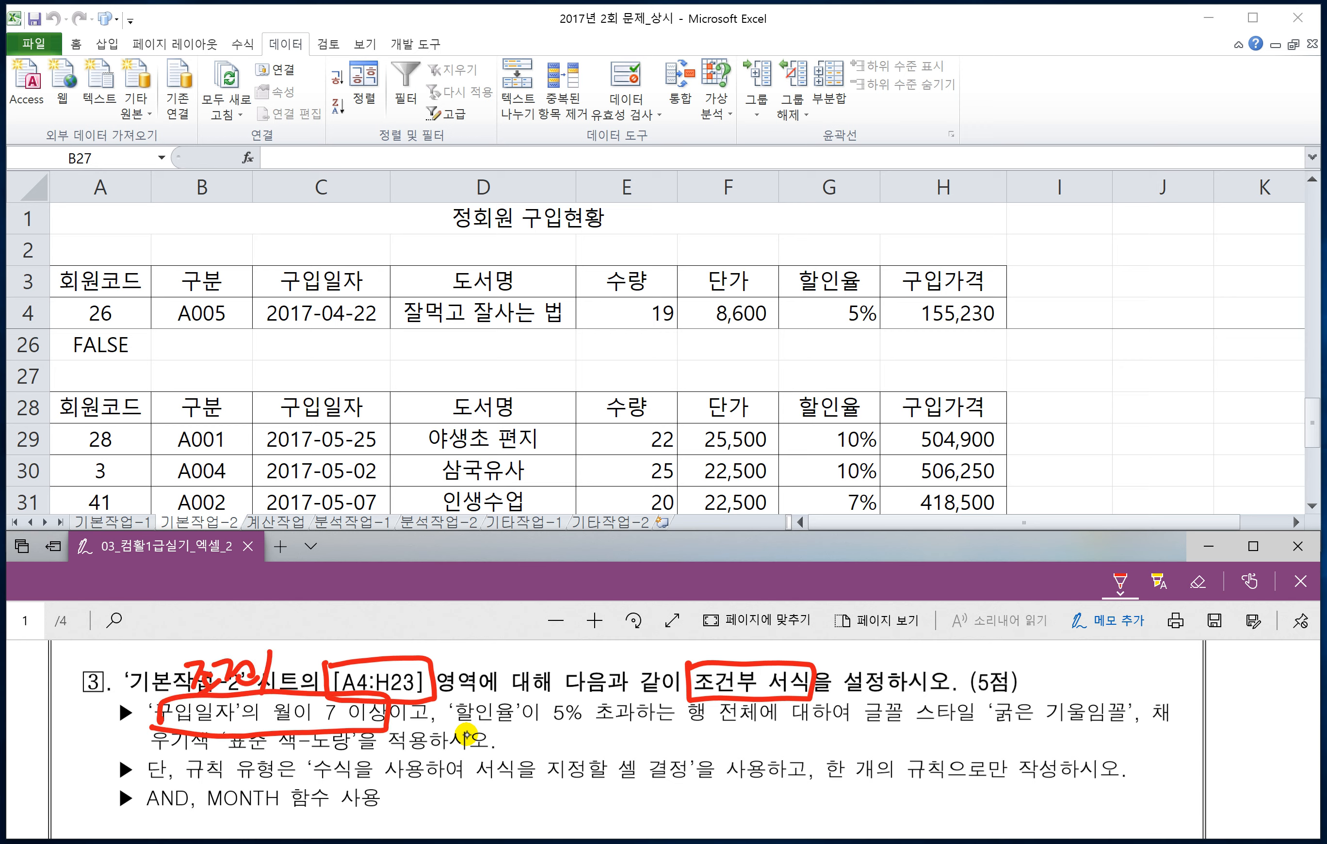
# Step: Circle the connective 이고, box the 할인율 5% 초과 condition, and label them "and" and "조건2" in red ink
pyautogui.moveTo(428, 725); pyautogui.dragTo(408, 717)
pyautogui.moveTo(483, 669); pyautogui.dragTo(478, 684)
pyautogui.moveTo(479, 683)
pyautogui.mouseDown()
pyautogui.moveTo(498, 683)
pyautogui.moveTo(500, 733)
pyautogui.moveTo(622, 732)
pyautogui.moveTo(613, 695)
pyautogui.moveTo(454, 699)
pyautogui.mouseUp()
pyautogui.moveTo(565, 657)
pyautogui.mouseDown()
pyautogui.moveTo(594, 691)
pyautogui.moveTo(656, 682)
pyautogui.mouseUp()
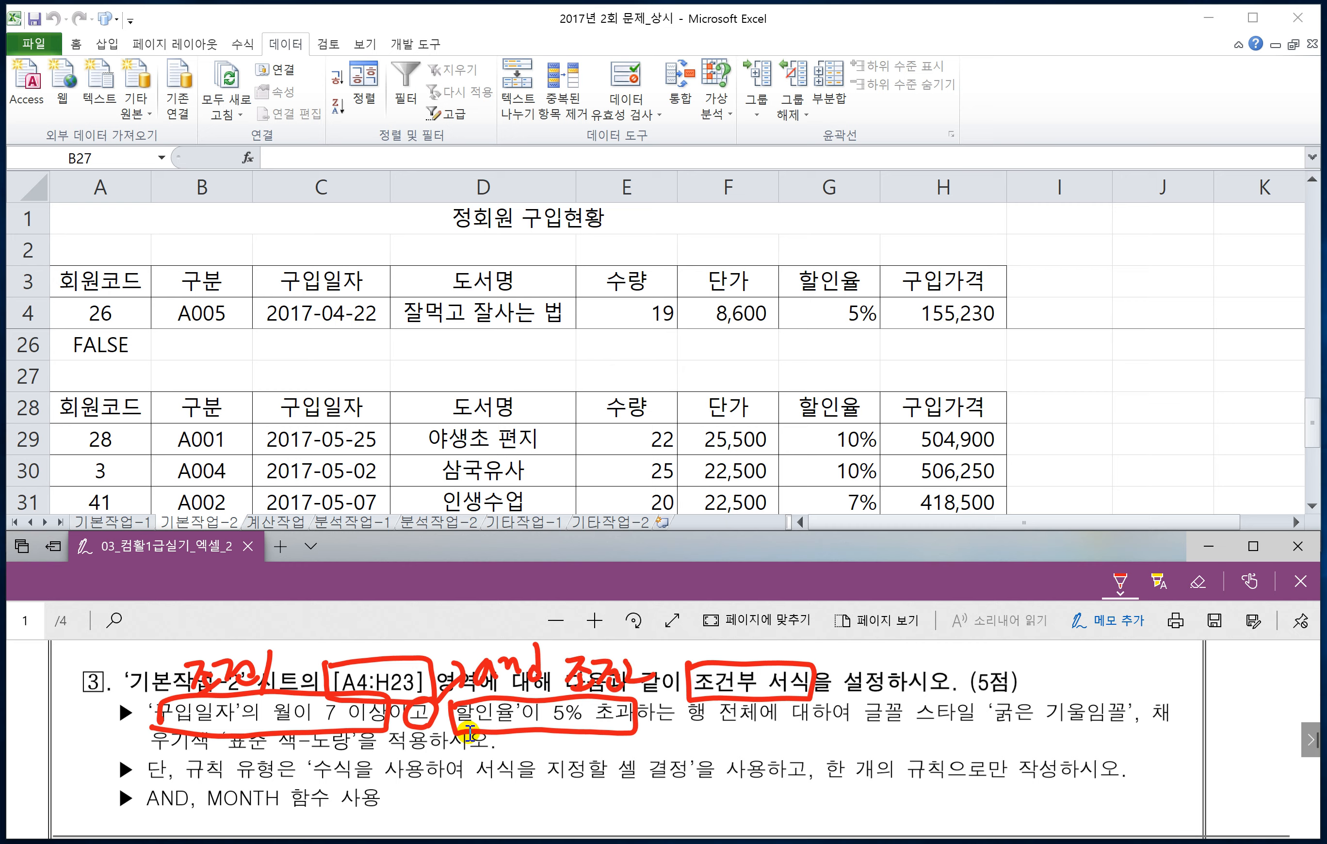
# Step: Handwrite the note =and(조건1,조건2)⇒참 beneath the task 3 bullets
pyautogui.scroll(-1, 551, 772)
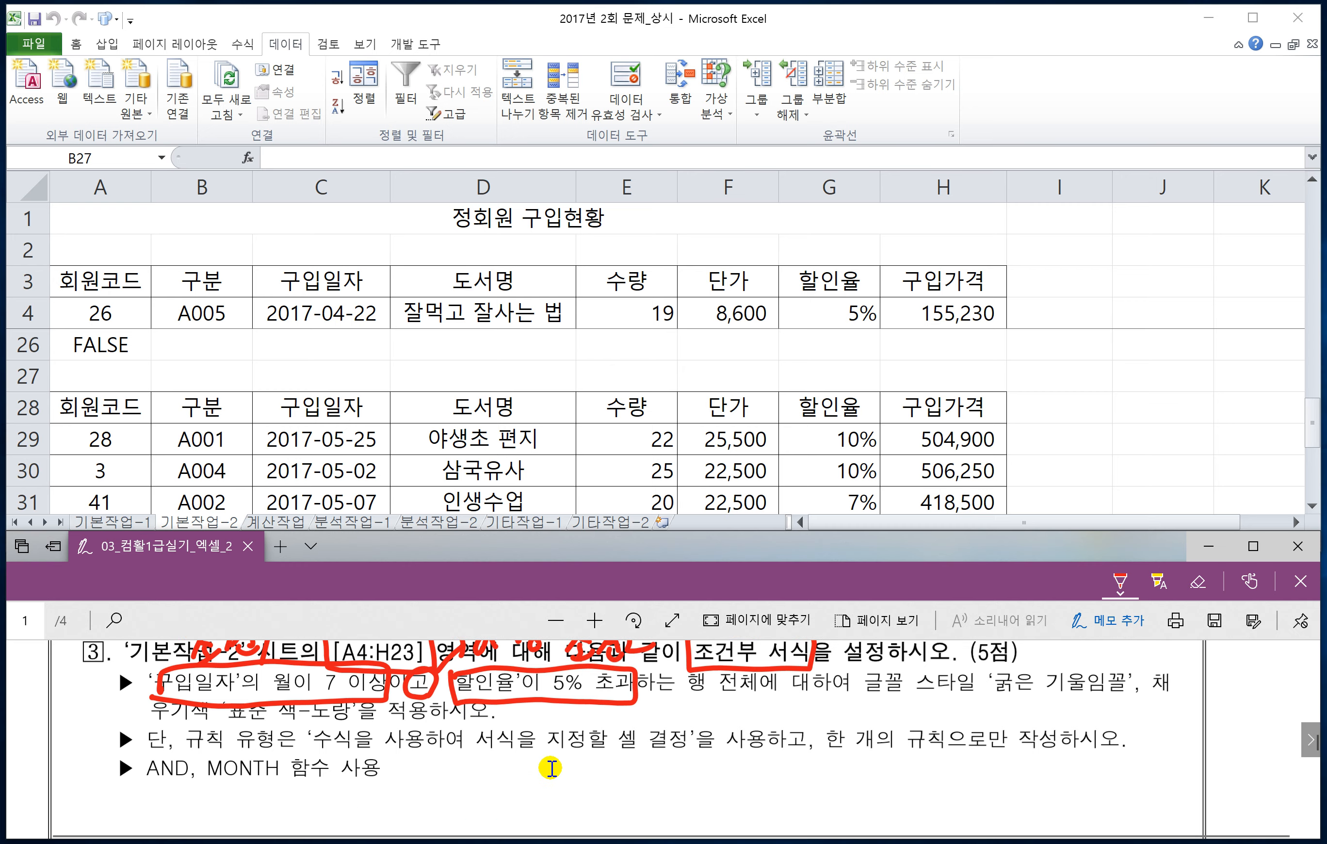
pyautogui.moveTo(554, 797); pyautogui.dragTo(574, 794)
pyautogui.moveTo(604, 780)
pyautogui.mouseDown()
pyautogui.moveTo(606, 803)
pyautogui.moveTo(659, 791)
pyautogui.mouseUp()
pyautogui.moveTo(649, 783)
pyautogui.mouseDown()
pyautogui.moveTo(687, 802)
pyautogui.moveTo(720, 791)
pyautogui.mouseUp()
pyautogui.moveTo(705, 788)
pyautogui.mouseDown()
pyautogui.moveTo(705, 802)
pyautogui.moveTo(724, 794)
pyautogui.mouseUp()
pyautogui.moveTo(714, 769); pyautogui.dragTo(737, 767)
pyautogui.moveTo(737, 767)
pyautogui.mouseDown()
pyautogui.moveTo(727, 791)
pyautogui.moveTo(761, 784)
pyautogui.mouseUp()
pyautogui.moveTo(763, 757); pyautogui.dragTo(765, 801)
pyautogui.moveTo(775, 784)
pyautogui.mouseDown()
pyautogui.moveTo(774, 797)
pyautogui.moveTo(823, 780)
pyautogui.mouseUp()
pyautogui.moveTo(824, 777)
pyautogui.mouseDown()
pyautogui.moveTo(843, 797)
pyautogui.moveTo(861, 792)
pyautogui.mouseUp()
pyautogui.moveTo(867, 751); pyautogui.dragTo(872, 789)
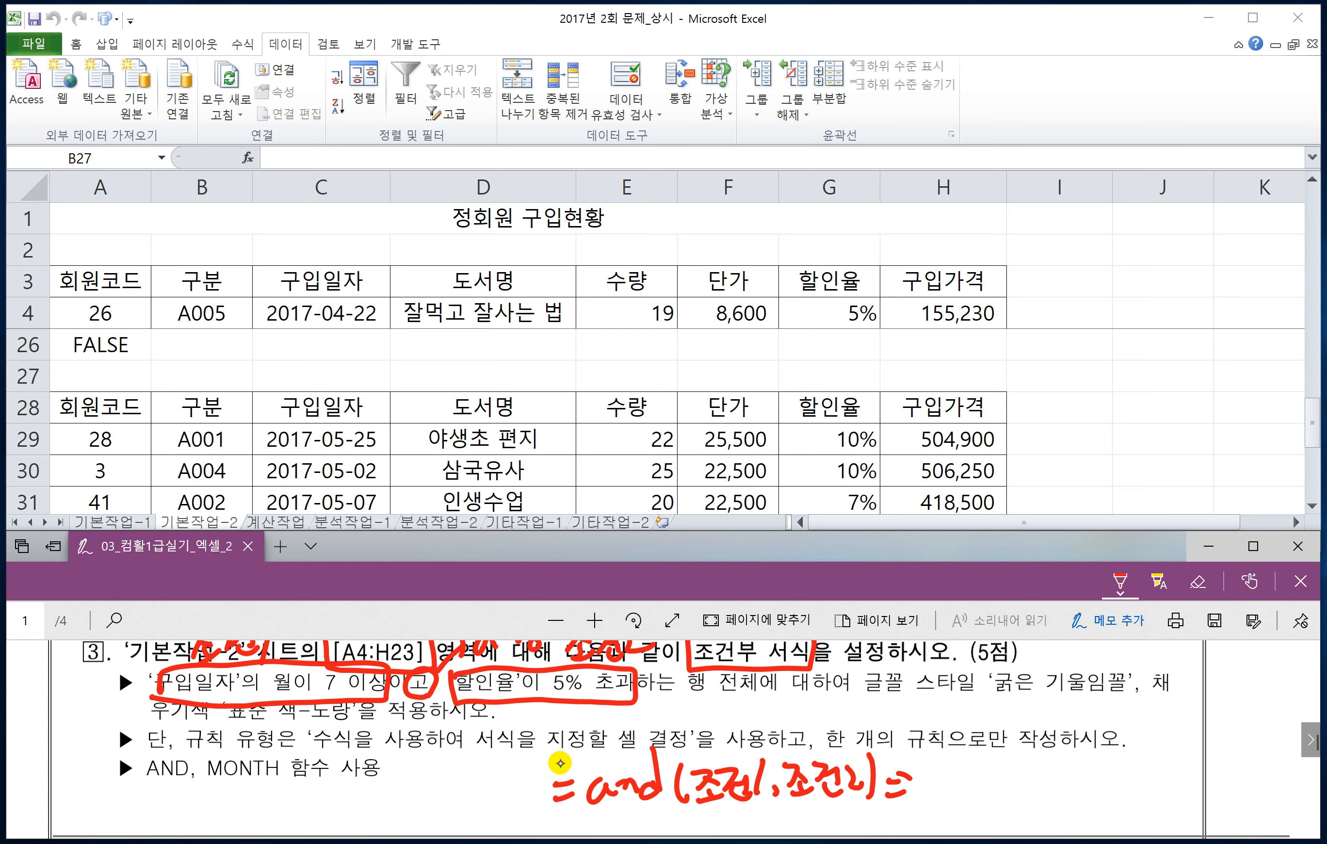
pyautogui.moveTo(895, 776); pyautogui.dragTo(913, 799)
pyautogui.moveTo(921, 766); pyautogui.dragTo(944, 792)
pyautogui.moveTo(950, 759); pyautogui.dragTo(950, 807)
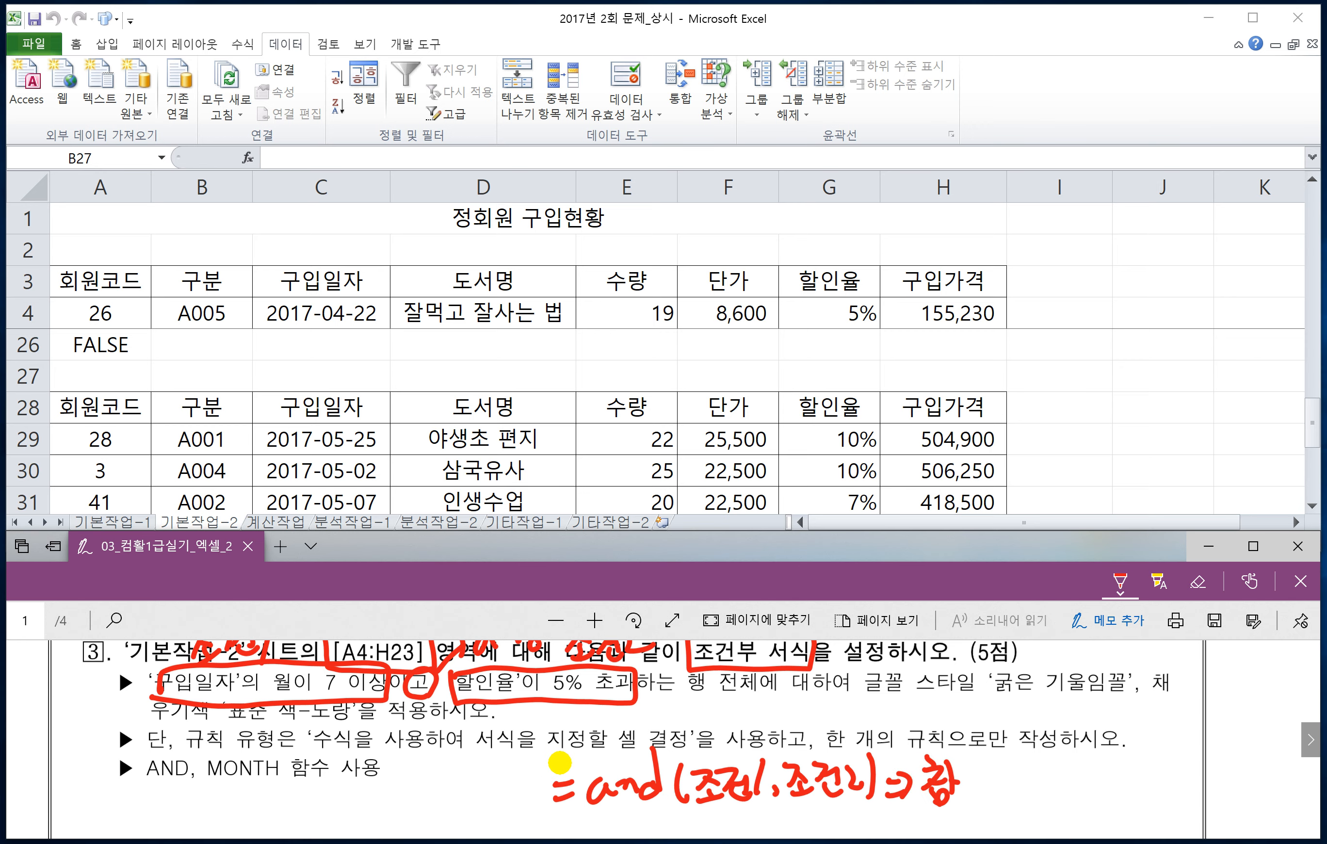
# Step: Handwrite the note =or(조건1,조건2)⇒참 directly below the AND note
pyautogui.scroll(-1, 585, 806)
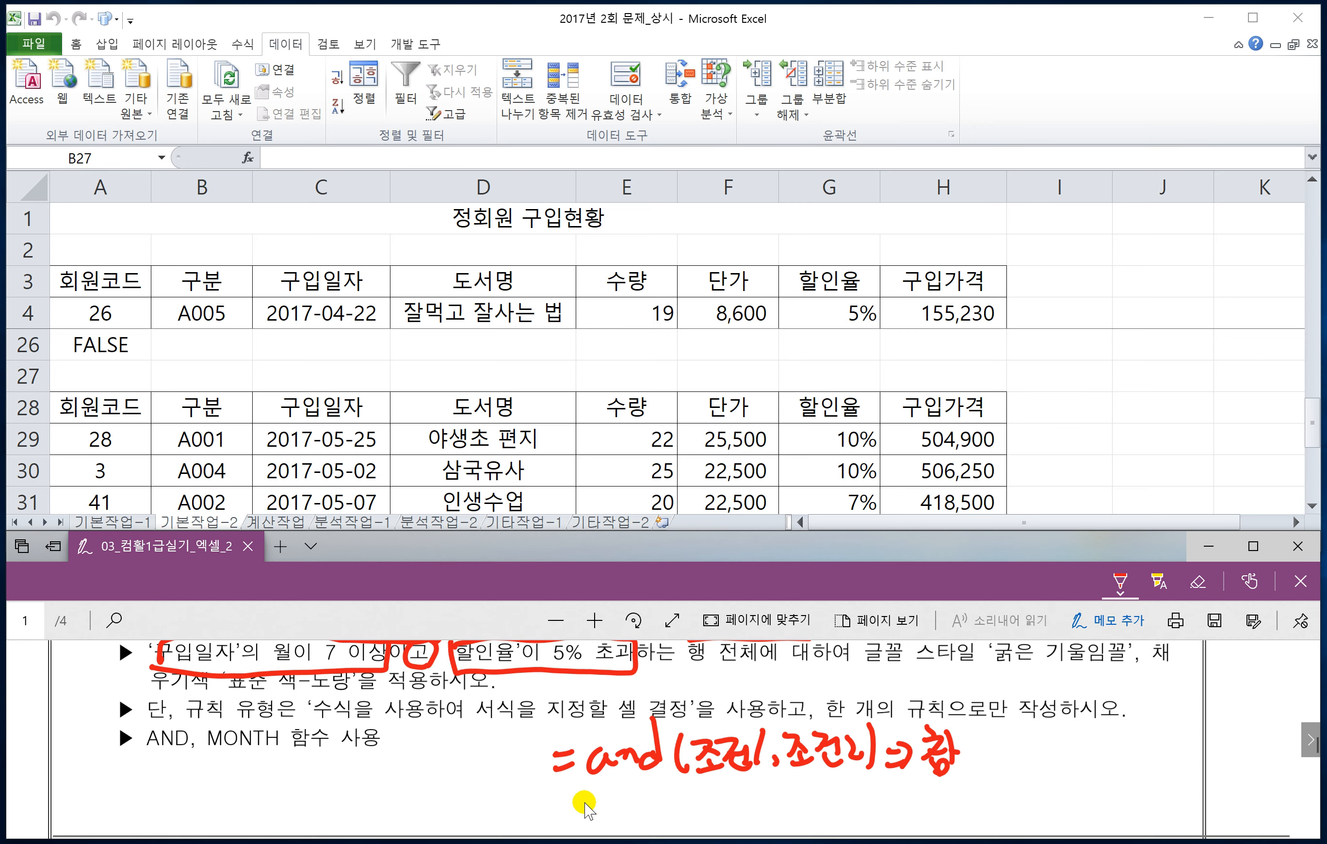
pyautogui.moveTo(554, 800); pyautogui.dragTo(575, 798)
pyautogui.moveTo(563, 813); pyautogui.dragTo(577, 811)
pyautogui.moveTo(606, 790)
pyautogui.mouseDown()
pyautogui.moveTo(597, 817)
pyautogui.moveTo(608, 792)
pyautogui.mouseUp()
pyautogui.moveTo(625, 780)
pyautogui.mouseDown()
pyautogui.moveTo(627, 819)
pyautogui.moveTo(653, 814)
pyautogui.mouseUp()
pyautogui.moveTo(668, 783)
pyautogui.mouseDown()
pyautogui.moveTo(665, 813)
pyautogui.moveTo(726, 797)
pyautogui.mouseUp()
pyautogui.moveTo(727, 785); pyautogui.dragTo(729, 813)
pyautogui.moveTo(740, 784)
pyautogui.mouseDown()
pyautogui.moveTo(740, 815)
pyautogui.moveTo(752, 818)
pyautogui.mouseUp()
pyautogui.moveTo(767, 786); pyautogui.dragTo(822, 811)
pyautogui.moveTo(821, 785); pyautogui.dragTo(843, 803)
pyautogui.moveTo(847, 777); pyautogui.dragTo(855, 817)
pyautogui.moveTo(863, 795); pyautogui.dragTo(883, 795)
pyautogui.moveTo(871, 780); pyautogui.dragTo(887, 811)
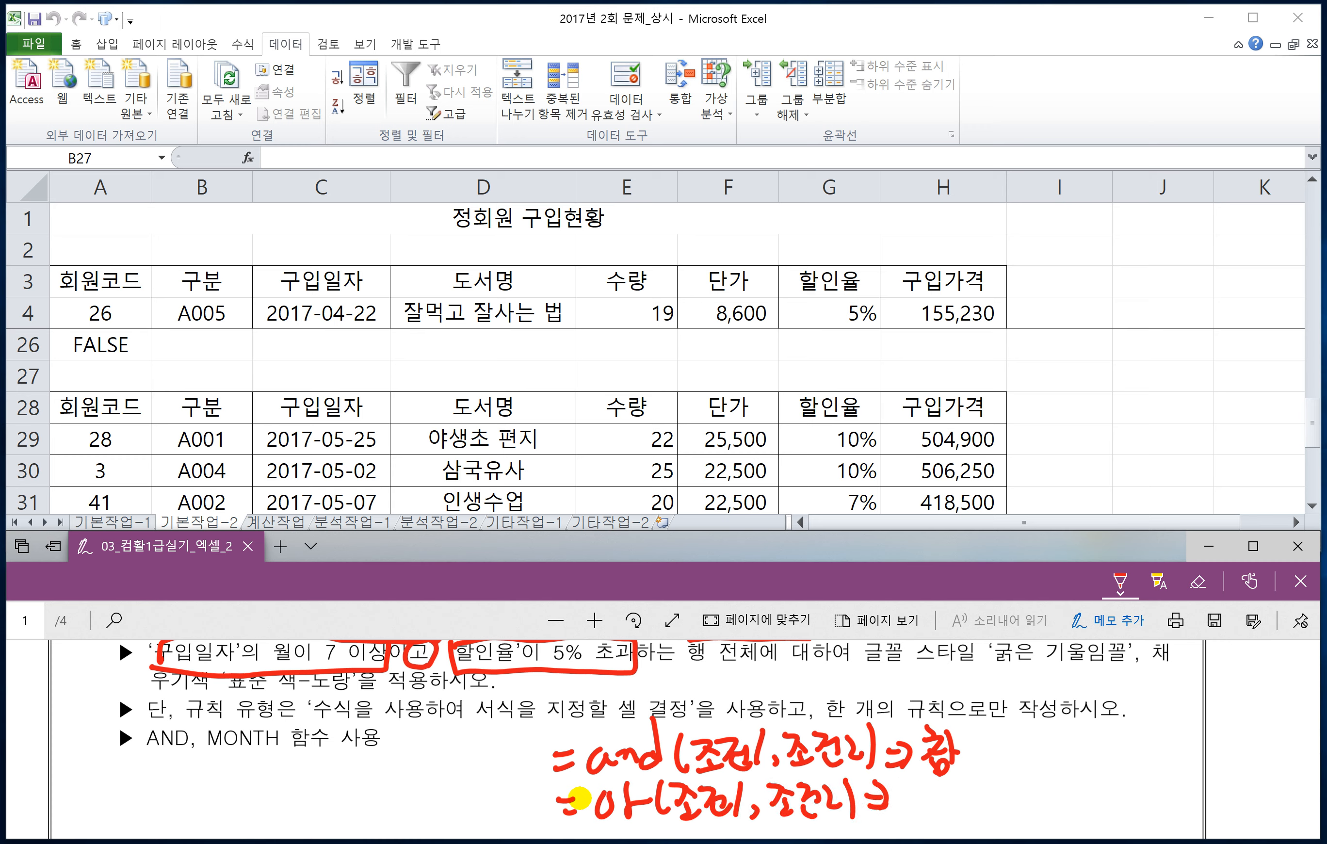
pyautogui.moveTo(913, 801); pyautogui.dragTo(902, 818)
pyautogui.moveTo(915, 804); pyautogui.dragTo(925, 815)
pyautogui.moveTo(930, 781); pyautogui.dragTo(932, 824)
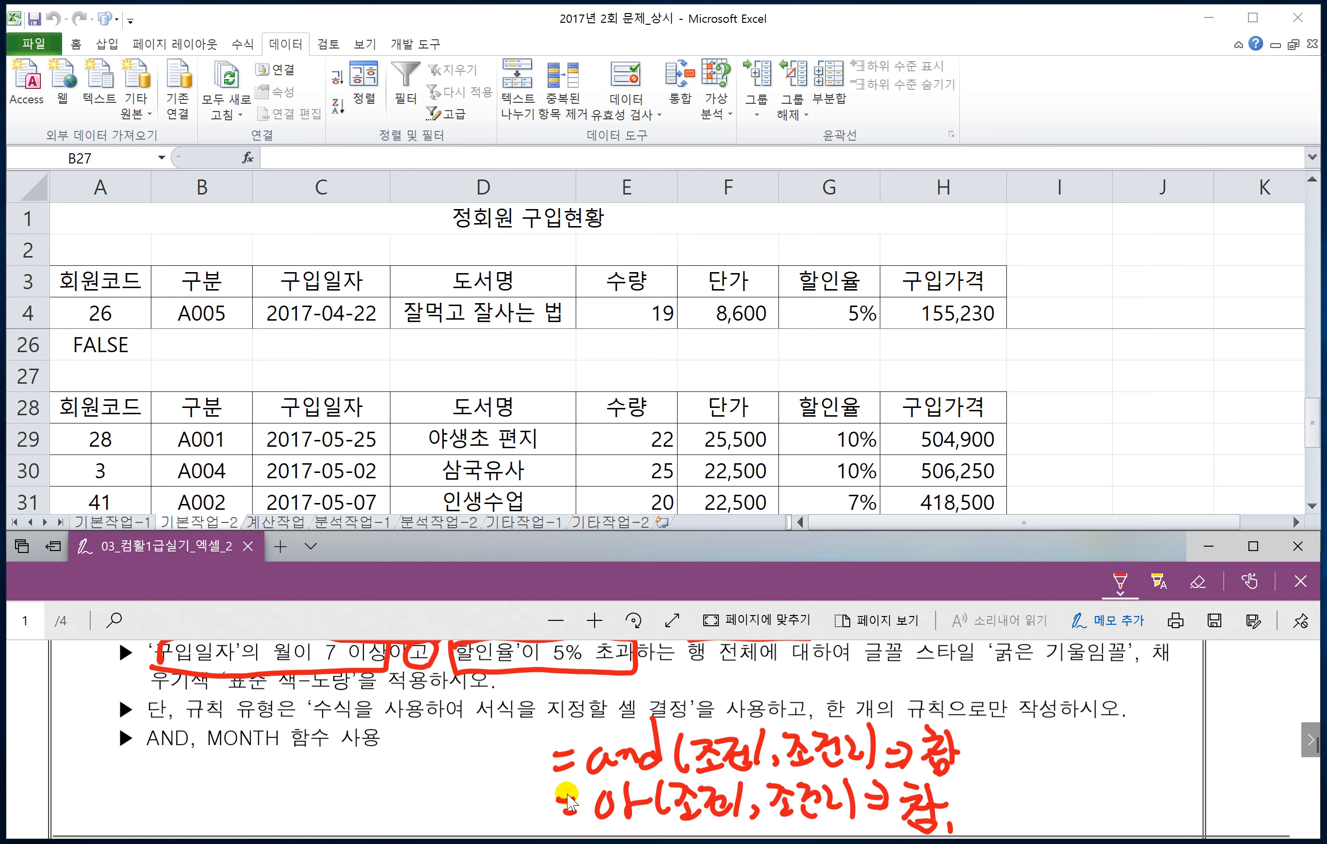
# Step: Mark the font style 굵은 기울임꼴 and the fill colour 표준 색-노랑 in red ink, and label them 서식
pyautogui.scroll(1, 582, 794)
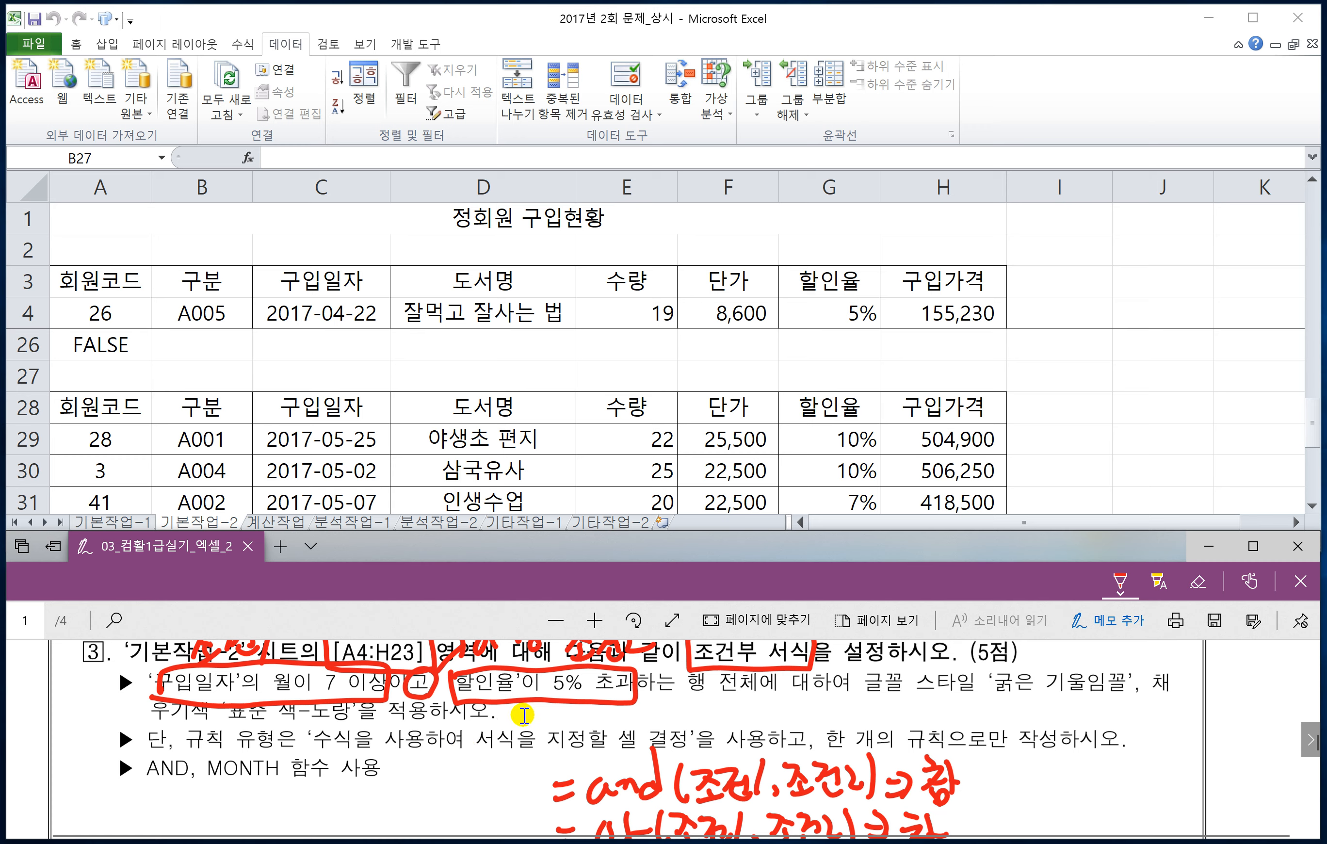
pyautogui.moveTo(878, 696)
pyautogui.mouseDown()
pyautogui.moveTo(1124, 697)
pyautogui.moveTo(1134, 657)
pyautogui.moveTo(990, 664)
pyautogui.moveTo(995, 693)
pyautogui.mouseUp()
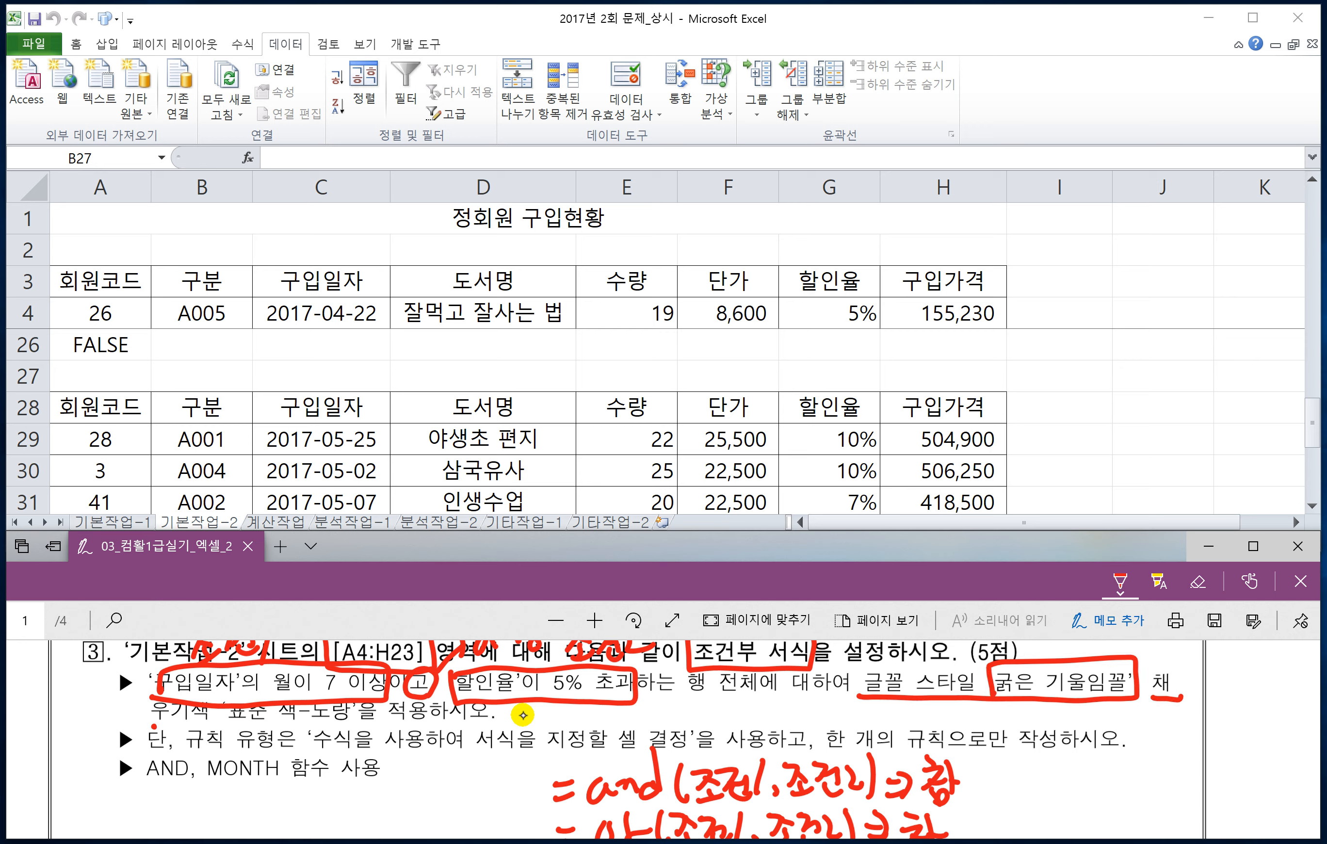
pyautogui.moveTo(154, 725)
pyautogui.mouseDown()
pyautogui.moveTo(354, 723)
pyautogui.moveTo(283, 696)
pyautogui.moveTo(219, 726)
pyautogui.moveTo(355, 720)
pyautogui.mouseUp()
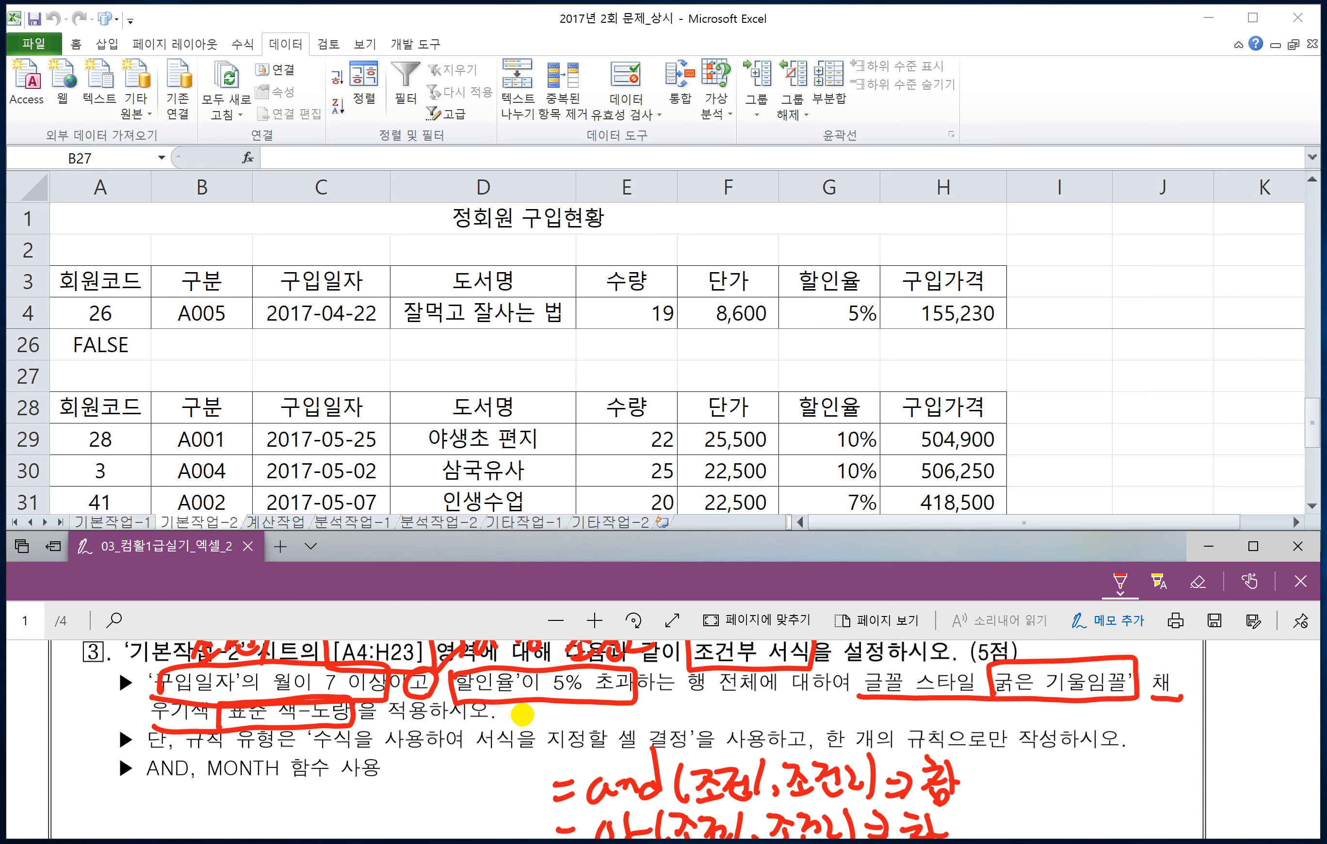
pyautogui.moveTo(1025, 703)
pyautogui.mouseDown()
pyautogui.moveTo(1073, 705)
pyautogui.moveTo(1093, 775)
pyautogui.mouseUp()
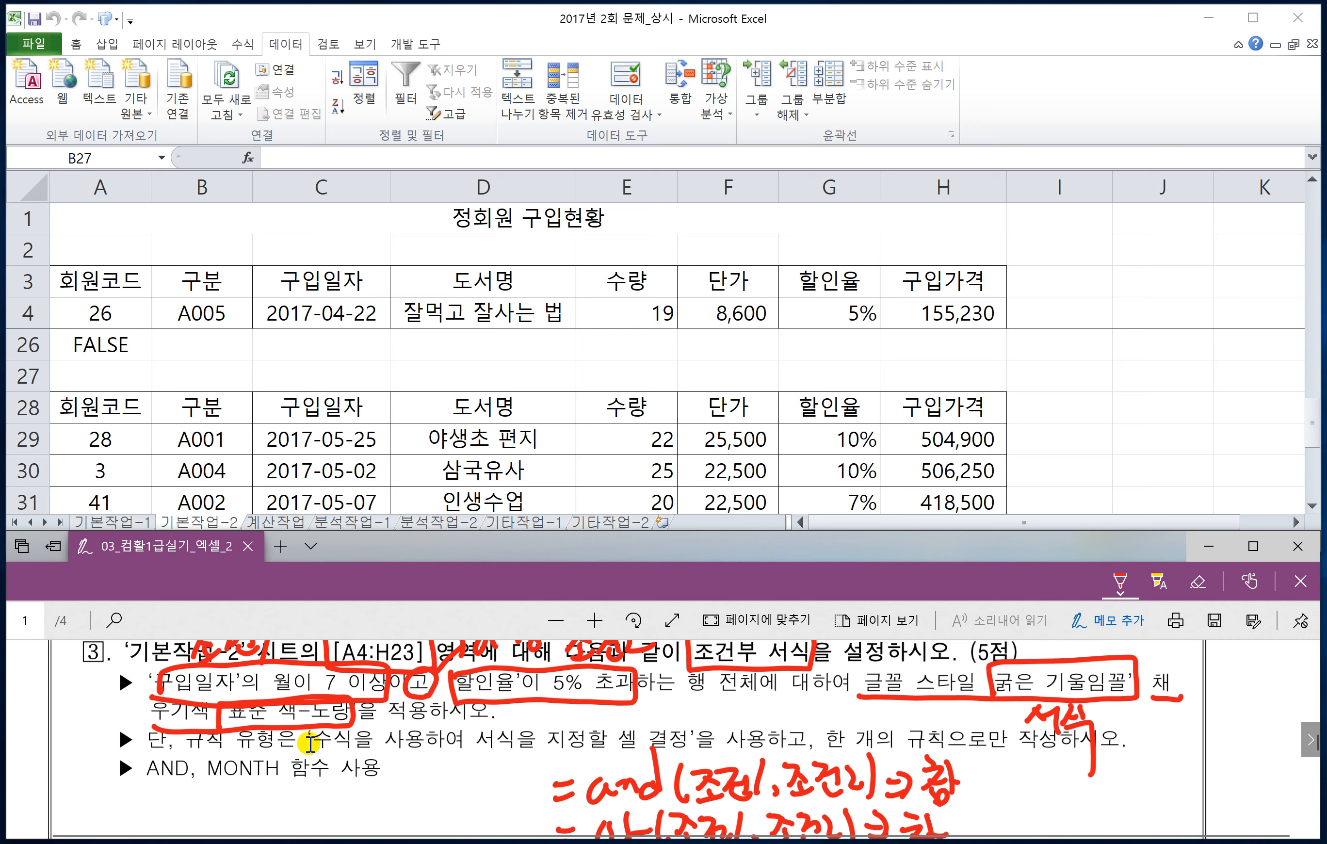
# Step: Handwrite the note =month(날짜)⇒월 under the AND, MONTH function bullet
pyautogui.scroll(-2, 346, 764)
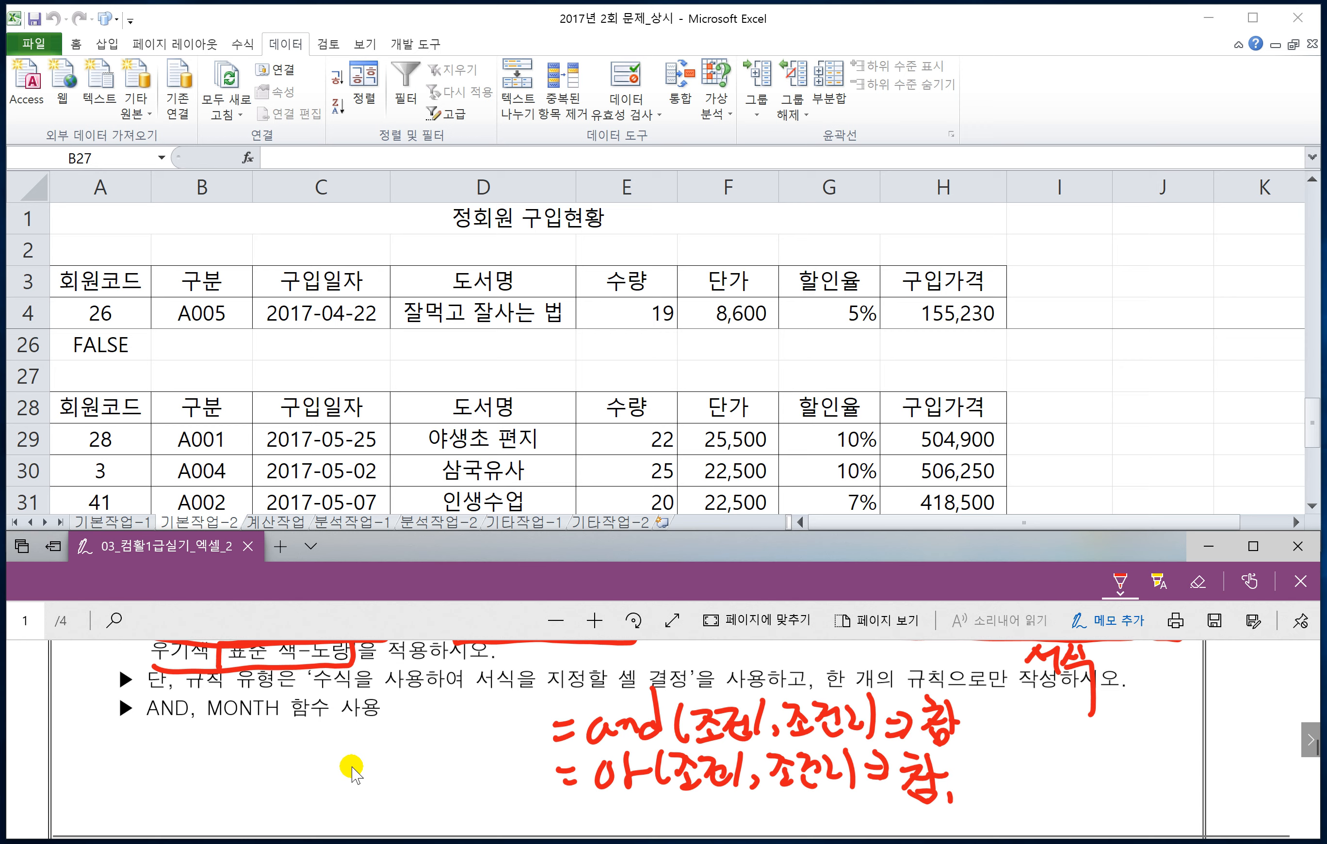
pyautogui.moveTo(176, 742); pyautogui.dragTo(183, 740)
pyautogui.moveTo(169, 756)
pyautogui.mouseDown()
pyautogui.moveTo(220, 743)
pyautogui.moveTo(234, 757)
pyautogui.mouseUp()
pyautogui.moveTo(246, 735); pyautogui.dragTo(246, 740)
pyautogui.moveTo(253, 740)
pyautogui.mouseDown()
pyautogui.moveTo(268, 755)
pyautogui.moveTo(306, 736)
pyautogui.moveTo(324, 749)
pyautogui.moveTo(373, 743)
pyautogui.mouseUp()
pyautogui.moveTo(361, 739)
pyautogui.mouseDown()
pyautogui.moveTo(380, 753)
pyautogui.moveTo(421, 750)
pyautogui.mouseUp()
pyautogui.moveTo(427, 735)
pyautogui.mouseDown()
pyautogui.moveTo(439, 733)
pyautogui.moveTo(435, 751)
pyautogui.moveTo(475, 721)
pyautogui.mouseUp()
pyautogui.moveTo(468, 716); pyautogui.dragTo(470, 744)
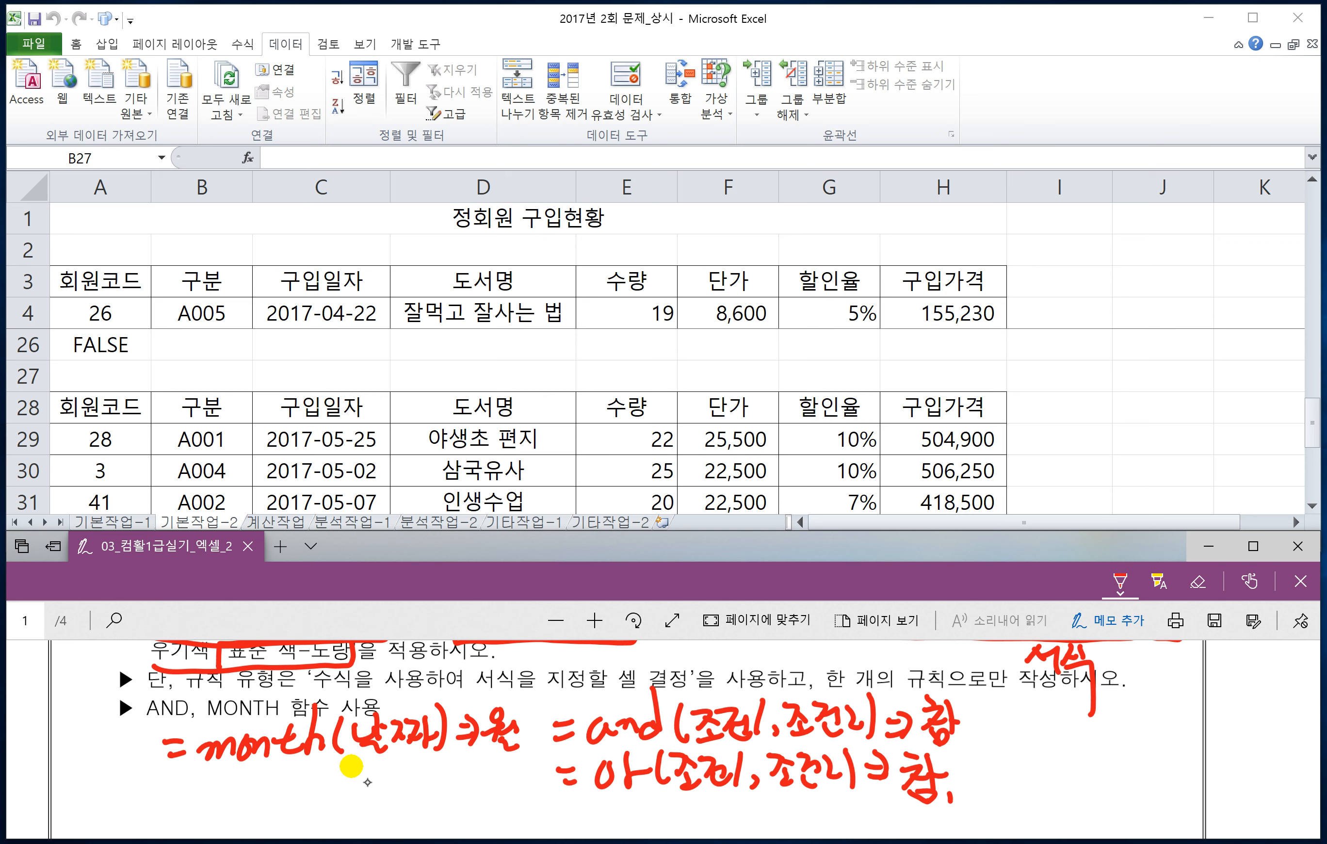
# Step: Handwrite the example =month("2019-4-11")⇒4 below the general MONTH note
pyautogui.moveTo(79, 800); pyautogui.dragTo(102, 791)
pyautogui.moveTo(106, 795)
pyautogui.mouseDown()
pyautogui.moveTo(130, 780)
pyautogui.moveTo(211, 786)
pyautogui.mouseUp()
pyautogui.moveTo(195, 769)
pyautogui.mouseDown()
pyautogui.moveTo(193, 798)
pyautogui.moveTo(229, 798)
pyautogui.mouseUp()
pyautogui.moveTo(246, 764)
pyautogui.mouseDown()
pyautogui.moveTo(236, 798)
pyautogui.moveTo(290, 794)
pyautogui.mouseUp()
pyautogui.moveTo(305, 775)
pyautogui.mouseDown()
pyautogui.moveTo(295, 796)
pyautogui.moveTo(313, 797)
pyautogui.mouseUp()
pyautogui.moveTo(341, 768)
pyautogui.mouseDown()
pyautogui.moveTo(329, 783)
pyautogui.moveTo(397, 781)
pyautogui.moveTo(381, 802)
pyautogui.mouseUp()
pyautogui.moveTo(399, 784); pyautogui.dragTo(424, 792)
pyautogui.moveTo(436, 768)
pyautogui.mouseDown()
pyautogui.moveTo(433, 796)
pyautogui.moveTo(461, 803)
pyautogui.mouseUp()
pyautogui.moveTo(473, 768); pyautogui.dragTo(492, 783)
pyautogui.moveTo(482, 759)
pyautogui.mouseDown()
pyautogui.moveTo(479, 796)
pyautogui.moveTo(538, 781)
pyautogui.moveTo(519, 804)
pyautogui.mouseUp()
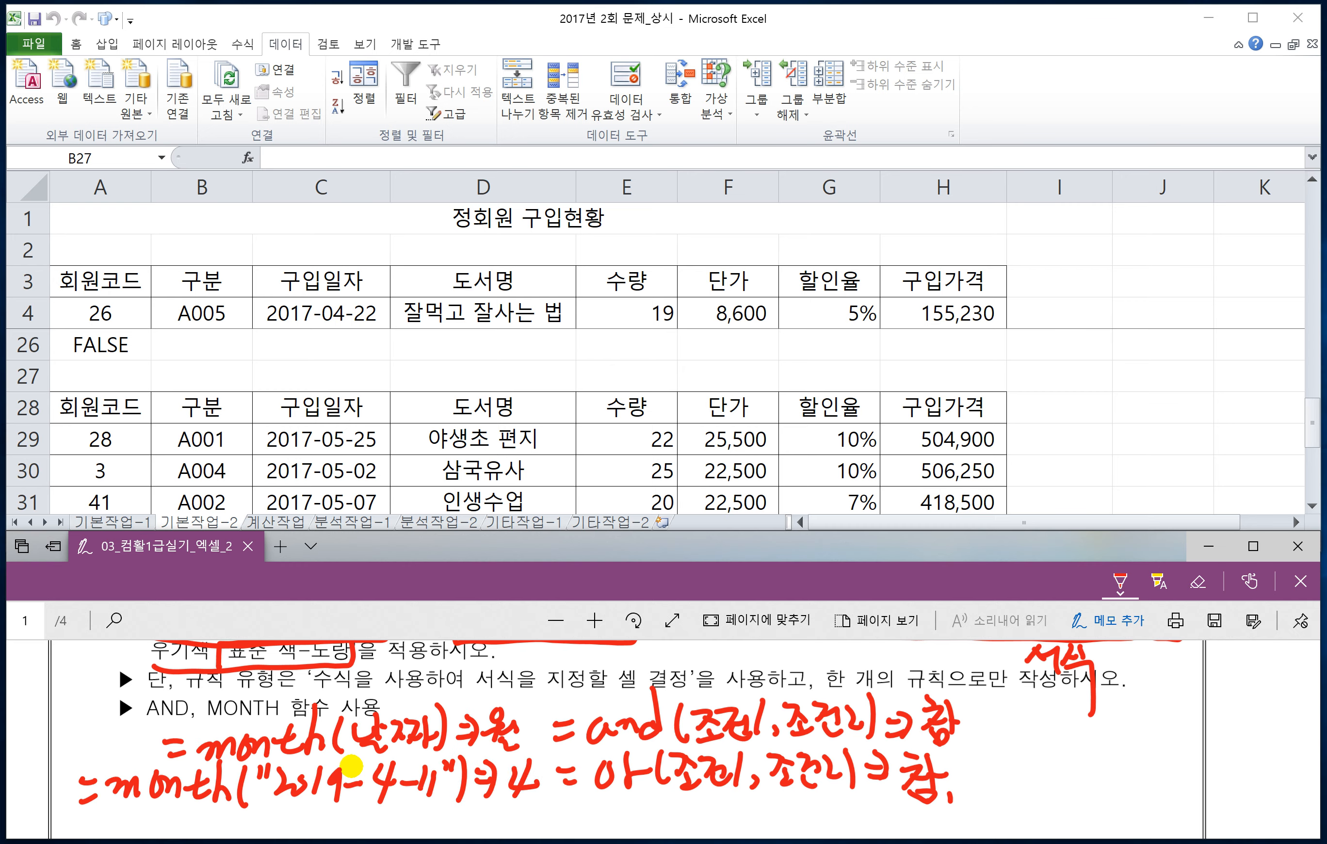
# Step: Change the handwritten date example to the year function with the result 2019
pyautogui.scroll(-1, 351, 768)
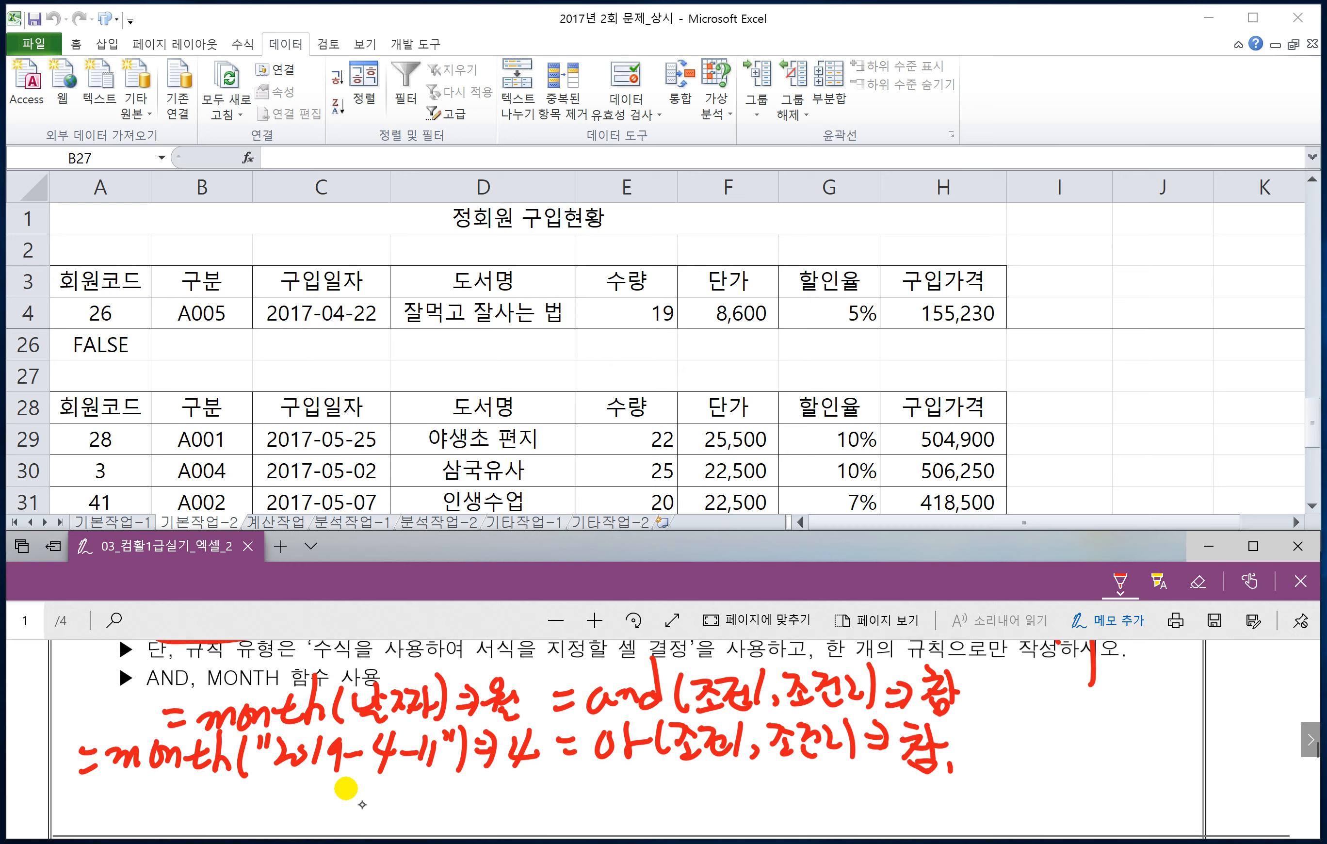
pyautogui.moveTo(225, 757)
pyautogui.mouseDown()
pyautogui.moveTo(115, 757)
pyautogui.moveTo(142, 753)
pyautogui.mouseUp()
pyautogui.moveTo(146, 731); pyautogui.dragTo(98, 801)
pyautogui.moveTo(156, 758); pyautogui.dragTo(187, 772)
pyautogui.moveTo(189, 746)
pyautogui.mouseDown()
pyautogui.moveTo(204, 773)
pyautogui.moveTo(223, 754)
pyautogui.mouseUp()
pyautogui.moveTo(529, 733)
pyautogui.mouseDown()
pyautogui.moveTo(513, 764)
pyautogui.moveTo(522, 736)
pyautogui.mouseUp()
pyautogui.moveTo(530, 732); pyautogui.dragTo(539, 774)
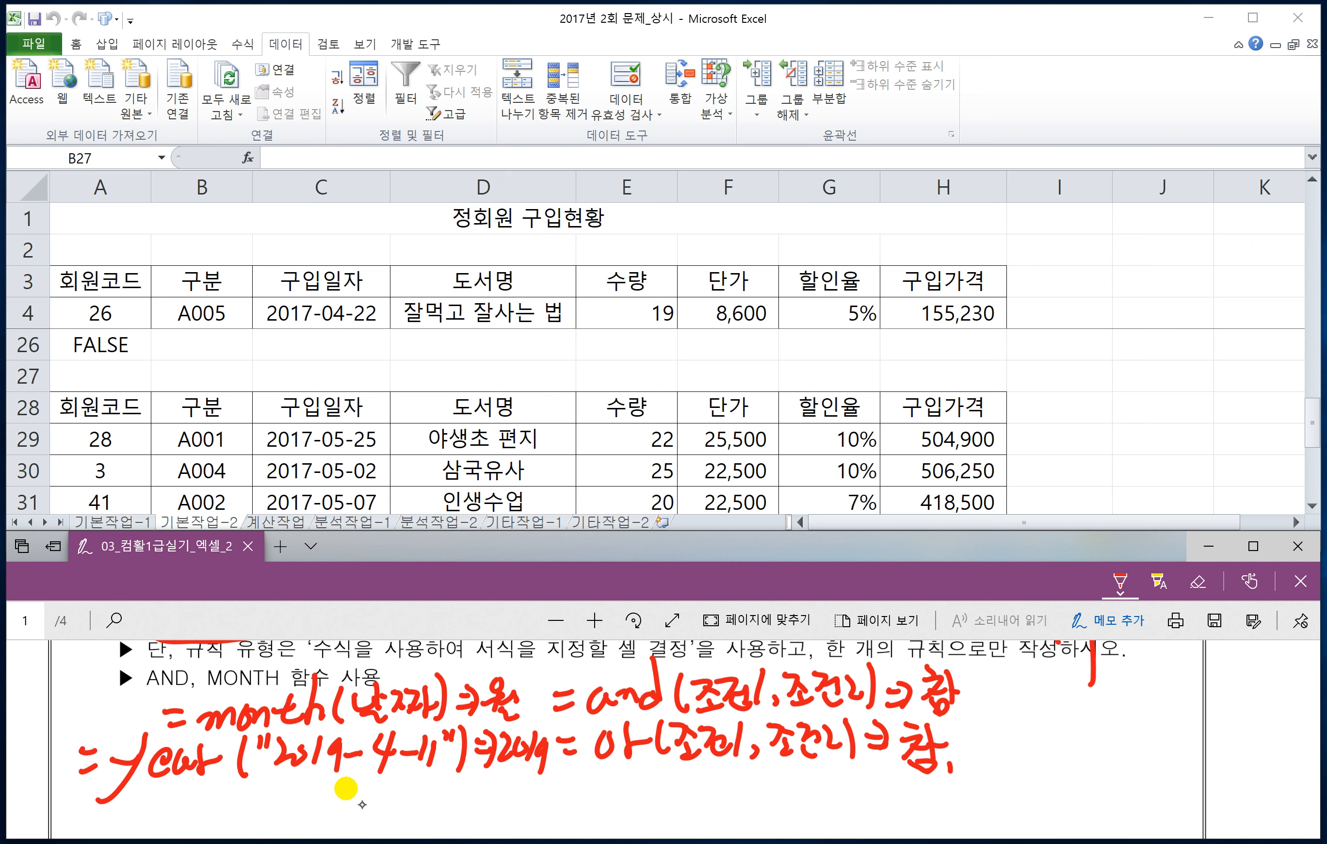
# Step: Change the handwritten date example to the Day function with the result 11
pyautogui.moveTo(115, 788)
pyautogui.mouseDown()
pyautogui.moveTo(140, 752)
pyautogui.moveTo(167, 764)
pyautogui.moveTo(122, 759)
pyautogui.moveTo(116, 791)
pyautogui.mouseUp()
pyautogui.moveTo(109, 763); pyautogui.dragTo(161, 788)
pyautogui.moveTo(192, 747)
pyautogui.mouseDown()
pyautogui.moveTo(167, 810)
pyautogui.moveTo(128, 819)
pyautogui.mouseUp()
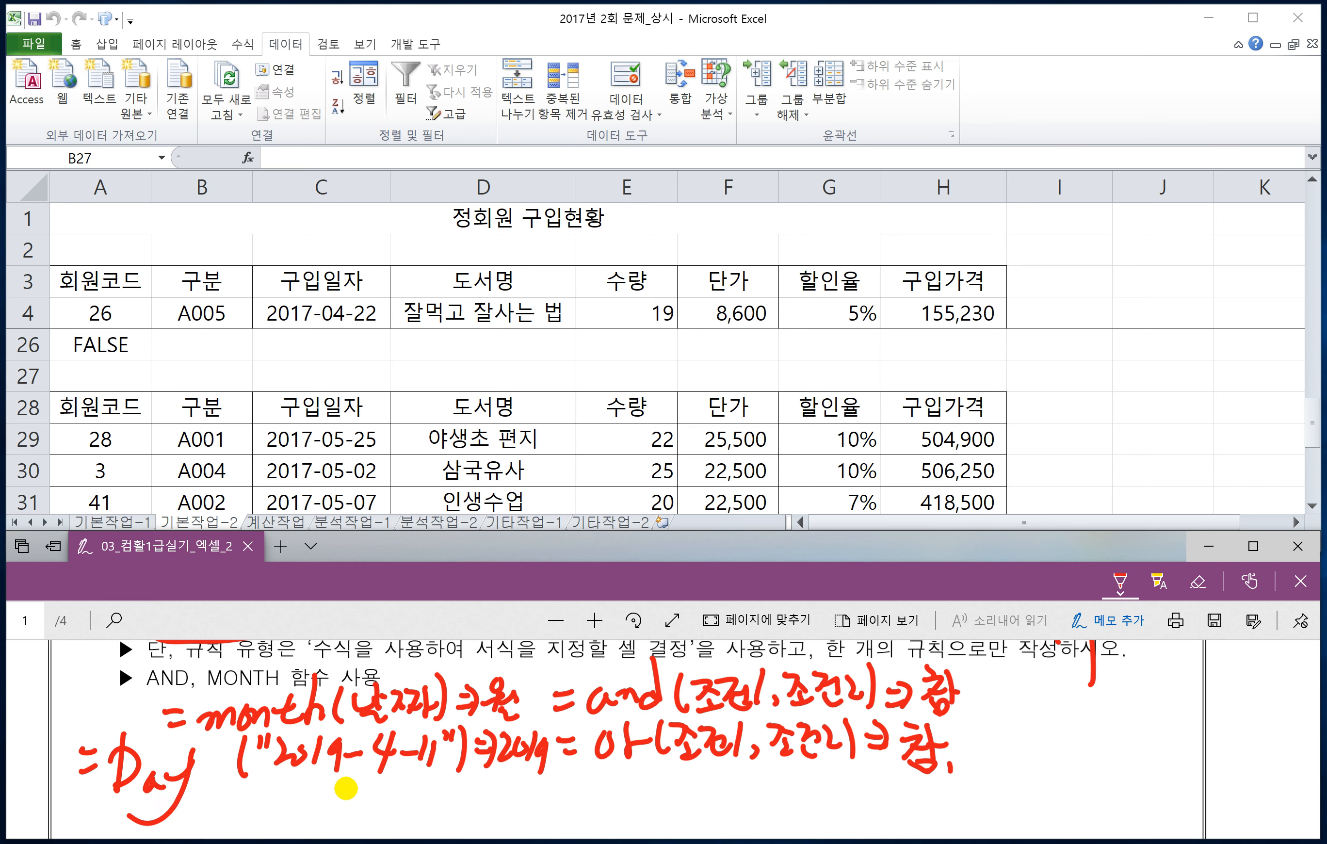
pyautogui.moveTo(517, 736)
pyautogui.mouseDown()
pyautogui.moveTo(534, 754)
pyautogui.moveTo(504, 746)
pyautogui.moveTo(514, 768)
pyautogui.mouseUp()
pyautogui.moveTo(534, 737); pyautogui.dragTo(529, 772)
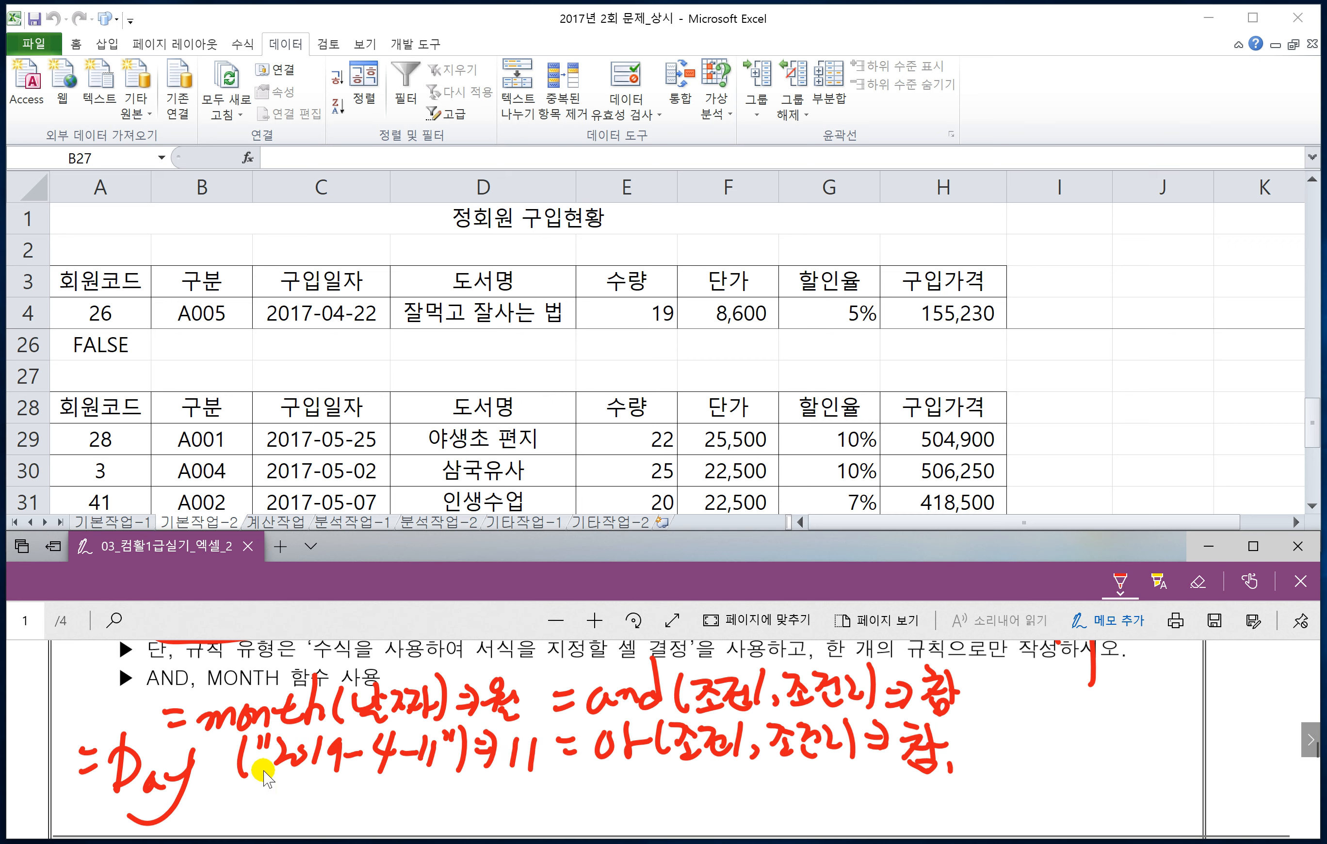
# Step: Switch to the Excel workbook and select the range A4:H23 on sheet 기본작업-2
pyautogui.scroll(3, 301, 633)
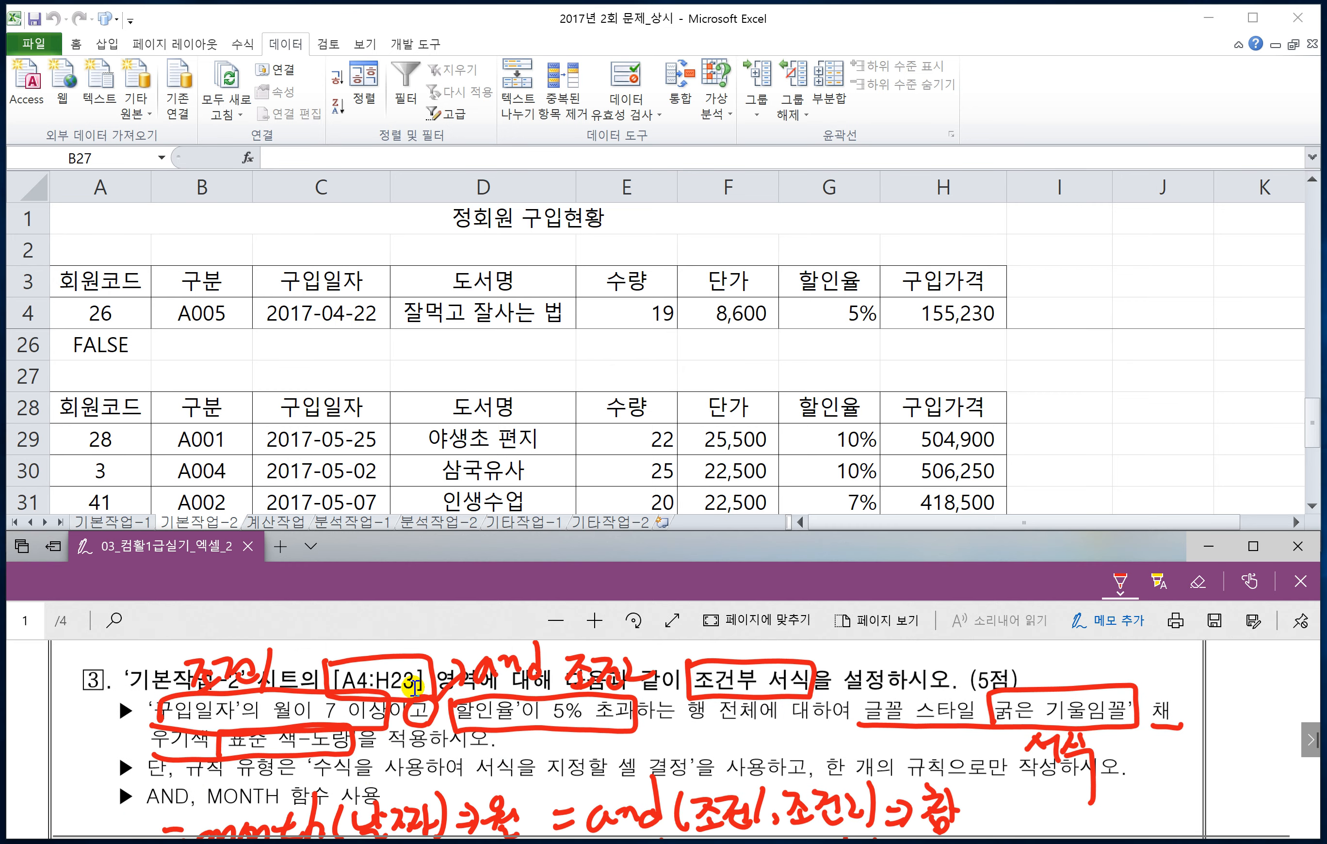
pyautogui.click(101, 313)
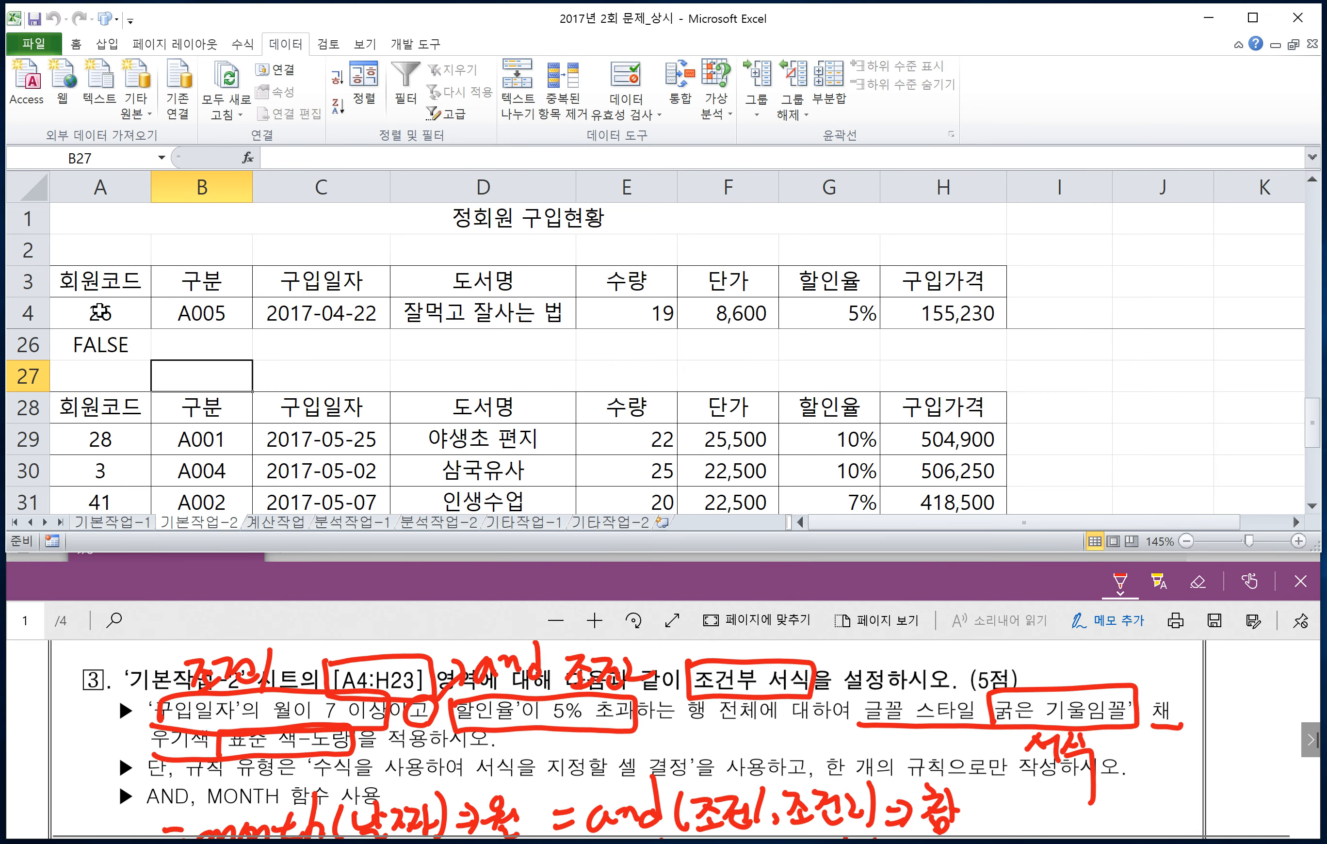
pyautogui.click(100, 312)
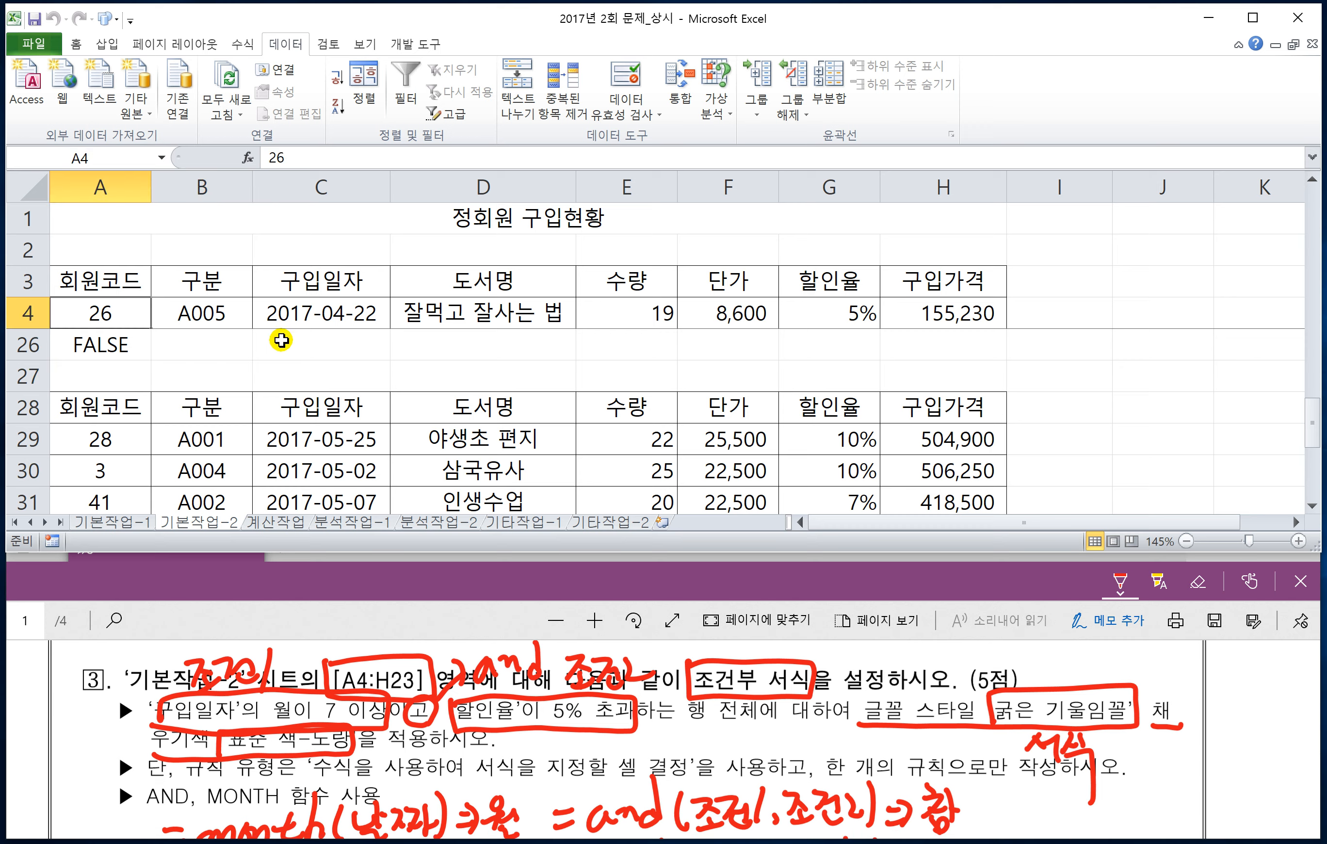
pyautogui.hotkey('ctrl', 'shift', 'Right')
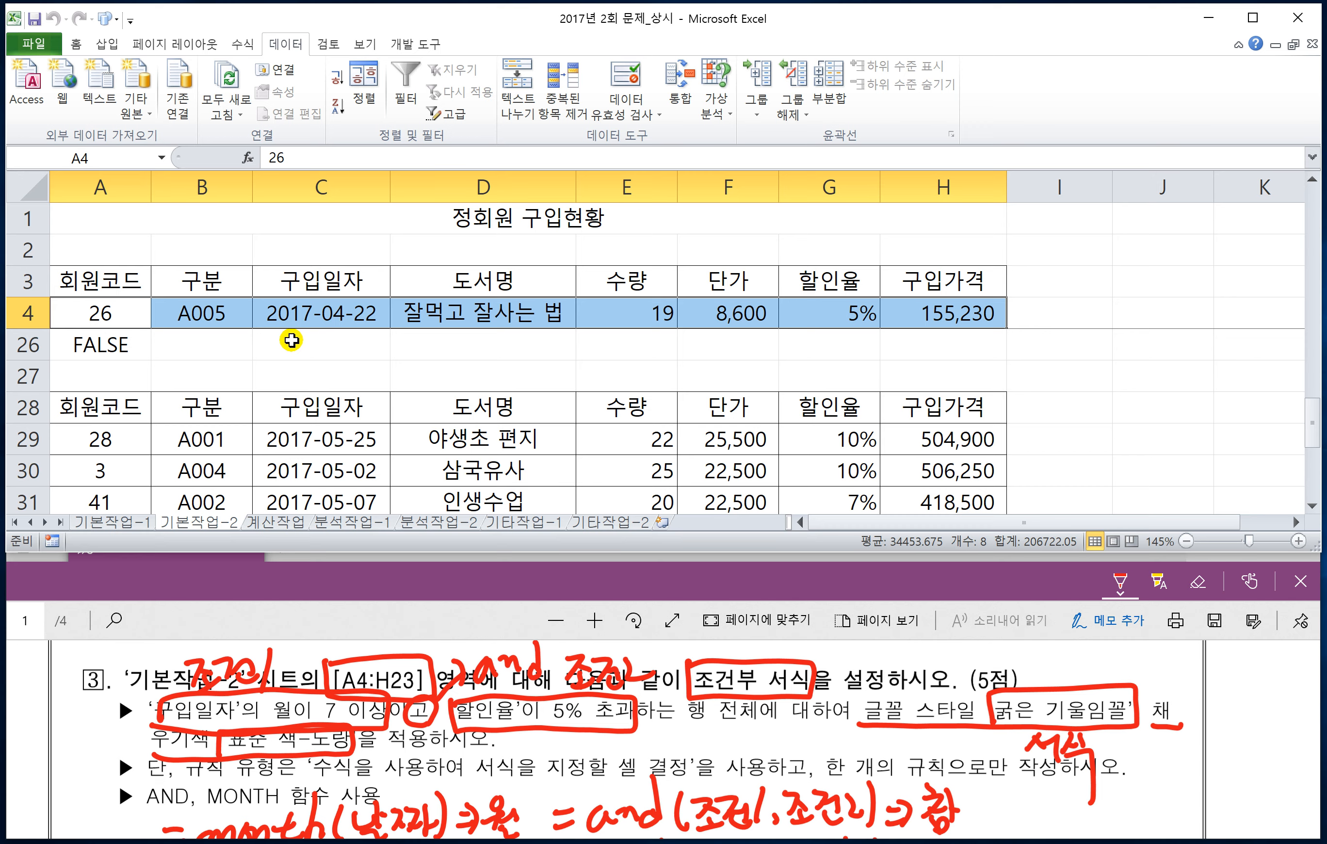
pyautogui.scroll(1, 301, 340)
pyautogui.hotkey('ctrl', 'shift', 'Down')
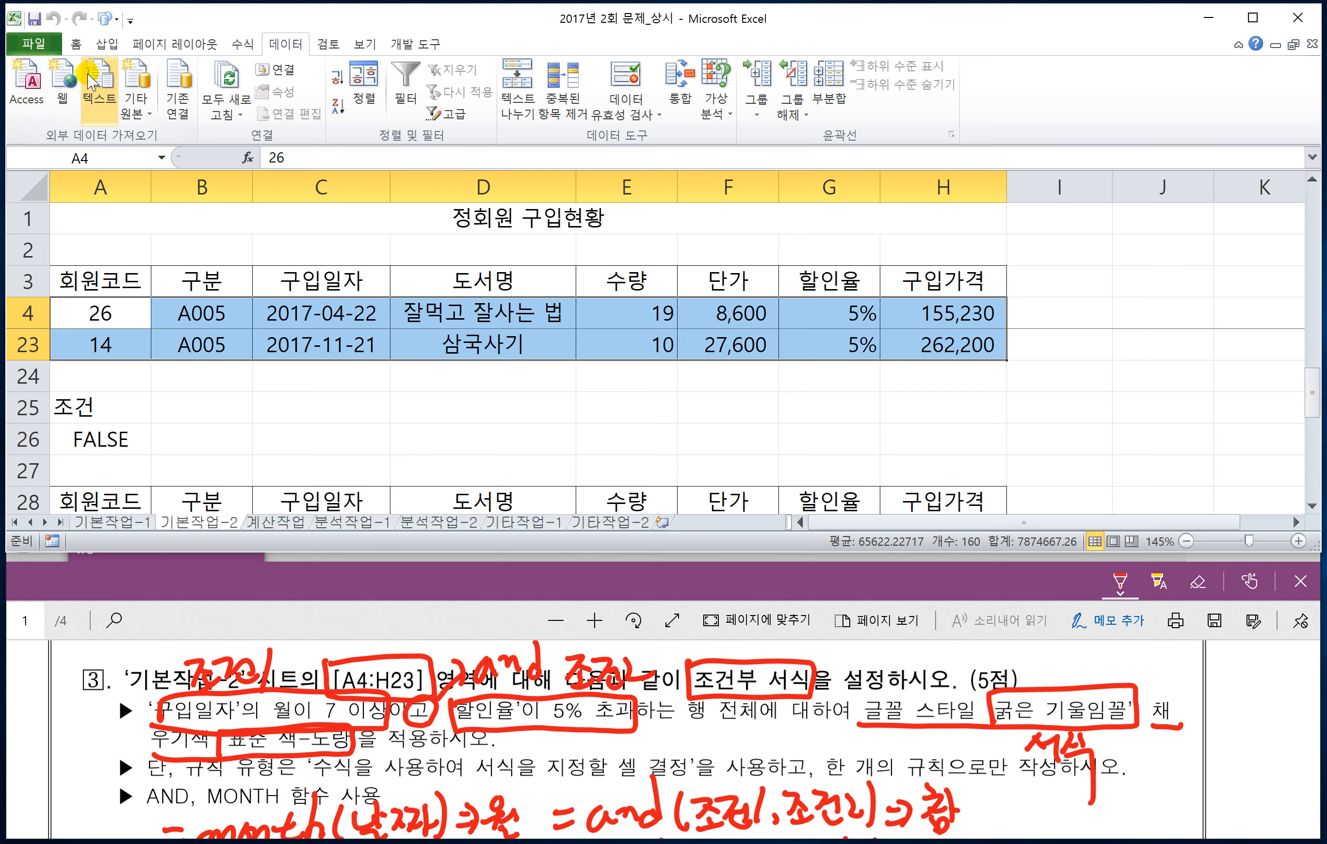
# Step: Start a new conditional formatting rule for the selected range with the type 수식을 사용하여 서식을 지정할 셀 결정
pyautogui.click(76, 44)
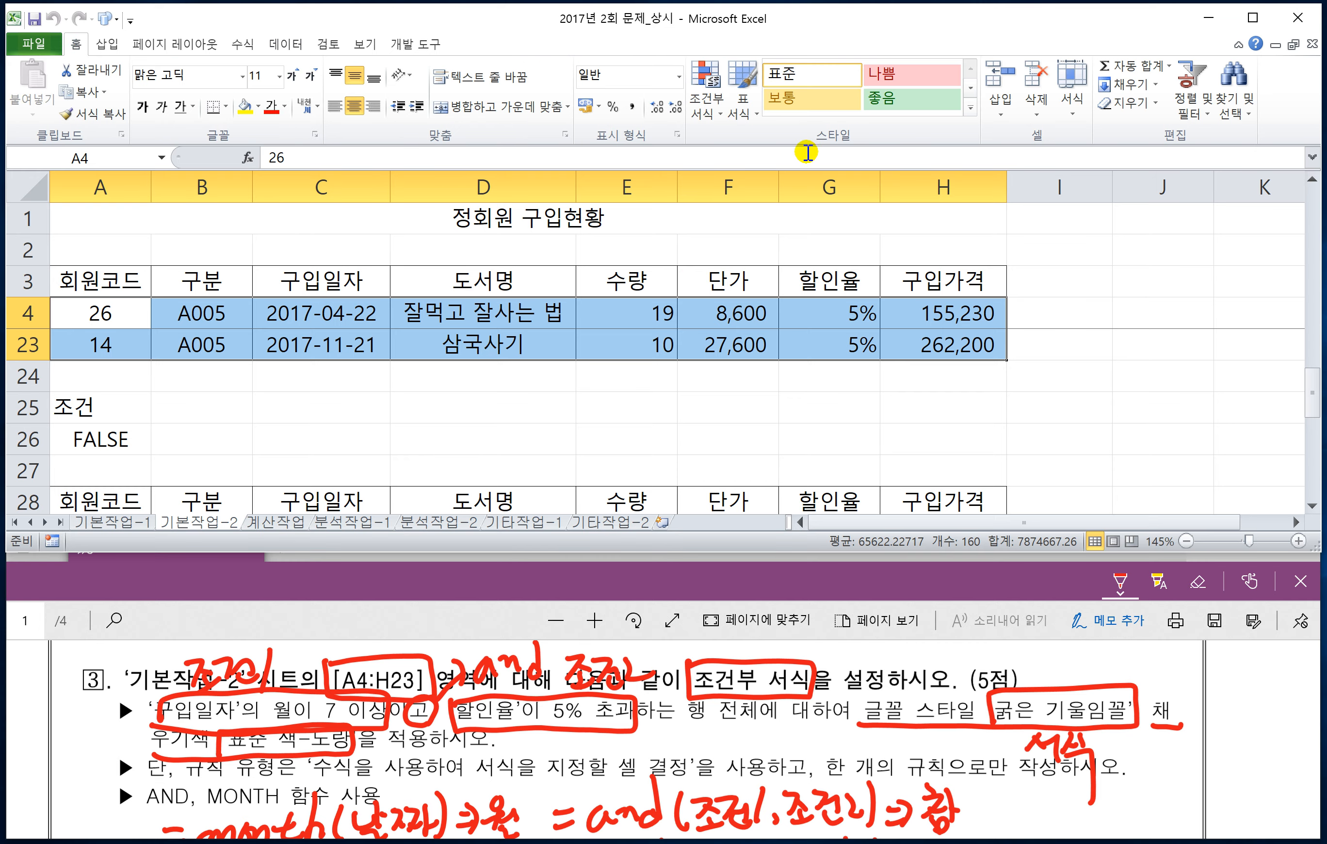
pyautogui.click(704, 113)
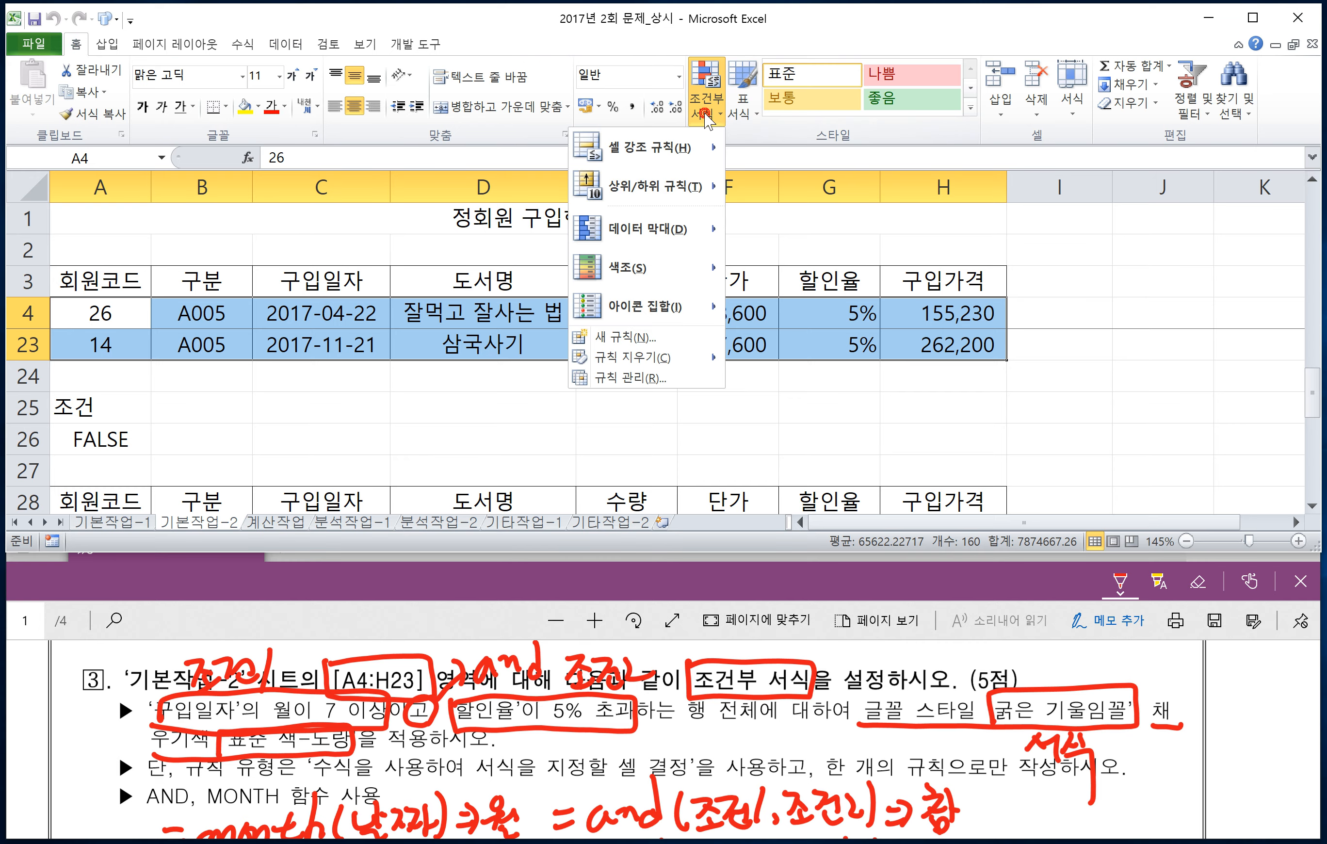
pyautogui.click(636, 378)
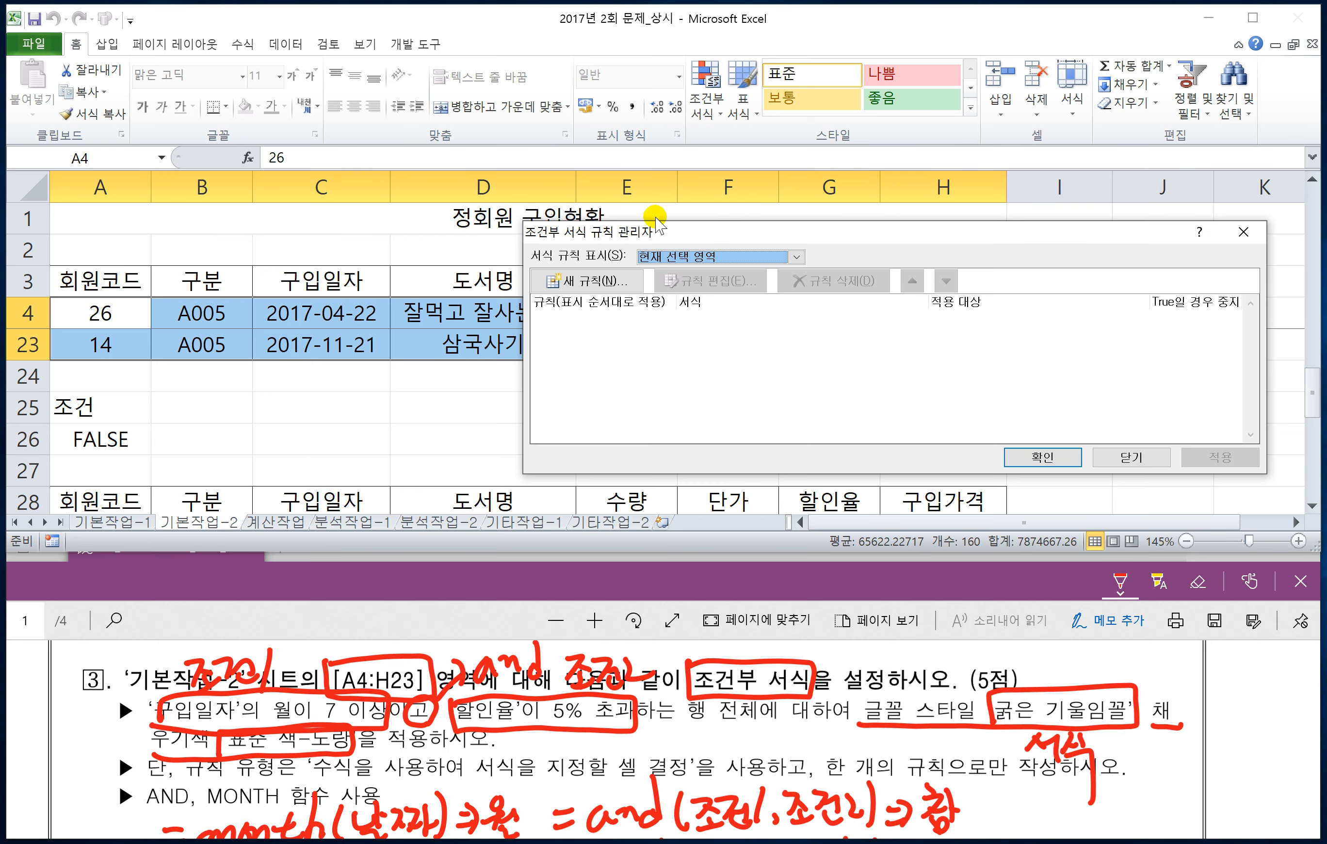
pyautogui.moveTo(656, 220); pyautogui.dragTo(490, 262)
pyautogui.moveTo(354, 350); pyautogui.dragTo(343, 357)
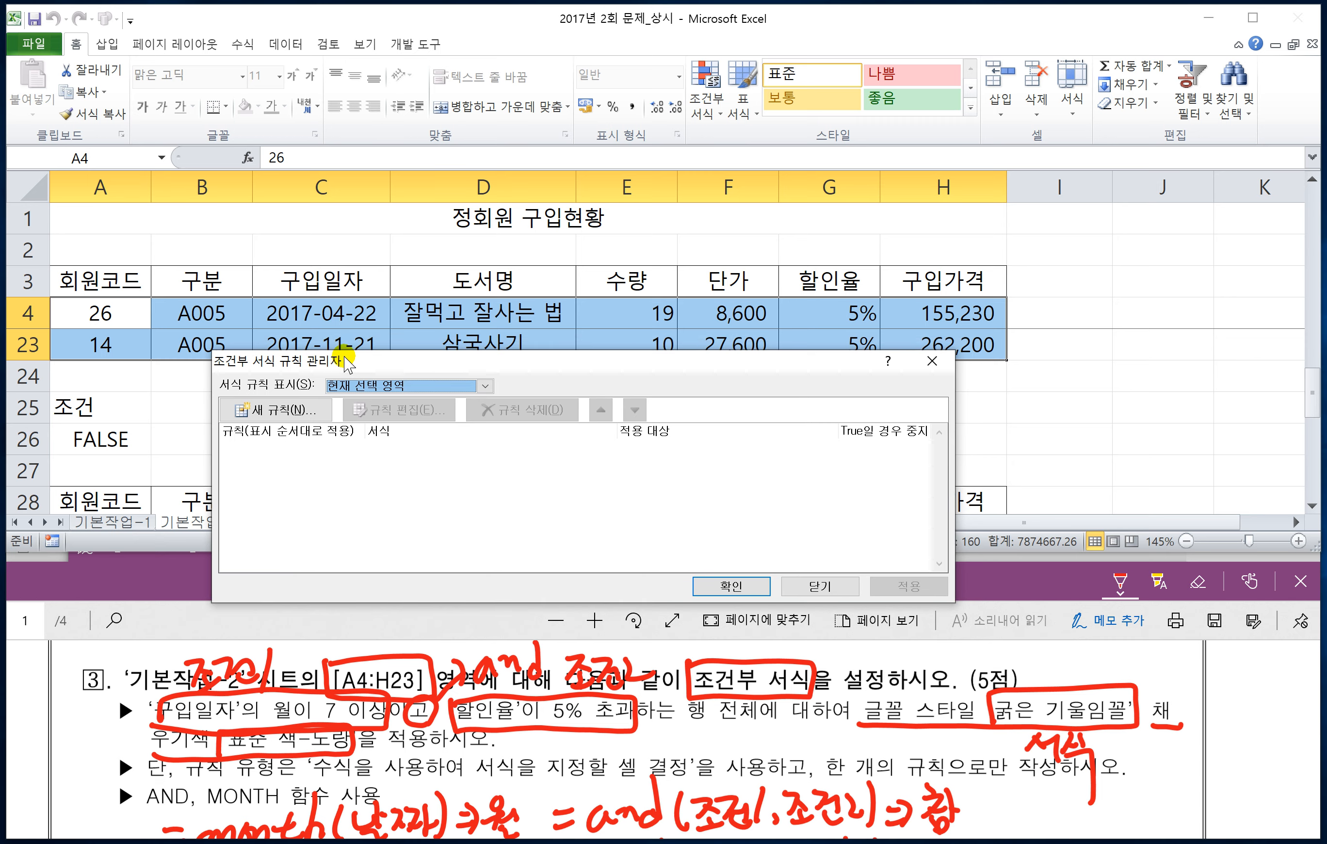
pyautogui.click(266, 411)
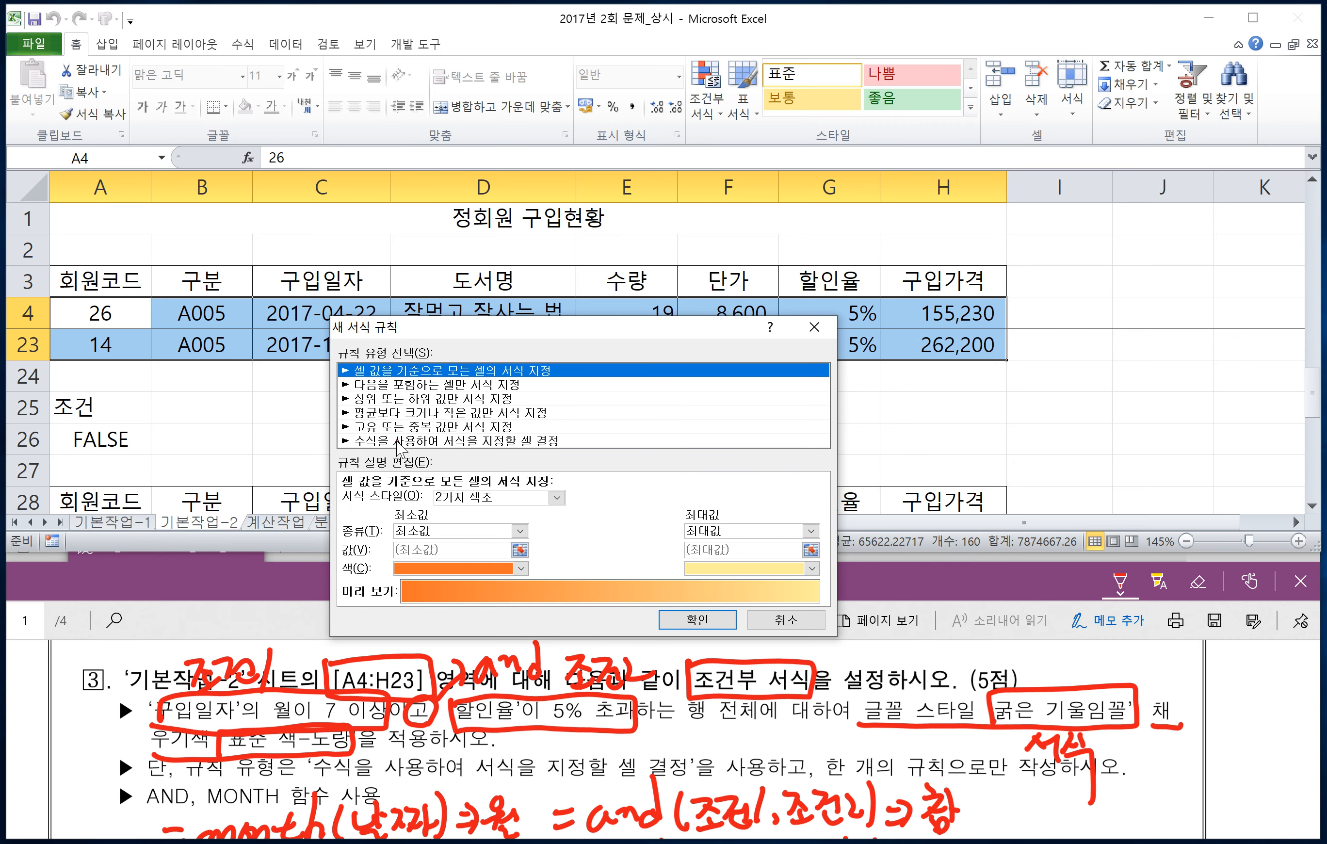
pyautogui.click(398, 441)
# Step: Begin the rule formula with =AND(MONTH($C4)>=7, keeping only column C absolute in the purchase date reference
pyautogui.moveTo(530, 333); pyautogui.dragTo(555, 335)
pyautogui.click(384, 496)
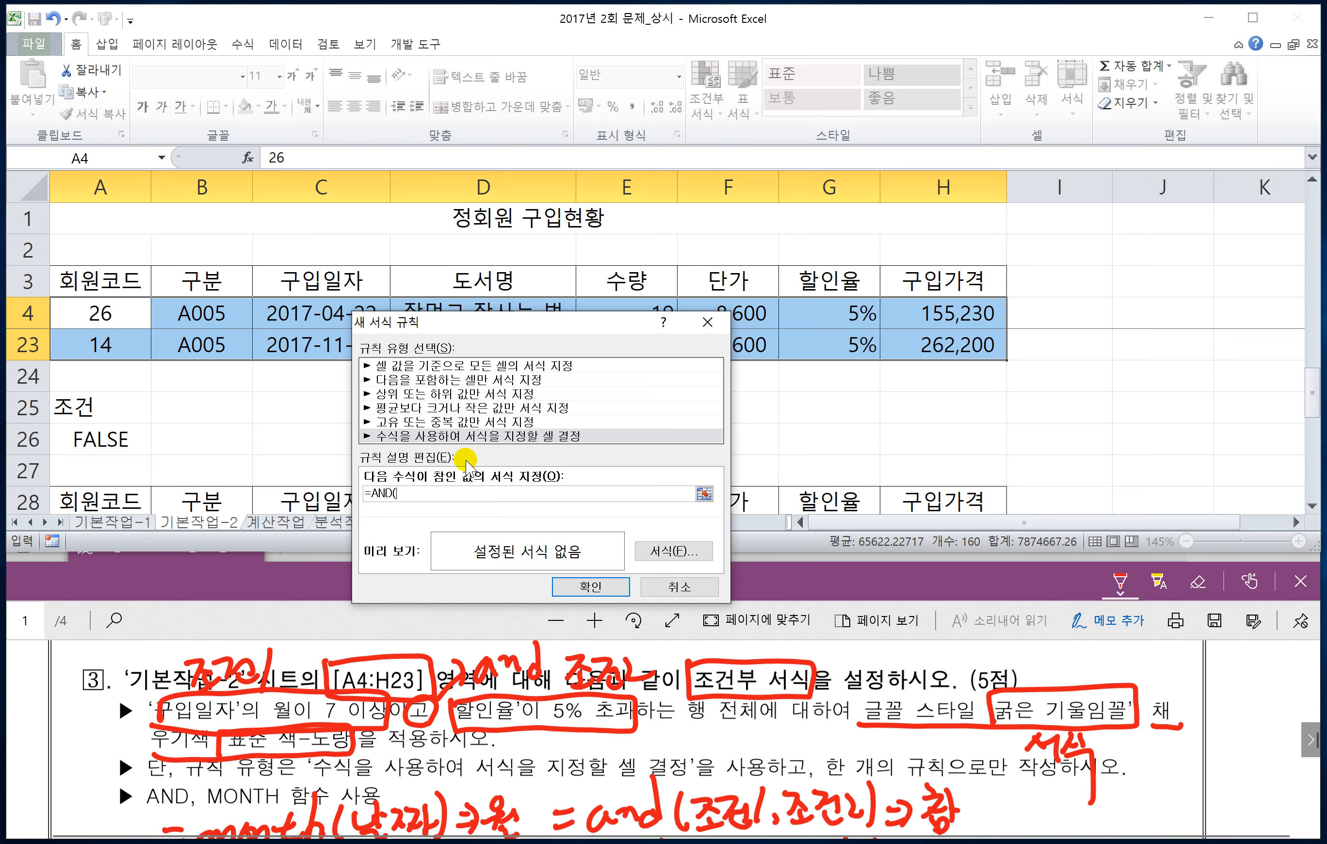
pyautogui.write('NTH(')
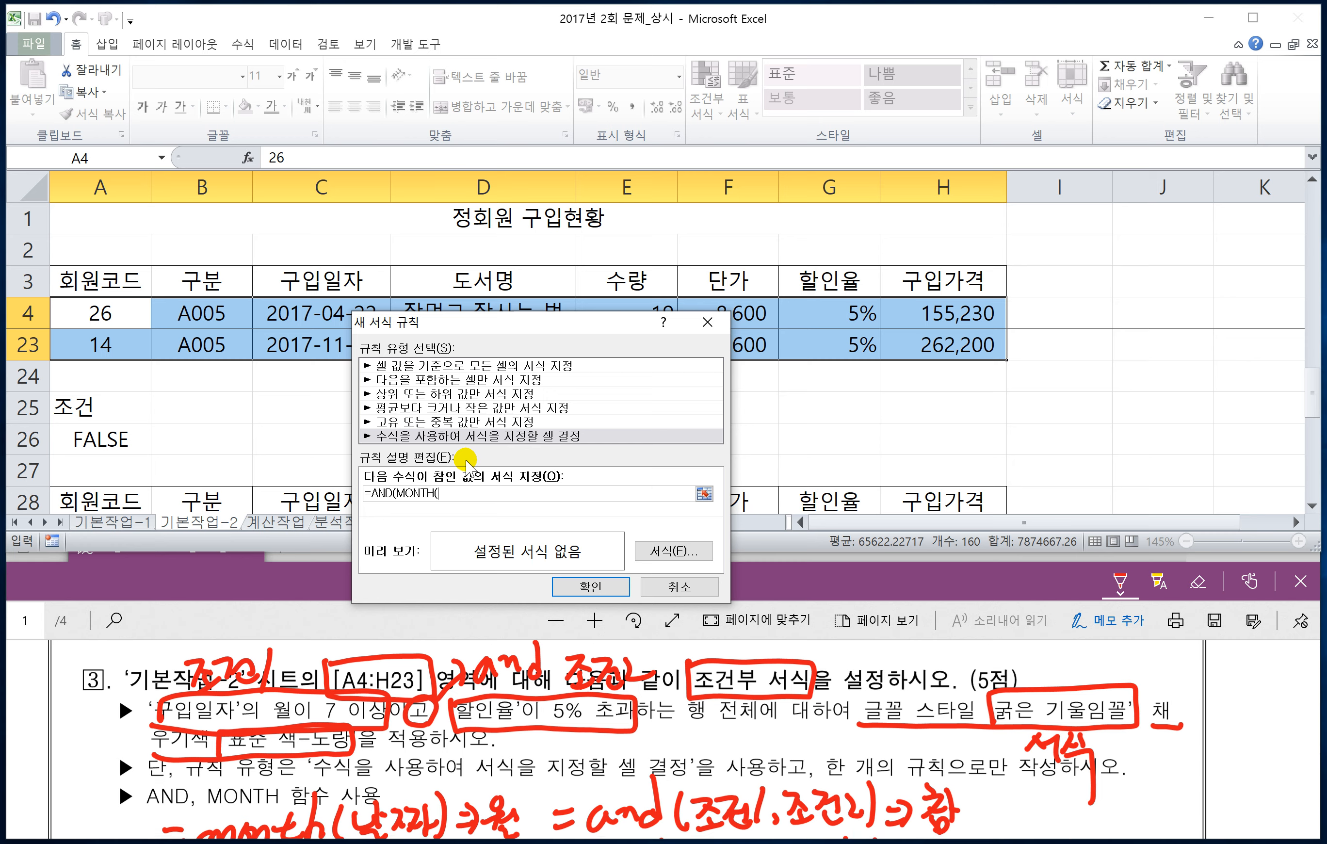
pyautogui.click(297, 314)
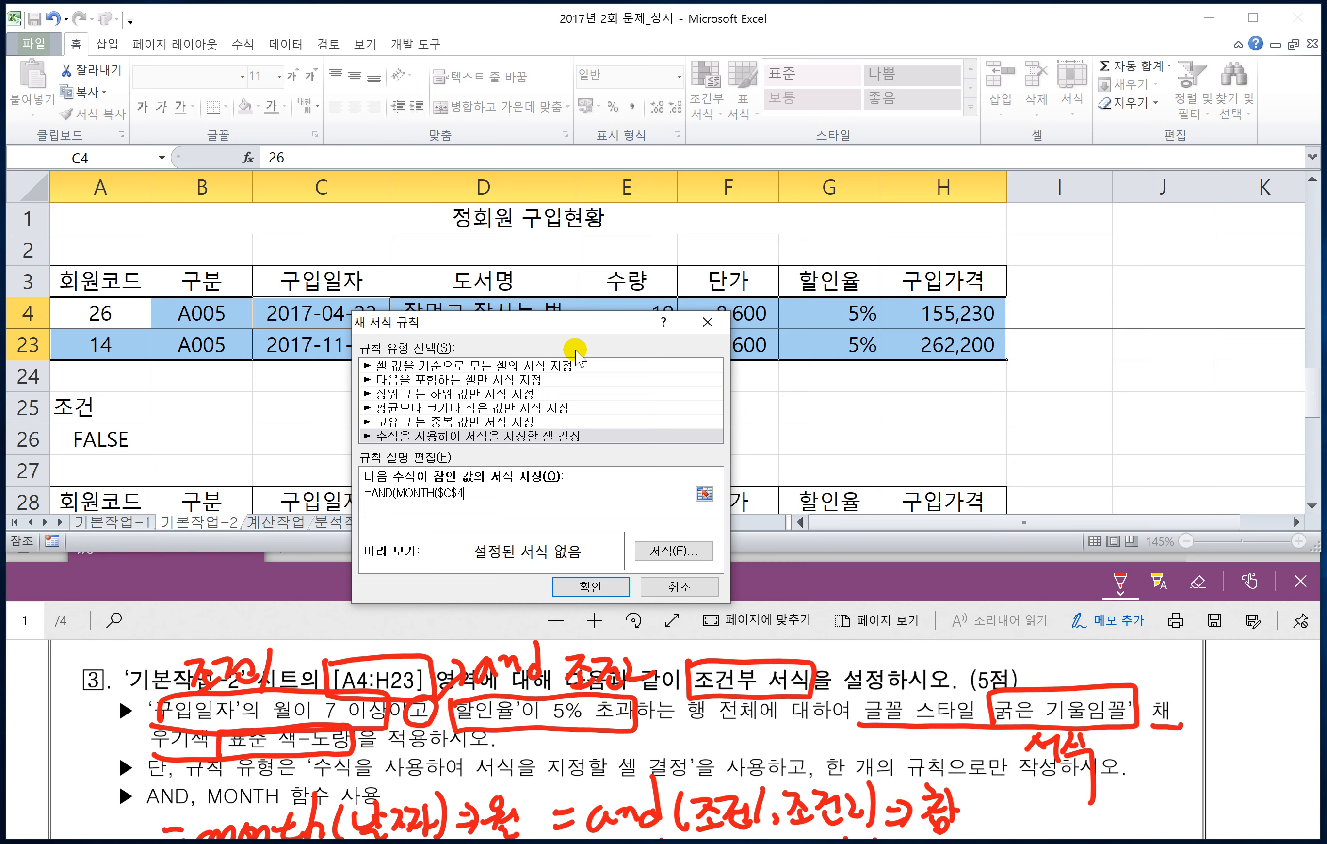
pyautogui.press('F4')
pyautogui.write(')>=7,')
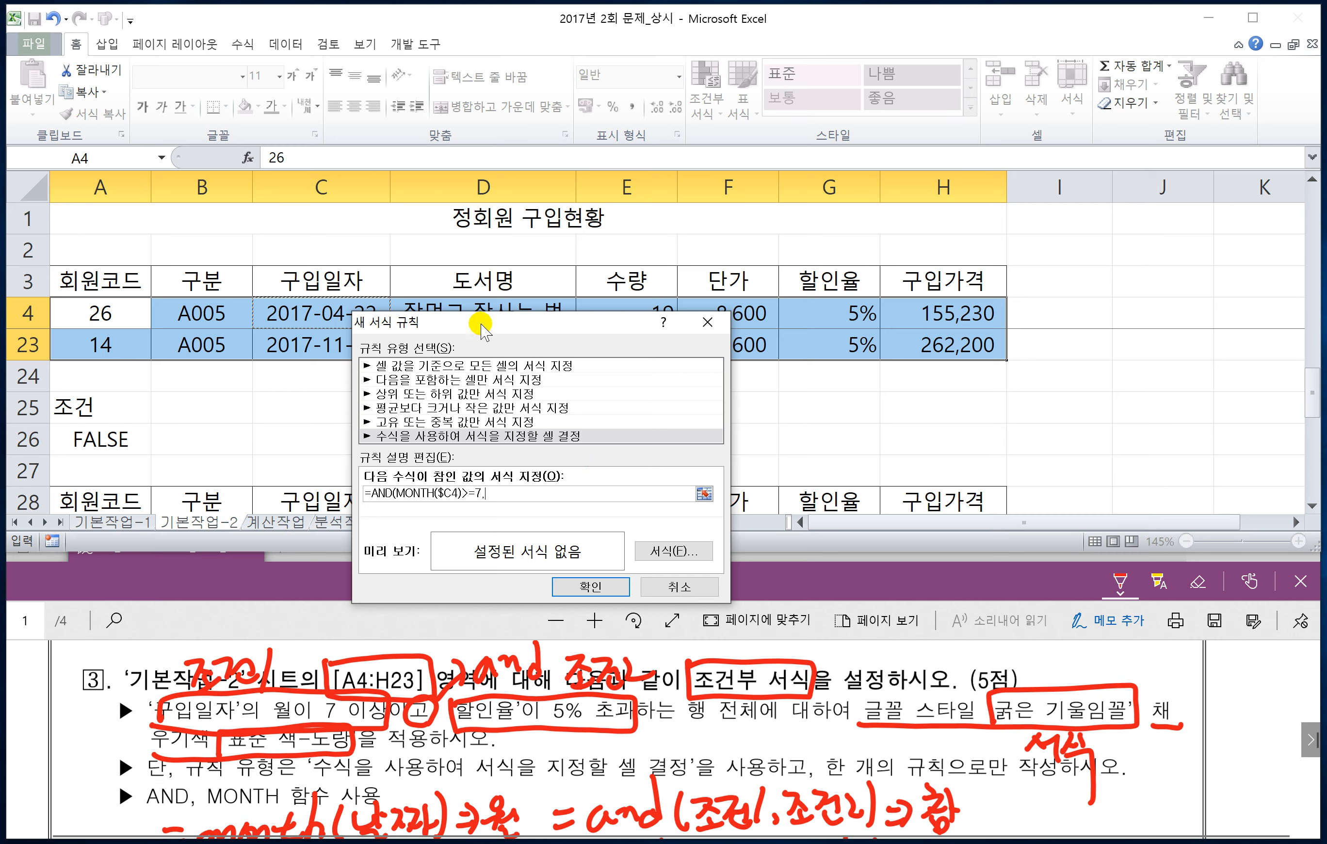
# Step: Complete the rule formula with the discount rate condition $G4>5%, keeping only column G absolute, and close the AND function
pyautogui.moveTo(489, 324); pyautogui.dragTo(417, 333)
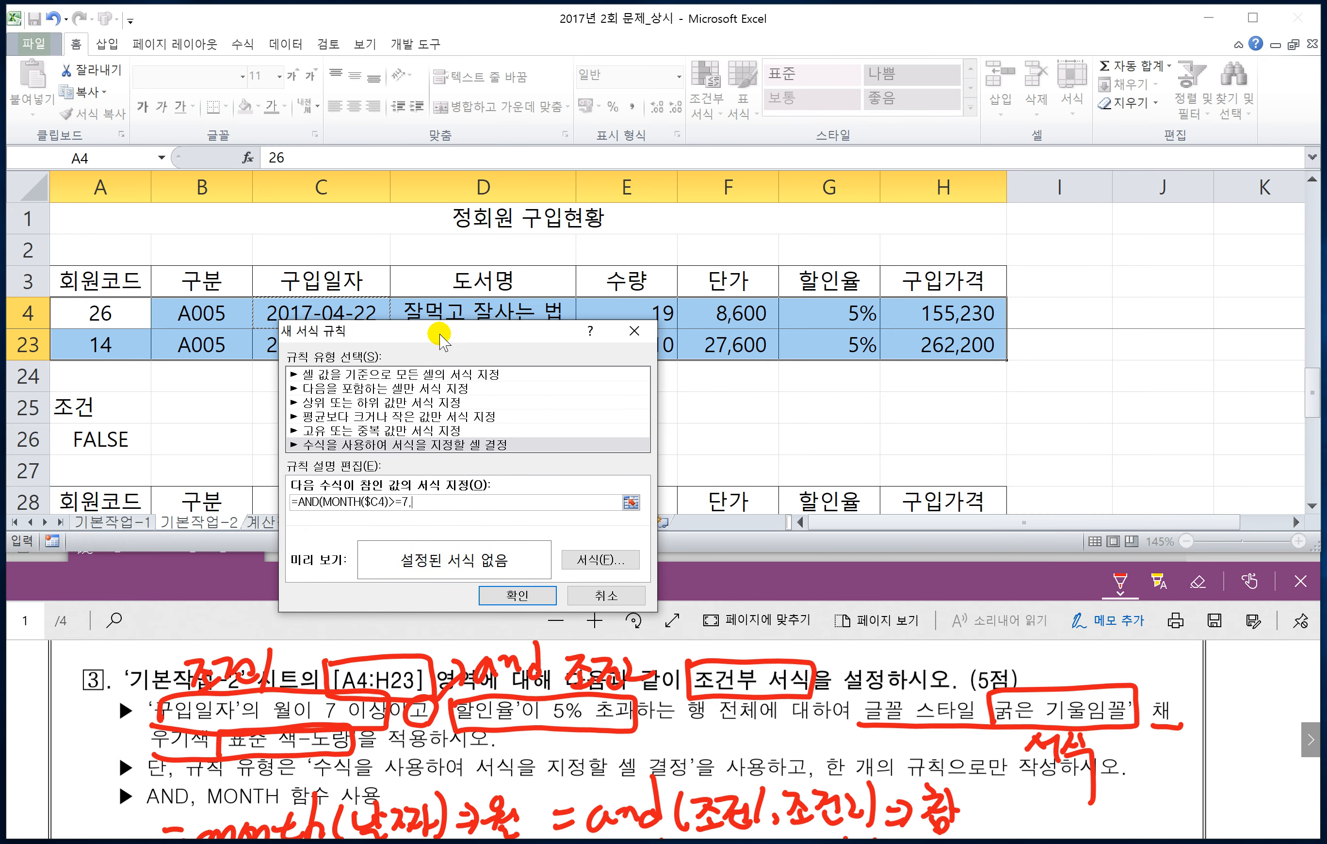
pyautogui.click(832, 315)
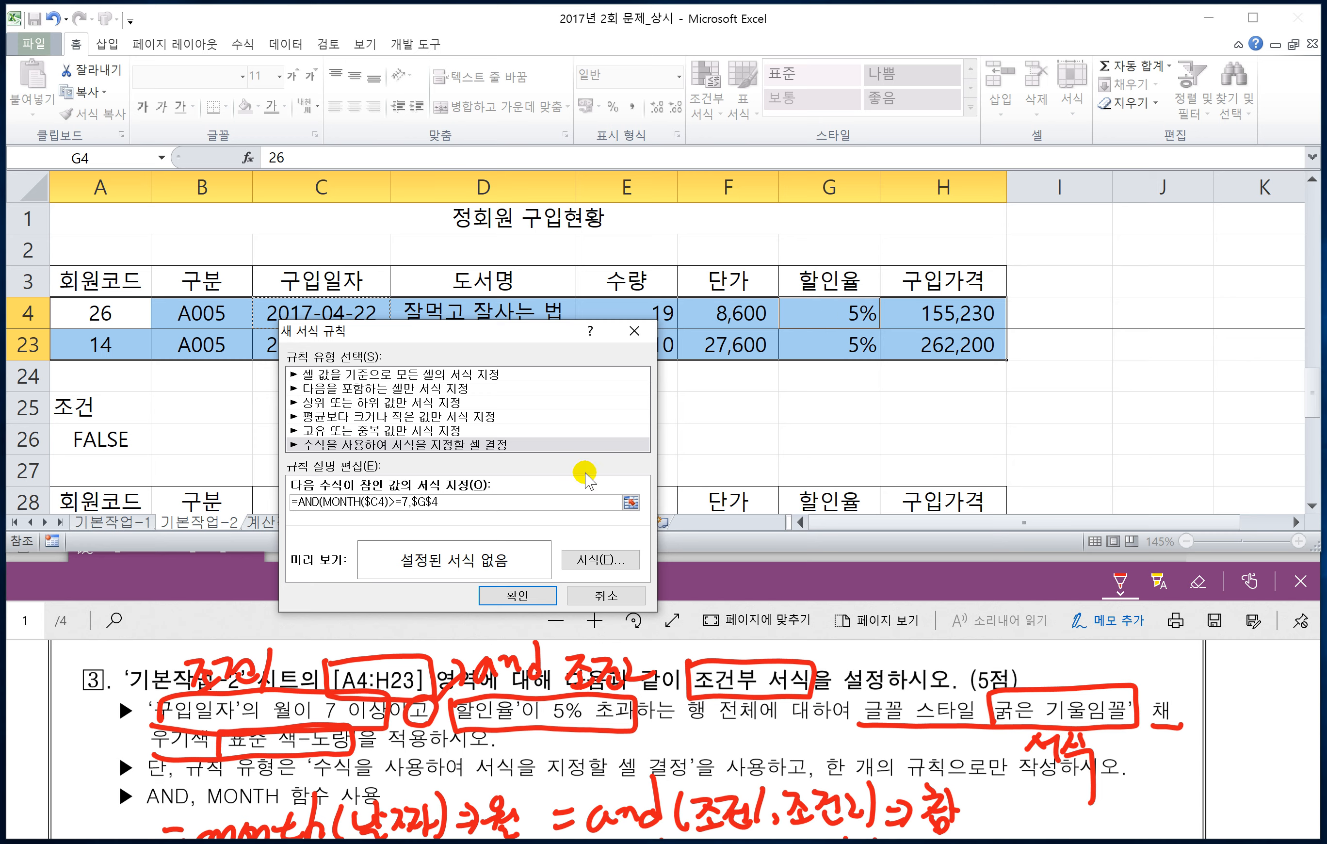
pyautogui.press('F4')
pyautogui.press('F4')
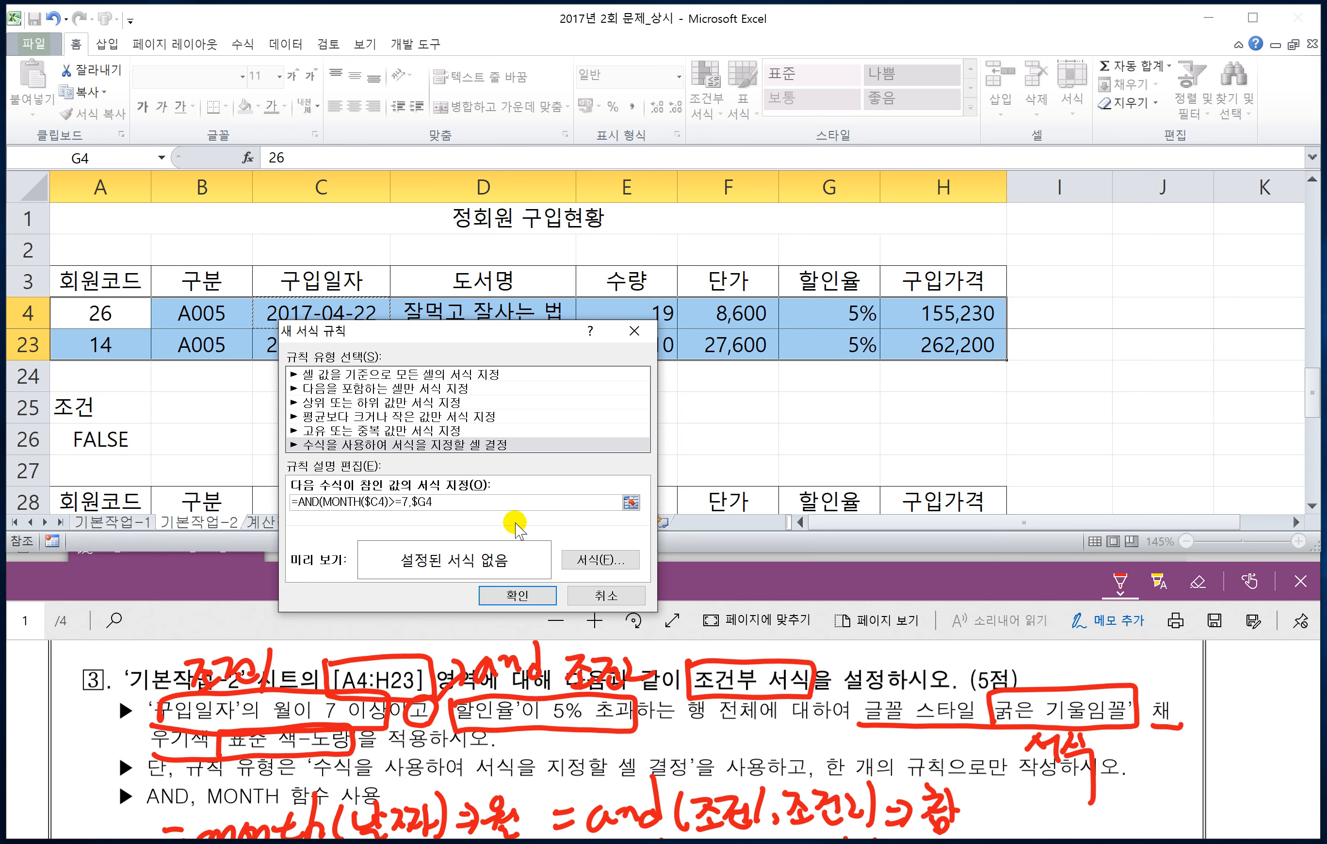
pyautogui.write('>5%')
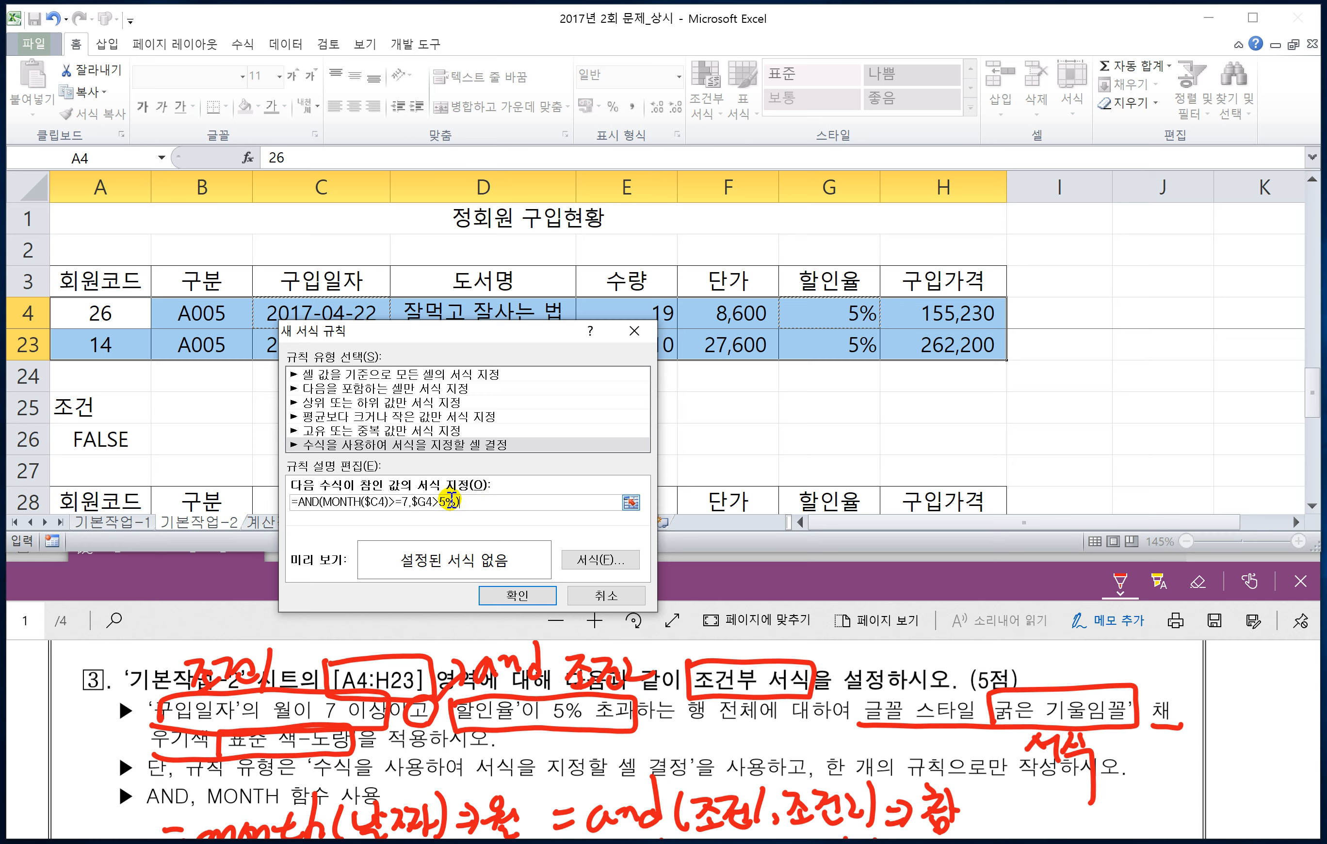
pyautogui.press('super+plus')
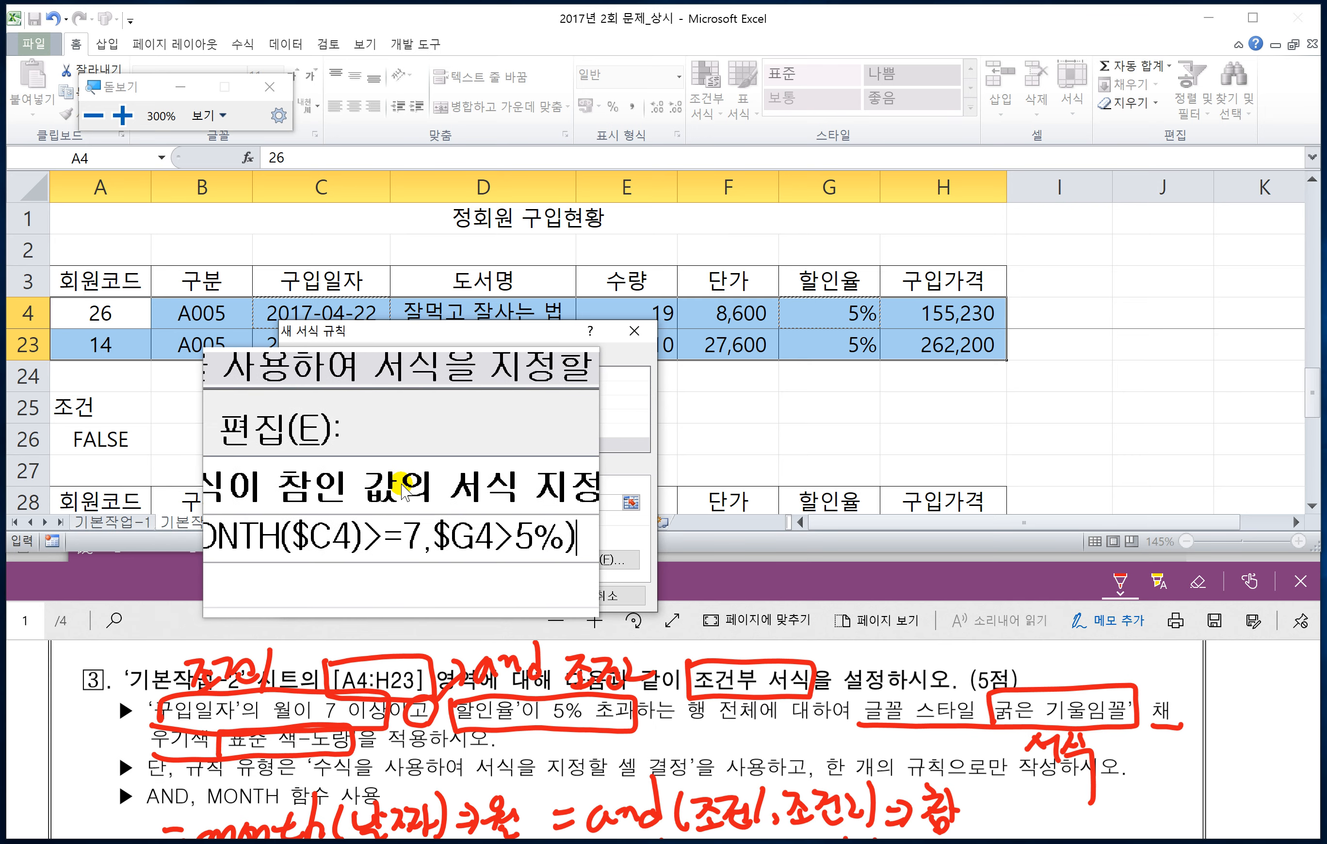
pyautogui.press('super+Escape')
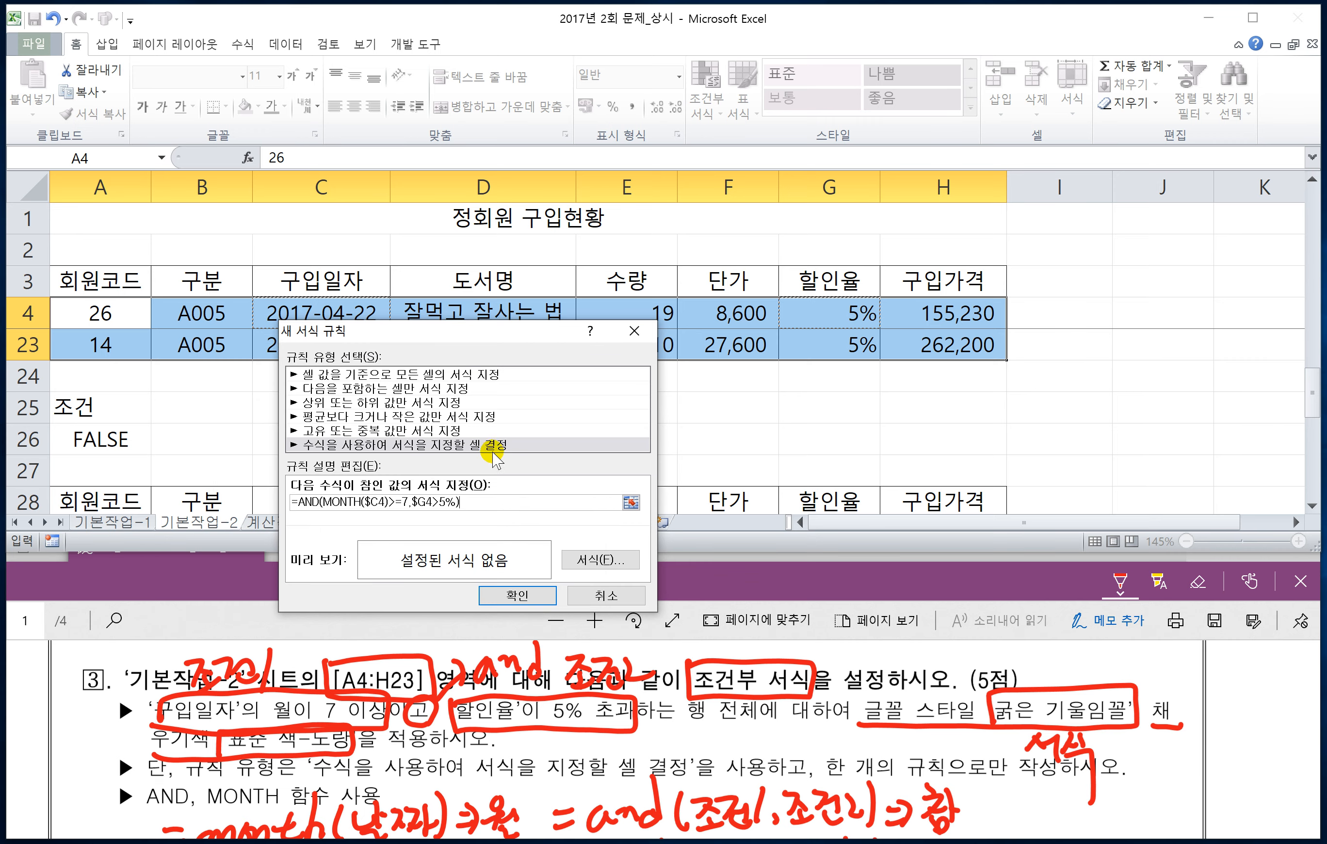
# Step: Give the rule the font style 굵은 기울임꼴 and a standard yellow fill, and apply it to A4:H23
pyautogui.moveTo(475, 332); pyautogui.dragTo(526, 254)
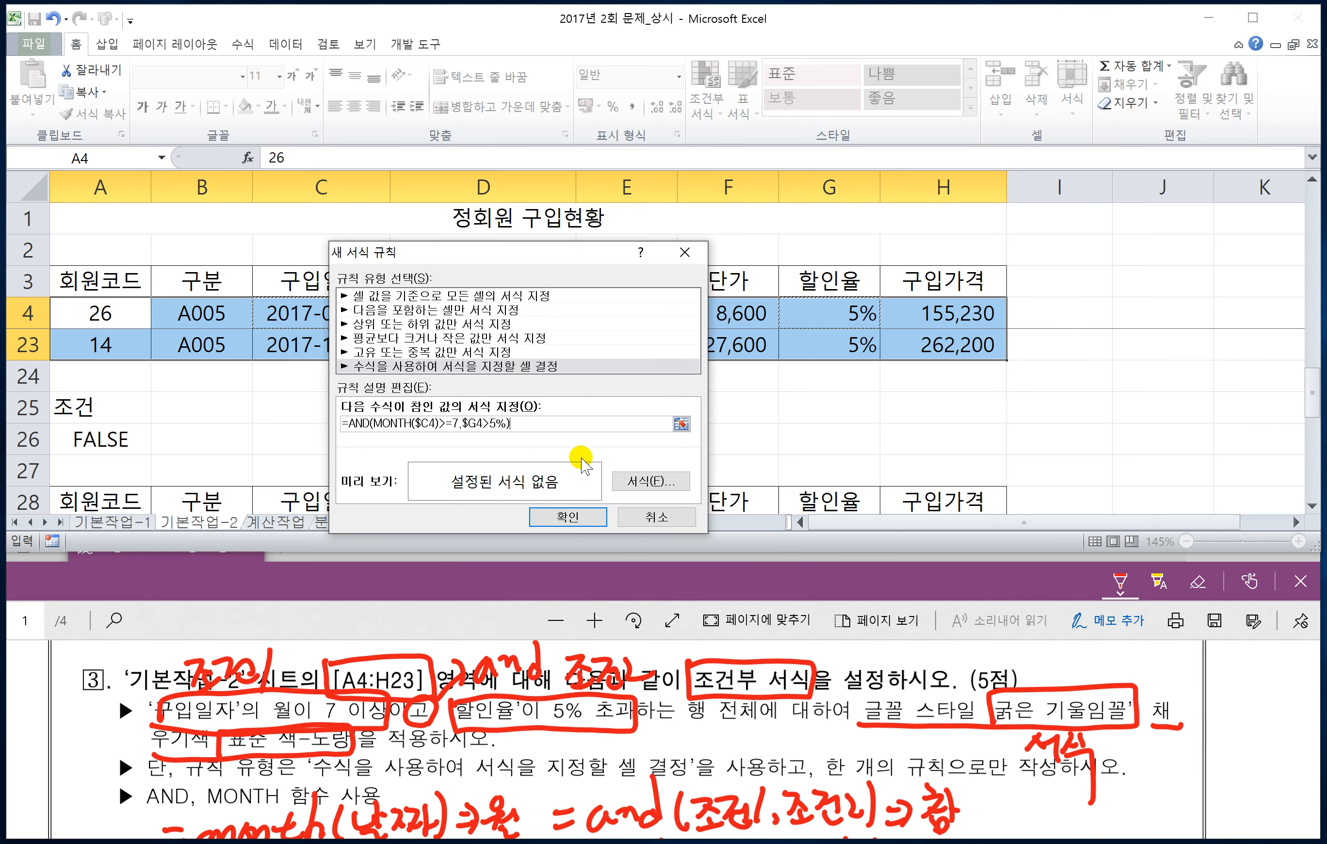
pyautogui.click(646, 482)
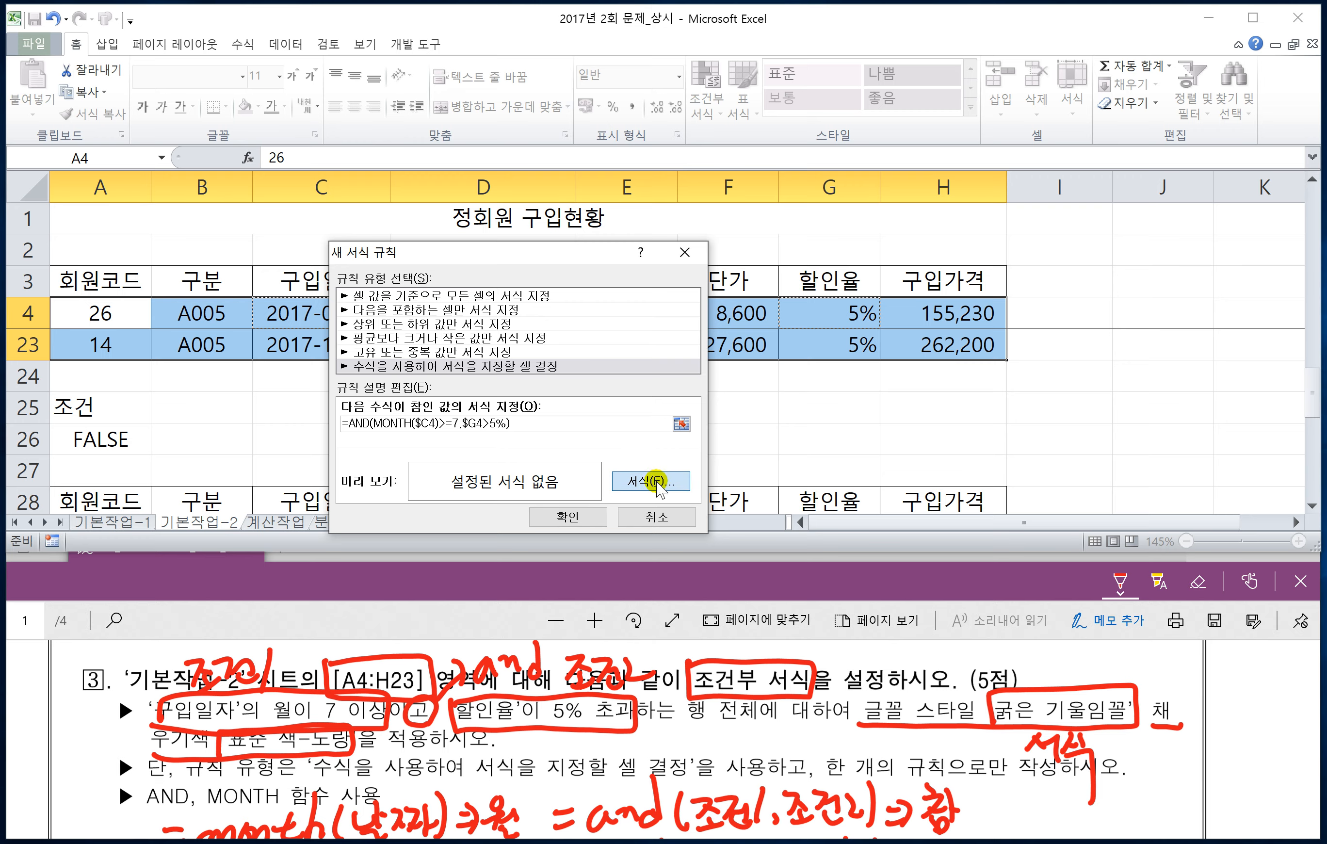
pyautogui.moveTo(634, 255); pyautogui.dragTo(705, 151)
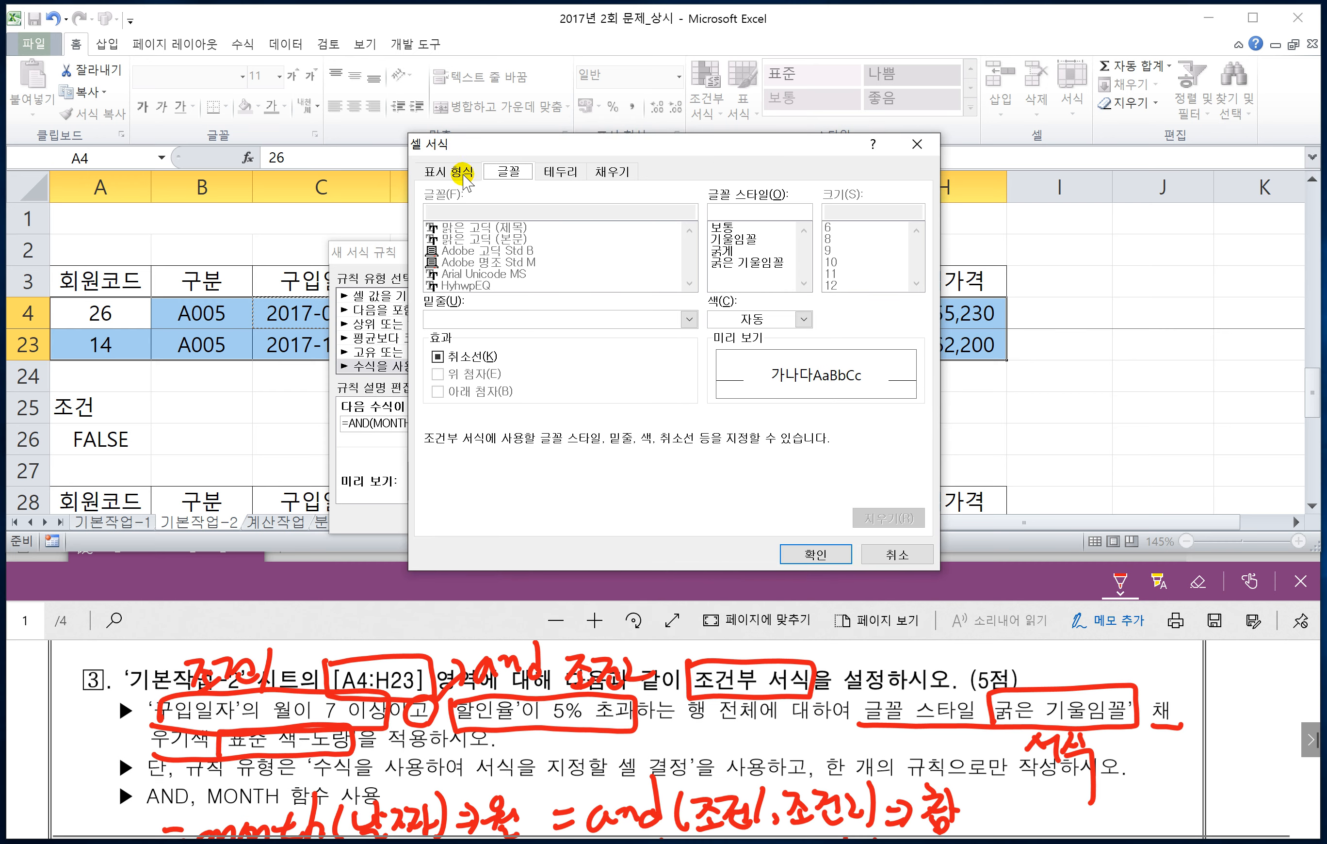
pyautogui.click(749, 261)
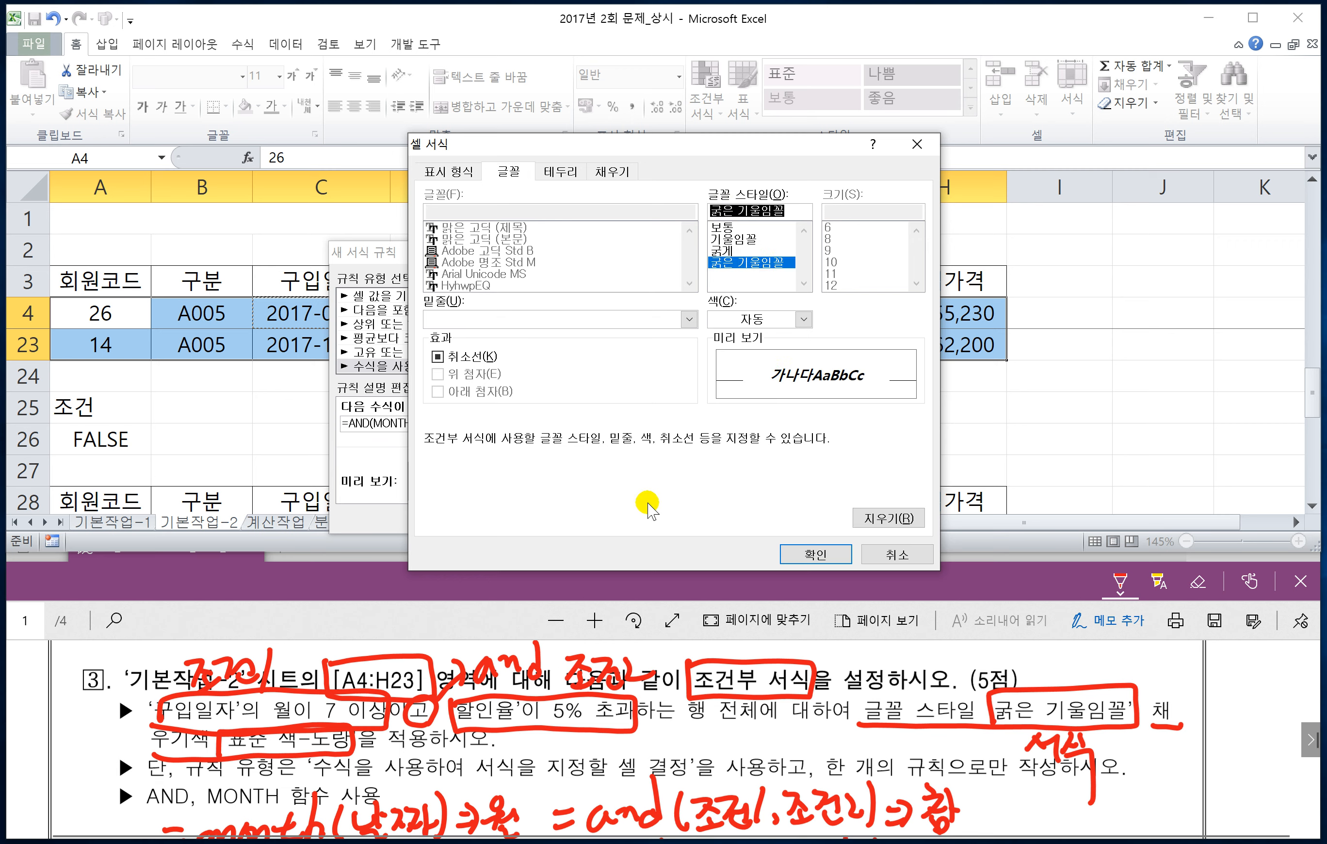
pyautogui.click(611, 171)
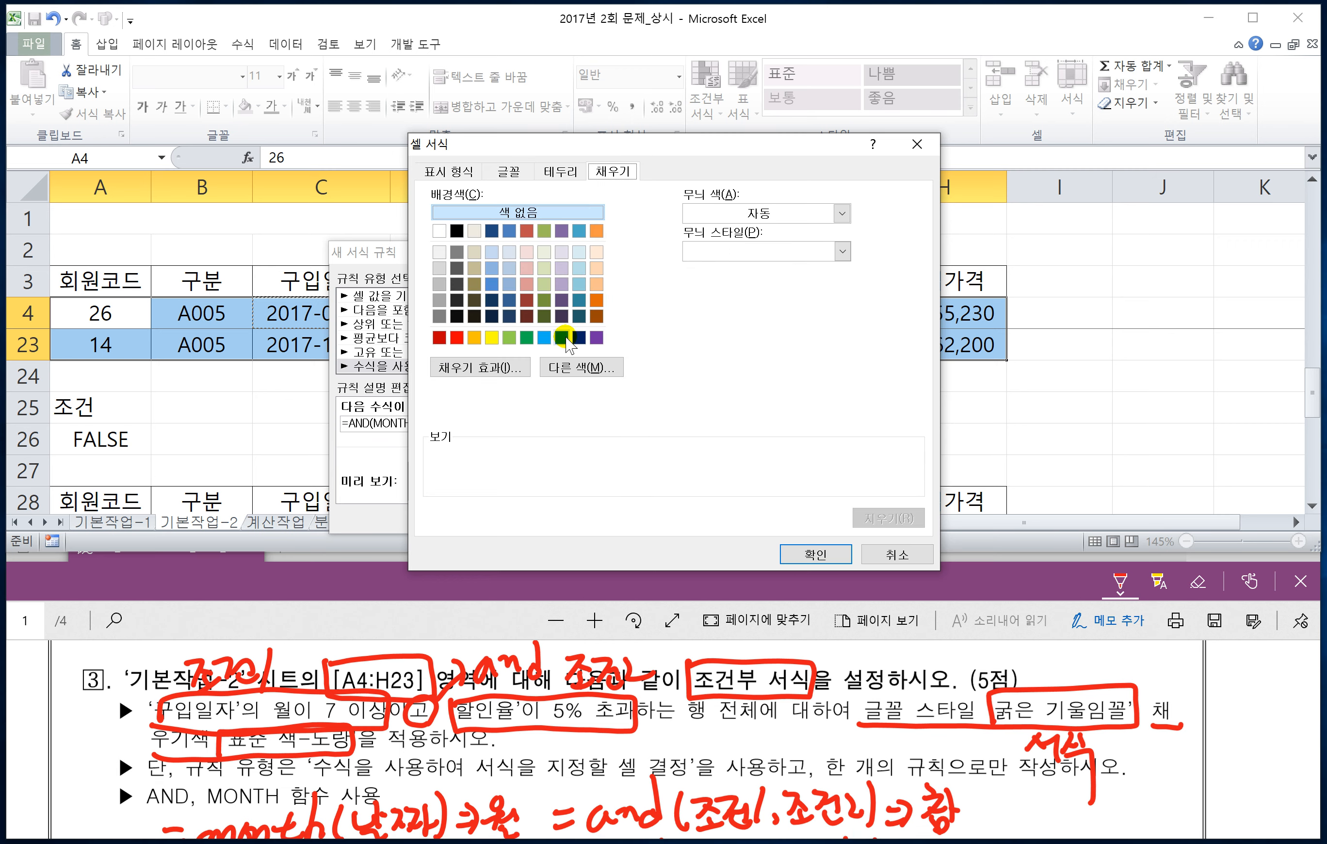
pyautogui.click(491, 337)
pyautogui.click(560, 368)
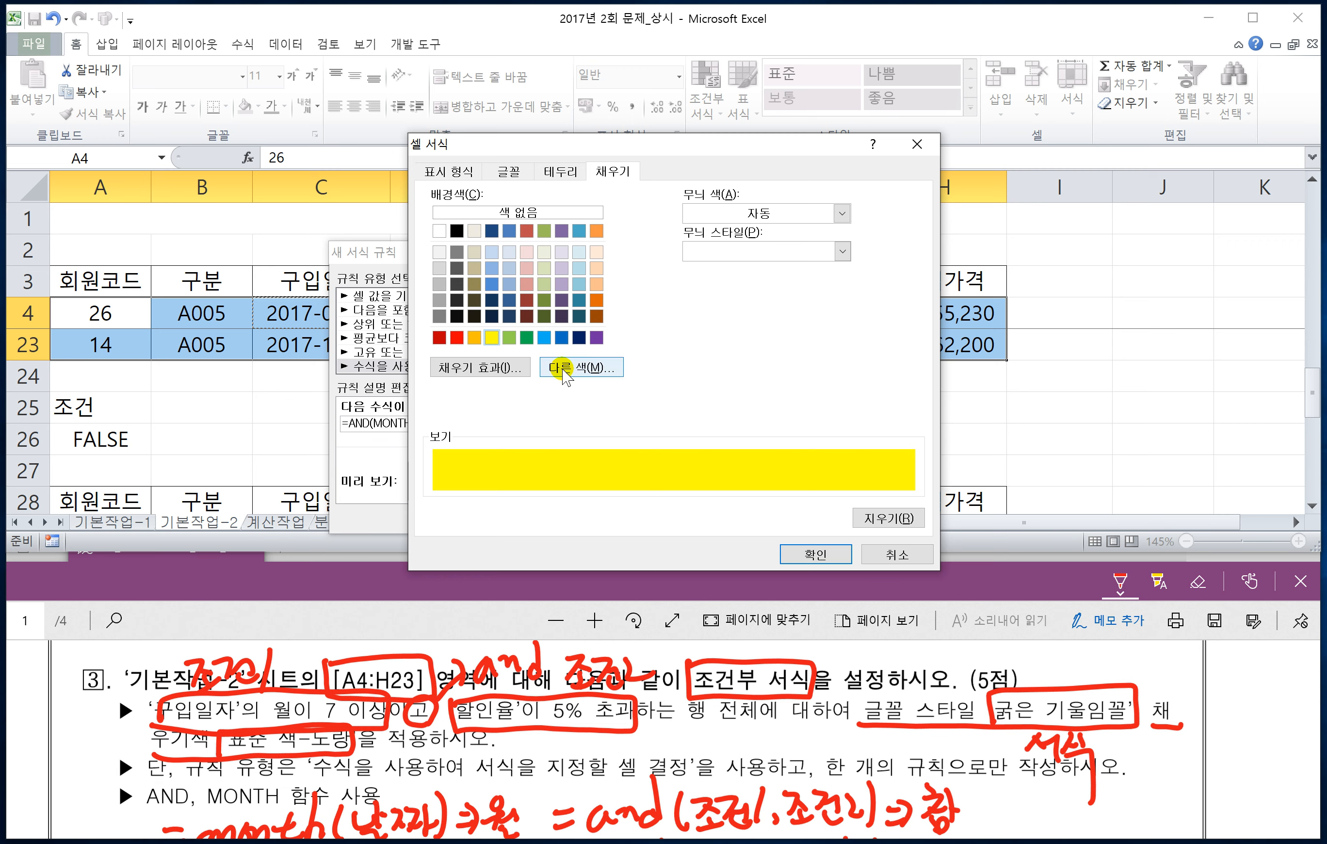
pyautogui.click(808, 556)
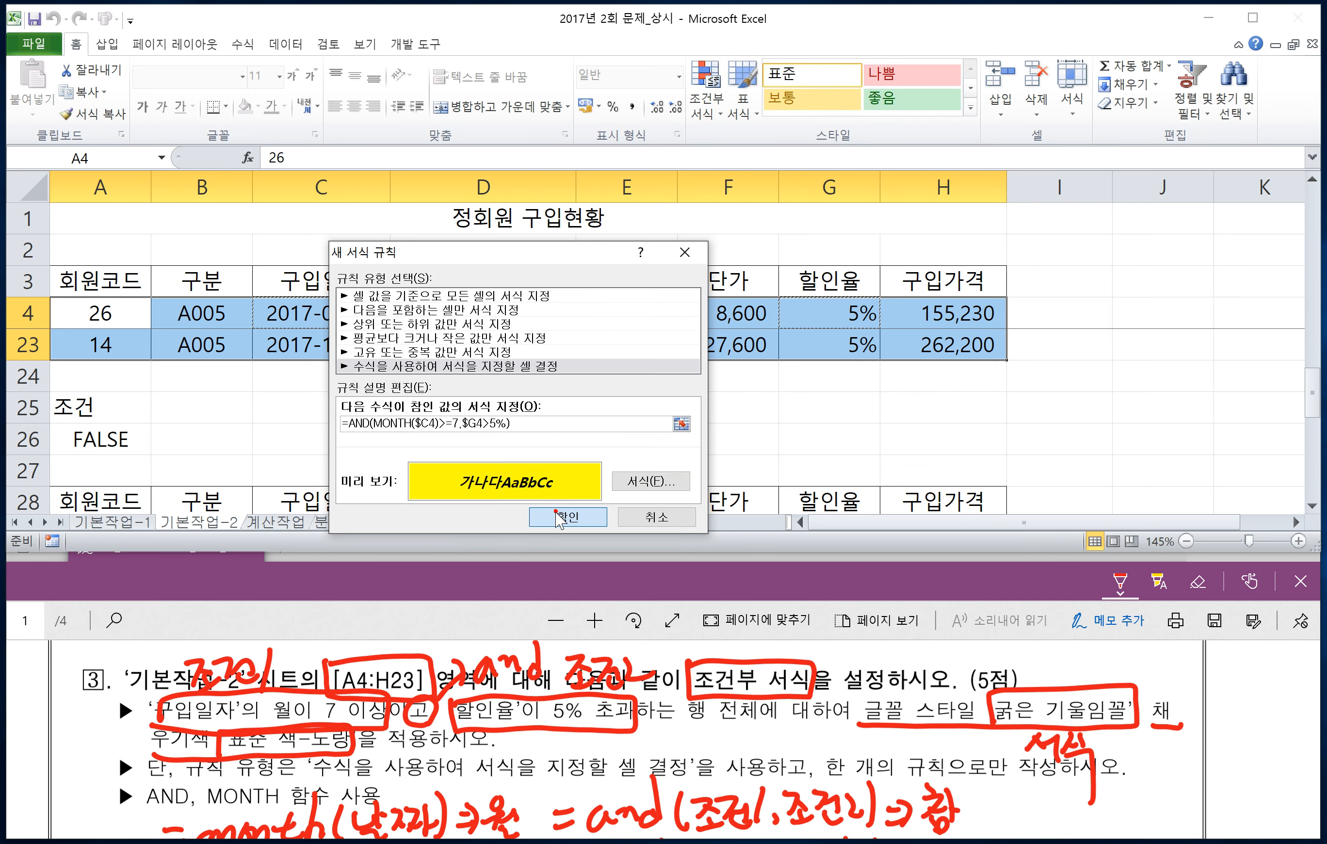
pyautogui.click(558, 516)
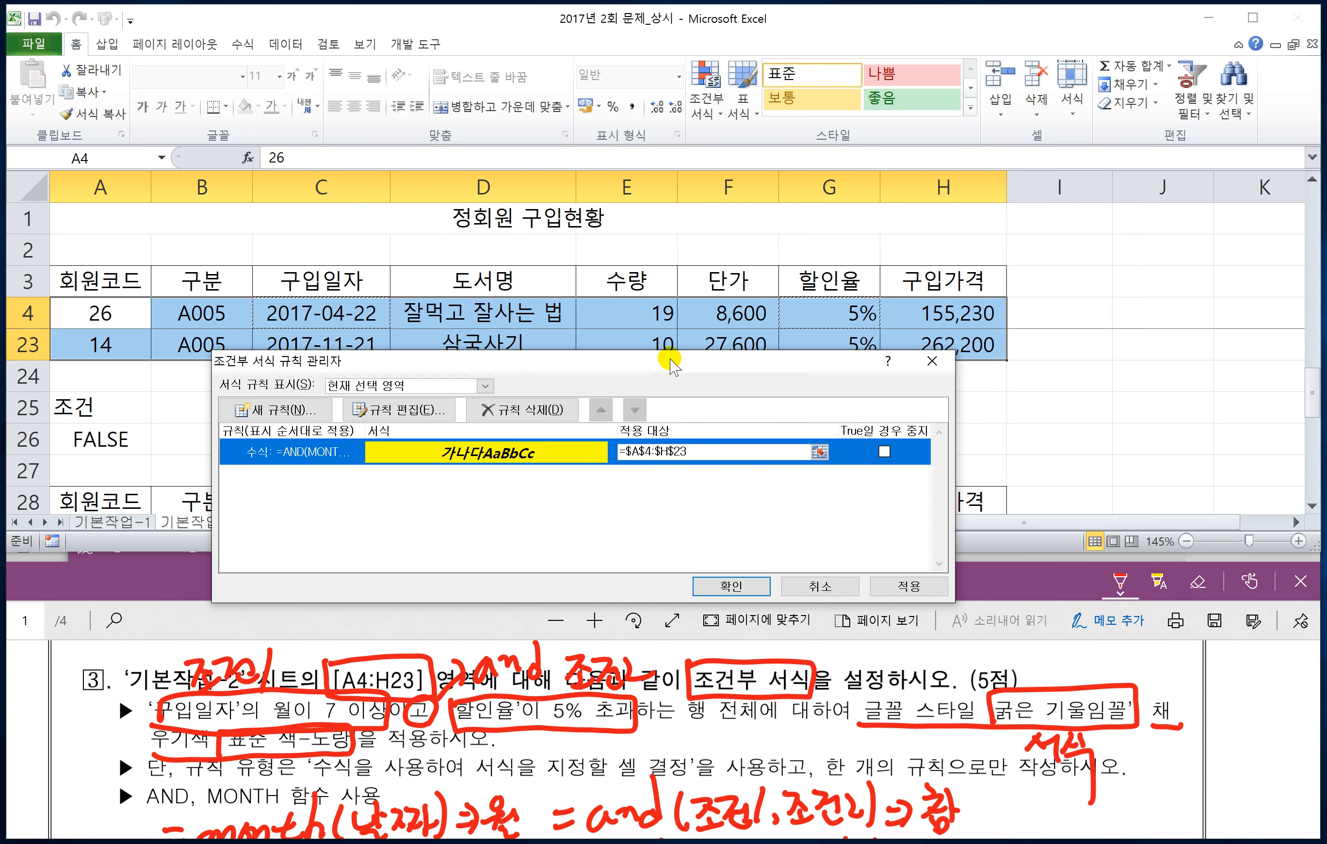
pyautogui.moveTo(672, 365); pyautogui.dragTo(658, 272)
pyautogui.click(713, 496)
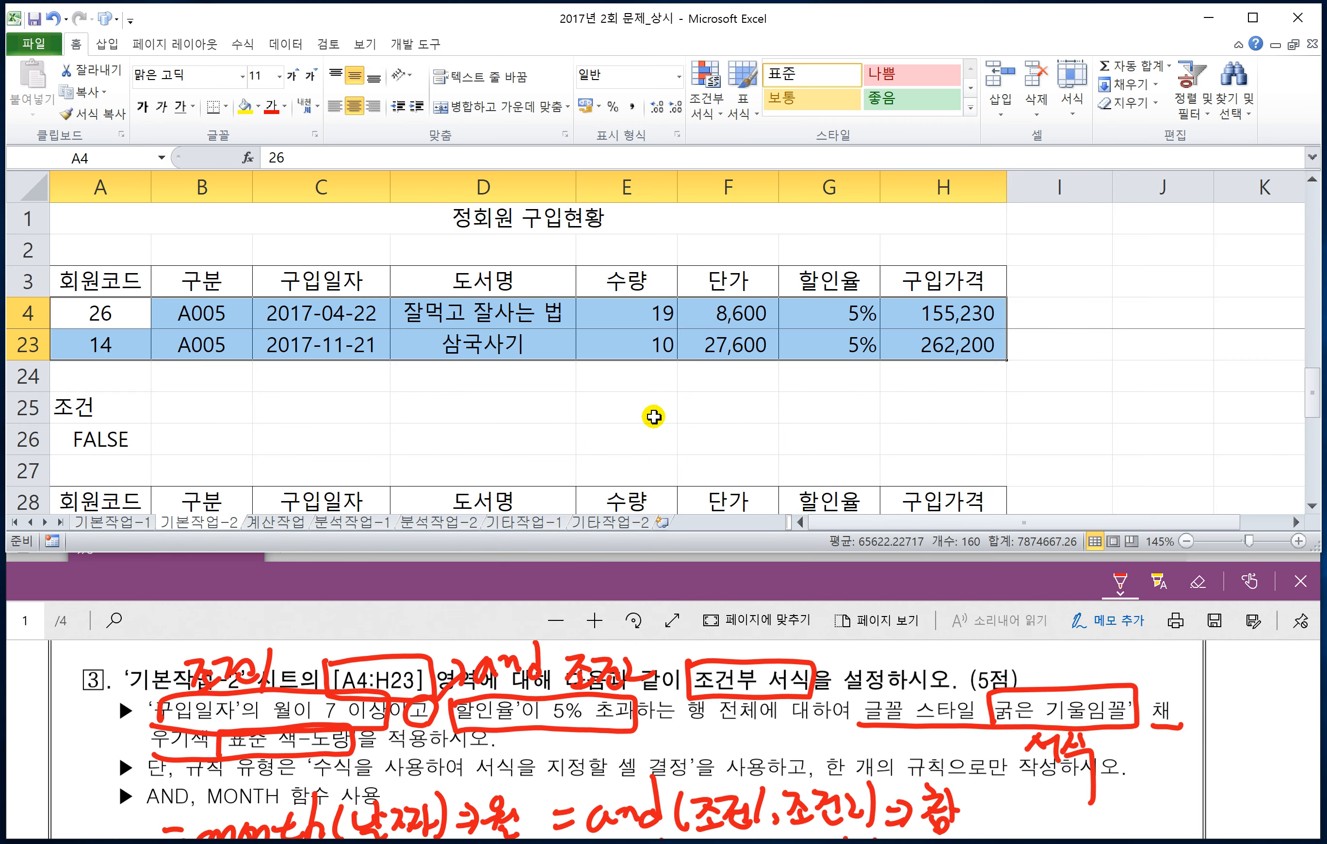
# Step: Check the rows of A4:H23 on 기본작업-2 for the conditional formatting
pyautogui.scroll(3, 652, 414)
pyautogui.scroll(3, 652, 415)
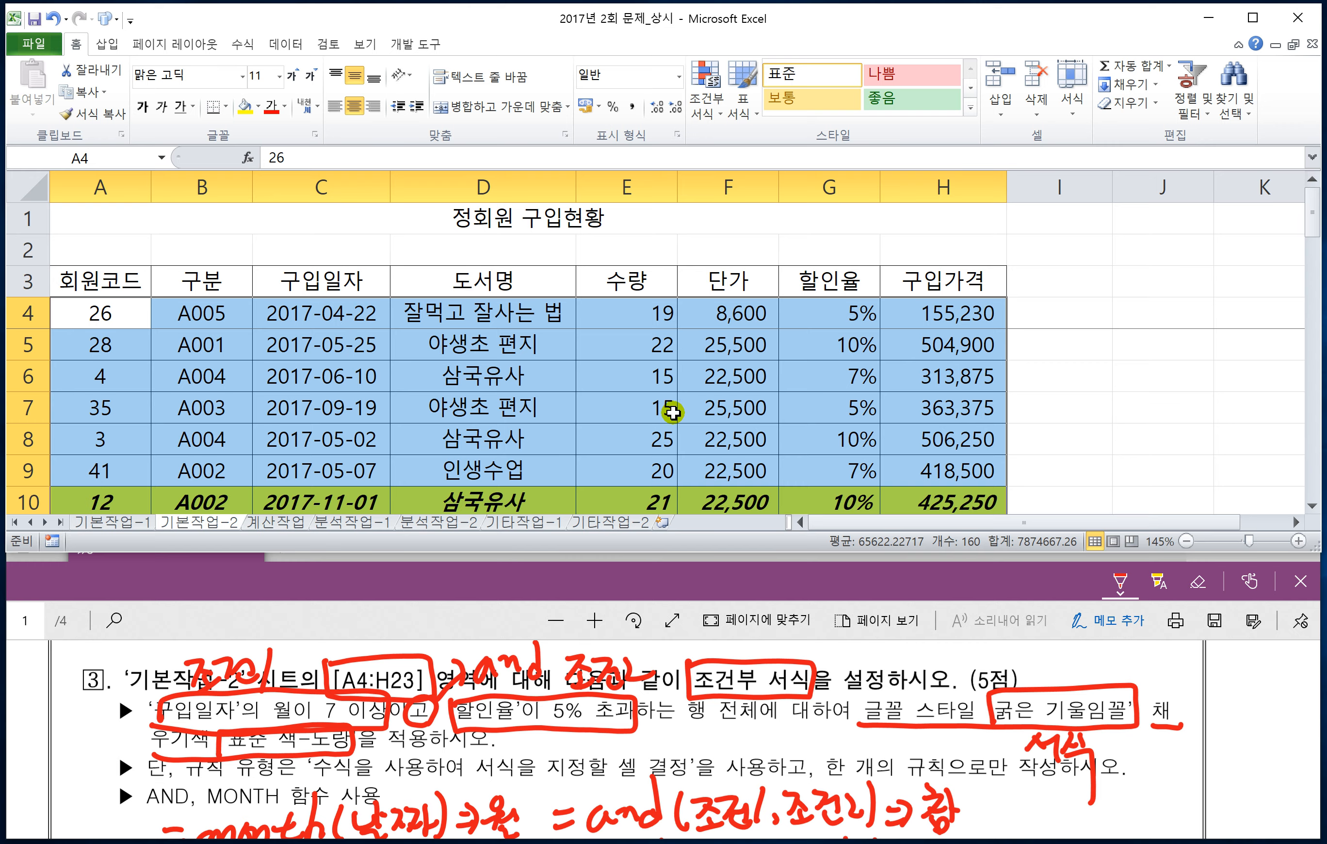
pyautogui.scroll(-2, 672, 412)
pyautogui.scroll(-2, 673, 412)
pyautogui.scroll(4, 674, 412)
pyautogui.scroll(-1, 661, 405)
pyautogui.click(1062, 415)
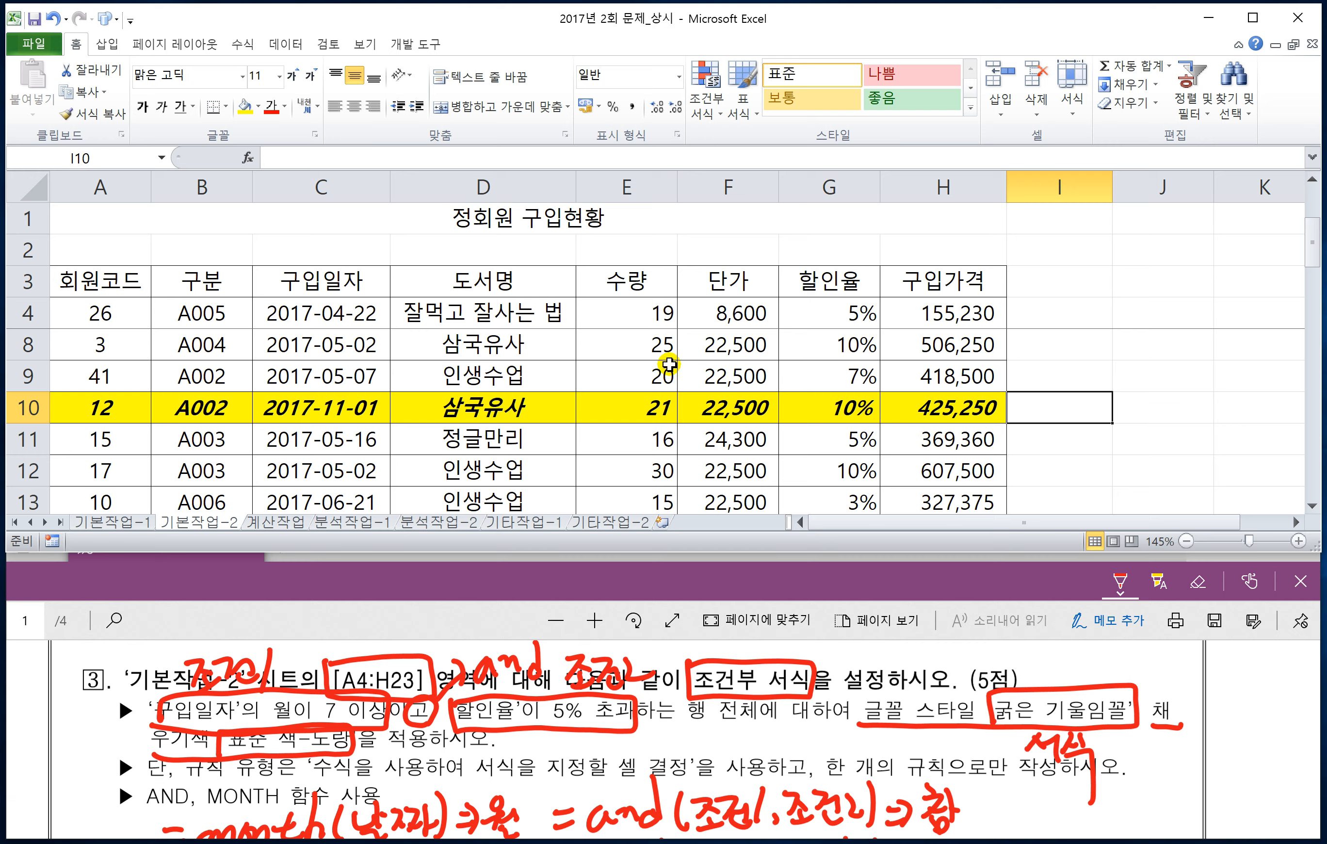
pyautogui.scroll(-3, 382, 422)
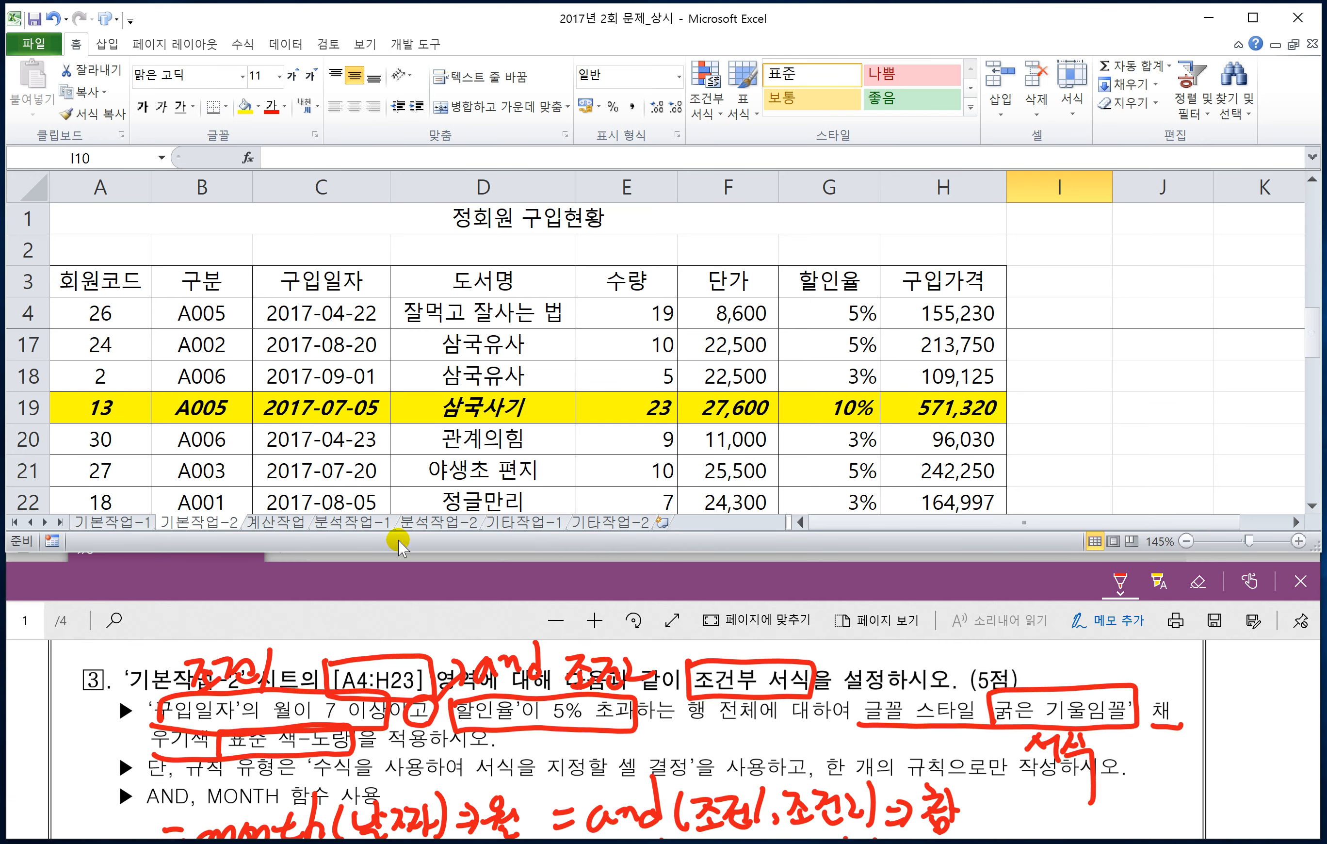
# Step: Switch to the exam PDF and bring question 4 on sheet and workbook protection into view
pyautogui.click(402, 602)
pyautogui.scroll(-5, 400, 699)
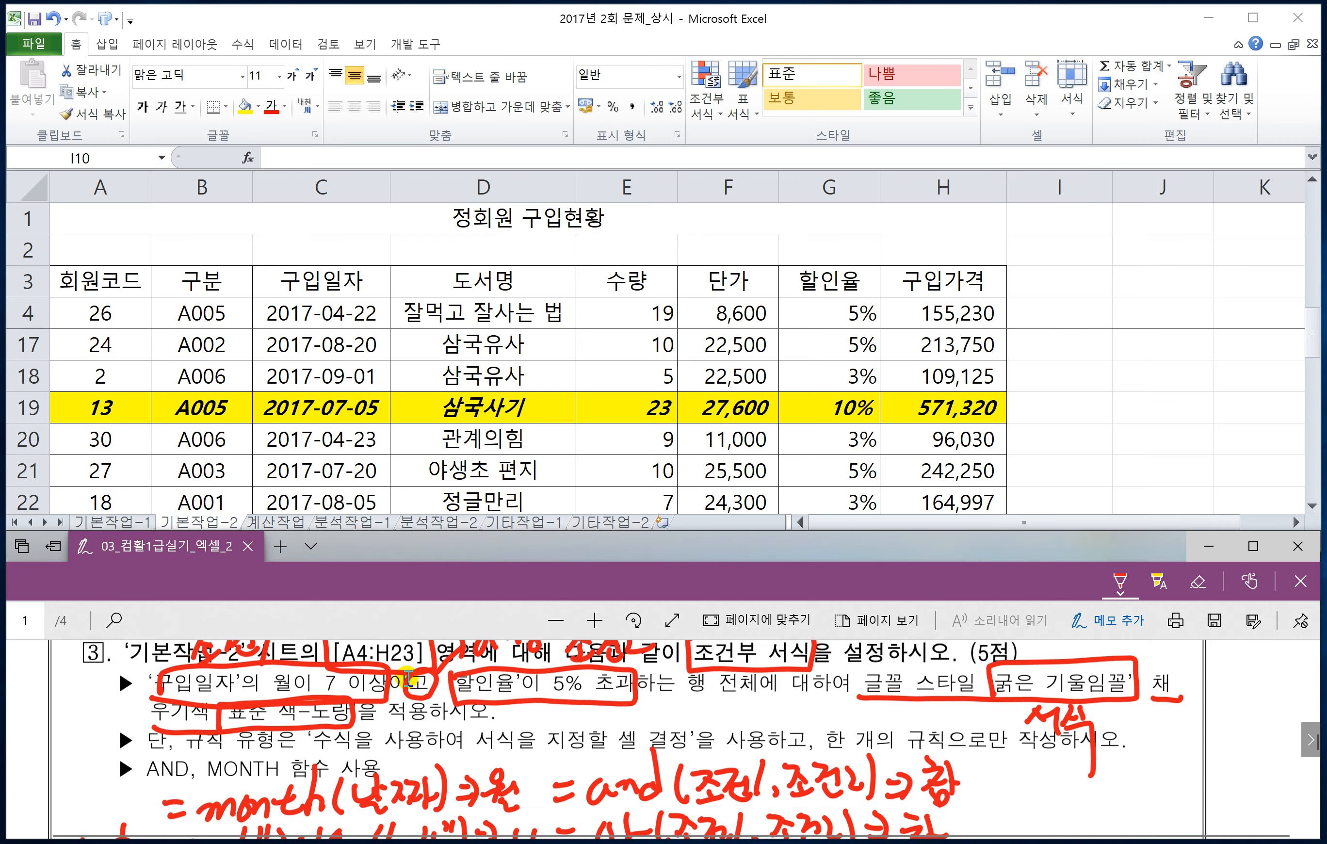
pyautogui.scroll(-5, 397, 699)
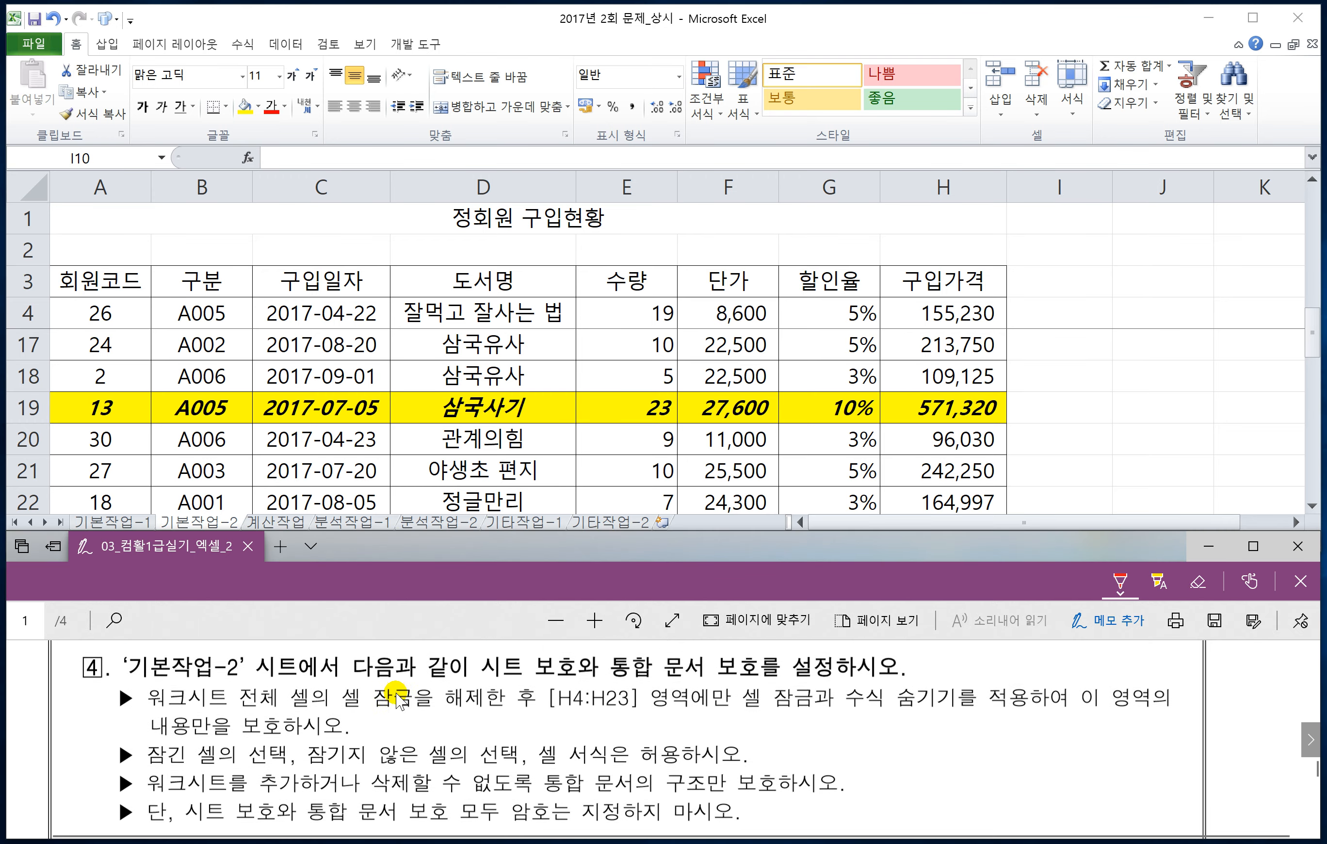
pyautogui.click(568, 419)
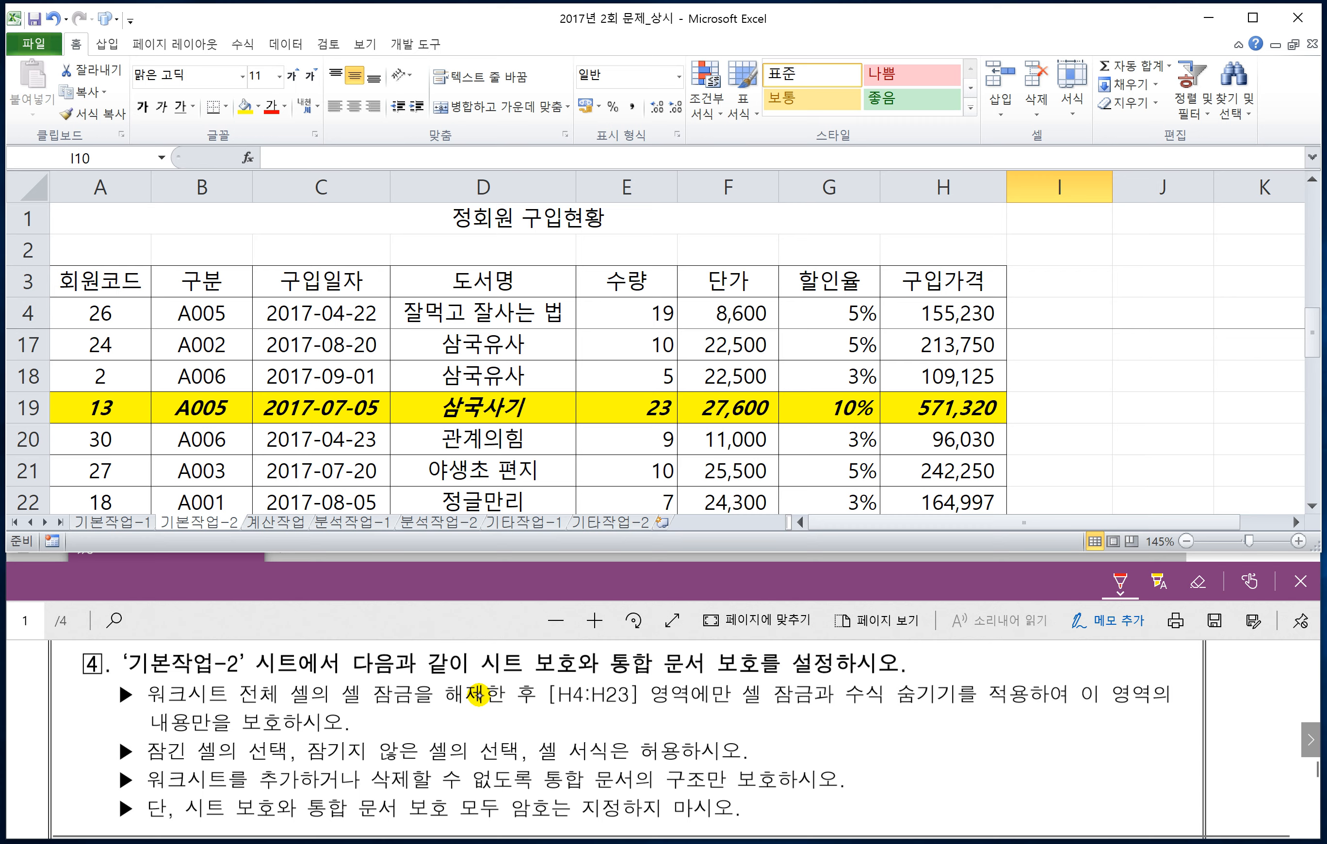
# Step: Mark the first instruction of question 4 in red: unlock all cells as 1, lock and hide formulas in [H4:H23] as 2
pyautogui.moveTo(237, 705); pyautogui.dragTo(270, 705)
pyautogui.click(338, 681)
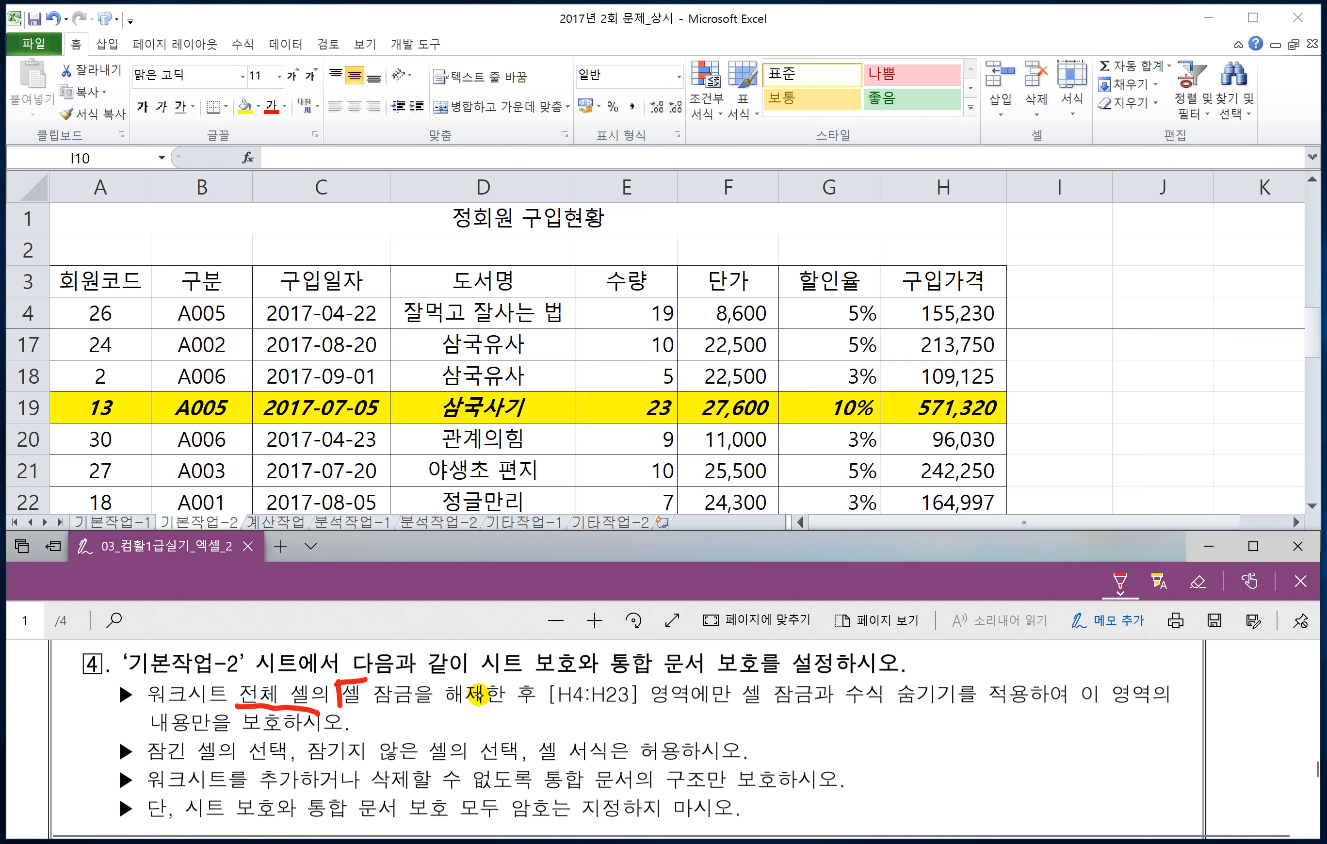
pyautogui.moveTo(365, 680)
pyautogui.mouseDown()
pyautogui.moveTo(471, 675)
pyautogui.moveTo(340, 705)
pyautogui.mouseUp()
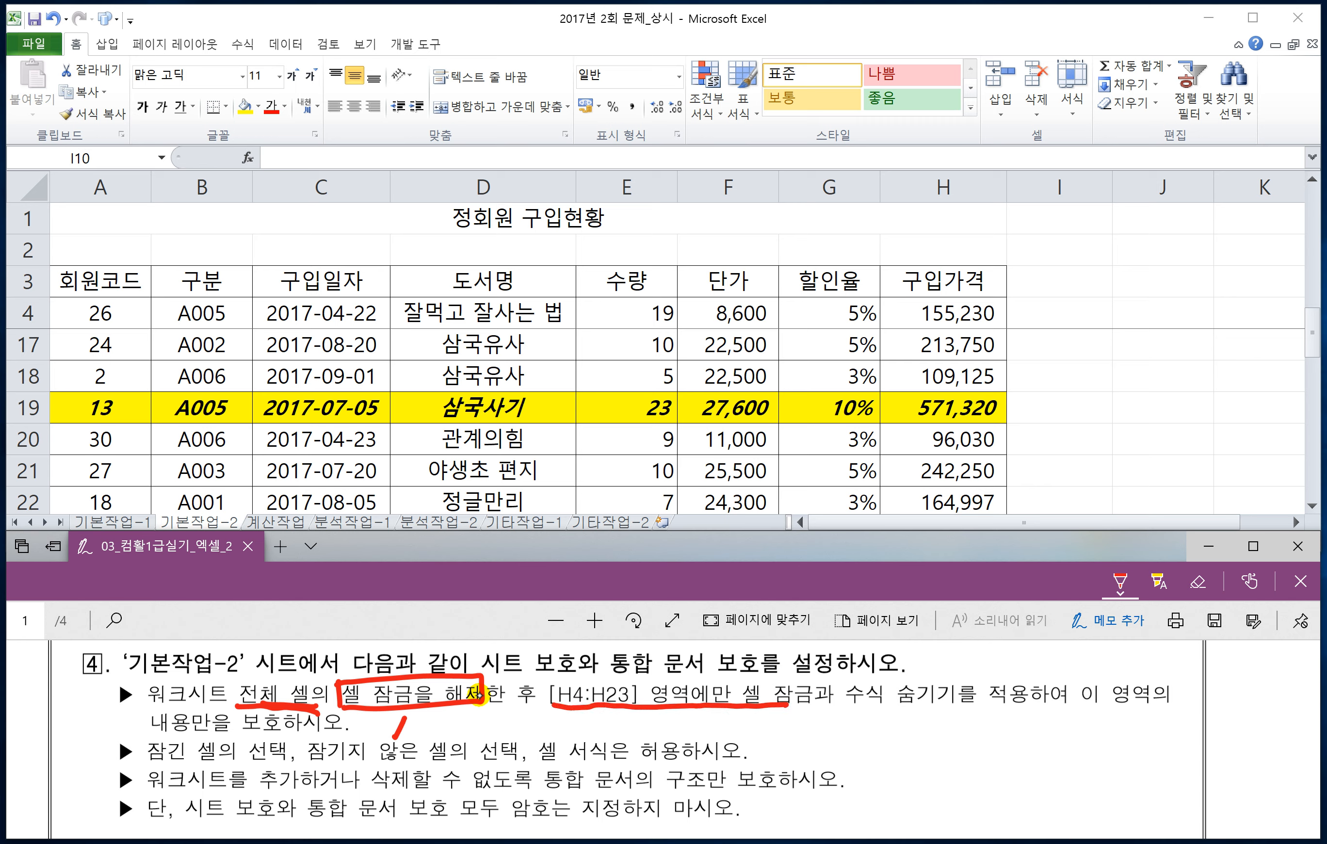
pyautogui.moveTo(787, 705); pyautogui.dragTo(815, 703)
pyautogui.moveTo(739, 679); pyautogui.dragTo(807, 702)
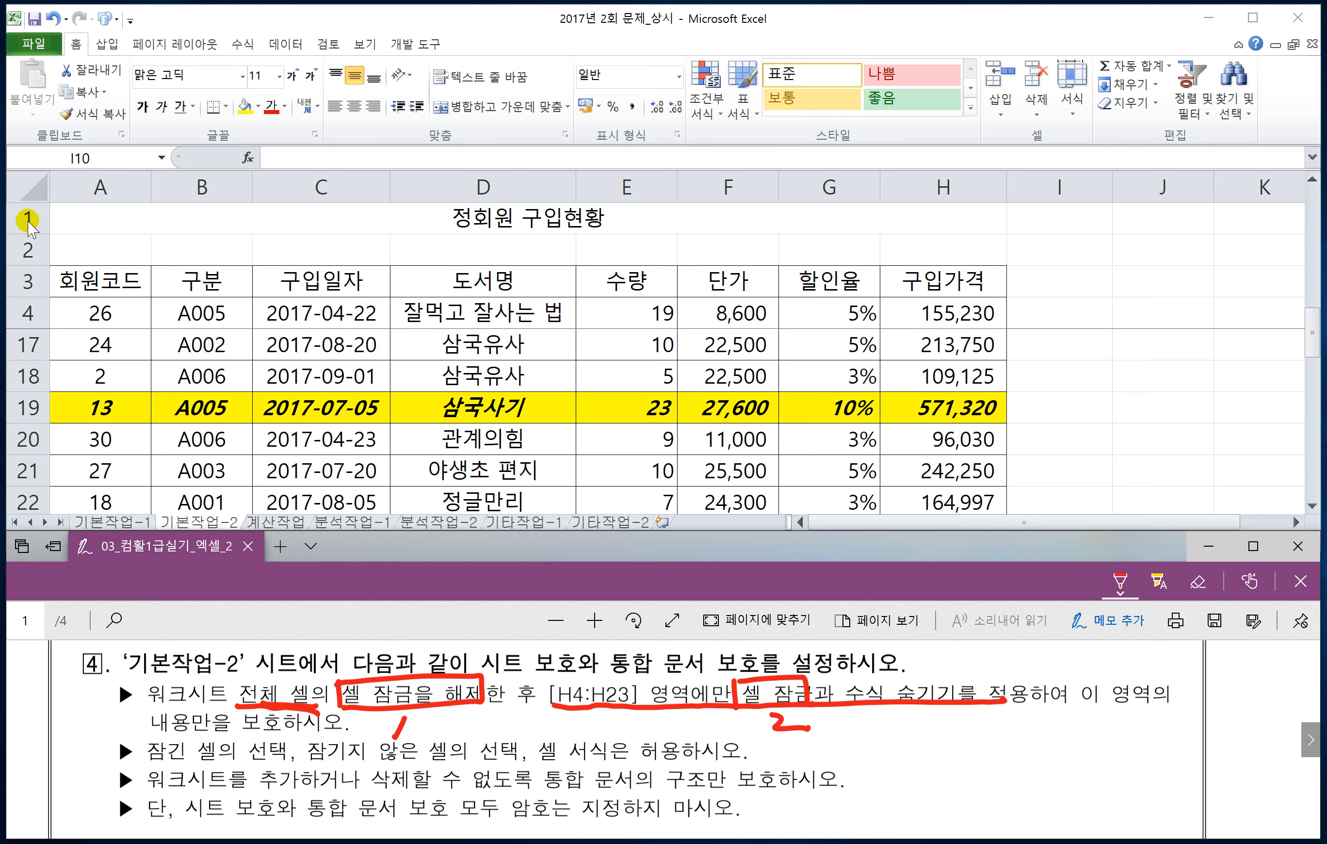
# Step: Select all cells of sheet 기본작업-2 in the Excel workbook and turn off their 셀 잠금 setting
pyautogui.click(32, 188)
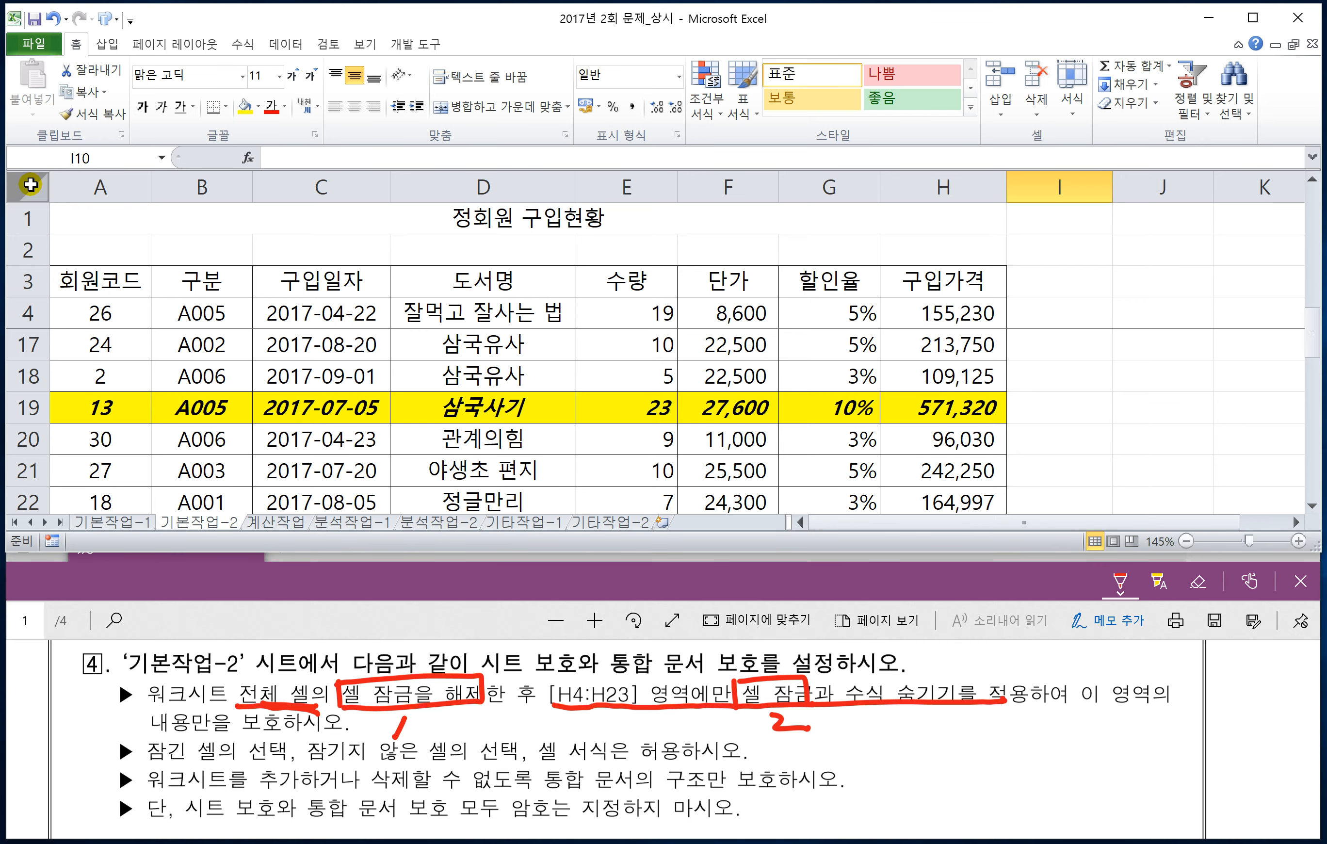
pyautogui.click(30, 184)
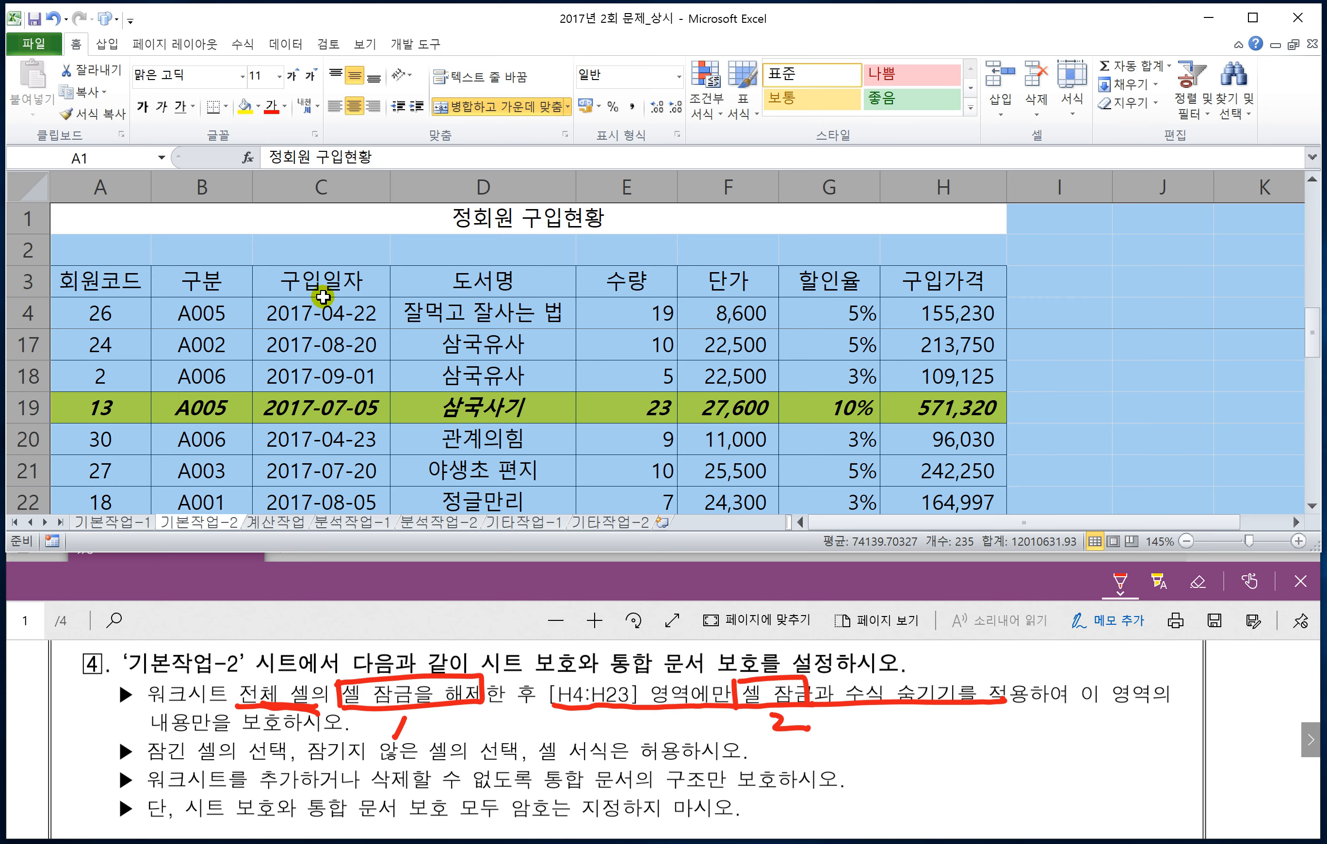
pyautogui.rightClick(393, 304)
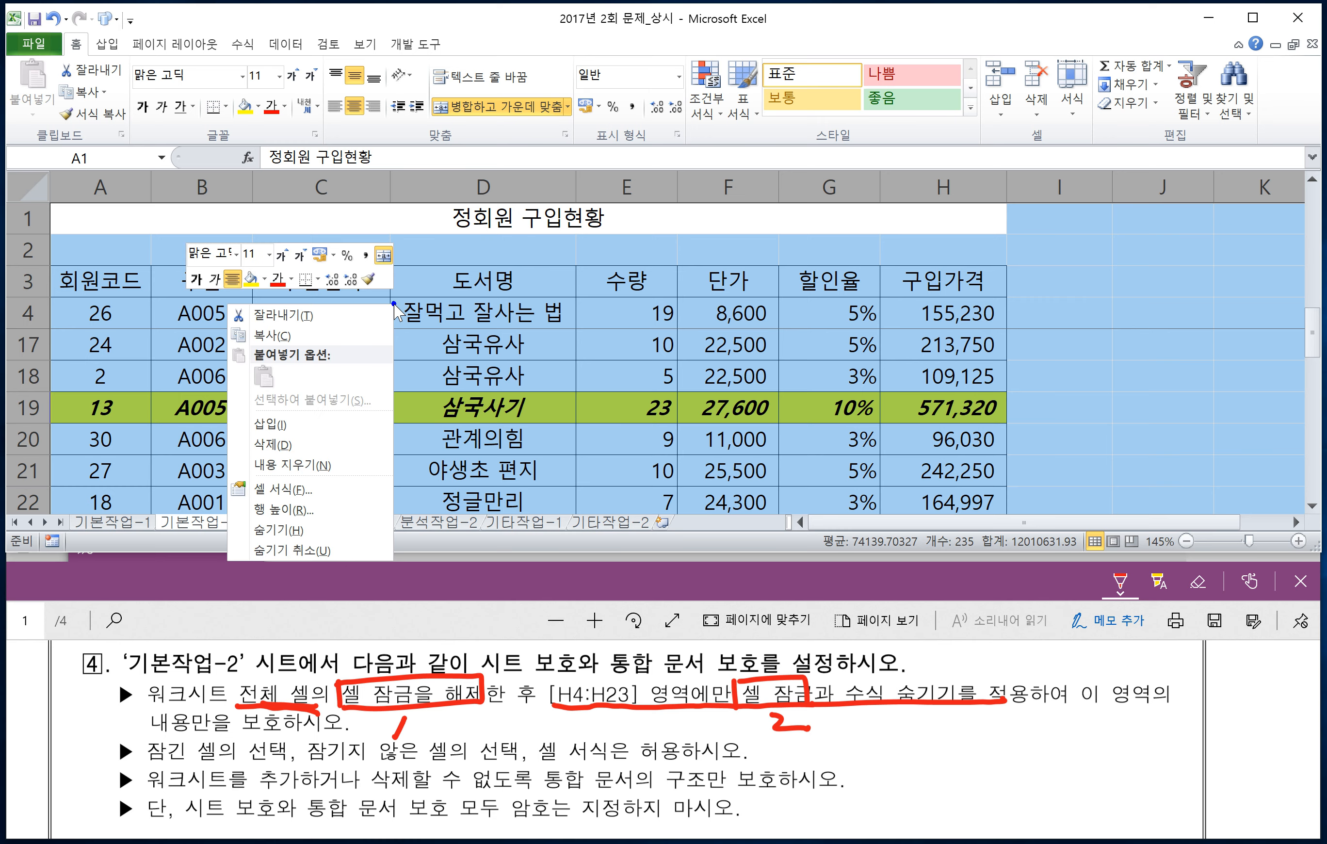
pyautogui.click(299, 490)
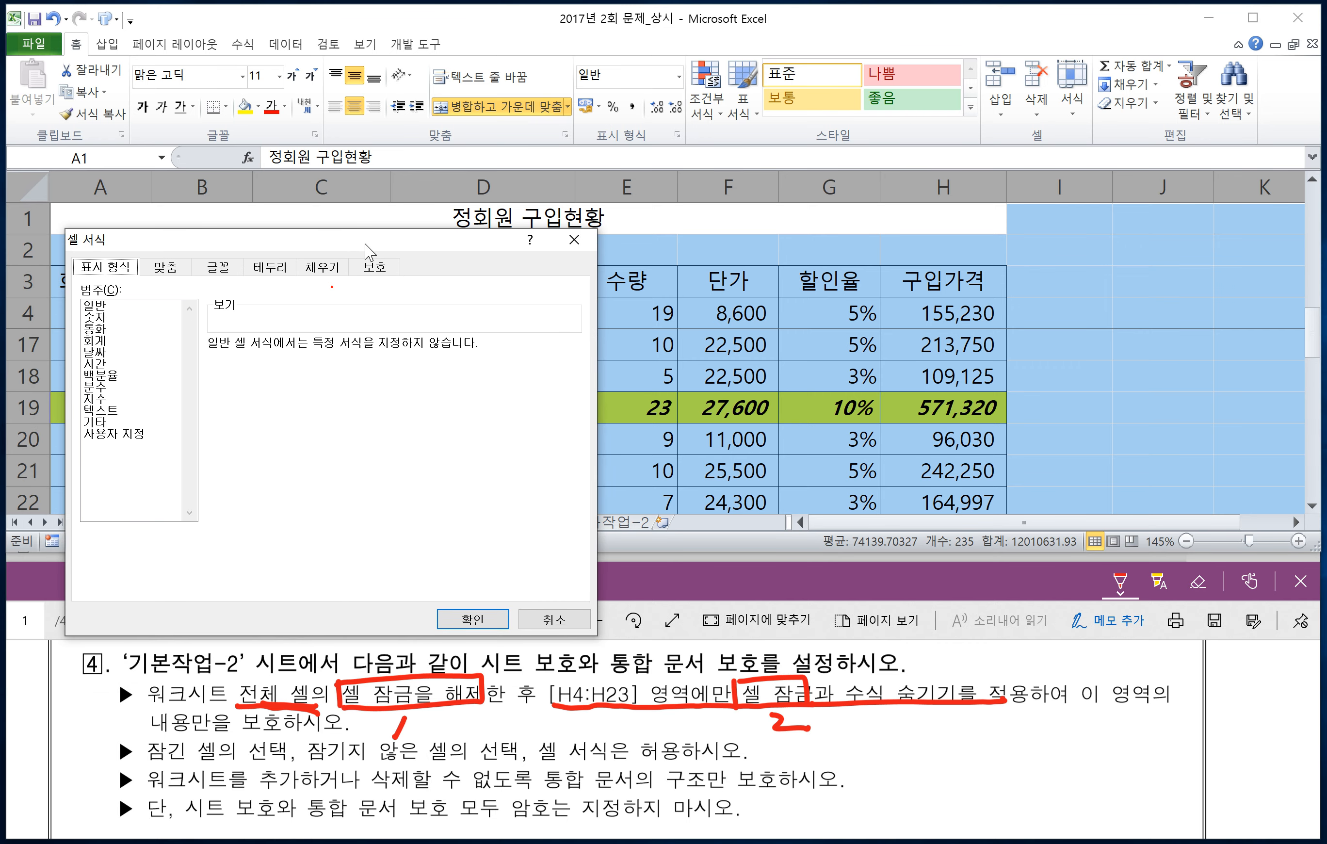
pyautogui.click(369, 269)
pyautogui.click(472, 619)
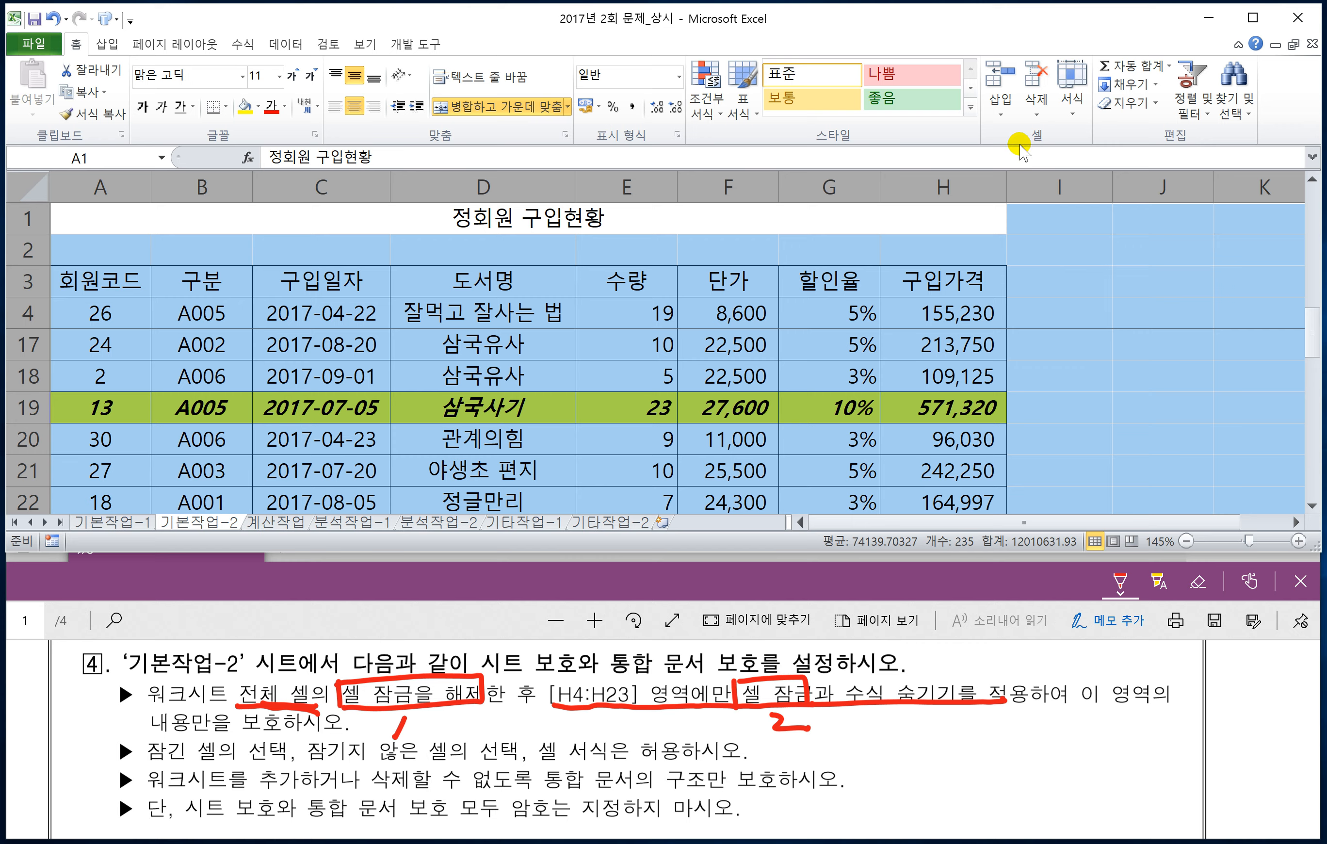
pyautogui.click(1073, 114)
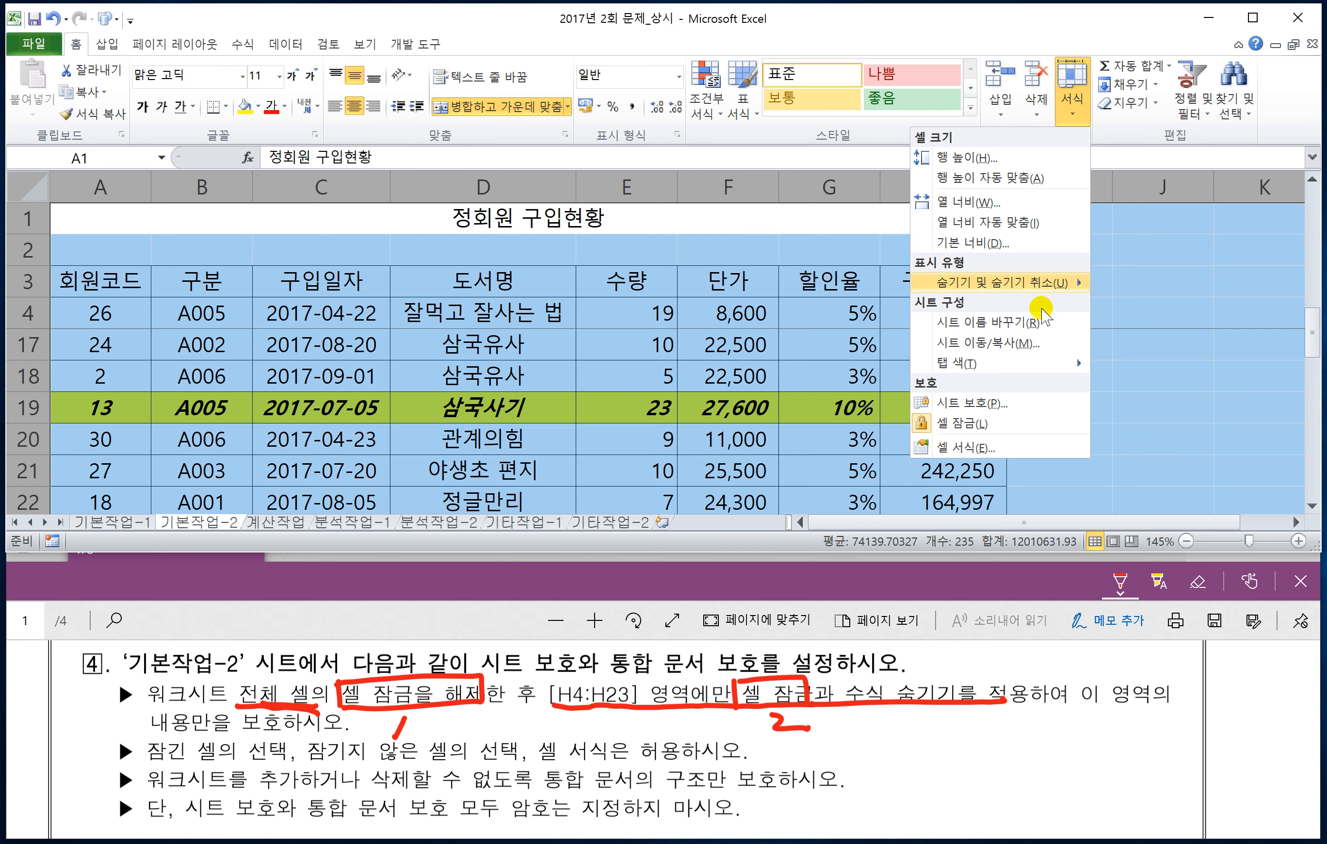
pyautogui.click(970, 424)
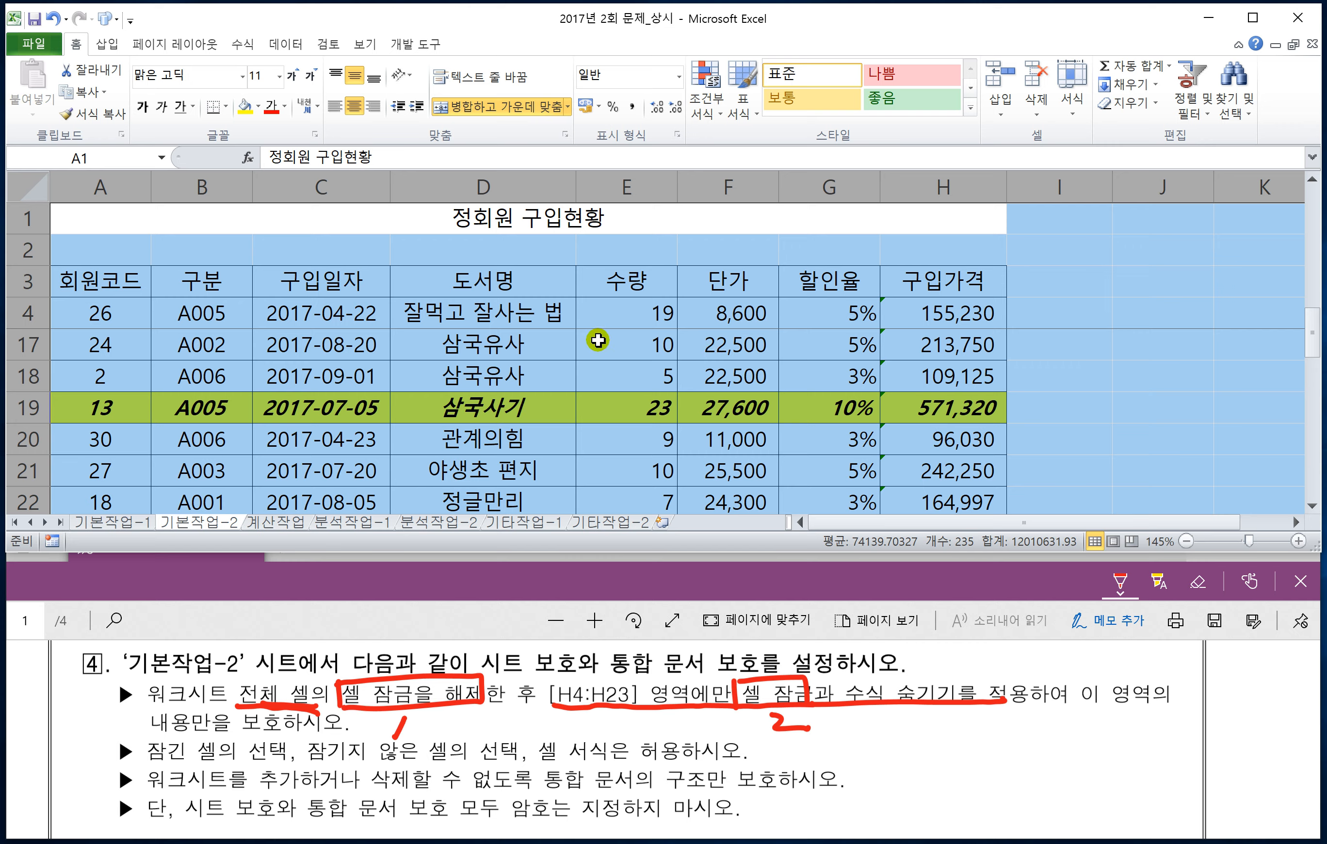
# Step: Keep all cells of the sheet unlocked, and turn on 잠금 and 숨김 for H4:H23 only
pyautogui.hotkey('ctrl', '1')
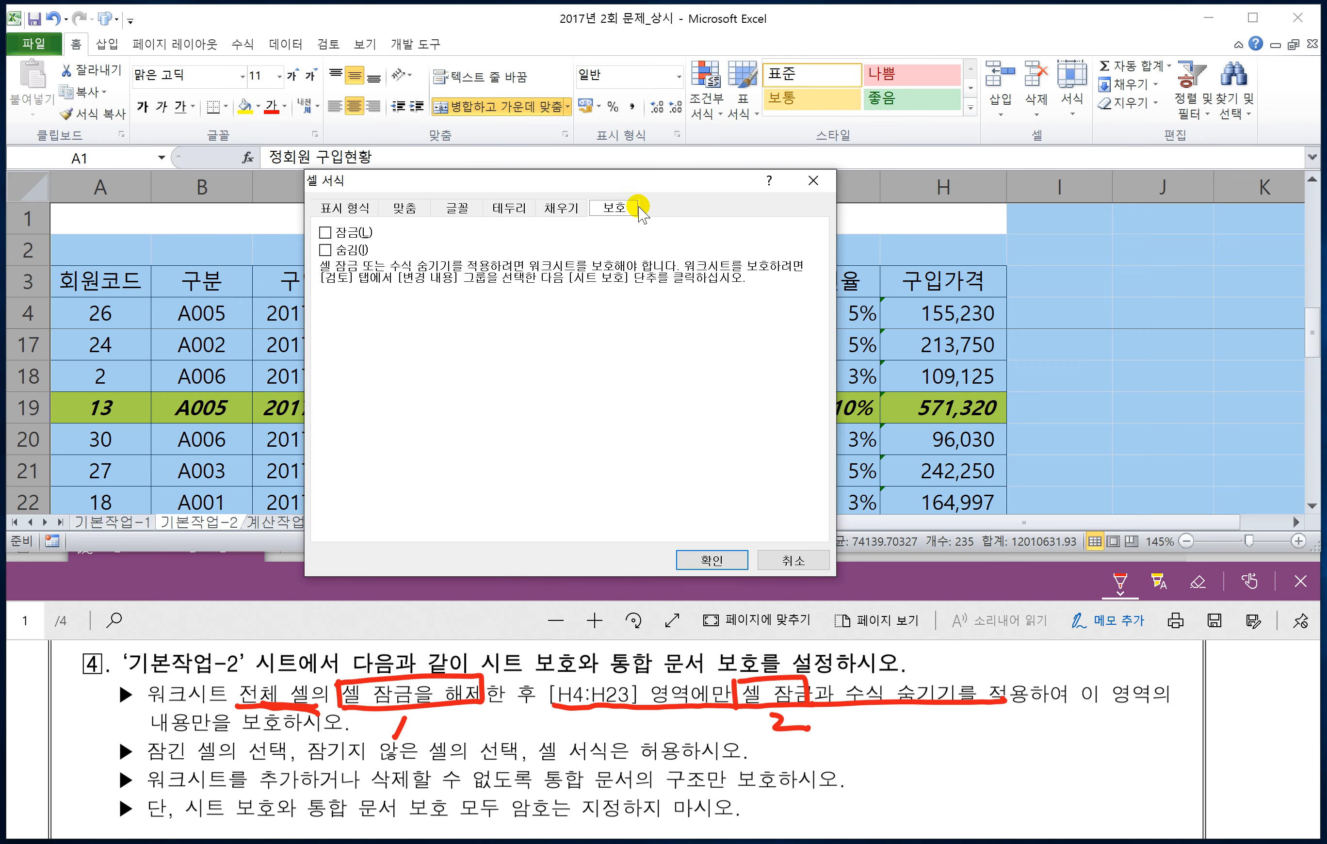
pyautogui.click(711, 563)
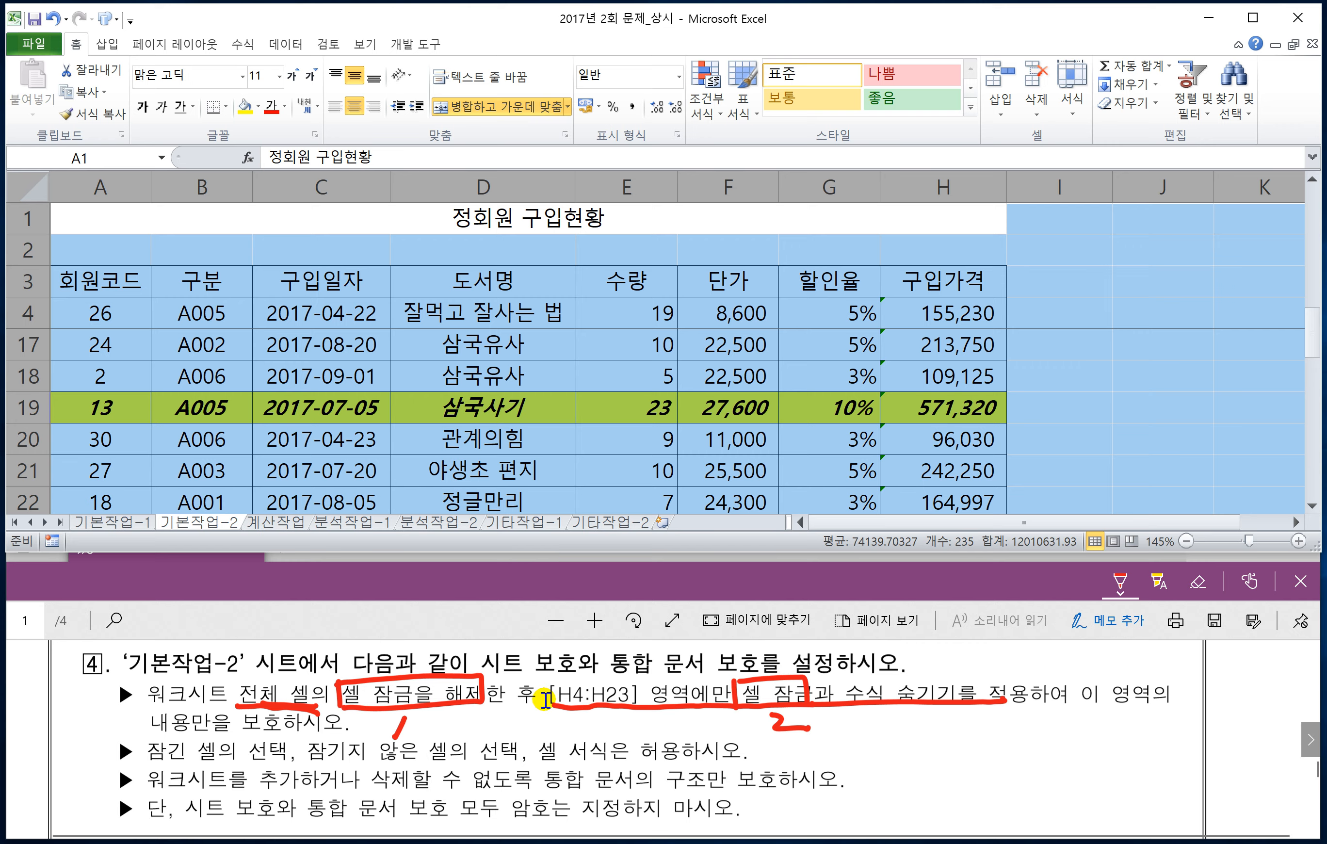
pyautogui.click(945, 314)
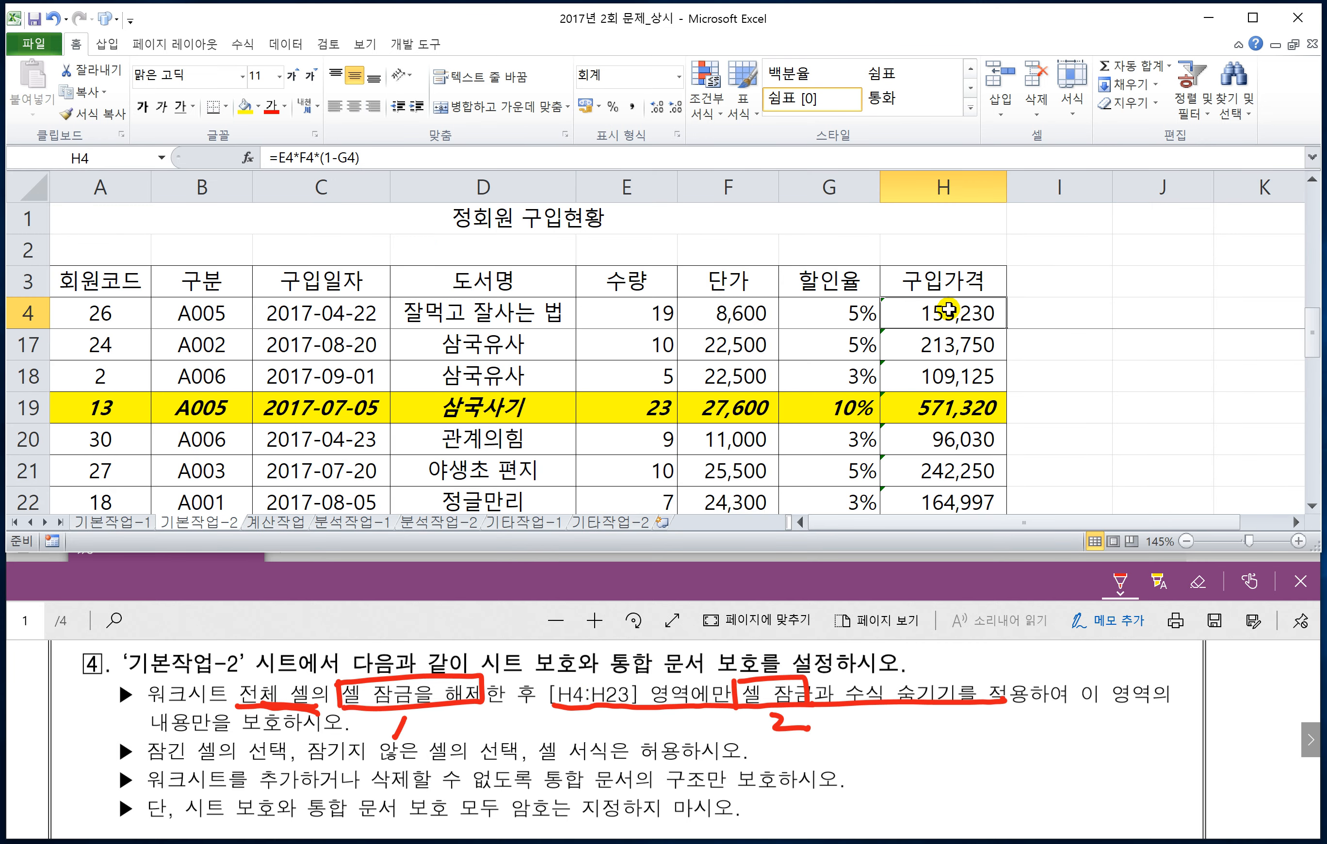
pyautogui.hotkey('ctrl', 'shift', 'Down')
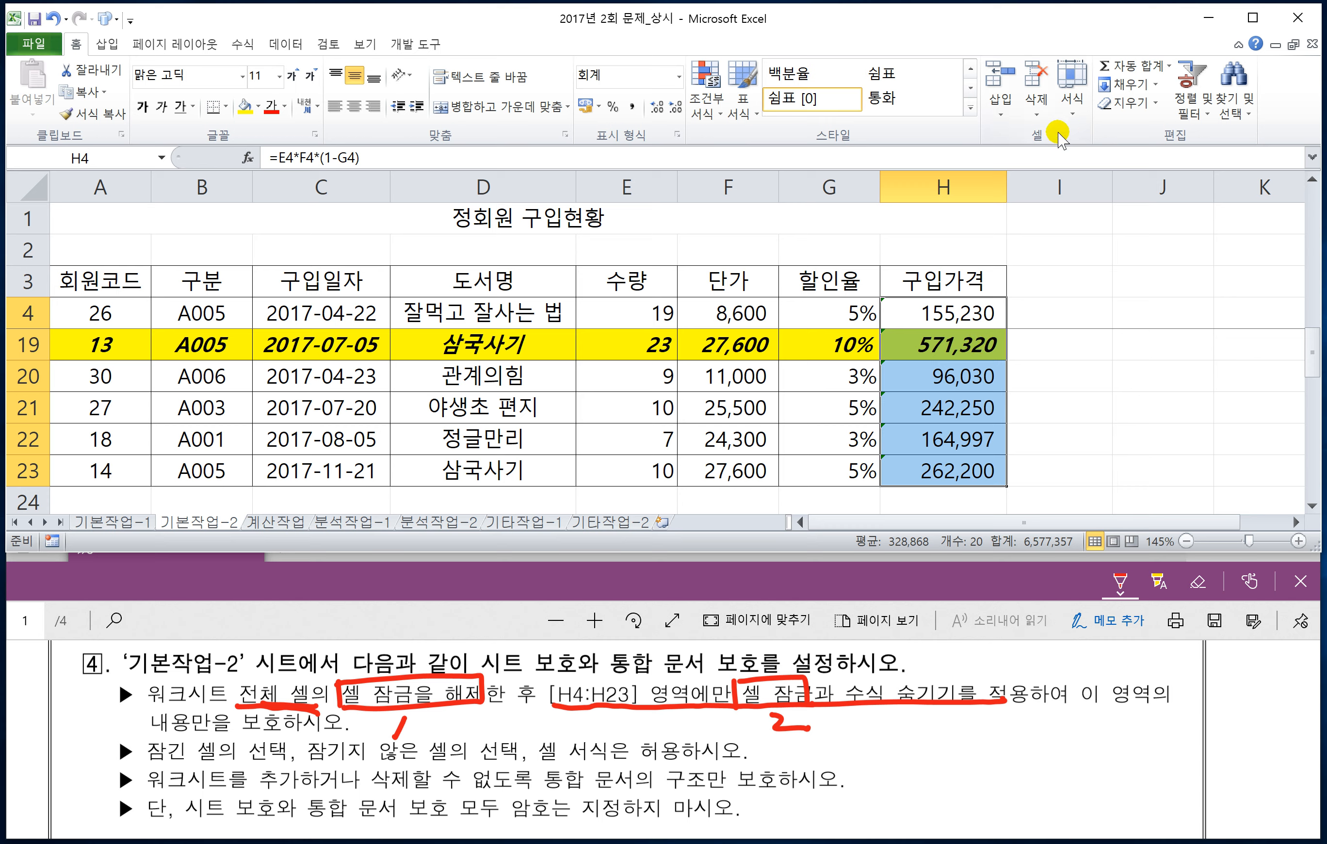
pyautogui.click(1071, 106)
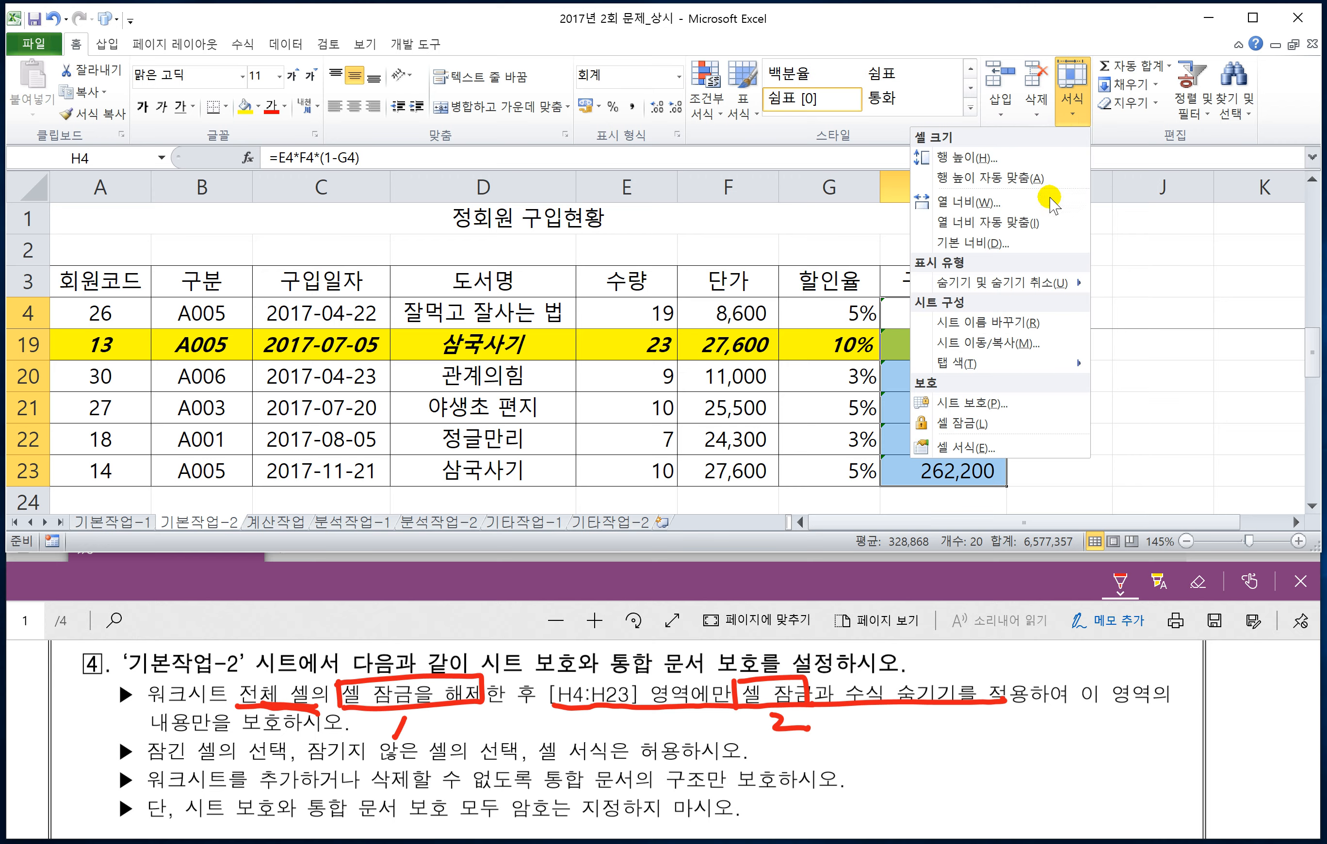
pyautogui.click(968, 447)
pyautogui.moveTo(577, 179); pyautogui.dragTo(574, 157)
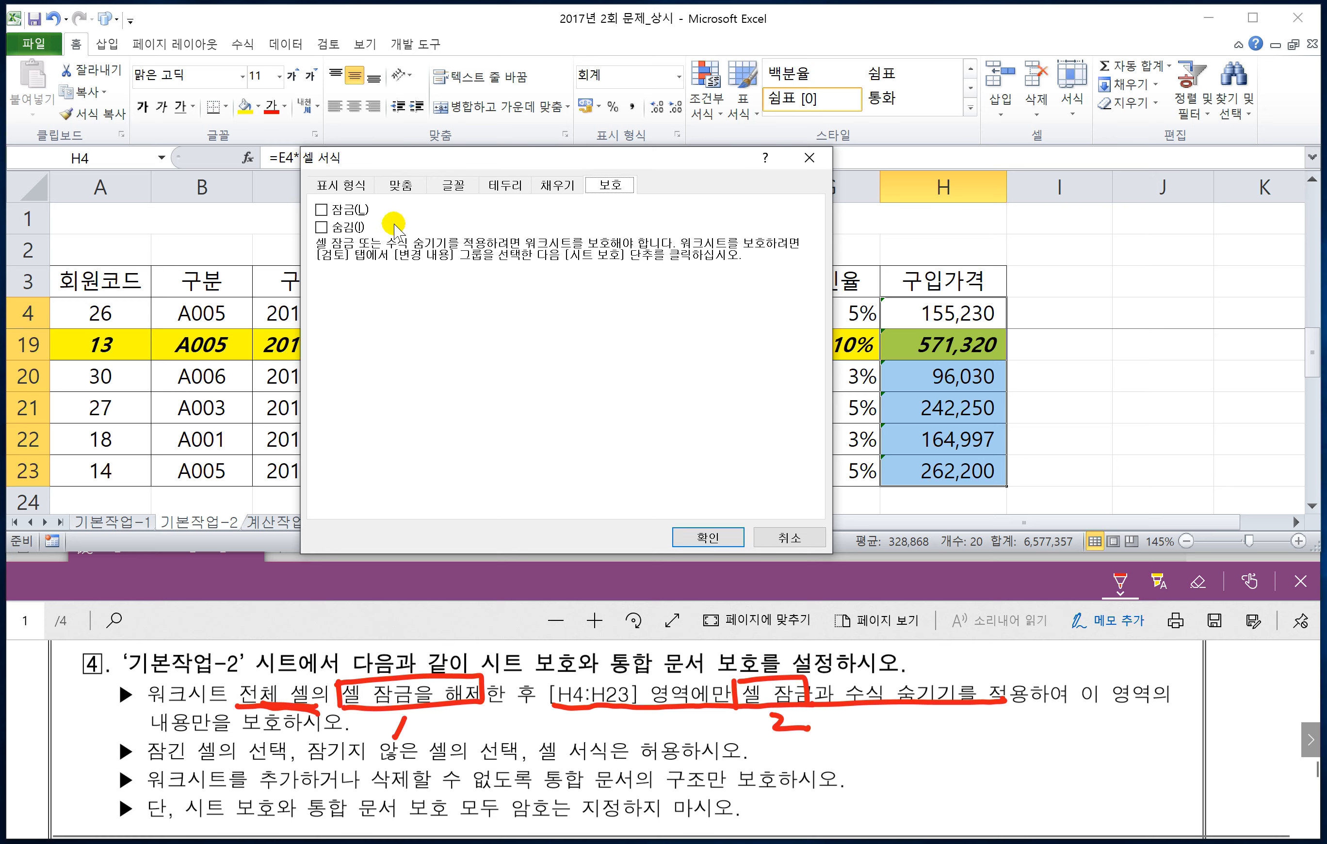
pyautogui.click(321, 210)
pyautogui.click(322, 227)
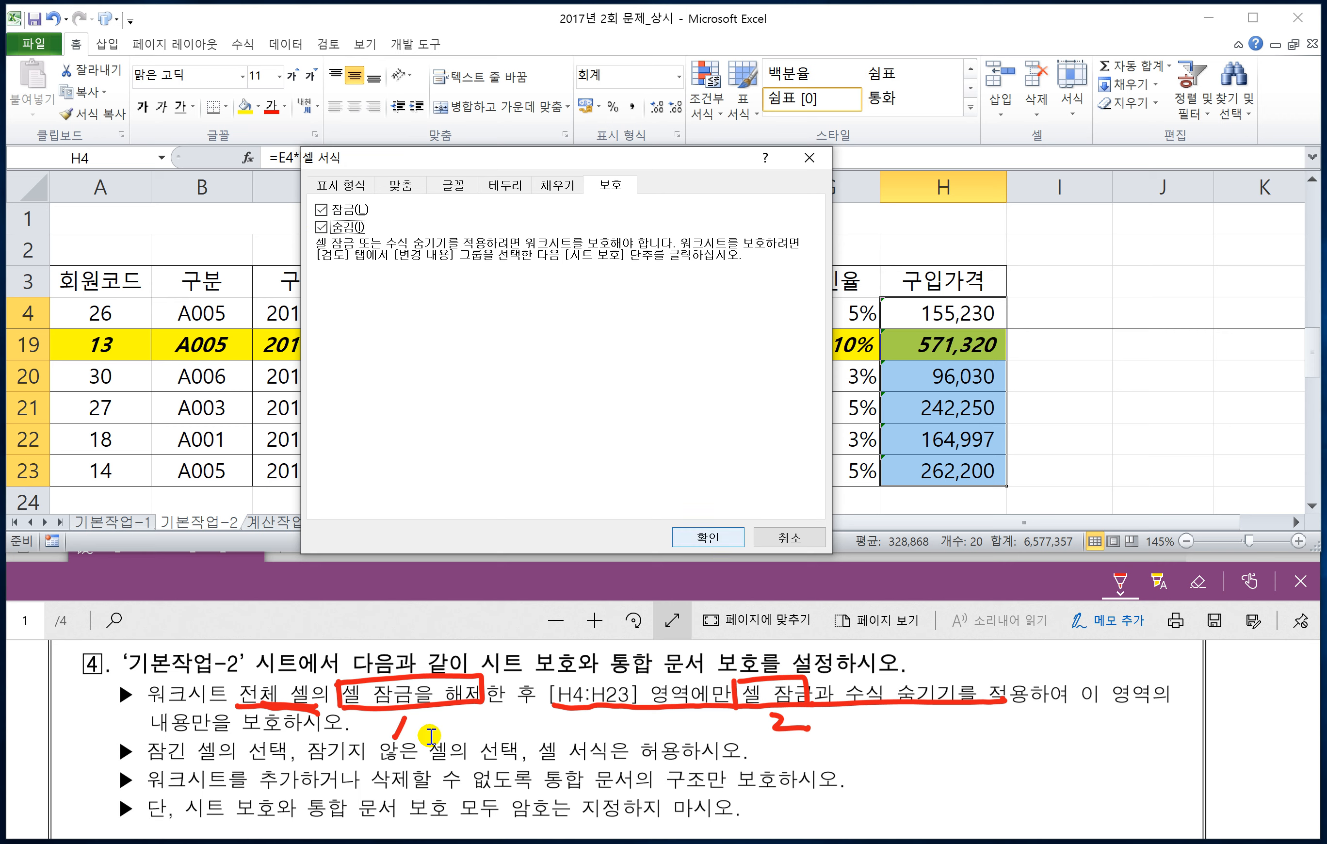
pyautogui.click(707, 536)
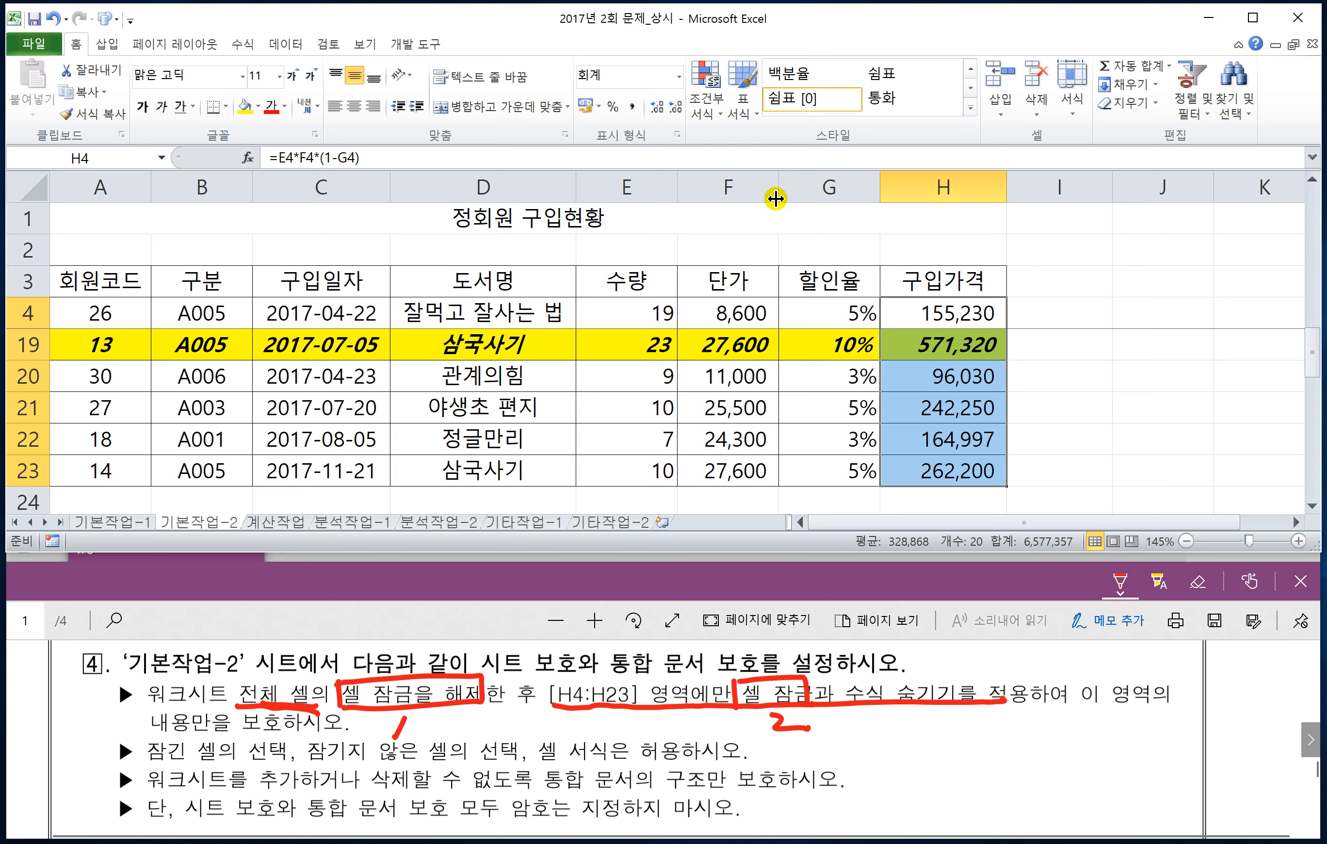
# Step: Protect sheet 기본작업-2 without a password, allowing 잠긴 셀 선택, 잠기지 않은 셀 선택 and 셀 서식
pyautogui.click(328, 45)
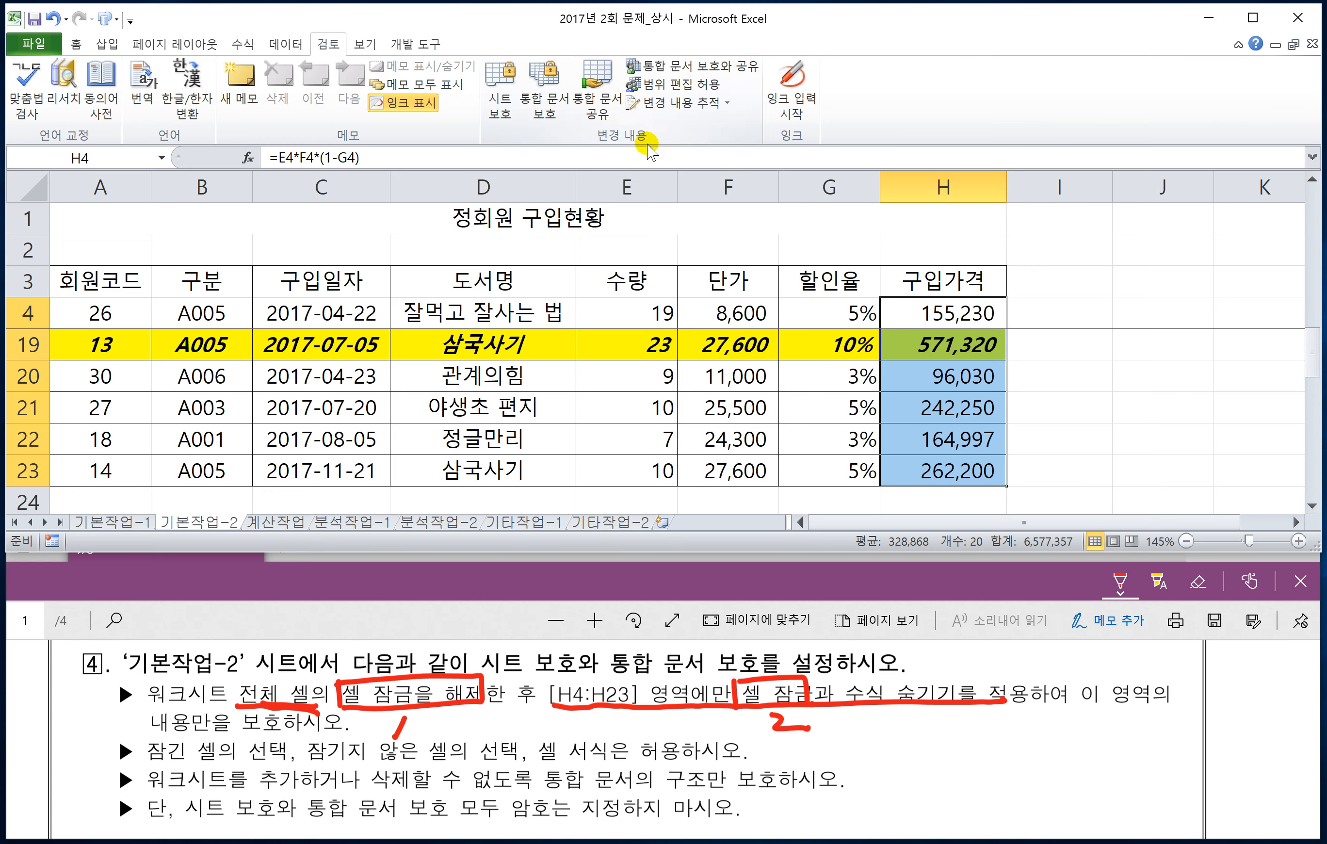
pyautogui.click(513, 114)
pyautogui.moveTo(618, 218); pyautogui.dragTo(650, 213)
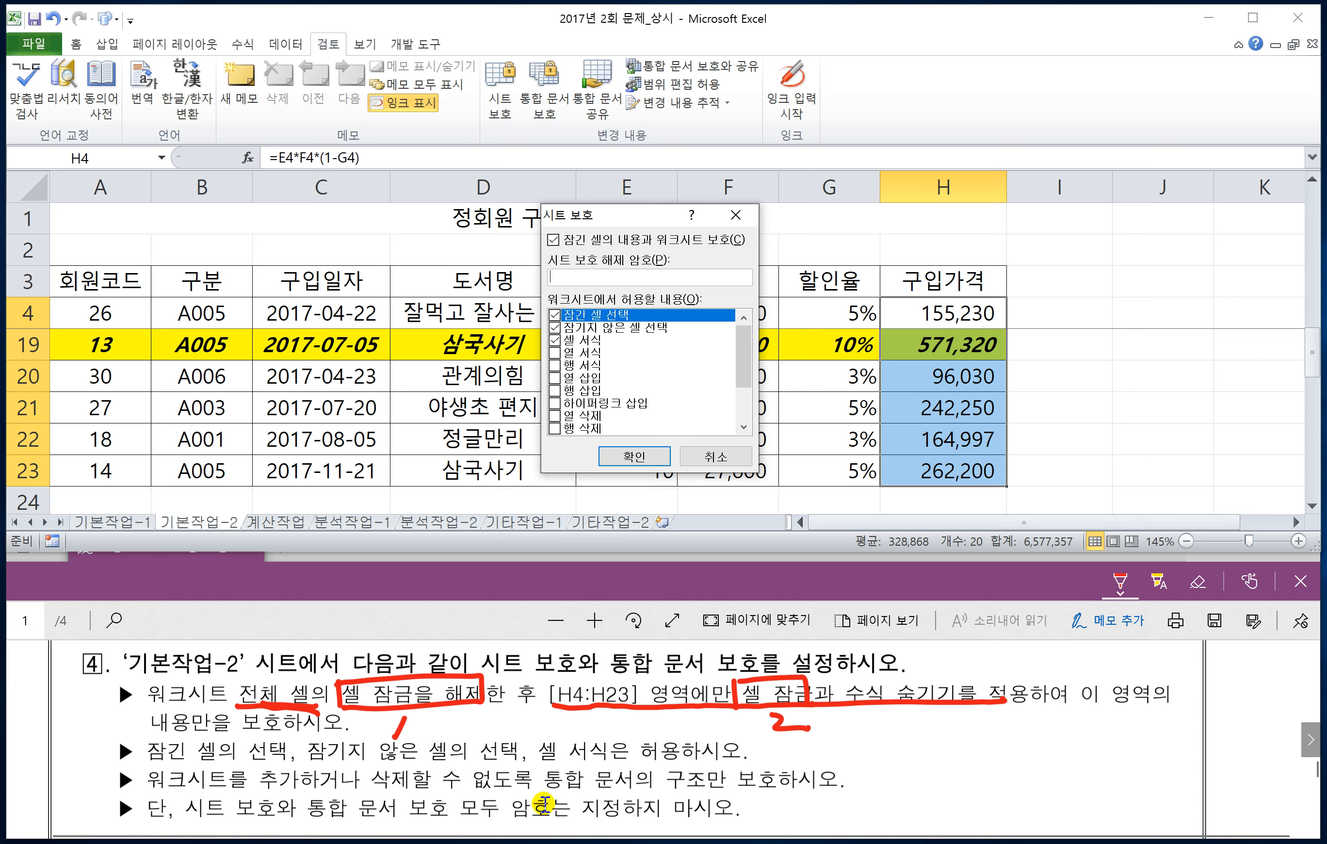
pyautogui.click(634, 457)
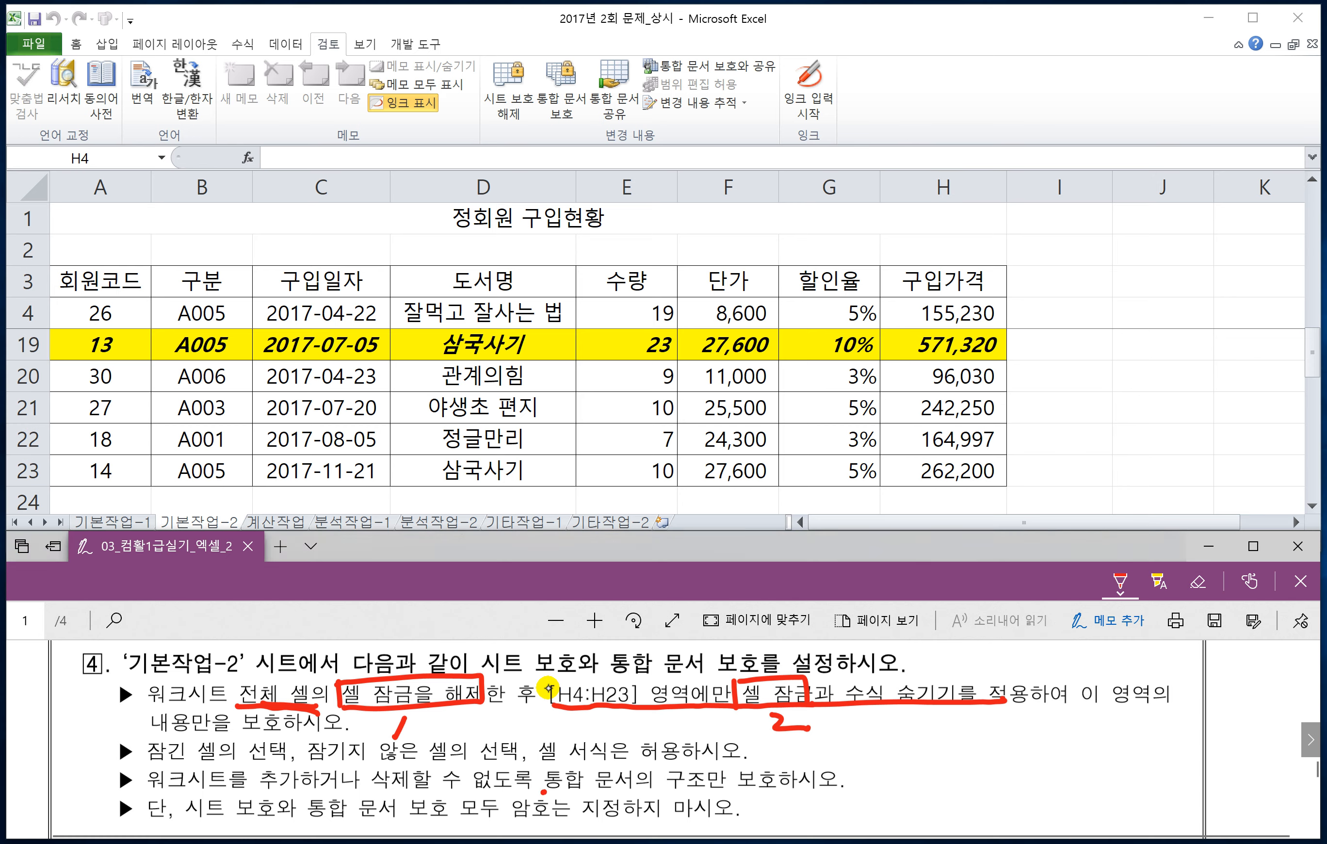
# Step: Mark 통합 문서의 구조 in red in question 4's third instruction, and protect only the workbook's 구조 without a password
pyautogui.moveTo(543, 792)
pyautogui.mouseDown()
pyautogui.moveTo(631, 794)
pyautogui.moveTo(662, 763)
pyautogui.moveTo(720, 762)
pyautogui.moveTo(712, 789)
pyautogui.mouseUp()
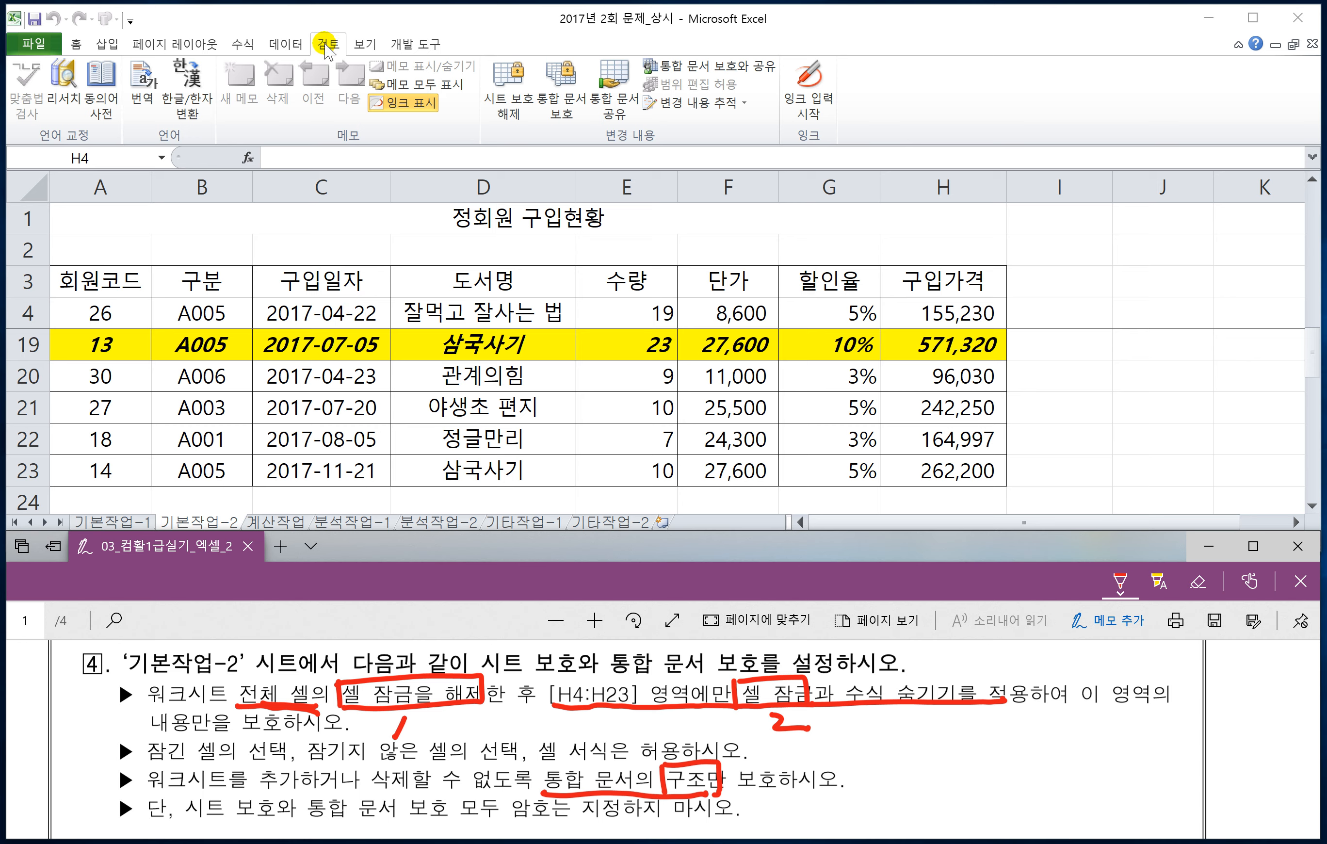
pyautogui.click(564, 106)
pyautogui.click(562, 97)
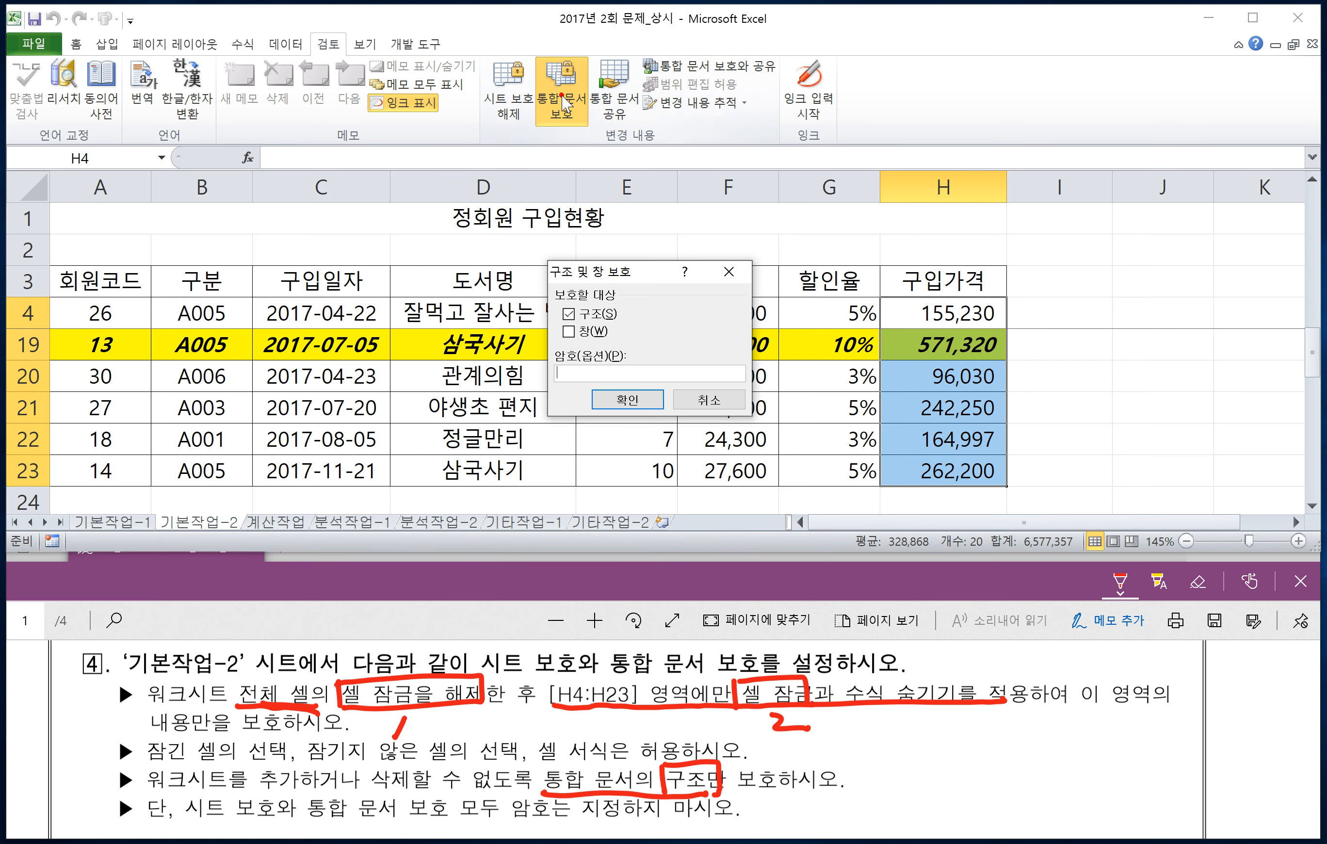
pyautogui.moveTo(608, 272); pyautogui.dragTo(682, 251)
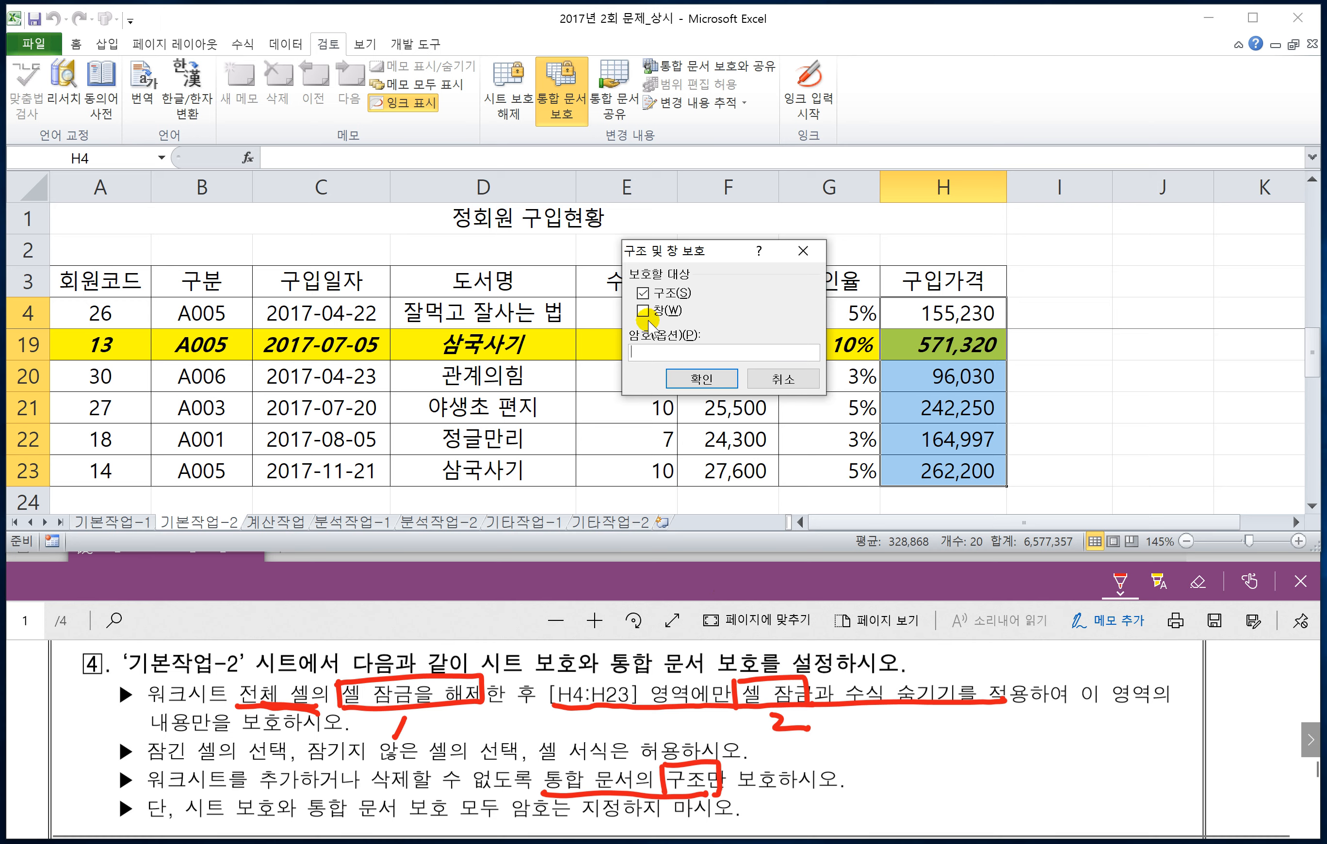
pyautogui.click(701, 379)
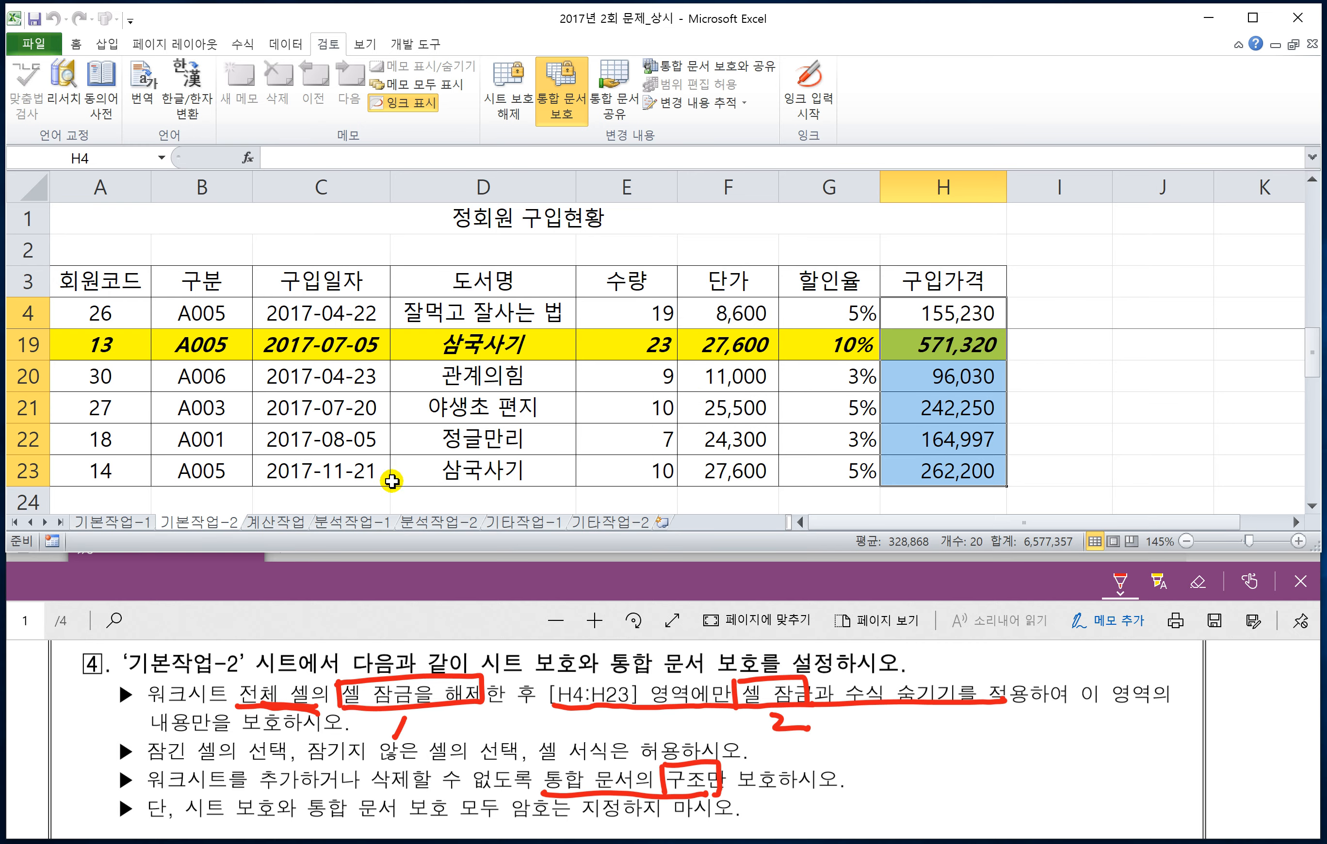
# Step: Check which sheet commands are available for 기본작업-2 under the workbook structure protection
pyautogui.rightClick(218, 521)
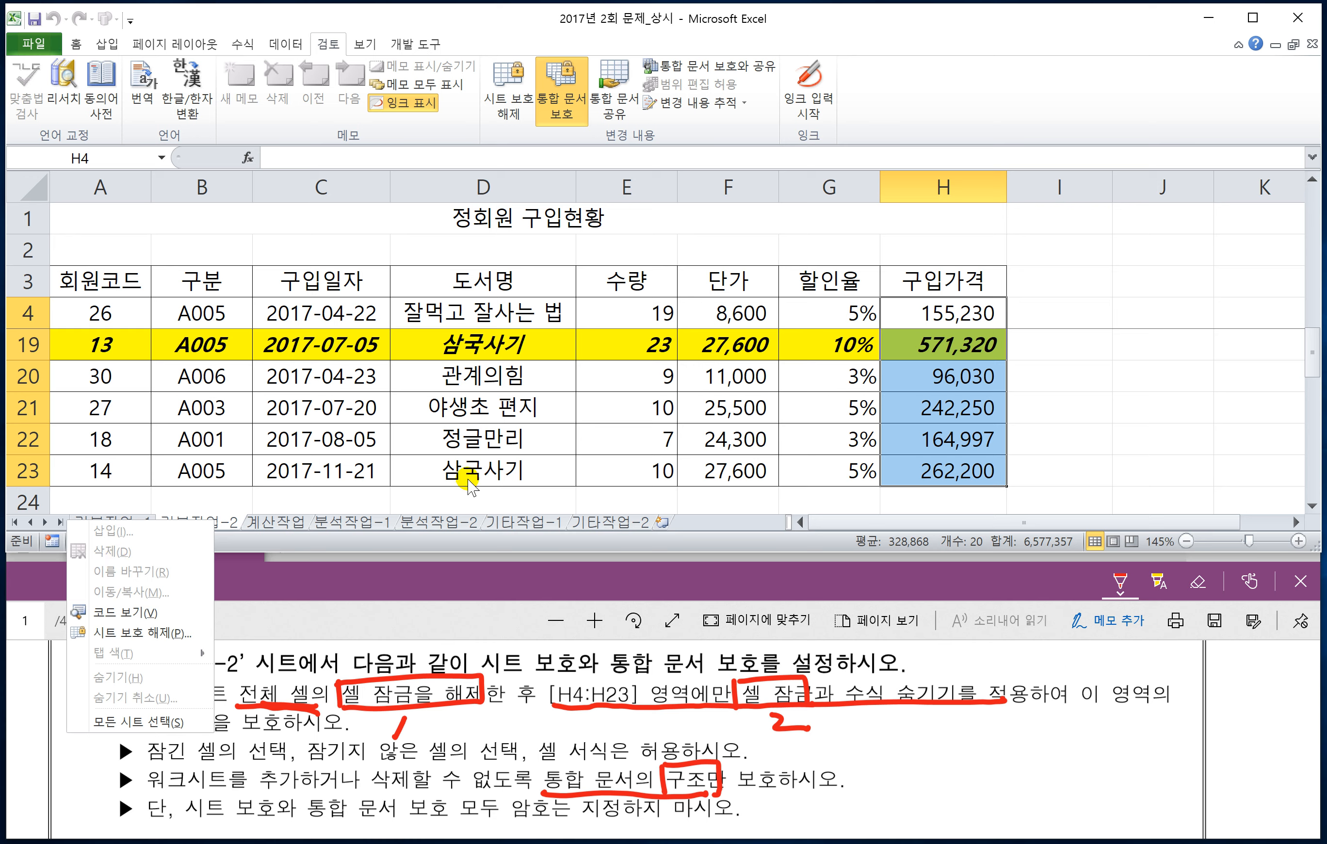
pyautogui.click(513, 456)
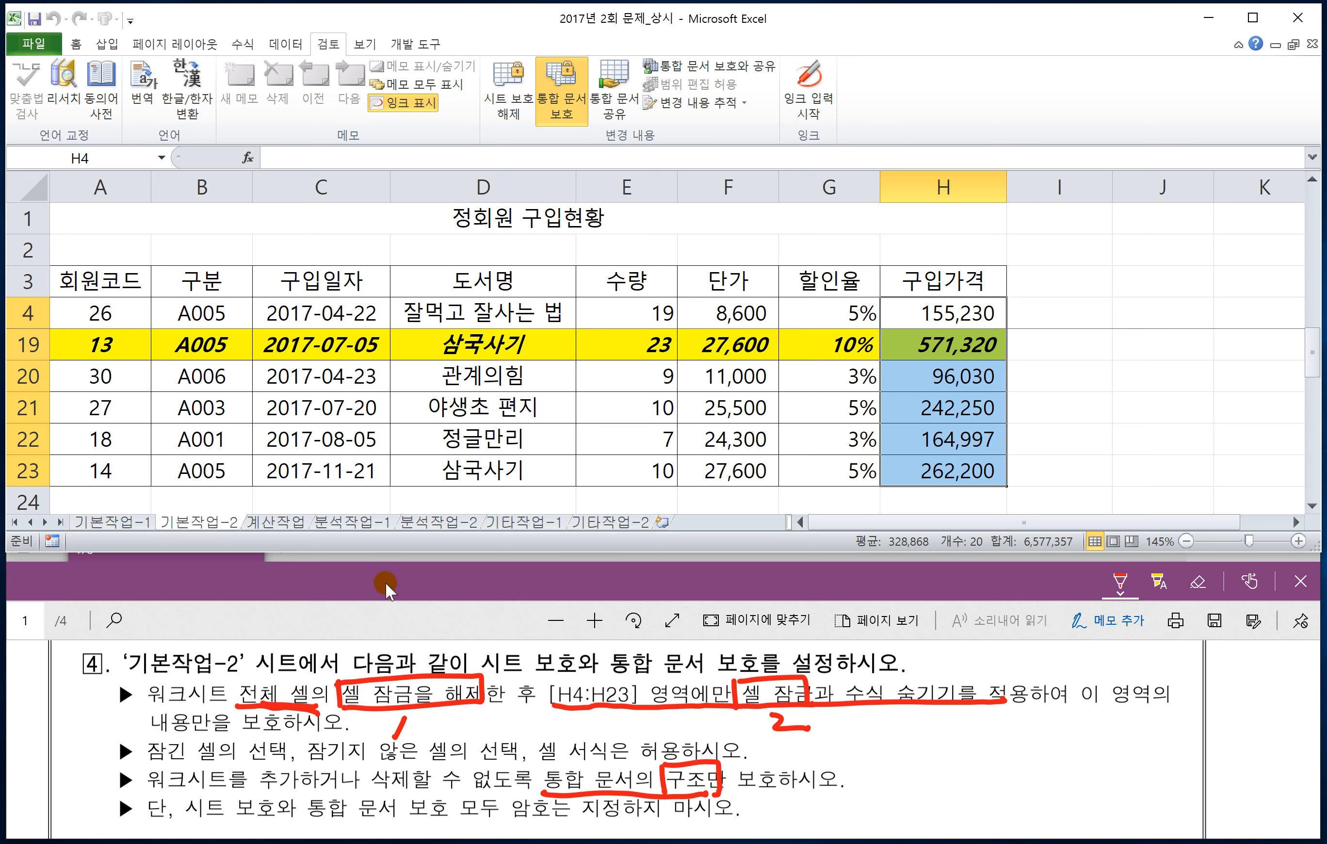
pyautogui.click(382, 616)
pyautogui.click(339, 480)
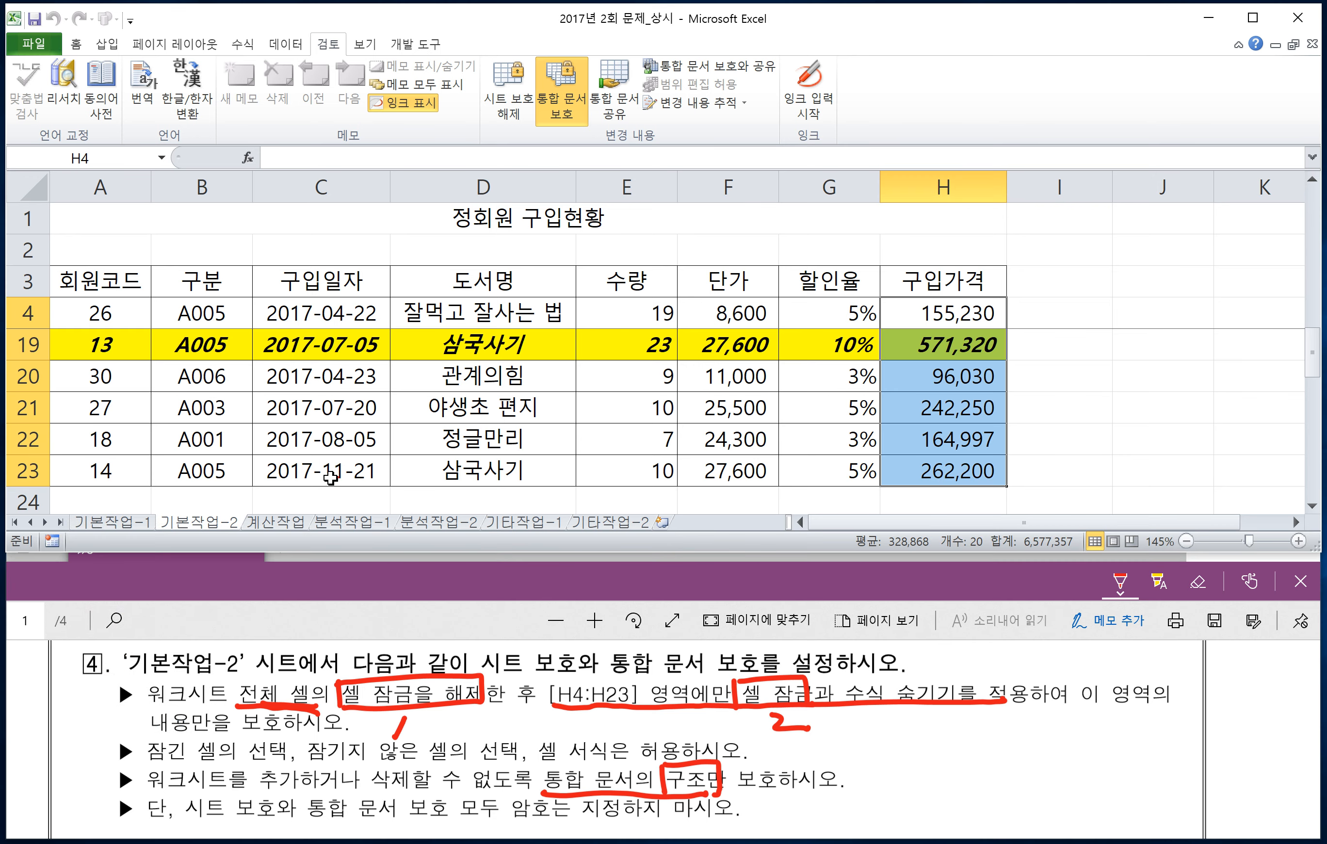
# Step: Open sheet 계산작업 in the workbook and turn the exam PDF to page 2, fitted to the page width
pyautogui.click(279, 522)
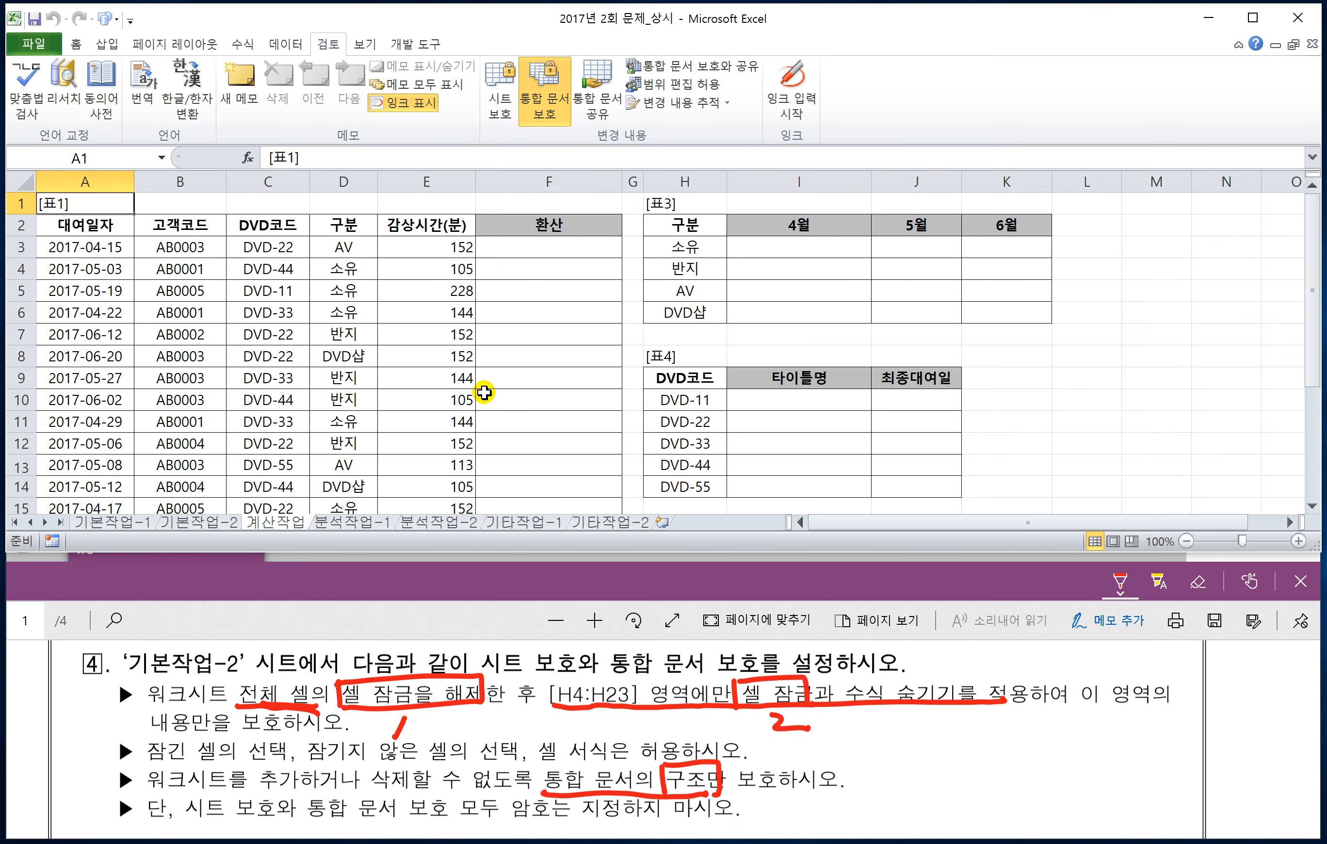
pyautogui.click(466, 568)
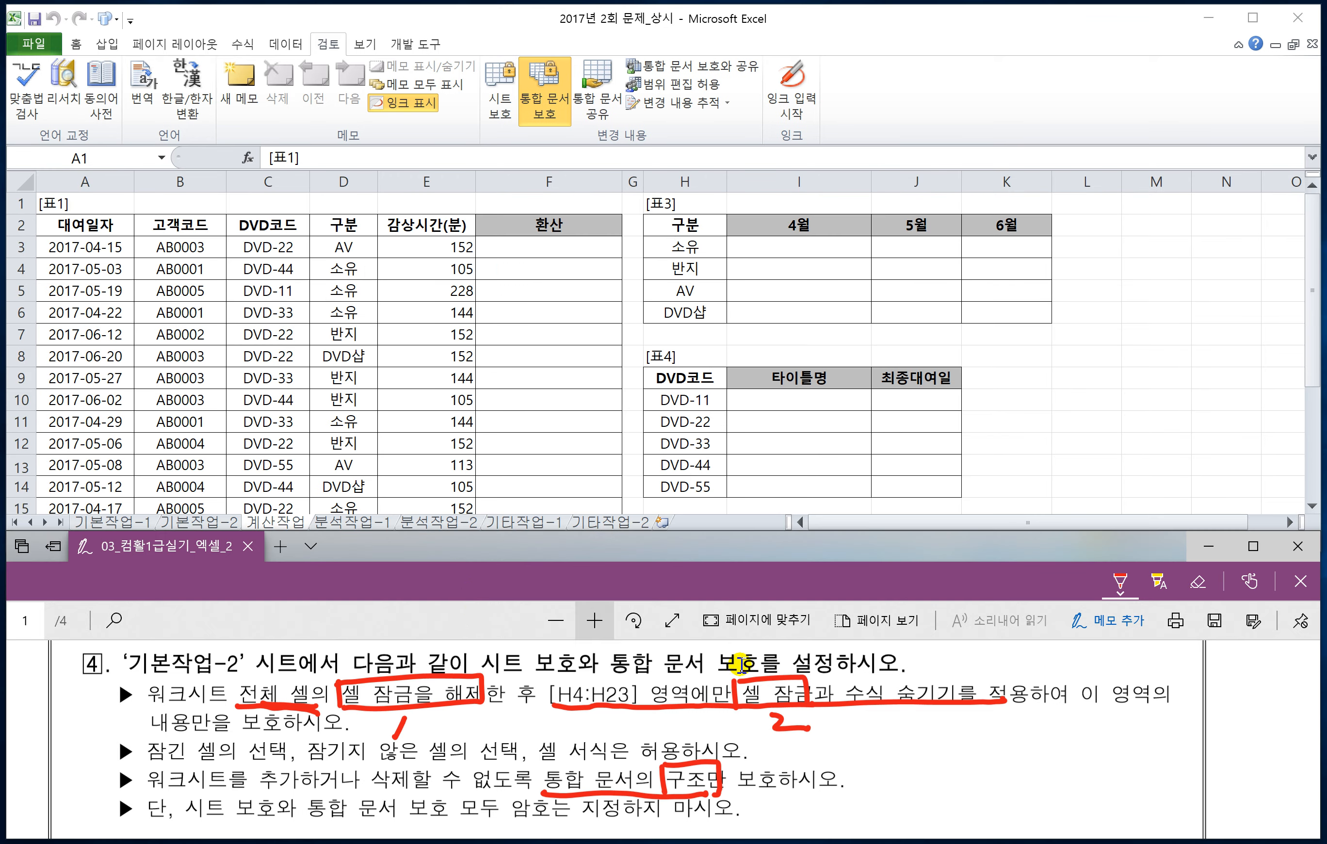
pyautogui.click(1311, 750)
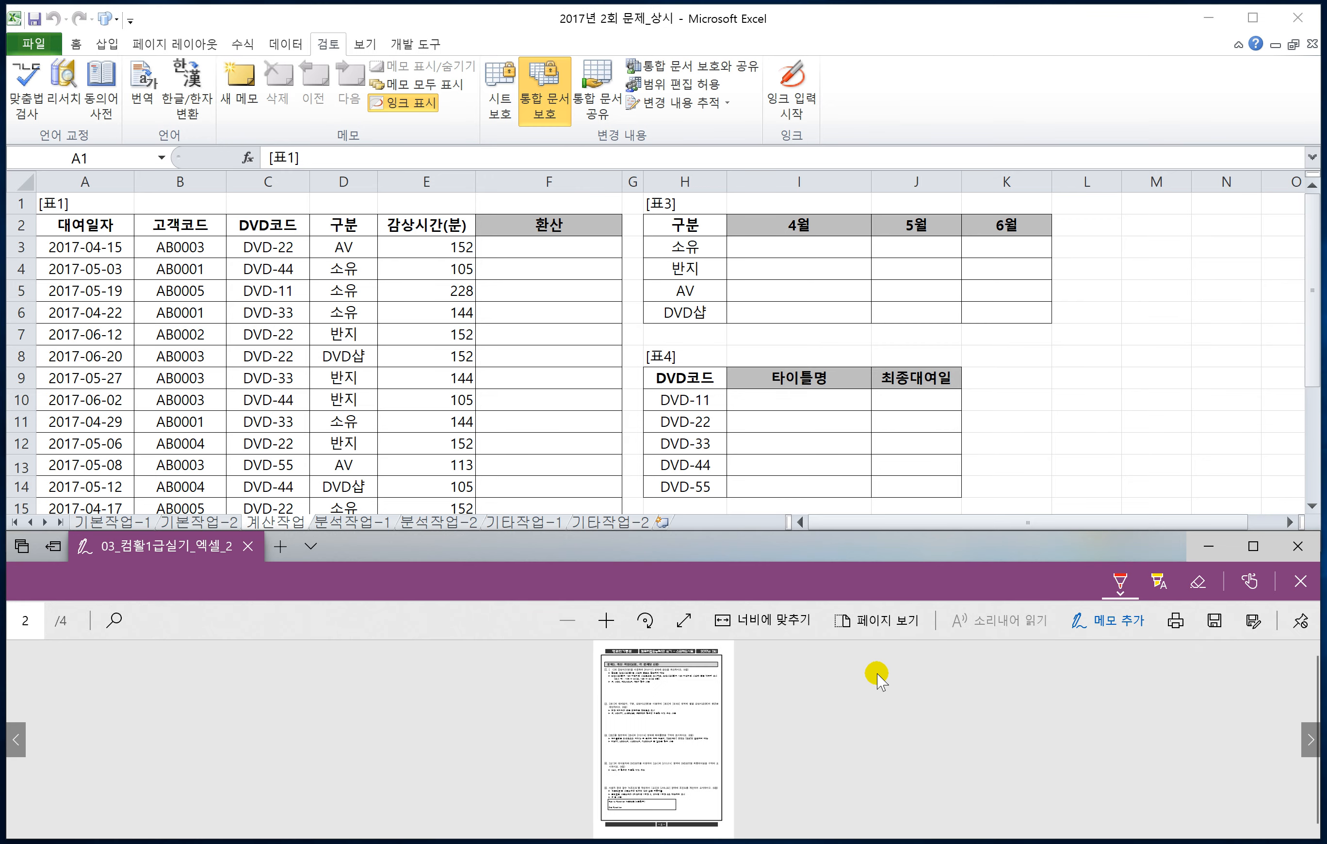
pyautogui.click(745, 620)
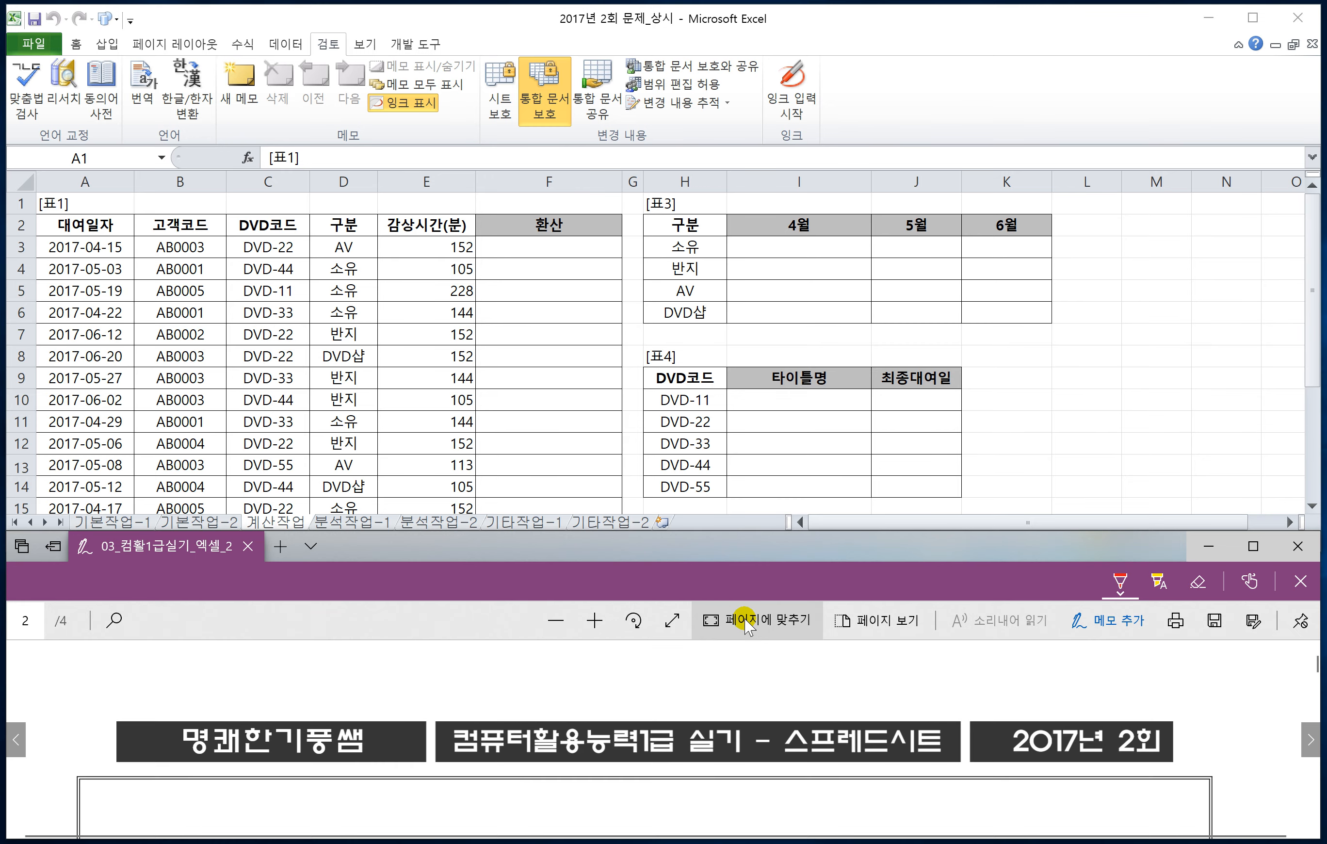
# Step: Bring calculation question 1 into view in the PDF and write the missing 표 in red before the 1 in its heading
pyautogui.scroll(-4, 571, 691)
pyautogui.scroll(-2, 570, 691)
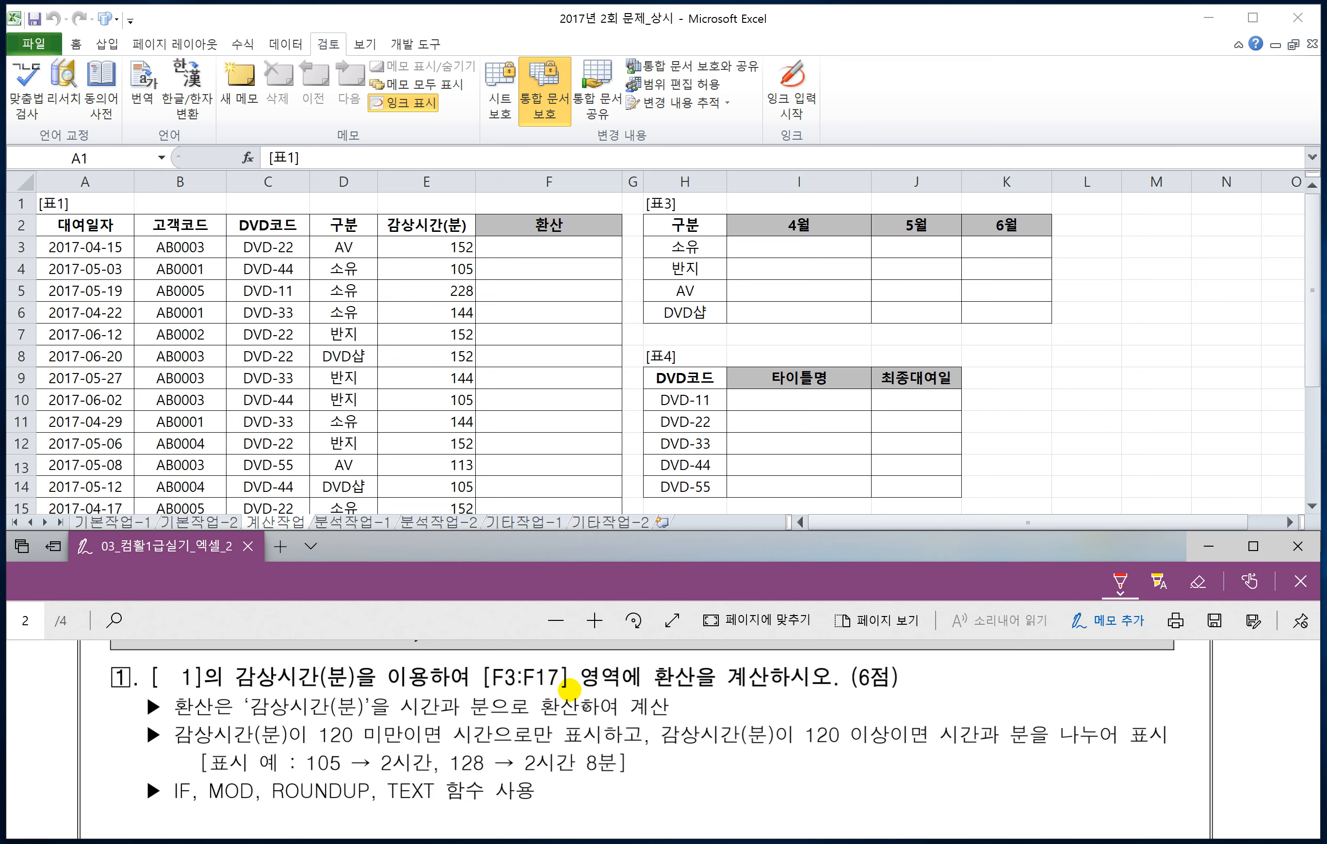
pyautogui.moveTo(176, 663); pyautogui.dragTo(172, 676)
pyautogui.moveTo(158, 683)
pyautogui.mouseDown()
pyautogui.moveTo(180, 670)
pyautogui.moveTo(190, 681)
pyautogui.mouseUp()
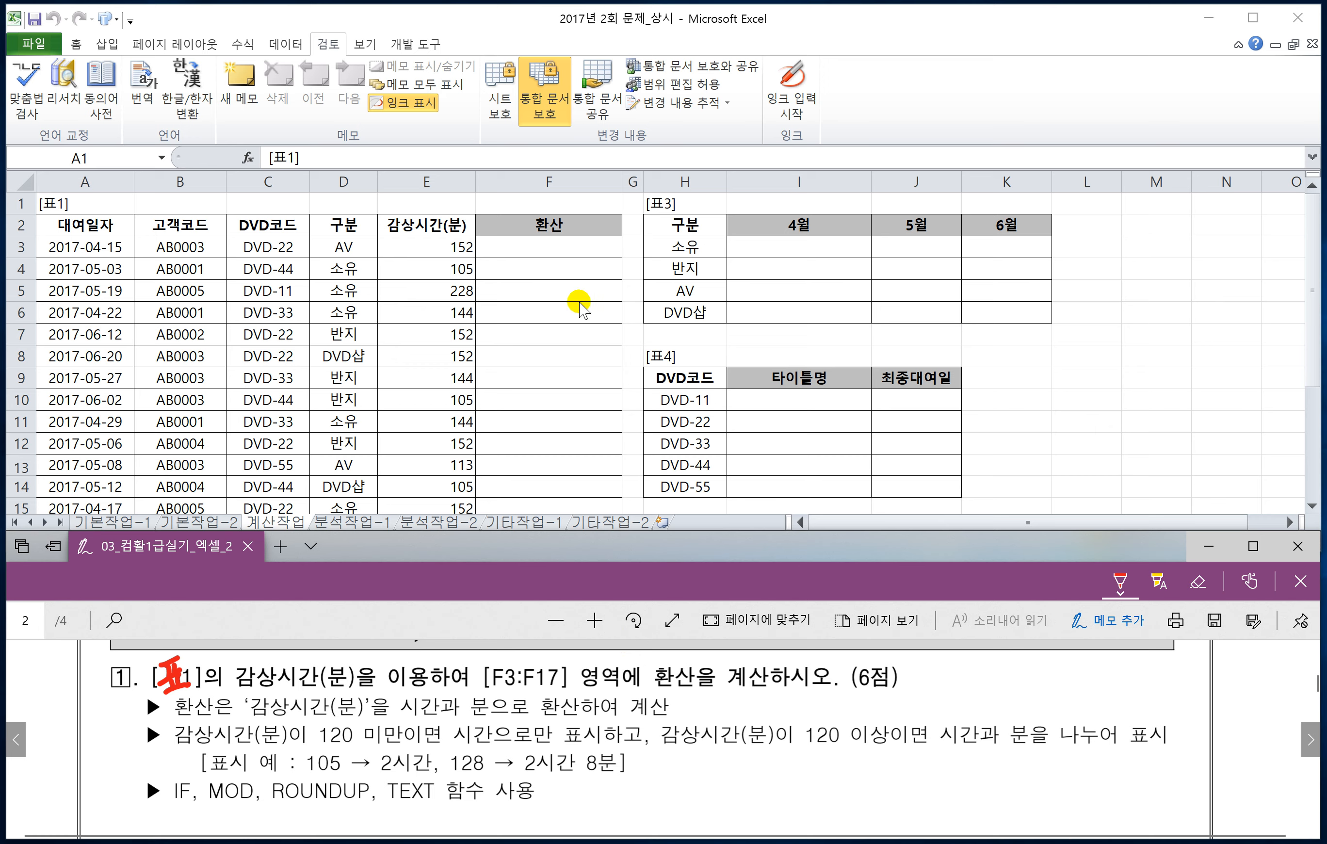
# Step: Collapse the Excel ribbon and enlarge sheet 계산작업 to 145% to view 표1
pyautogui.doubleClick(328, 44)
pyautogui.scroll(3, 426, 268)
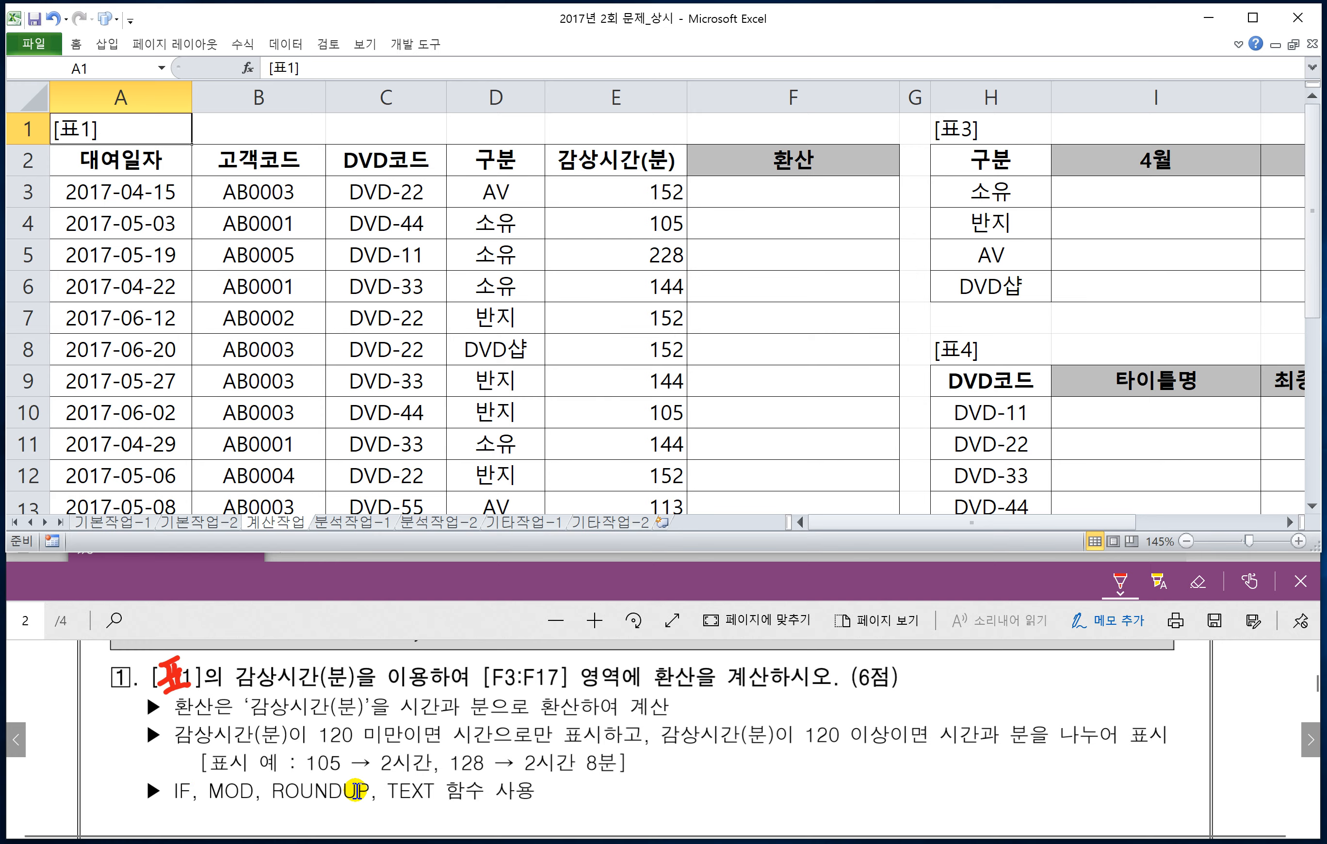
pyautogui.scroll(-1, 387, 775)
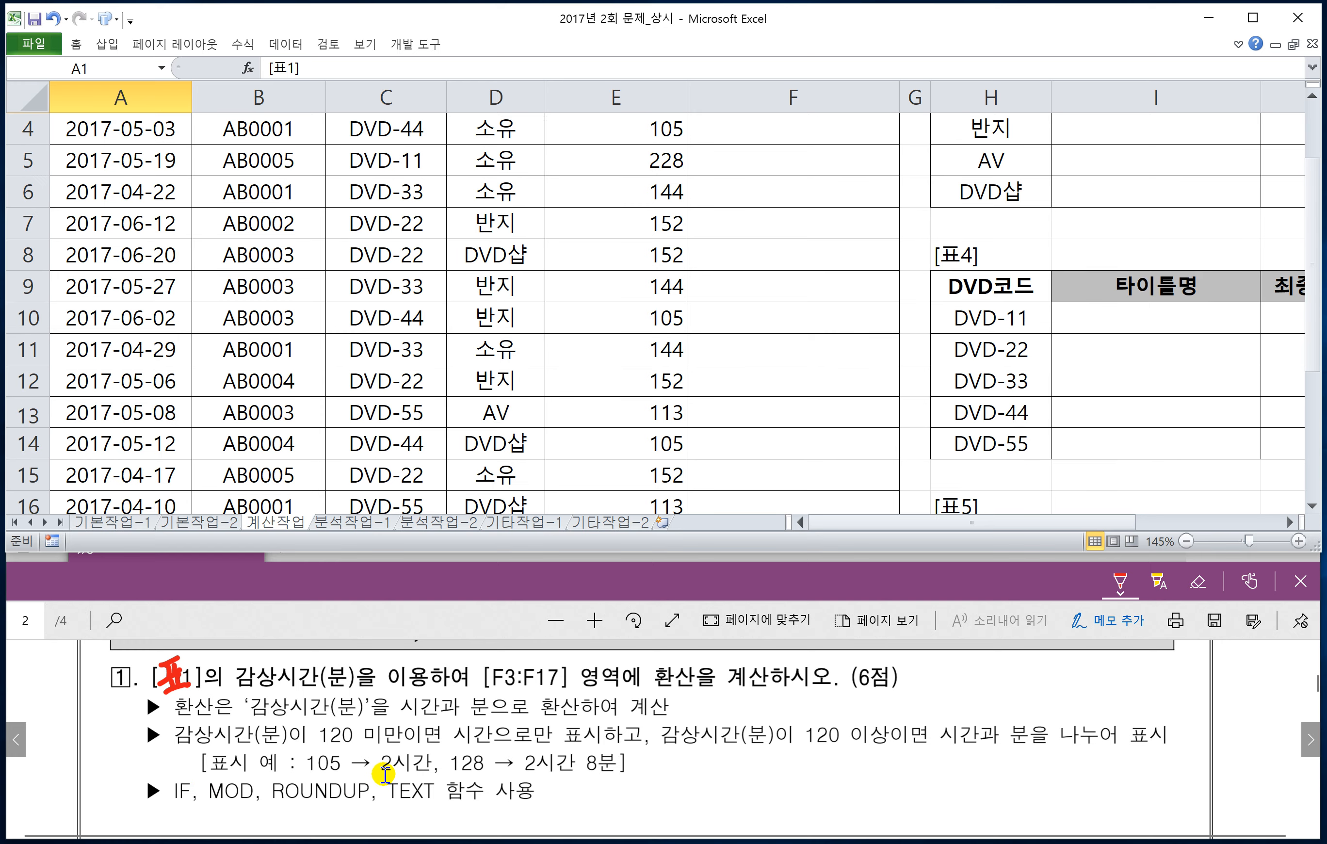
pyautogui.scroll(1, 390, 778)
# Step: Handwrite the formula outline =IF(조건,참,거짓) in red beside question 1's function list in the exam PDF
pyautogui.click(436, 608)
pyautogui.scroll(-1, 408, 652)
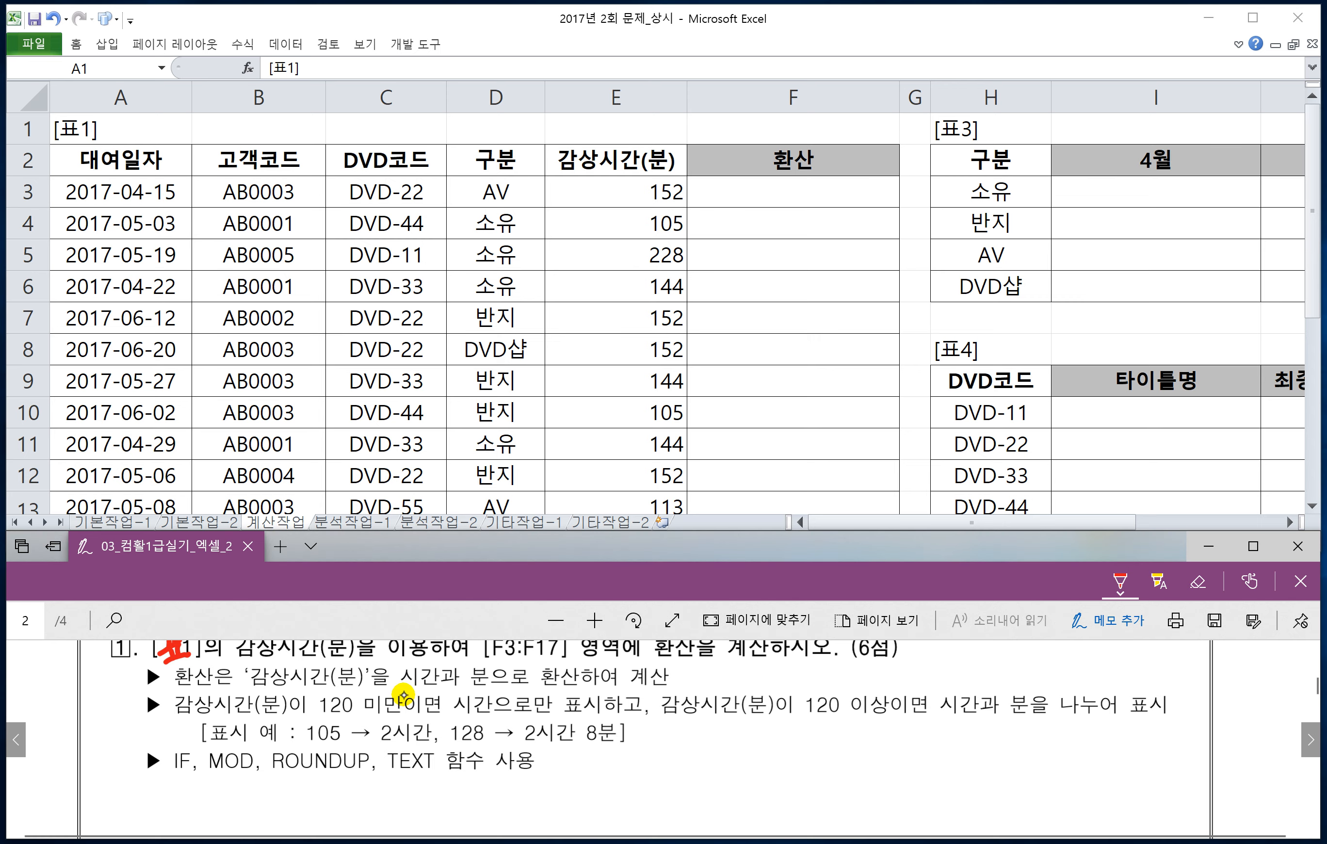
pyautogui.moveTo(661, 761); pyautogui.dragTo(684, 759)
pyautogui.moveTo(669, 776); pyautogui.dragTo(707, 787)
pyautogui.moveTo(747, 740)
pyautogui.mouseDown()
pyautogui.moveTo(731, 790)
pyautogui.moveTo(753, 758)
pyautogui.mouseUp()
pyautogui.moveTo(766, 751)
pyautogui.mouseDown()
pyautogui.moveTo(762, 769)
pyautogui.moveTo(835, 763)
pyautogui.mouseUp()
pyautogui.moveTo(815, 769)
pyautogui.mouseDown()
pyautogui.moveTo(836, 779)
pyautogui.moveTo(877, 751)
pyautogui.mouseUp()
pyautogui.moveTo(857, 759)
pyautogui.mouseDown()
pyautogui.moveTo(882, 757)
pyautogui.moveTo(865, 773)
pyautogui.mouseUp()
pyautogui.moveTo(886, 739)
pyautogui.mouseDown()
pyautogui.moveTo(886, 766)
pyautogui.moveTo(898, 753)
pyautogui.mouseUp()
pyautogui.moveTo(870, 769); pyautogui.dragTo(888, 783)
pyautogui.moveTo(905, 774); pyautogui.dragTo(929, 758)
pyautogui.moveTo(933, 748); pyautogui.dragTo(944, 767)
pyautogui.moveTo(950, 754); pyautogui.dragTo(969, 764)
pyautogui.moveTo(958, 764)
pyautogui.mouseDown()
pyautogui.moveTo(947, 787)
pyautogui.moveTo(969, 783)
pyautogui.mouseUp()
pyautogui.moveTo(974, 742)
pyautogui.mouseDown()
pyautogui.moveTo(985, 769)
pyautogui.moveTo(973, 788)
pyautogui.mouseUp()
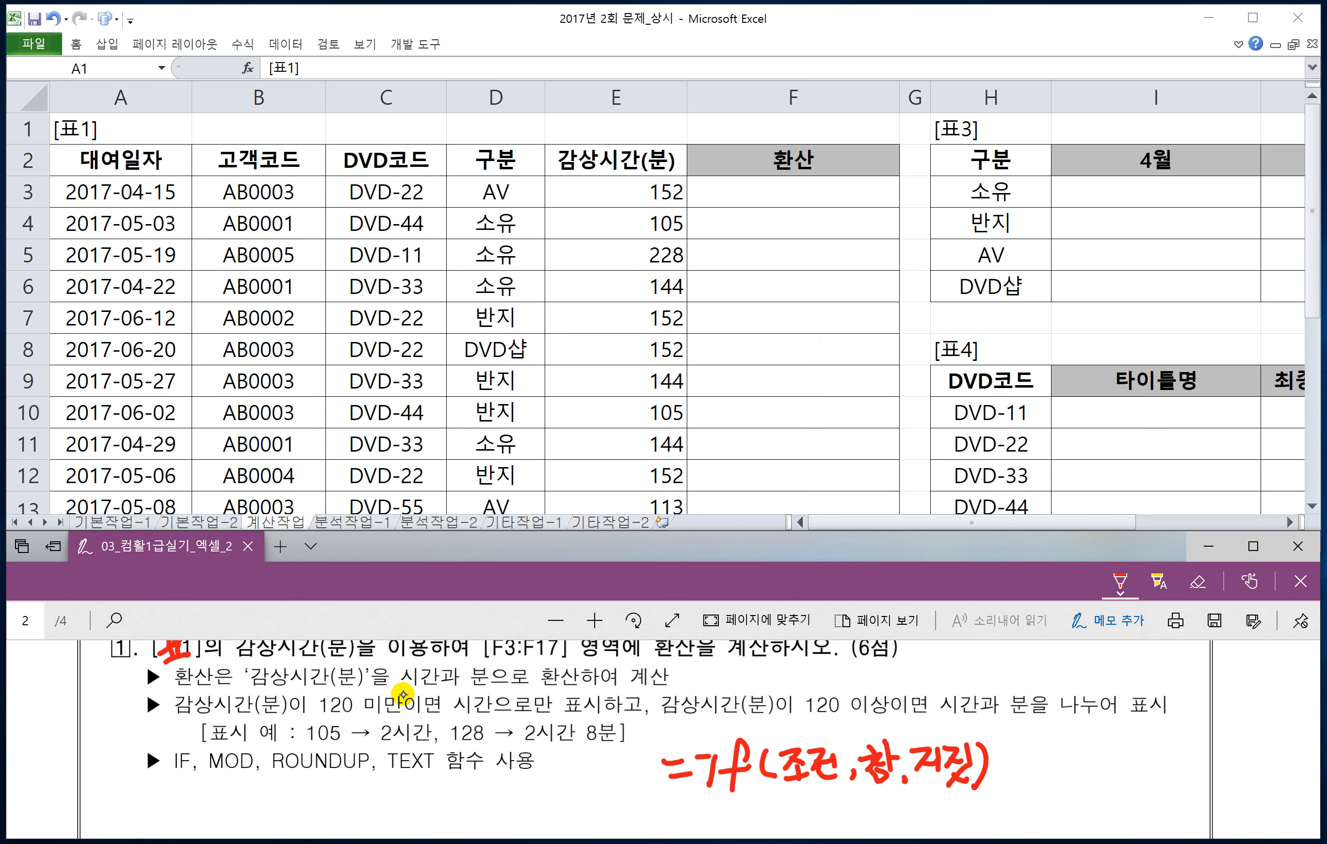
# Step: Box 감상시간(분)이 120 미만 in red and label it 조건, and box 시간으로만 표시 and label it 참
pyautogui.moveTo(170, 716)
pyautogui.mouseDown()
pyautogui.moveTo(406, 720)
pyautogui.moveTo(403, 693)
pyautogui.moveTo(255, 684)
pyautogui.moveTo(122, 720)
pyautogui.moveTo(132, 702)
pyautogui.moveTo(168, 733)
pyautogui.mouseUp()
pyautogui.moveTo(449, 715)
pyautogui.mouseDown()
pyautogui.moveTo(571, 719)
pyautogui.moveTo(607, 688)
pyautogui.moveTo(462, 684)
pyautogui.moveTo(452, 714)
pyautogui.mouseUp()
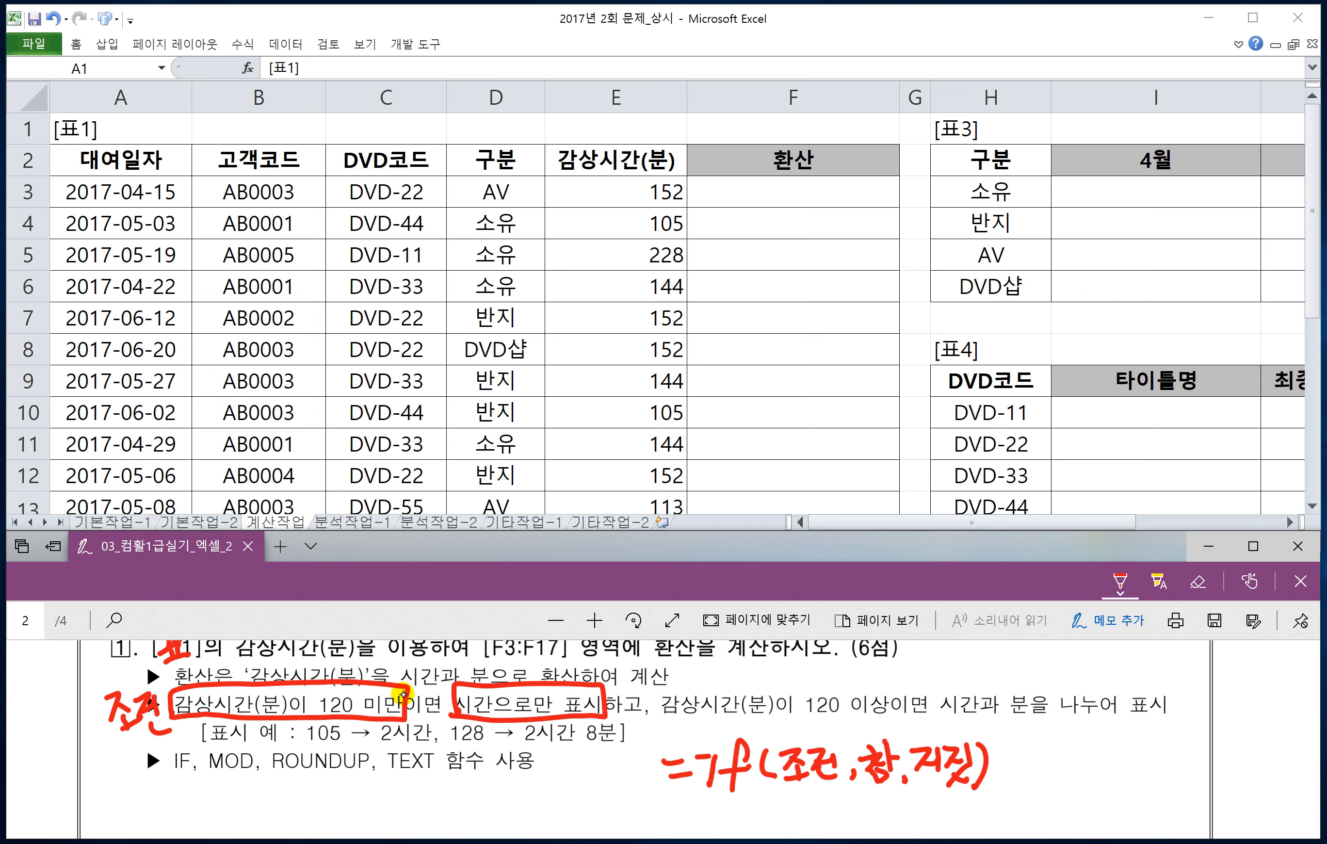
pyautogui.moveTo(507, 665); pyautogui.dragTo(530, 662)
pyautogui.moveTo(517, 668); pyautogui.dragTo(533, 678)
pyautogui.moveTo(535, 666); pyautogui.dragTo(544, 664)
# Step: Box 시간과 분을 나누어 in red and label it 거짓, without keeping an underline on the 120 이상 condition
pyautogui.moveTo(653, 719); pyautogui.dragTo(964, 719)
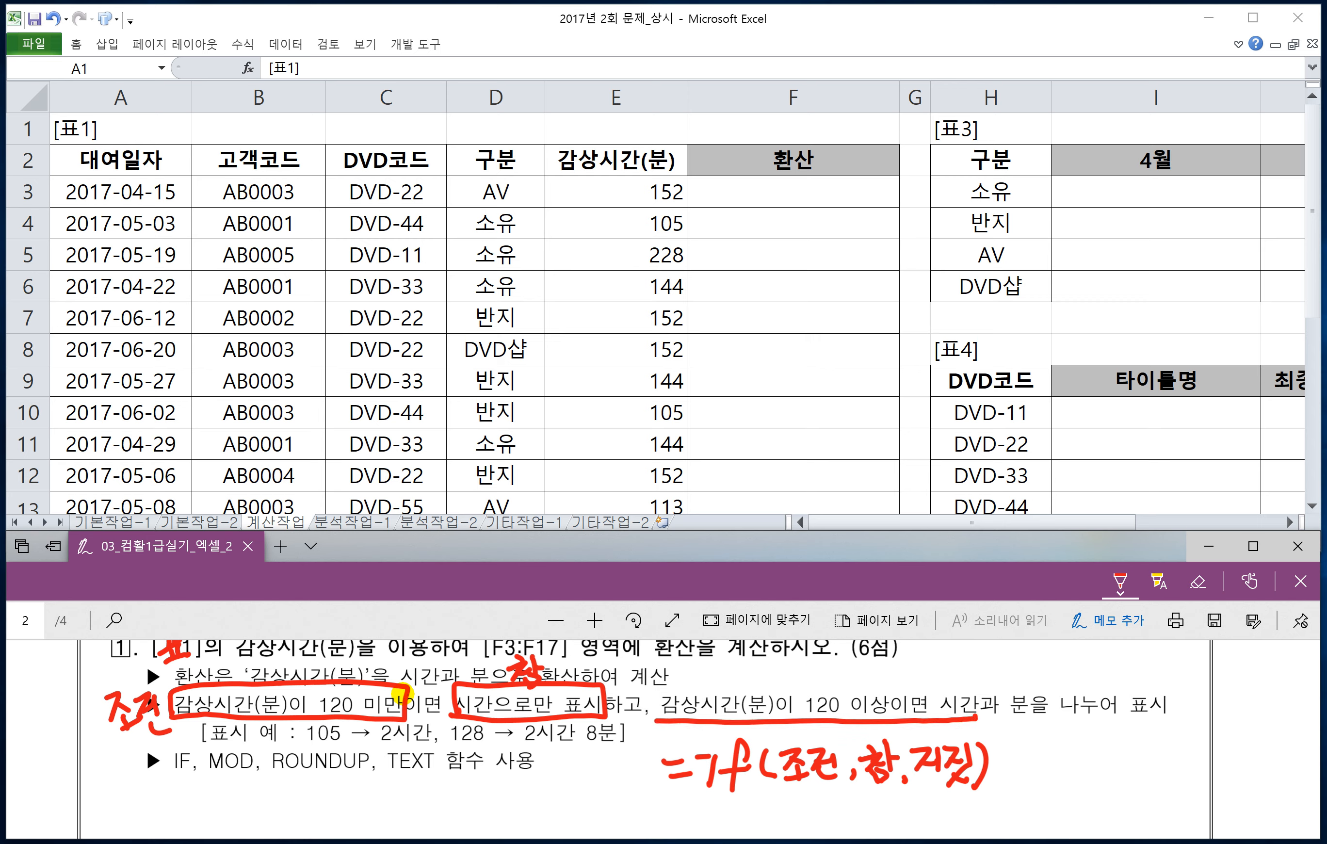
pyautogui.hotkey('ctrl', 'z')
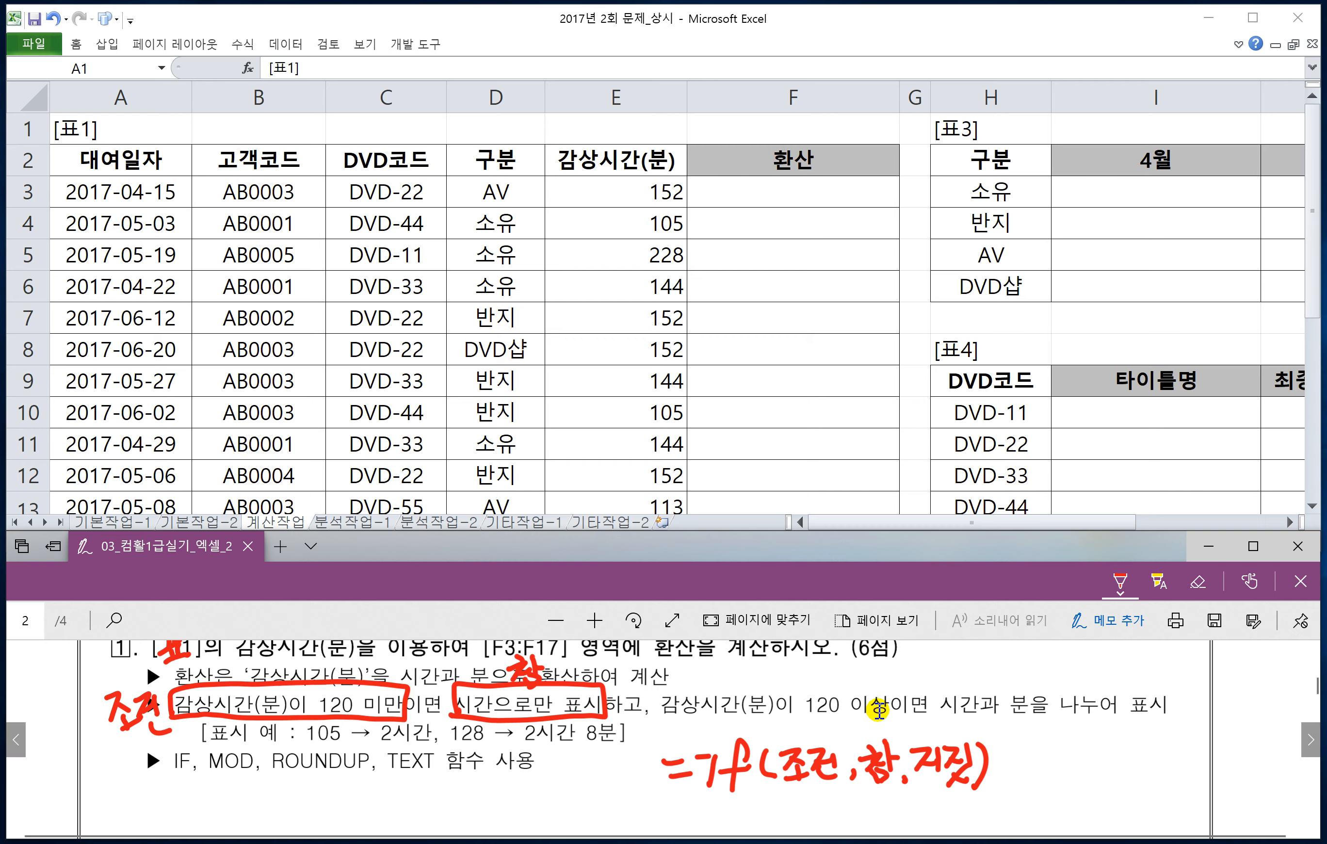
pyautogui.moveTo(930, 686)
pyautogui.mouseDown()
pyautogui.moveTo(961, 728)
pyautogui.moveTo(1100, 731)
pyautogui.moveTo(1108, 700)
pyautogui.moveTo(1028, 683)
pyautogui.moveTo(929, 690)
pyautogui.moveTo(984, 668)
pyautogui.moveTo(1032, 680)
pyautogui.mouseUp()
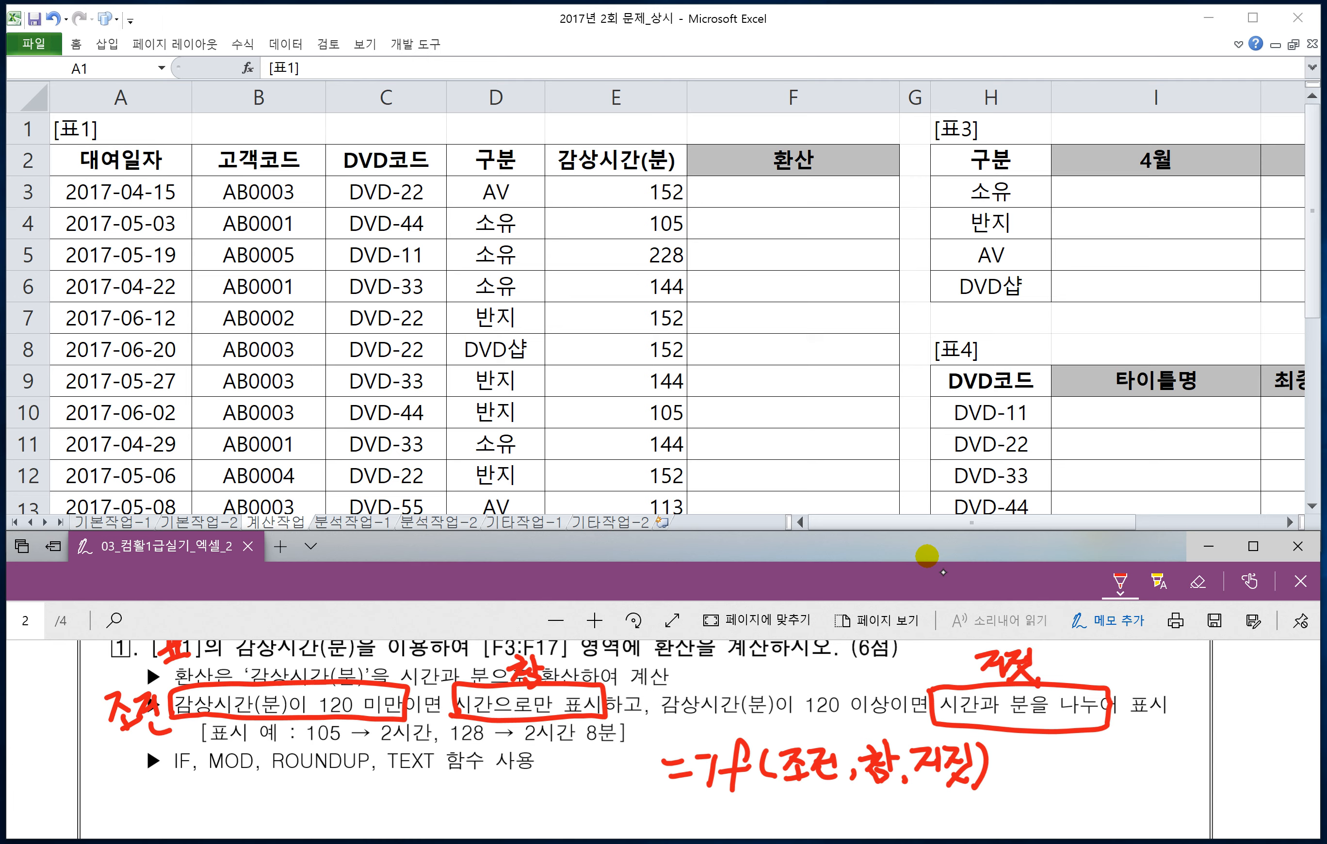
# Step: Mark the example result 2시간 in red as 참 and the example result 2시간 8분 as 거짓
pyautogui.moveTo(413, 743)
pyautogui.mouseDown()
pyautogui.moveTo(386, 746)
pyautogui.moveTo(425, 732)
pyautogui.moveTo(381, 777)
pyautogui.mouseUp()
pyautogui.moveTo(373, 772)
pyautogui.mouseDown()
pyautogui.moveTo(390, 769)
pyautogui.moveTo(386, 794)
pyautogui.mouseUp()
pyautogui.moveTo(375, 800)
pyautogui.mouseDown()
pyautogui.moveTo(391, 795)
pyautogui.moveTo(377, 818)
pyautogui.mouseUp()
pyautogui.moveTo(401, 785); pyautogui.dragTo(410, 803)
pyautogui.moveTo(384, 817)
pyautogui.mouseDown()
pyautogui.moveTo(392, 829)
pyautogui.moveTo(406, 812)
pyautogui.mouseUp()
pyautogui.moveTo(391, 816); pyautogui.dragTo(405, 829)
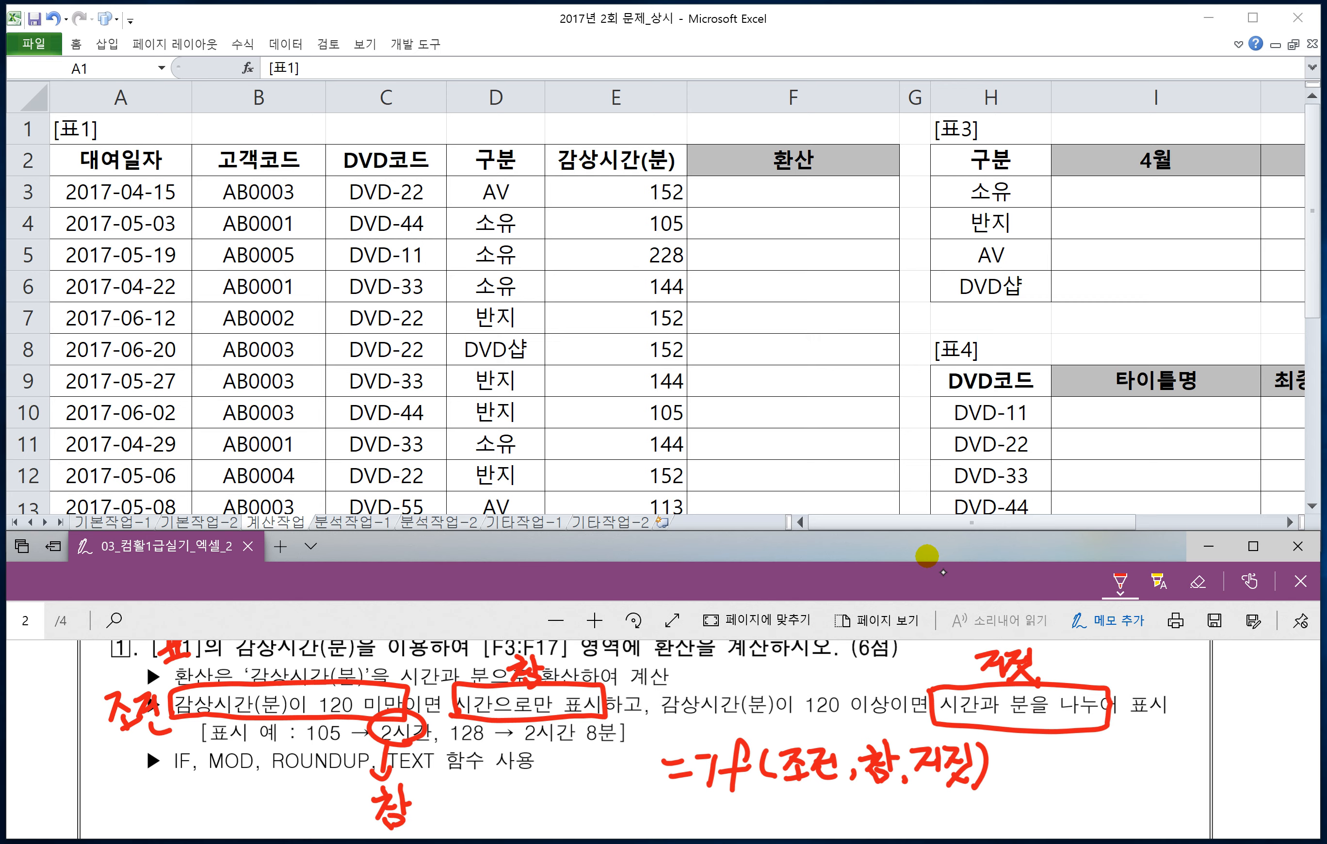
pyautogui.moveTo(517, 741)
pyautogui.mouseDown()
pyautogui.moveTo(584, 747)
pyautogui.moveTo(595, 718)
pyautogui.moveTo(513, 739)
pyautogui.moveTo(620, 797)
pyautogui.moveTo(593, 796)
pyautogui.mouseUp()
pyautogui.moveTo(602, 785); pyautogui.dragTo(622, 796)
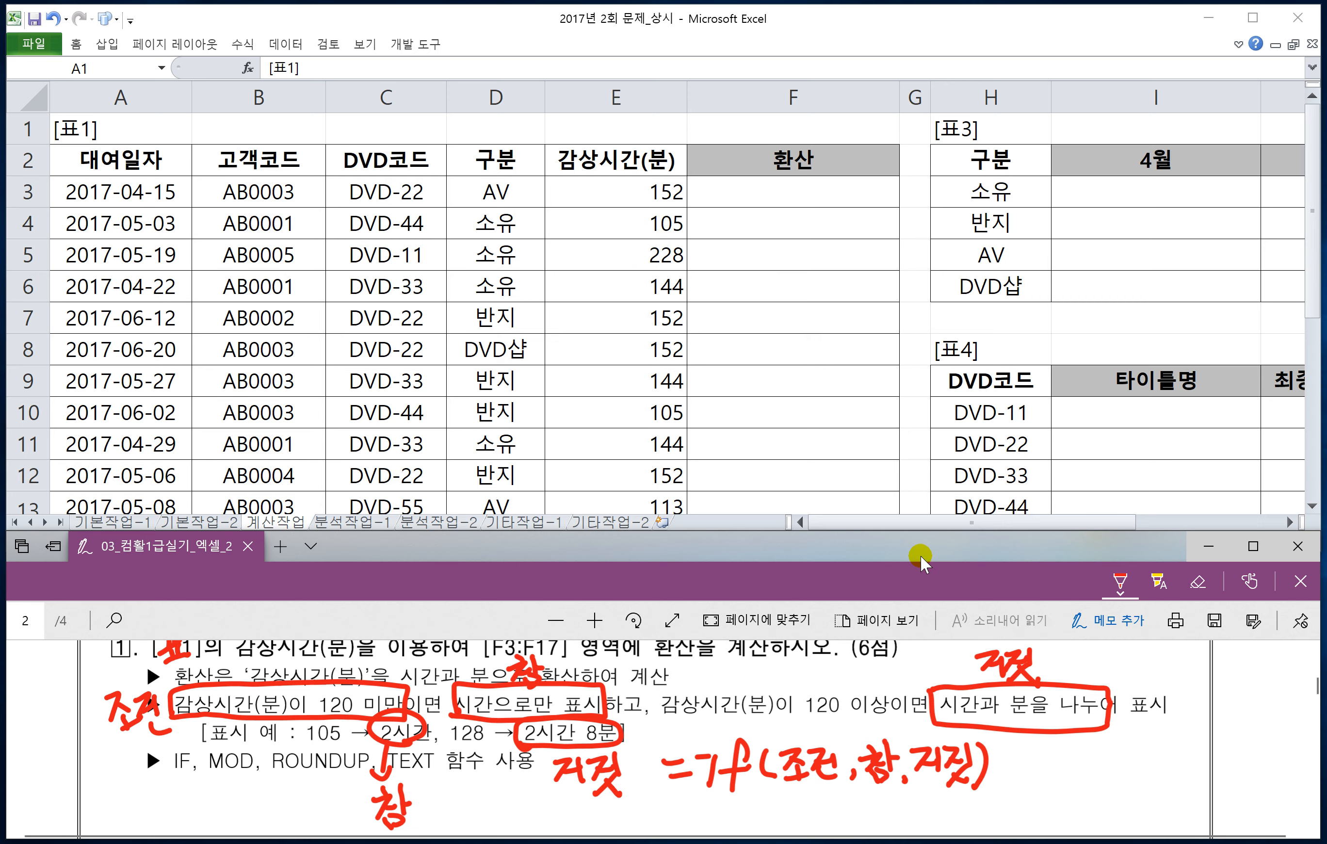
pyautogui.scroll(-1, 705, 753)
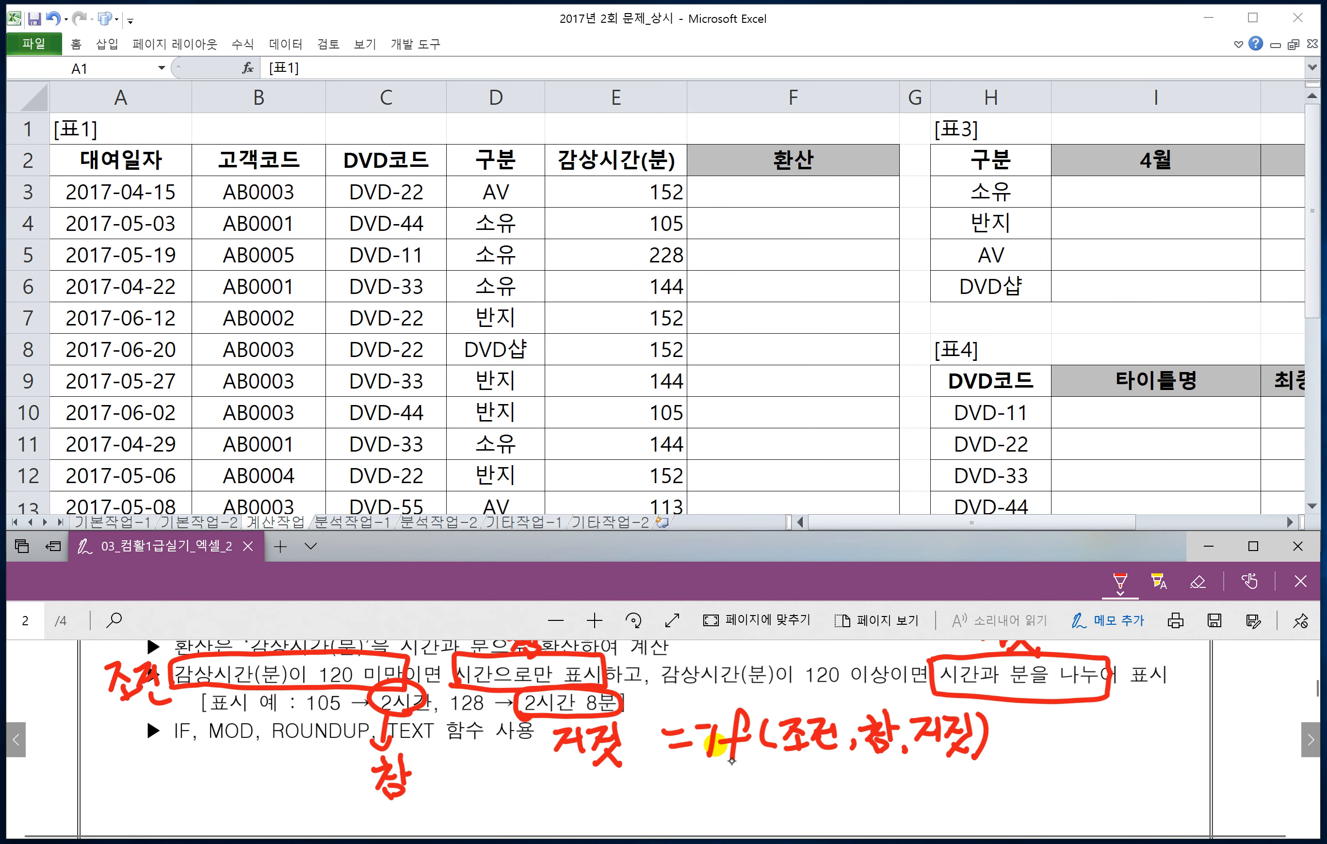
# Step: Handwrite =mod(105 in red below the IF outline, without keeping a /60 after the number
pyautogui.moveTo(678, 783); pyautogui.dragTo(692, 783)
pyautogui.moveTo(680, 790)
pyautogui.mouseDown()
pyautogui.moveTo(734, 791)
pyautogui.moveTo(762, 771)
pyautogui.moveTo(762, 785)
pyautogui.mouseUp()
pyautogui.moveTo(786, 750)
pyautogui.mouseDown()
pyautogui.moveTo(784, 787)
pyautogui.moveTo(769, 795)
pyautogui.moveTo(803, 797)
pyautogui.mouseUp()
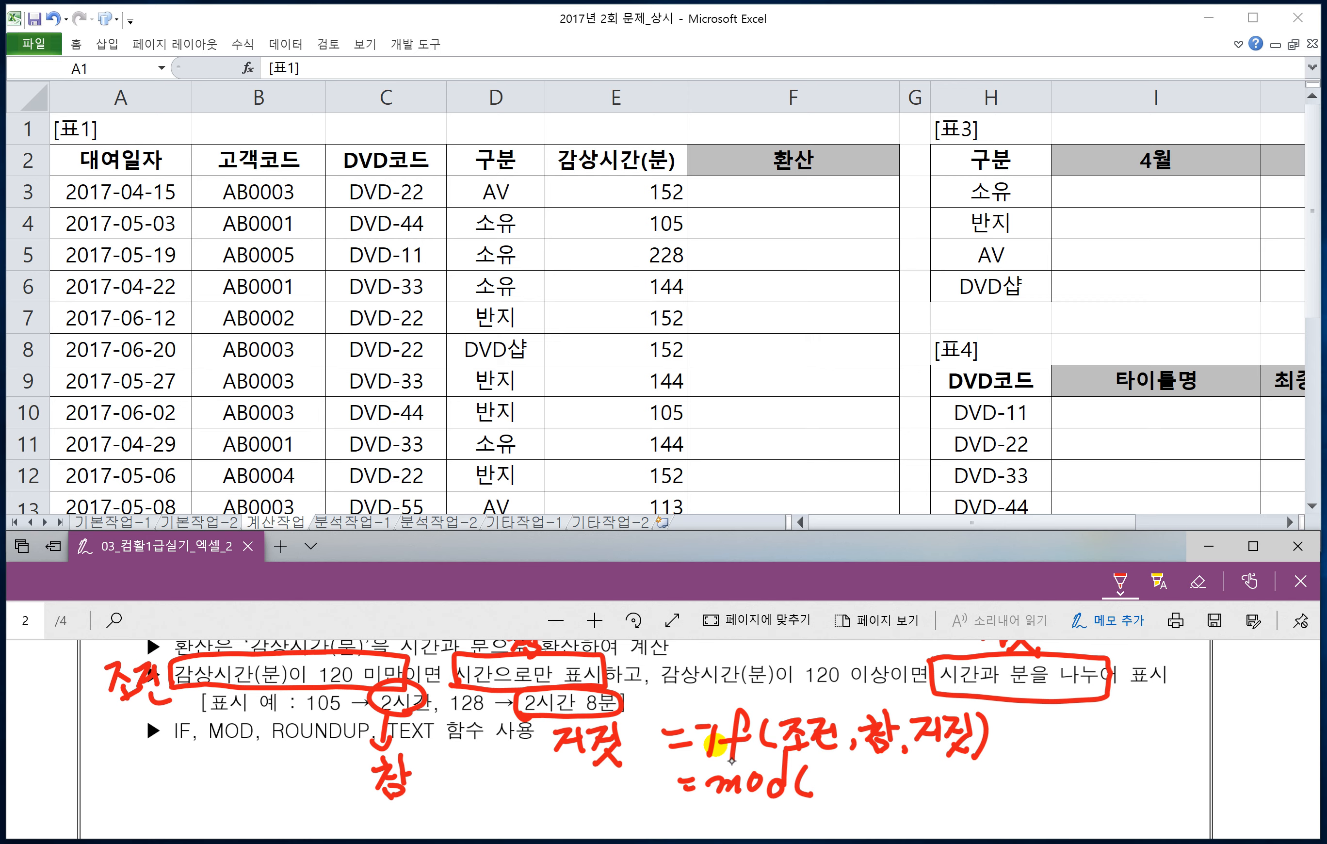
pyautogui.moveTo(823, 762); pyautogui.dragTo(819, 789)
pyautogui.moveTo(836, 765)
pyautogui.mouseDown()
pyautogui.moveTo(853, 791)
pyautogui.moveTo(867, 759)
pyautogui.mouseUp()
pyautogui.moveTo(892, 749)
pyautogui.mouseDown()
pyautogui.moveTo(868, 802)
pyautogui.moveTo(917, 770)
pyautogui.mouseUp()
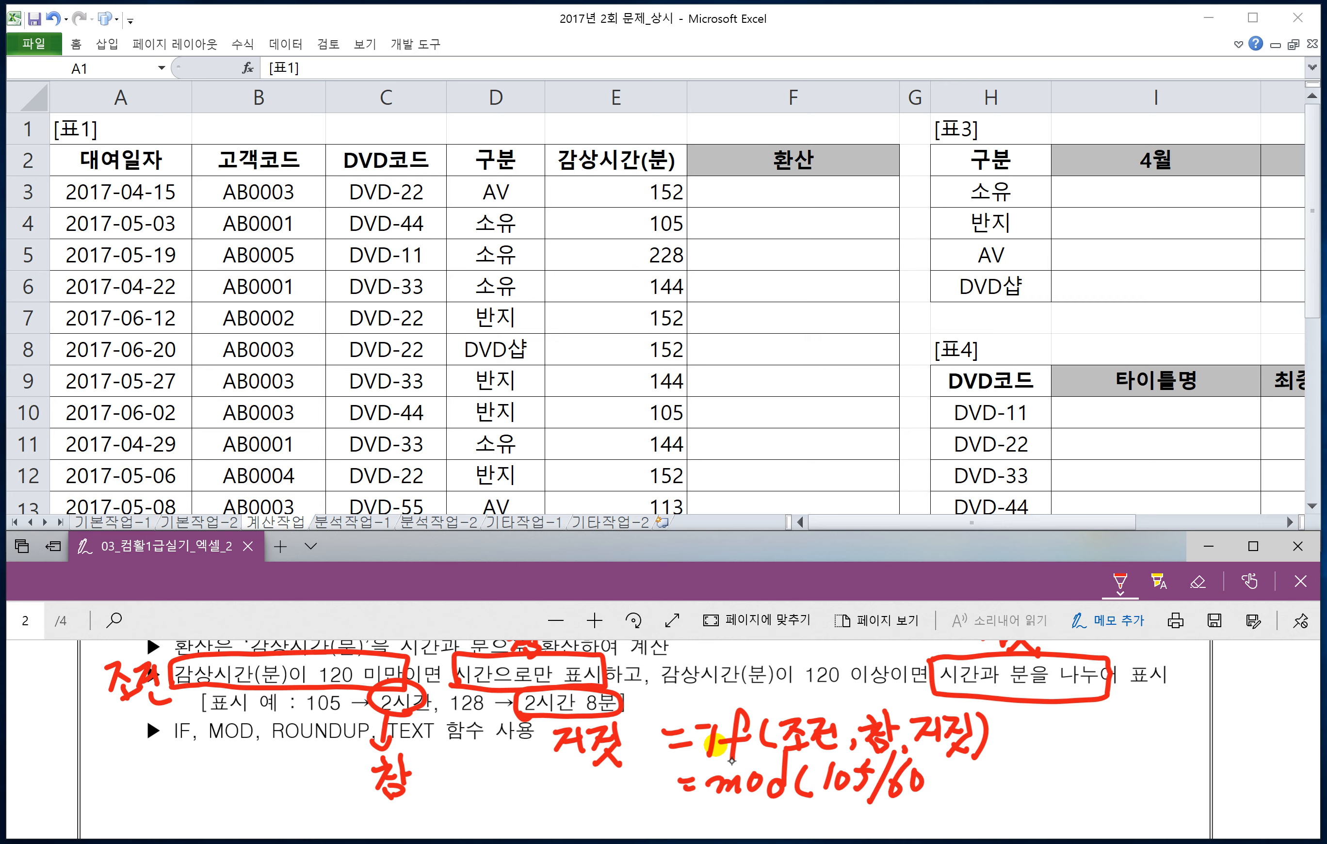
pyautogui.hotkey('ctrl', 'z')
pyautogui.hotkey('ctrl', 'z')
pyautogui.hotkey('ctrl', 'z')
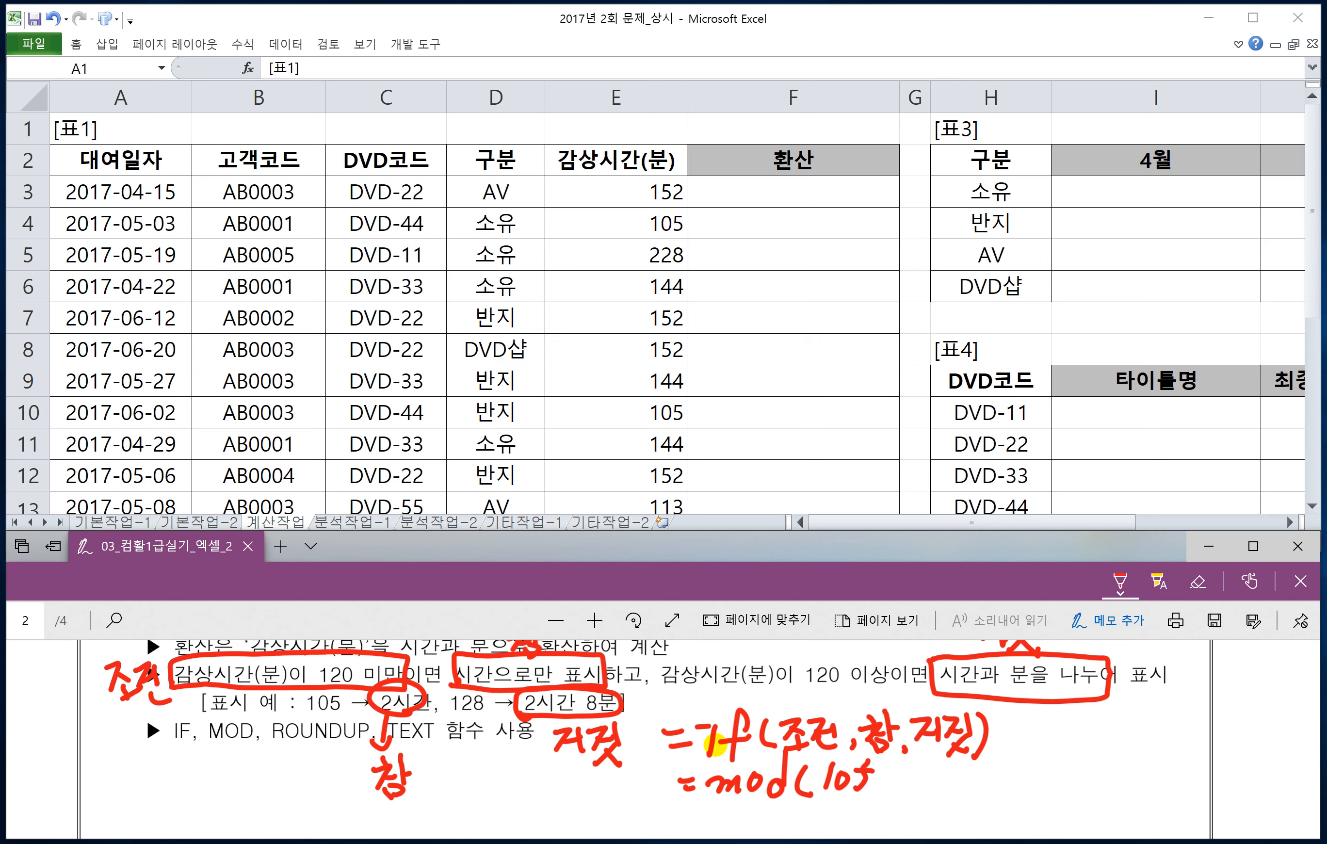
# Step: Complete the handwritten MOD example with ,60) and write ⇒45 as its result
pyautogui.moveTo(885, 785); pyautogui.dragTo(881, 801)
pyautogui.moveTo(920, 748)
pyautogui.mouseDown()
pyautogui.moveTo(901, 800)
pyautogui.moveTo(914, 784)
pyautogui.mouseUp()
pyautogui.moveTo(926, 771)
pyautogui.mouseDown()
pyautogui.moveTo(914, 791)
pyautogui.moveTo(928, 773)
pyautogui.mouseUp()
pyautogui.moveTo(942, 758)
pyautogui.mouseDown()
pyautogui.moveTo(951, 781)
pyautogui.moveTo(939, 802)
pyautogui.moveTo(987, 773)
pyautogui.mouseUp()
pyautogui.moveTo(970, 780); pyautogui.dragTo(992, 778)
pyautogui.moveTo(992, 777); pyautogui.dragTo(979, 794)
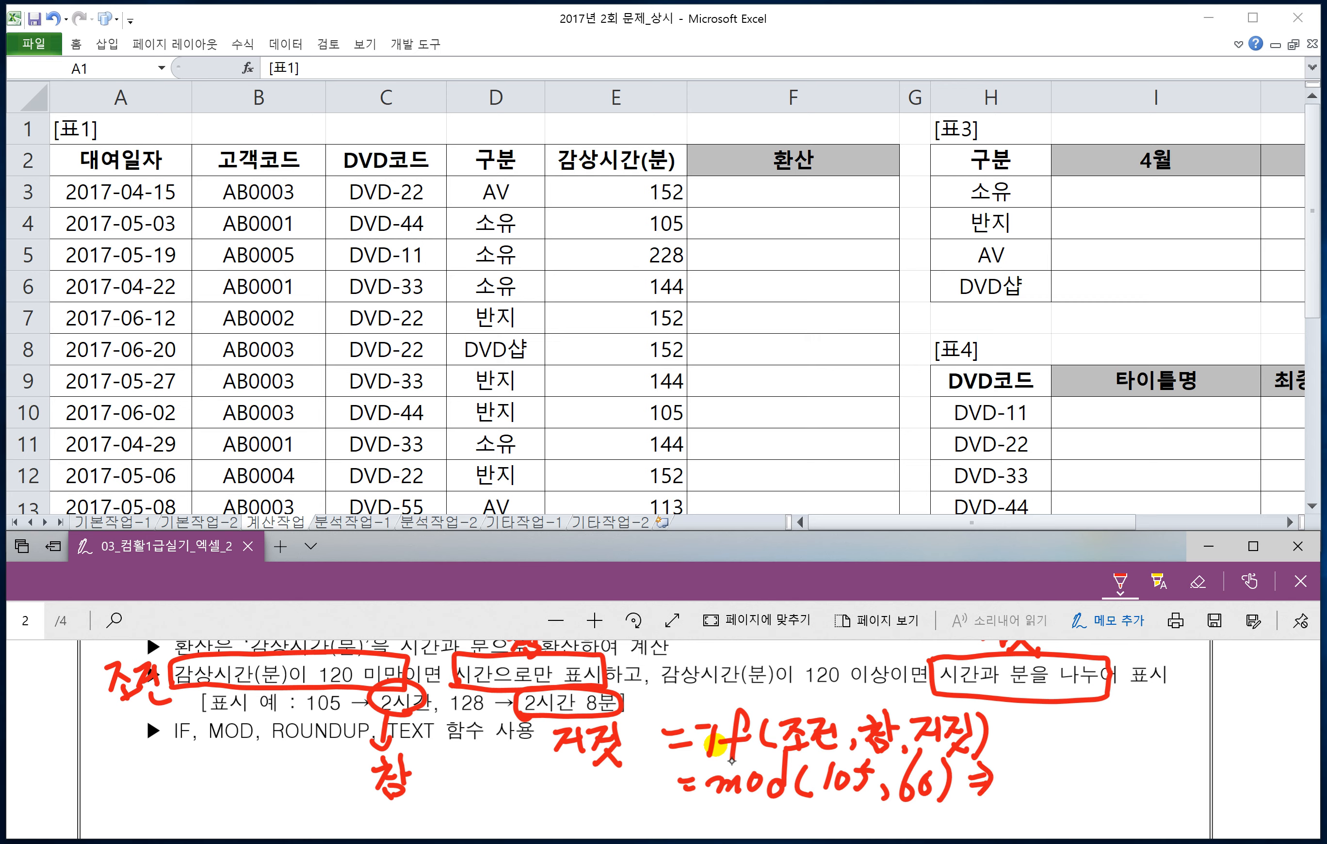
pyautogui.moveTo(1009, 760); pyautogui.dragTo(1029, 779)
pyautogui.moveTo(1021, 764); pyautogui.dragTo(1027, 795)
pyautogui.moveTo(1036, 762); pyautogui.dragTo(1056, 757)
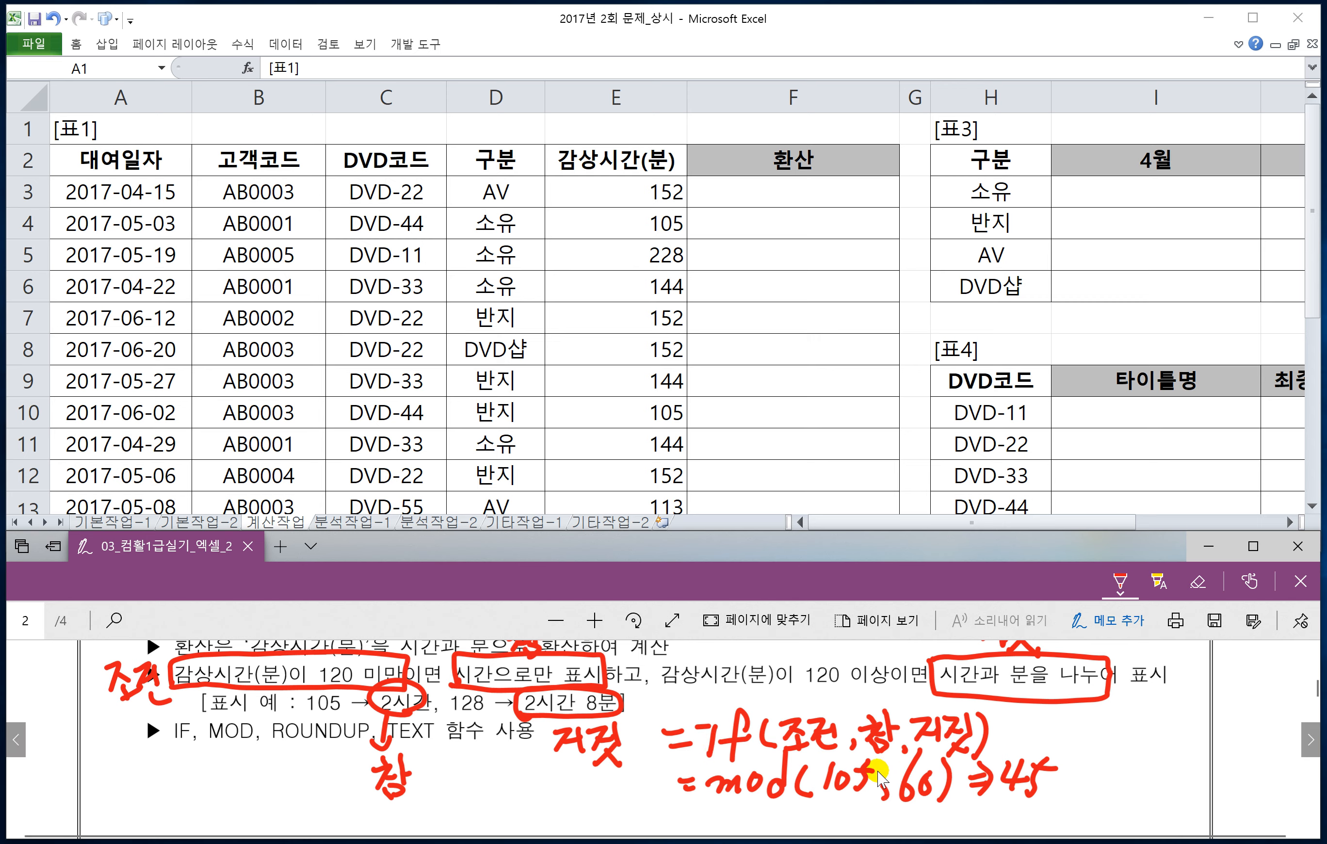
# Step: Handwrite =Quotient(105,60) ⇒ 1 in red below the MOD example
pyautogui.scroll(-1, 878, 777)
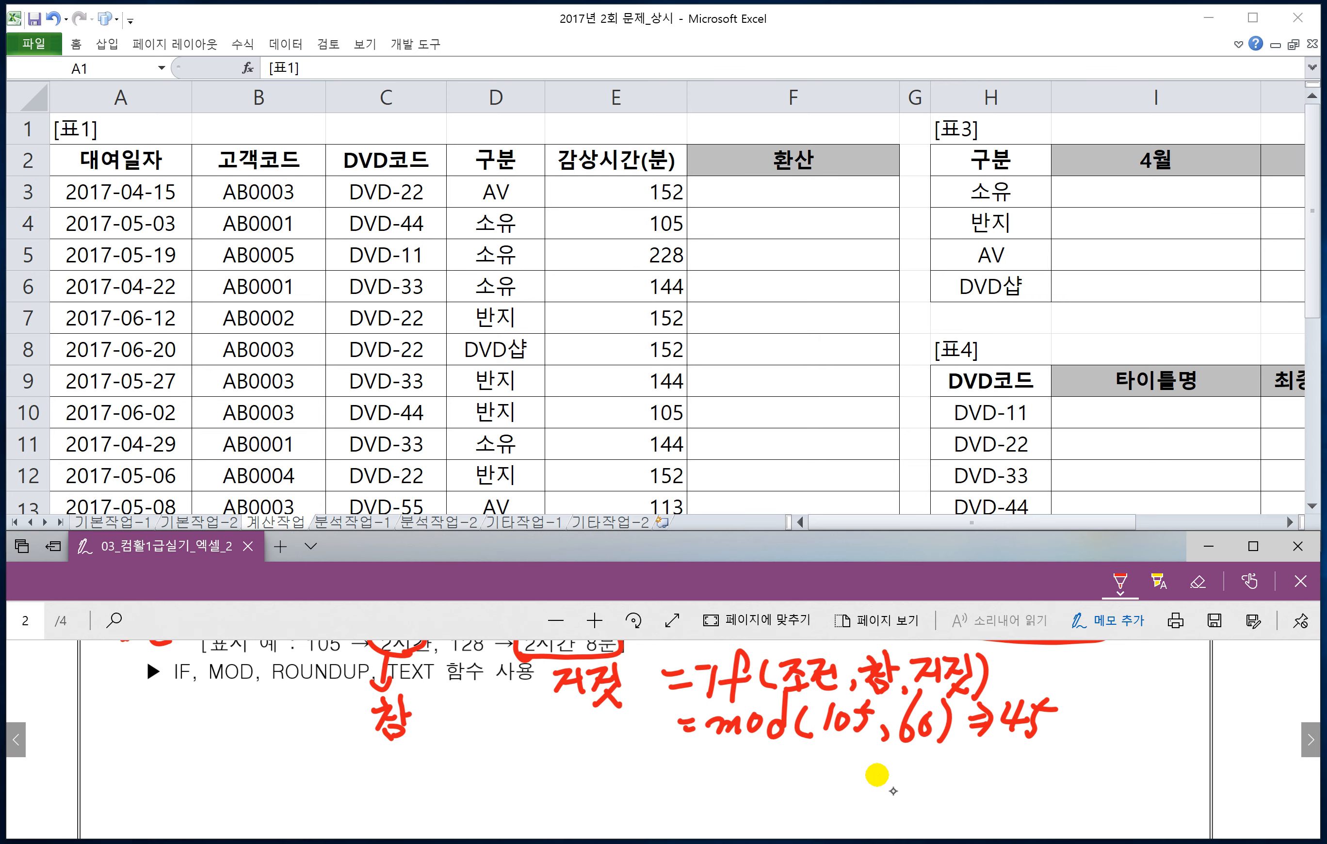
pyautogui.moveTo(686, 761); pyautogui.dragTo(698, 762)
pyautogui.moveTo(691, 777)
pyautogui.mouseDown()
pyautogui.moveTo(739, 774)
pyautogui.moveTo(714, 764)
pyautogui.mouseUp()
pyautogui.moveTo(721, 767)
pyautogui.mouseDown()
pyautogui.moveTo(739, 785)
pyautogui.moveTo(771, 783)
pyautogui.moveTo(782, 766)
pyautogui.moveTo(804, 783)
pyautogui.mouseUp()
pyautogui.moveTo(794, 768)
pyautogui.mouseDown()
pyautogui.moveTo(814, 764)
pyautogui.moveTo(823, 787)
pyautogui.moveTo(889, 767)
pyautogui.mouseUp()
pyautogui.moveTo(883, 751)
pyautogui.mouseDown()
pyautogui.moveTo(879, 781)
pyautogui.moveTo(940, 784)
pyautogui.moveTo(957, 764)
pyautogui.mouseUp()
pyautogui.moveTo(974, 750)
pyautogui.mouseDown()
pyautogui.moveTo(965, 783)
pyautogui.moveTo(992, 747)
pyautogui.mouseUp()
pyautogui.moveTo(1006, 780); pyautogui.dragTo(1001, 791)
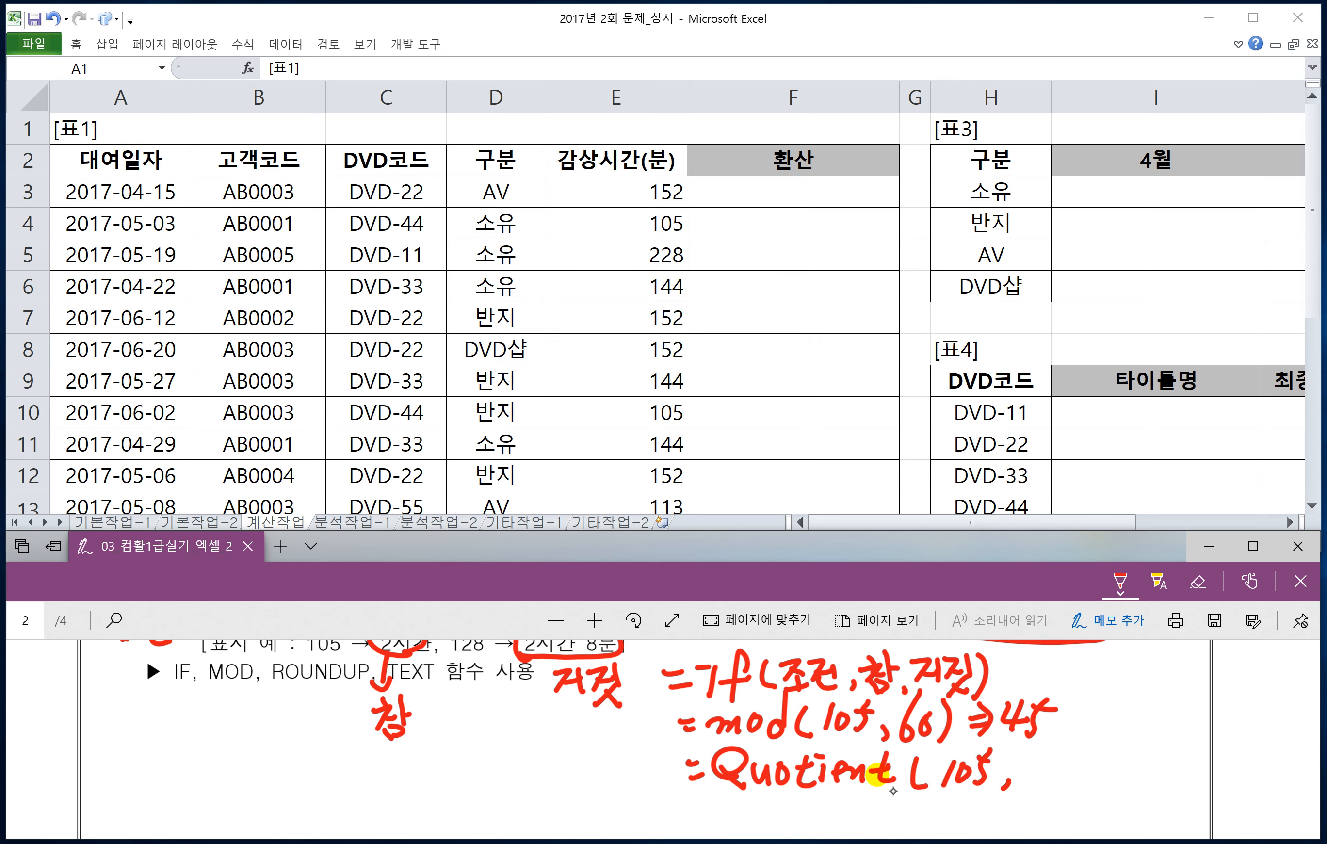
pyautogui.moveTo(1048, 743)
pyautogui.mouseDown()
pyautogui.moveTo(1028, 772)
pyautogui.moveTo(1058, 762)
pyautogui.mouseUp()
pyautogui.moveTo(1066, 745); pyautogui.dragTo(1070, 784)
pyautogui.moveTo(1089, 758); pyautogui.dragTo(1110, 766)
pyautogui.moveTo(1100, 744); pyautogui.dragTo(1099, 778)
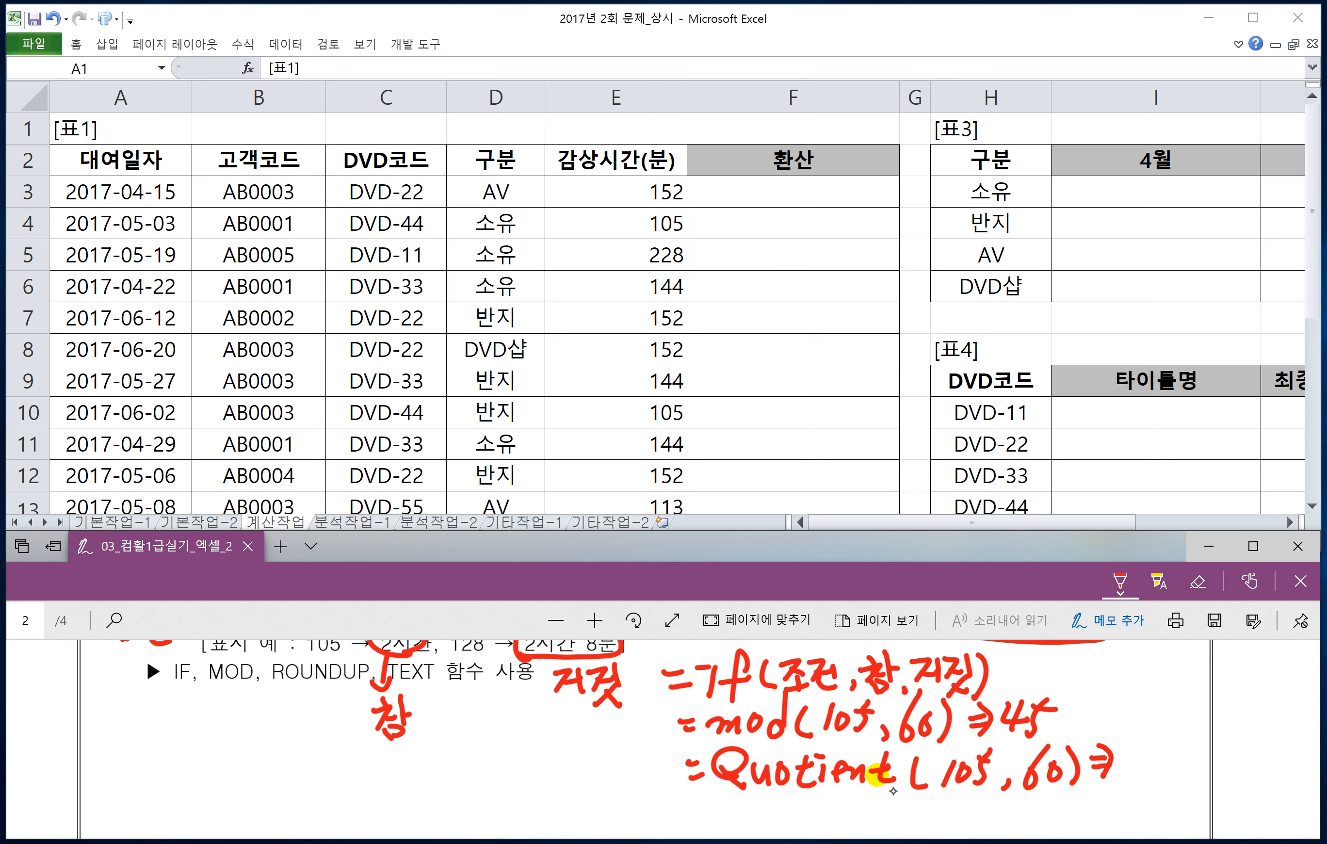
pyautogui.moveTo(1130, 770); pyautogui.dragTo(1126, 778)
# Step: Handwrite the start of the ROUNDUP syntax, =Roundup(숫자, in red below the function list
pyautogui.moveTo(158, 740); pyautogui.dragTo(167, 740)
pyautogui.moveTo(149, 754); pyautogui.dragTo(167, 751)
pyautogui.moveTo(198, 719)
pyautogui.mouseDown()
pyautogui.moveTo(174, 774)
pyautogui.moveTo(195, 744)
pyautogui.moveTo(210, 759)
pyautogui.mouseUp()
pyautogui.moveTo(219, 743)
pyautogui.mouseDown()
pyautogui.moveTo(241, 763)
pyautogui.moveTo(263, 750)
pyautogui.mouseUp()
pyautogui.moveTo(285, 710); pyautogui.dragTo(279, 762)
pyautogui.moveTo(289, 741)
pyautogui.mouseDown()
pyautogui.moveTo(299, 761)
pyautogui.moveTo(315, 747)
pyautogui.mouseUp()
pyautogui.moveTo(319, 730)
pyautogui.mouseDown()
pyautogui.moveTo(310, 801)
pyautogui.moveTo(334, 758)
pyautogui.mouseUp()
pyautogui.moveTo(357, 732); pyautogui.dragTo(346, 768)
pyautogui.moveTo(376, 735)
pyautogui.mouseDown()
pyautogui.moveTo(368, 758)
pyautogui.moveTo(389, 753)
pyautogui.mouseUp()
pyautogui.moveTo(368, 765)
pyautogui.mouseDown()
pyautogui.moveTo(390, 772)
pyautogui.moveTo(412, 744)
pyautogui.mouseUp()
pyautogui.moveTo(407, 744)
pyautogui.mouseDown()
pyautogui.moveTo(397, 760)
pyautogui.moveTo(419, 762)
pyautogui.mouseUp()
pyautogui.moveTo(426, 730)
pyautogui.mouseDown()
pyautogui.moveTo(428, 775)
pyautogui.moveTo(434, 750)
pyautogui.mouseUp()
pyautogui.moveTo(451, 762); pyautogui.dragTo(443, 776)
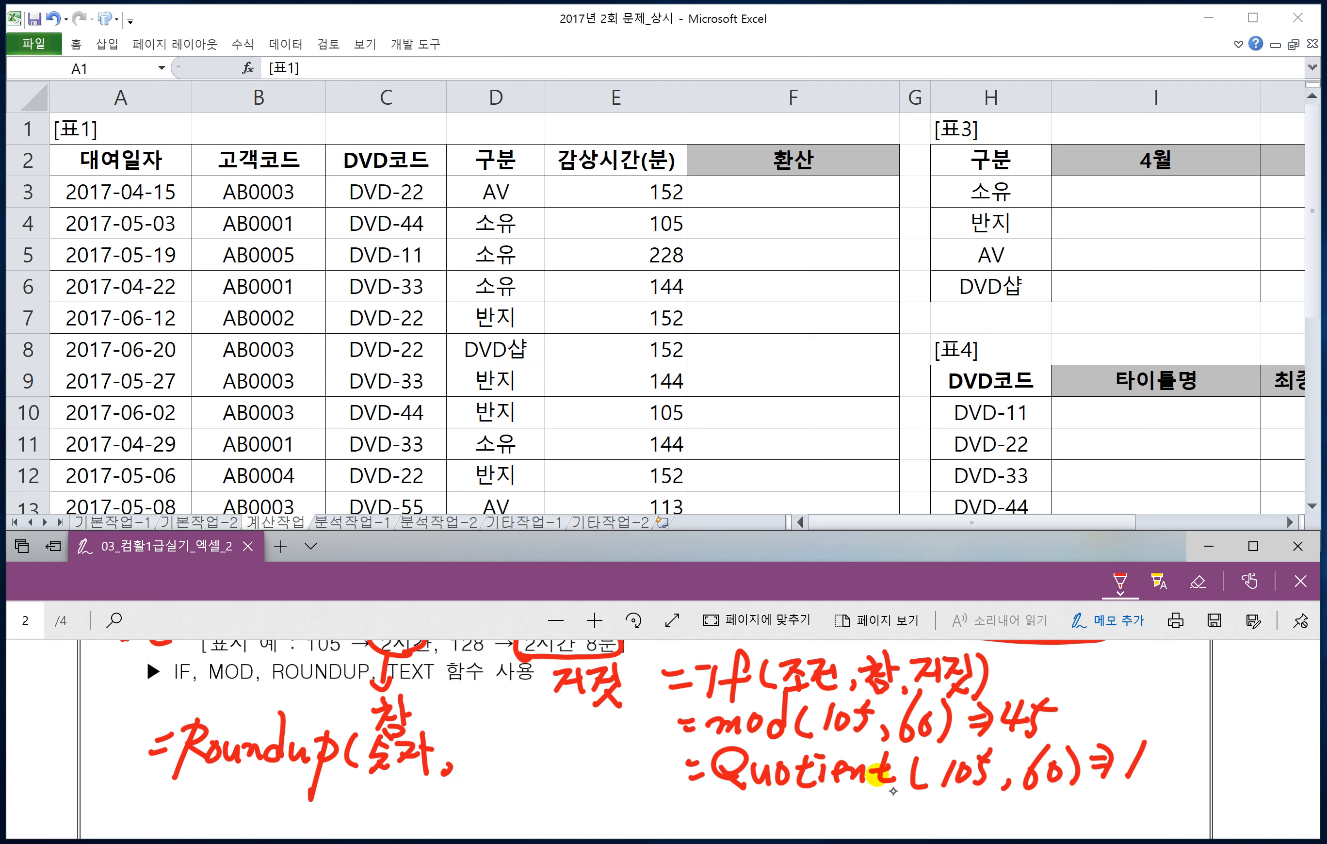
# Step: Finish the ROUNDUP syntax with K) and draw an arrow from K to the values 1,2,3
pyautogui.moveTo(478, 724)
pyautogui.mouseDown()
pyautogui.moveTo(475, 764)
pyautogui.moveTo(480, 749)
pyautogui.mouseUp()
pyautogui.moveTo(481, 748)
pyautogui.mouseDown()
pyautogui.moveTo(552, 802)
pyautogui.moveTo(525, 793)
pyautogui.moveTo(579, 793)
pyautogui.mouseUp()
pyautogui.moveTo(587, 792); pyautogui.dragTo(590, 797)
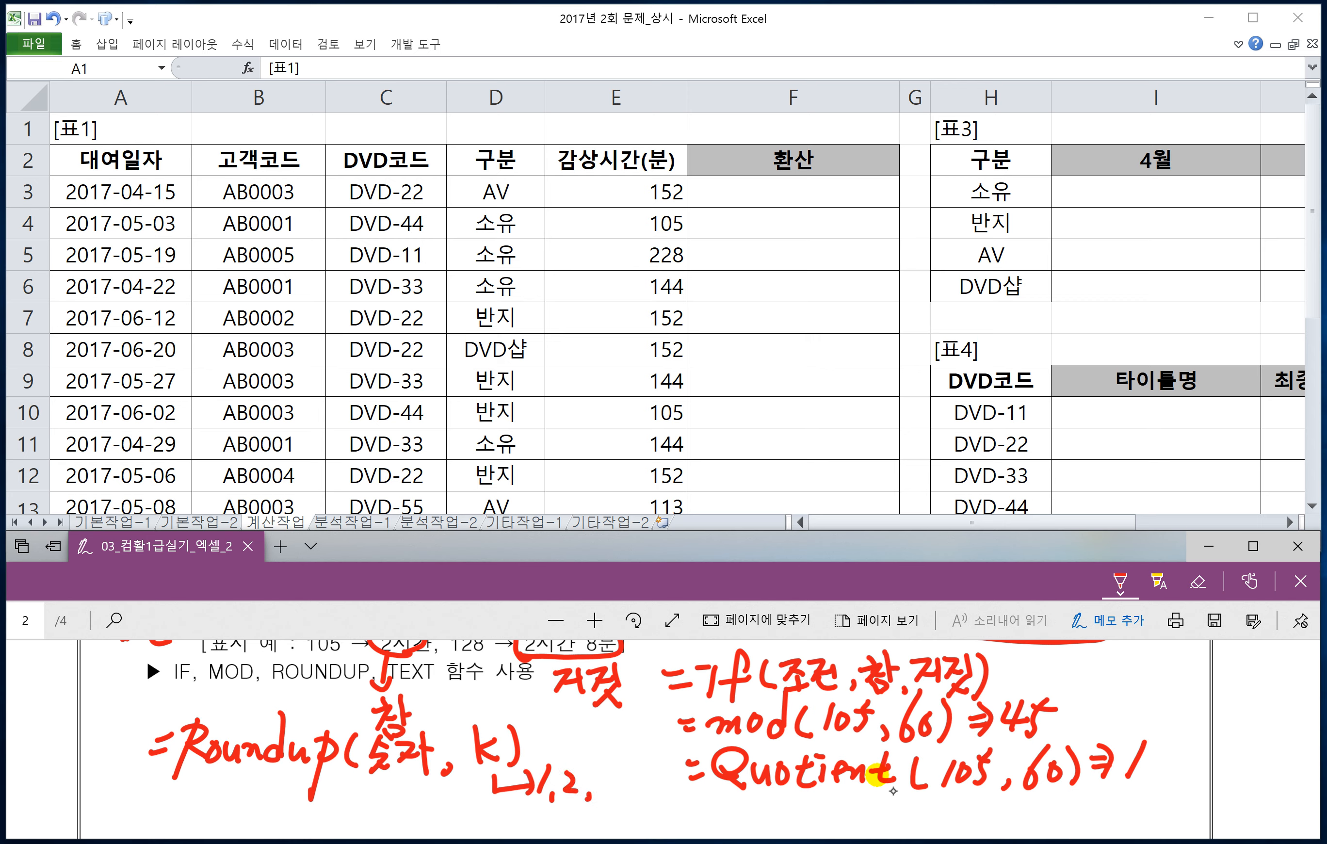
pyautogui.moveTo(597, 770); pyautogui.dragTo(593, 799)
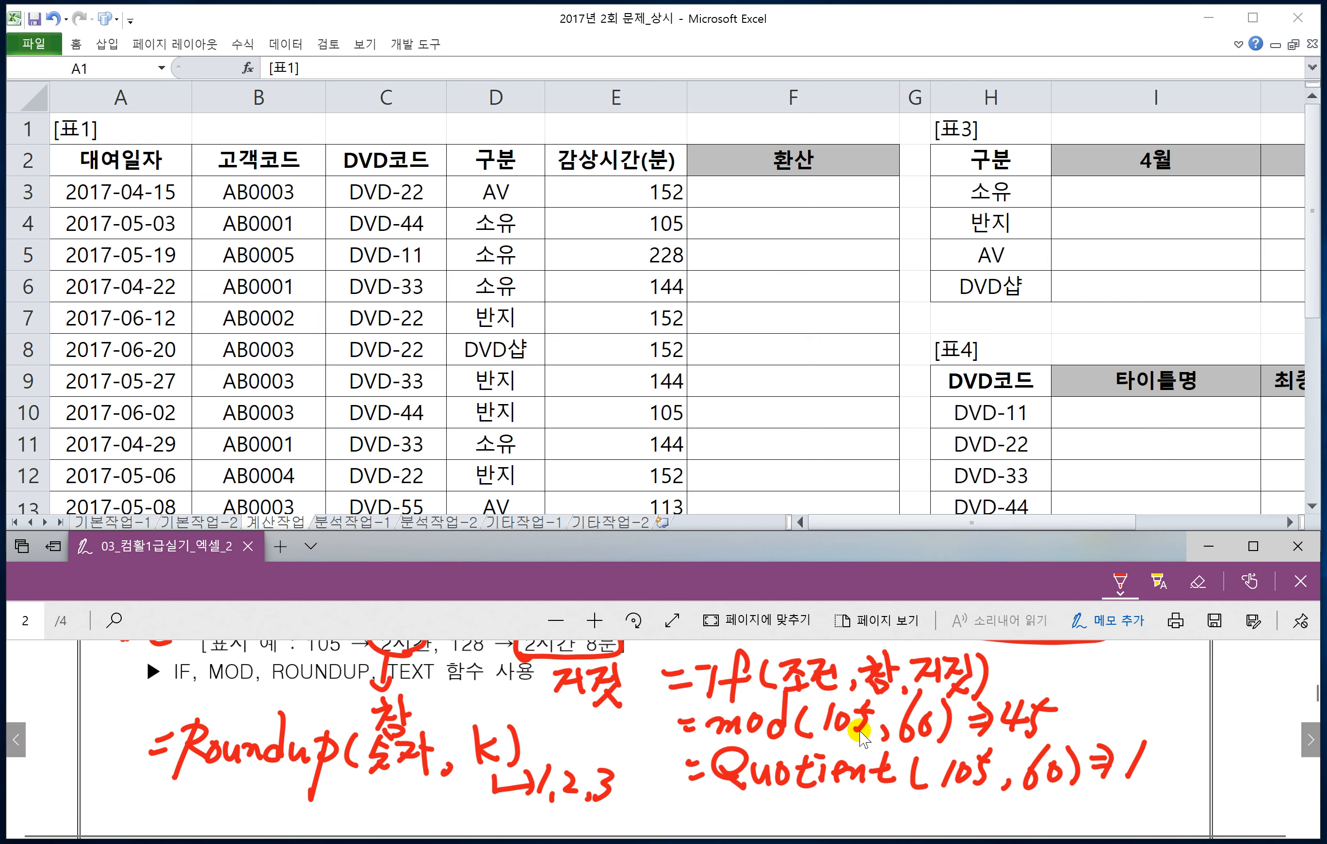
# Step: Handwrite 0, -1, -2 and -3 below the K argument and underline the negative values
pyautogui.scroll(-1, 742, 777)
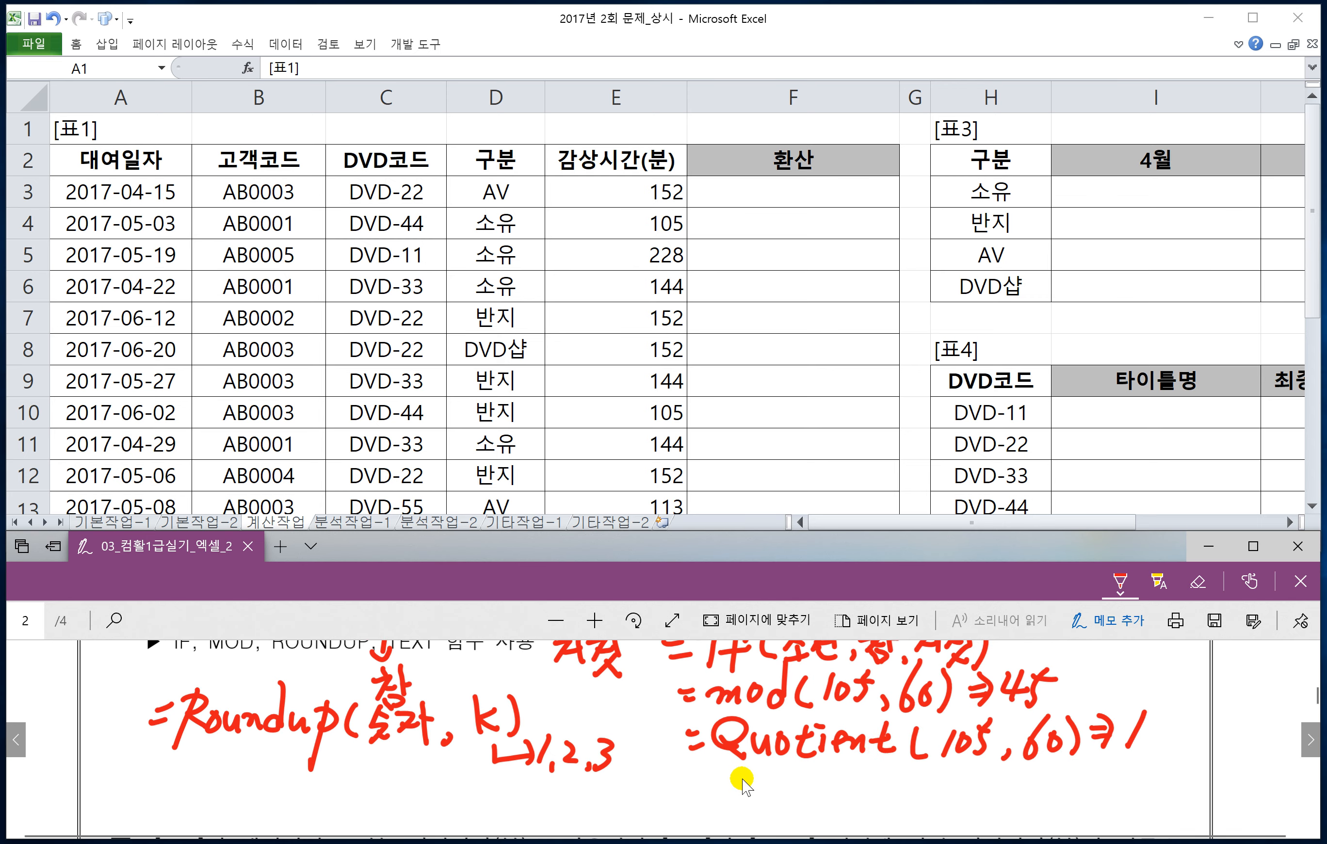
pyautogui.click(512, 774)
pyautogui.moveTo(514, 769)
pyautogui.mouseDown()
pyautogui.moveTo(510, 794)
pyautogui.moveTo(524, 774)
pyautogui.moveTo(478, 784)
pyautogui.mouseUp()
pyautogui.moveTo(490, 765)
pyautogui.mouseDown()
pyautogui.moveTo(487, 802)
pyautogui.moveTo(429, 785)
pyautogui.mouseUp()
pyautogui.moveTo(435, 779)
pyautogui.mouseDown()
pyautogui.moveTo(455, 799)
pyautogui.moveTo(399, 787)
pyautogui.mouseUp()
pyautogui.moveTo(395, 769); pyautogui.dragTo(398, 807)
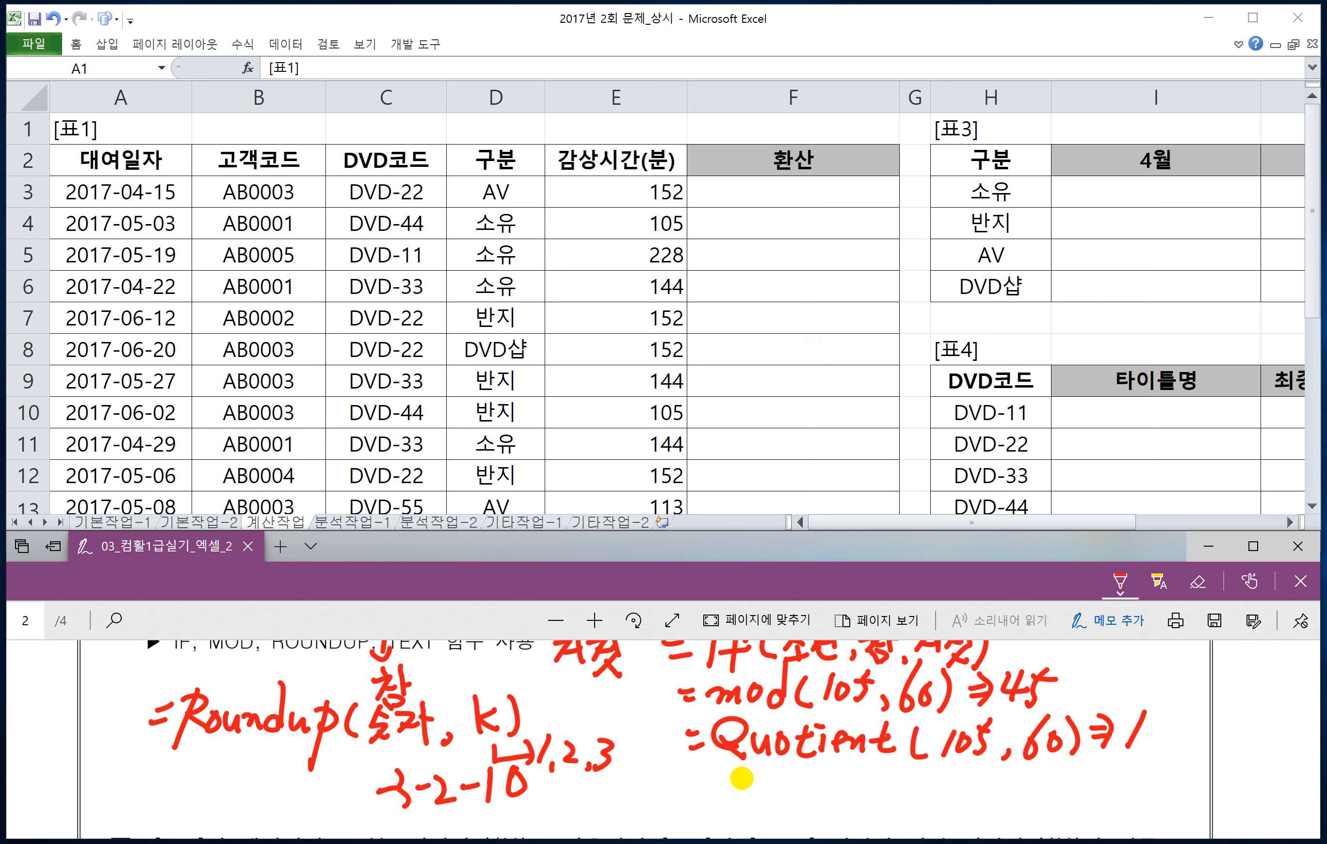
pyautogui.moveTo(425, 808); pyautogui.dragTo(499, 806)
pyautogui.moveTo(394, 819); pyautogui.dragTo(419, 813)
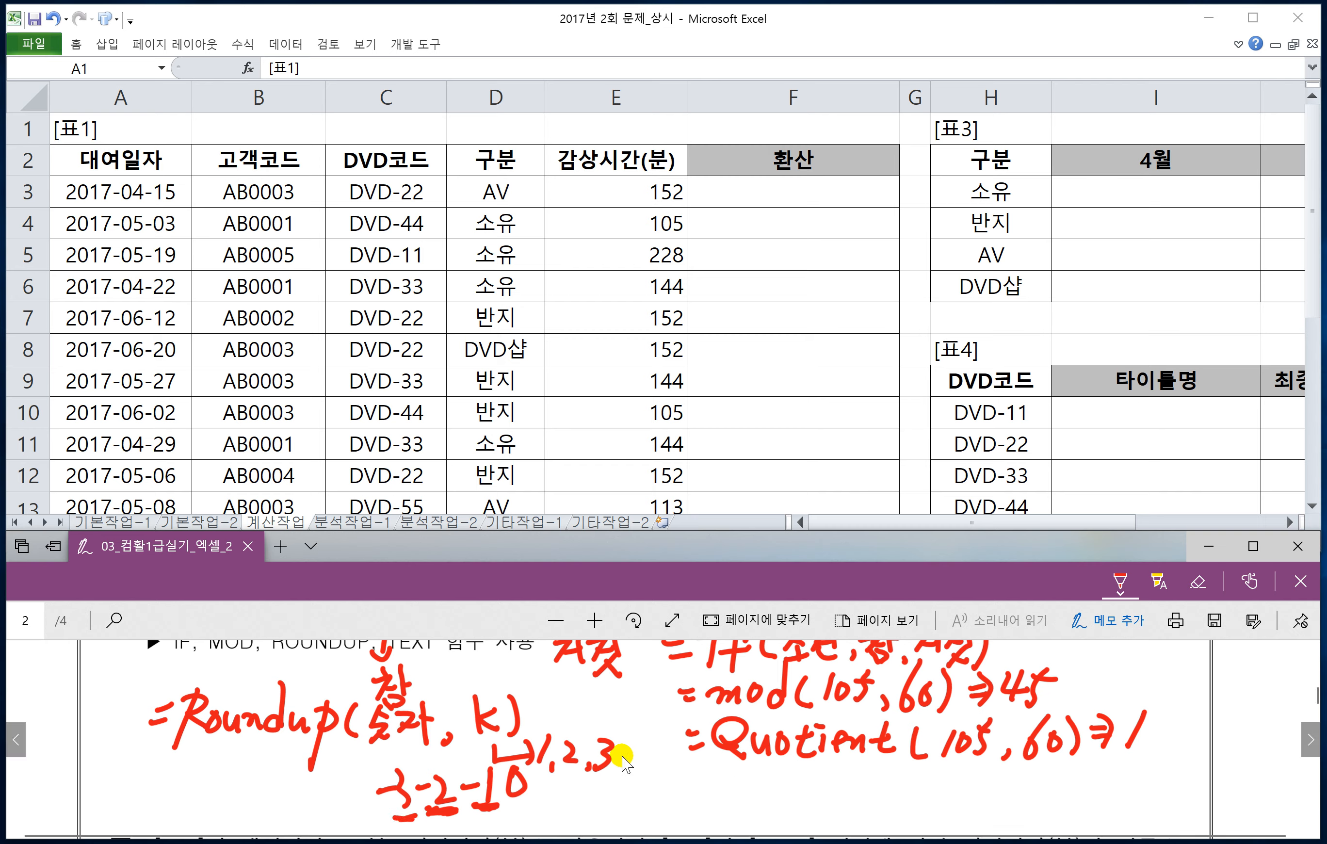
# Step: Handwrite the example =Roundup(105/60, 0) = in red below the ROUNDUP syntax
pyautogui.scroll(-1, 596, 746)
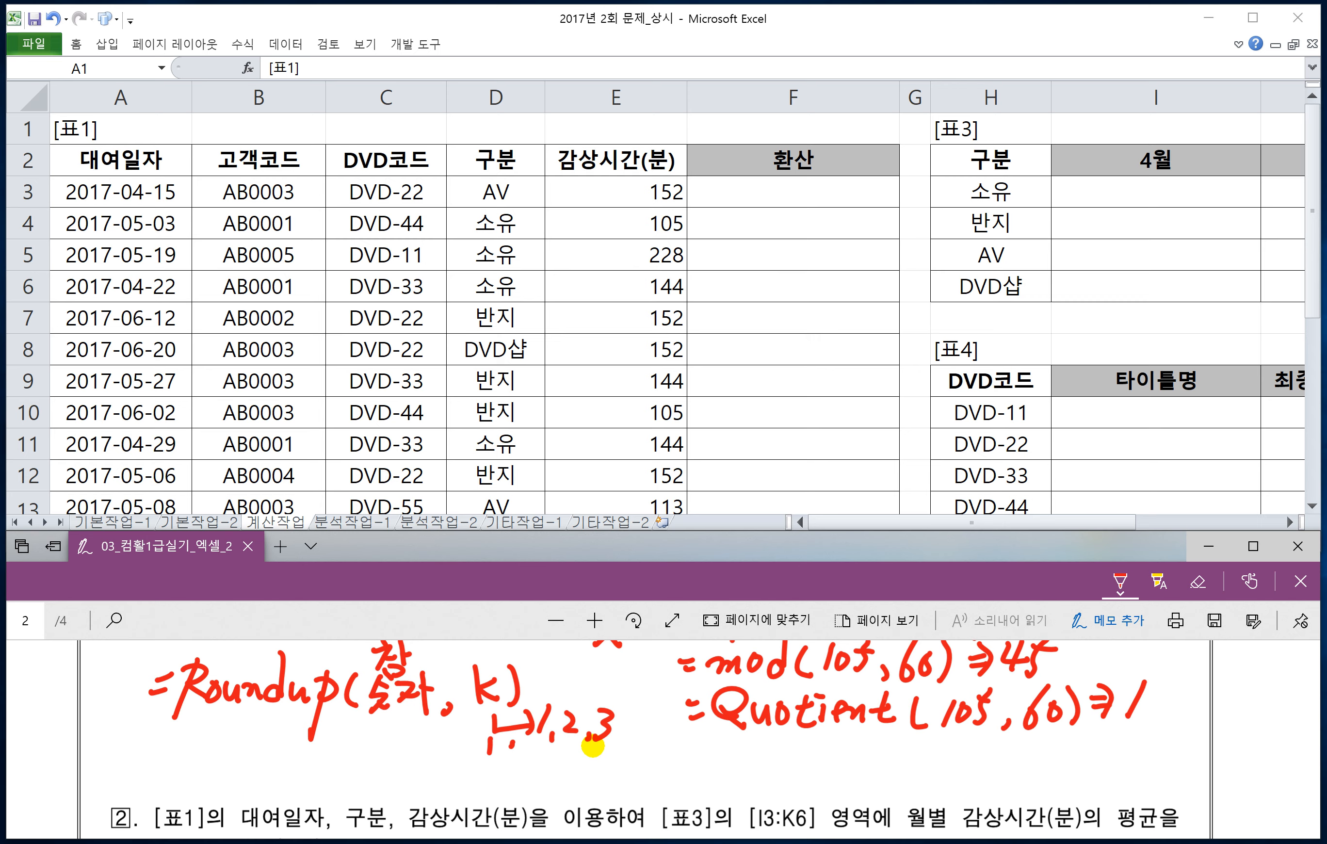
pyautogui.moveTo(138, 760); pyautogui.dragTo(165, 765)
pyautogui.moveTo(198, 727); pyautogui.dragTo(171, 803)
pyautogui.moveTo(179, 750)
pyautogui.mouseDown()
pyautogui.moveTo(203, 784)
pyautogui.moveTo(228, 769)
pyautogui.moveTo(251, 791)
pyautogui.moveTo(295, 791)
pyautogui.mouseUp()
pyautogui.moveTo(315, 751)
pyautogui.mouseDown()
pyautogui.moveTo(298, 828)
pyautogui.moveTo(345, 760)
pyautogui.moveTo(313, 780)
pyautogui.mouseUp()
pyautogui.moveTo(342, 758)
pyautogui.mouseDown()
pyautogui.moveTo(335, 796)
pyautogui.moveTo(369, 753)
pyautogui.moveTo(379, 779)
pyautogui.mouseUp()
pyautogui.moveTo(390, 753); pyautogui.dragTo(407, 751)
pyautogui.moveTo(434, 731); pyautogui.dragTo(393, 798)
pyautogui.moveTo(432, 746)
pyautogui.mouseDown()
pyautogui.moveTo(419, 792)
pyautogui.moveTo(428, 777)
pyautogui.mouseUp()
pyautogui.moveTo(453, 763); pyautogui.dragTo(448, 765)
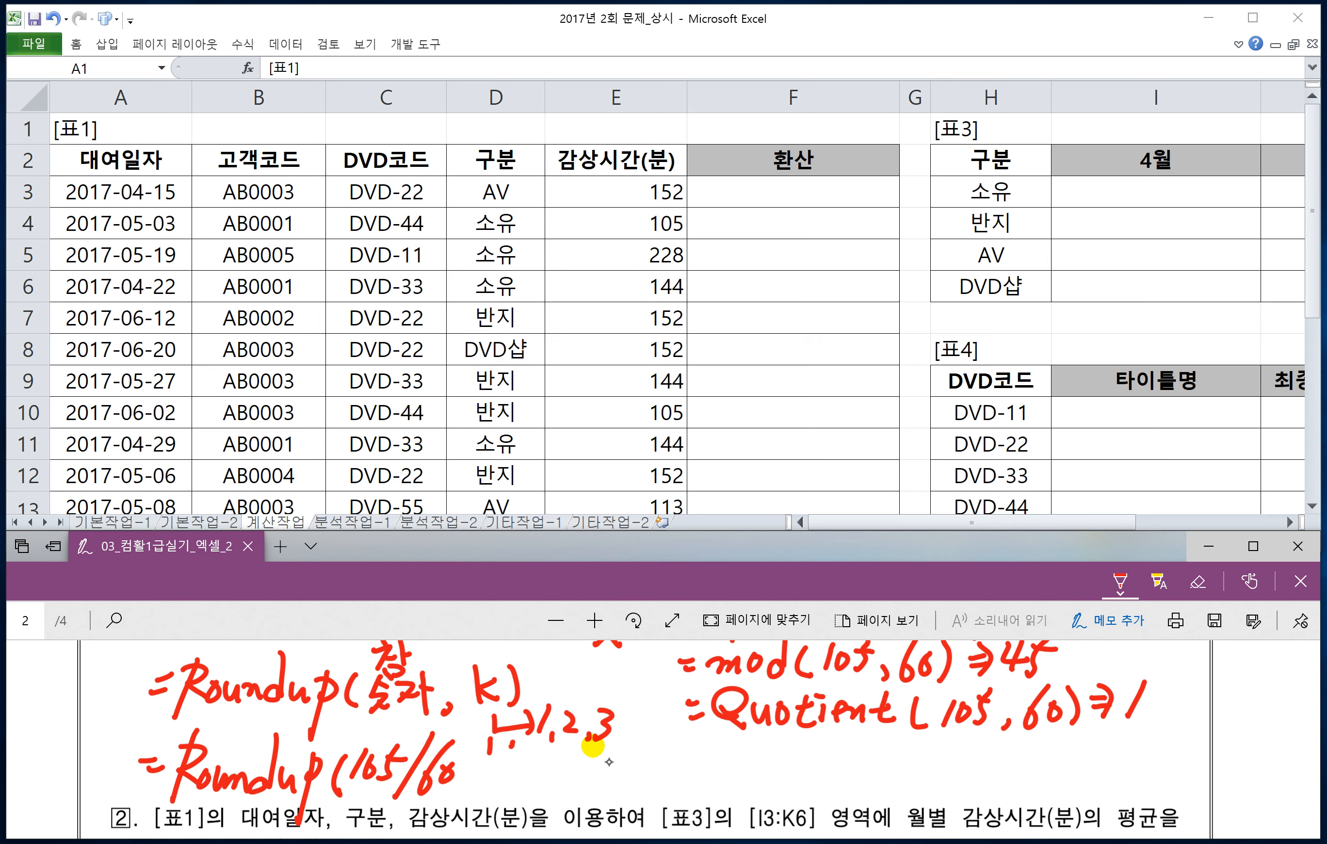
pyautogui.moveTo(470, 790); pyautogui.dragTo(467, 798)
pyautogui.moveTo(502, 765)
pyautogui.mouseDown()
pyautogui.moveTo(489, 790)
pyautogui.moveTo(505, 769)
pyautogui.mouseUp()
pyautogui.moveTo(515, 753)
pyautogui.mouseDown()
pyautogui.moveTo(516, 792)
pyautogui.moveTo(562, 768)
pyautogui.mouseUp()
pyautogui.moveTo(542, 781); pyautogui.dragTo(573, 781)
# Step: Note 1.~ and 1.1~1.9 in red around the ROUNDUP syntax and write 2 as the example's result
pyautogui.moveTo(377, 710)
pyautogui.mouseDown()
pyautogui.moveTo(362, 733)
pyautogui.moveTo(420, 716)
pyautogui.mouseUp()
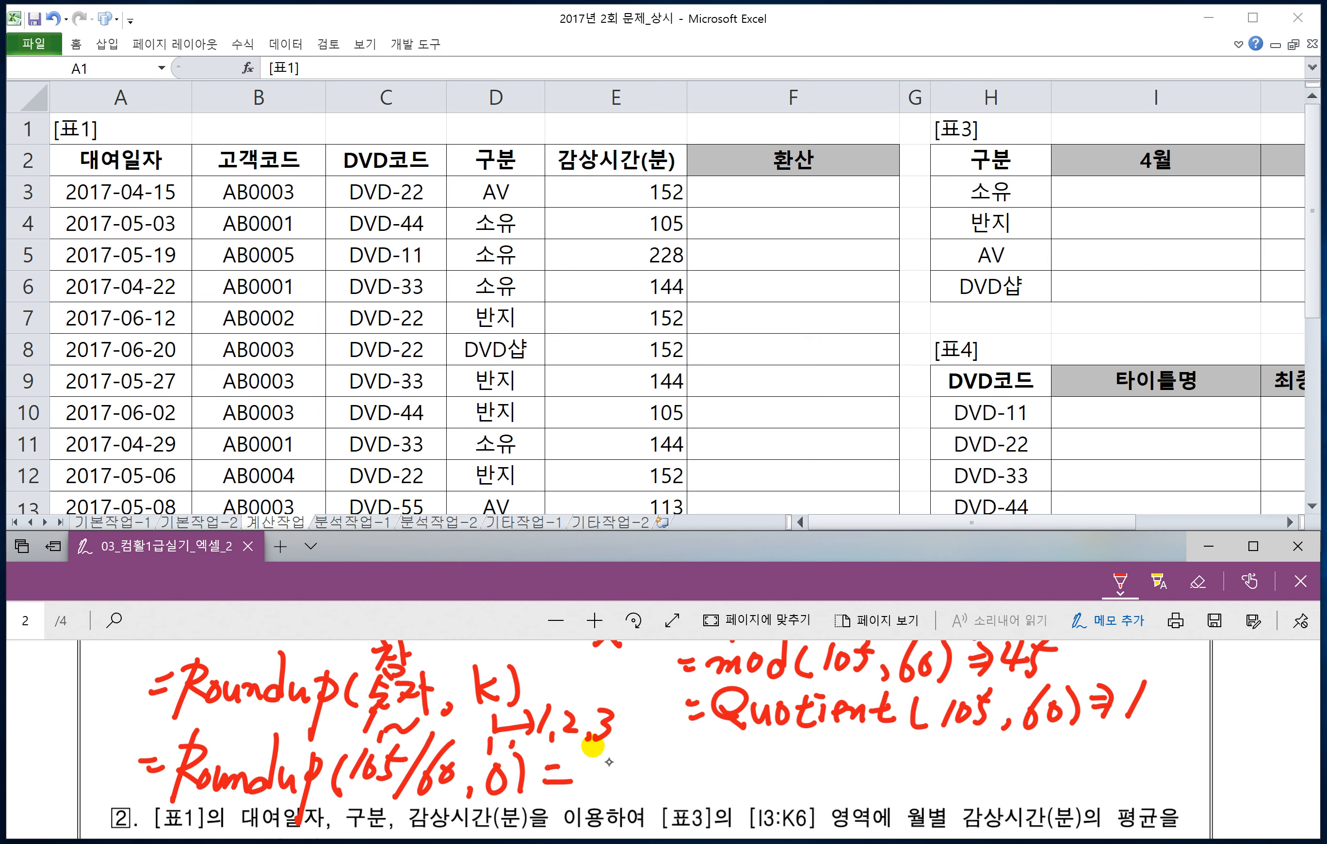
pyautogui.moveTo(559, 653); pyautogui.dragTo(543, 679)
pyautogui.moveTo(555, 680); pyautogui.dragTo(564, 684)
pyautogui.moveTo(577, 680)
pyautogui.mouseDown()
pyautogui.moveTo(597, 673)
pyautogui.moveTo(597, 686)
pyautogui.mouseUp()
pyautogui.moveTo(614, 681); pyautogui.dragTo(631, 698)
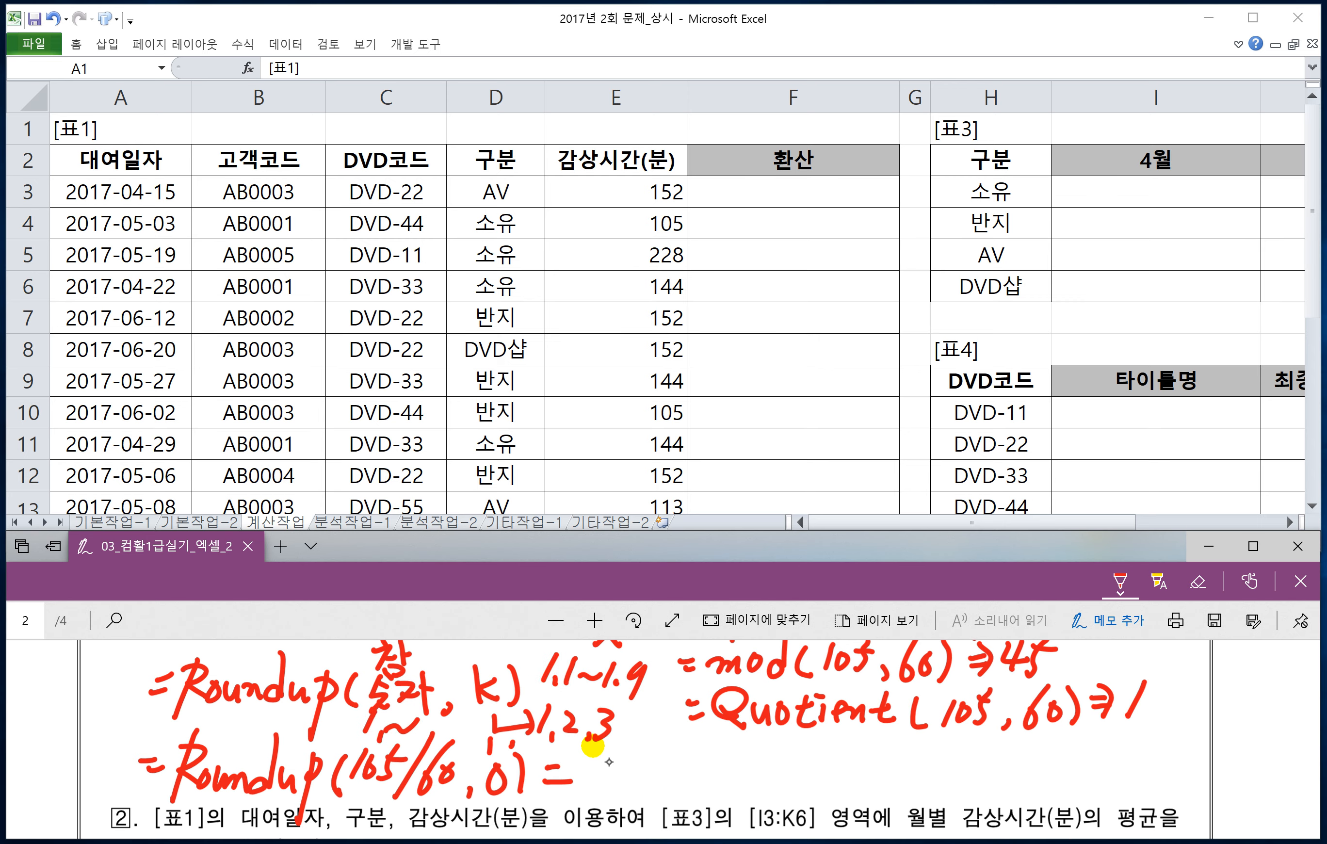
pyautogui.moveTo(574, 765)
pyautogui.mouseDown()
pyautogui.moveTo(580, 785)
pyautogui.moveTo(615, 790)
pyautogui.mouseUp()
pyautogui.scroll(2, 613, 796)
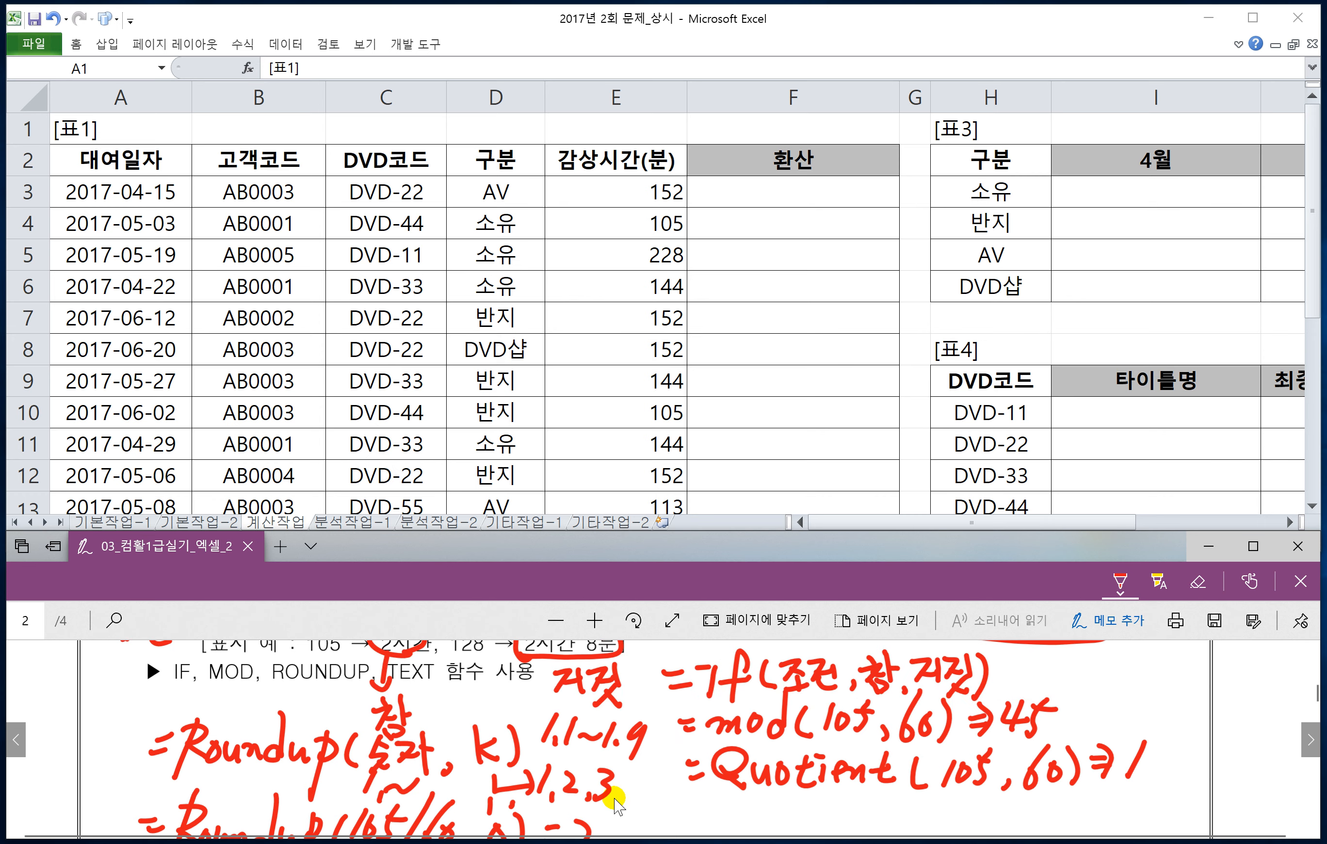
pyautogui.scroll(-2, 613, 799)
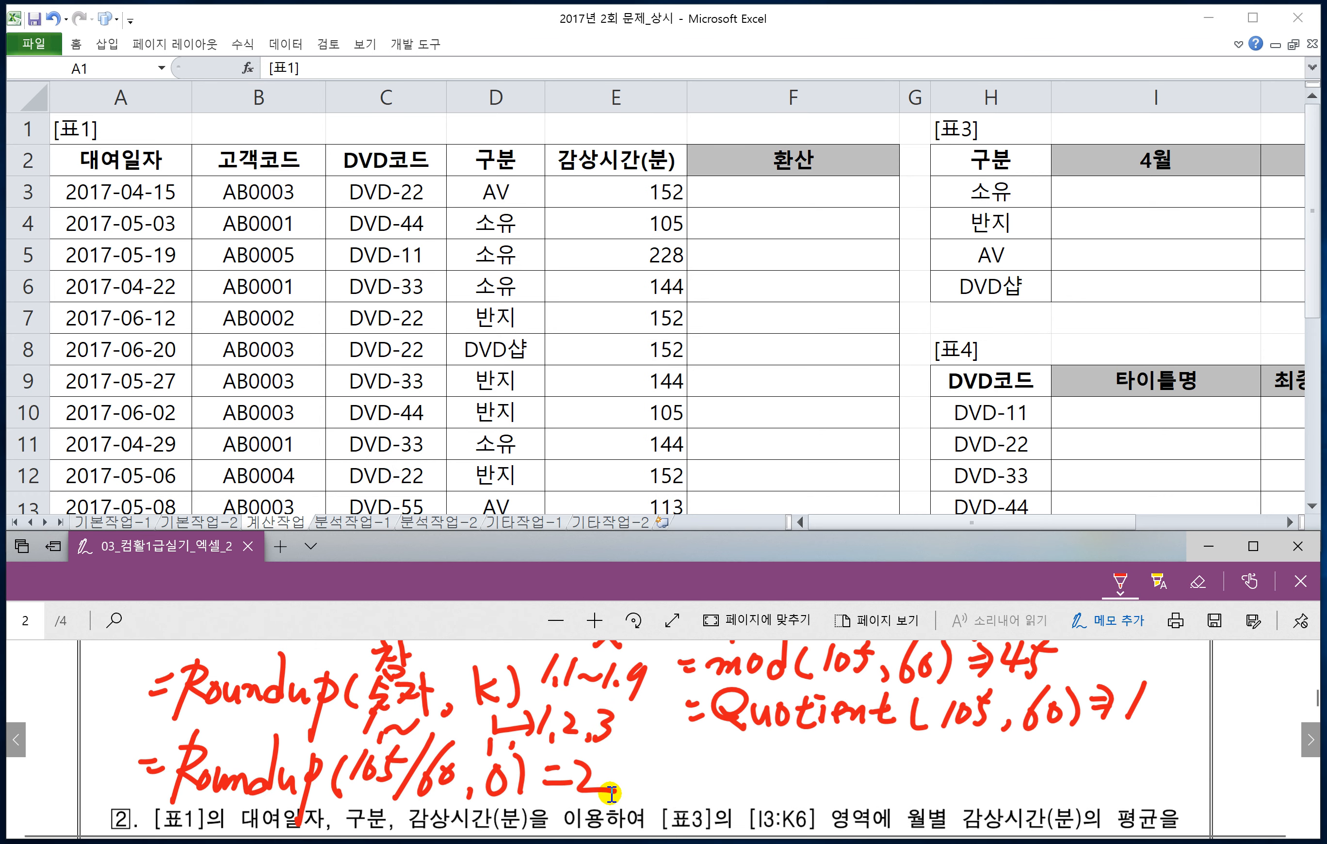
# Step: Handwrite the TEXT syntax =Text(값,"형식") in red beside the ROUNDUP example
pyautogui.moveTo(659, 753); pyautogui.dragTo(676, 750)
pyautogui.moveTo(658, 768); pyautogui.dragTo(675, 785)
pyautogui.moveTo(691, 772)
pyautogui.mouseDown()
pyautogui.moveTo(731, 760)
pyautogui.moveTo(732, 784)
pyautogui.mouseUp()
pyautogui.moveTo(731, 758); pyautogui.dragTo(714, 780)
pyautogui.moveTo(728, 764)
pyautogui.mouseDown()
pyautogui.moveTo(747, 761)
pyautogui.moveTo(757, 785)
pyautogui.mouseUp()
pyautogui.moveTo(771, 742); pyautogui.dragTo(763, 790)
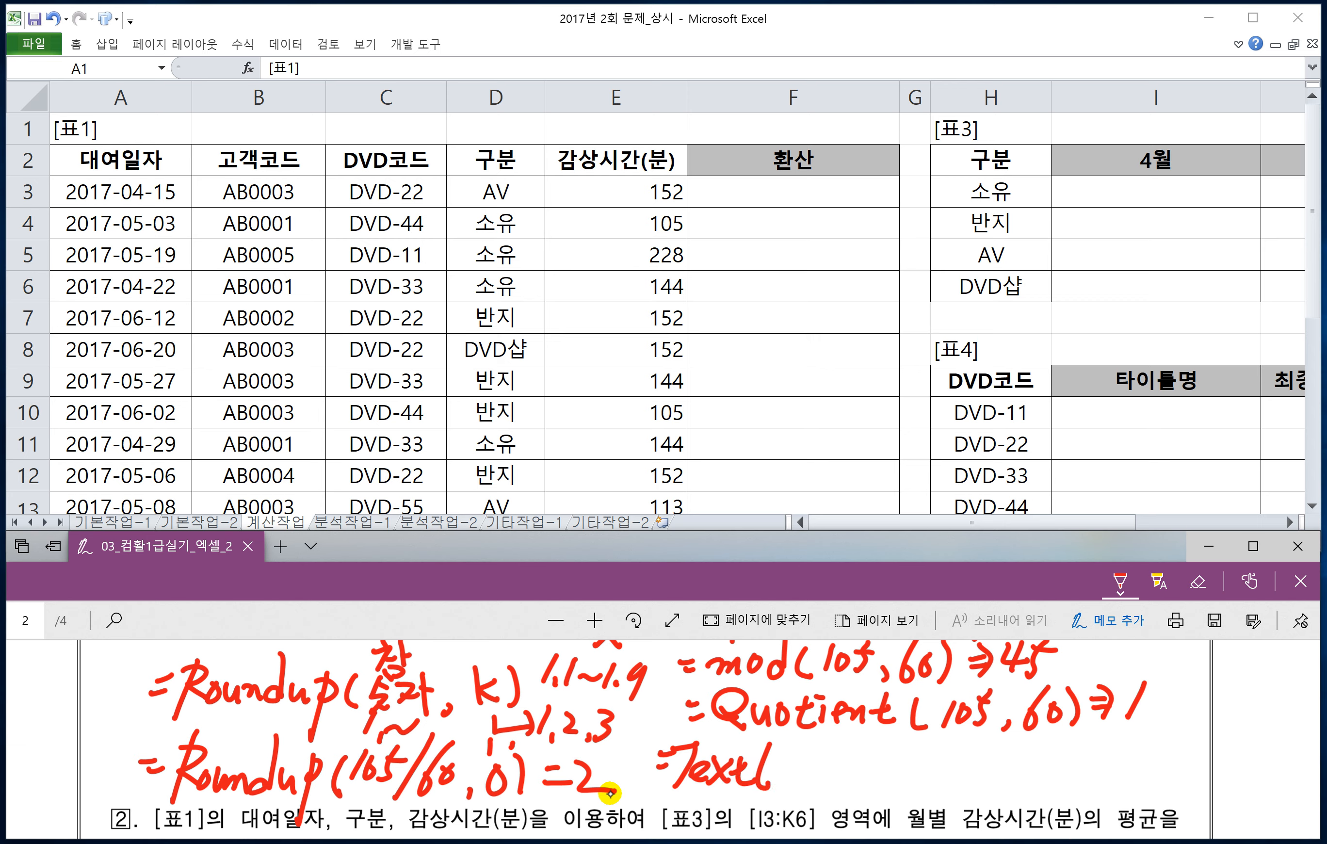
pyautogui.moveTo(776, 749)
pyautogui.mouseDown()
pyautogui.moveTo(791, 769)
pyautogui.moveTo(815, 764)
pyautogui.moveTo(798, 788)
pyautogui.moveTo(813, 791)
pyautogui.moveTo(832, 763)
pyautogui.mouseUp()
pyautogui.moveTo(848, 749)
pyautogui.mouseDown()
pyautogui.moveTo(842, 766)
pyautogui.moveTo(872, 761)
pyautogui.mouseUp()
pyautogui.moveTo(861, 753)
pyautogui.mouseDown()
pyautogui.moveTo(853, 783)
pyautogui.moveTo(879, 765)
pyautogui.mouseUp()
pyautogui.moveTo(863, 753)
pyautogui.mouseDown()
pyautogui.moveTo(886, 788)
pyautogui.moveTo(900, 780)
pyautogui.moveTo(914, 794)
pyautogui.moveTo(932, 768)
pyautogui.moveTo(942, 806)
pyautogui.mouseUp()
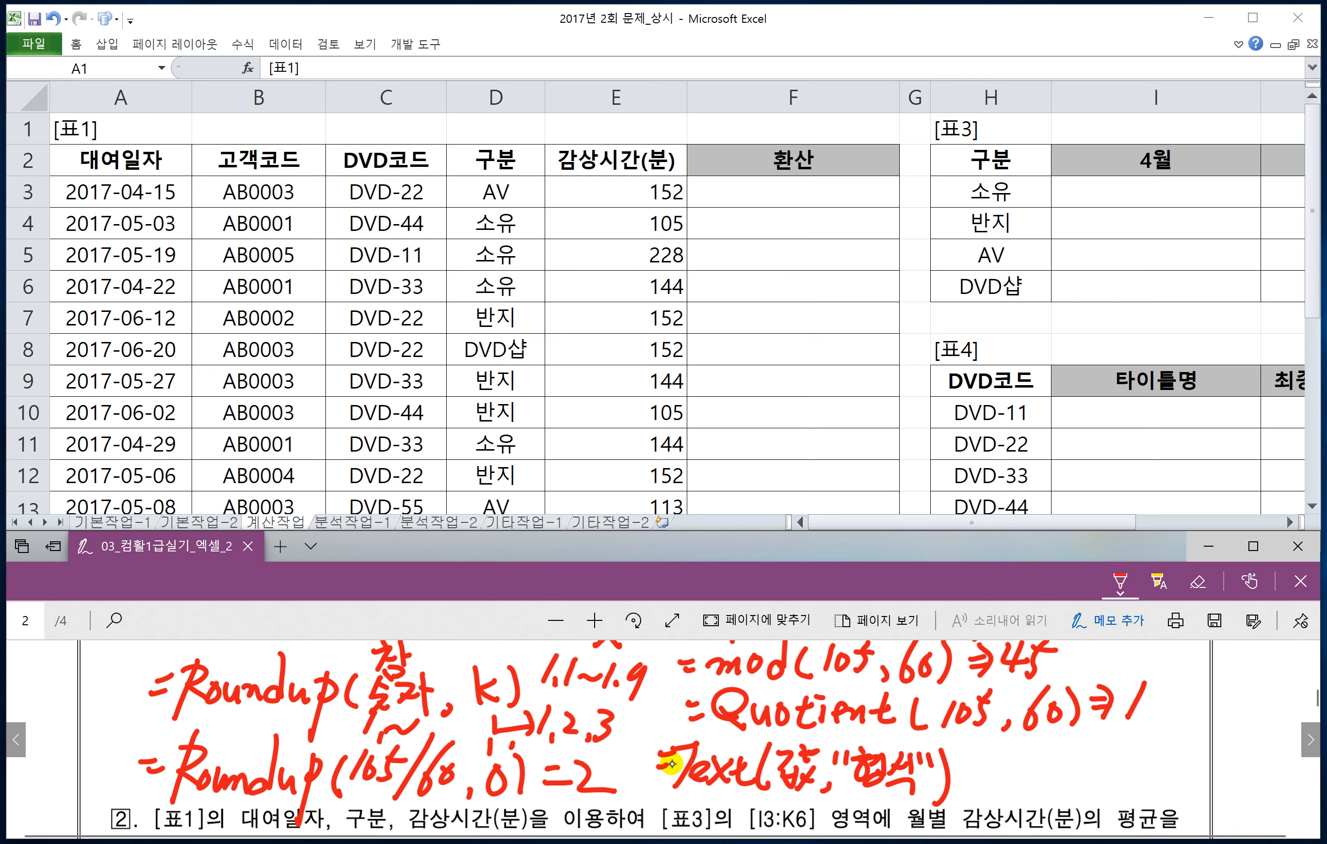
# Step: Erase the handwritten Quotient example below the MOD line
pyautogui.hotkey('ctrl', 'z')
pyautogui.hotkey('ctrl', 'z')
pyautogui.hotkey('ctrl', 'z')
pyautogui.hotkey('ctrl', 'z')
pyautogui.hotkey('ctrl', 'z')
pyautogui.hotkey('ctrl', 'z')
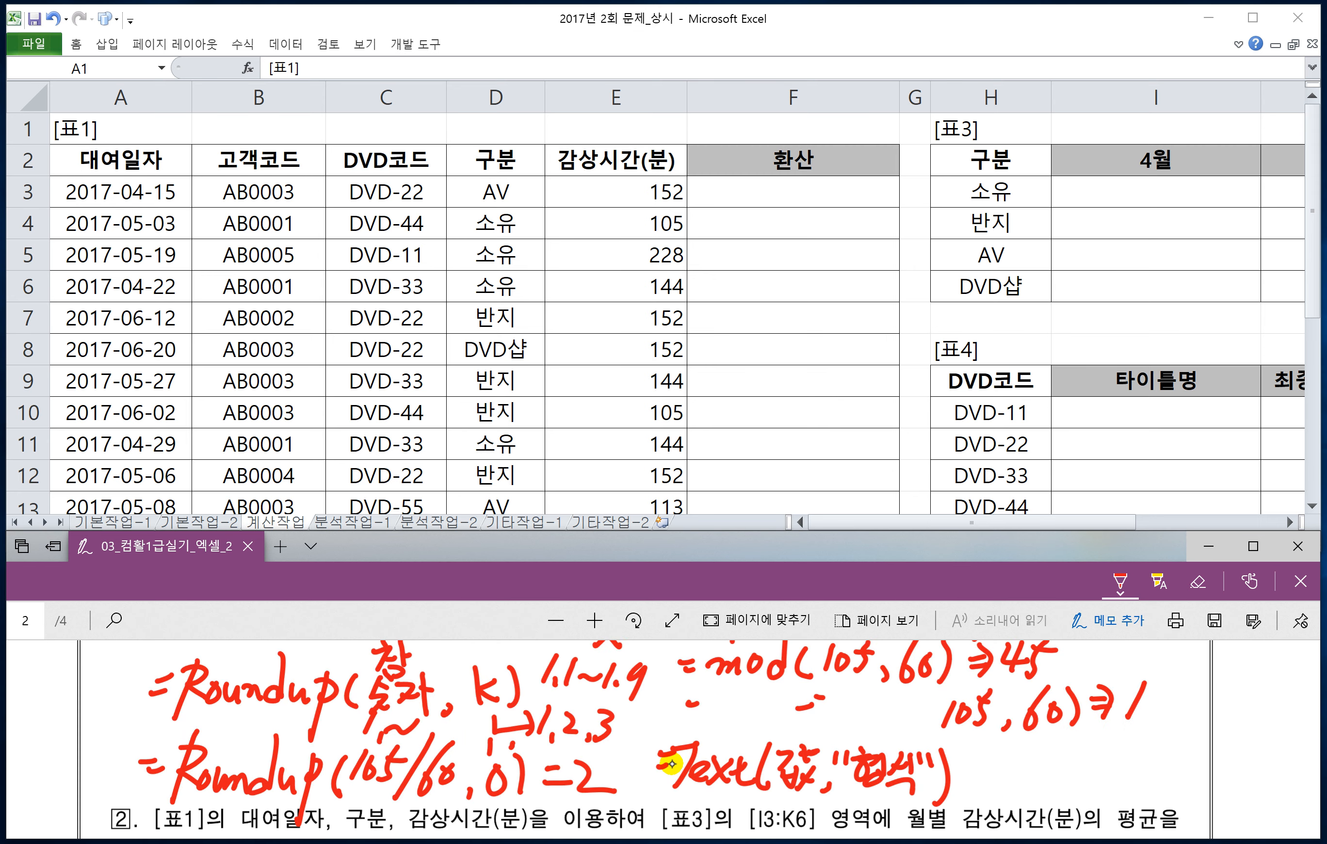
pyautogui.hotkey('ctrl', 'z')
pyautogui.hotkey('ctrl', 'z')
pyautogui.hotkey('ctrl', 'z')
pyautogui.hotkey('ctrl', 'z')
pyautogui.hotkey('ctrl', 'z')
pyautogui.hotkey('ctrl', 'z')
pyautogui.hotkey('ctrl', 'z')
pyautogui.hotkey('ctrl', 'z')
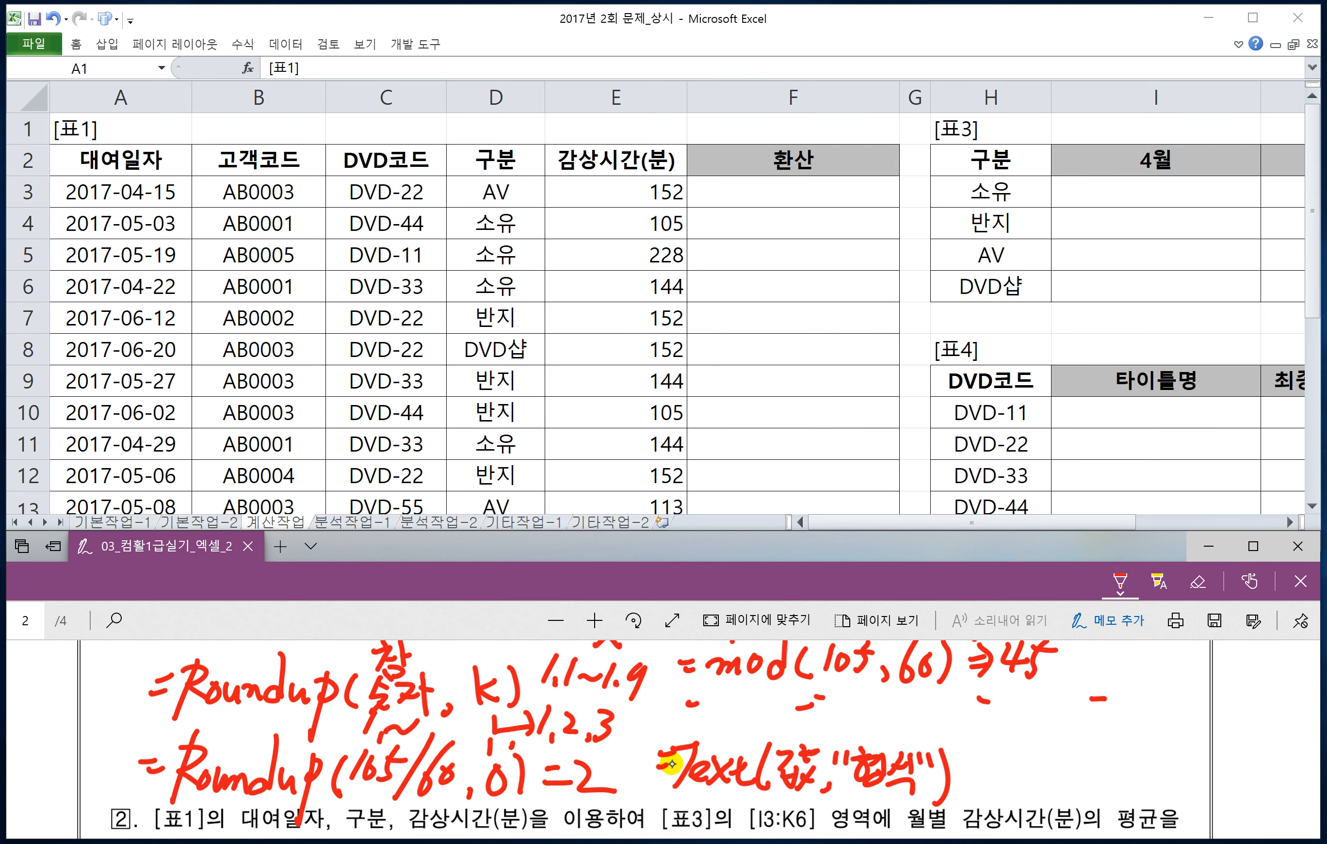
pyautogui.hotkey('ctrl', 'z')
pyautogui.hotkey('ctrl', 'z')
pyautogui.hotkey('ctrl', 'z')
pyautogui.hotkey('ctrl', 'z')
pyautogui.hotkey('ctrl', 'z')
# Step: Handwrite the start of a nested formula, =Text(Roundup(, in red between the MOD example and the TEXT syntax
pyautogui.moveTo(664, 701); pyautogui.dragTo(689, 696)
pyautogui.moveTo(669, 710)
pyautogui.mouseDown()
pyautogui.moveTo(727, 691)
pyautogui.moveTo(700, 731)
pyautogui.moveTo(757, 719)
pyautogui.moveTo(813, 735)
pyautogui.mouseUp()
pyautogui.moveTo(826, 691); pyautogui.dragTo(842, 725)
pyautogui.moveTo(850, 722)
pyautogui.mouseDown()
pyautogui.moveTo(870, 708)
pyautogui.moveTo(876, 727)
pyautogui.mouseUp()
pyautogui.moveTo(893, 681)
pyautogui.mouseDown()
pyautogui.moveTo(890, 721)
pyautogui.moveTo(875, 731)
pyautogui.mouseUp()
pyautogui.moveTo(895, 706)
pyautogui.mouseDown()
pyautogui.moveTo(909, 713)
pyautogui.moveTo(905, 757)
pyautogui.moveTo(938, 713)
pyautogui.moveTo(942, 732)
pyautogui.moveTo(963, 722)
pyautogui.mouseUp()
# Step: Complete the handwritten nested TEXT formula with the arguments 105/60,0),"0시간")
pyautogui.moveTo(984, 699)
pyautogui.mouseDown()
pyautogui.moveTo(979, 720)
pyautogui.moveTo(985, 703)
pyautogui.mouseUp()
pyautogui.moveTo(987, 703); pyautogui.dragTo(998, 724)
pyautogui.moveTo(1030, 679)
pyautogui.mouseDown()
pyautogui.moveTo(1003, 736)
pyautogui.moveTo(1032, 719)
pyautogui.mouseUp()
pyautogui.moveTo(1055, 703)
pyautogui.mouseDown()
pyautogui.moveTo(1047, 721)
pyautogui.moveTo(1055, 705)
pyautogui.moveTo(1066, 734)
pyautogui.mouseUp()
pyautogui.moveTo(1092, 699)
pyautogui.mouseDown()
pyautogui.moveTo(1080, 713)
pyautogui.moveTo(1093, 703)
pyautogui.moveTo(1097, 732)
pyautogui.moveTo(1118, 736)
pyautogui.mouseUp()
pyautogui.moveTo(1138, 691)
pyautogui.mouseDown()
pyautogui.moveTo(1140, 708)
pyautogui.moveTo(1163, 698)
pyautogui.moveTo(1168, 726)
pyautogui.mouseUp()
pyautogui.moveTo(1180, 713); pyautogui.dragTo(1197, 728)
pyautogui.moveTo(1203, 703); pyautogui.dragTo(1224, 724)
pyautogui.moveTo(1229, 707)
pyautogui.mouseDown()
pyautogui.moveTo(1244, 704)
pyautogui.moveTo(1234, 732)
pyautogui.mouseUp()
pyautogui.moveTo(1246, 690); pyautogui.dragTo(1248, 706)
pyautogui.moveTo(1260, 681)
pyautogui.mouseDown()
pyautogui.moveTo(1274, 714)
pyautogui.moveTo(1259, 743)
pyautogui.mouseUp()
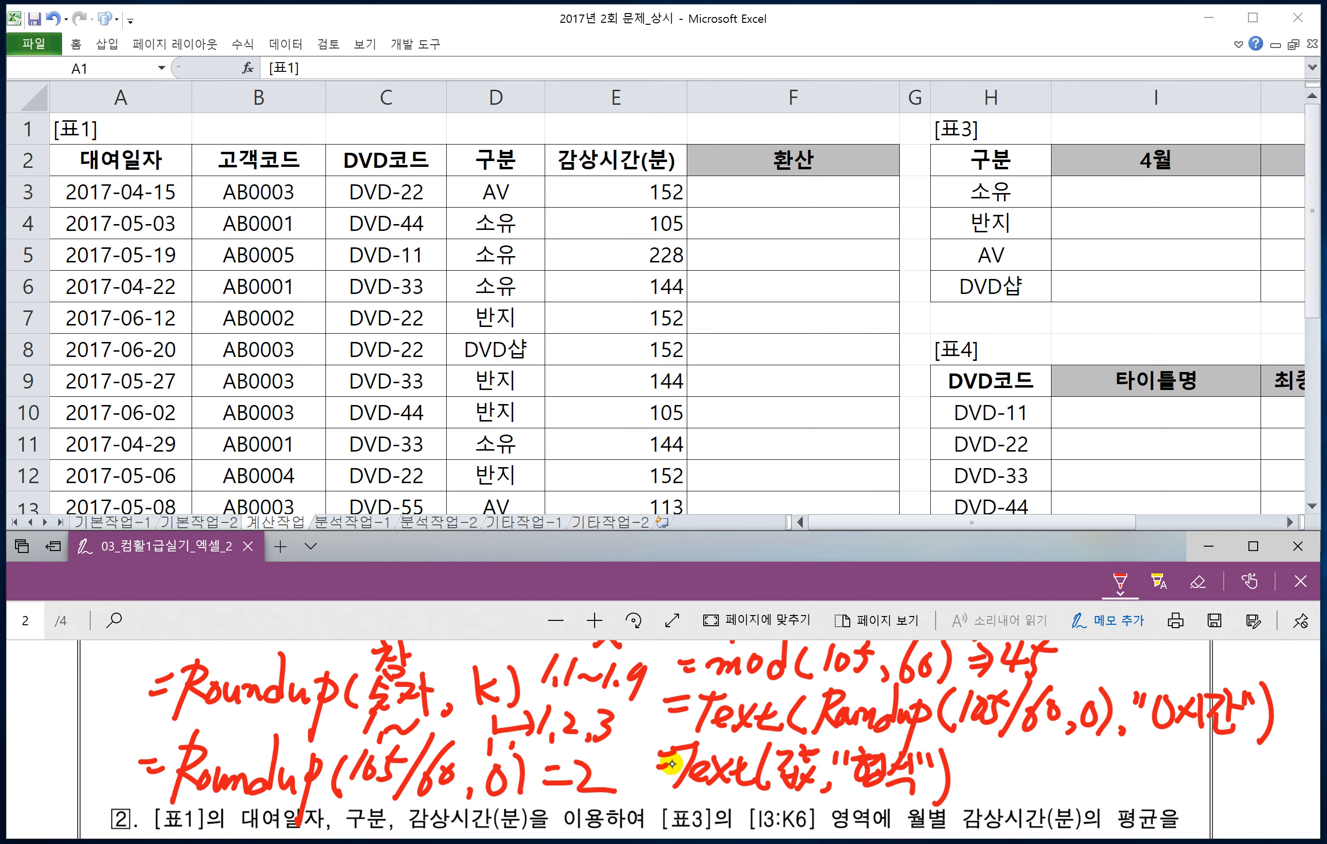
# Step: Underline Roundup(105/60,0), note 1.~ and 2 beneath it, and draw an arrow from 2 to the format with the result =2시간
pyautogui.moveTo(971, 741)
pyautogui.mouseDown()
pyautogui.moveTo(1030, 742)
pyautogui.moveTo(970, 738)
pyautogui.moveTo(987, 773)
pyautogui.mouseUp()
pyautogui.moveTo(992, 772); pyautogui.dragTo(1093, 743)
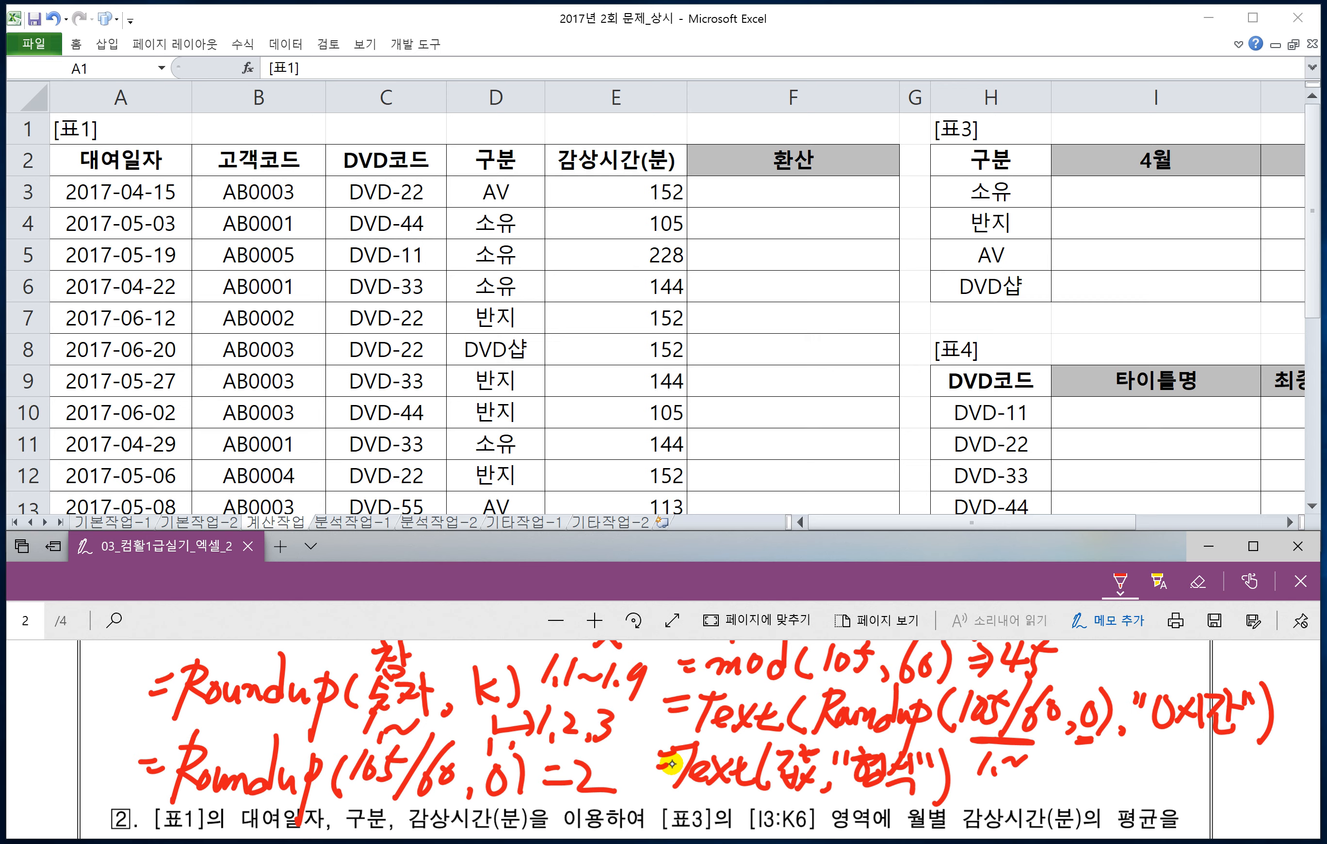
pyautogui.moveTo(805, 735); pyautogui.dragTo(1108, 750)
pyautogui.moveTo(1057, 765)
pyautogui.mouseDown()
pyautogui.moveTo(1095, 785)
pyautogui.moveTo(1142, 779)
pyautogui.moveTo(1162, 737)
pyautogui.moveTo(1198, 762)
pyautogui.mouseUp()
pyautogui.click(1181, 764)
pyautogui.moveTo(1185, 774); pyautogui.dragTo(1279, 768)
pyautogui.moveTo(1249, 772); pyautogui.dragTo(1277, 786)
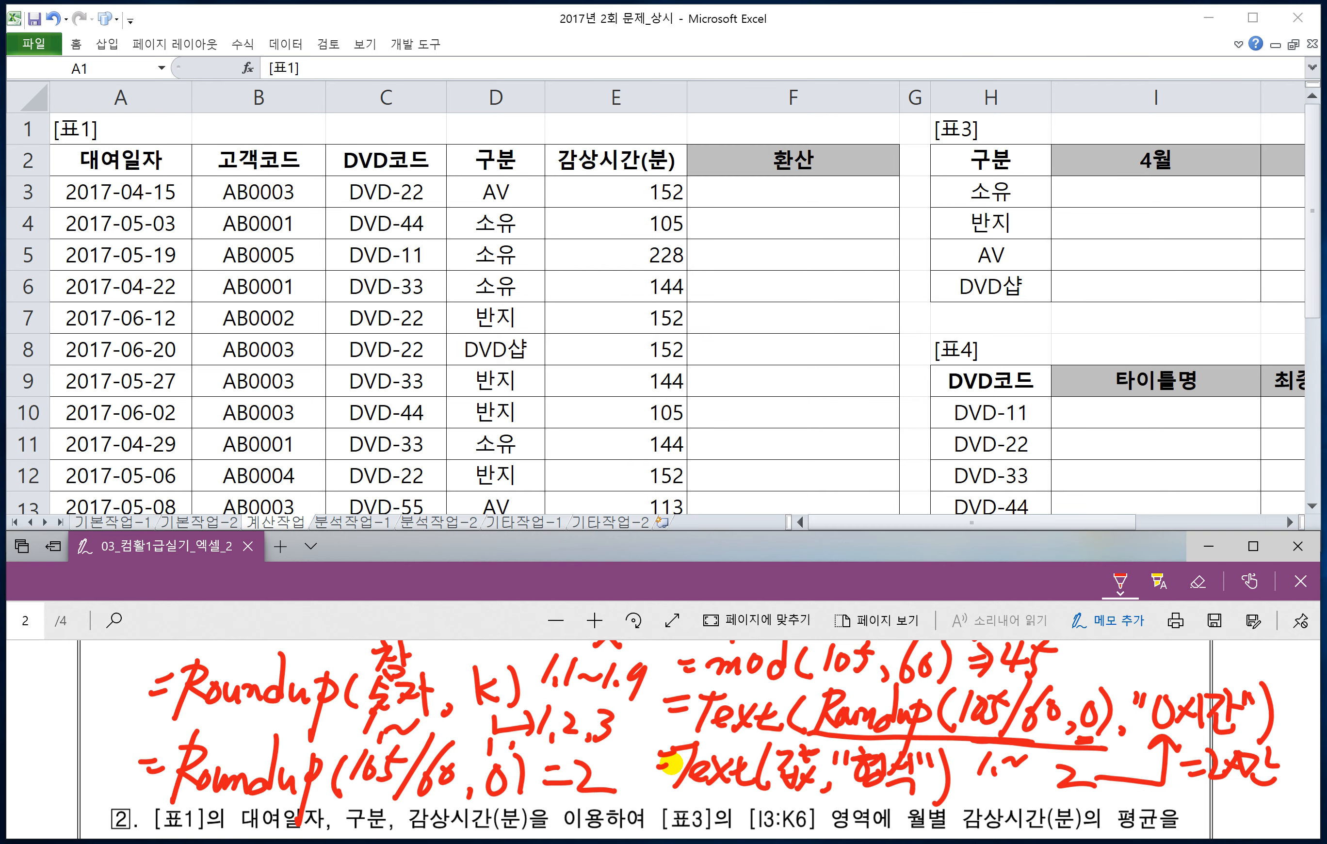
# Step: Switch to the Excel workbook and start an IF formula in F3 with the condition E3<120
pyautogui.scroll(2, 672, 764)
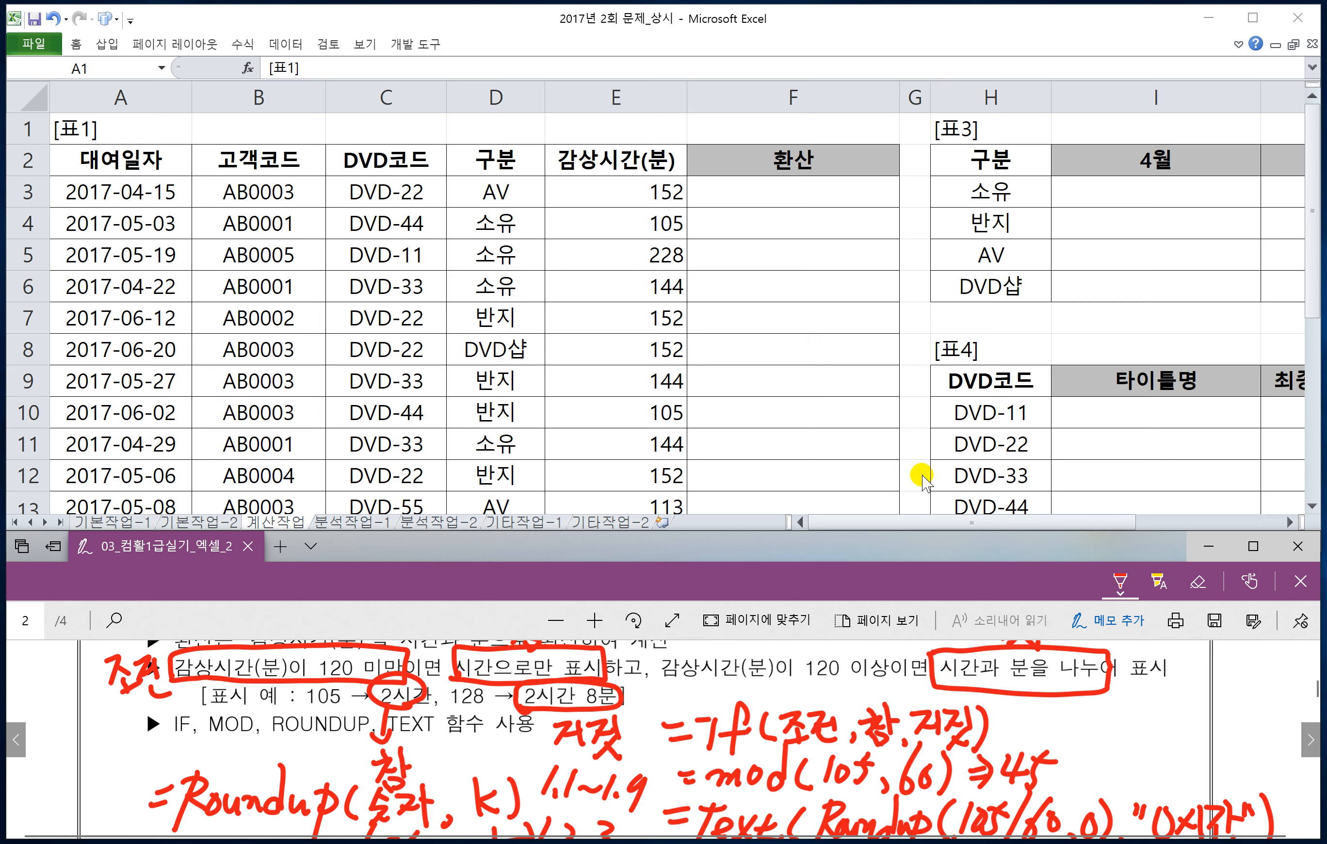
pyautogui.click(732, 197)
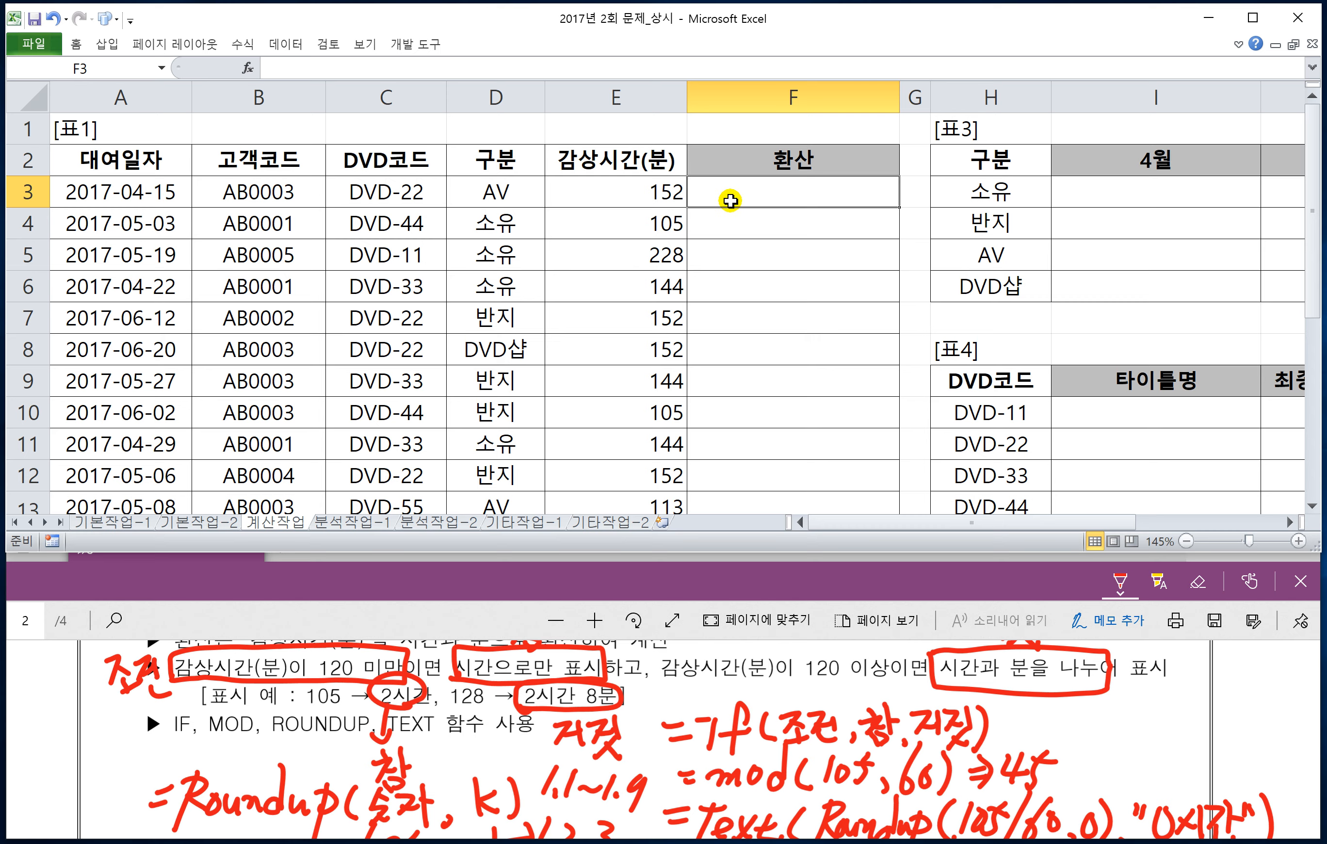
pyautogui.write('=')
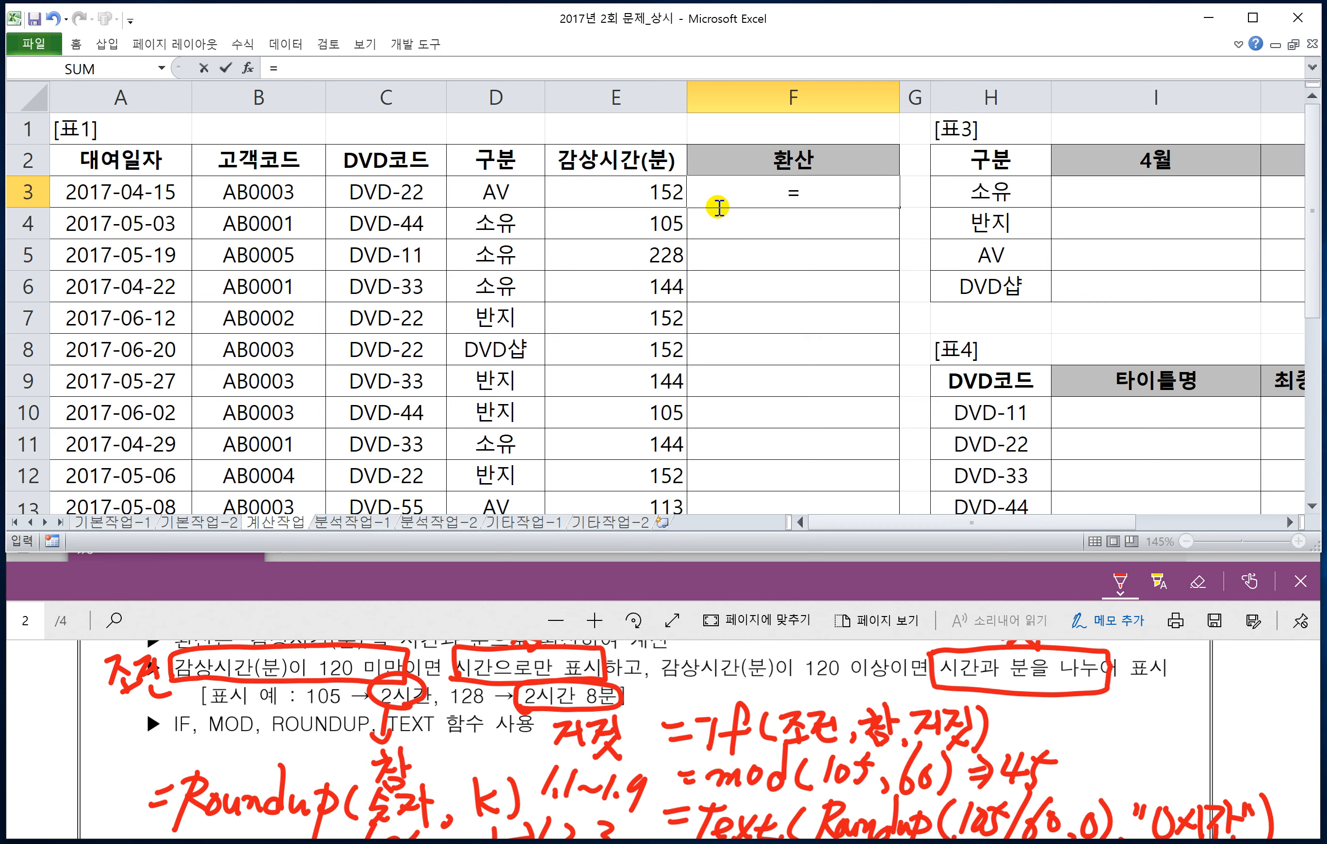
pyautogui.write('IF(')
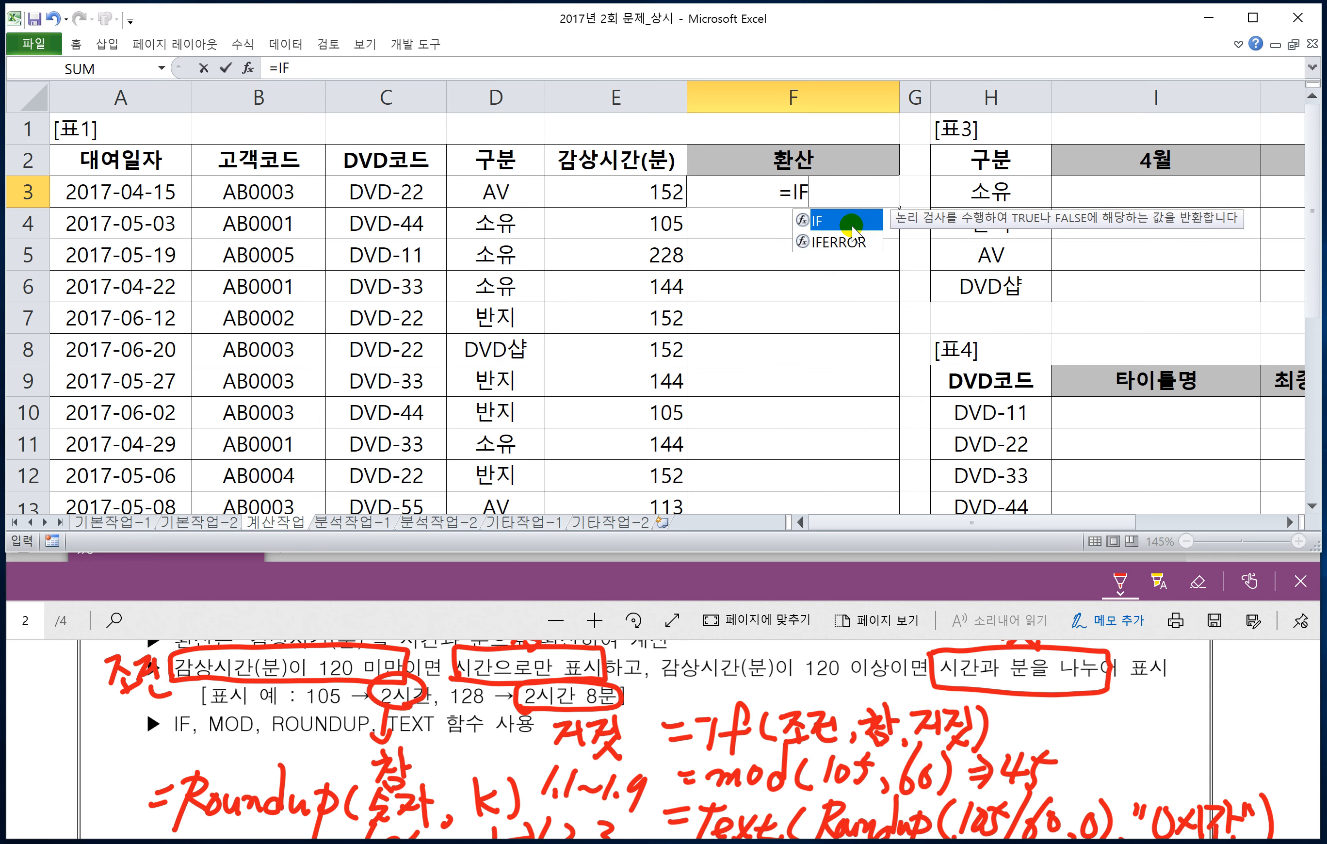
pyautogui.click(1290, 523)
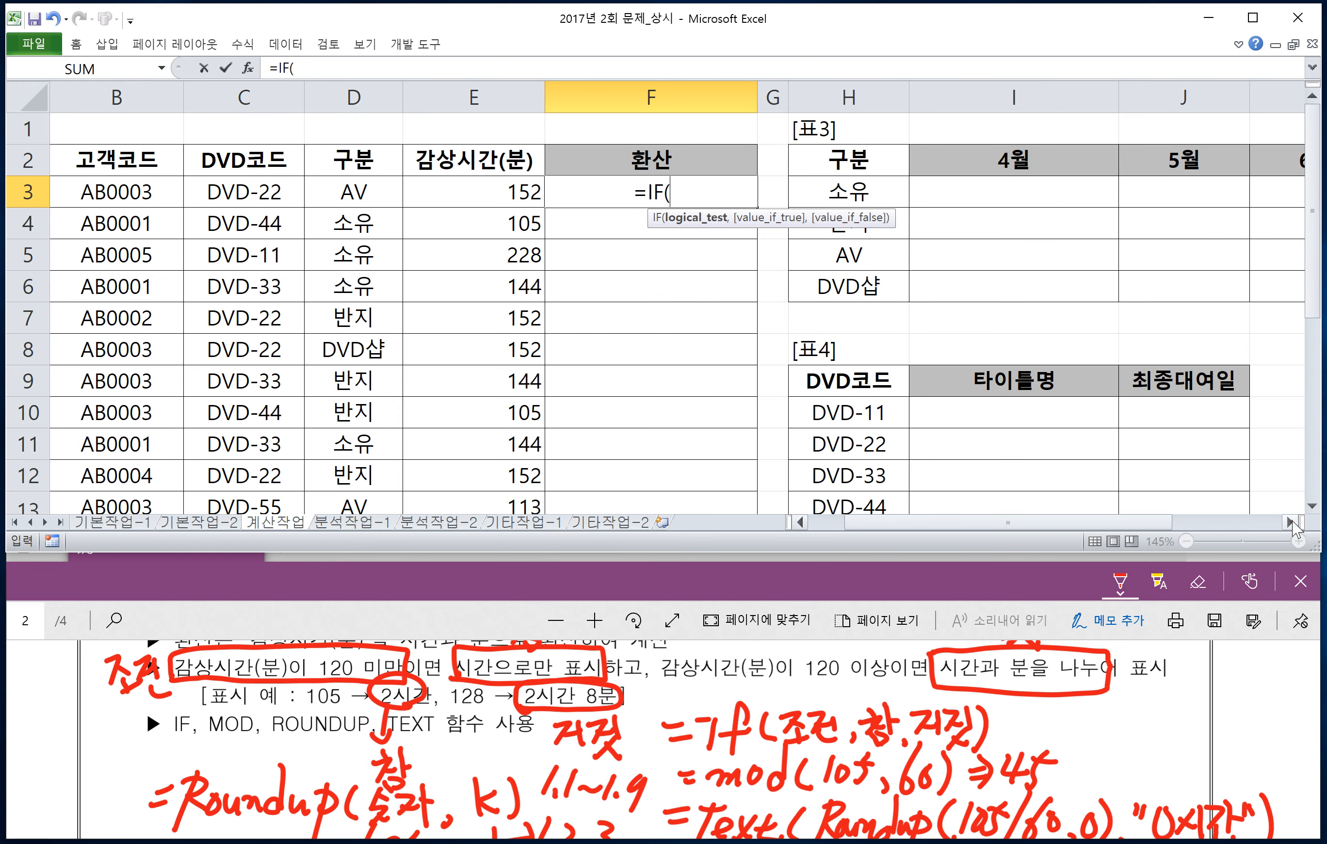
pyautogui.click(1291, 523)
pyautogui.click(1291, 522)
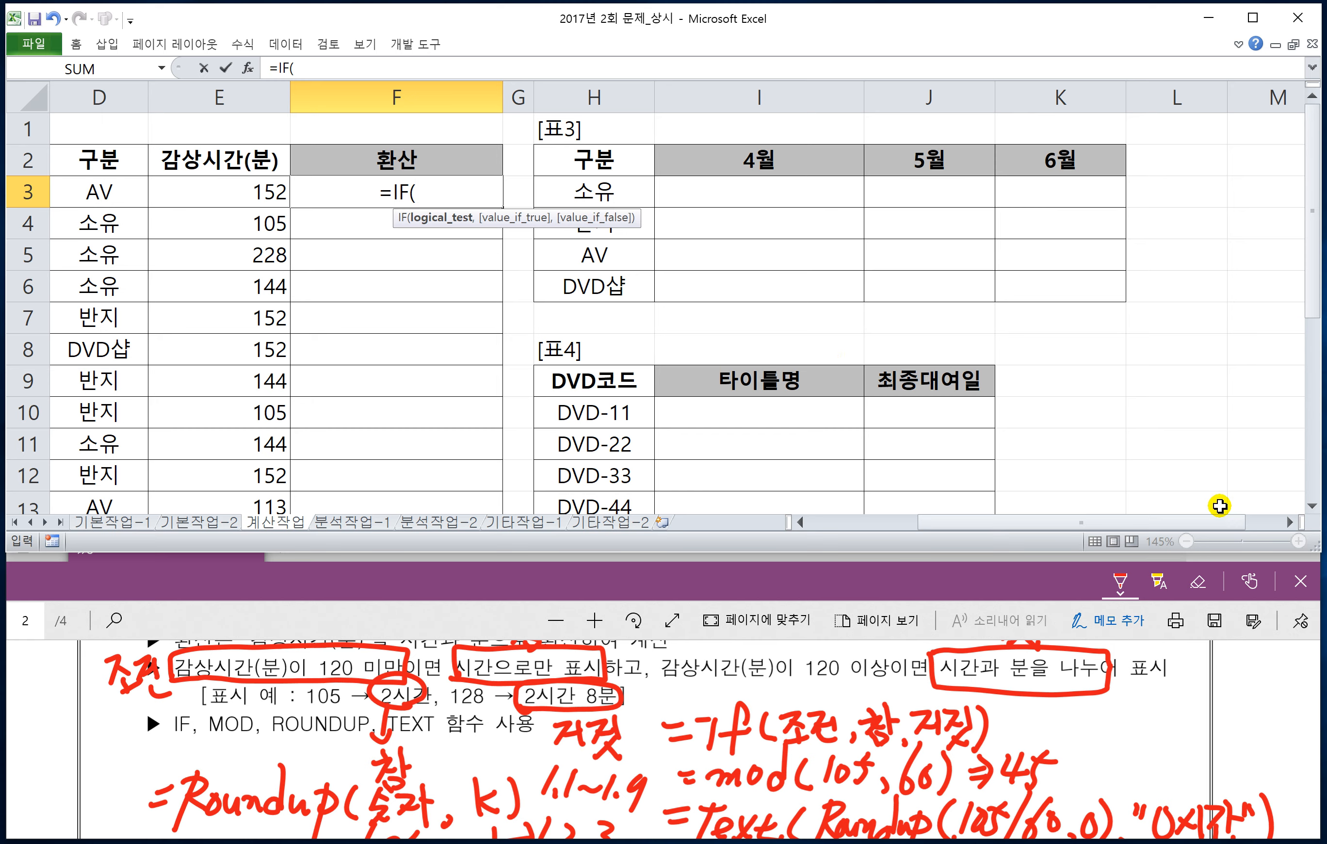
pyautogui.click(1288, 523)
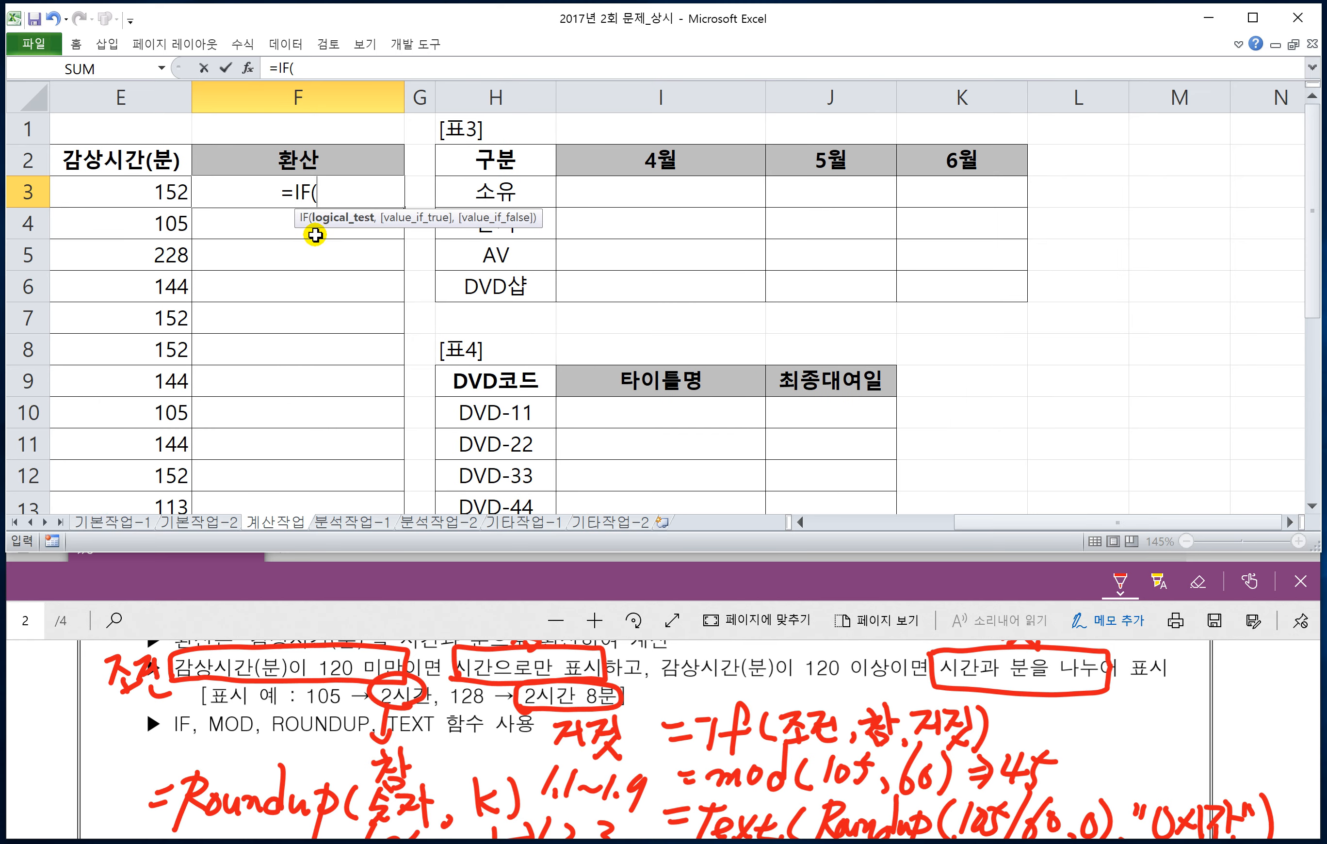
pyautogui.click(170, 196)
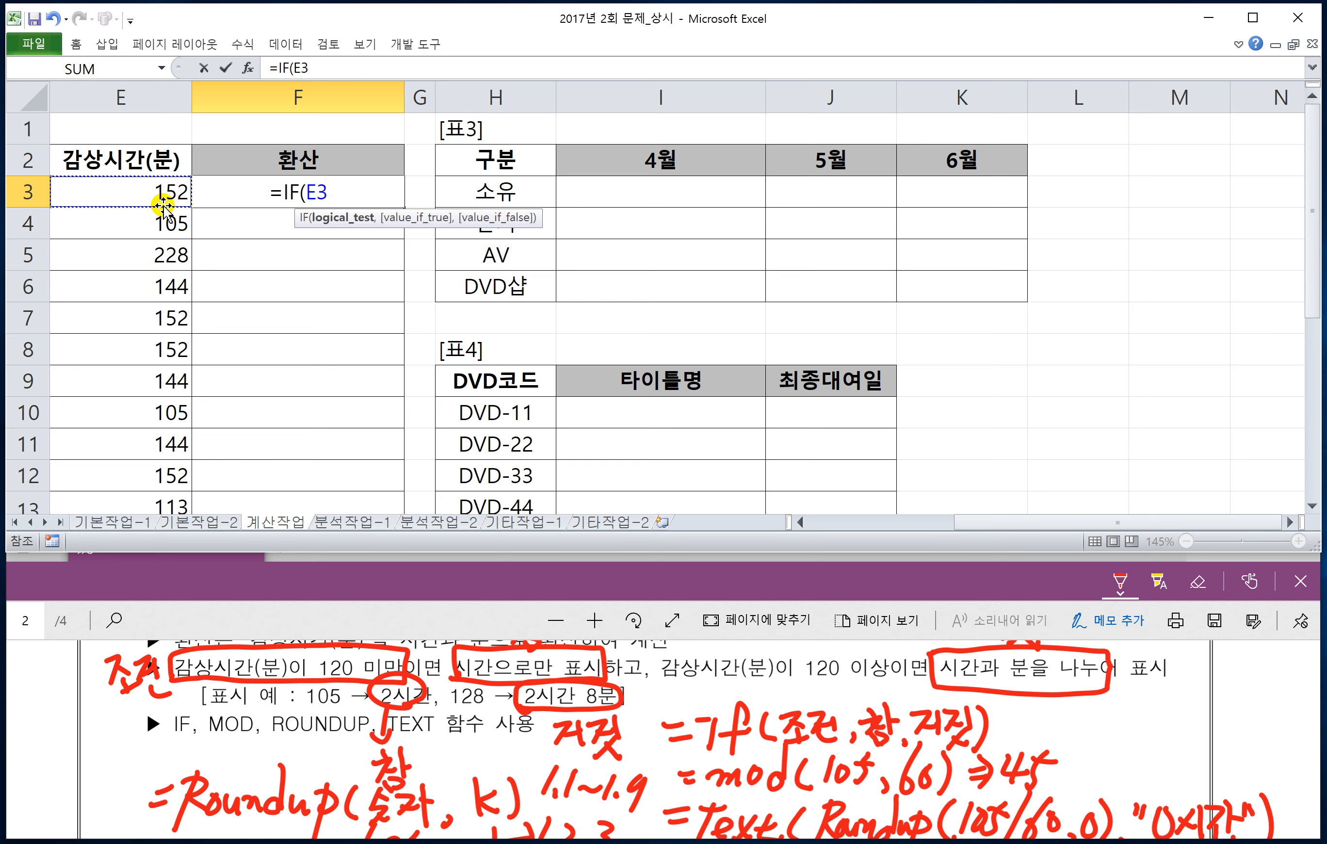
pyautogui.write('<120')
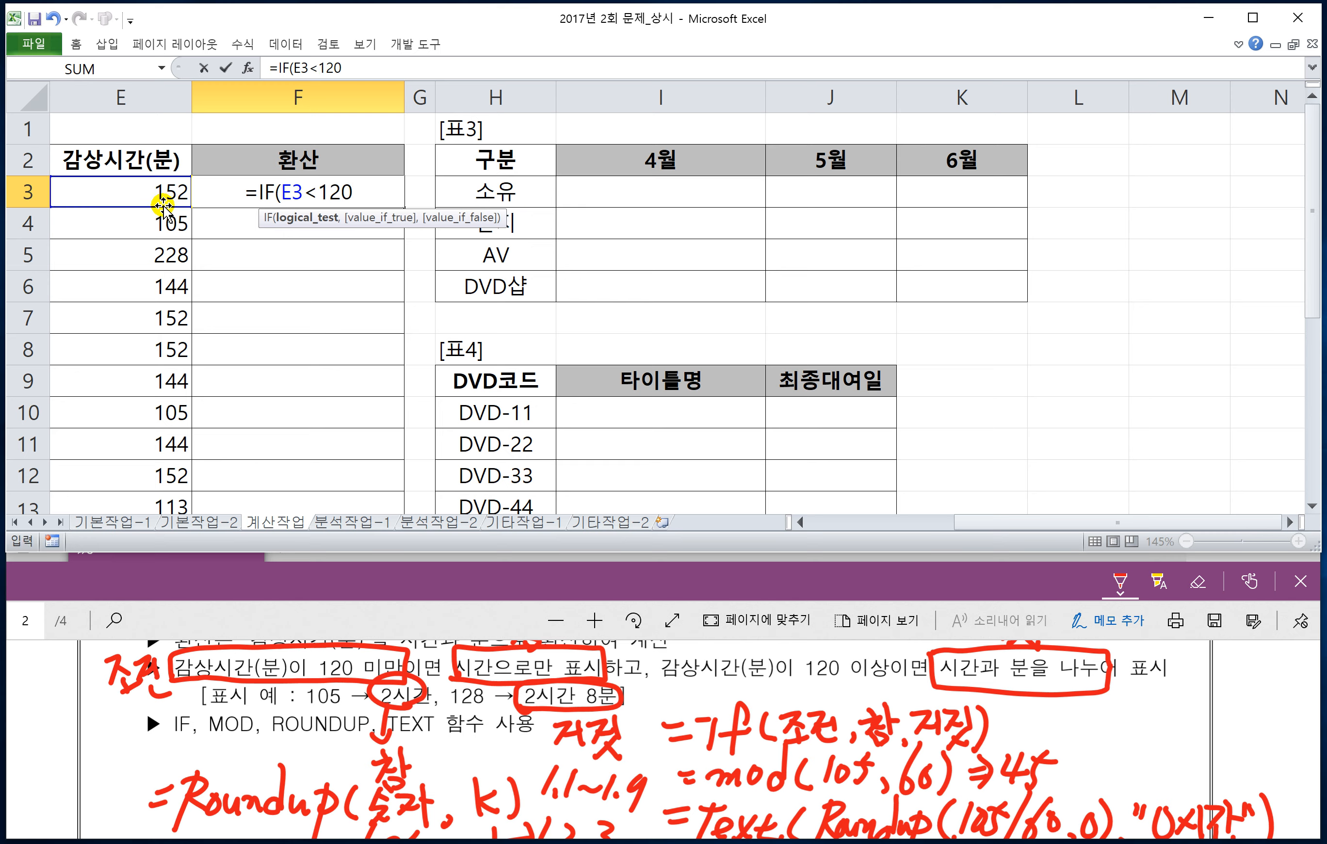
pyautogui.write(',')
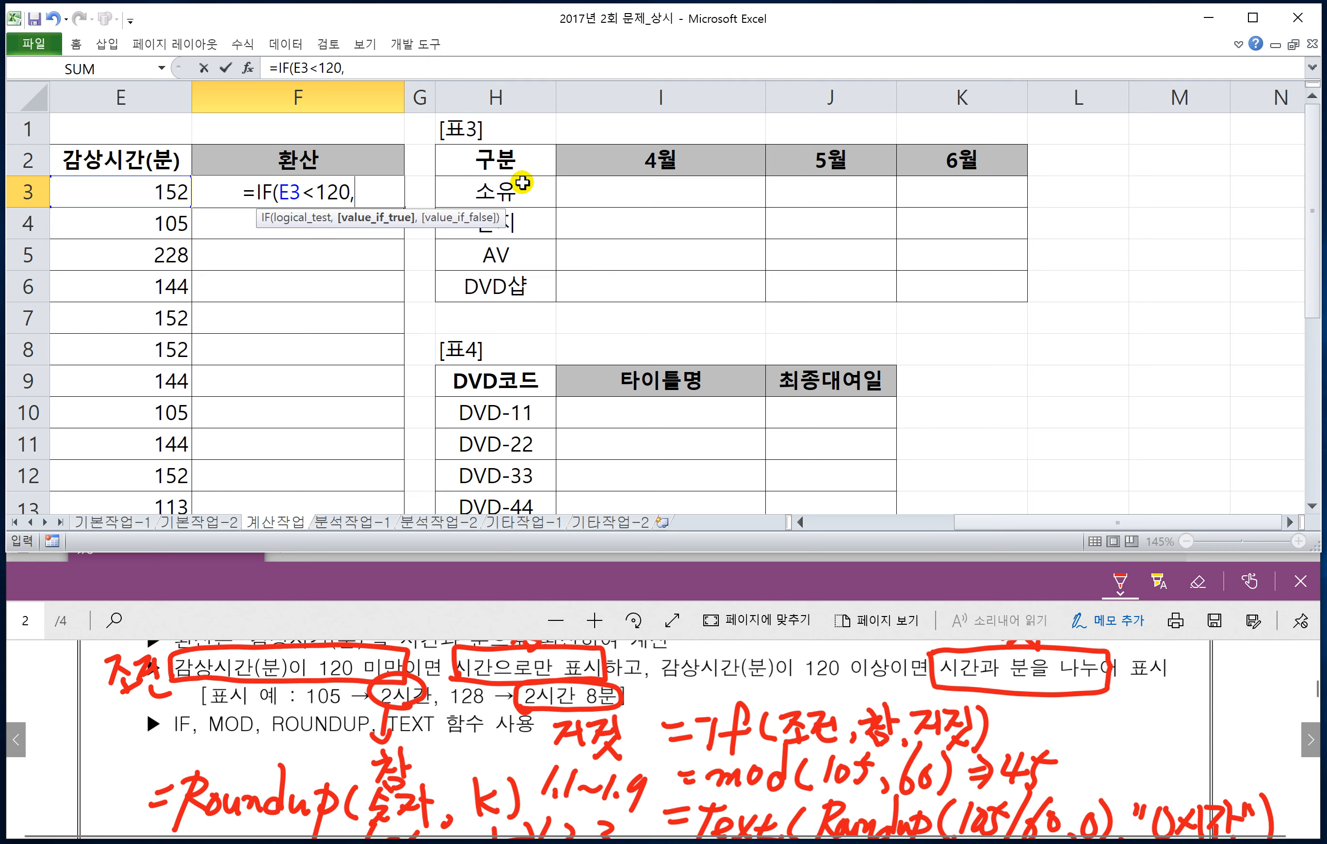
pyautogui.write('TEXT')
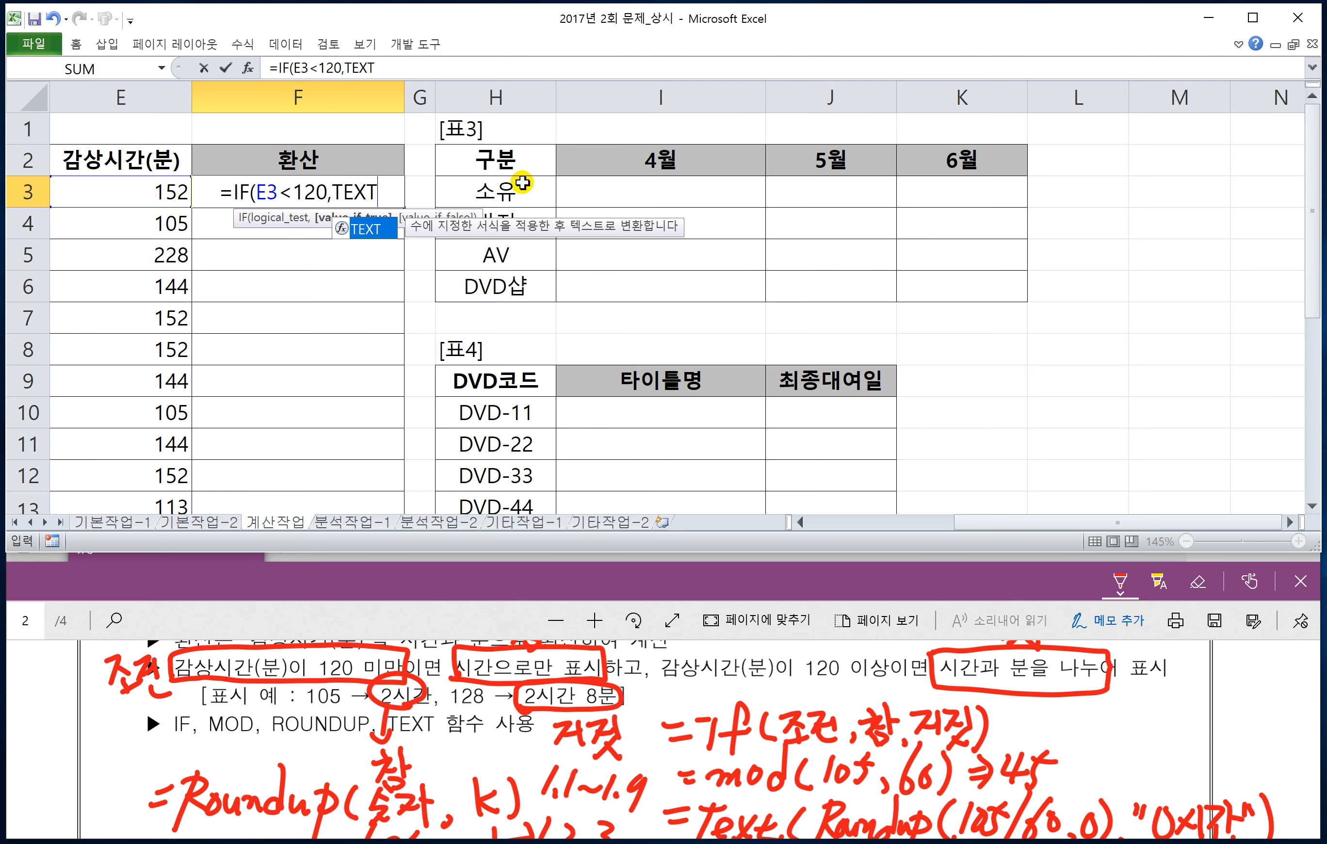
pyautogui.write('(')
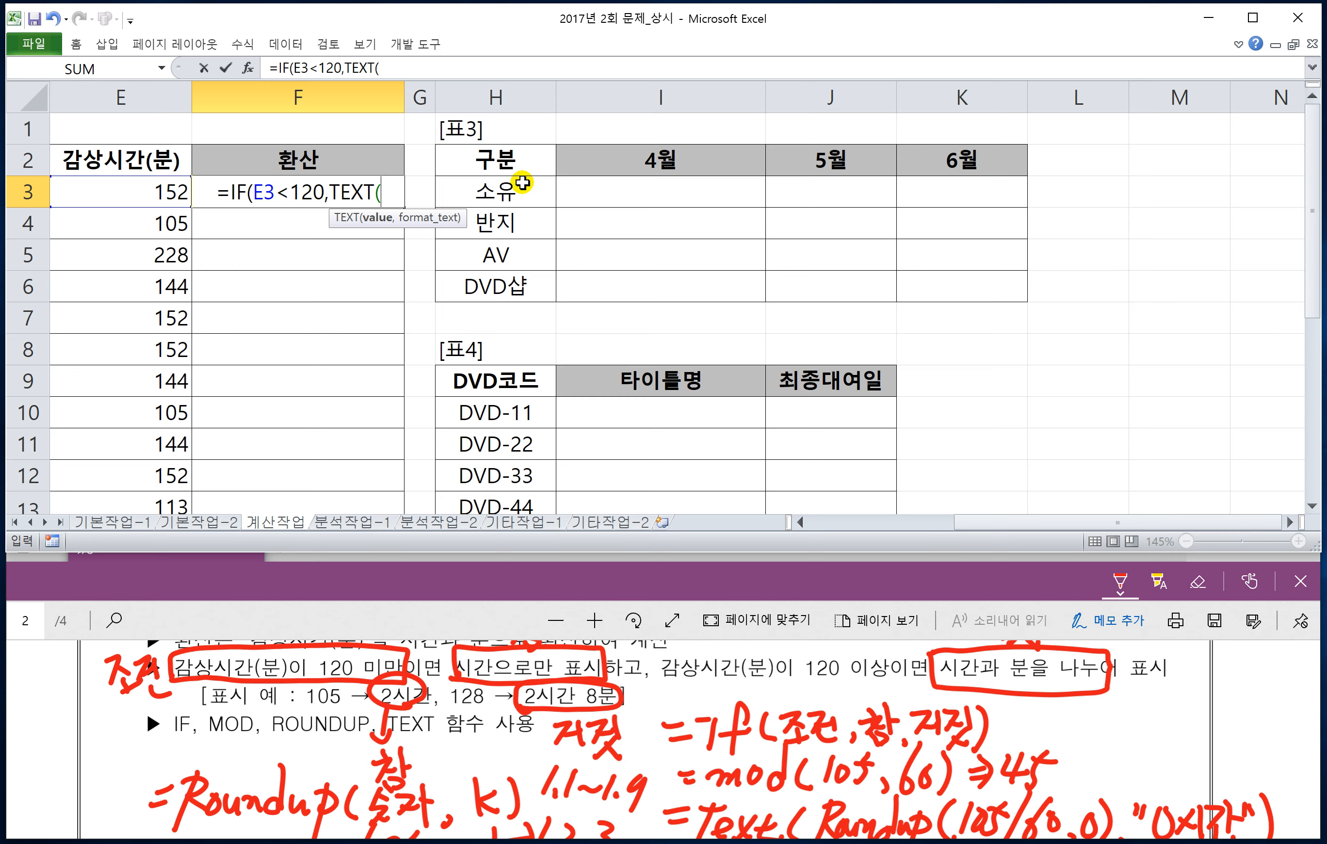
pyautogui.write('RO')
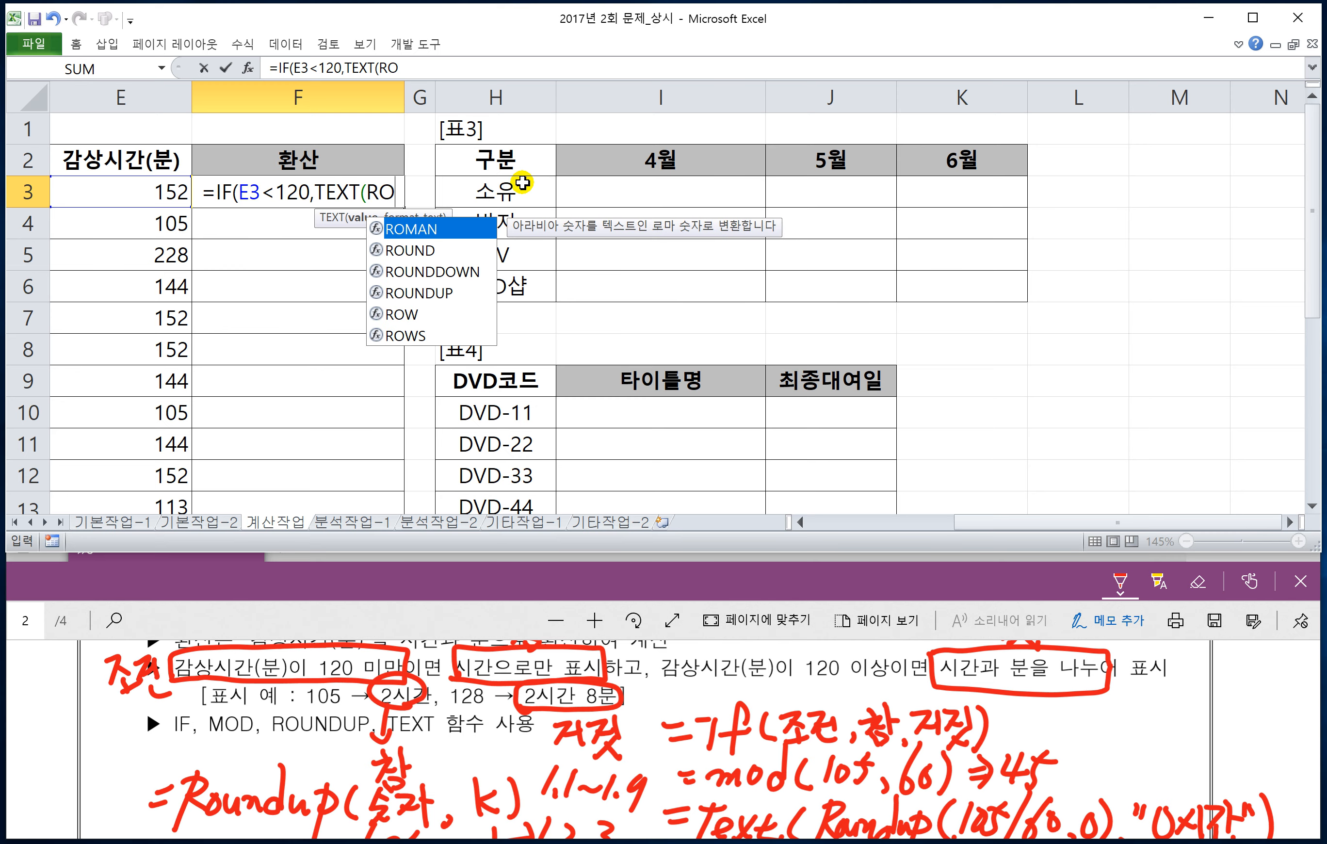
# Step: Begin the IF formula's true-value argument in F3 with TEXT and a ROUNDUP function nested inside it
pyautogui.press('Down')
pyautogui.press('Down')
pyautogui.press('Down')
pyautogui.press('Tab')
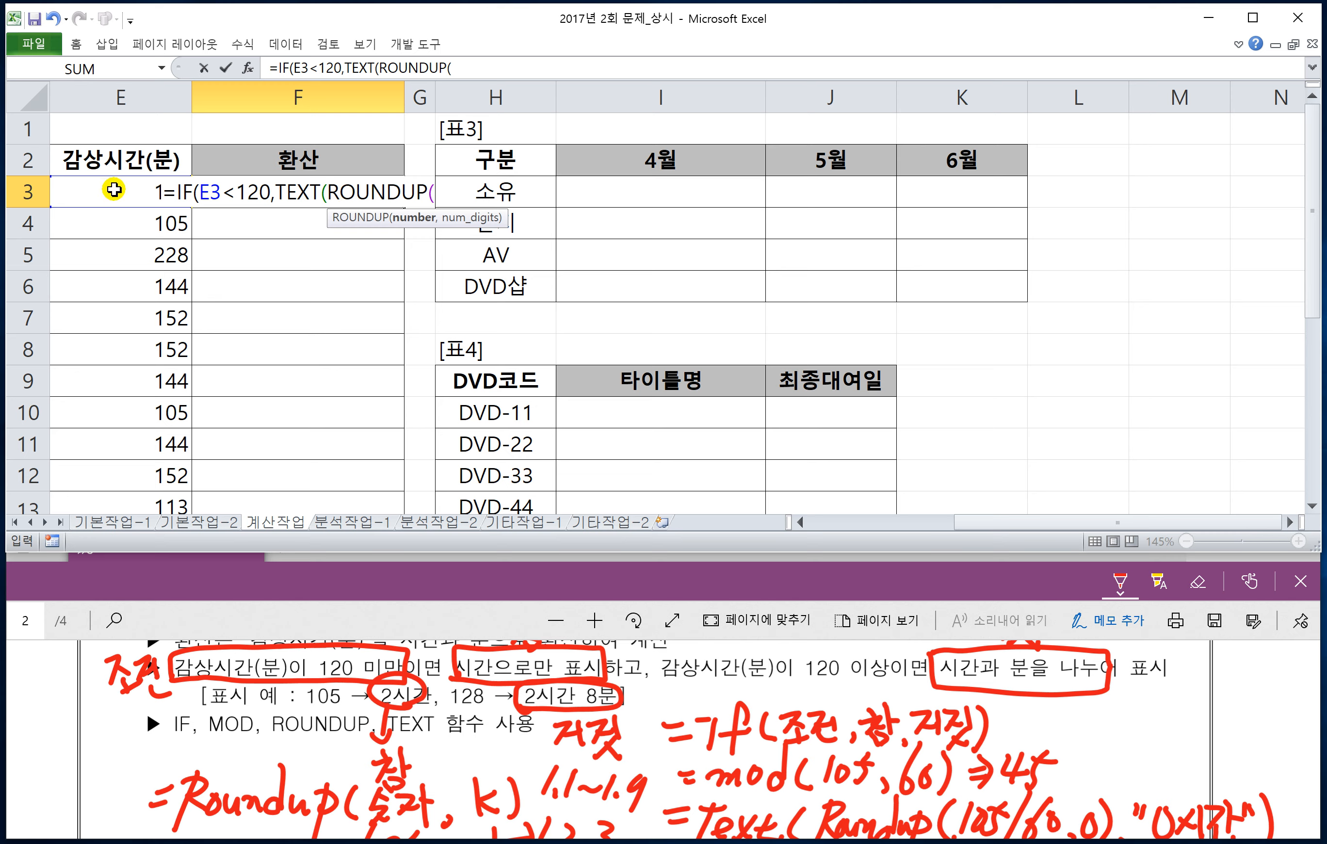
# Step: Give the nested ROUNDUP in F3 the arguments E3/60 and 0, and close its parenthesis
pyautogui.click(82, 191)
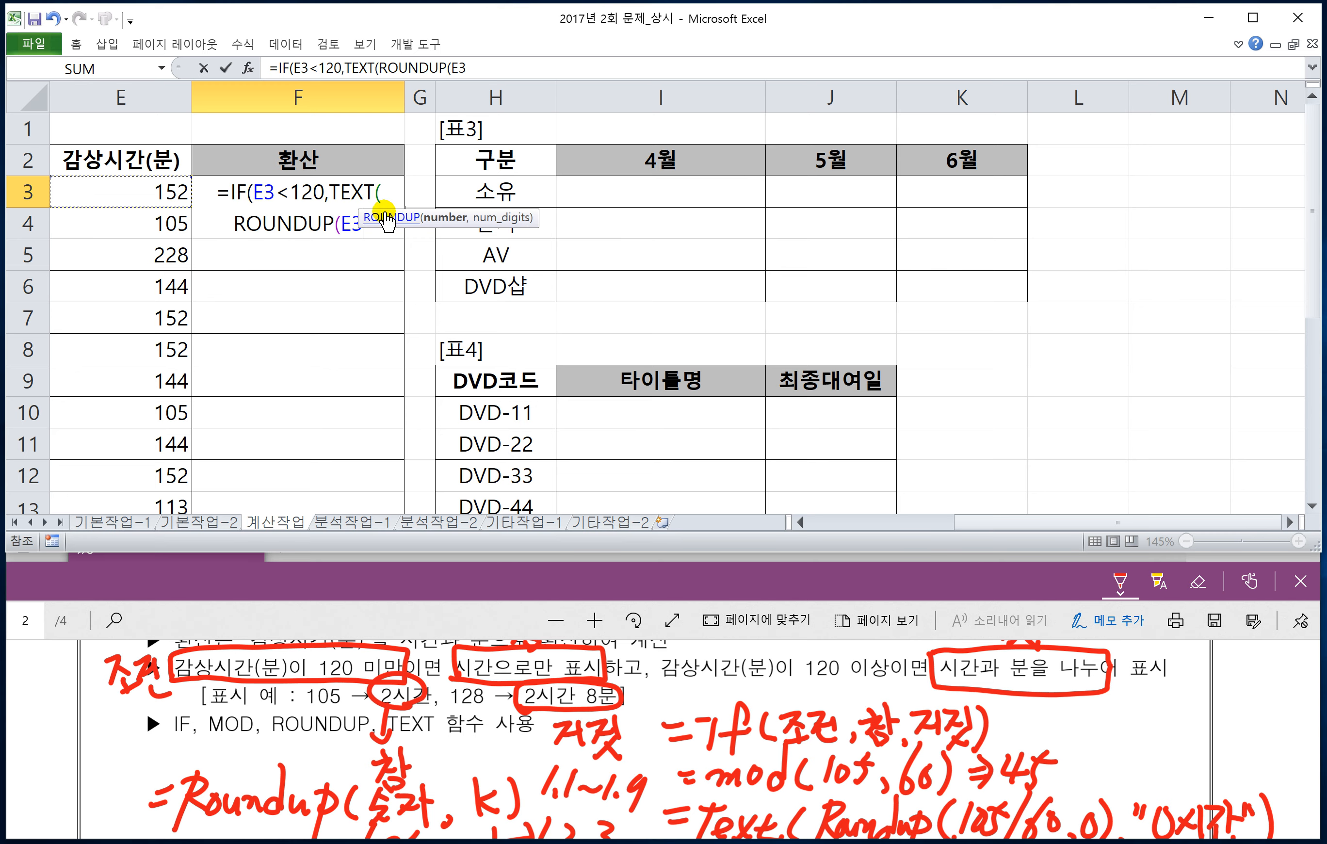
pyautogui.click(801, 522)
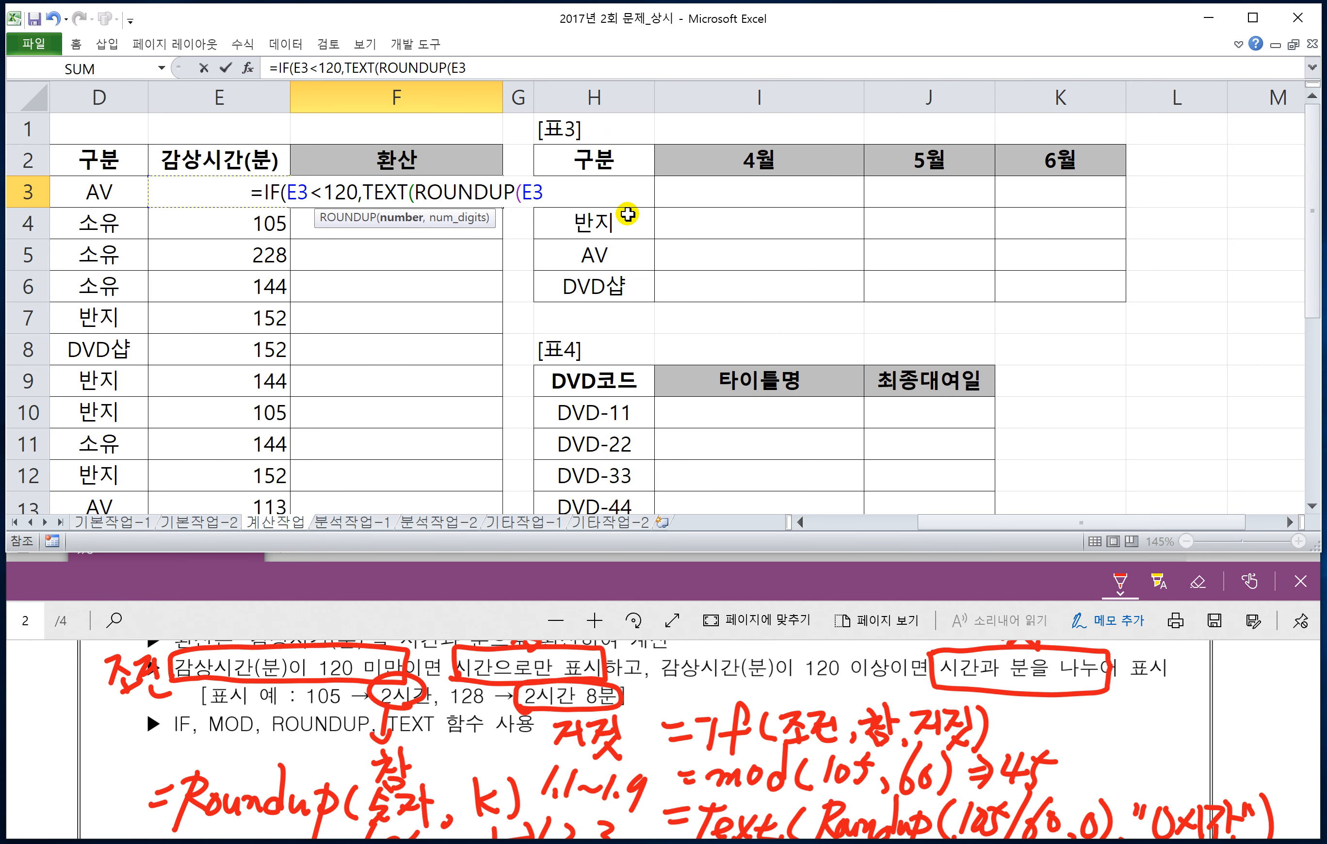
pyautogui.write('/')
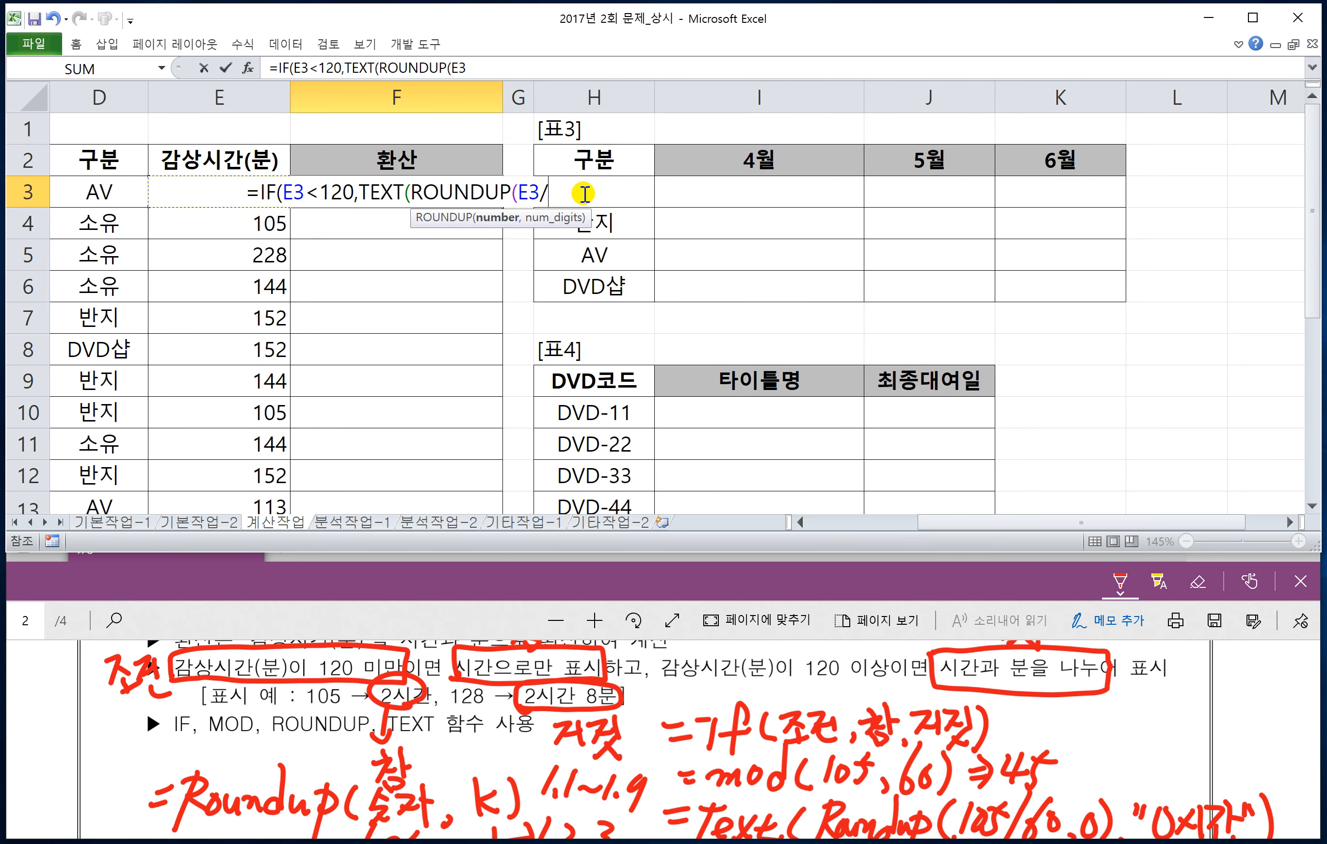
pyautogui.write('60')
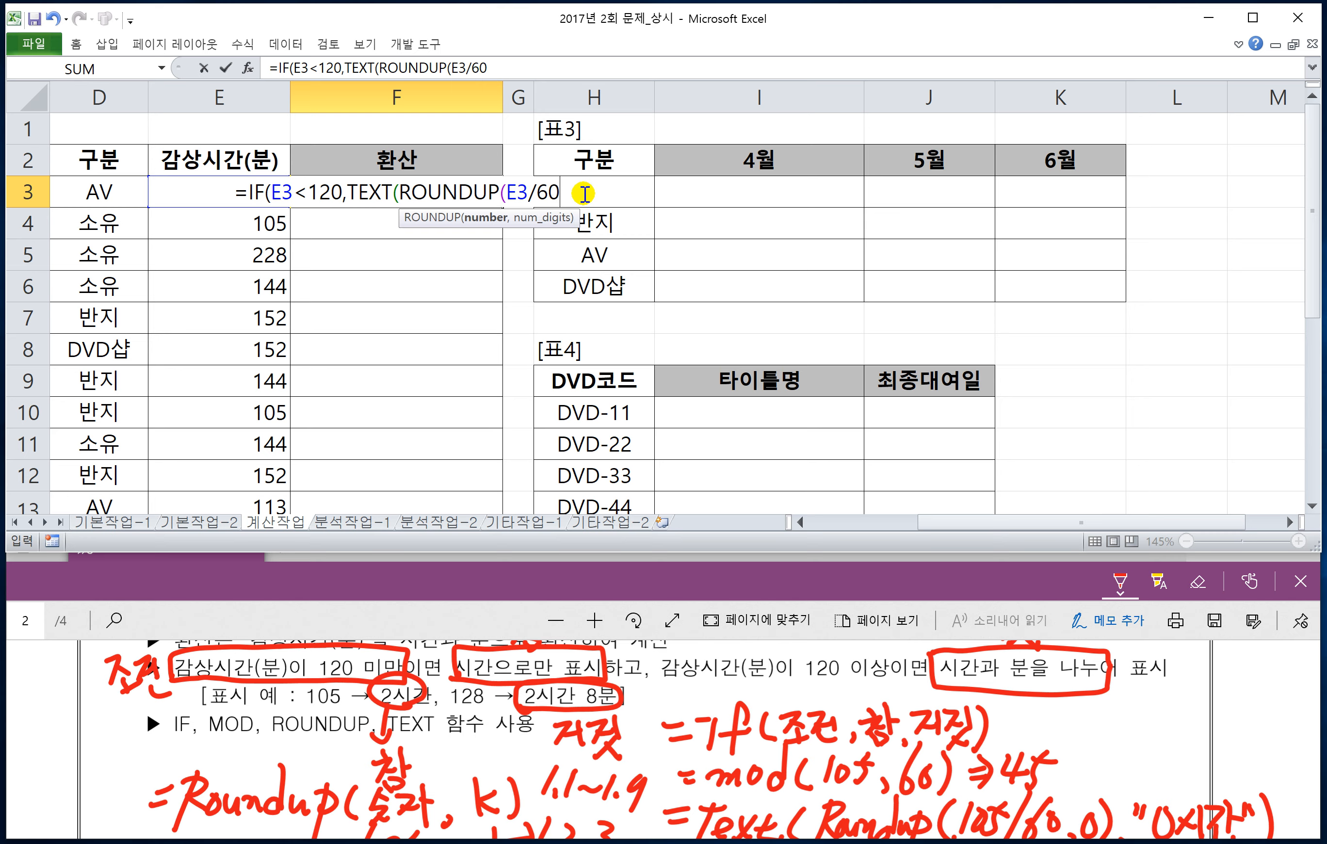
pyautogui.write(',')
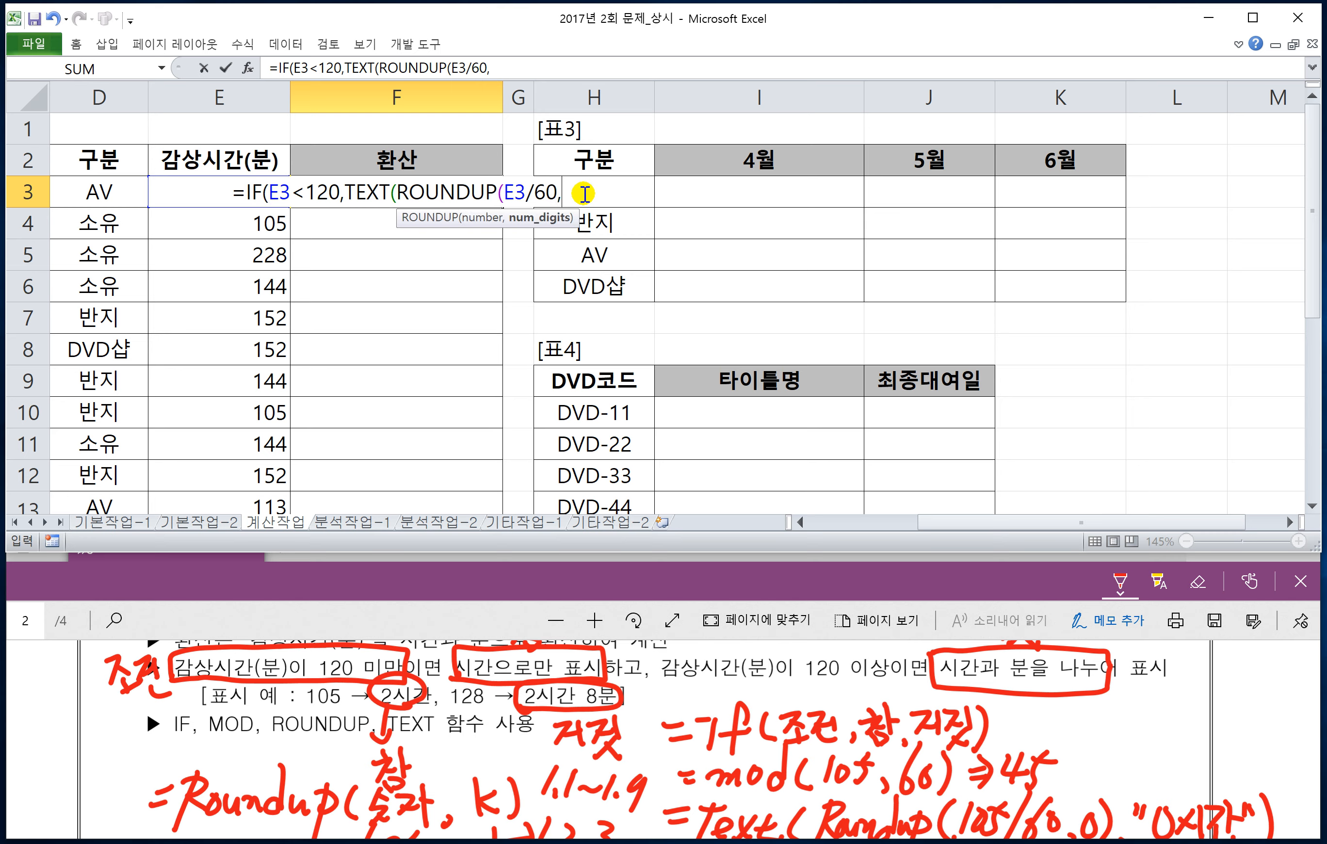
pyautogui.write('0),"0시간')
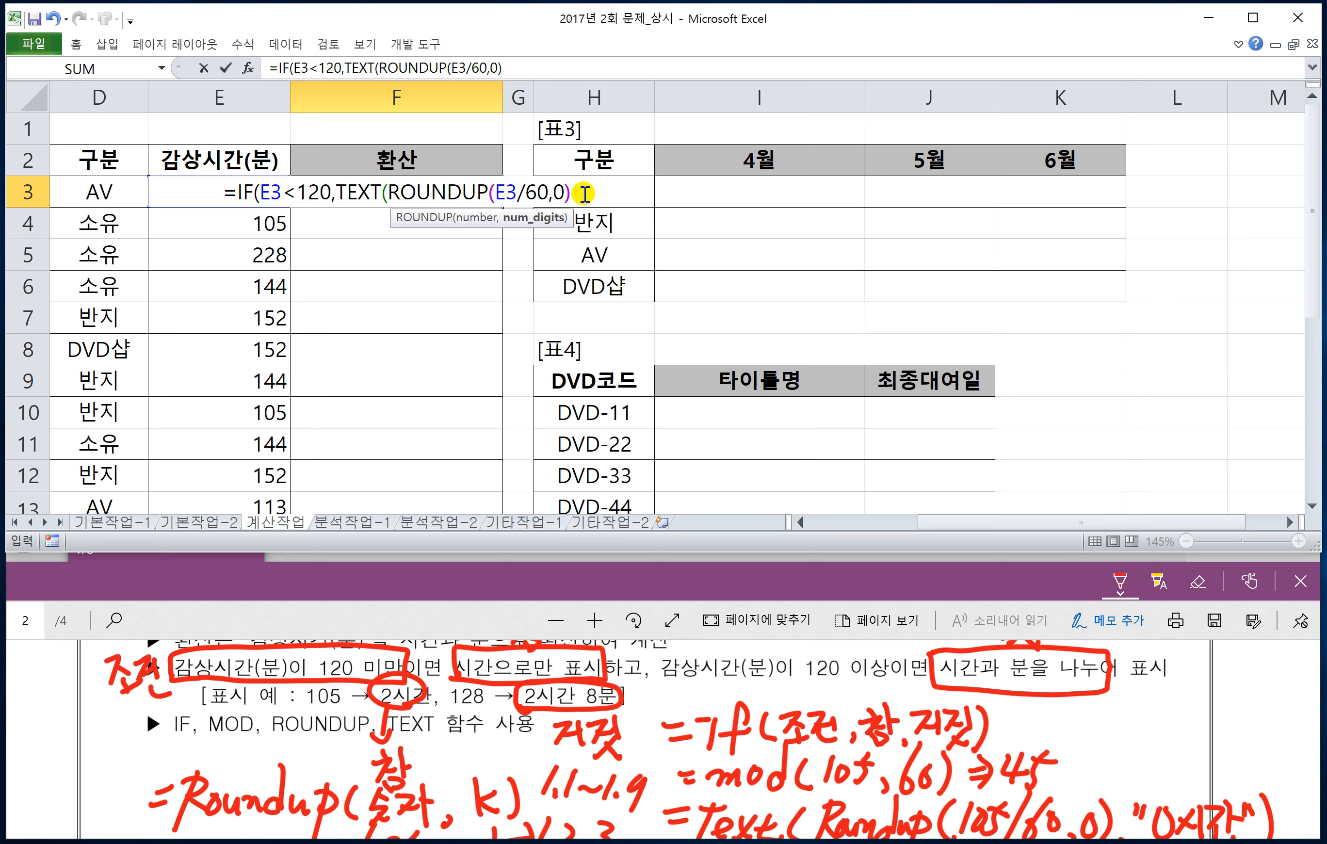
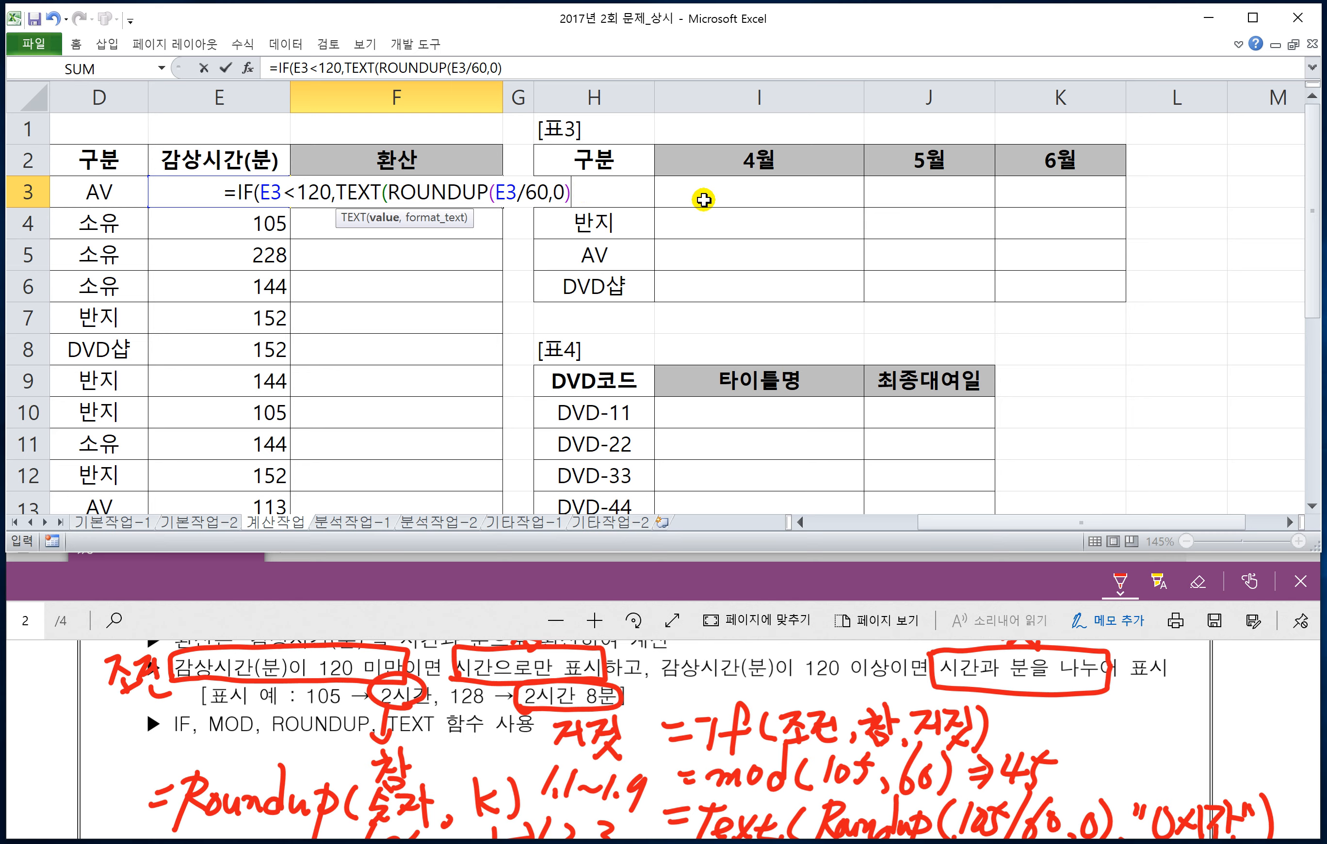
# Step: Give the true-value TEXT function in F3 the format "0시간" and close its parenthesis
pyautogui.write(',')
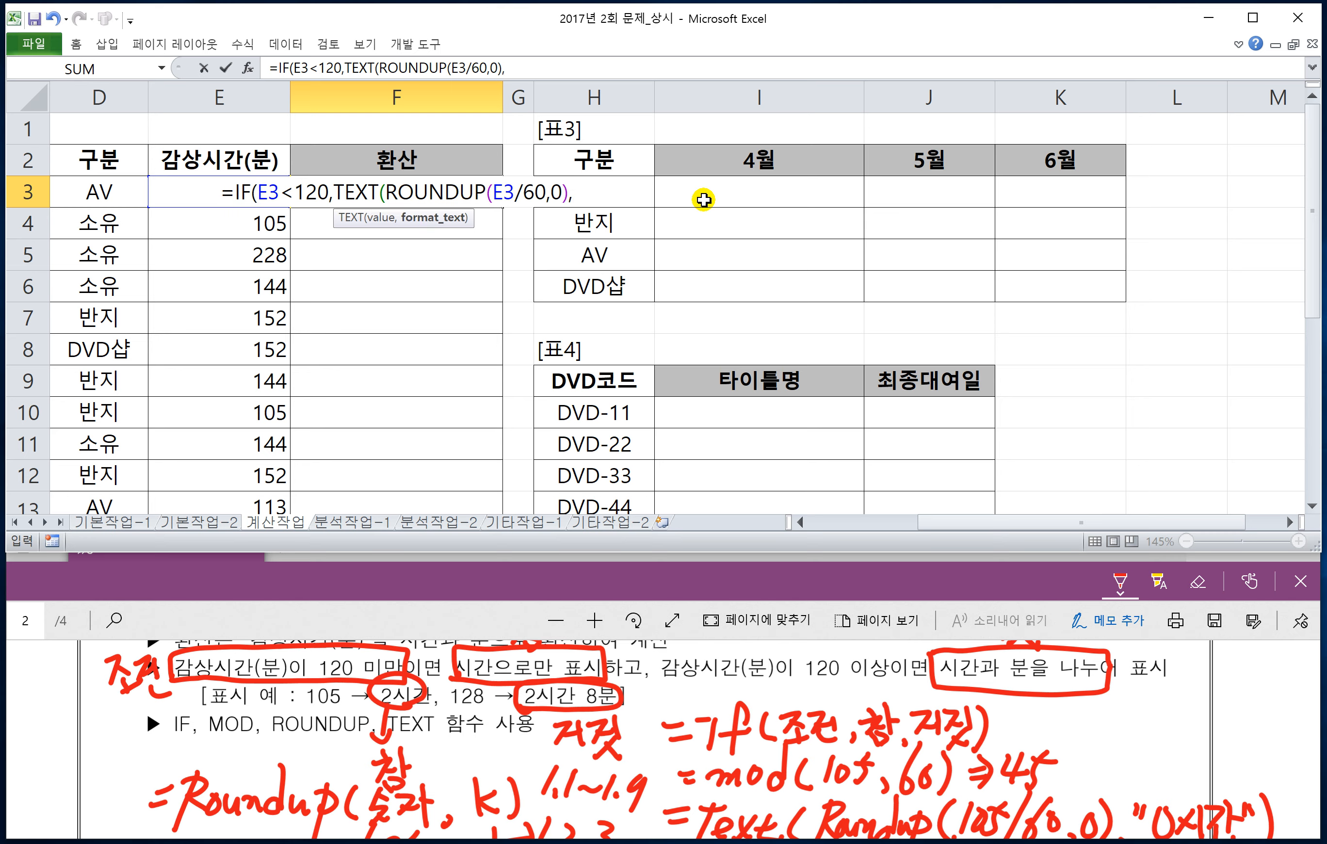
pyautogui.write('"0')
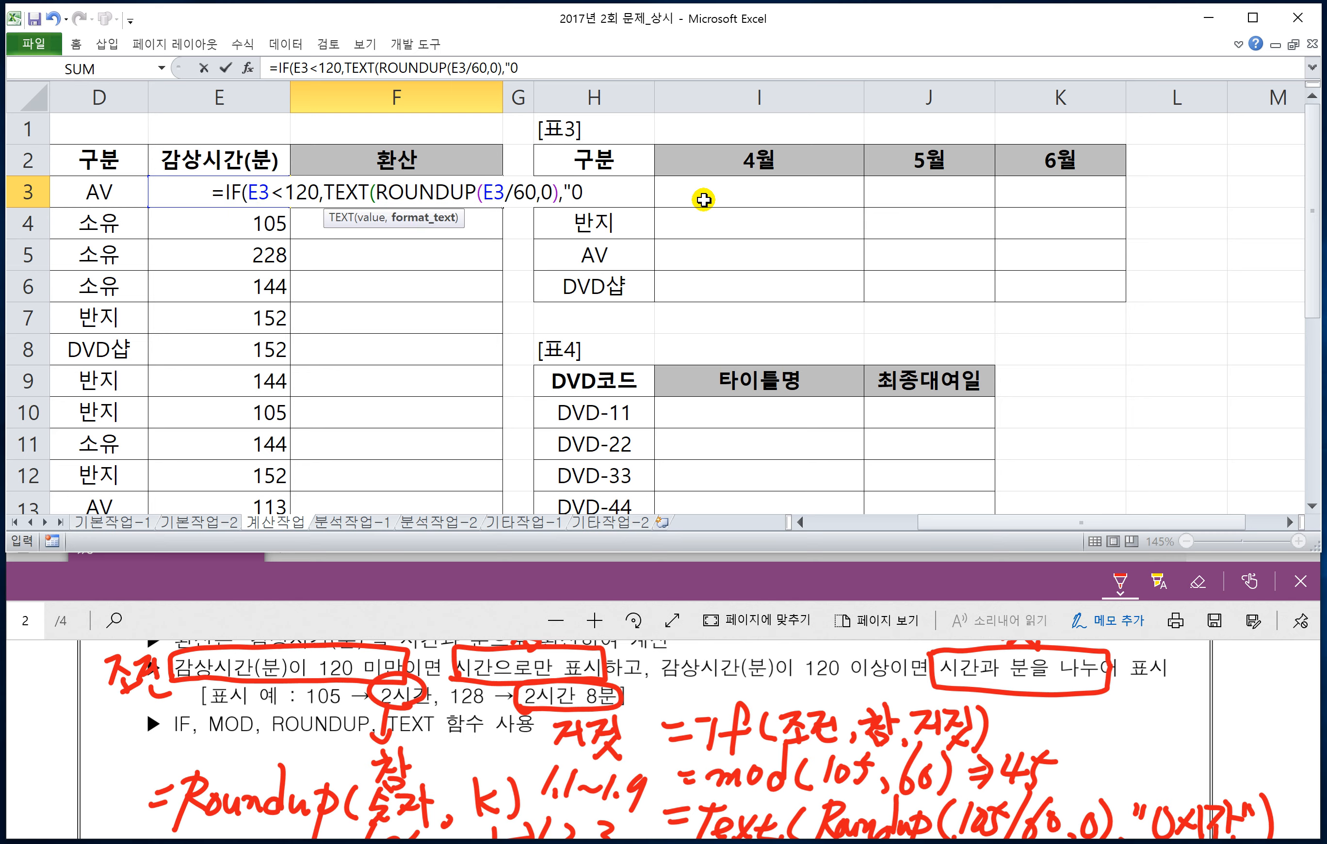
pyautogui.write('시간"')
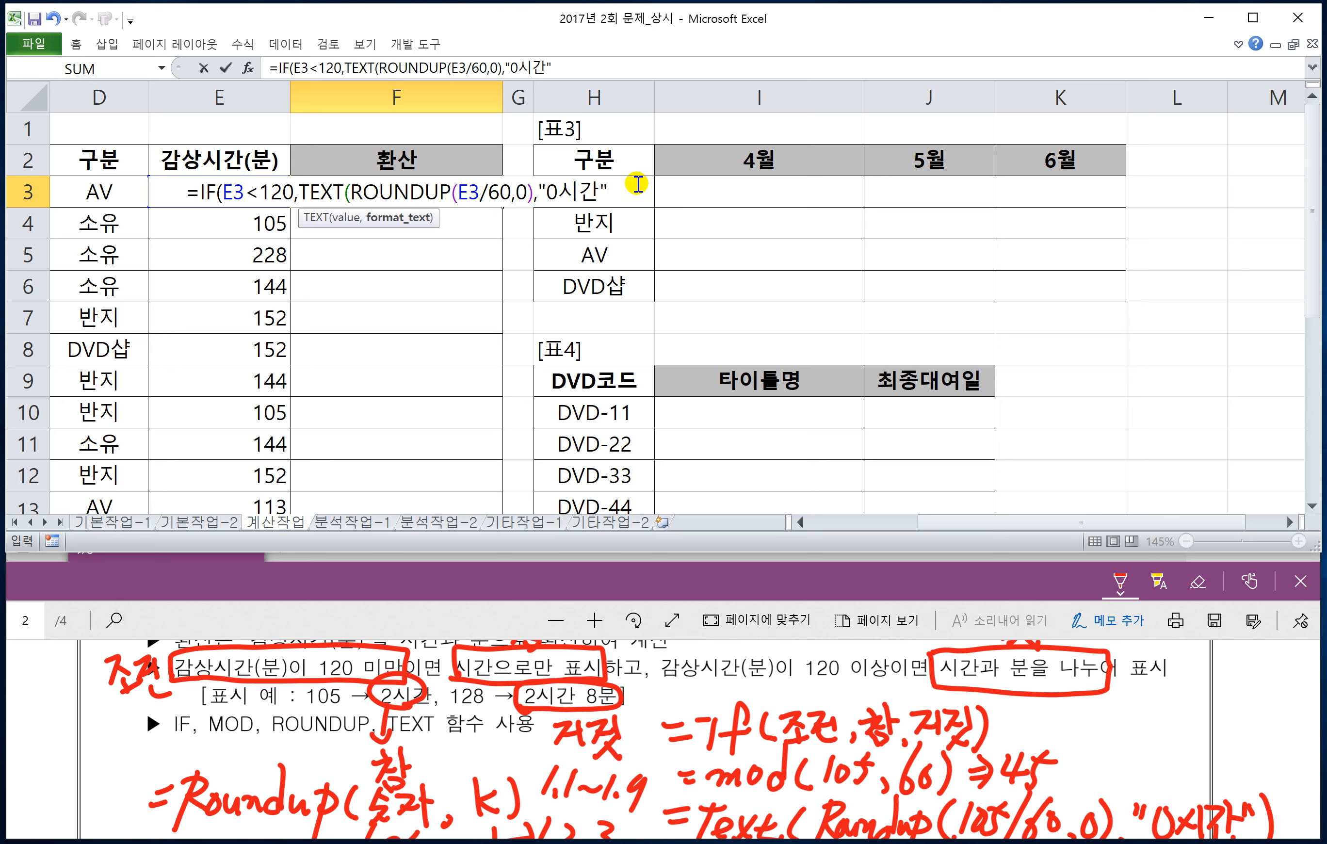
pyautogui.write(')')
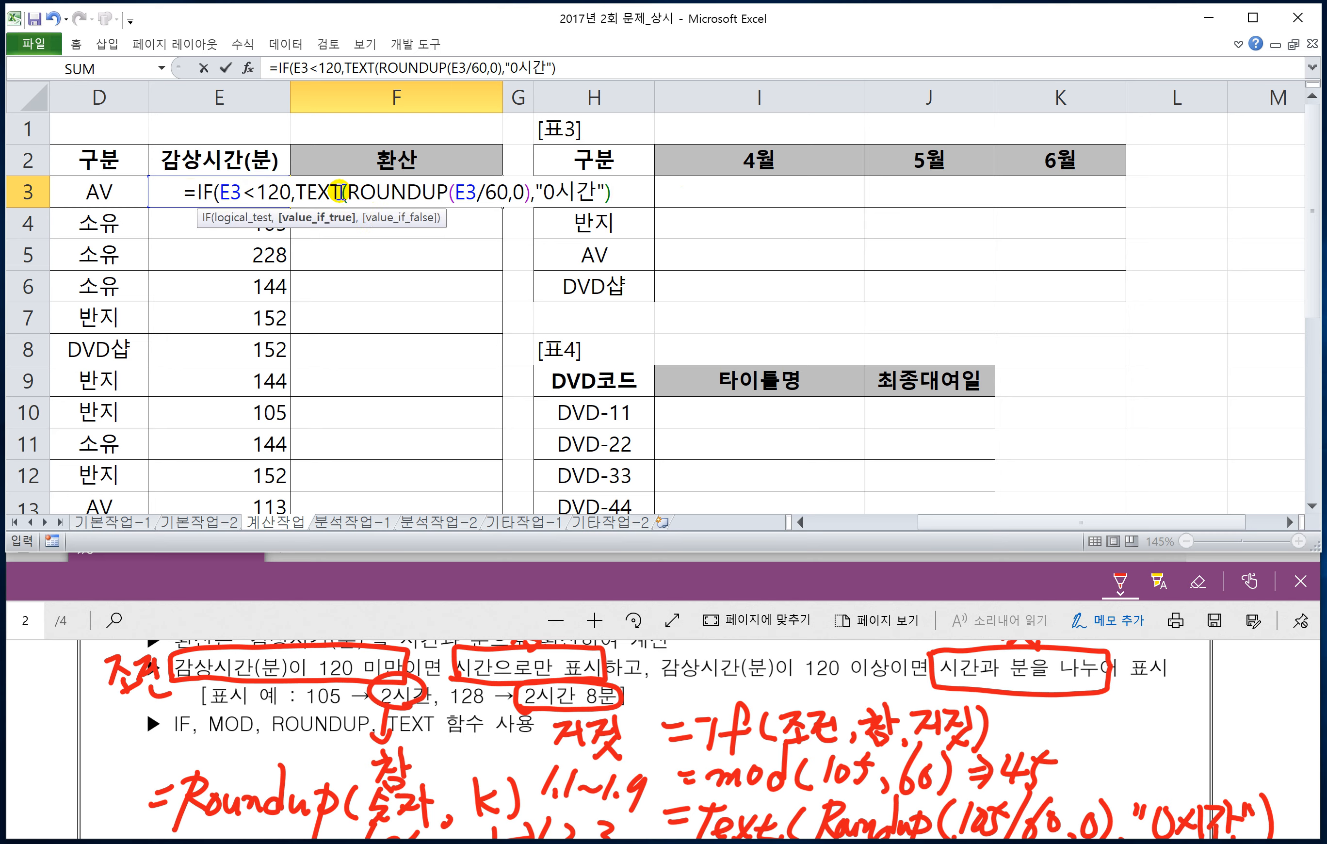
pyautogui.moveTo(338, 191); pyautogui.dragTo(534, 185)
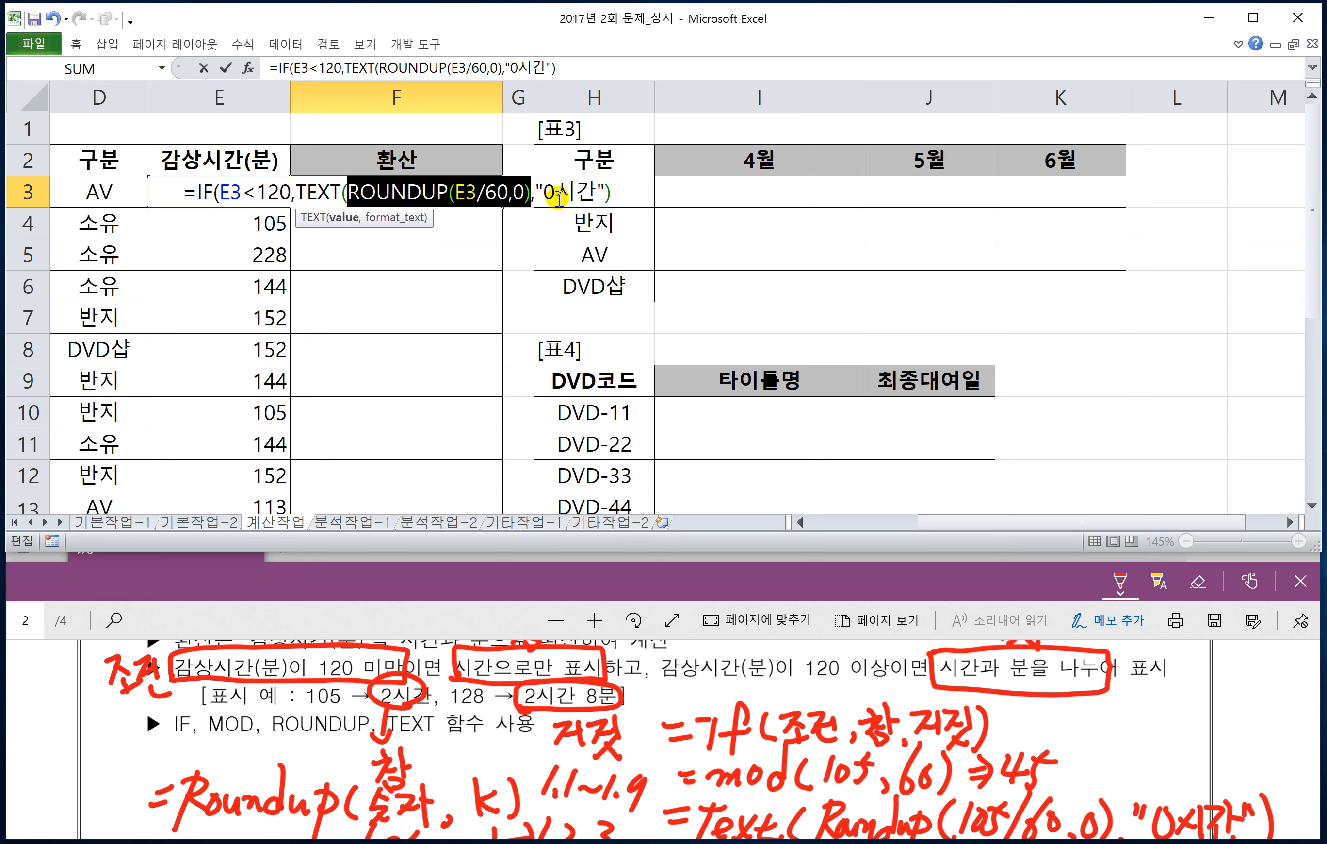
pyautogui.click(633, 190)
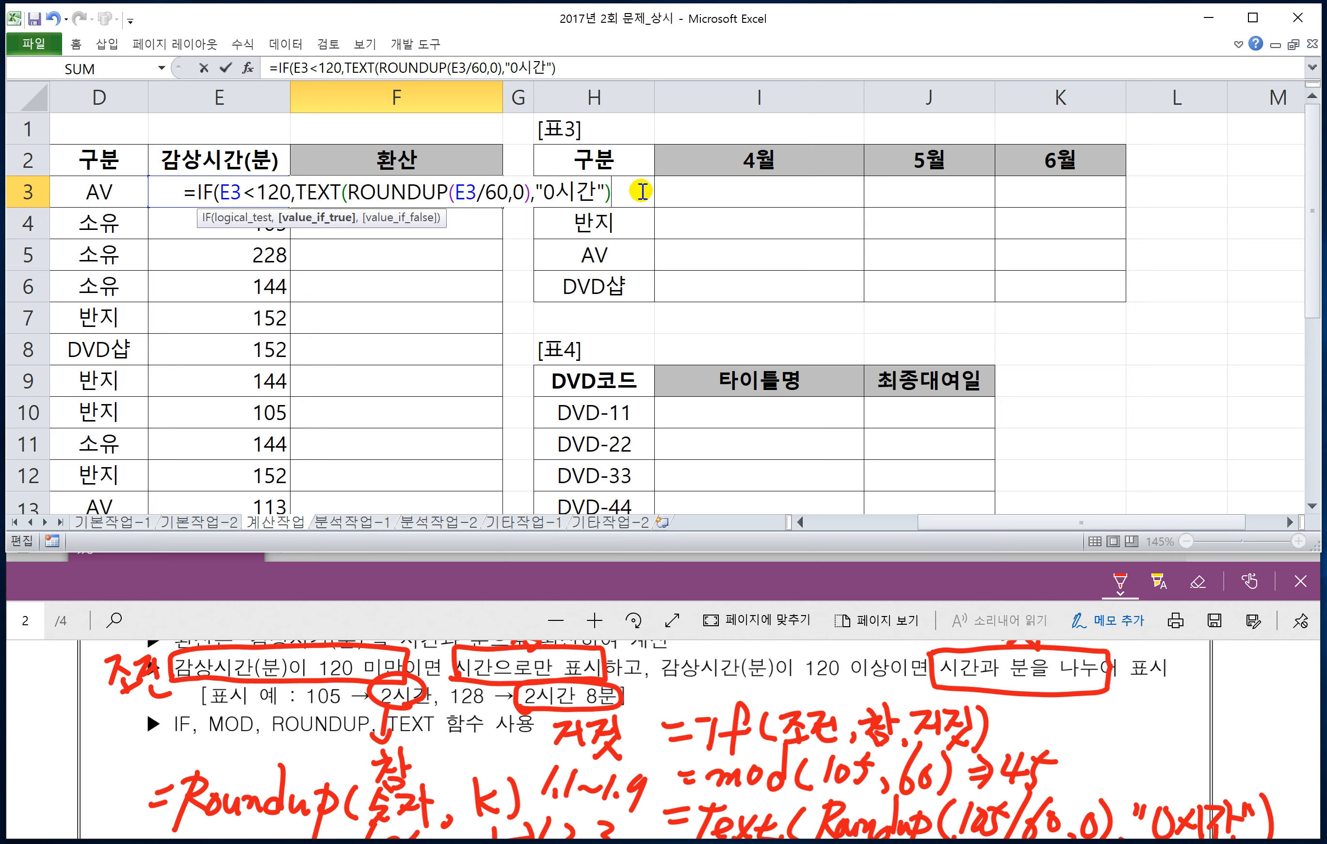
# Step: Begin the IF formula's false-value argument with a TEXT function, an extra opening parenthesis and a reference to E3
pyautogui.write(',')
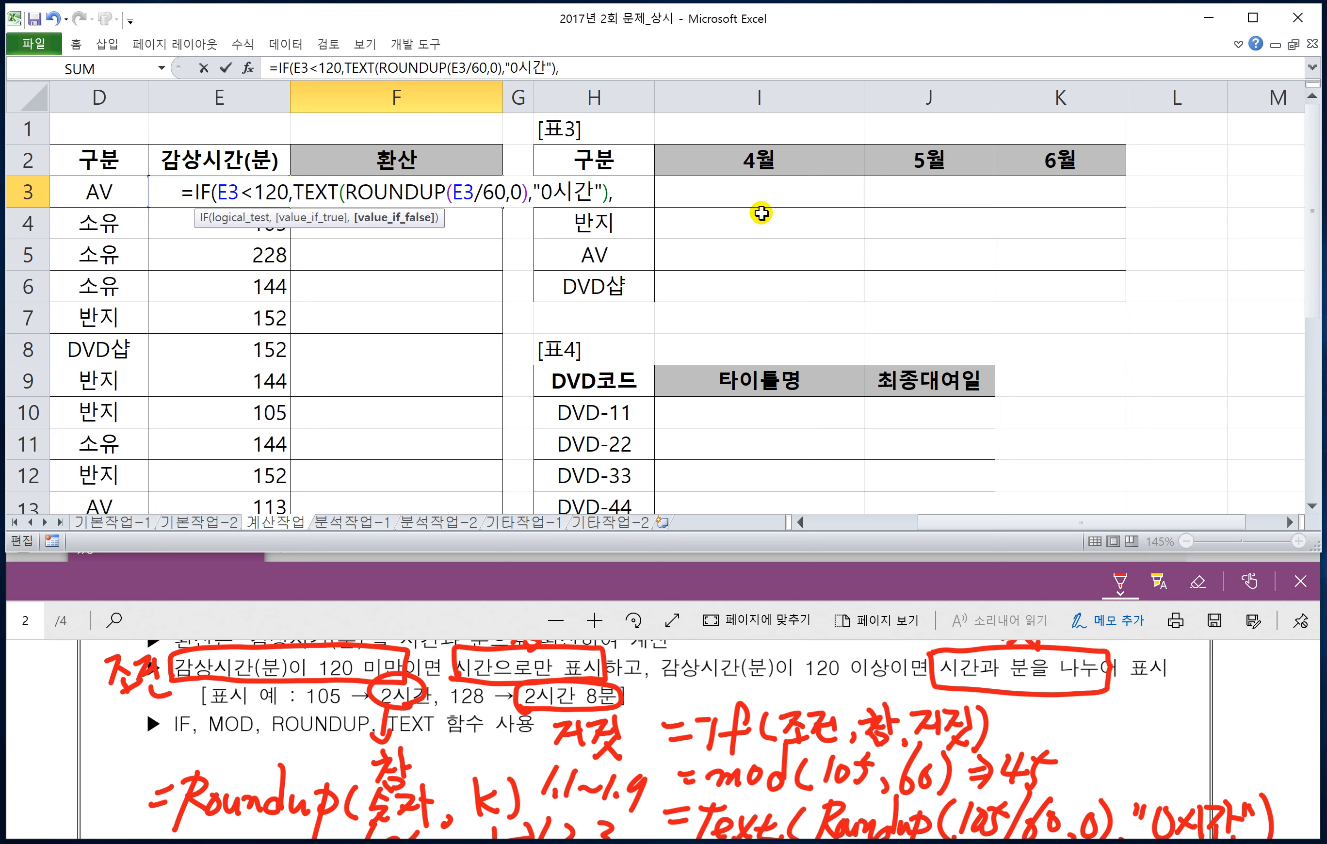
pyautogui.write('TEXT(')
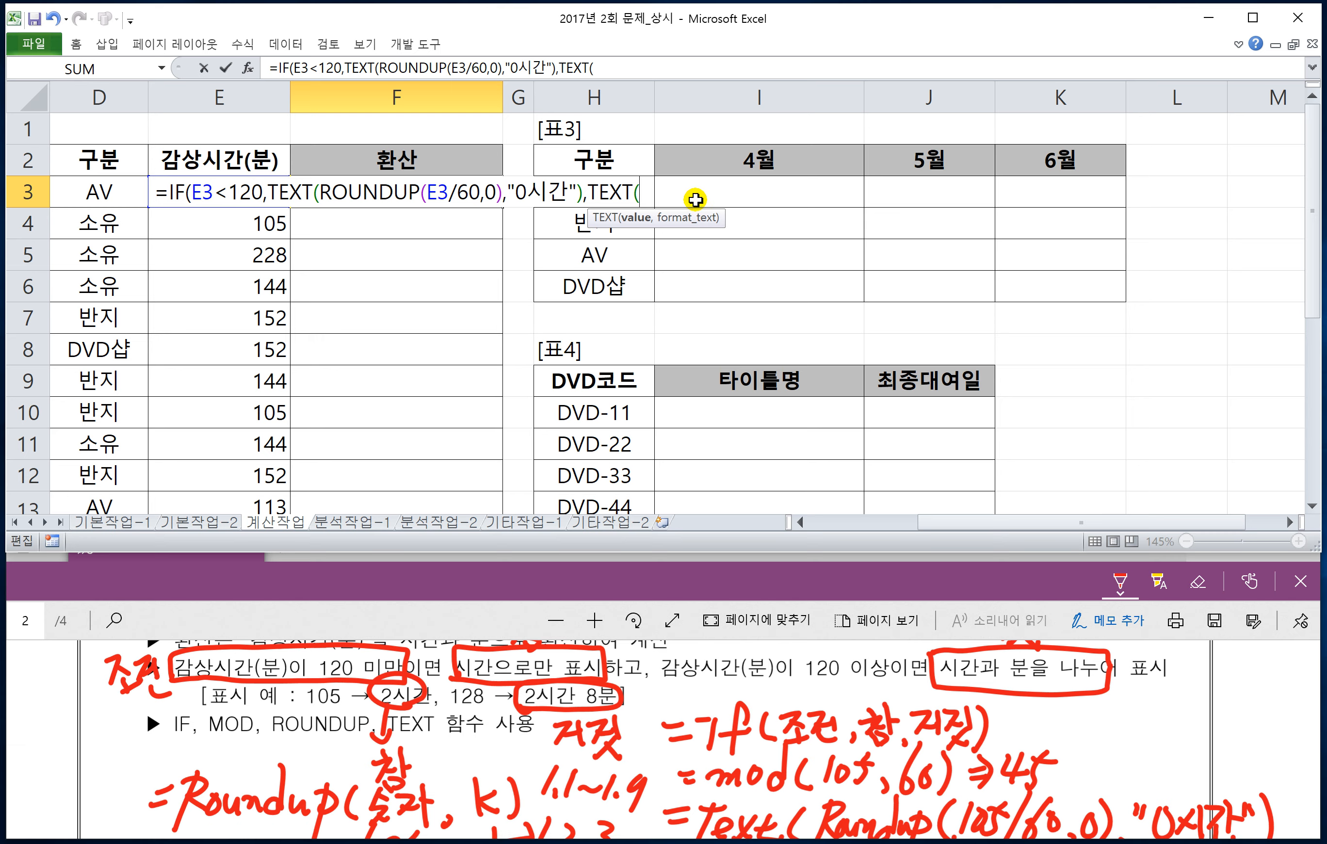
pyautogui.write('(')
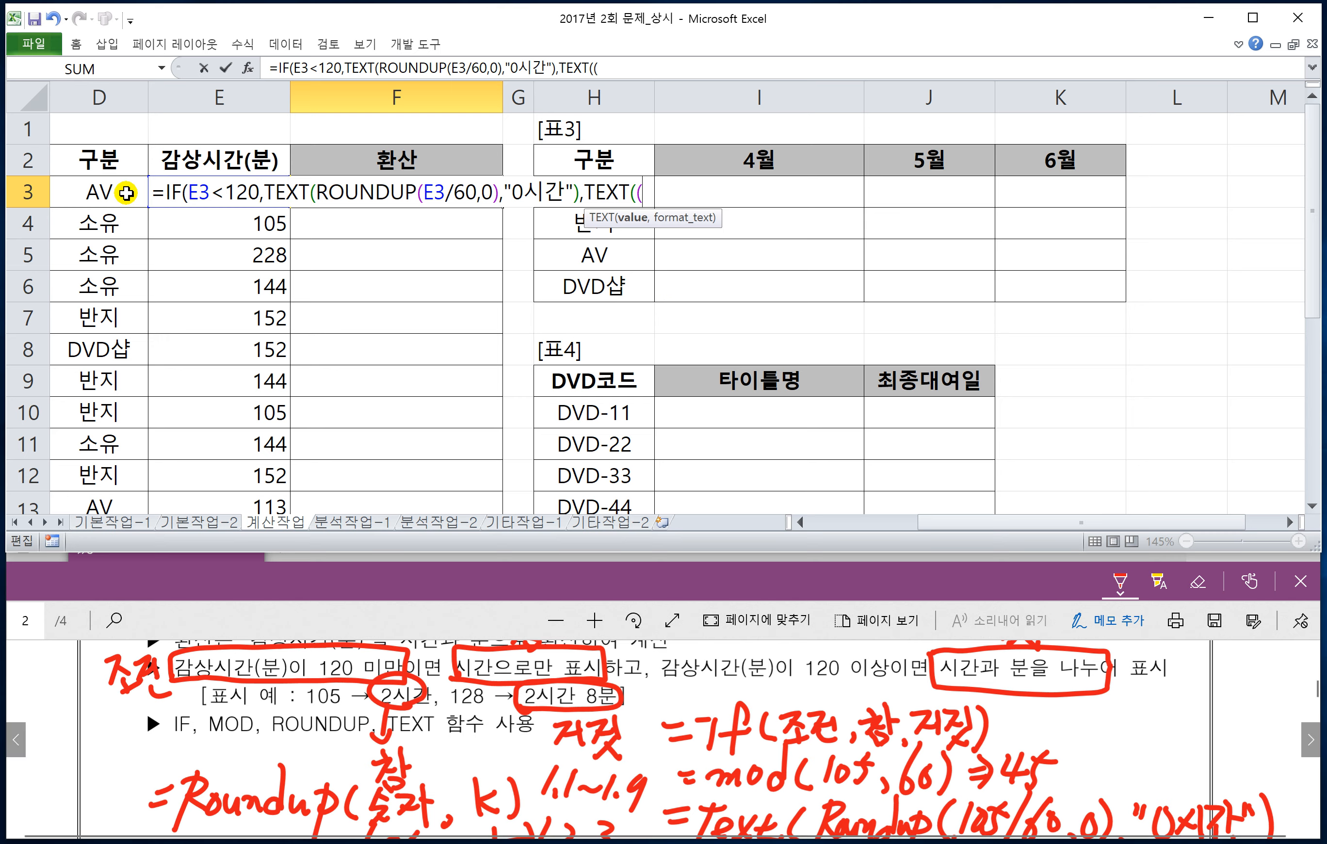
pyautogui.click(226, 184)
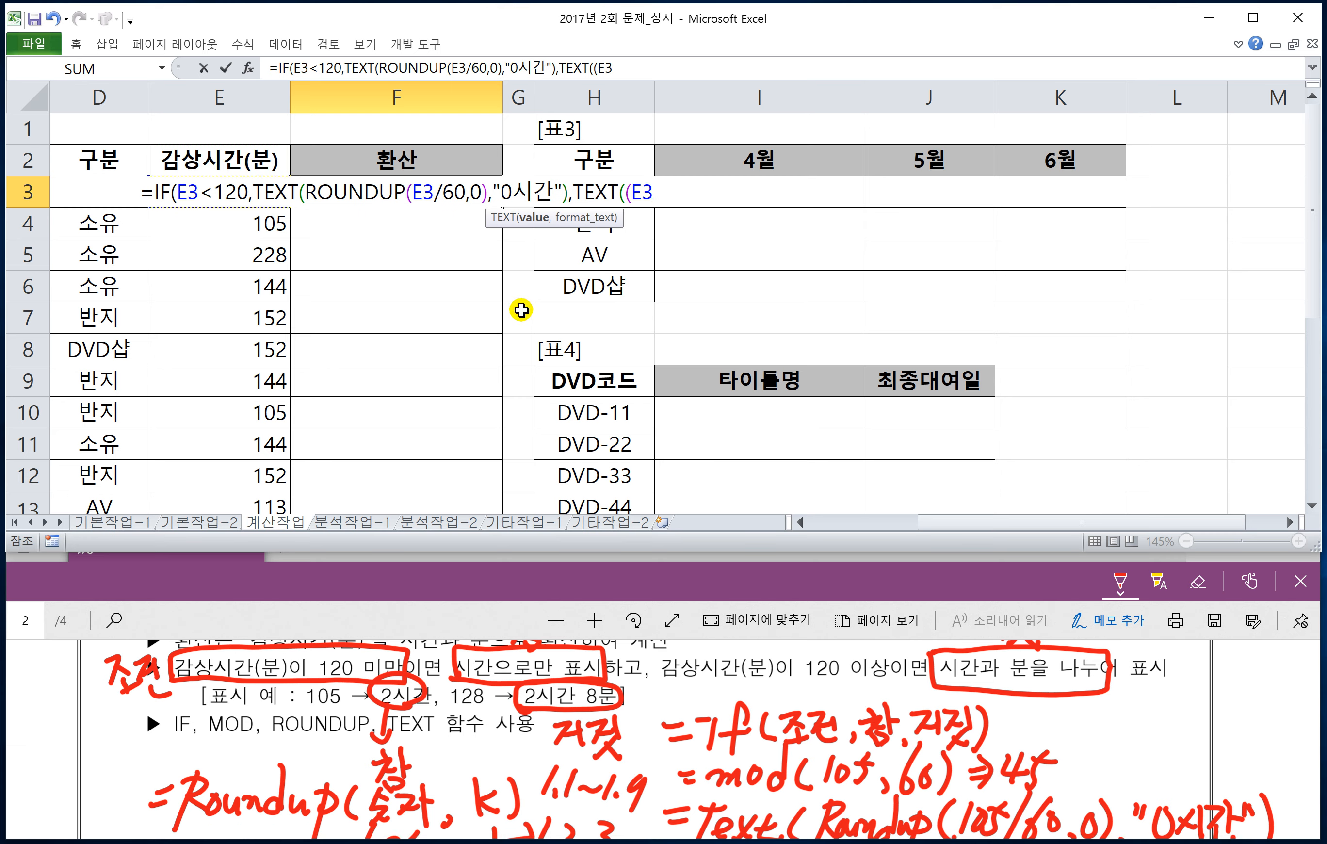
# Step: Subtract MOD(E3,60) from E3 inside the false-value TEXT function
pyautogui.write('-M')
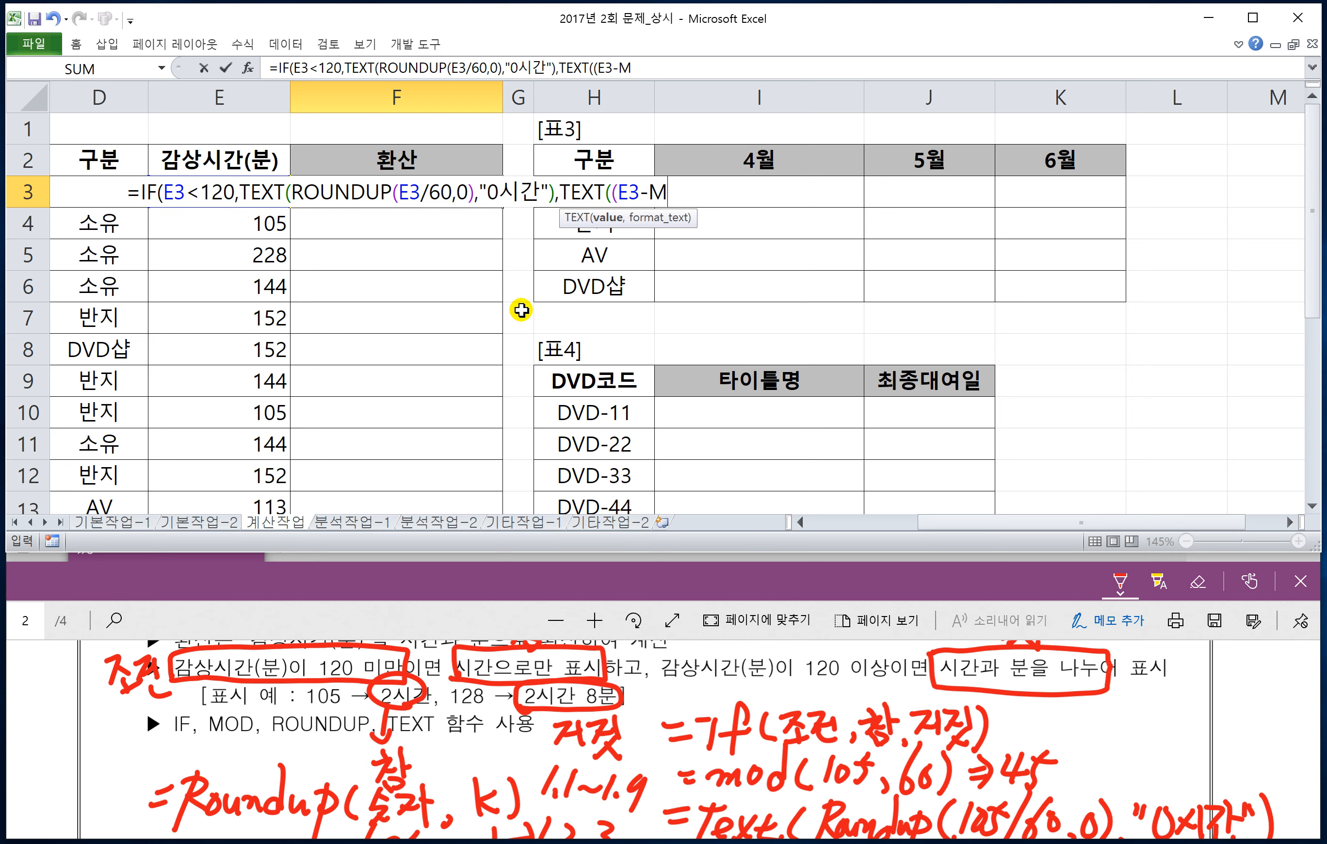
pyautogui.write('OD(')
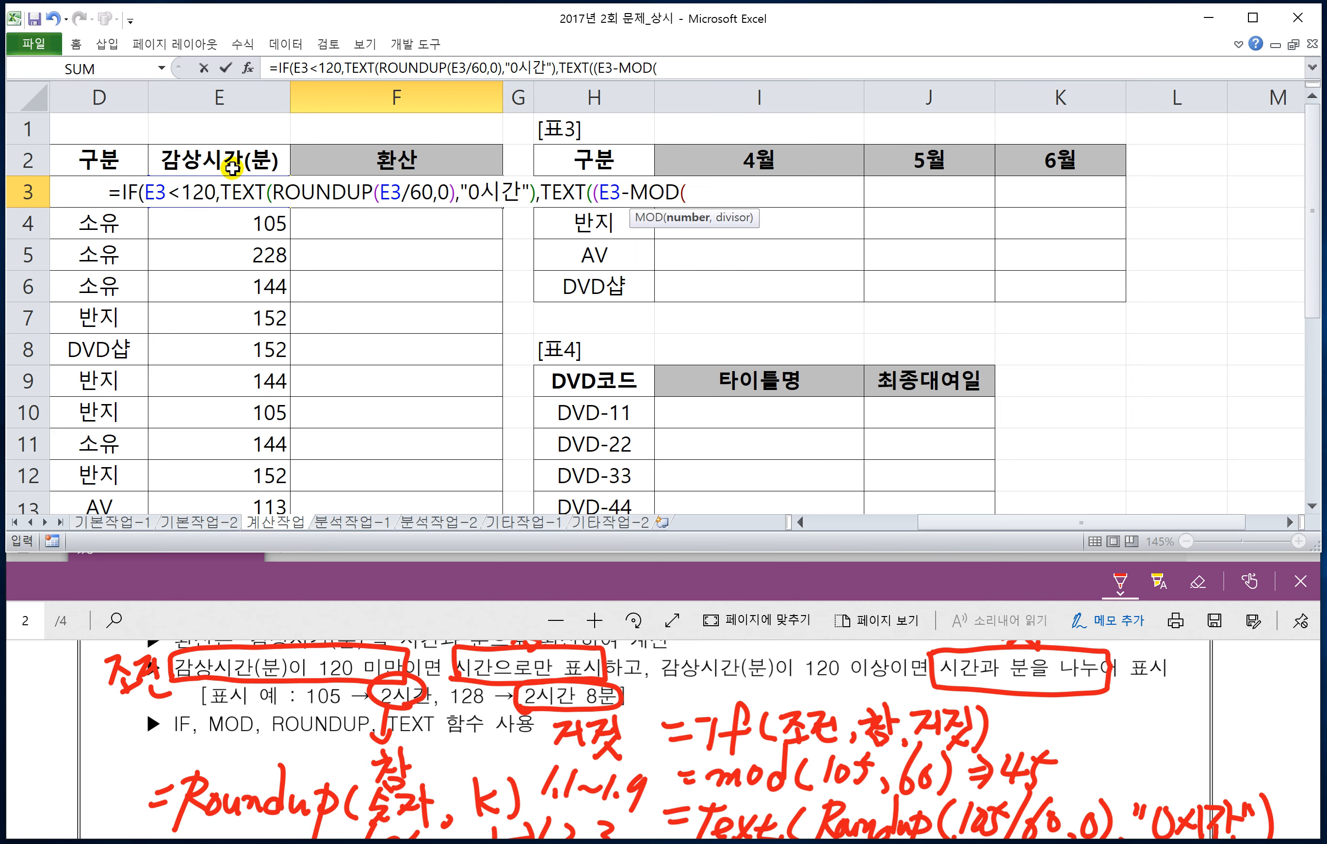
pyautogui.click(216, 161)
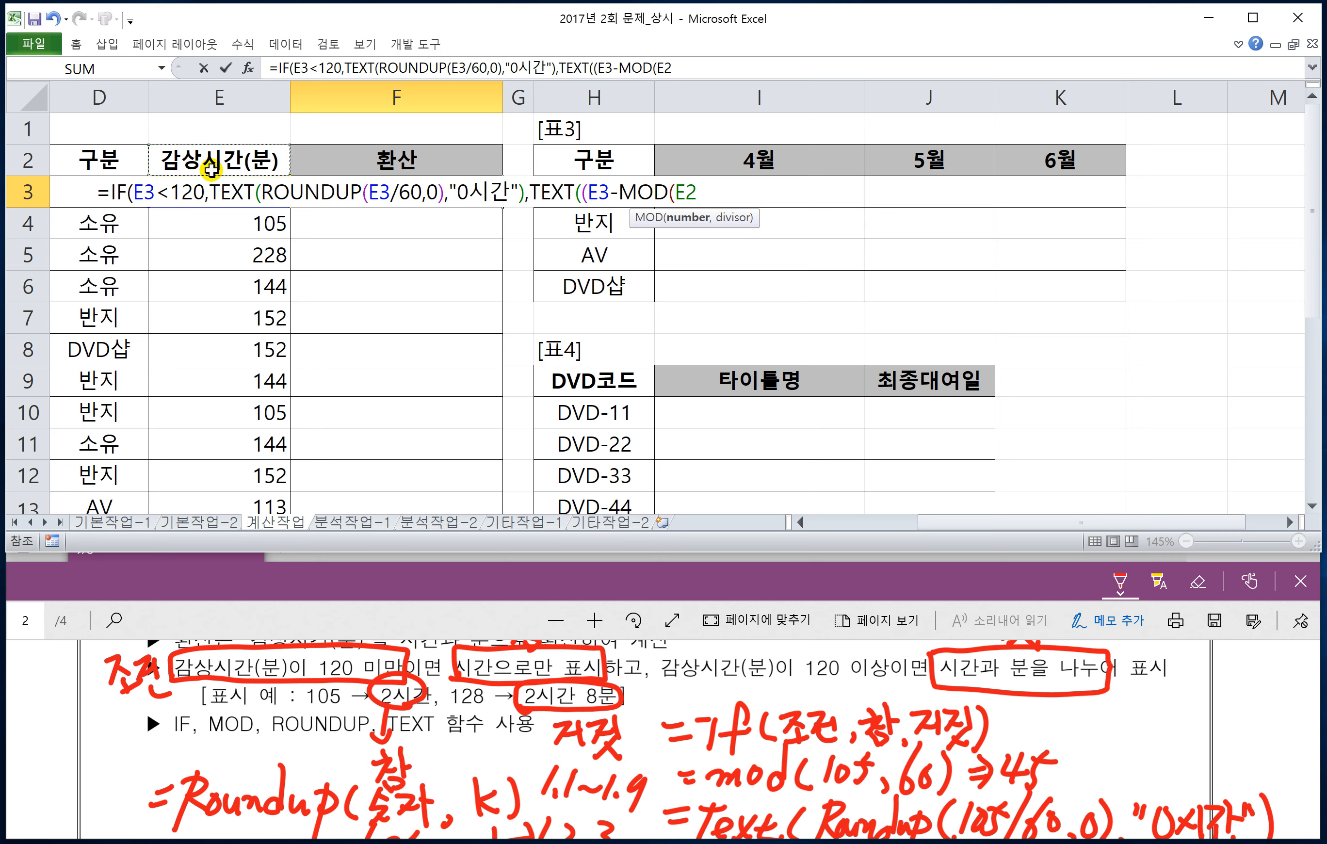
pyautogui.click(209, 185)
pyautogui.write(',')
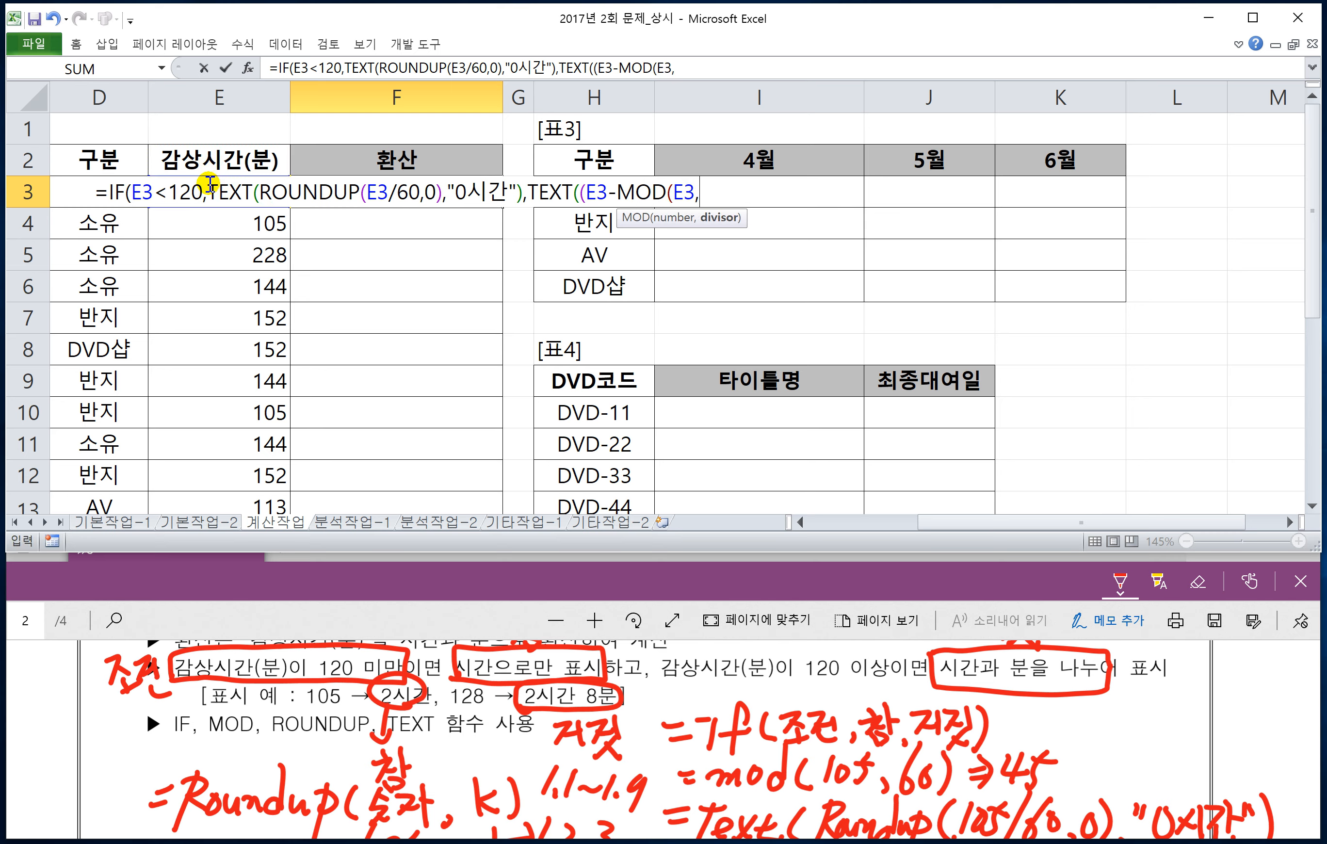
pyautogui.write('60')
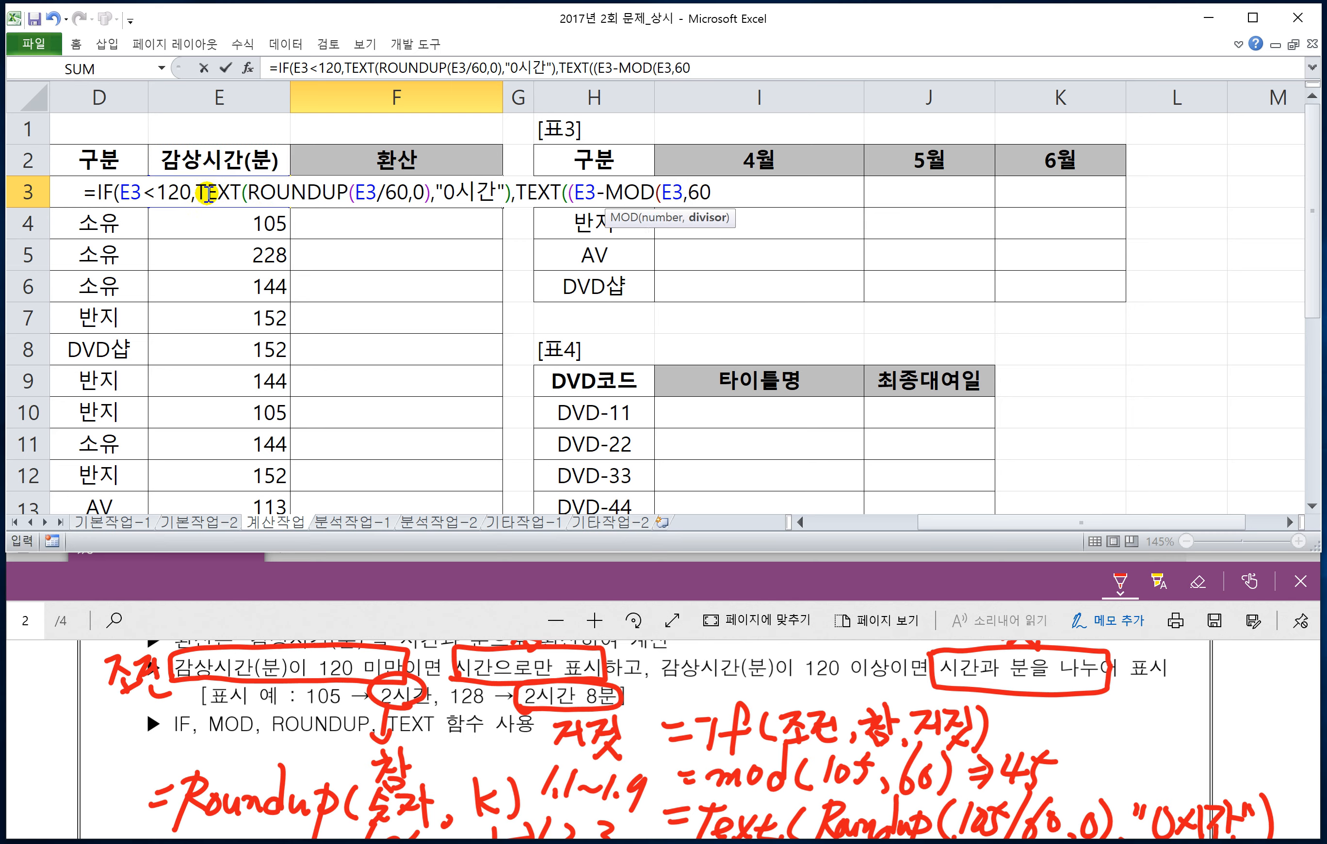
pyautogui.write(')')
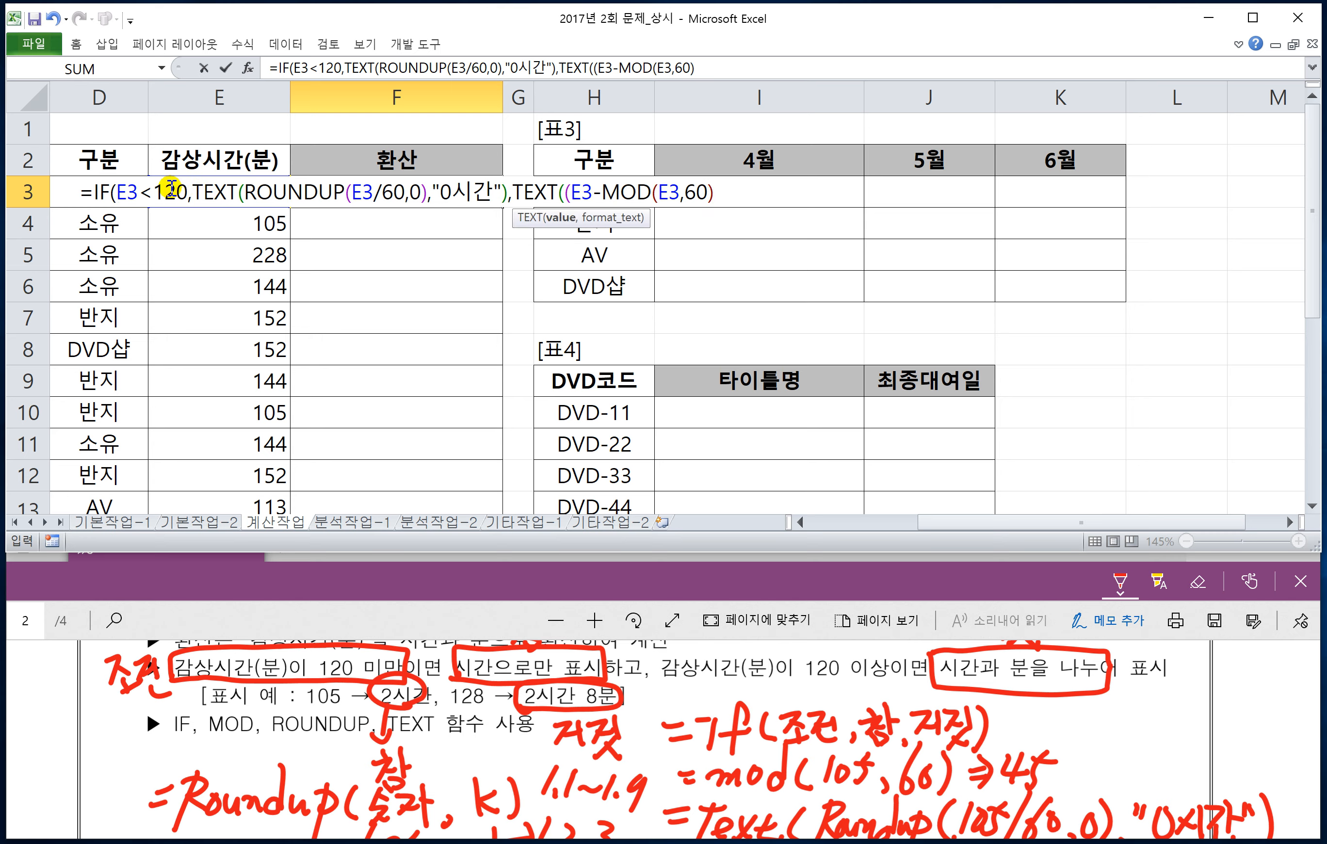
# Step: Close the parenthesis around E3-MOD(E3,60) and divide the difference by 60
pyautogui.doubleClick(585, 191)
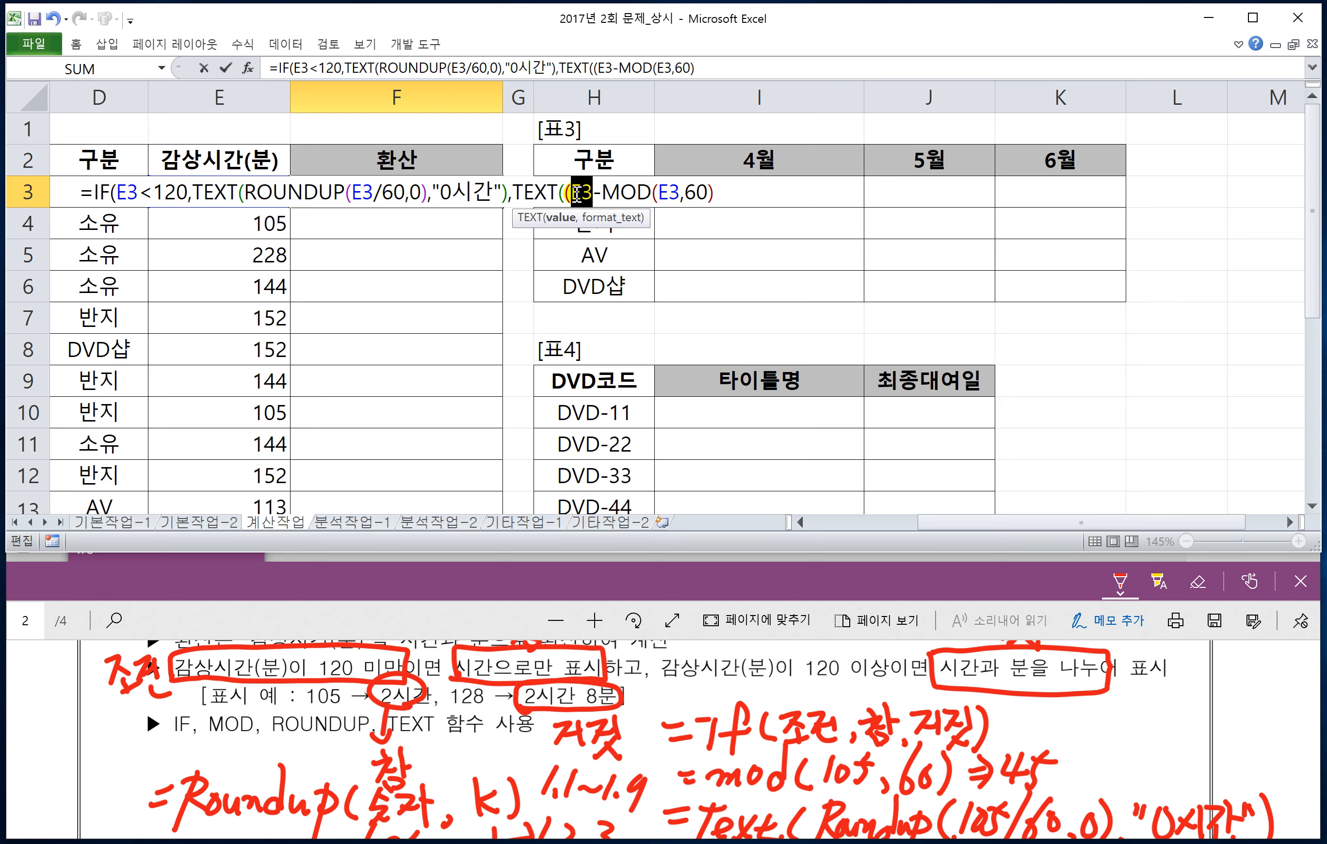
pyautogui.click(602, 192)
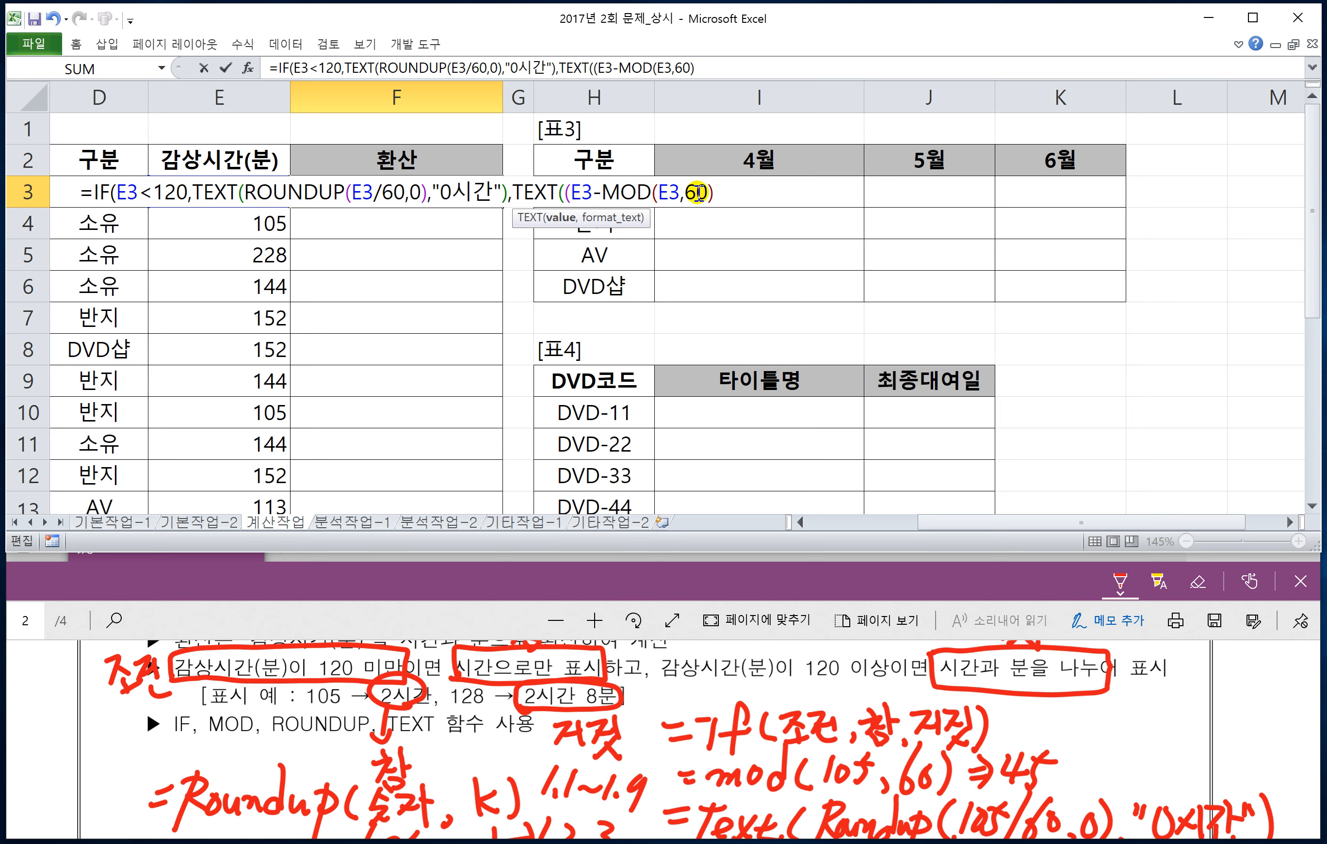
pyautogui.moveTo(593, 195); pyautogui.dragTo(571, 195)
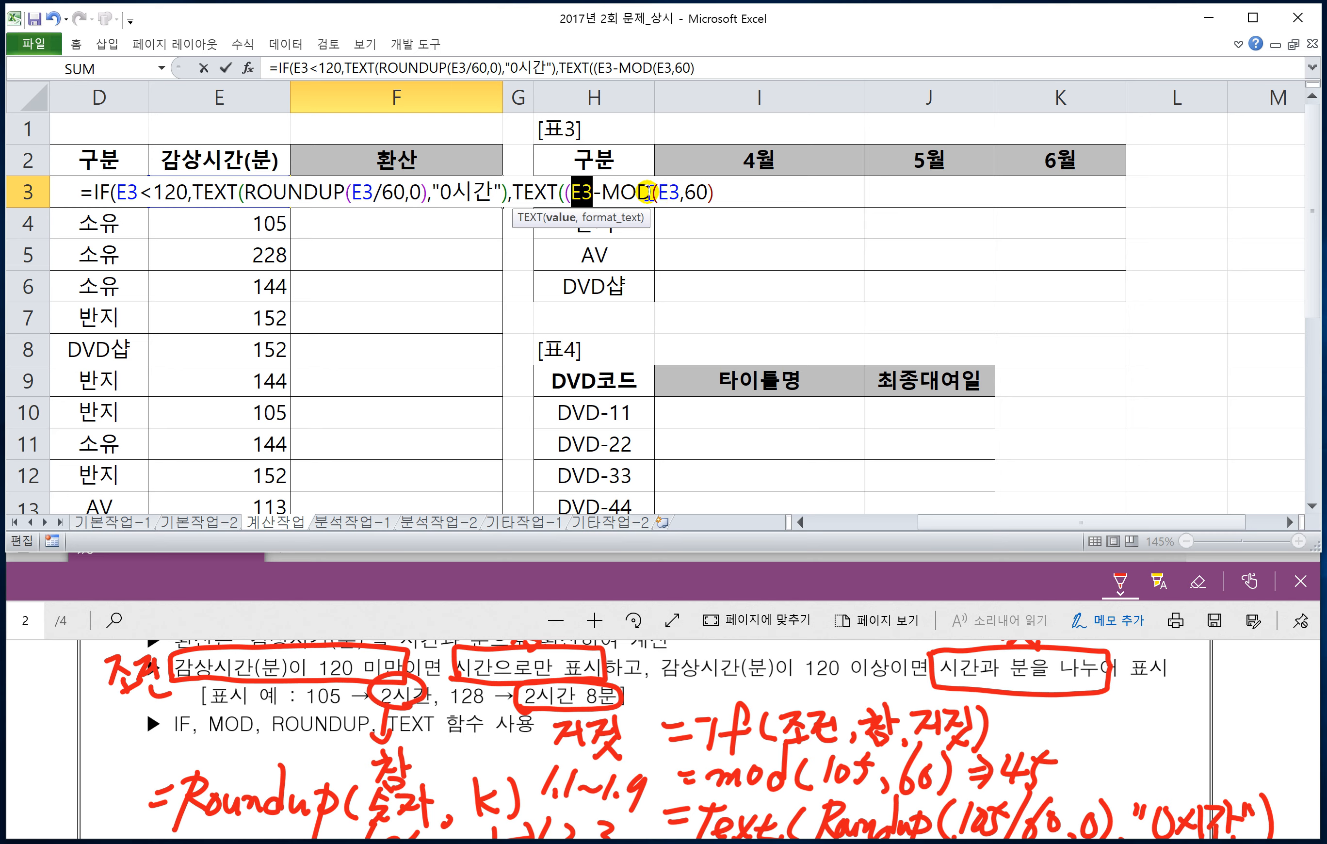
pyautogui.moveTo(602, 192); pyautogui.dragTo(684, 184)
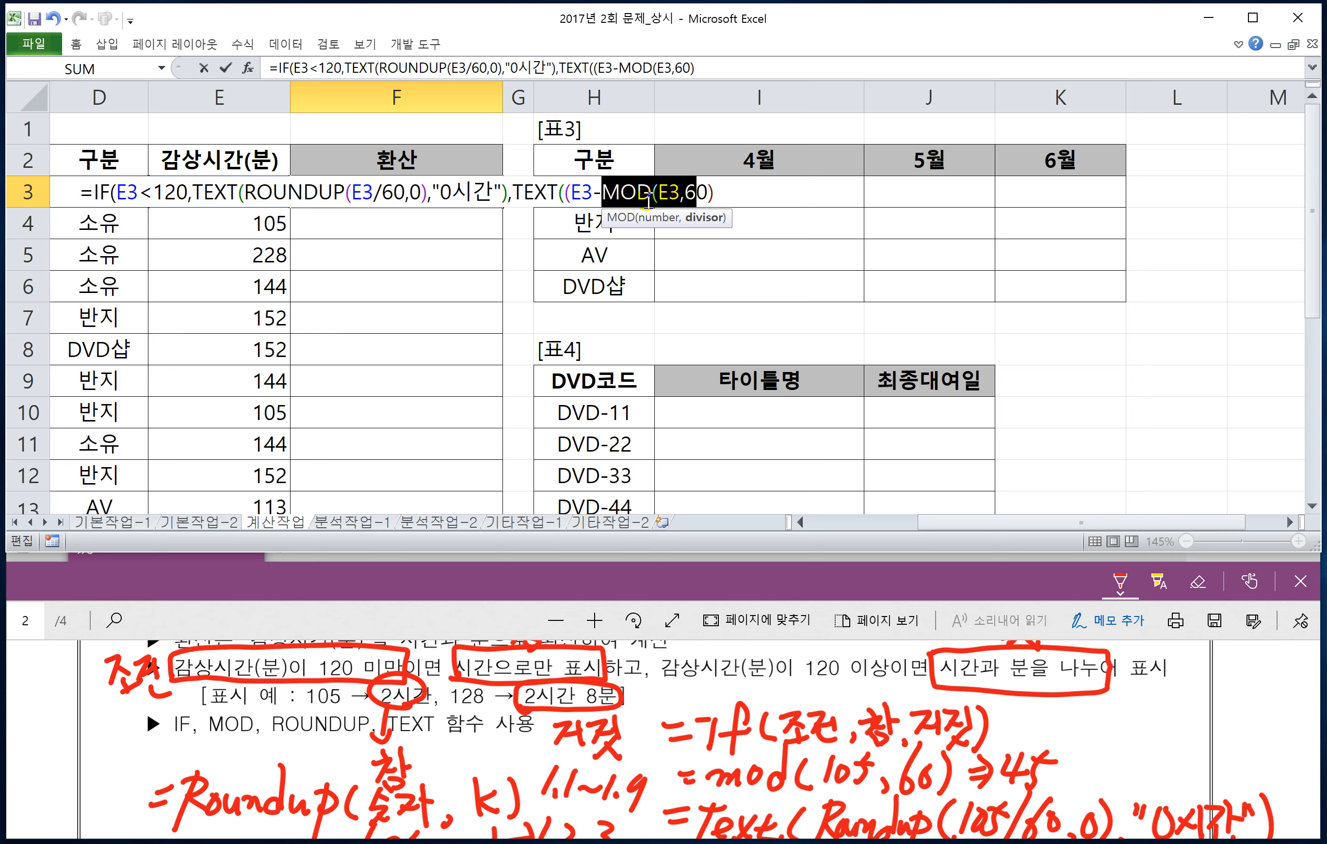
pyautogui.click(718, 191)
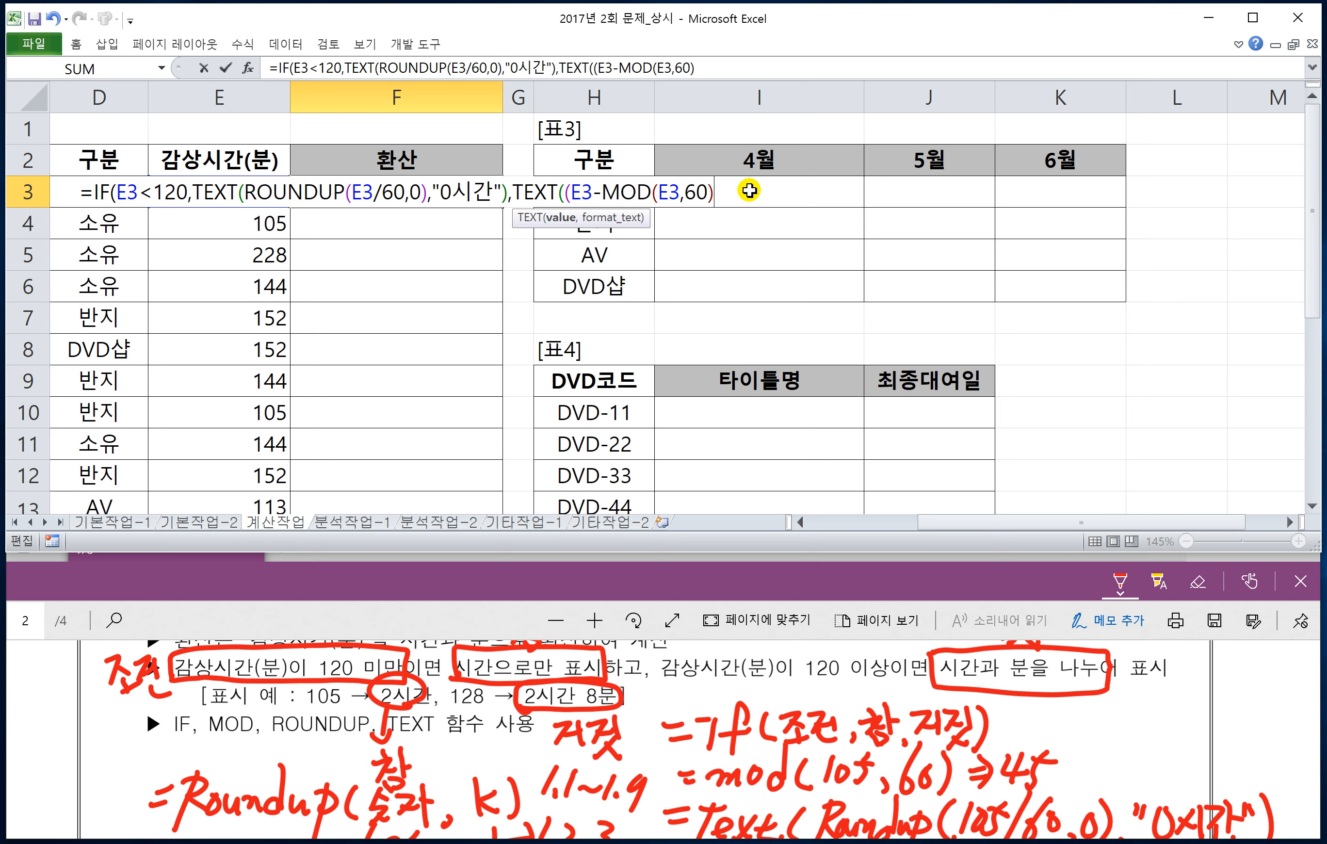
pyautogui.write(')/6')
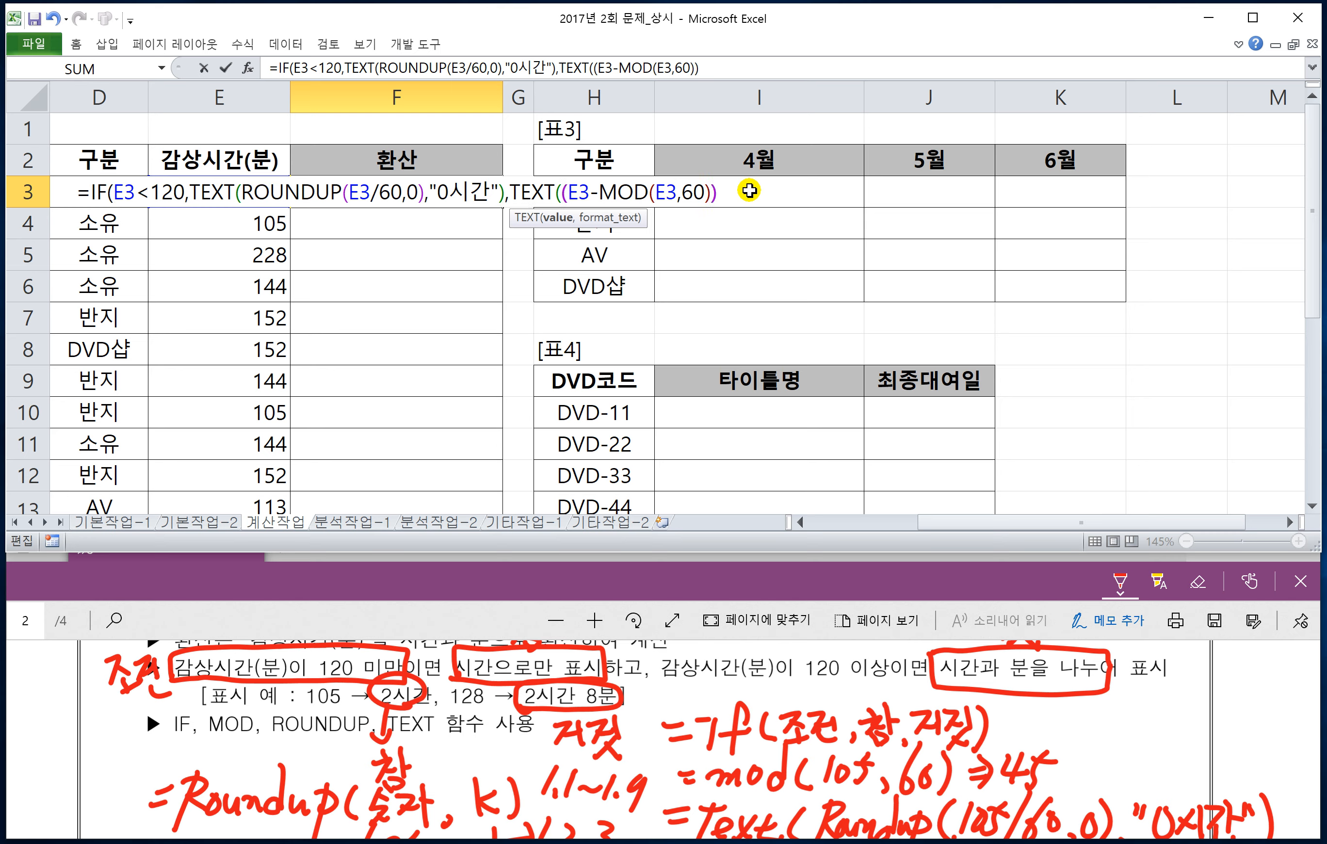
pyautogui.write('0')
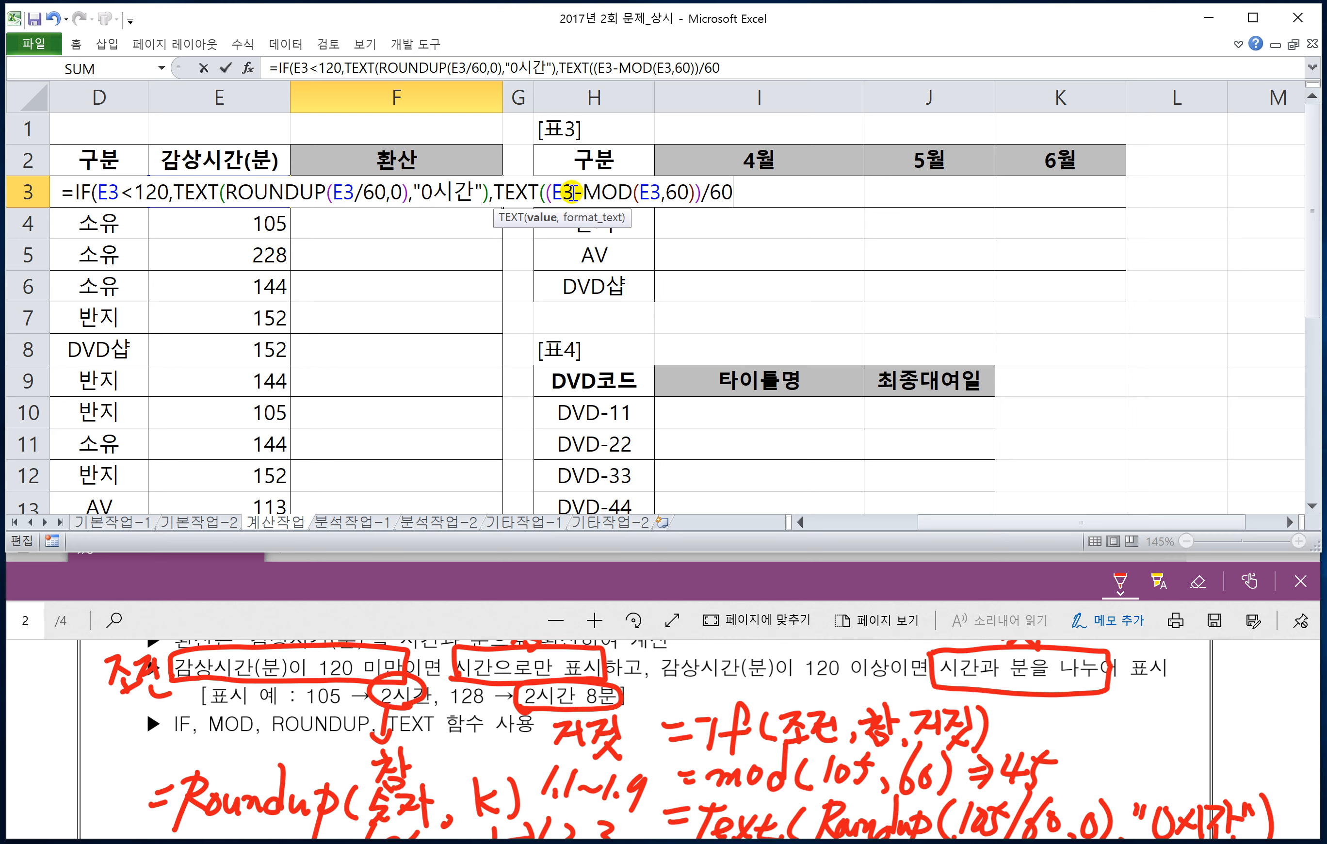
# Step: Add "0시간" as the format argument of the false-value TEXT function in F3
pyautogui.moveTo(573, 192); pyautogui.dragTo(556, 194)
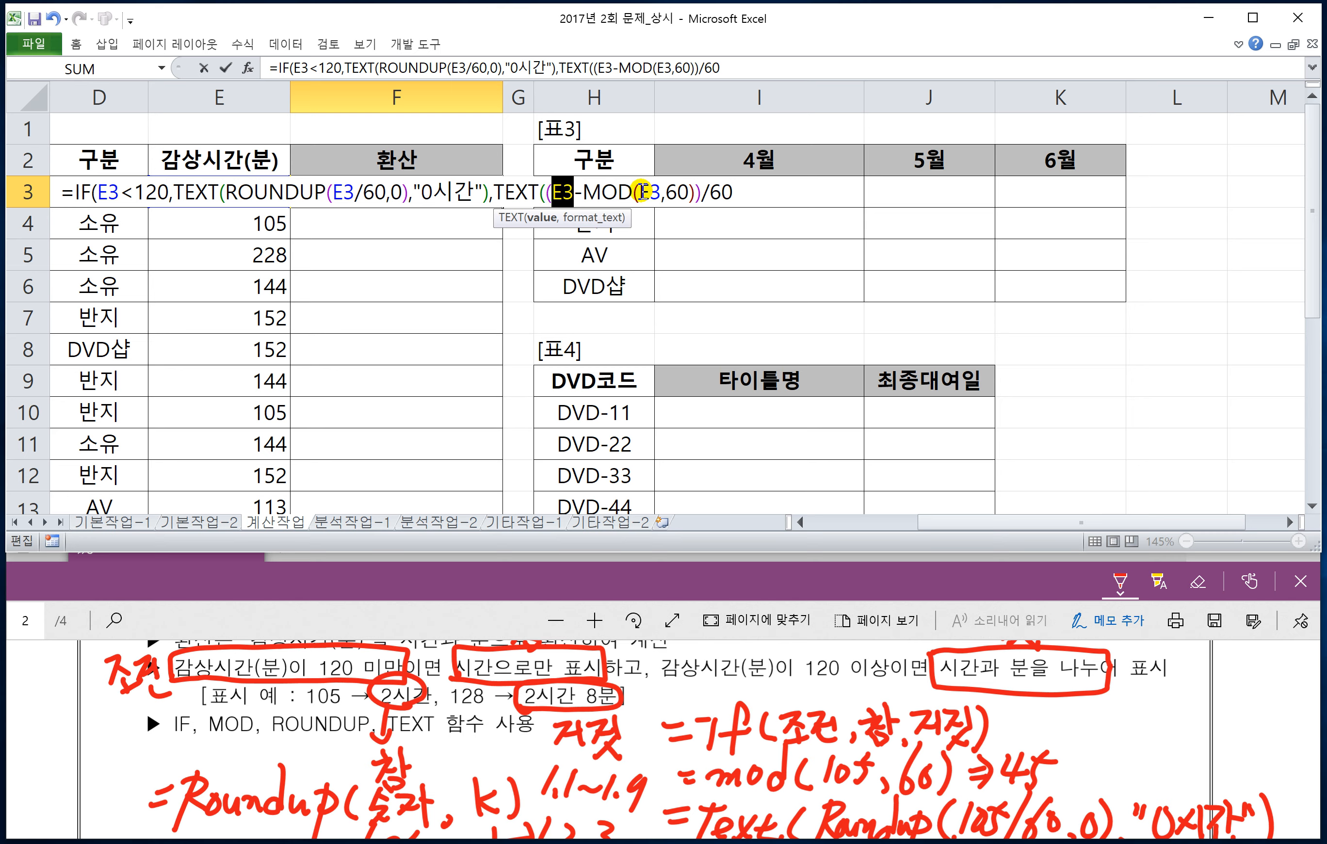
pyautogui.moveTo(638, 192); pyautogui.dragTo(662, 192)
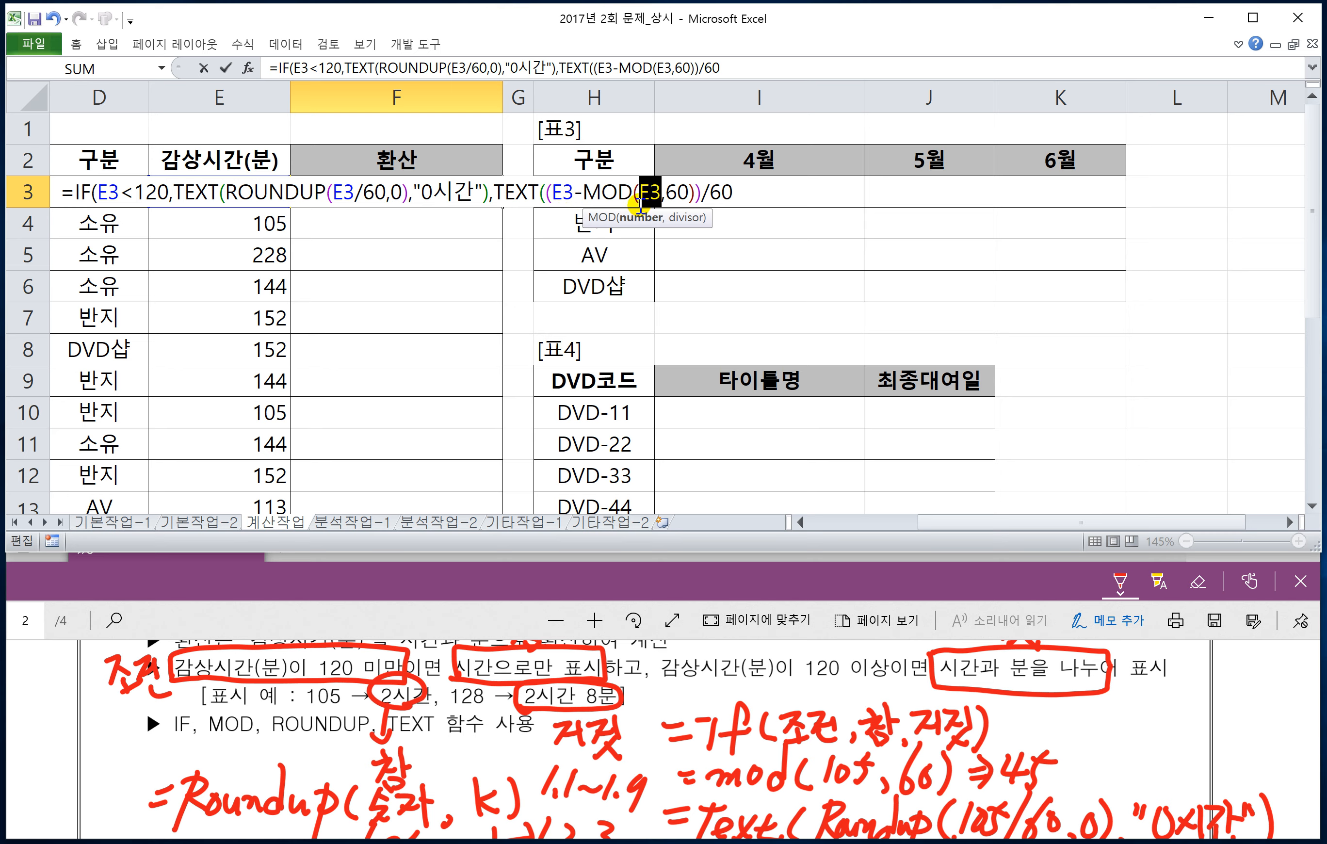
pyautogui.click(740, 193)
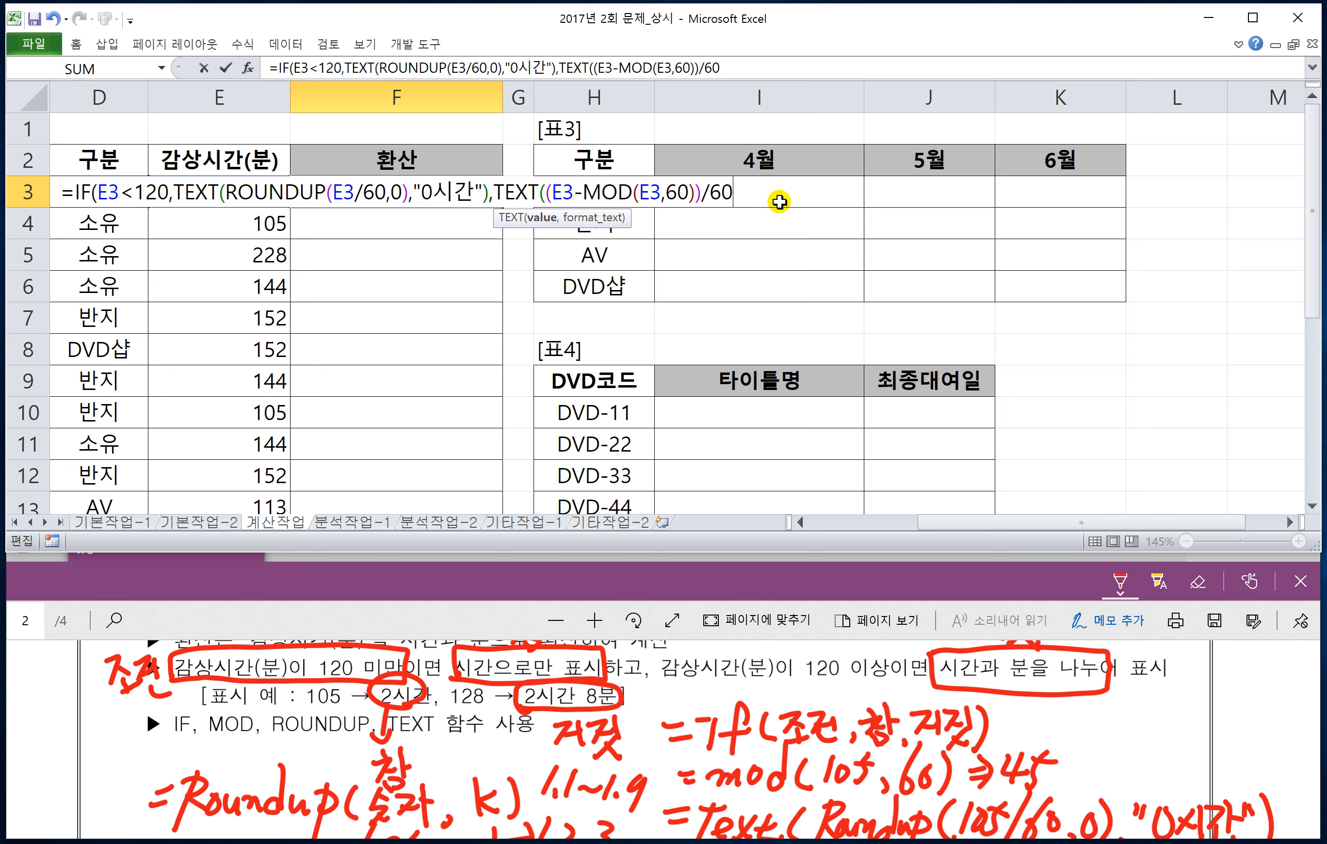
pyautogui.write(',"')
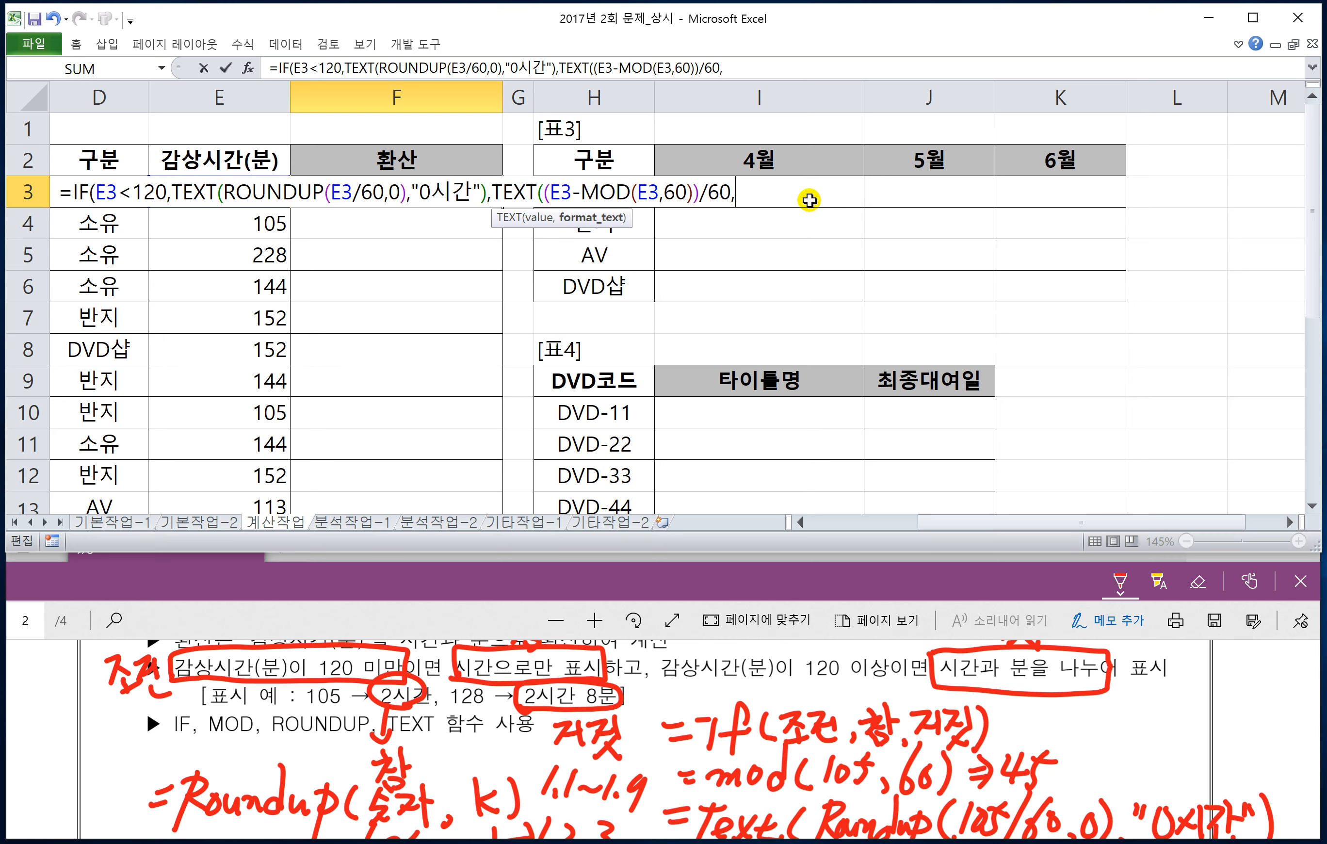
pyautogui.write('0시간')
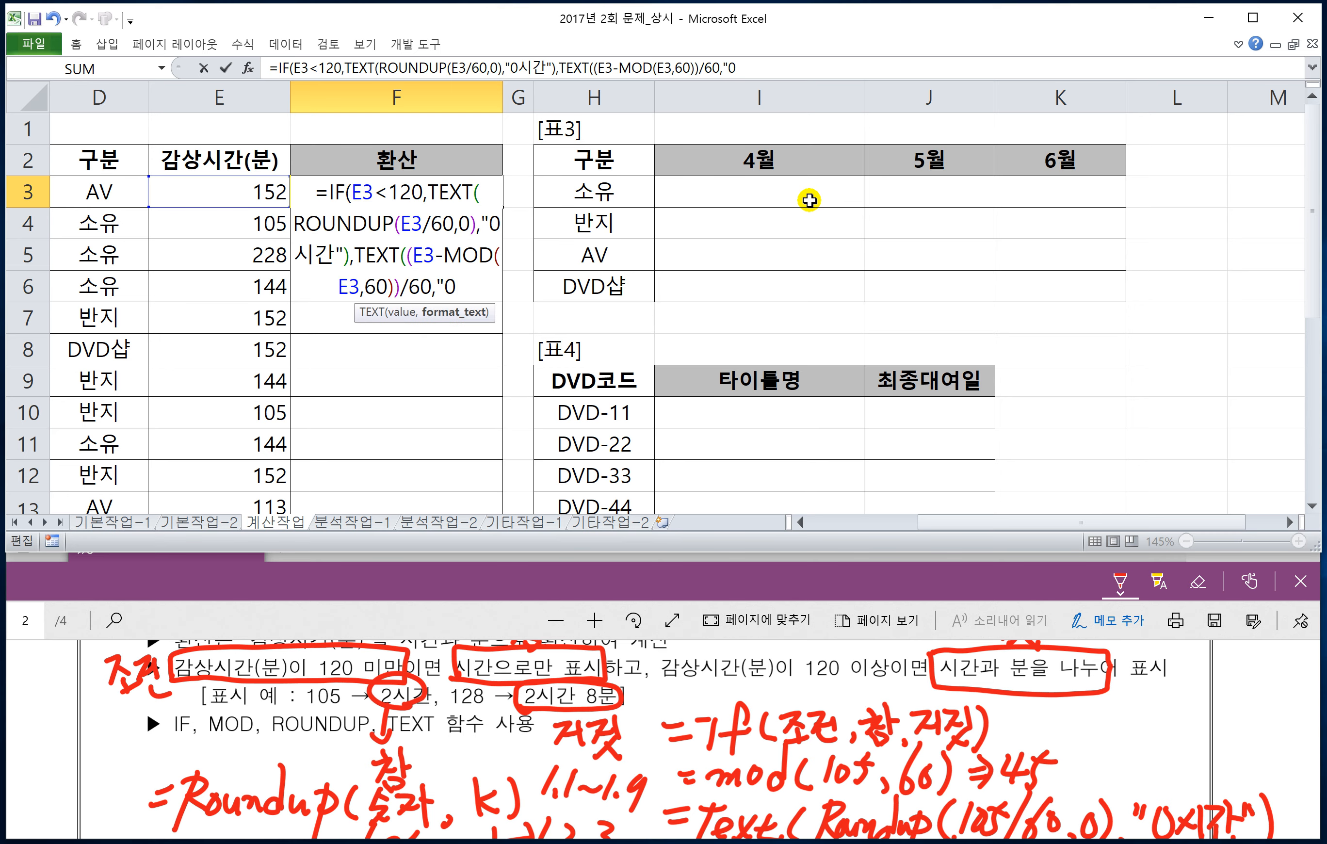
pyautogui.write('"')
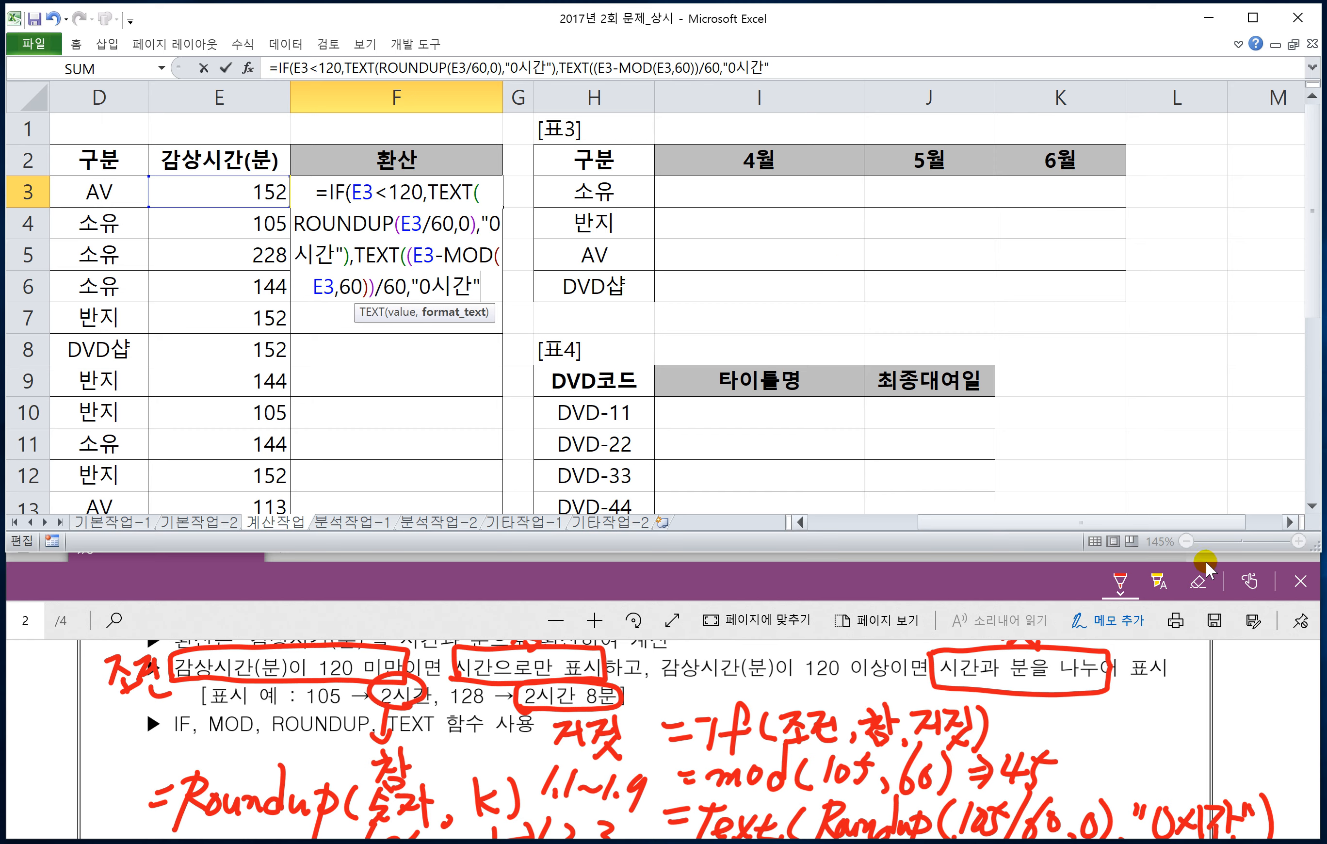
# Step: Close the parenthesis of the false-value TEXT function, keeping the formula in F3 open for editing
pyautogui.click(1288, 523)
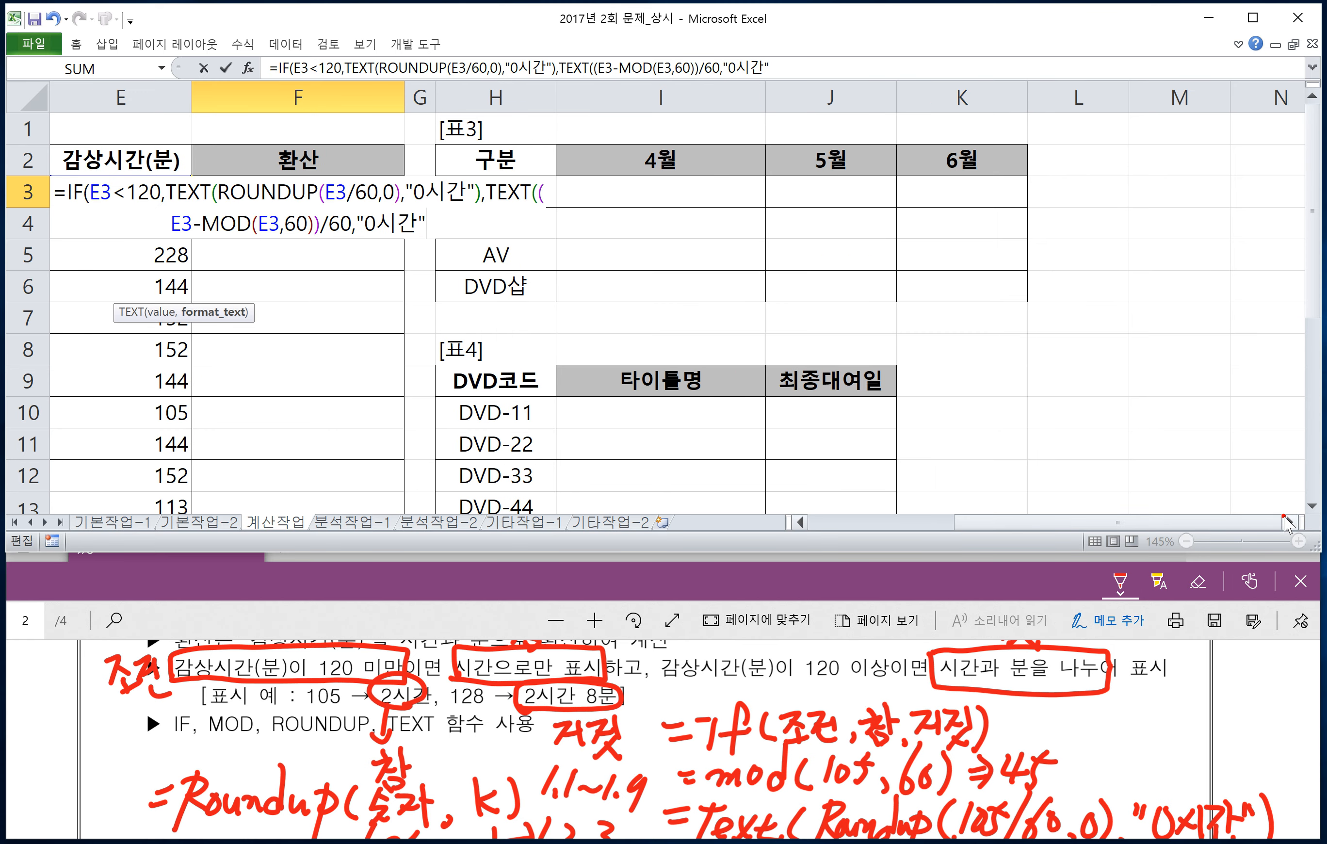
pyautogui.click(800, 522)
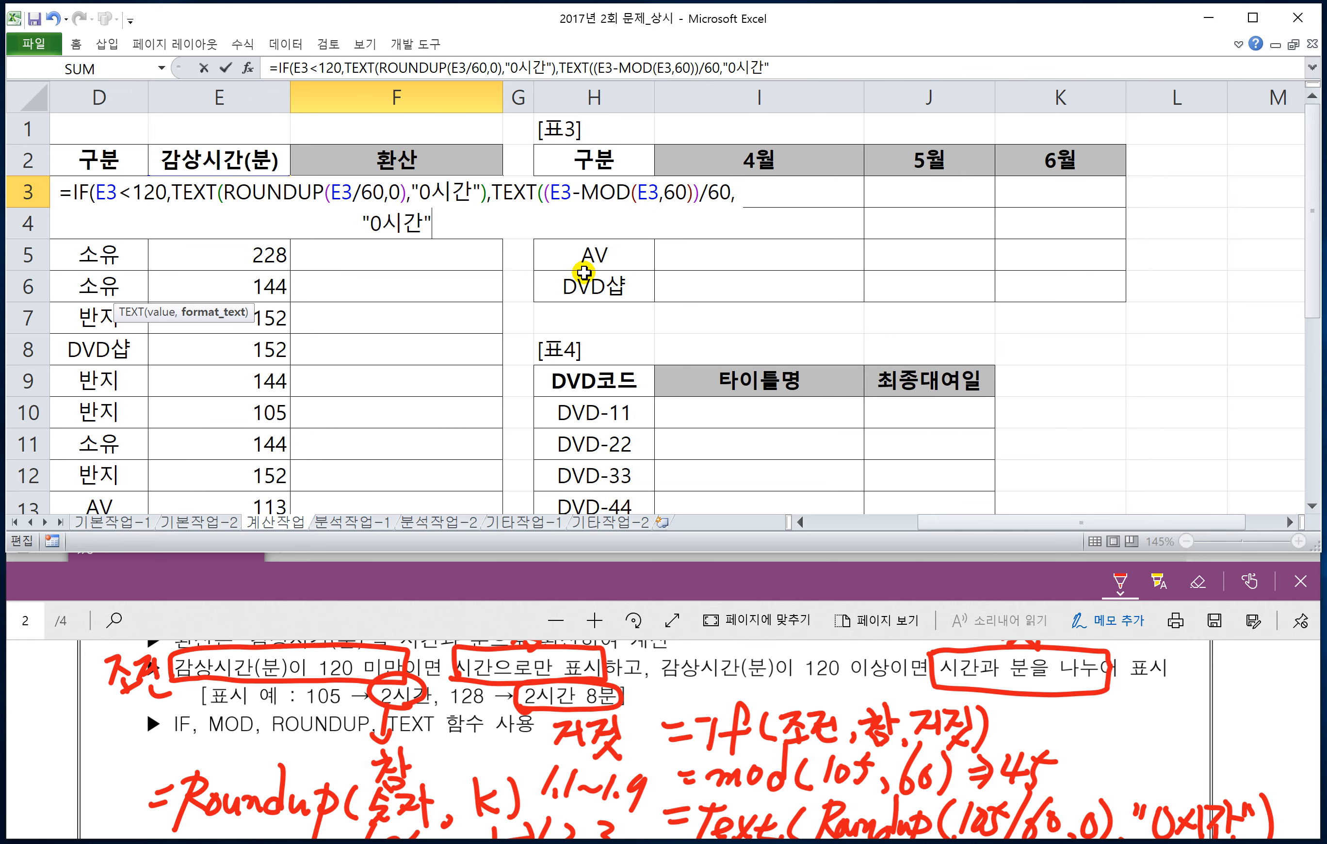
pyautogui.click(461, 221)
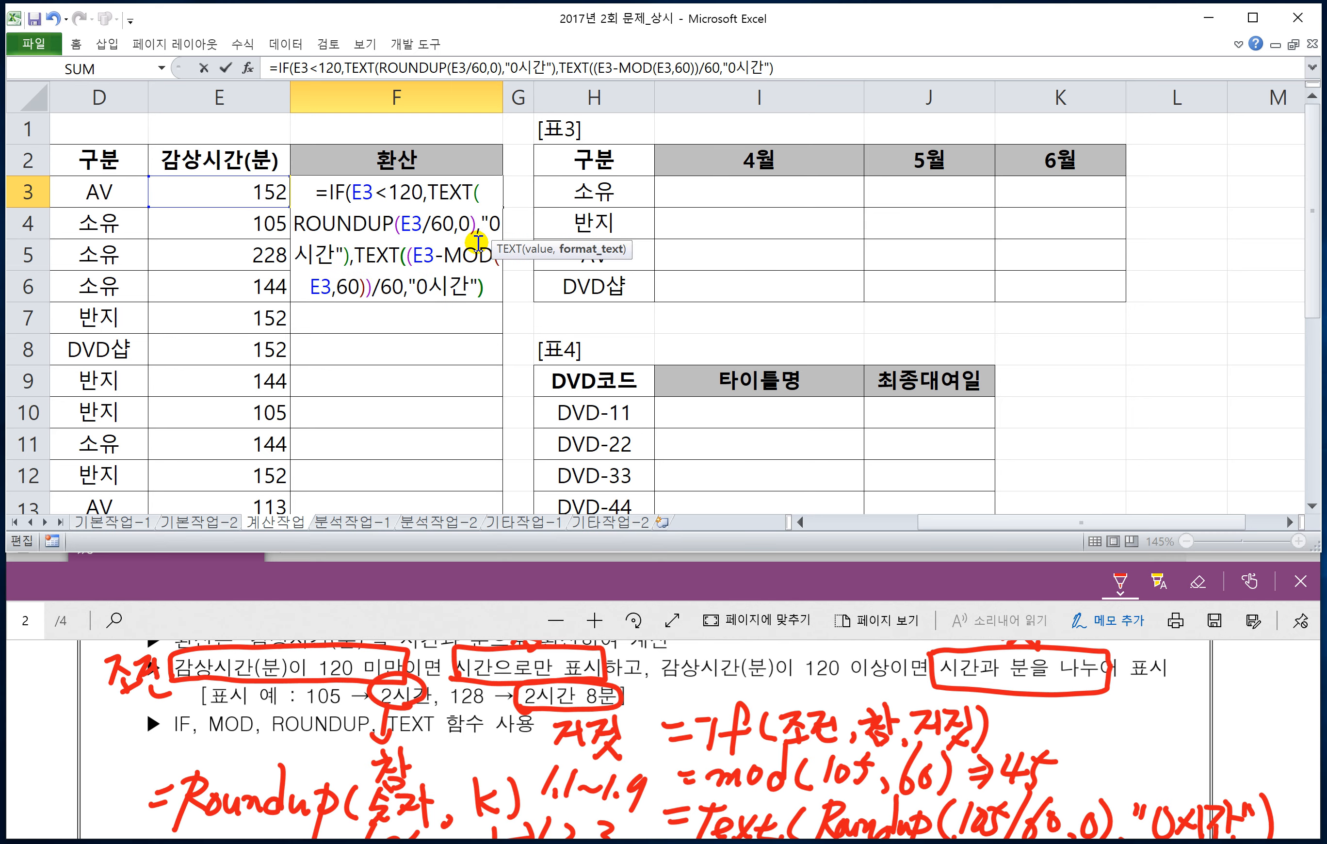
pyautogui.write(')')
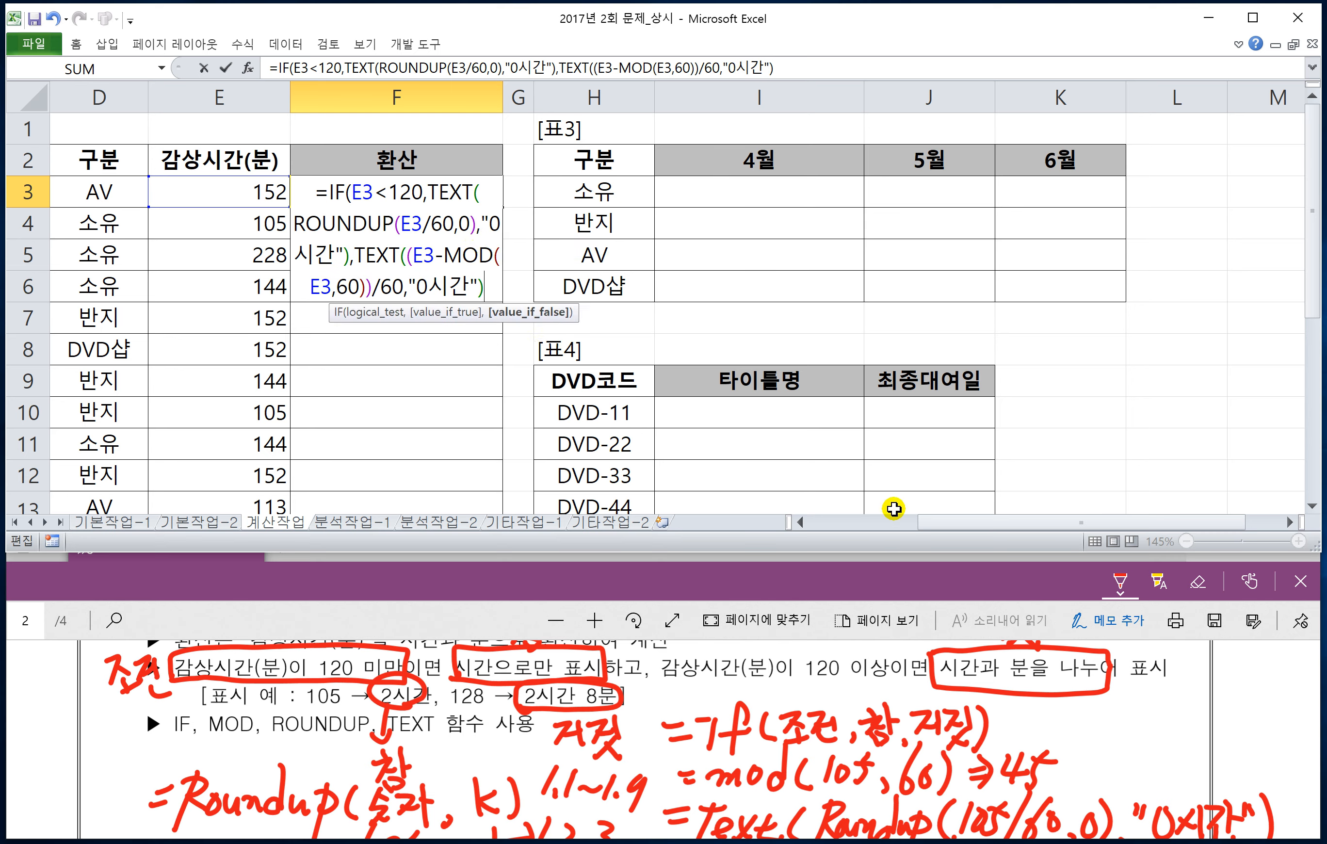
pyautogui.click(1290, 522)
pyautogui.click(1289, 522)
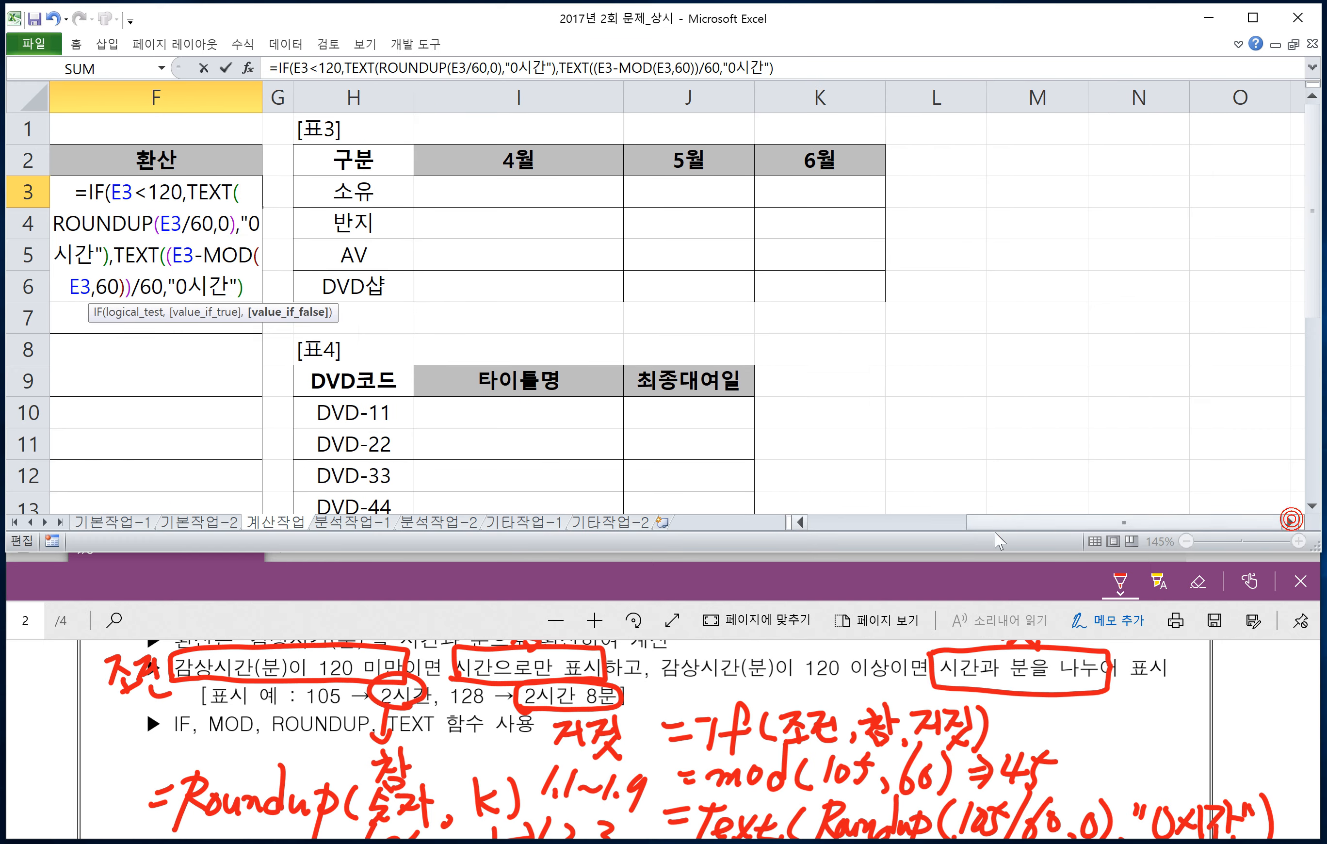
pyautogui.click(801, 522)
pyautogui.click(801, 523)
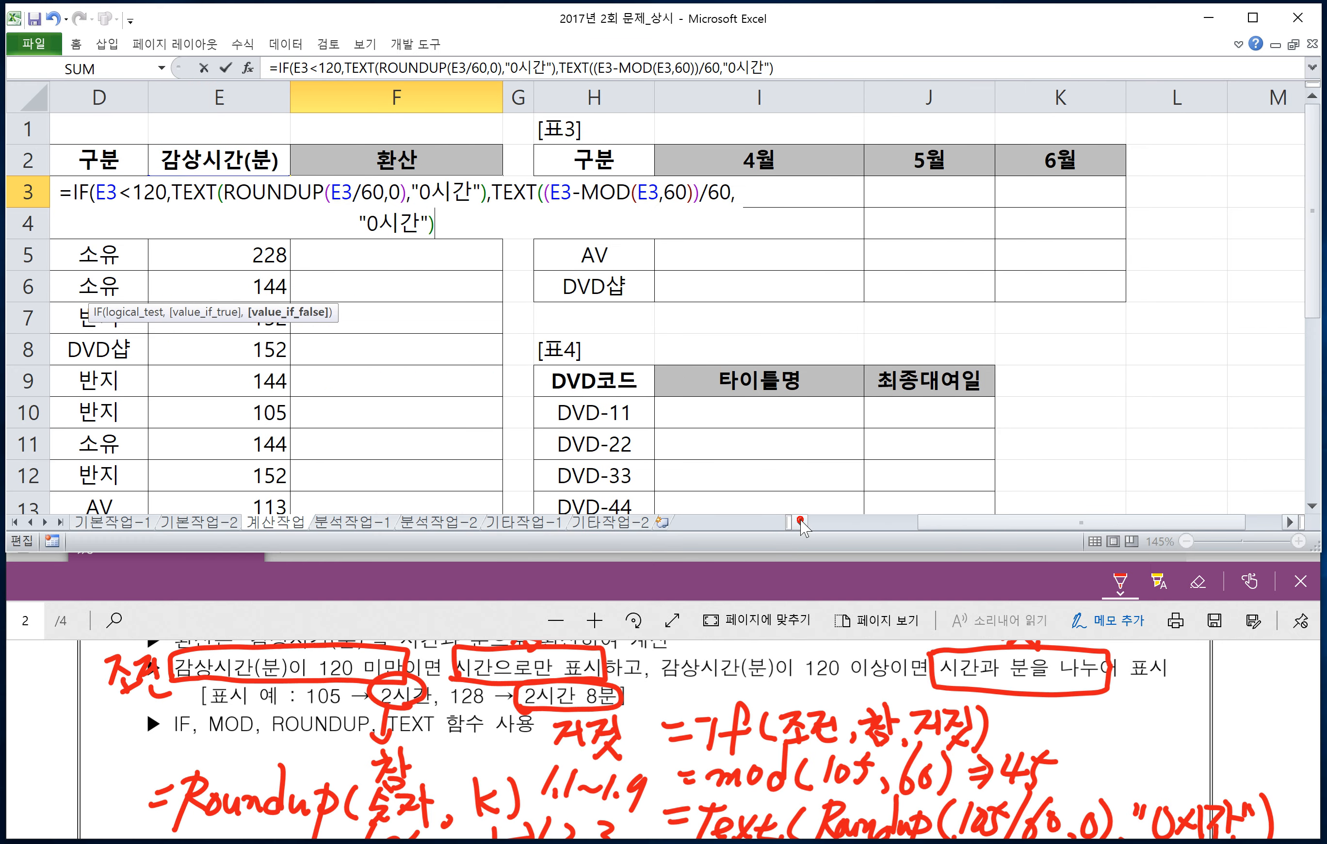
# Step: Append & and open a second TEXT function after the false-value TEXT function in F3
pyautogui.click(801, 522)
pyautogui.click(919, 194)
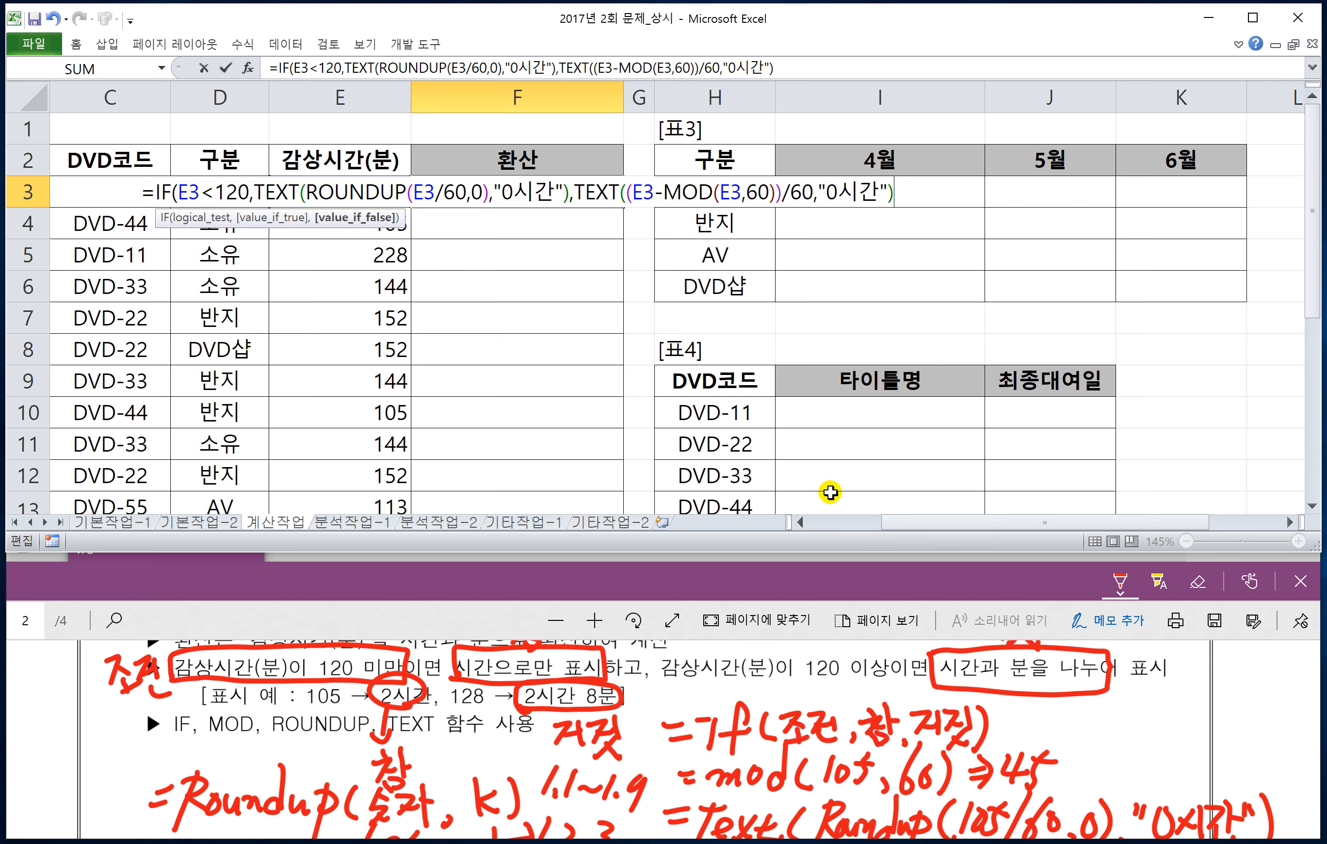
pyautogui.click(797, 523)
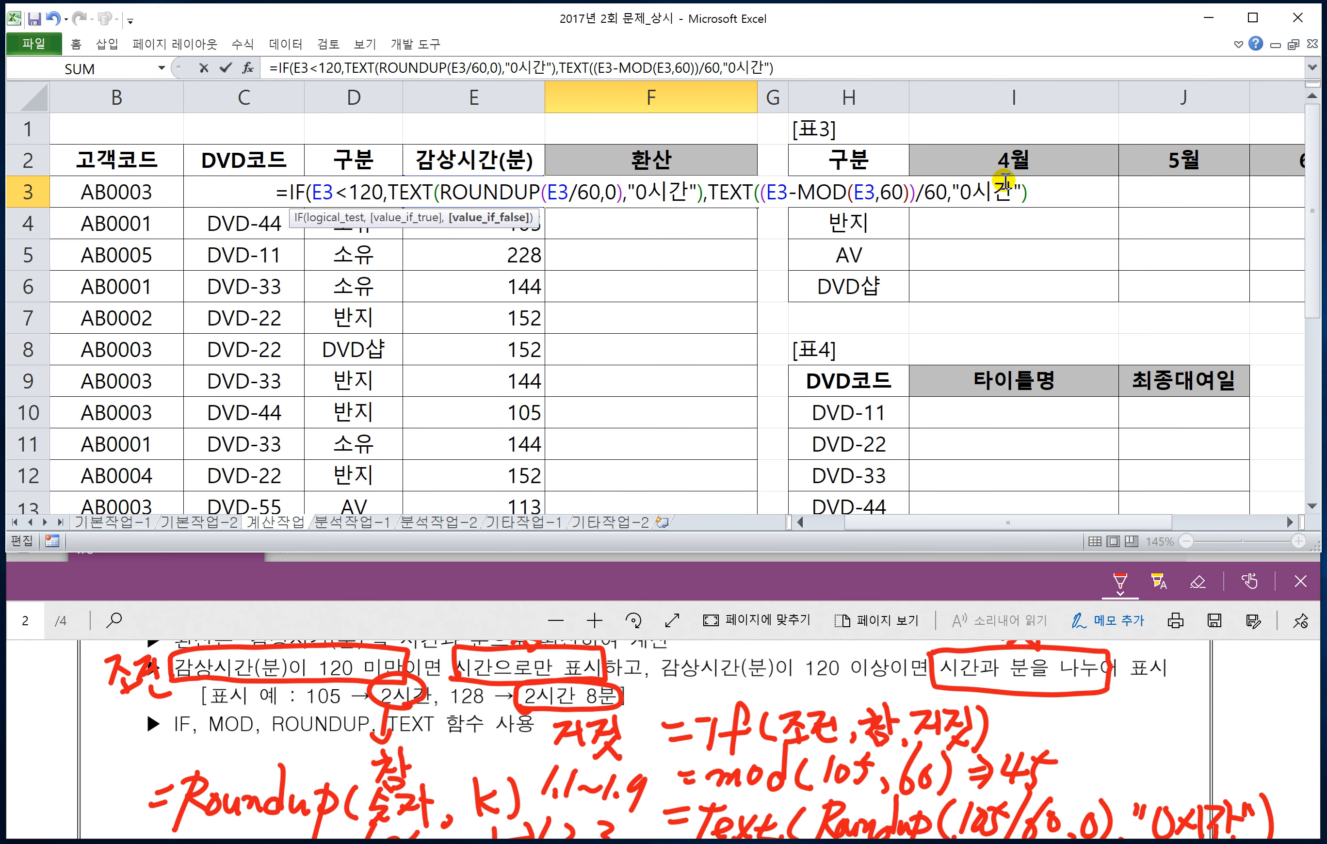
pyautogui.click(1096, 201)
pyautogui.write('&')
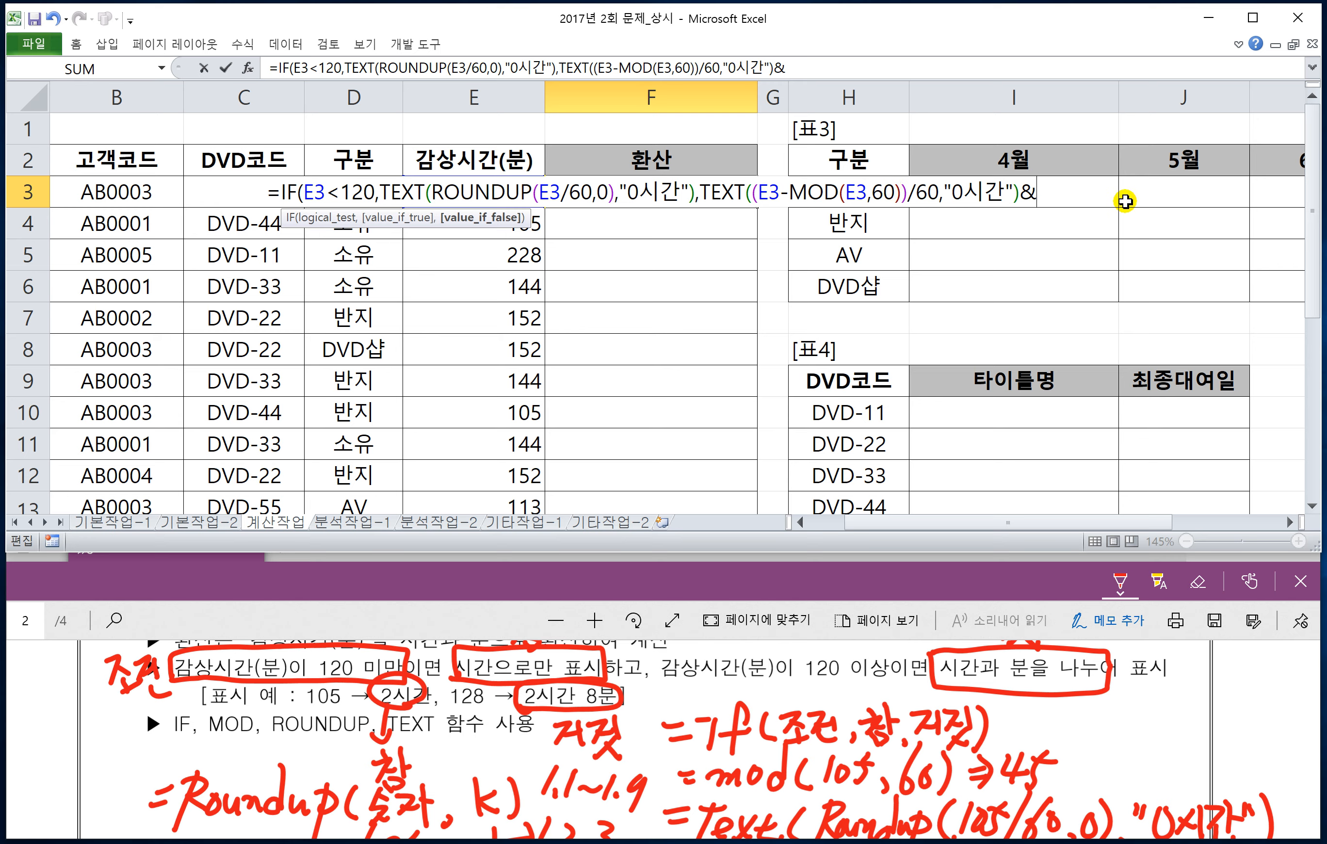
pyautogui.write('ㅅㄷ')
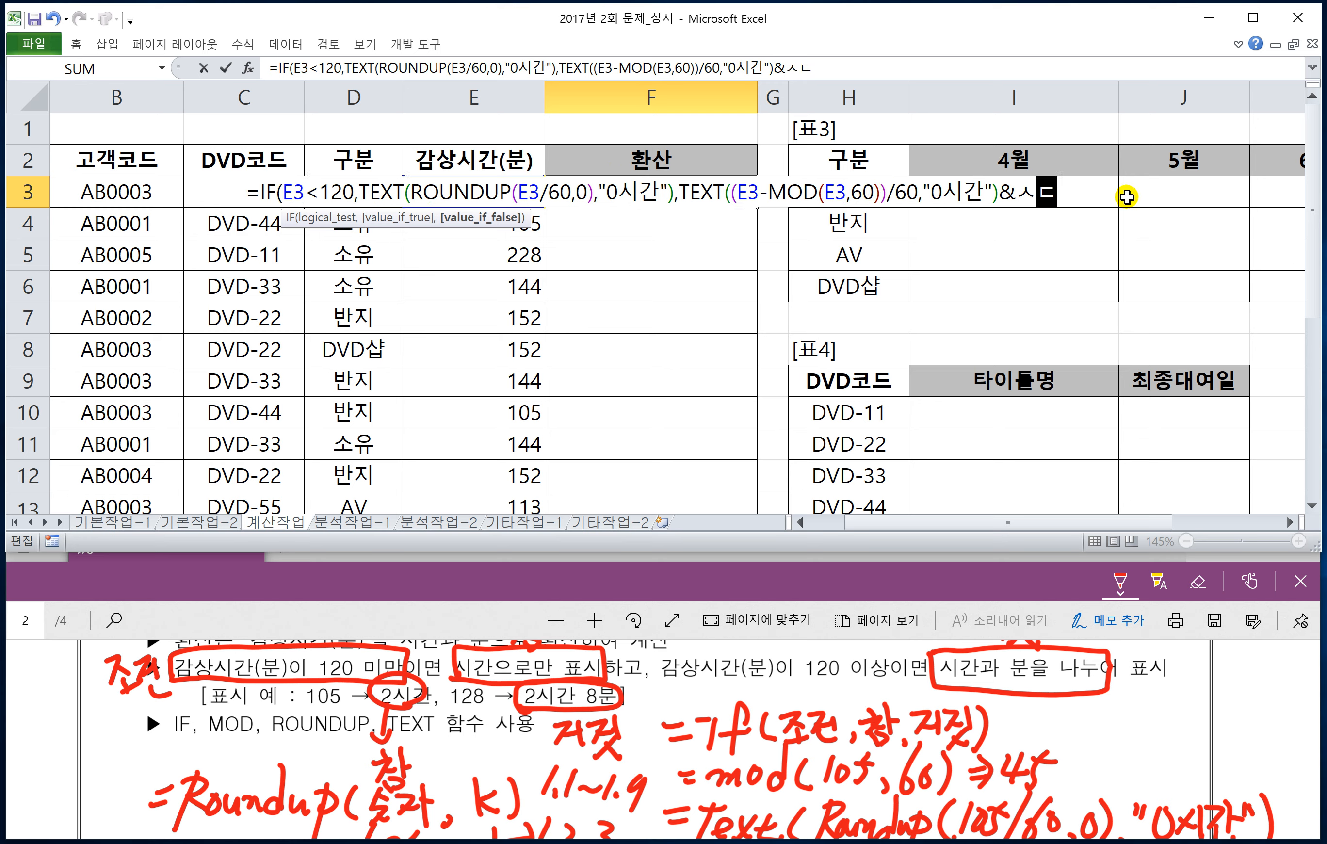
pyautogui.press('BackSpace')
pyautogui.press('BackSpace')
pyautogui.write('TEXT')
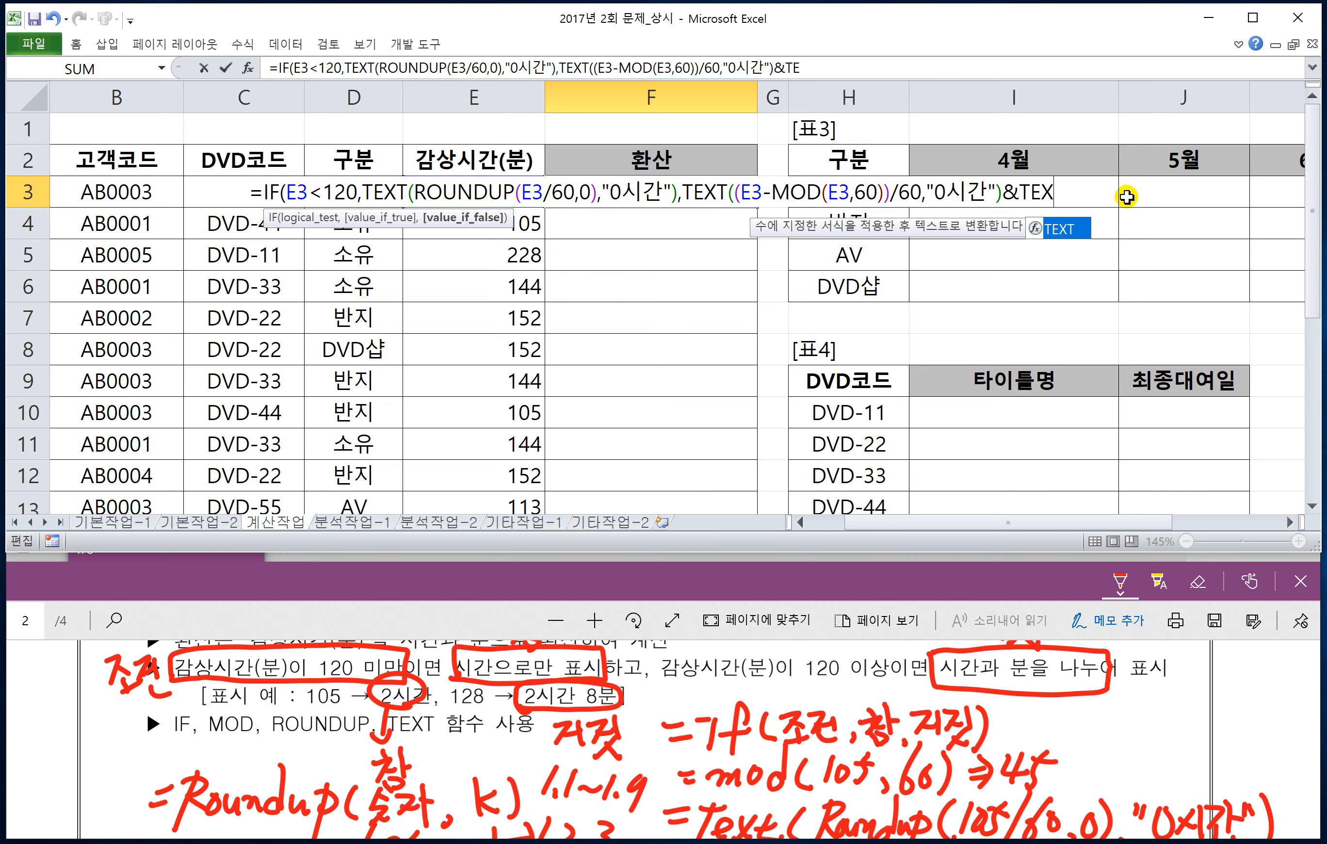
pyautogui.write('(')
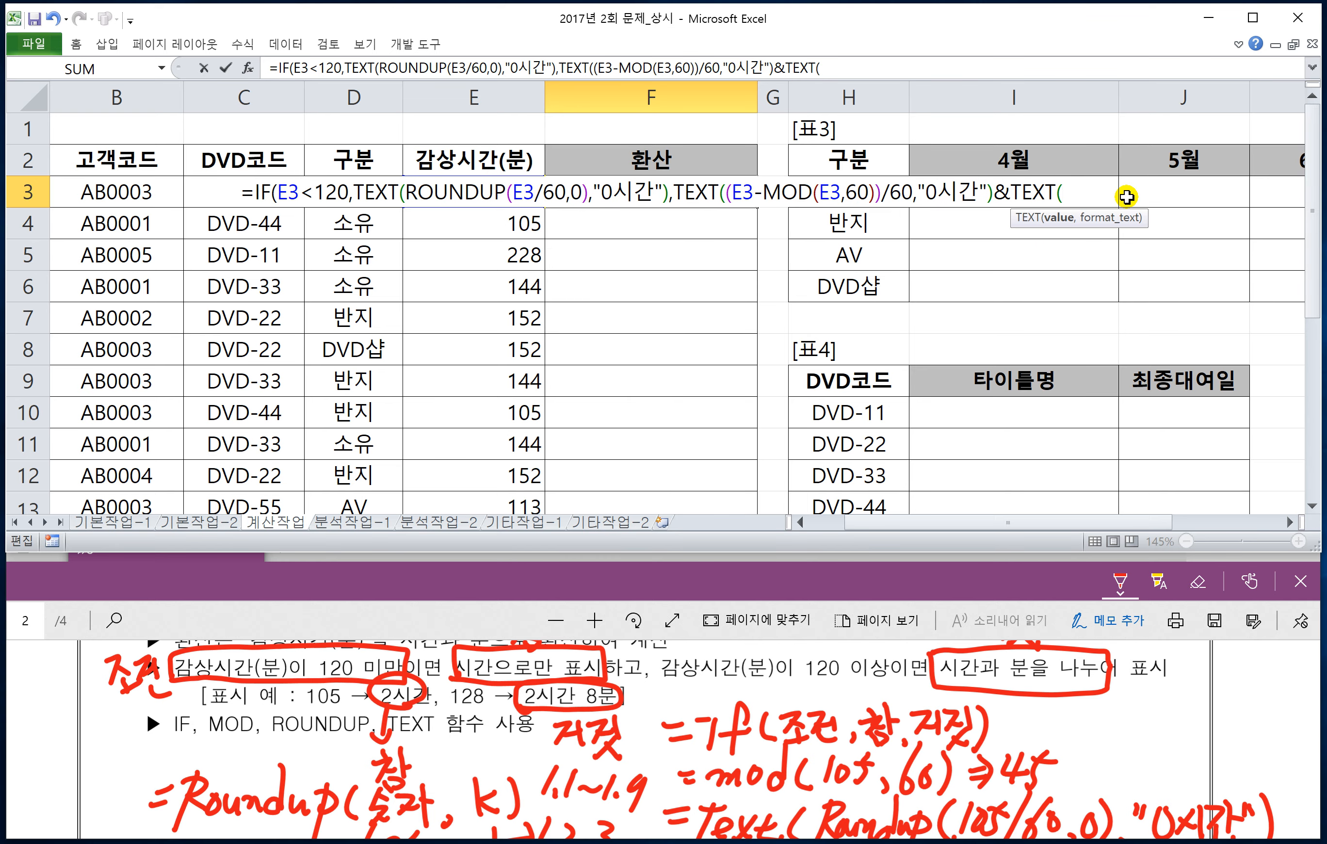
pyautogui.write('MOD')
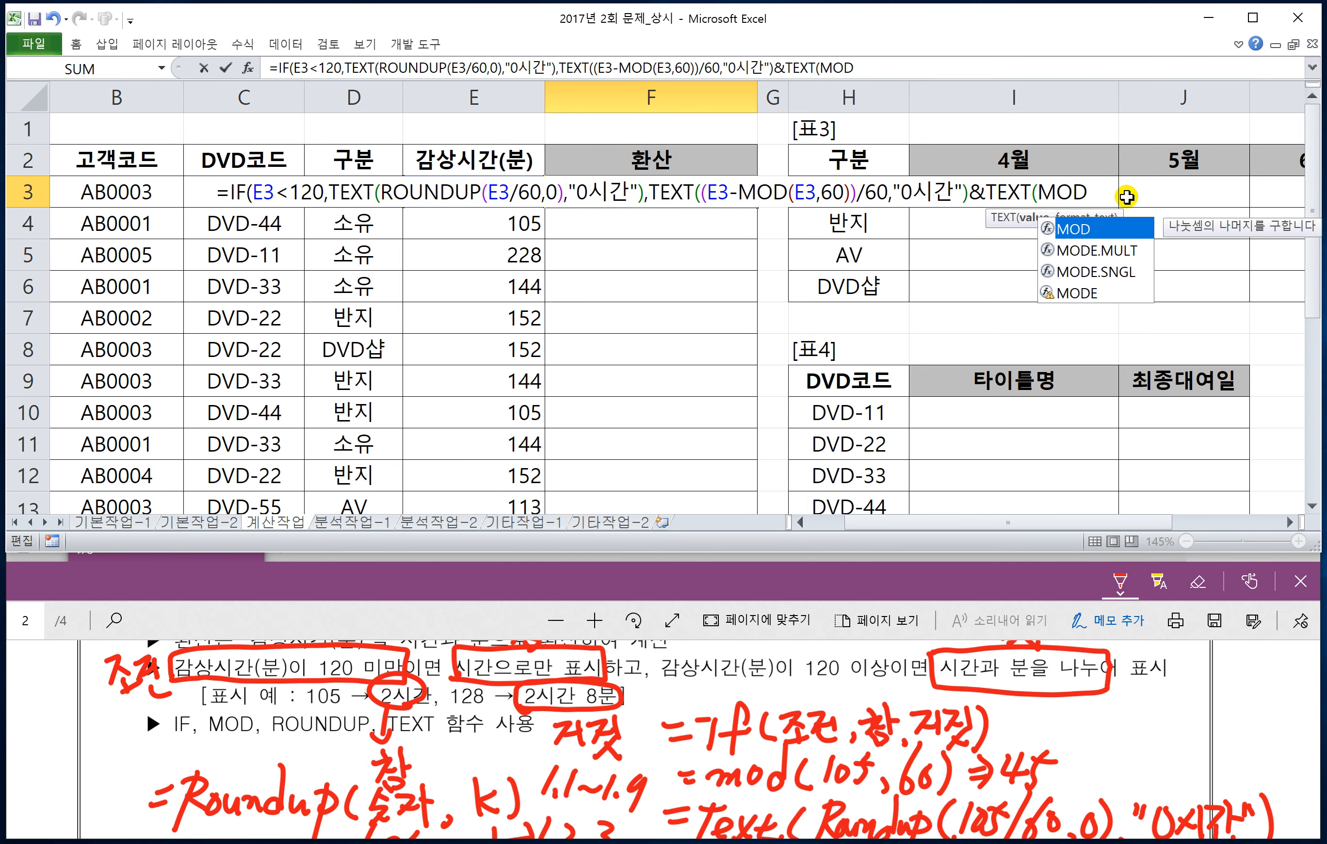
pyautogui.write('(E3,60)," 0분"))')
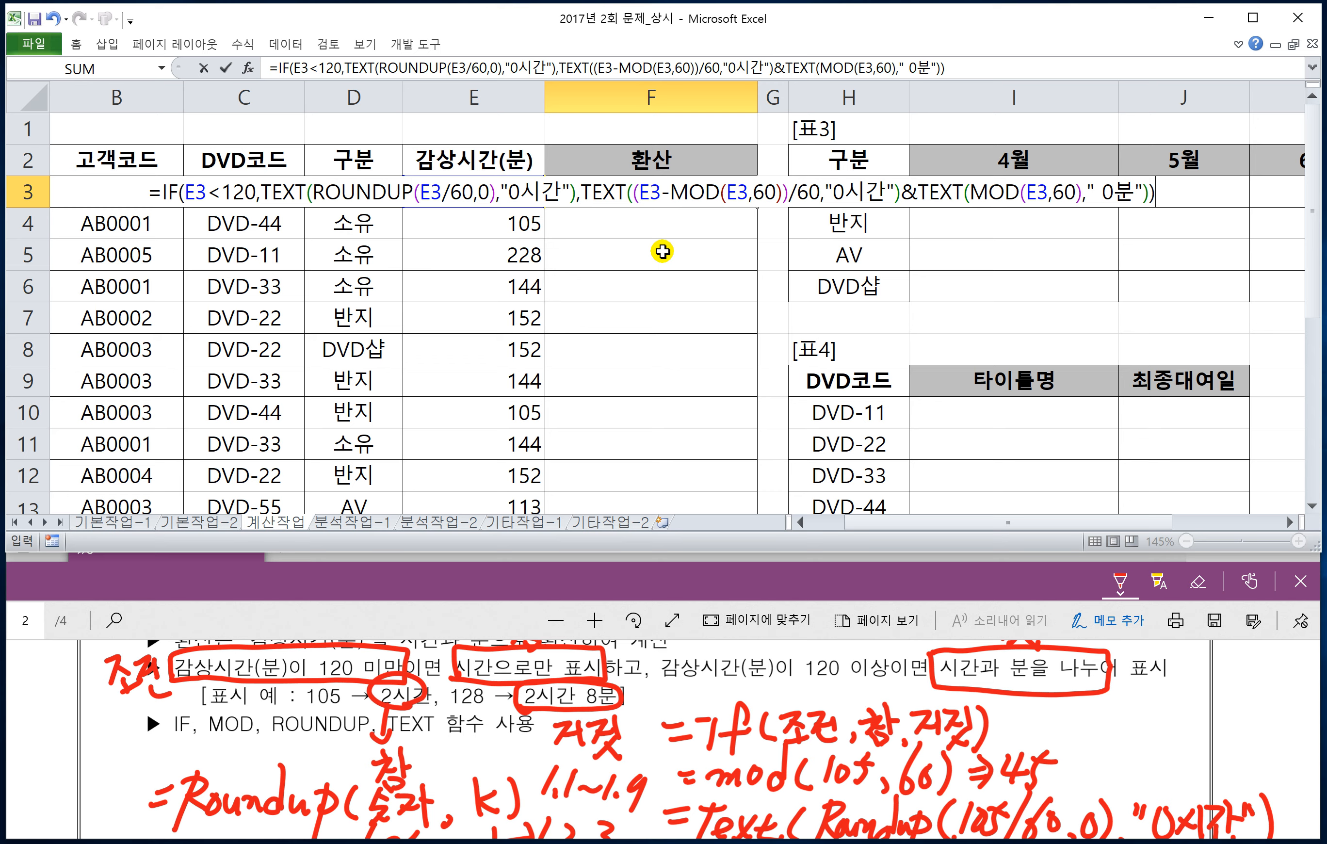
# Step: Complete the second TEXT function with MOD(E3,60) and the format " 0분", close the IF function and enter the formula in F3
pyautogui.press('Return')
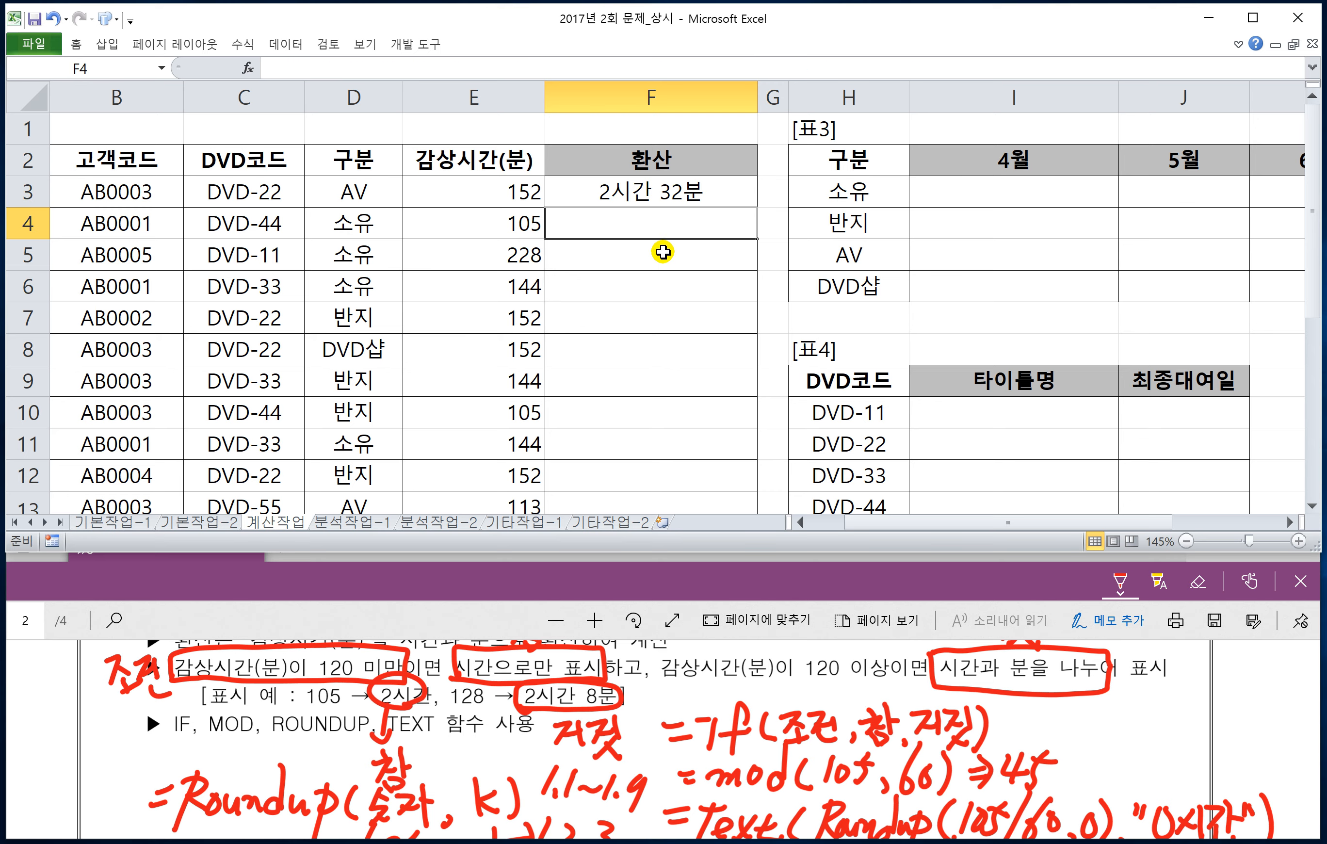
# Step: Fill the F3 formula down the 환산 column to F17 and review the finished formula in F3
pyautogui.click(694, 195)
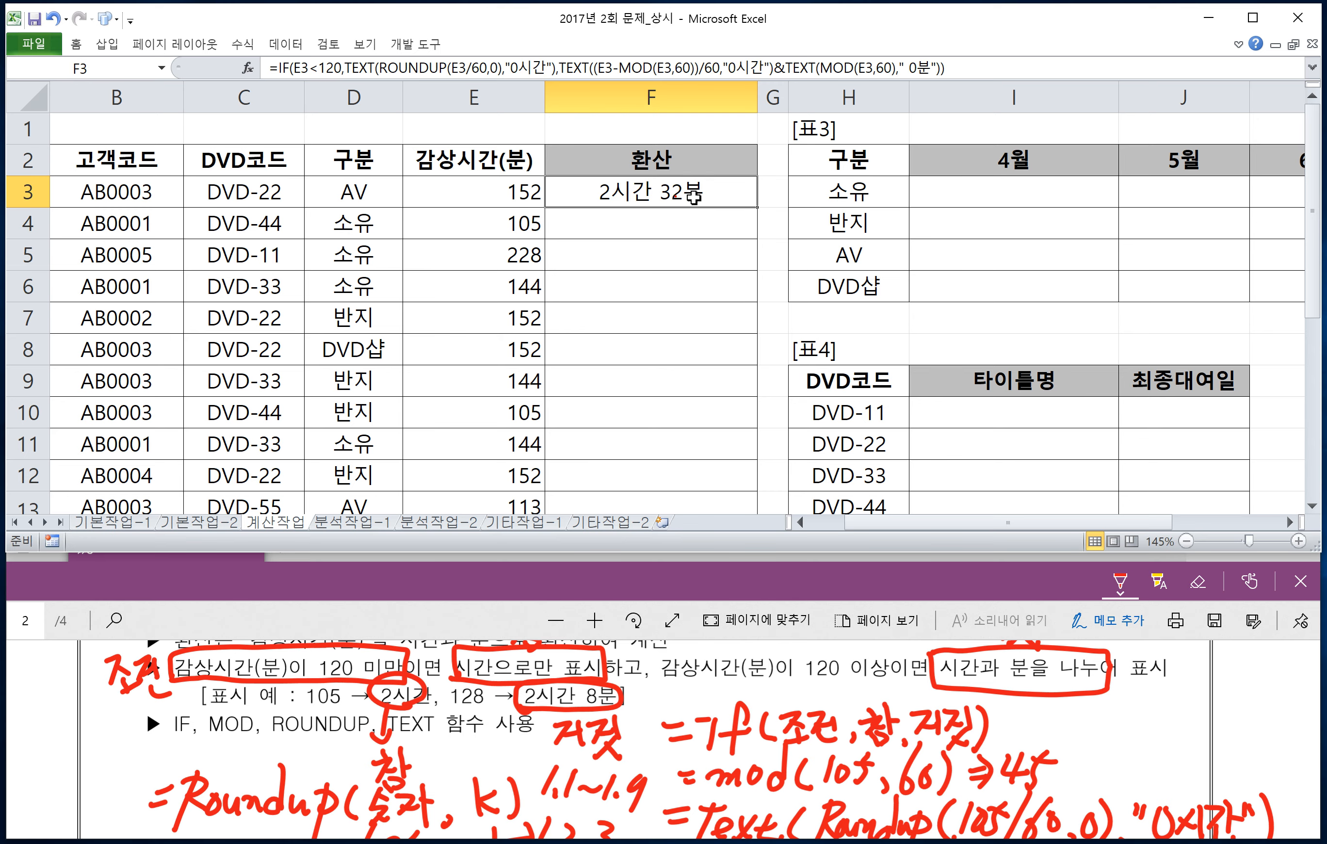
pyautogui.doubleClick(756, 206)
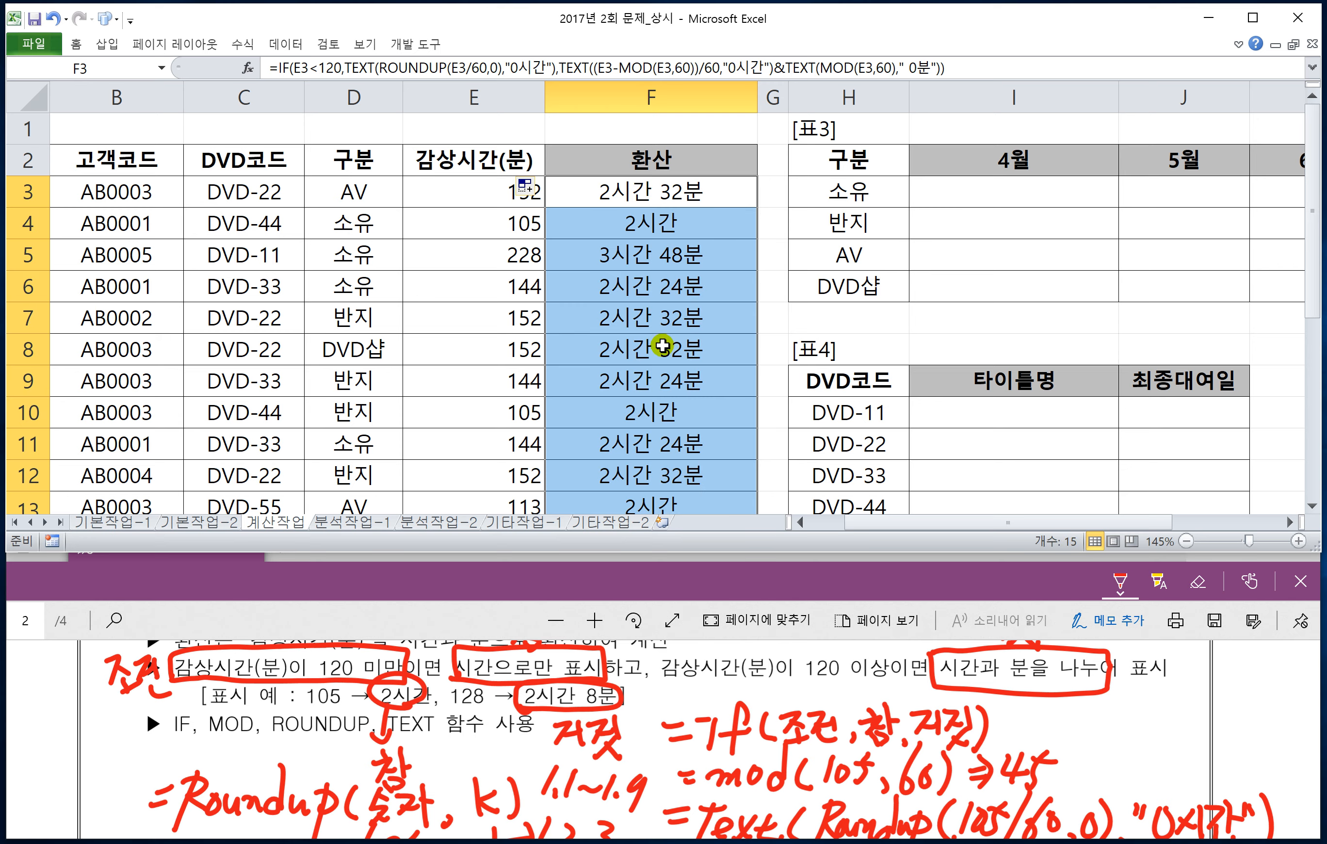
pyautogui.click(615, 195)
pyautogui.doubleClick(615, 195)
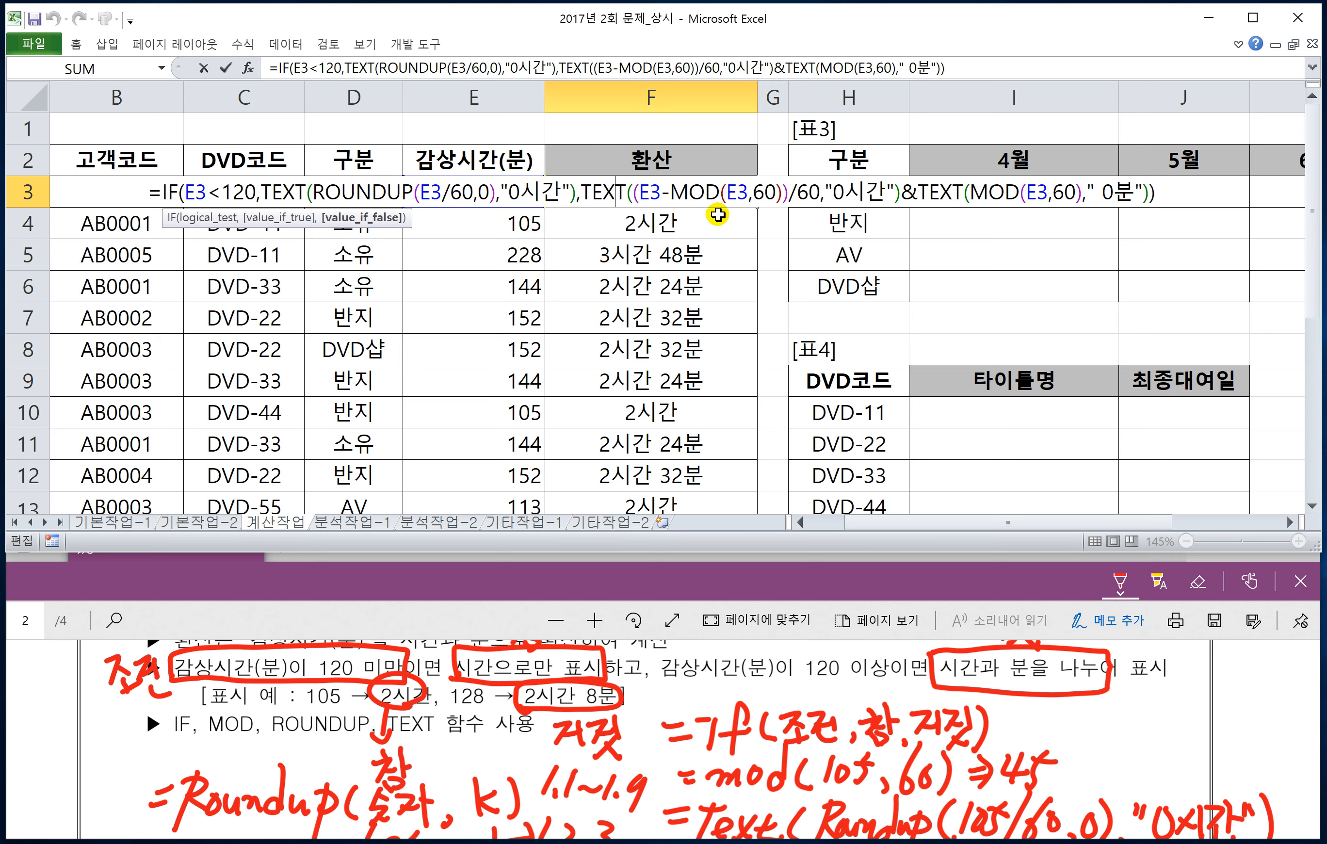
pyautogui.press('Escape')
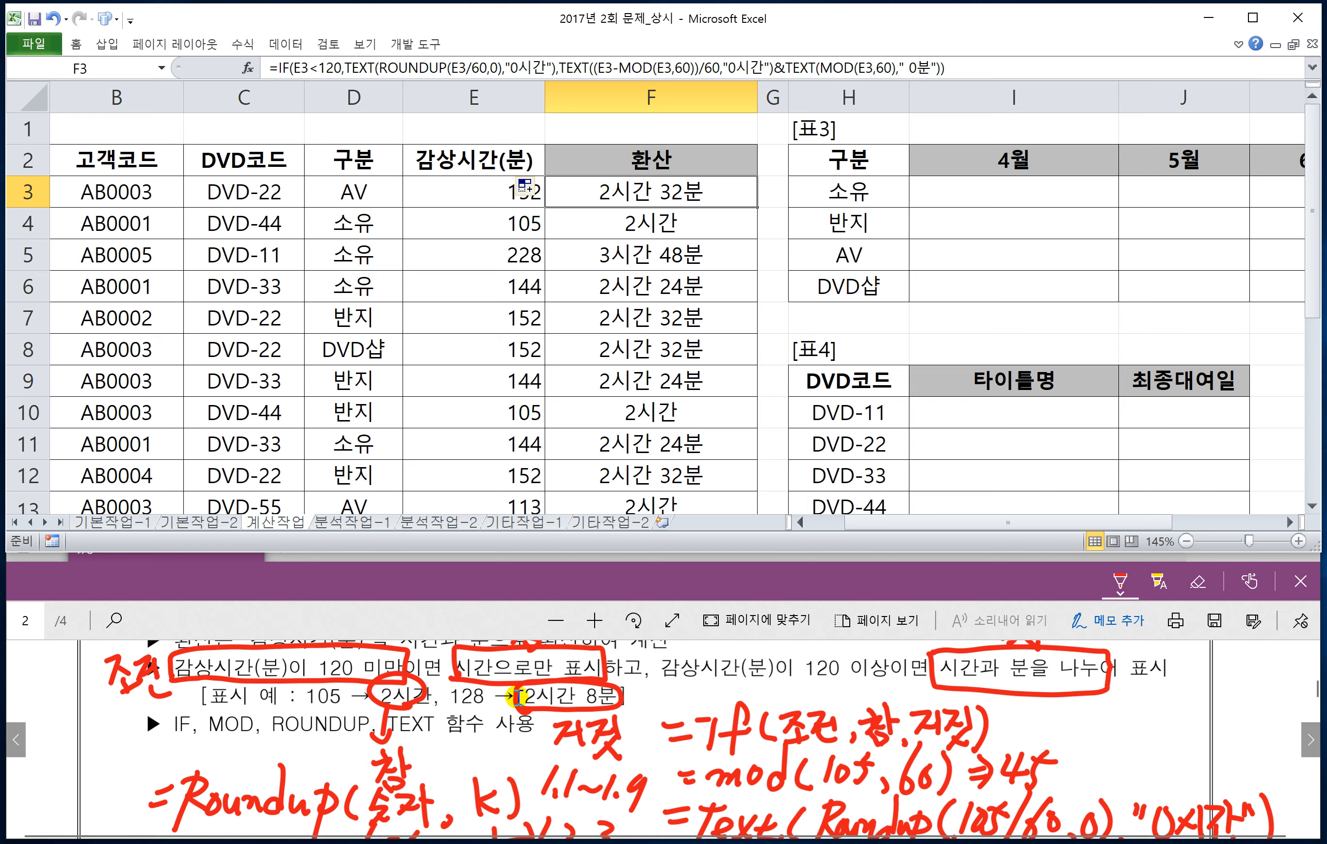
# Step: Read question 2 on the PDF exam sheet and examine its answer table [표3] on the worksheet
pyautogui.click(537, 587)
pyautogui.scroll(-5, 513, 818)
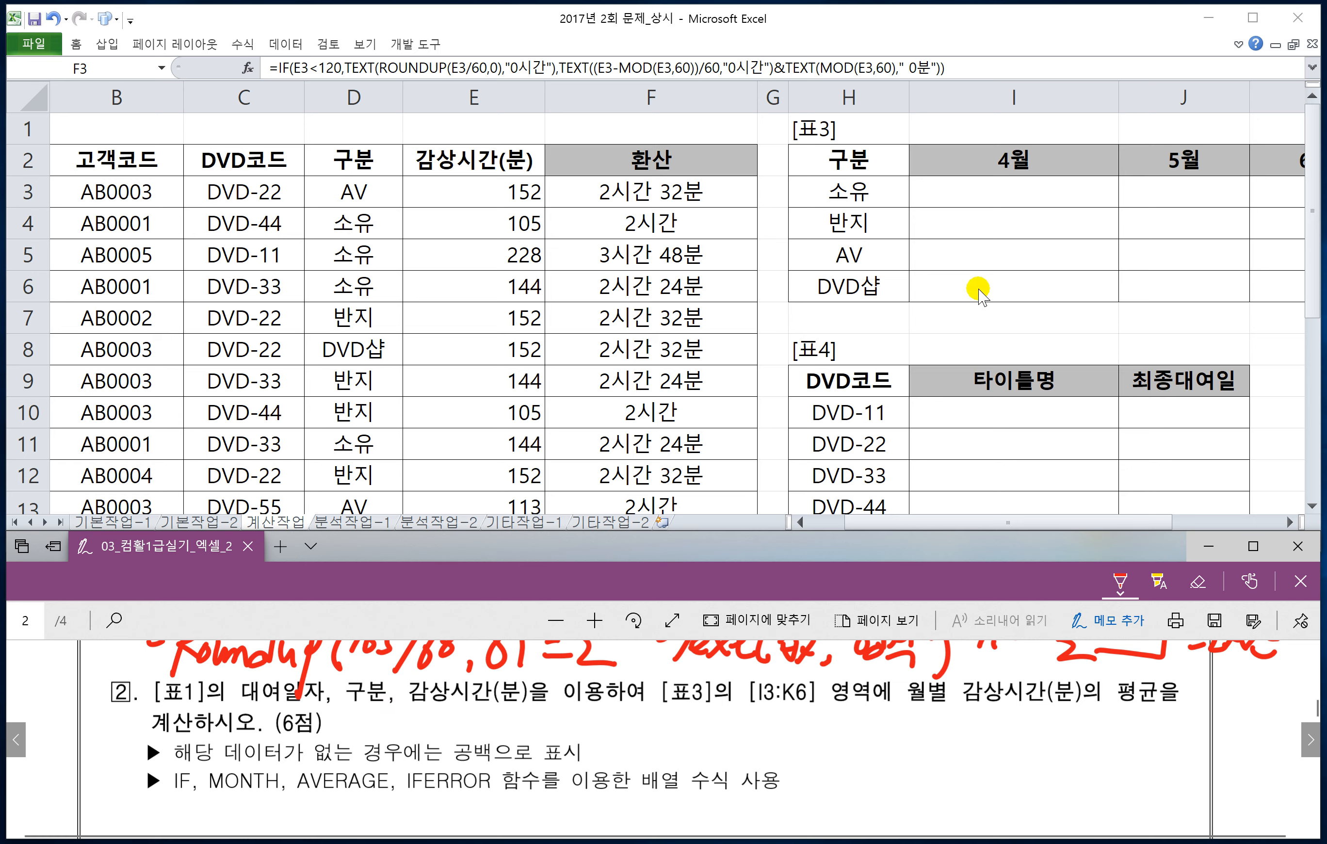
pyautogui.click(935, 220)
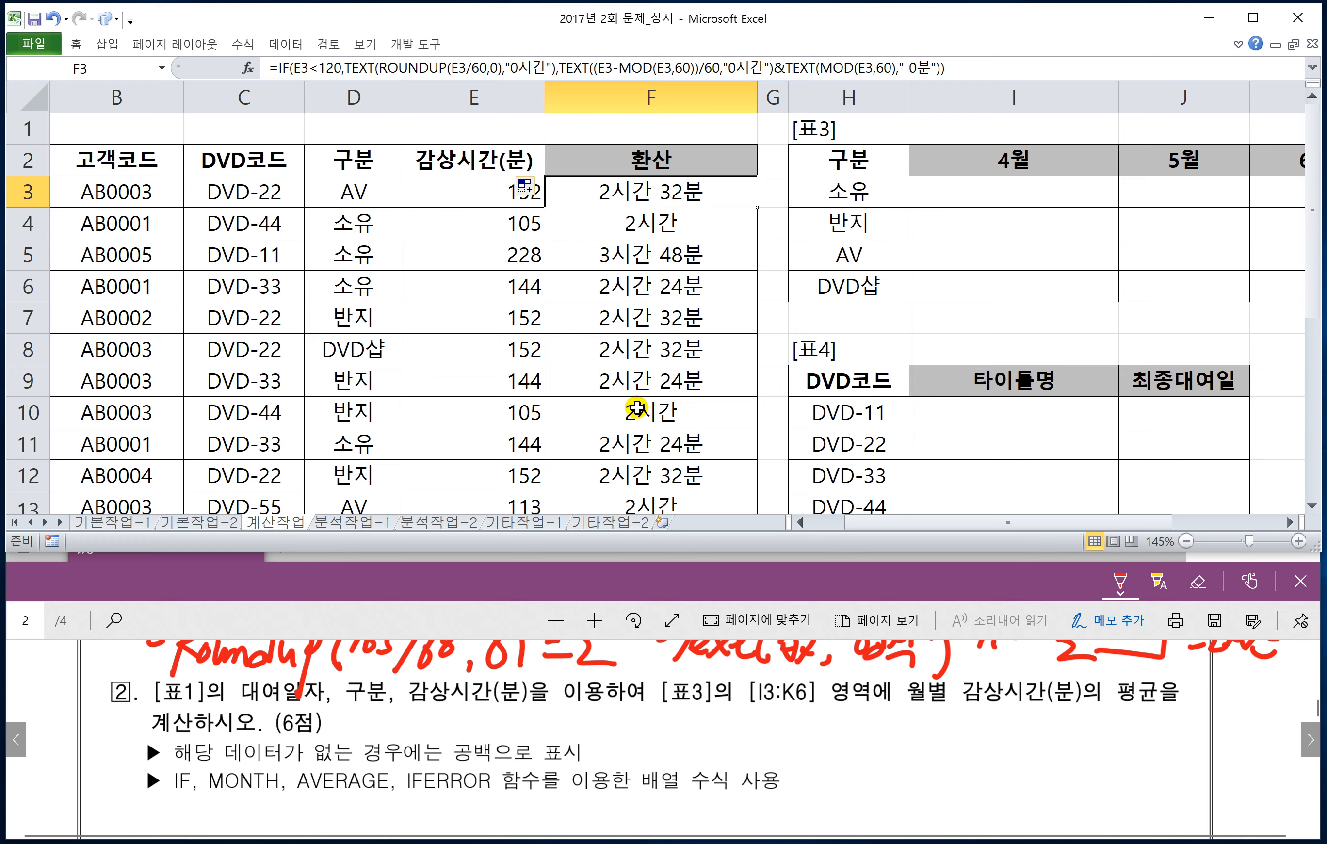
pyautogui.click(655, 374)
pyautogui.keyDown('ctrl'); pyautogui.scroll(-1, 655, 374); pyautogui.keyUp('ctrl')
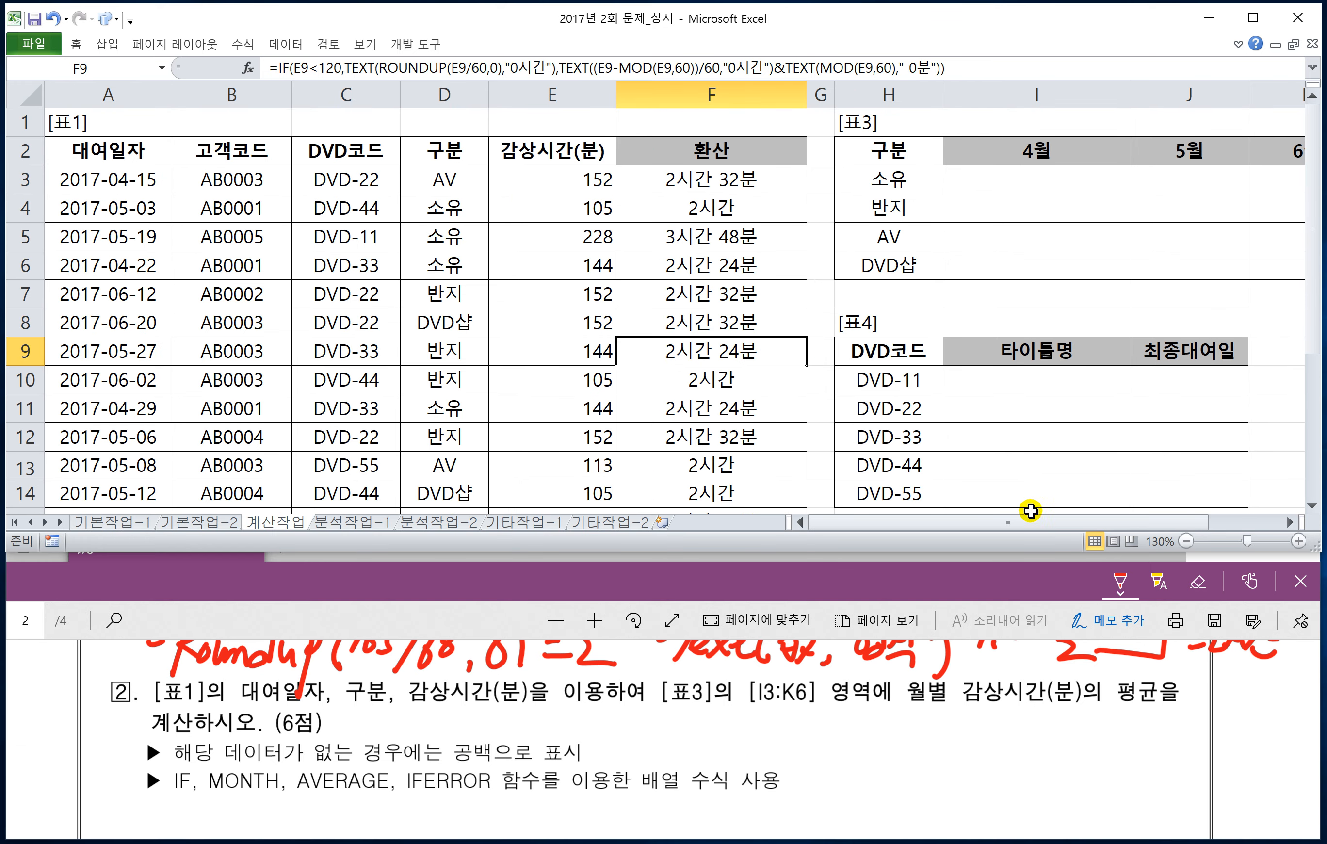
pyautogui.moveTo(1055, 523); pyautogui.dragTo(1112, 527)
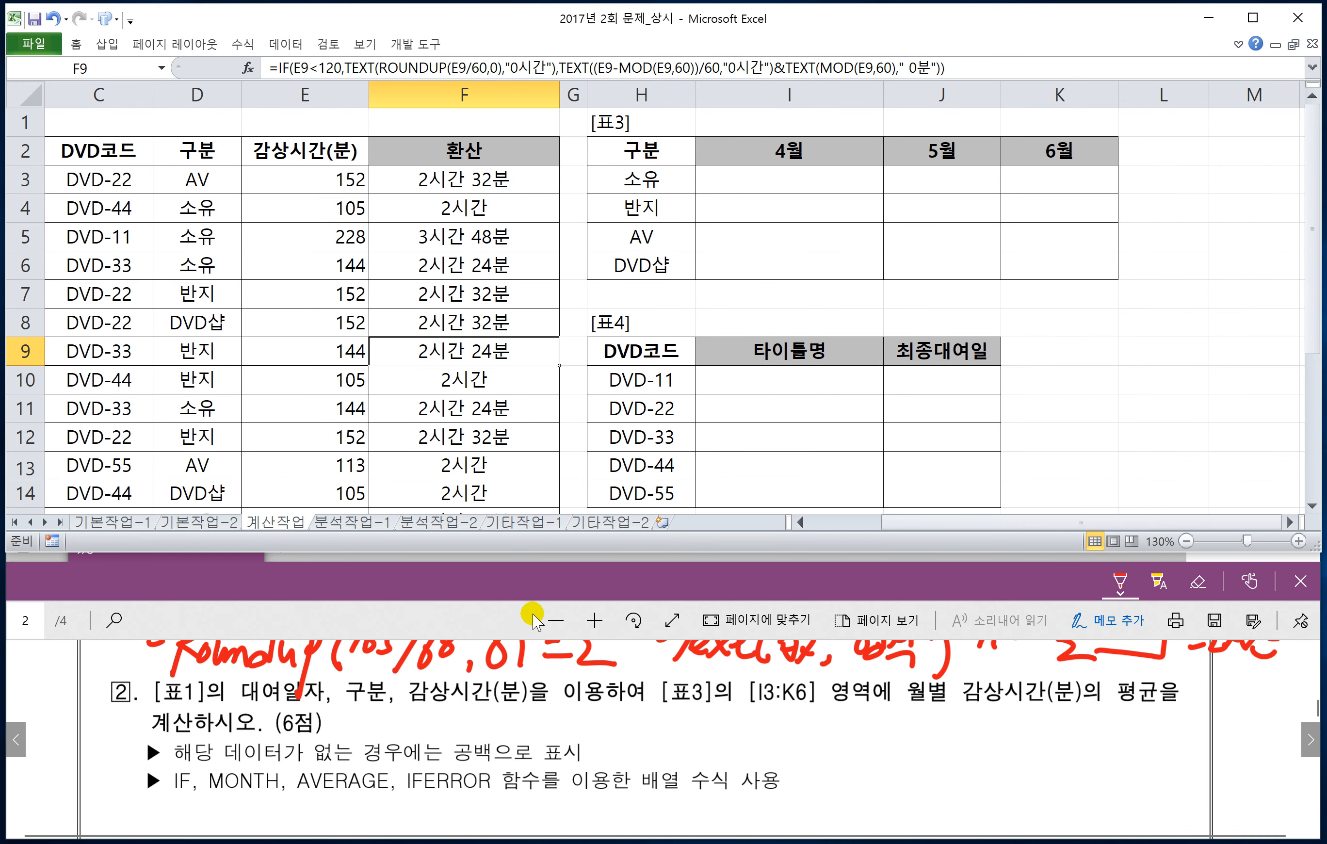
pyautogui.click(528, 582)
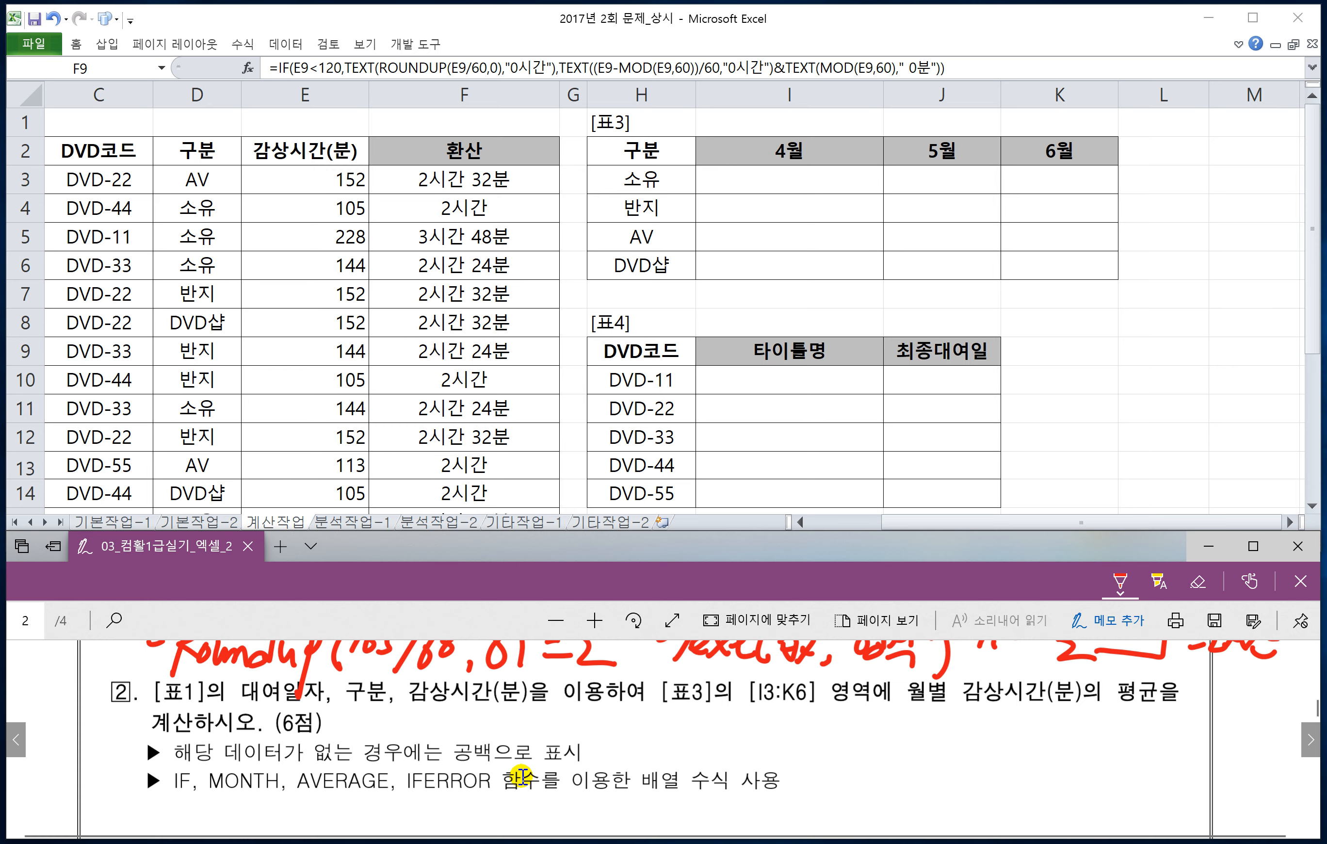
# Step: Handwrite =average(if((조건1)*(조건2),범위)) in red beside question 2 on the PDF and mark 조건1 with an arrow
pyautogui.scroll(-1, 624, 772)
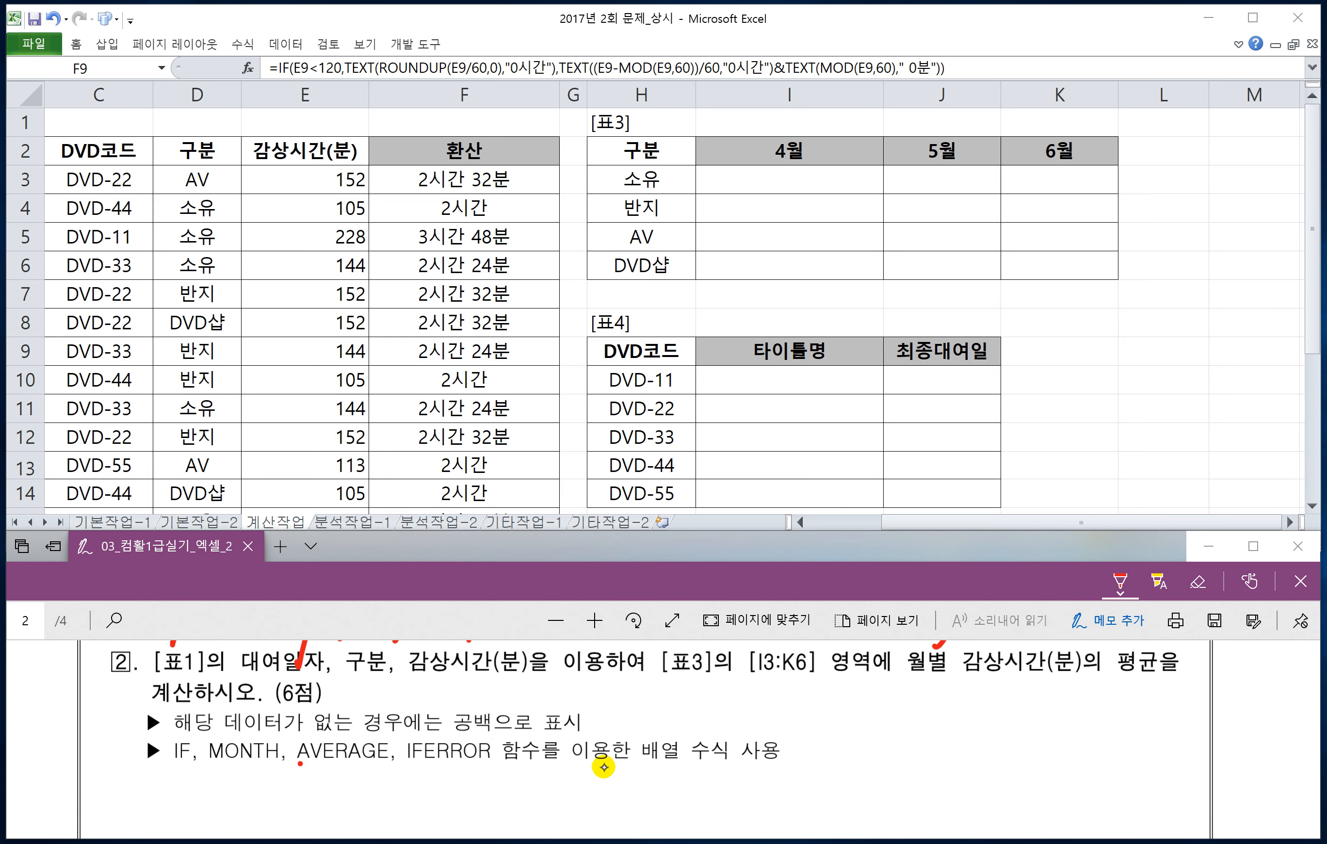
pyautogui.moveTo(602, 706); pyautogui.dragTo(617, 702)
pyautogui.moveTo(602, 717); pyautogui.dragTo(637, 708)
pyautogui.moveTo(605, 720); pyautogui.dragTo(626, 715)
pyautogui.moveTo(648, 703); pyautogui.dragTo(764, 723)
pyautogui.moveTo(780, 693); pyautogui.dragTo(781, 733)
pyautogui.moveTo(824, 711); pyautogui.dragTo(798, 743)
pyautogui.moveTo(846, 697); pyautogui.dragTo(849, 731)
pyautogui.moveTo(1186, 697); pyautogui.dragTo(1181, 726)
pyautogui.moveTo(1198, 687)
pyautogui.mouseDown()
pyautogui.moveTo(1207, 714)
pyautogui.moveTo(1194, 731)
pyautogui.mouseUp()
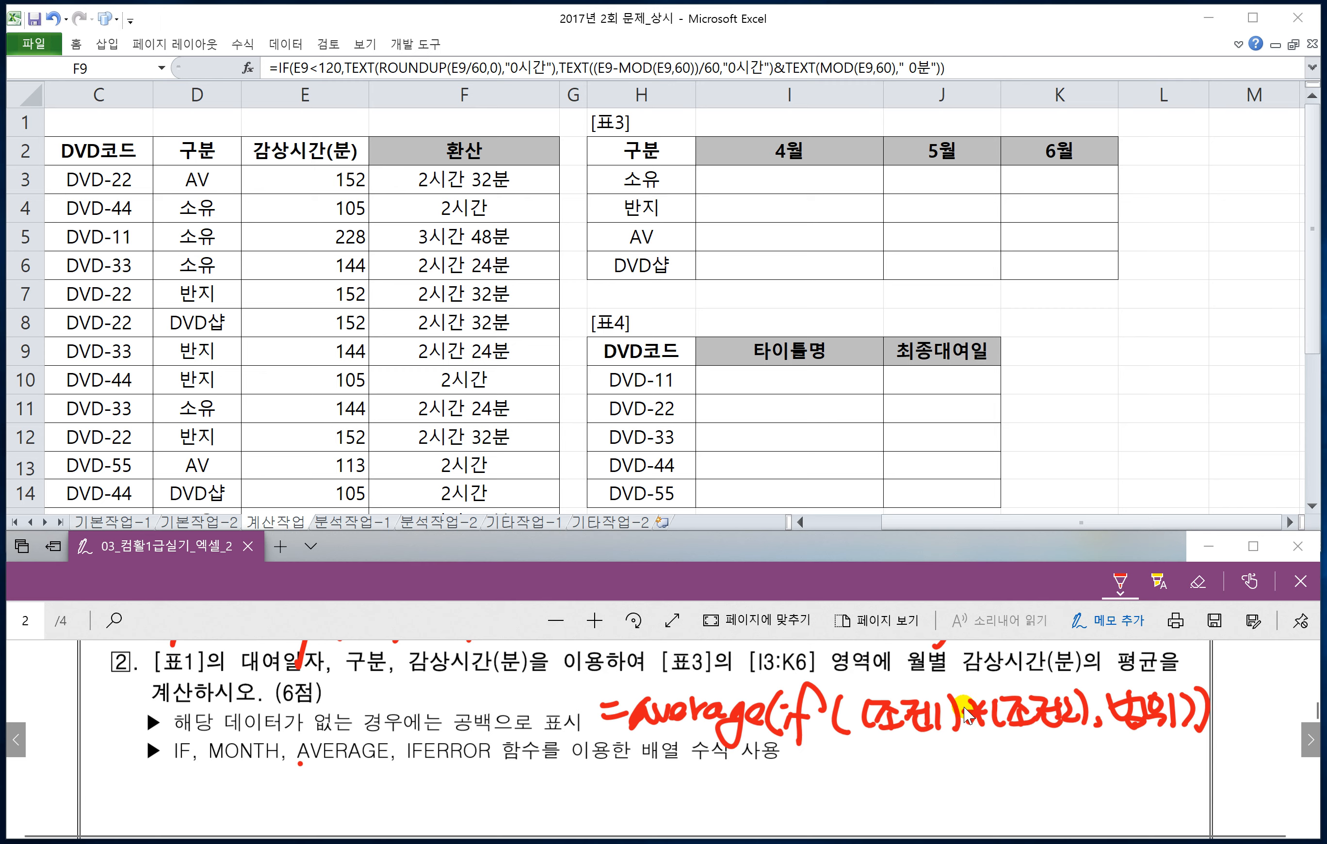
pyautogui.moveTo(895, 741); pyautogui.dragTo(894, 762)
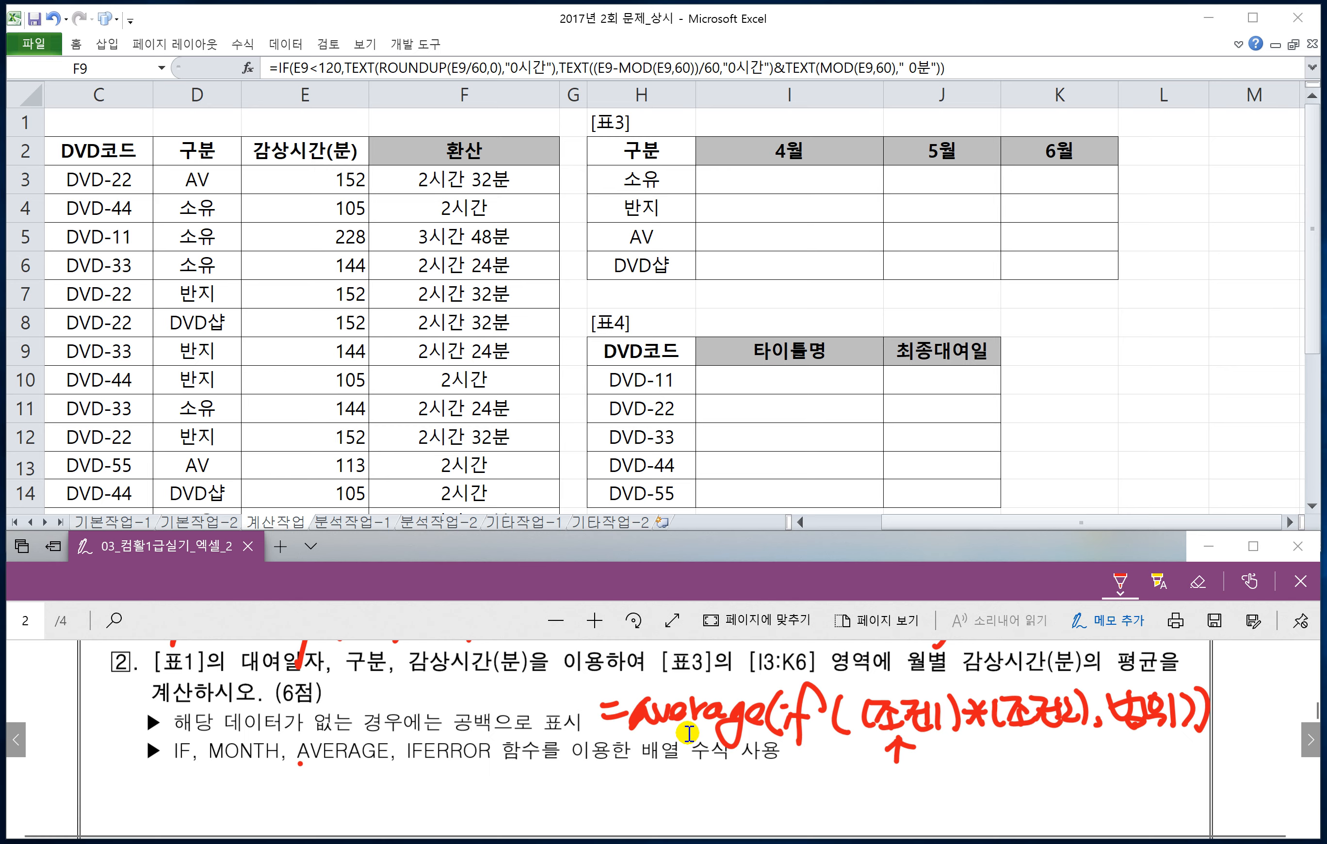
# Step: Handwrite the syntax =month(날짜) below the function list of question 2
pyautogui.scroll(-1, 671, 761)
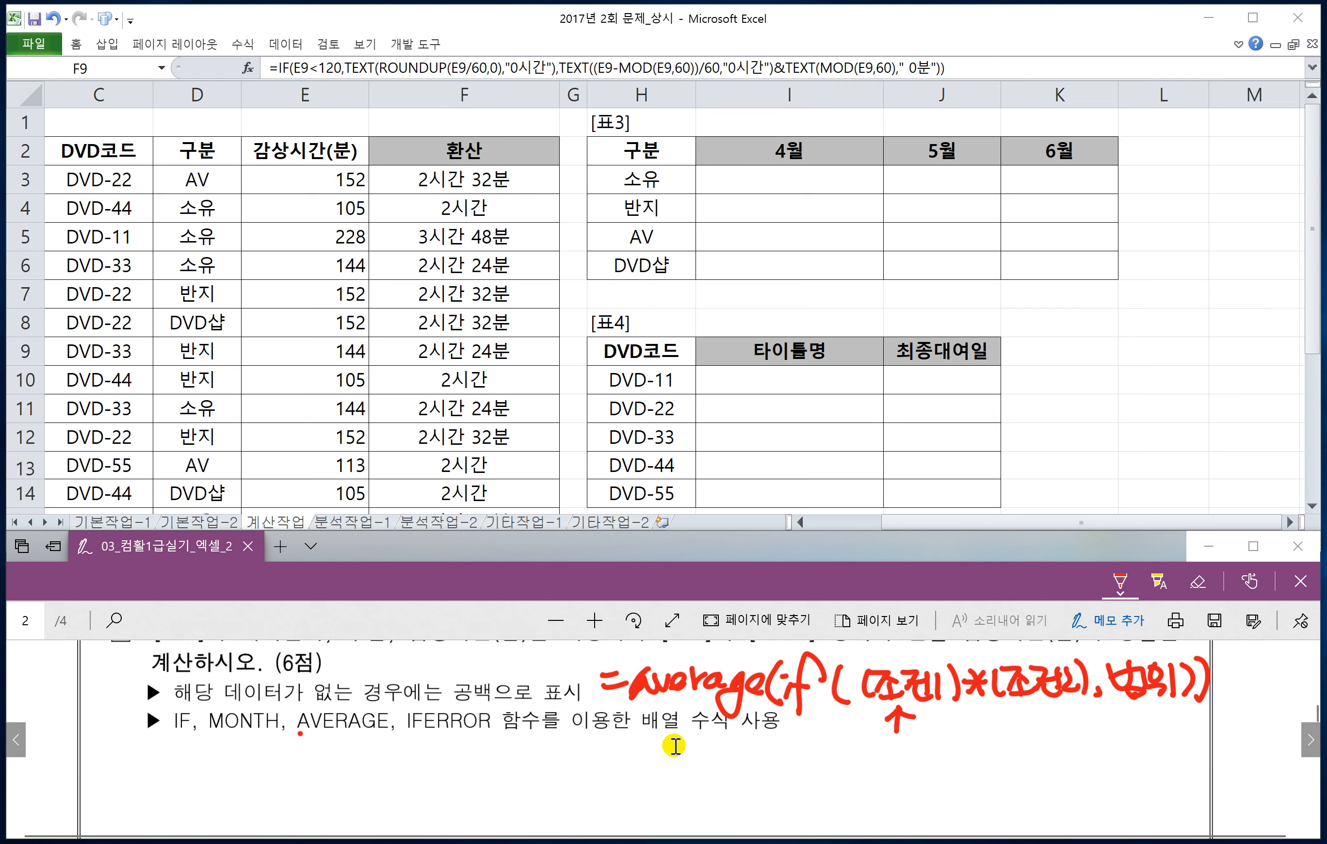
pyautogui.moveTo(200, 758); pyautogui.dragTo(217, 762)
pyautogui.moveTo(203, 776)
pyautogui.mouseDown()
pyautogui.moveTo(336, 756)
pyautogui.moveTo(400, 780)
pyautogui.moveTo(411, 757)
pyautogui.moveTo(414, 784)
pyautogui.mouseUp()
pyautogui.moveTo(418, 749)
pyautogui.mouseDown()
pyautogui.moveTo(425, 786)
pyautogui.moveTo(477, 783)
pyautogui.mouseUp()
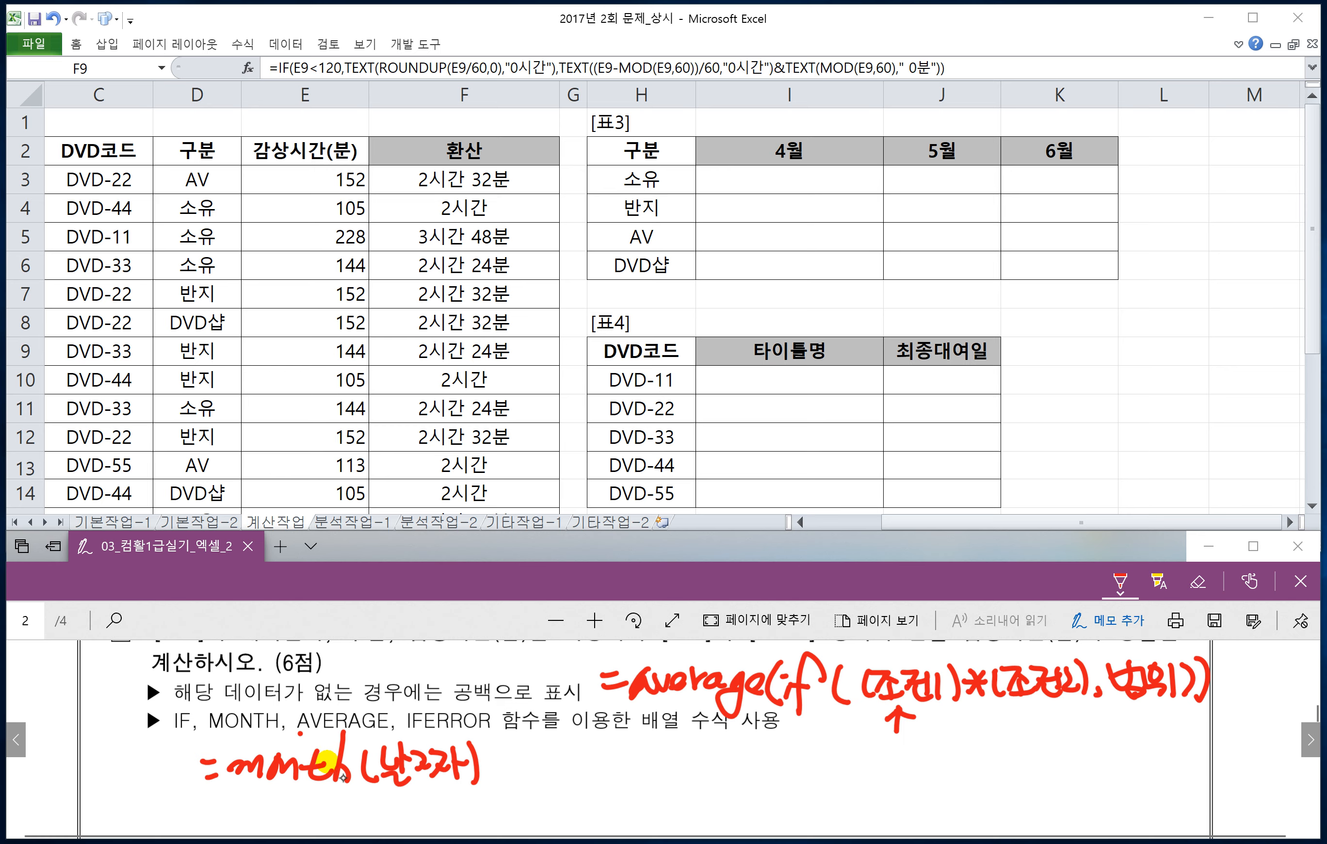
# Step: Handwrite the syntax =iferror(값, 오류값) beside the month note
pyautogui.moveTo(549, 772); pyautogui.dragTo(569, 769)
pyautogui.moveTo(552, 783); pyautogui.dragTo(586, 796)
pyautogui.moveTo(585, 761); pyautogui.dragTo(599, 756)
pyautogui.moveTo(651, 764)
pyautogui.mouseDown()
pyautogui.moveTo(640, 741)
pyautogui.moveTo(616, 799)
pyautogui.mouseUp()
pyautogui.moveTo(607, 768)
pyautogui.mouseDown()
pyautogui.moveTo(636, 761)
pyautogui.moveTo(657, 781)
pyautogui.moveTo(730, 768)
pyautogui.moveTo(744, 788)
pyautogui.moveTo(804, 768)
pyautogui.mouseUp()
pyautogui.moveTo(767, 772); pyautogui.dragTo(813, 798)
pyautogui.moveTo(845, 750)
pyautogui.mouseDown()
pyautogui.moveTo(836, 775)
pyautogui.moveTo(875, 762)
pyautogui.mouseUp()
pyautogui.moveTo(853, 774); pyautogui.dragTo(898, 775)
pyautogui.moveTo(901, 750); pyautogui.dragTo(938, 791)
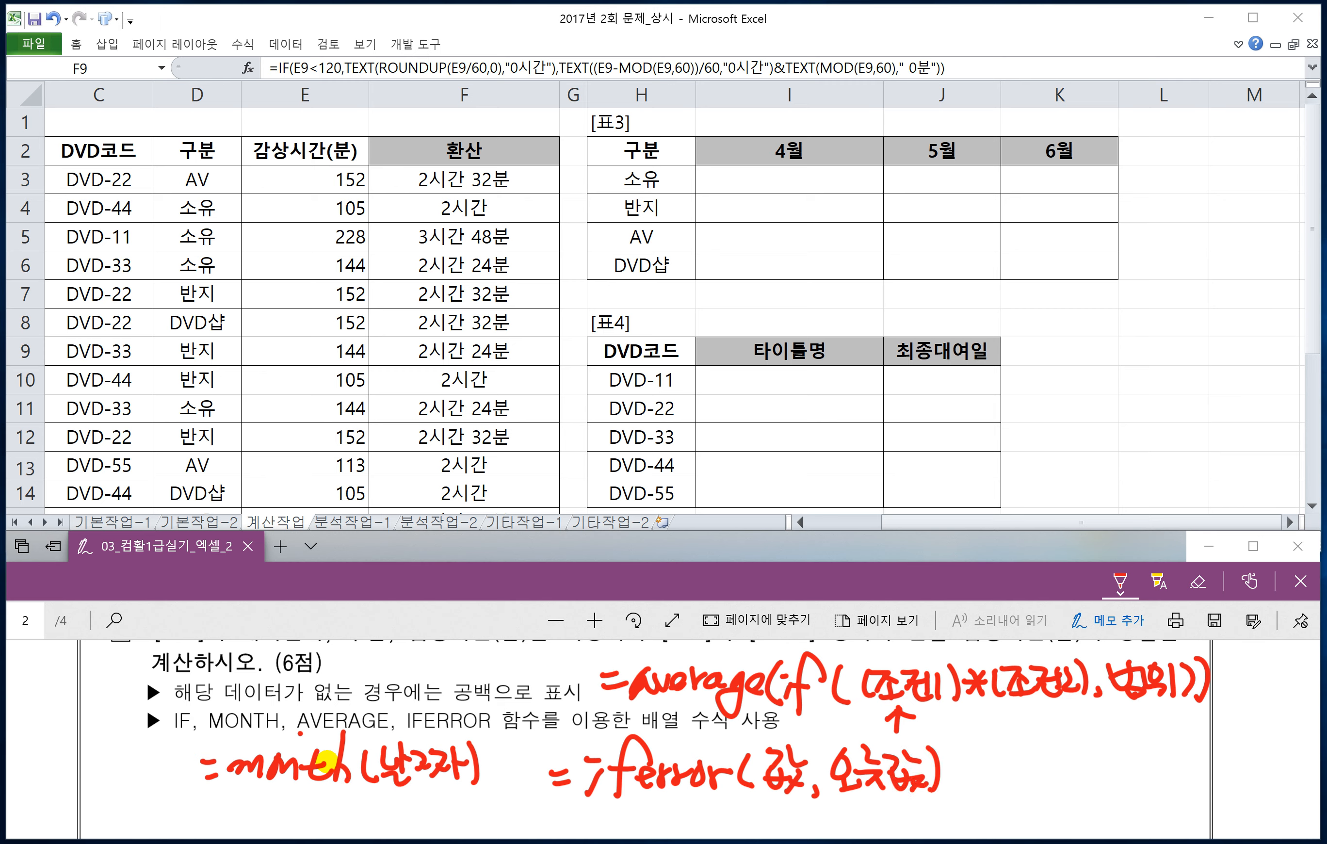
# Step: Draw result arrows from both iferror arguments and circle the 값 argument
pyautogui.scroll(-1, 796, 781)
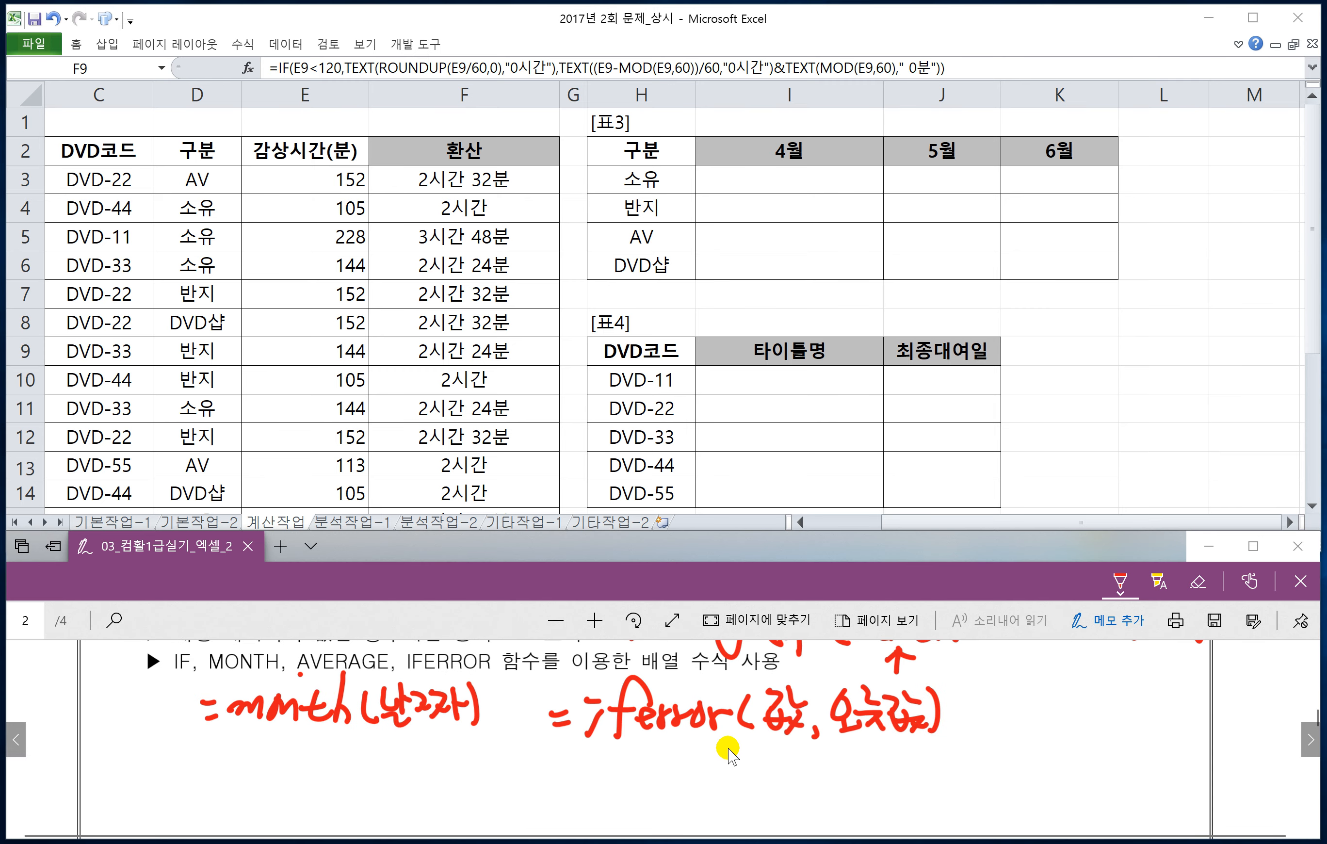
pyautogui.moveTo(769, 748); pyautogui.dragTo(801, 747)
pyautogui.moveTo(793, 746)
pyautogui.mouseDown()
pyautogui.moveTo(793, 769)
pyautogui.moveTo(983, 765)
pyautogui.moveTo(985, 707)
pyautogui.mouseUp()
pyautogui.moveTo(969, 722)
pyautogui.mouseDown()
pyautogui.moveTo(985, 705)
pyautogui.moveTo(1005, 728)
pyautogui.mouseUp()
pyautogui.moveTo(890, 736)
pyautogui.mouseDown()
pyautogui.moveTo(908, 777)
pyautogui.moveTo(1059, 773)
pyautogui.moveTo(1032, 724)
pyautogui.moveTo(1067, 727)
pyautogui.mouseUp()
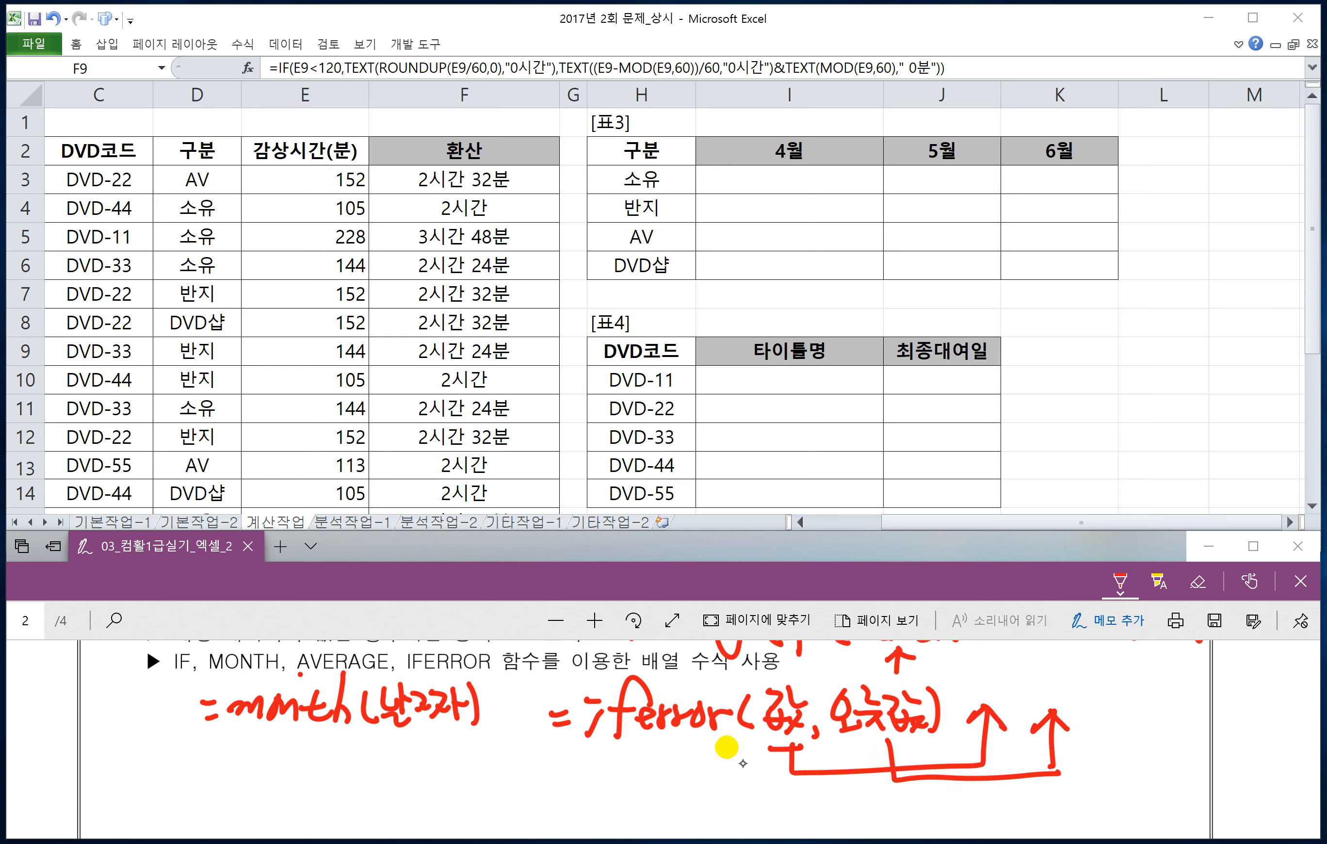
pyautogui.moveTo(791, 741)
pyautogui.mouseDown()
pyautogui.moveTo(803, 685)
pyautogui.moveTo(783, 737)
pyautogui.mouseUp()
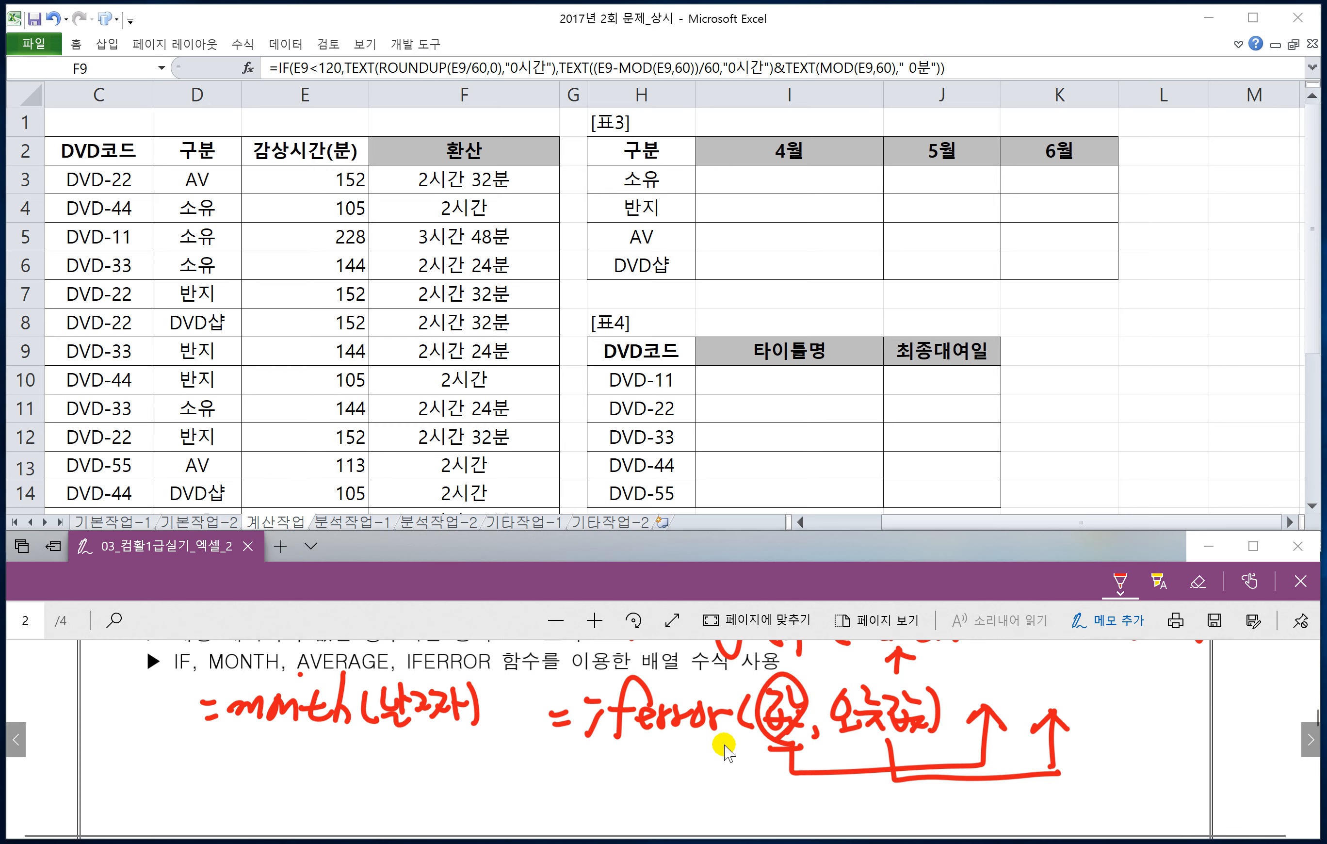
# Step: Handwrite the example ex) =iferror(3x4, 4x5) =12 below the iferror syntax and link 3x4 to 12 with an arrow
pyautogui.moveTo(533, 804); pyautogui.dragTo(536, 818)
pyautogui.moveTo(556, 787)
pyautogui.mouseDown()
pyautogui.moveTo(532, 820)
pyautogui.moveTo(555, 811)
pyautogui.mouseUp()
pyautogui.moveTo(554, 782)
pyautogui.mouseDown()
pyautogui.moveTo(557, 819)
pyautogui.moveTo(586, 803)
pyautogui.mouseUp()
pyautogui.moveTo(586, 804); pyautogui.dragTo(614, 822)
pyautogui.moveTo(653, 774)
pyautogui.mouseDown()
pyautogui.moveTo(659, 799)
pyautogui.moveTo(624, 797)
pyautogui.mouseUp()
pyautogui.moveTo(658, 768)
pyautogui.mouseDown()
pyautogui.moveTo(632, 833)
pyautogui.moveTo(694, 794)
pyautogui.moveTo(737, 802)
pyautogui.mouseUp()
pyautogui.moveTo(753, 783)
pyautogui.mouseDown()
pyautogui.moveTo(747, 821)
pyautogui.moveTo(797, 821)
pyautogui.mouseUp()
pyautogui.moveTo(797, 790)
pyautogui.mouseDown()
pyautogui.moveTo(772, 822)
pyautogui.moveTo(825, 809)
pyautogui.mouseUp()
pyautogui.moveTo(818, 784)
pyautogui.mouseDown()
pyautogui.moveTo(819, 825)
pyautogui.moveTo(873, 811)
pyautogui.mouseUp()
pyautogui.moveTo(865, 796)
pyautogui.mouseDown()
pyautogui.moveTo(861, 825)
pyautogui.moveTo(892, 822)
pyautogui.mouseUp()
pyautogui.moveTo(891, 795)
pyautogui.mouseDown()
pyautogui.moveTo(875, 824)
pyautogui.moveTo(892, 829)
pyautogui.mouseUp()
pyautogui.moveTo(887, 805)
pyautogui.mouseDown()
pyautogui.moveTo(917, 807)
pyautogui.moveTo(920, 830)
pyautogui.moveTo(967, 802)
pyautogui.mouseUp()
pyautogui.moveTo(947, 816)
pyautogui.mouseDown()
pyautogui.moveTo(971, 814)
pyautogui.moveTo(970, 828)
pyautogui.moveTo(1011, 819)
pyautogui.mouseUp()
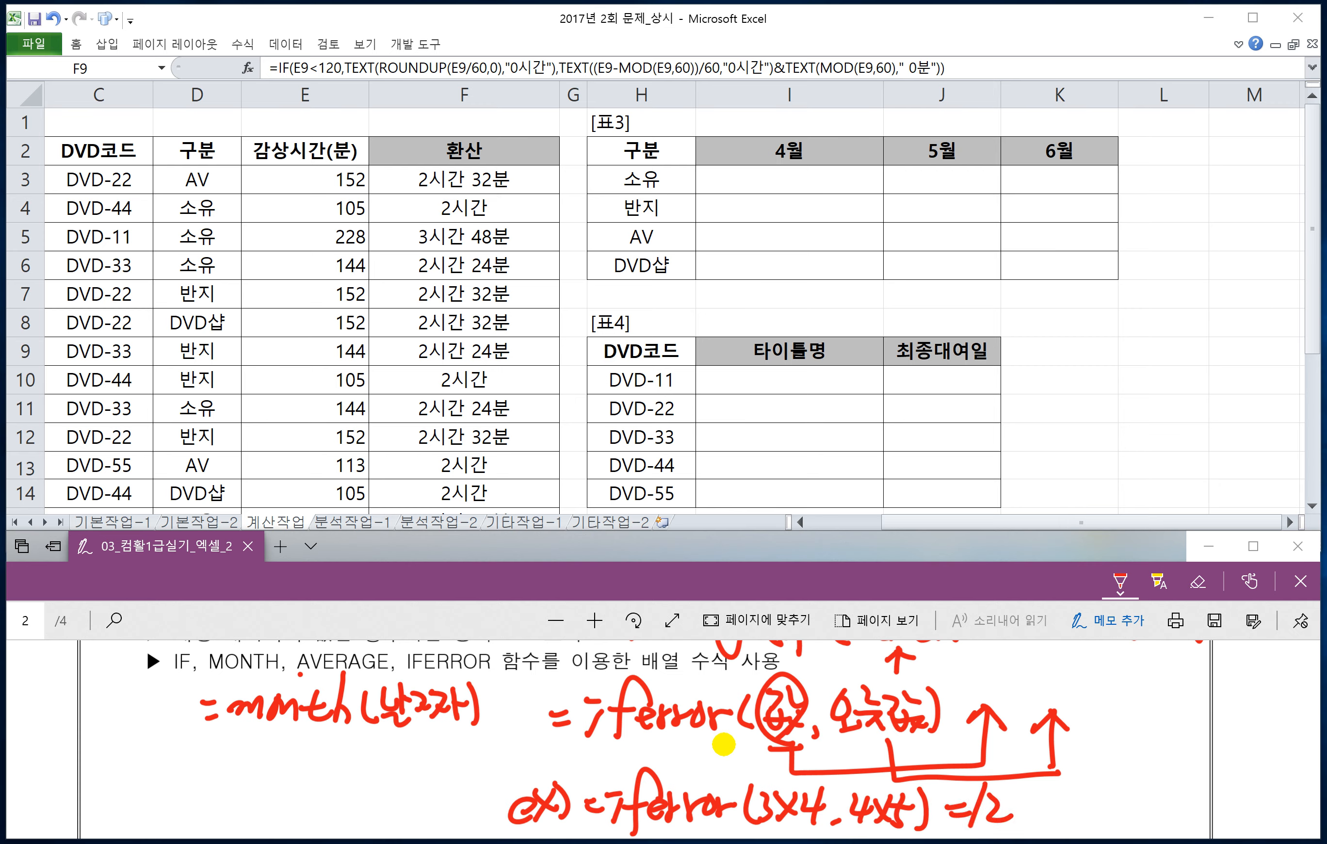
pyautogui.scroll(-1, 808, 761)
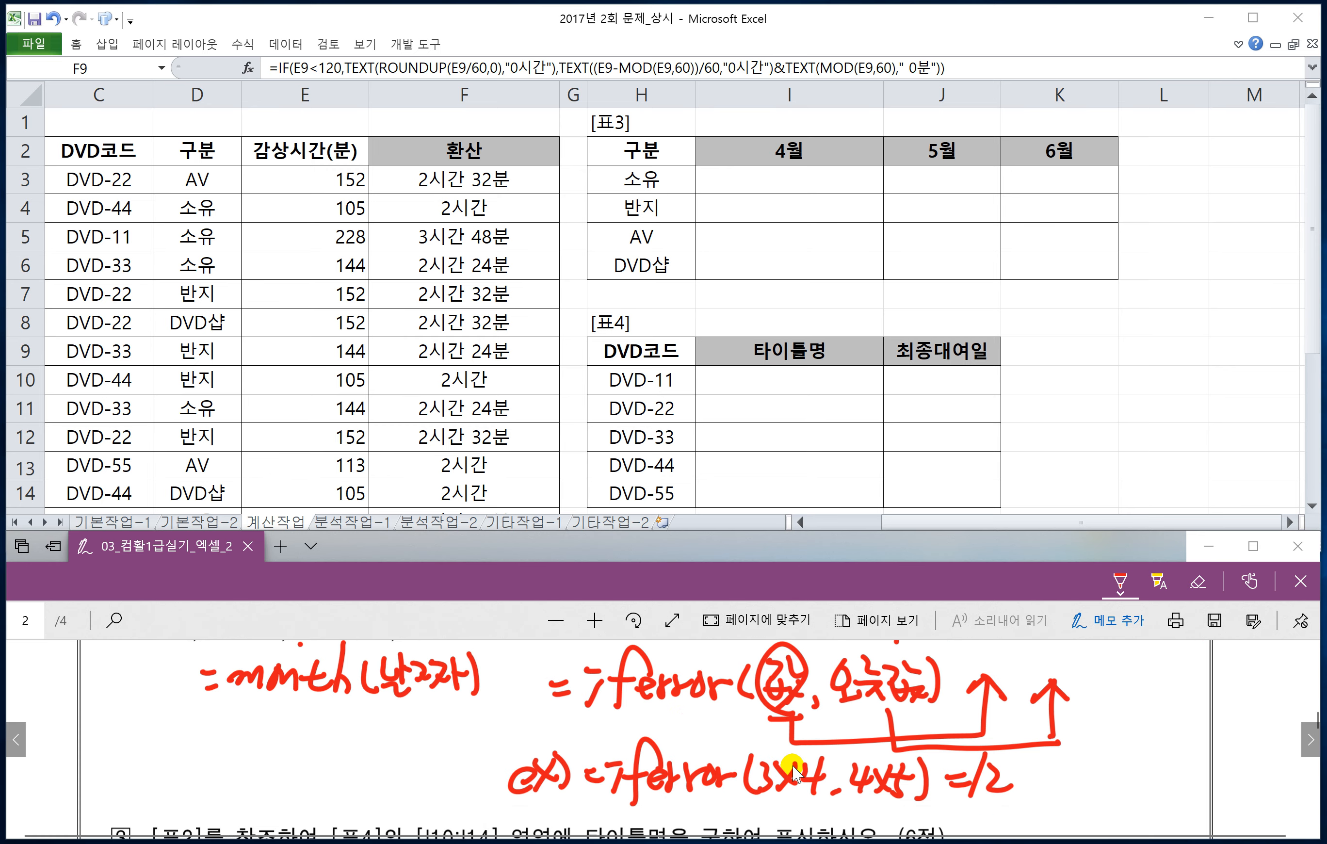
pyautogui.moveTo(790, 795)
pyautogui.mouseDown()
pyautogui.moveTo(948, 818)
pyautogui.moveTo(995, 798)
pyautogui.mouseUp()
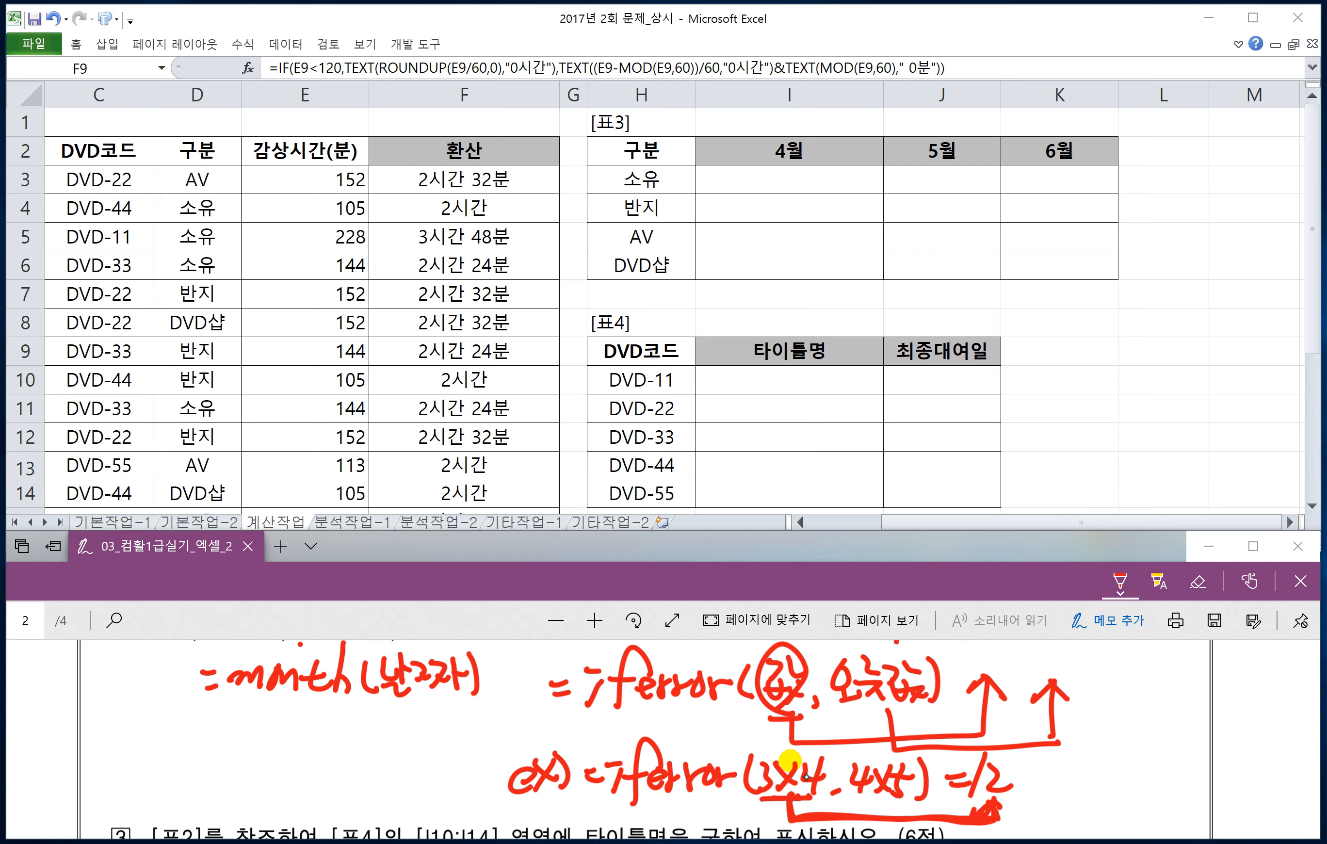
# Step: Handwrite a second example =iferror(3/0, 4x5) =20 beside the first and underline both of its arguments
pyautogui.moveTo(1028, 772); pyautogui.dragTo(1039, 770)
pyautogui.moveTo(1028, 780); pyautogui.dragTo(1048, 789)
pyautogui.moveTo(1041, 765); pyautogui.dragTo(1054, 766)
pyautogui.moveTo(1091, 766); pyautogui.dragTo(1061, 806)
pyautogui.moveTo(1054, 775)
pyautogui.mouseDown()
pyautogui.moveTo(1088, 789)
pyautogui.moveTo(1149, 783)
pyautogui.moveTo(1136, 790)
pyautogui.mouseUp()
pyautogui.moveTo(1162, 739)
pyautogui.mouseDown()
pyautogui.moveTo(1150, 802)
pyautogui.moveTo(1170, 787)
pyautogui.mouseUp()
pyautogui.moveTo(1194, 736); pyautogui.dragTo(1185, 783)
pyautogui.moveTo(1200, 753)
pyautogui.mouseDown()
pyautogui.moveTo(1218, 786)
pyautogui.moveTo(1252, 777)
pyautogui.moveTo(1290, 805)
pyautogui.mouseUp()
pyautogui.moveTo(1158, 793); pyautogui.dragTo(1195, 798)
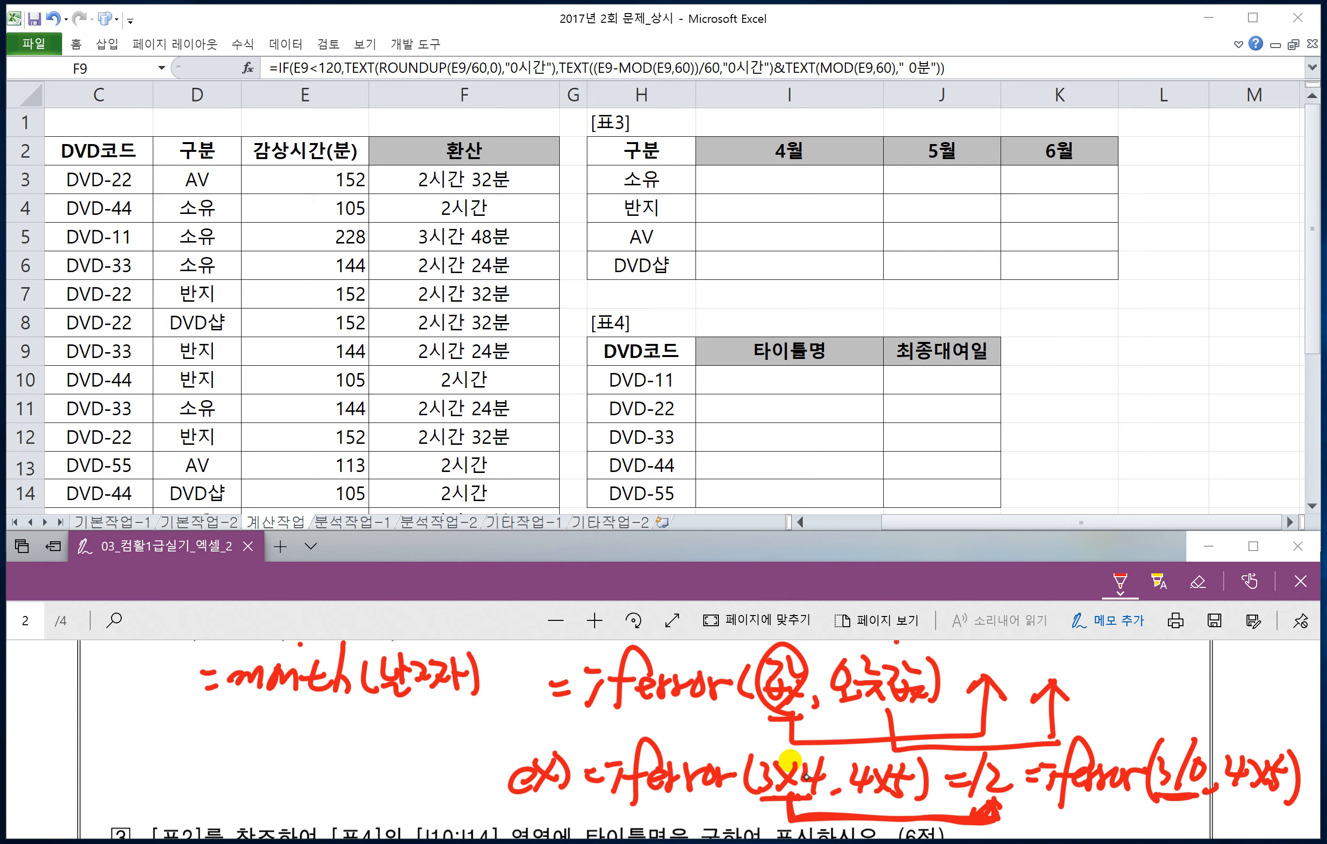
pyautogui.moveTo(1228, 795); pyautogui.dragTo(1276, 800)
pyautogui.moveTo(1090, 807); pyautogui.dragTo(1110, 806)
pyautogui.moveTo(1088, 820)
pyautogui.mouseDown()
pyautogui.moveTo(1141, 821)
pyautogui.moveTo(1149, 806)
pyautogui.mouseUp()
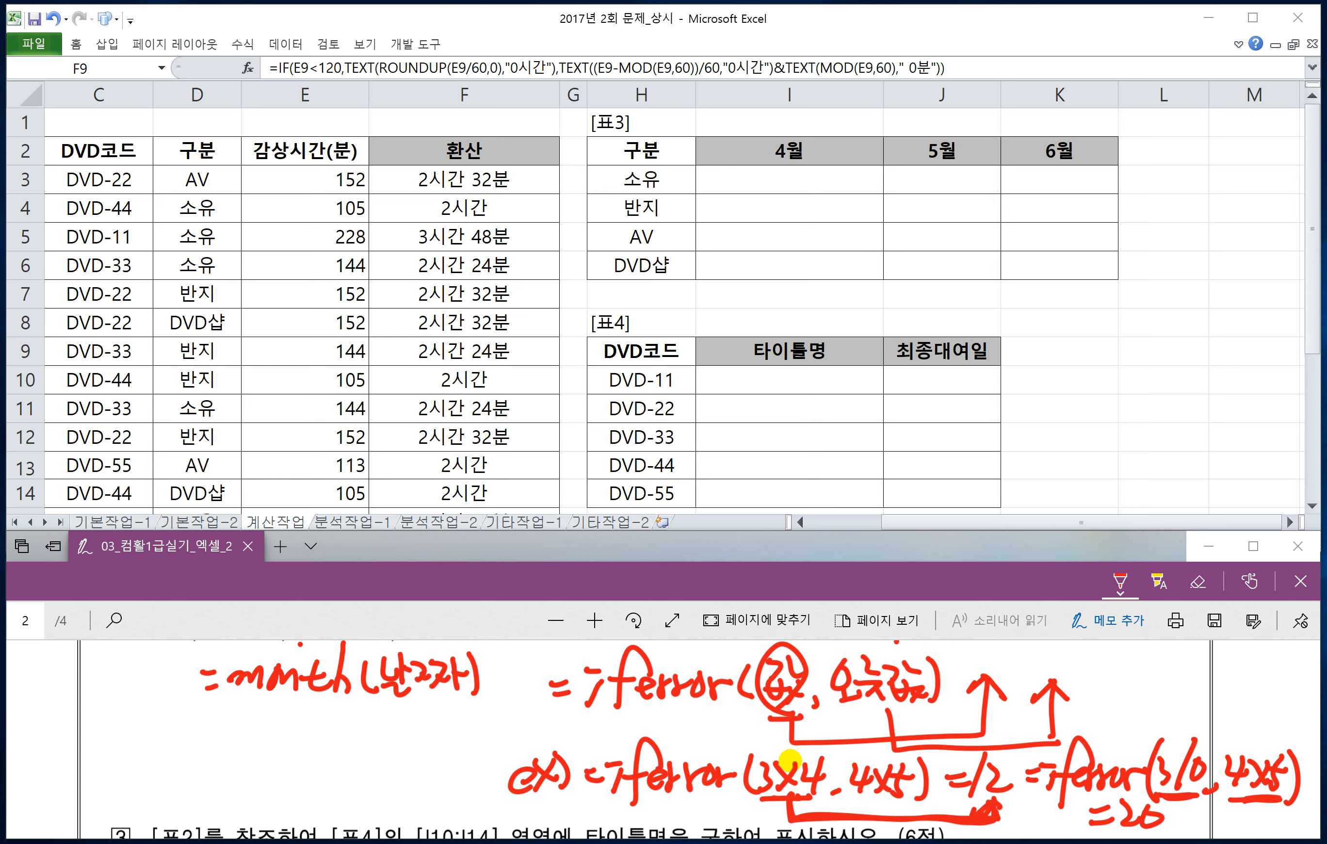
# Step: Circle 공백 in the question 2 condition and label it 오류값 with an arrow
pyautogui.scroll(3, 689, 772)
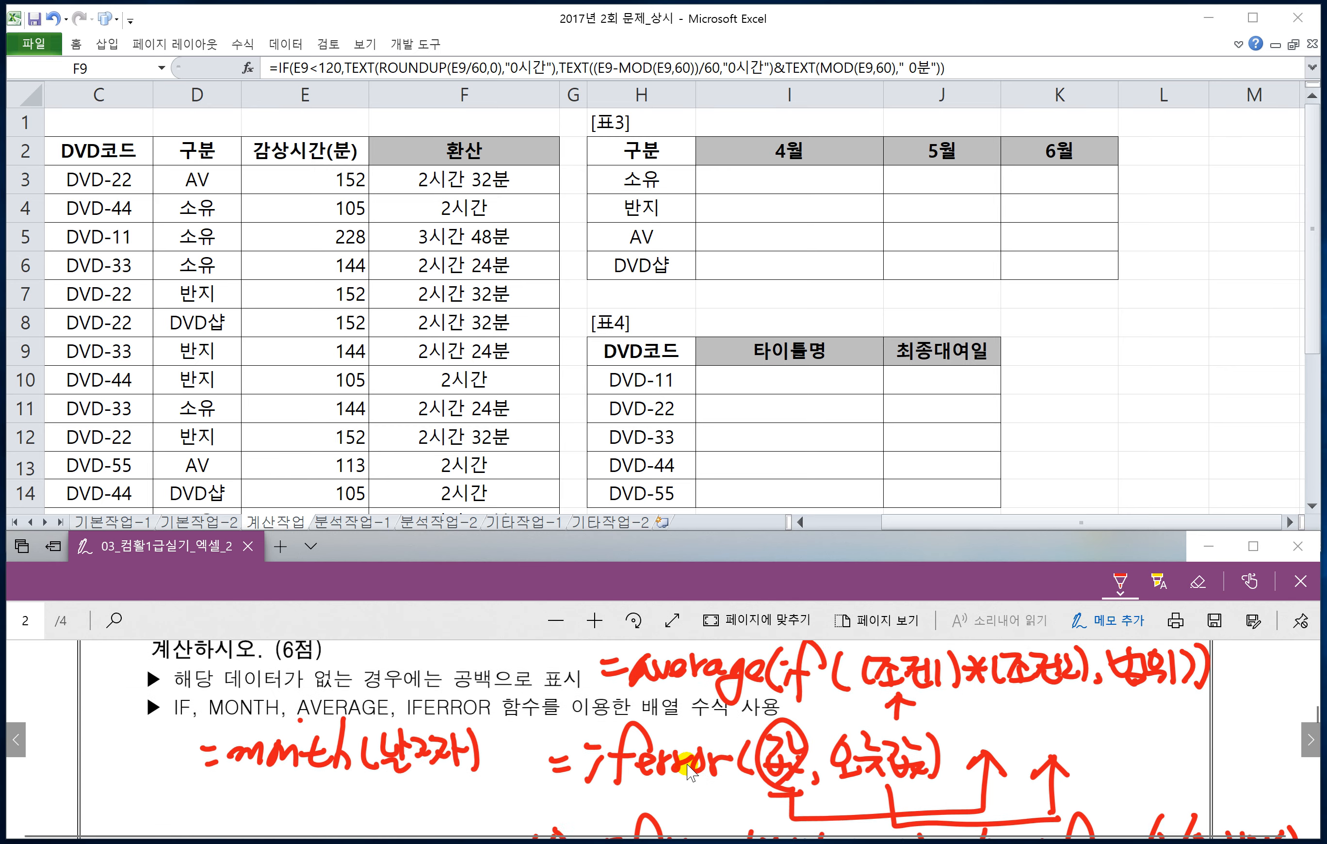
pyautogui.scroll(1, 689, 771)
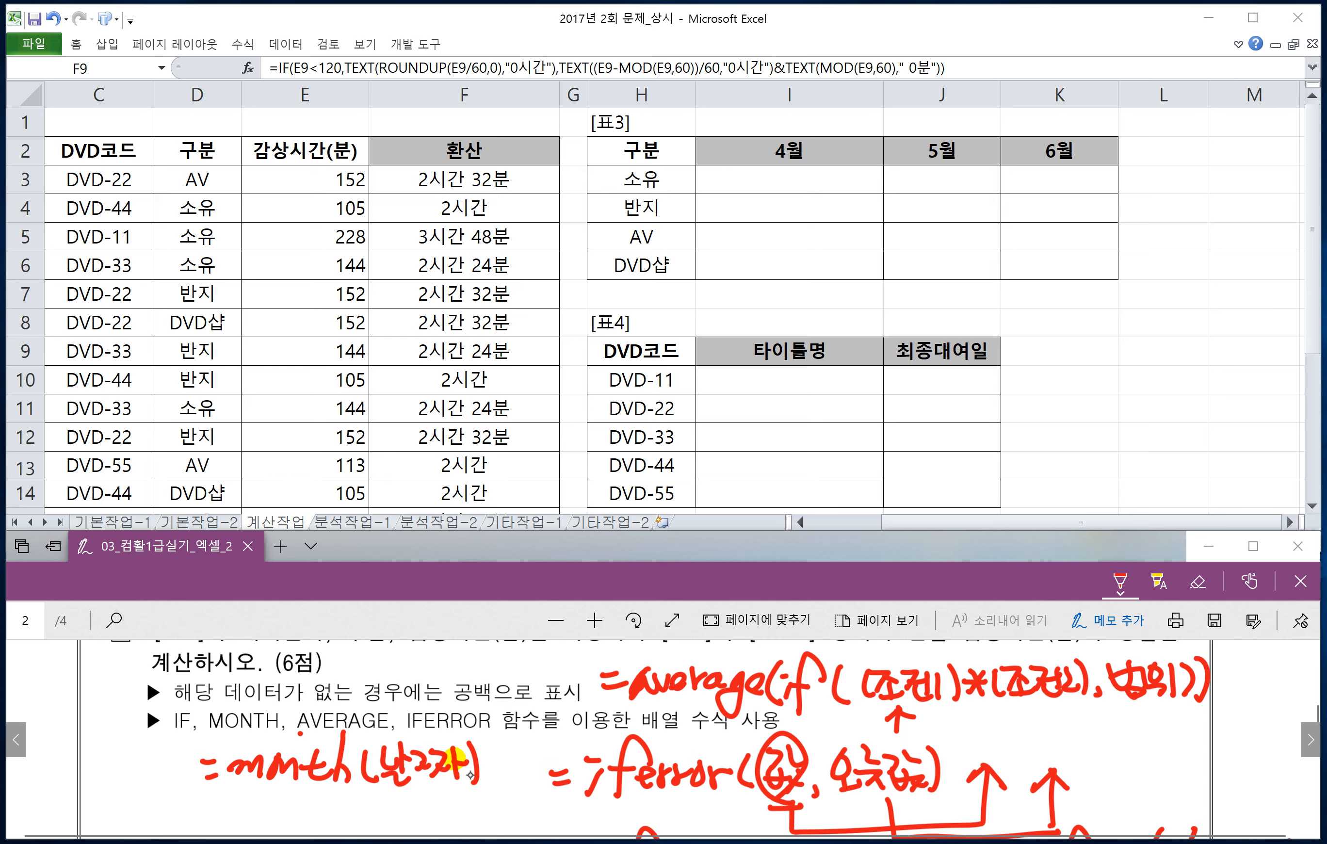
pyautogui.moveTo(465, 665)
pyautogui.mouseDown()
pyautogui.moveTo(524, 671)
pyautogui.moveTo(541, 654)
pyautogui.moveTo(551, 671)
pyautogui.mouseUp()
pyautogui.moveTo(568, 646); pyautogui.dragTo(559, 683)
pyautogui.moveTo(569, 665)
pyautogui.mouseDown()
pyautogui.moveTo(560, 687)
pyautogui.moveTo(583, 688)
pyautogui.mouseUp()
pyautogui.click(592, 694)
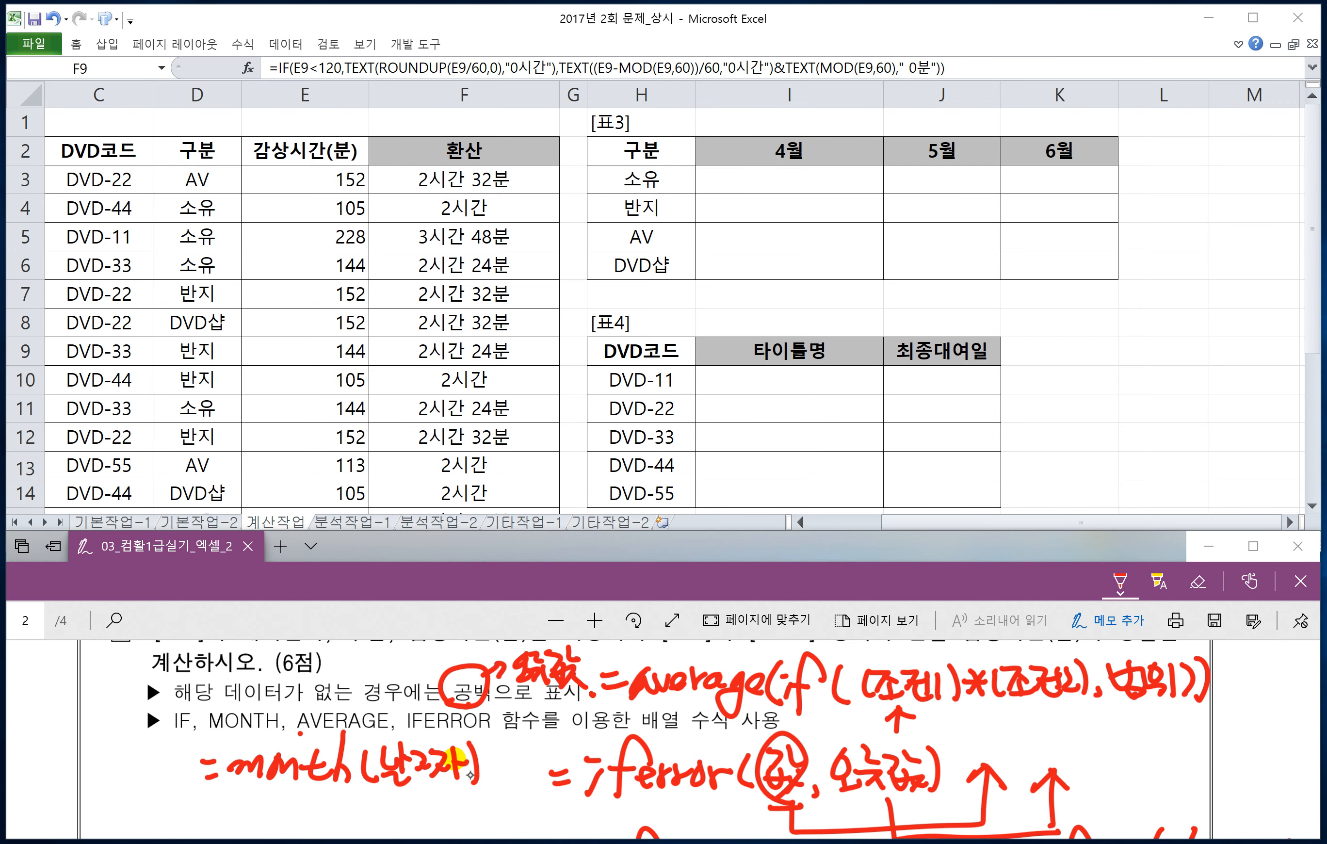
# Step: Box 해당 데이터 in the question 2 condition and handwrite average, if beneath it with an arrow
pyautogui.moveTo(174, 688)
pyautogui.mouseDown()
pyautogui.moveTo(198, 705)
pyautogui.moveTo(292, 705)
pyautogui.moveTo(203, 668)
pyautogui.moveTo(170, 681)
pyautogui.moveTo(163, 748)
pyautogui.mouseUp()
pyautogui.moveTo(167, 720)
pyautogui.mouseDown()
pyautogui.moveTo(163, 748)
pyautogui.moveTo(192, 739)
pyautogui.mouseUp()
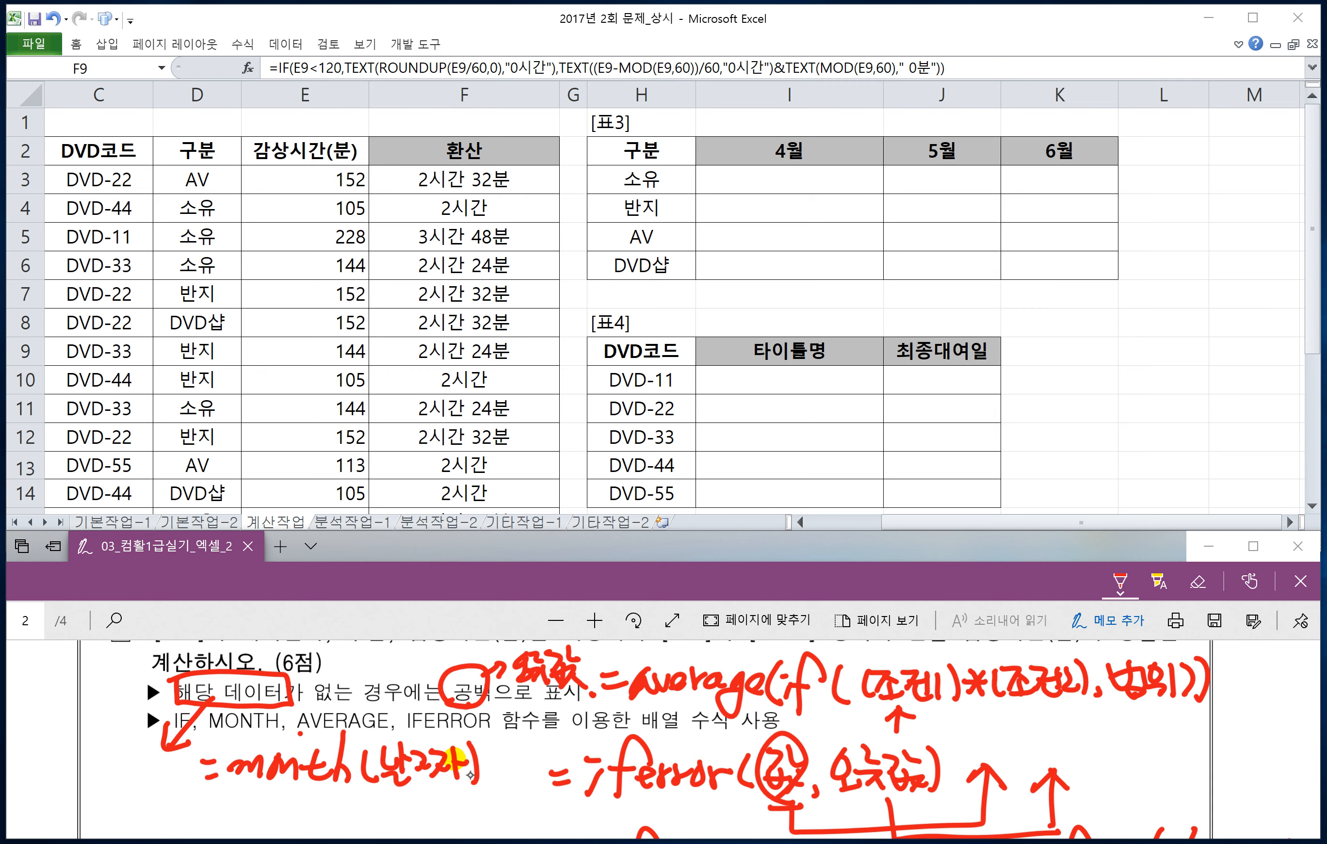
pyautogui.moveTo(53, 765)
pyautogui.mouseDown()
pyautogui.moveTo(35, 795)
pyautogui.moveTo(68, 758)
pyautogui.mouseUp()
pyautogui.moveTo(71, 774)
pyautogui.mouseDown()
pyautogui.moveTo(116, 750)
pyautogui.moveTo(134, 796)
pyautogui.moveTo(156, 757)
pyautogui.moveTo(189, 780)
pyautogui.mouseUp()
pyautogui.click(160, 772)
pyautogui.moveTo(195, 749); pyautogui.dragTo(210, 742)
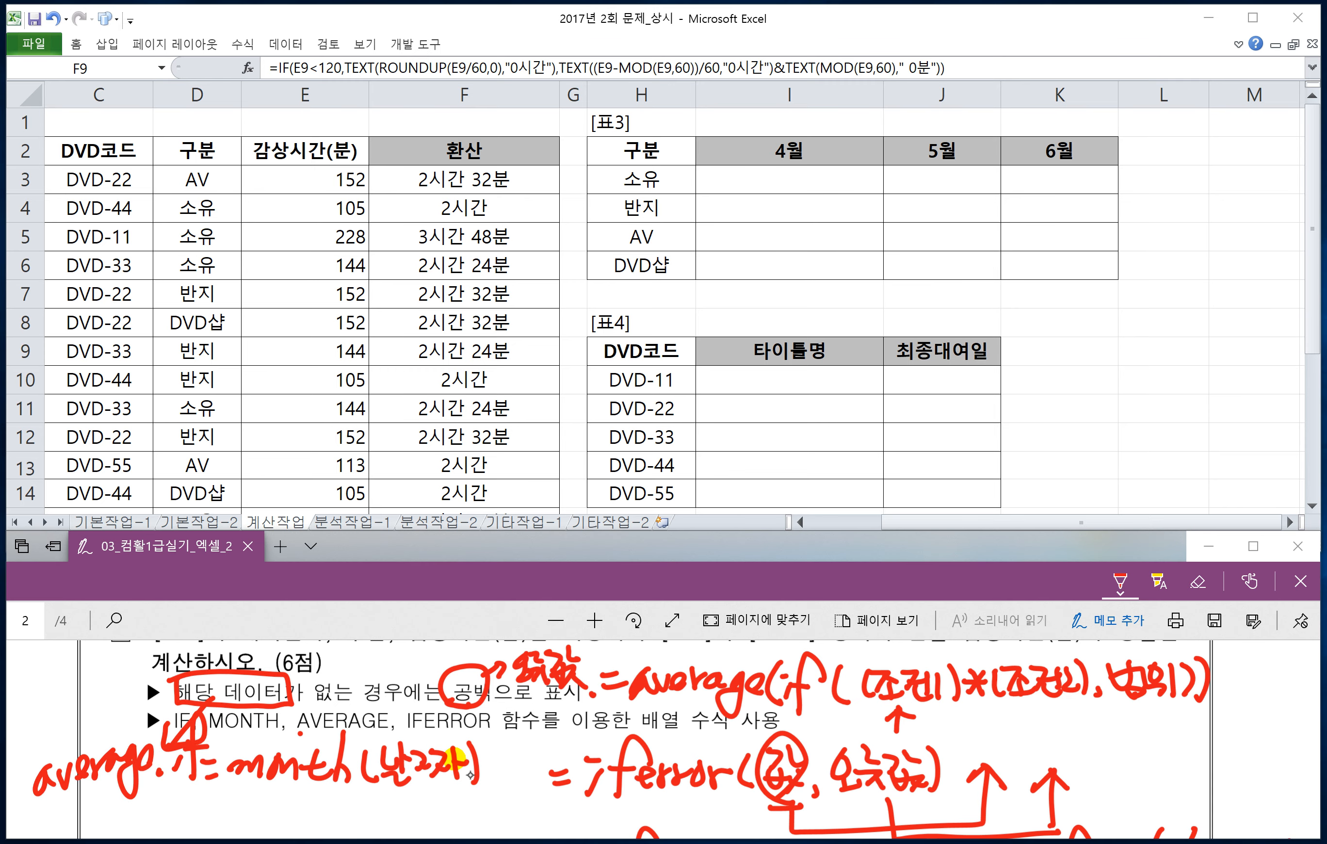
# Step: Box the handwritten average(if(...)) formula, underline iferror, and draw arrows linking the formula to 해당 데이터 and 값, and 오류값 to 공백
pyautogui.moveTo(582, 706)
pyautogui.mouseDown()
pyautogui.moveTo(1011, 706)
pyautogui.moveTo(1221, 669)
pyautogui.moveTo(978, 641)
pyautogui.mouseUp()
pyautogui.moveTo(841, 641)
pyautogui.mouseDown()
pyautogui.moveTo(597, 690)
pyautogui.moveTo(597, 705)
pyautogui.moveTo(568, 652)
pyautogui.moveTo(245, 649)
pyautogui.moveTo(221, 661)
pyautogui.mouseUp()
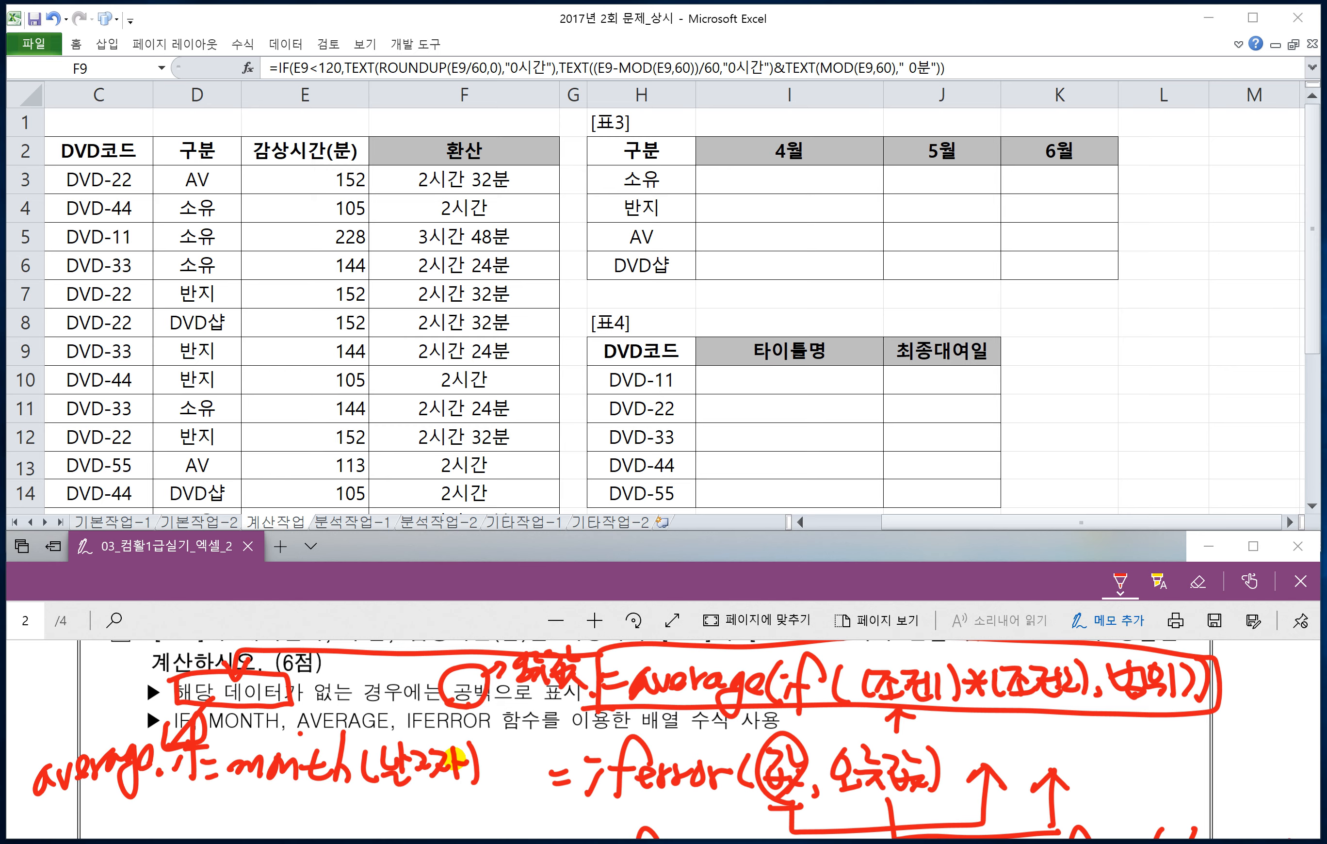
pyautogui.moveTo(853, 755)
pyautogui.mouseDown()
pyautogui.moveTo(716, 727)
pyautogui.moveTo(485, 738)
pyautogui.moveTo(475, 706)
pyautogui.moveTo(491, 716)
pyautogui.mouseUp()
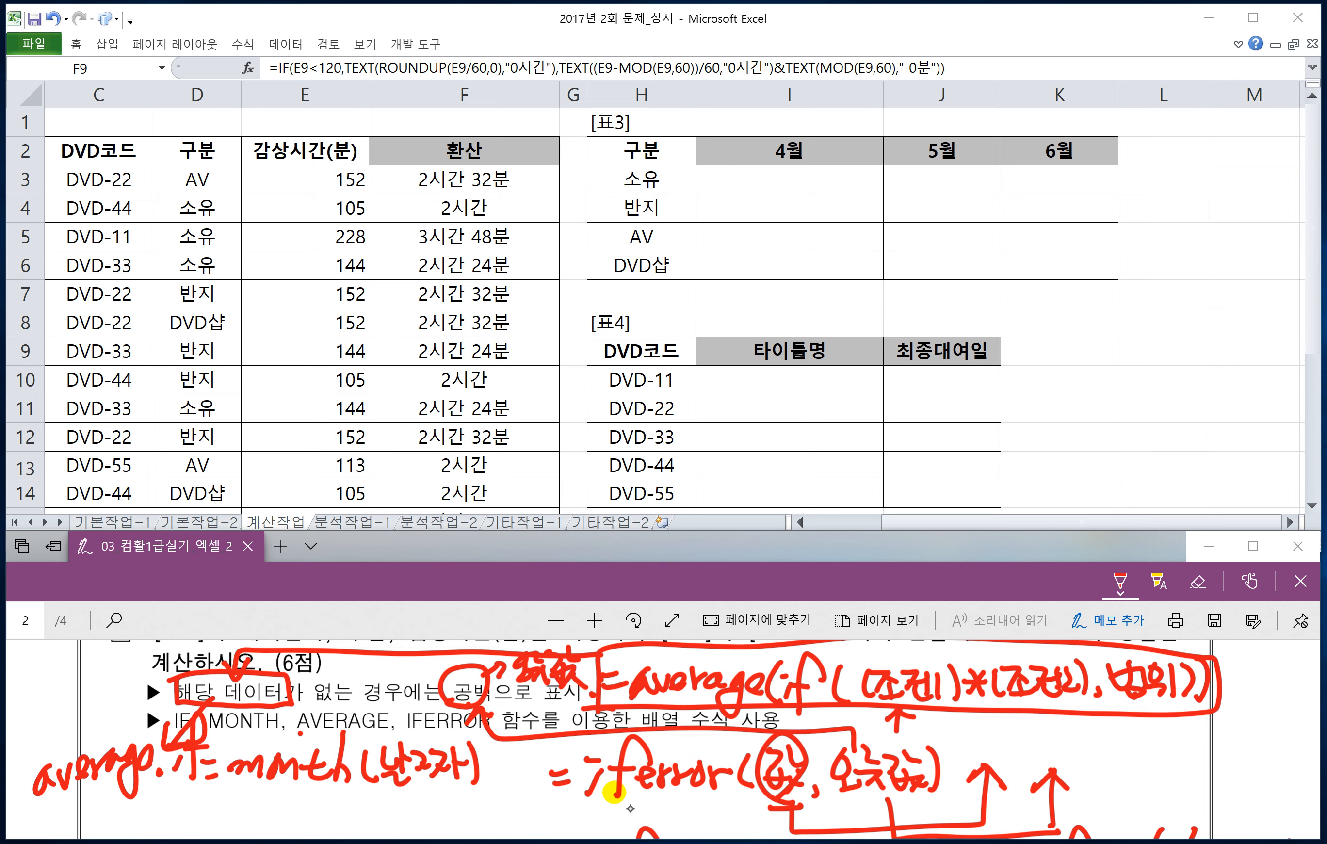
pyautogui.moveTo(592, 798); pyautogui.dragTo(739, 796)
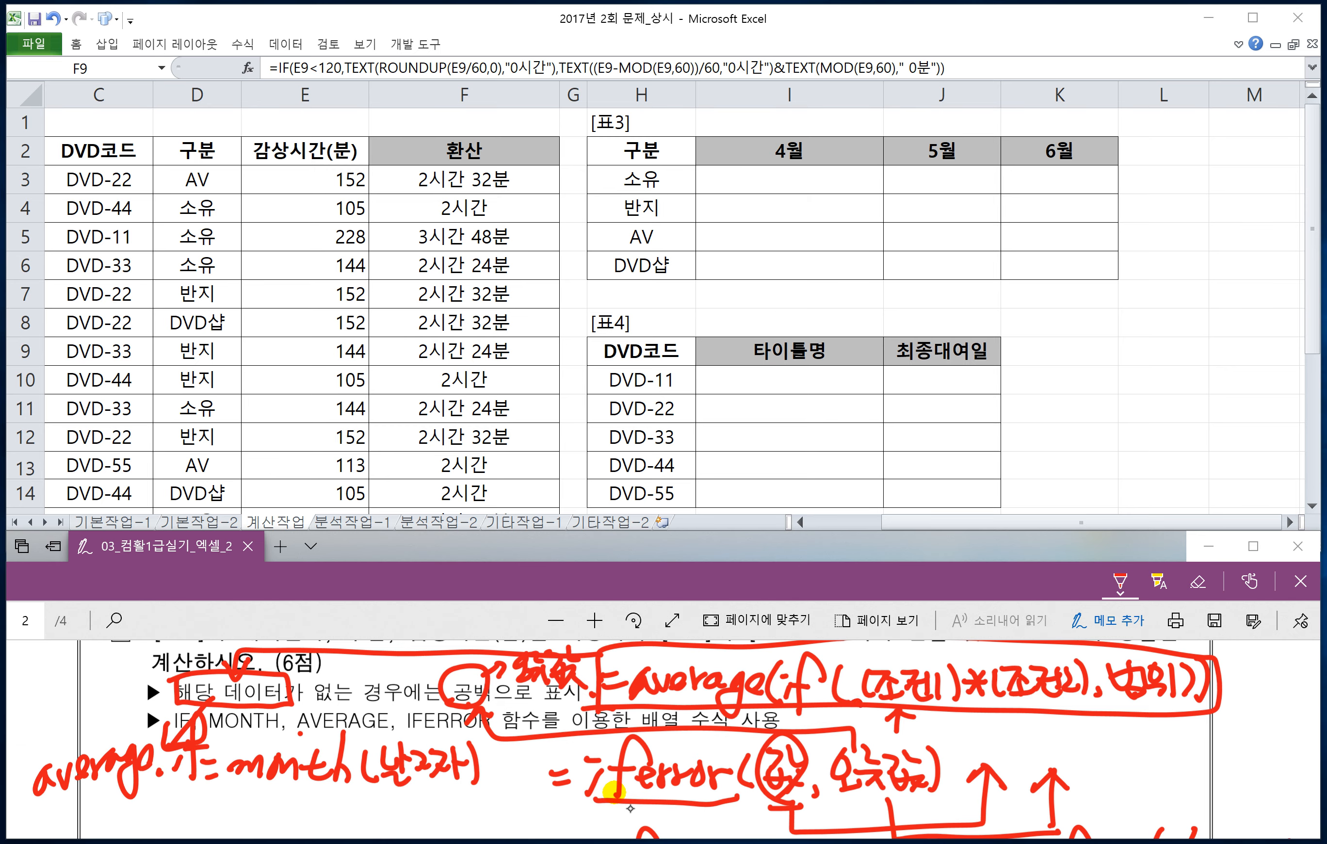
pyautogui.moveTo(850, 705); pyautogui.dragTo(804, 754)
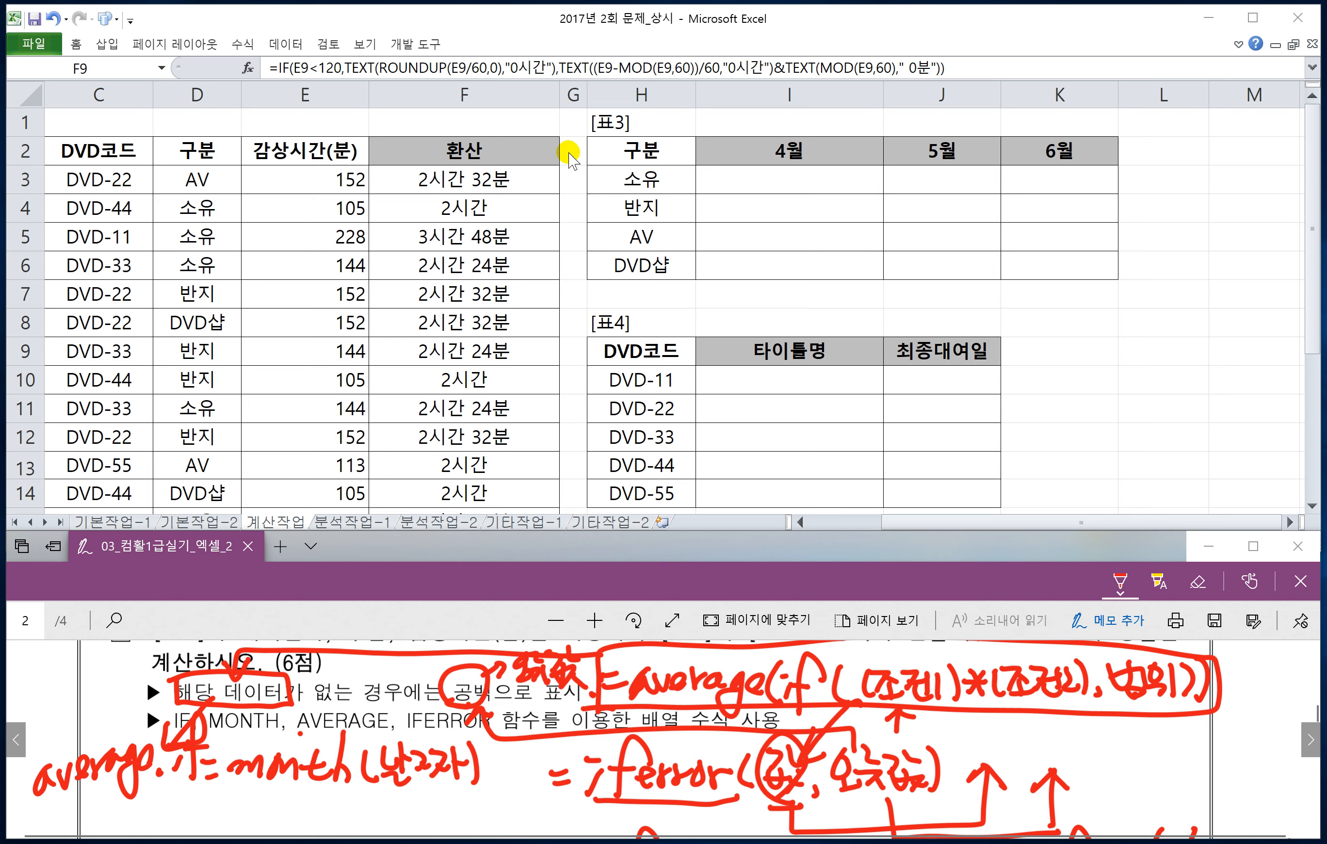
# Step: Begin the monthly average formula in I3 with =AVERAGE(IF((
pyautogui.click(725, 179)
pyautogui.write('=')
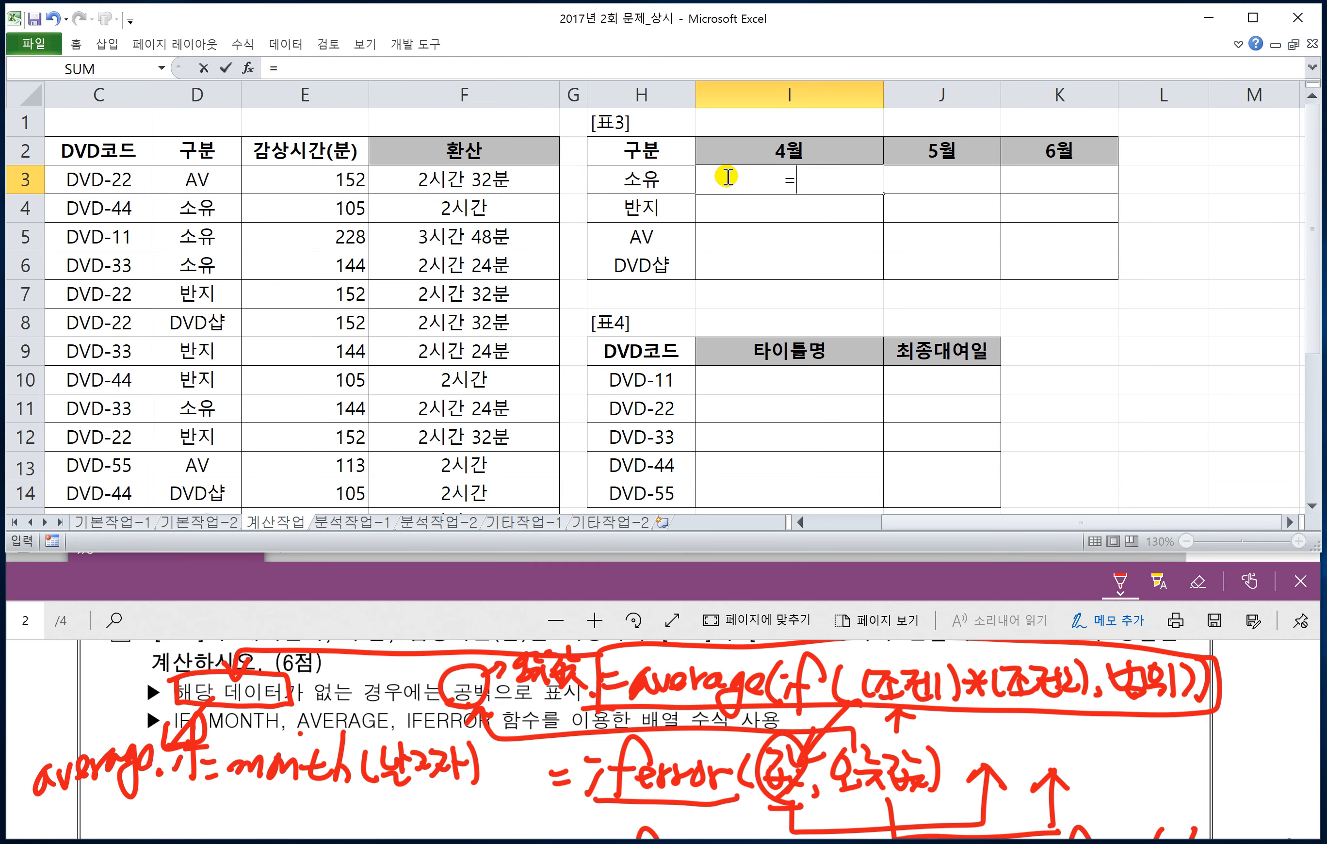
pyautogui.write('ㅁ')
pyautogui.press('BackSpace')
pyautogui.write('AVE')
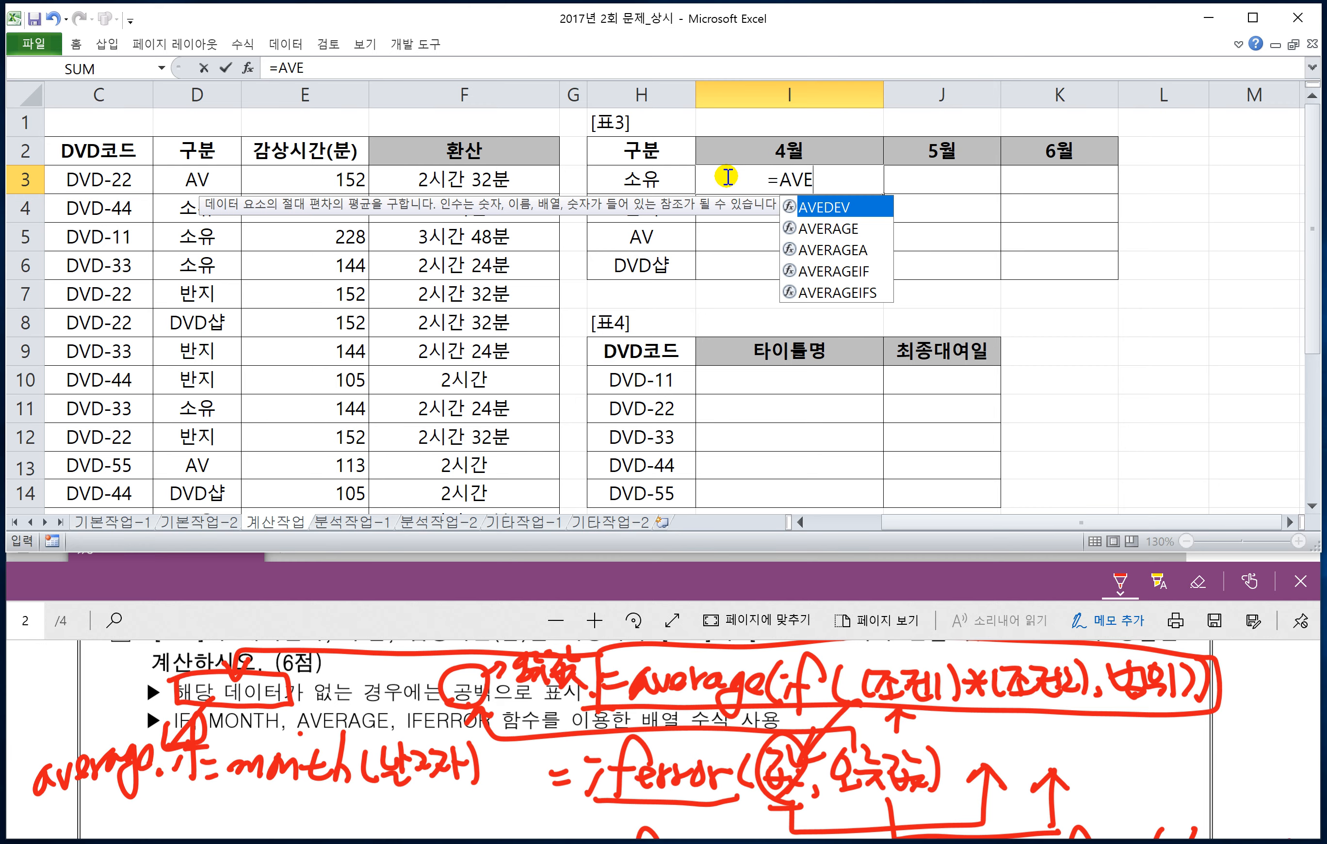
pyautogui.write('RAGE(IF')
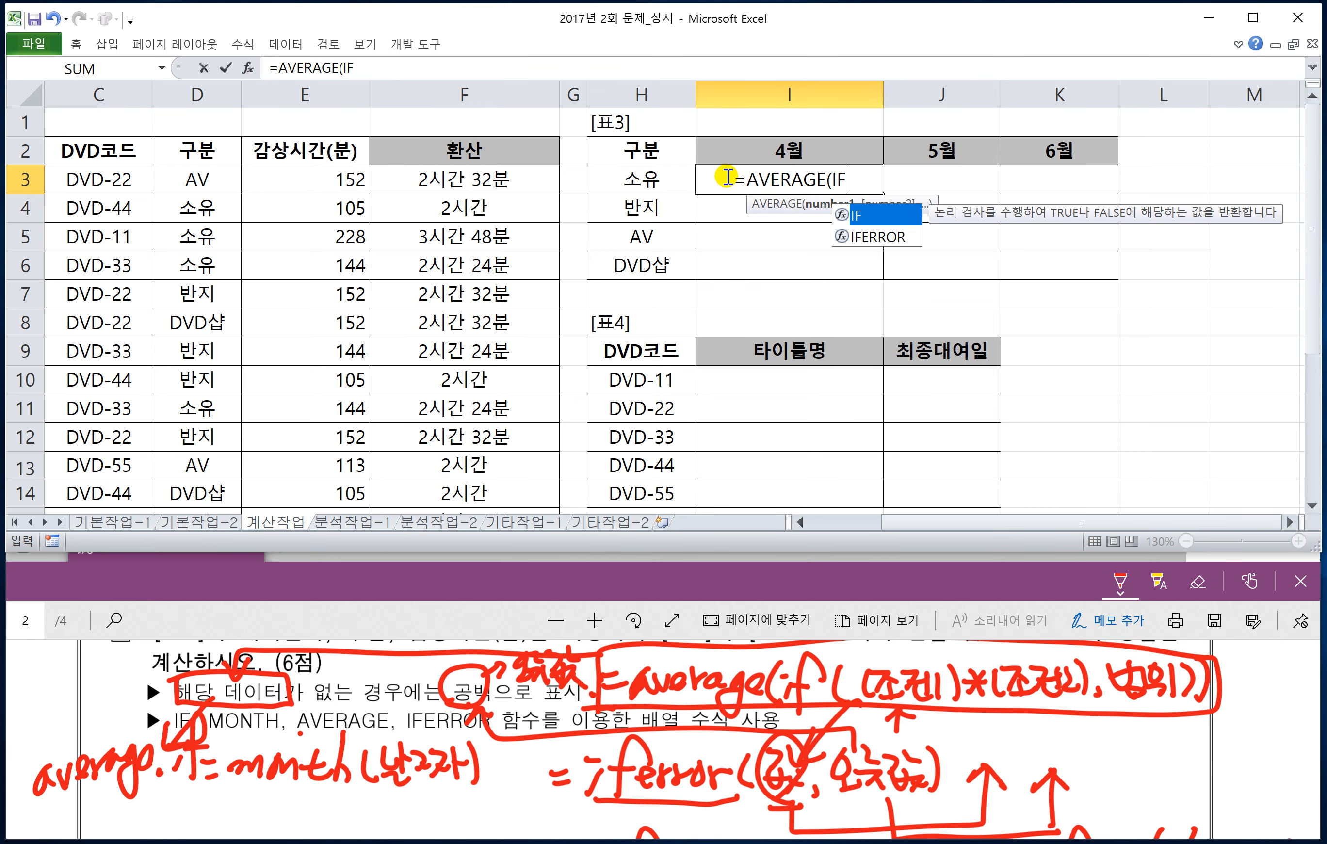
pyautogui.write('(')
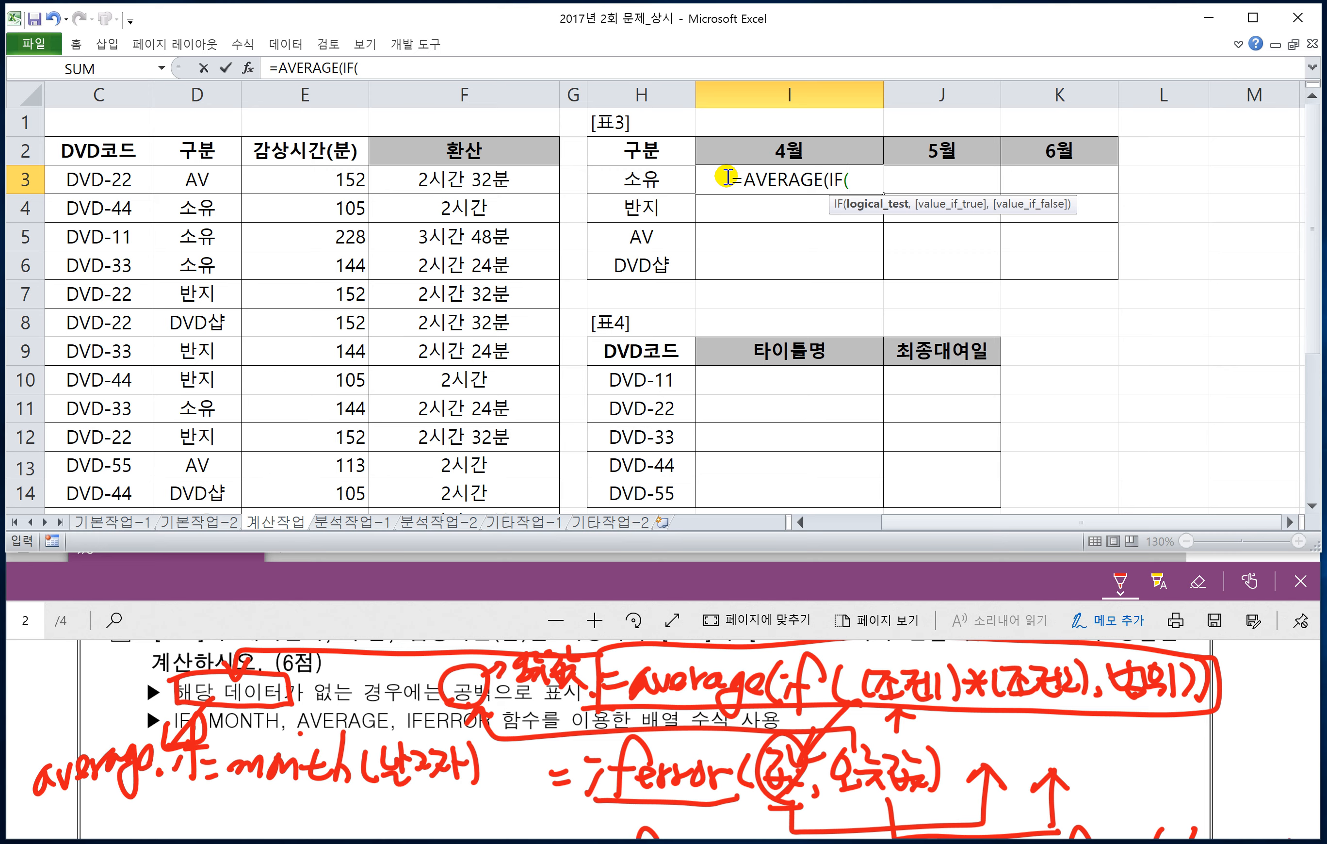
pyautogui.write('(')
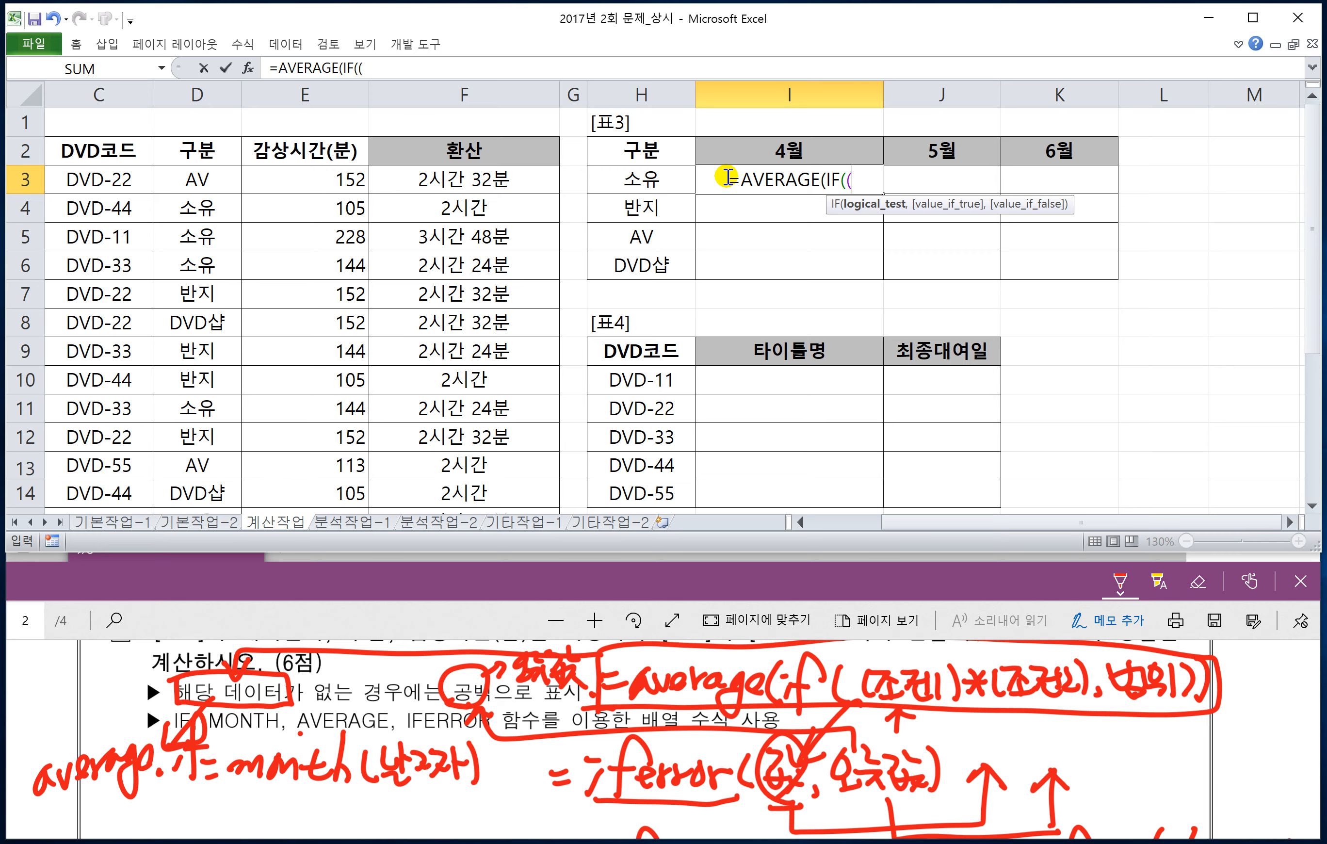
pyautogui.write('MONT')
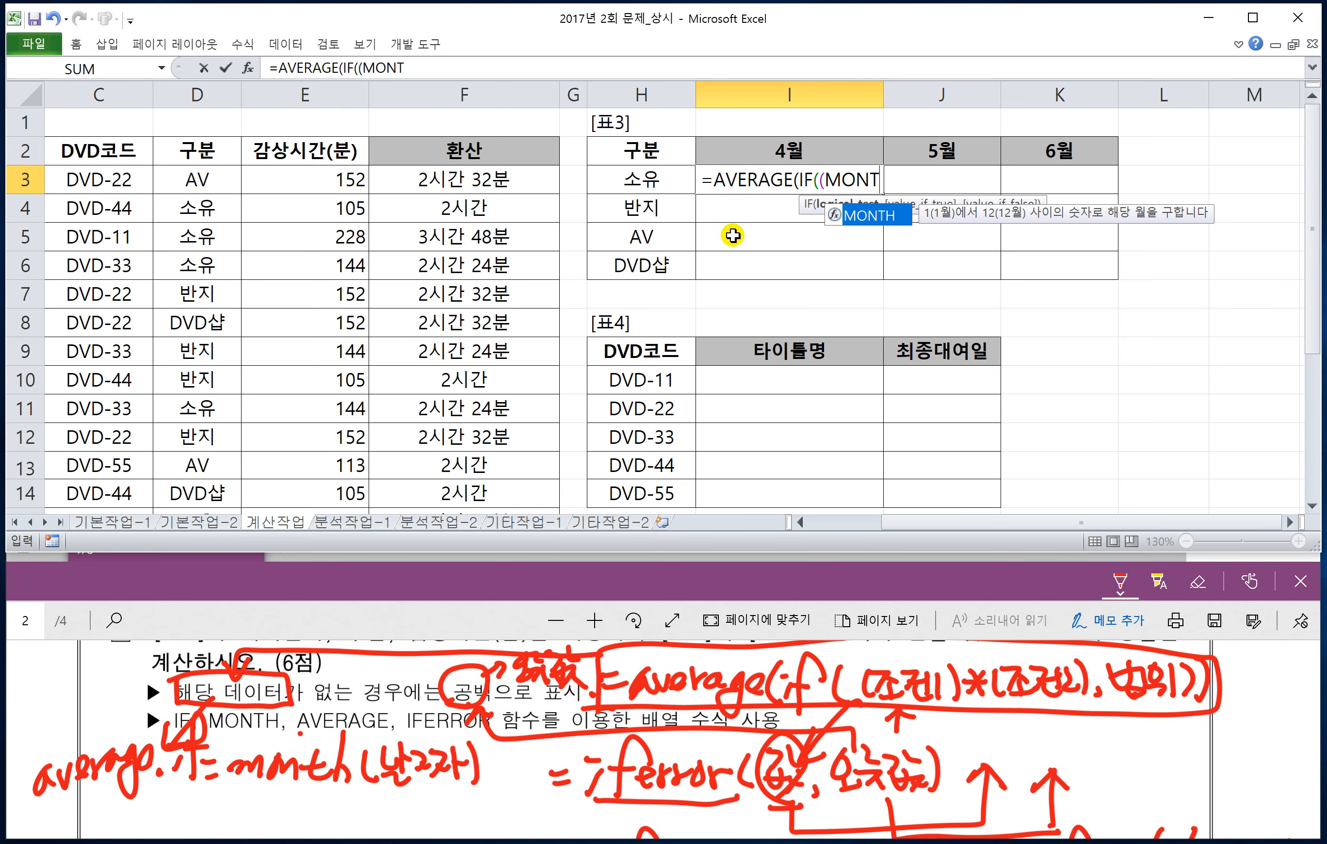
pyautogui.write('H(')
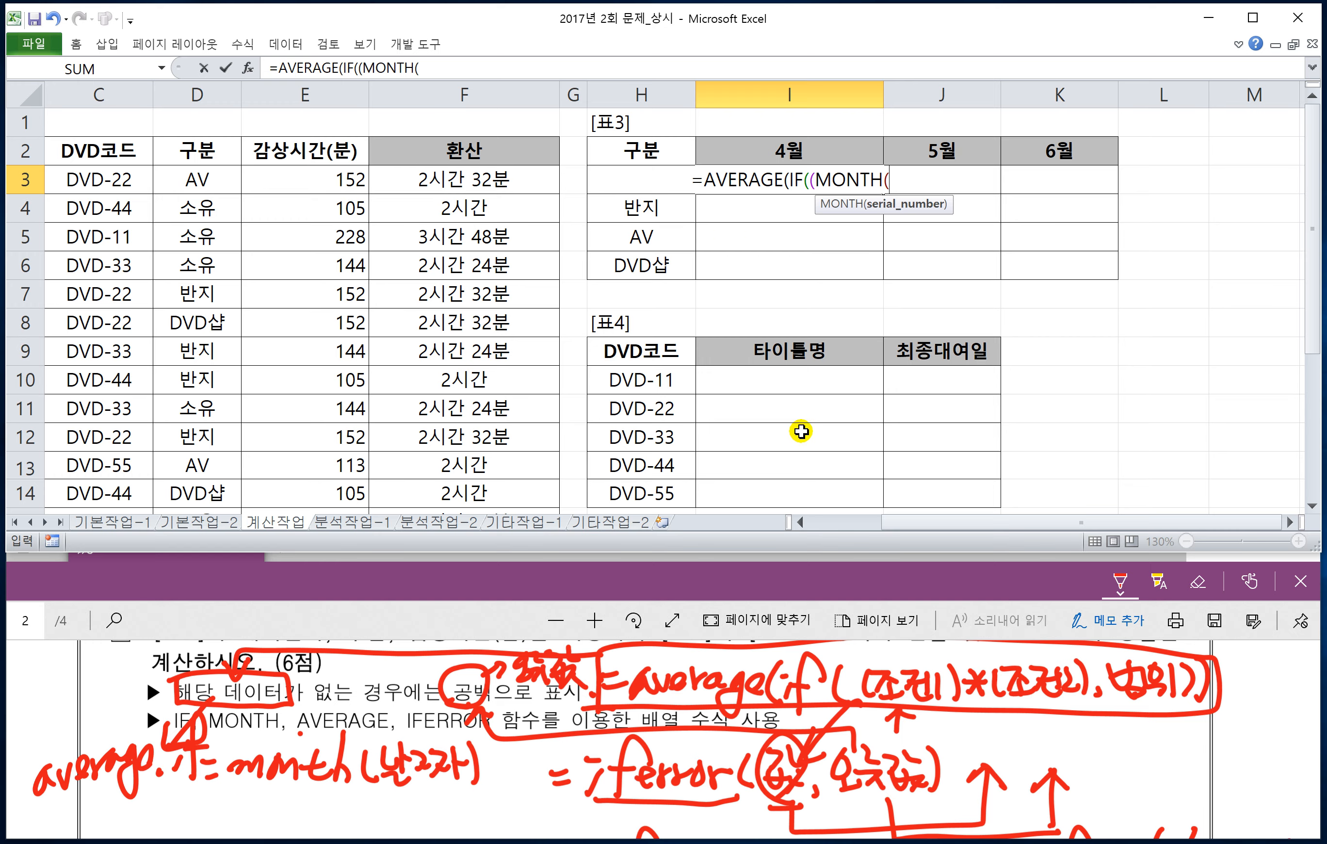
# Step: Add the month condition MONTH($A$3:$A$17)=I$2 to the I3 formula, fixing only the row of I2, and close its parenthesis
pyautogui.moveTo(928, 524); pyautogui.dragTo(853, 527)
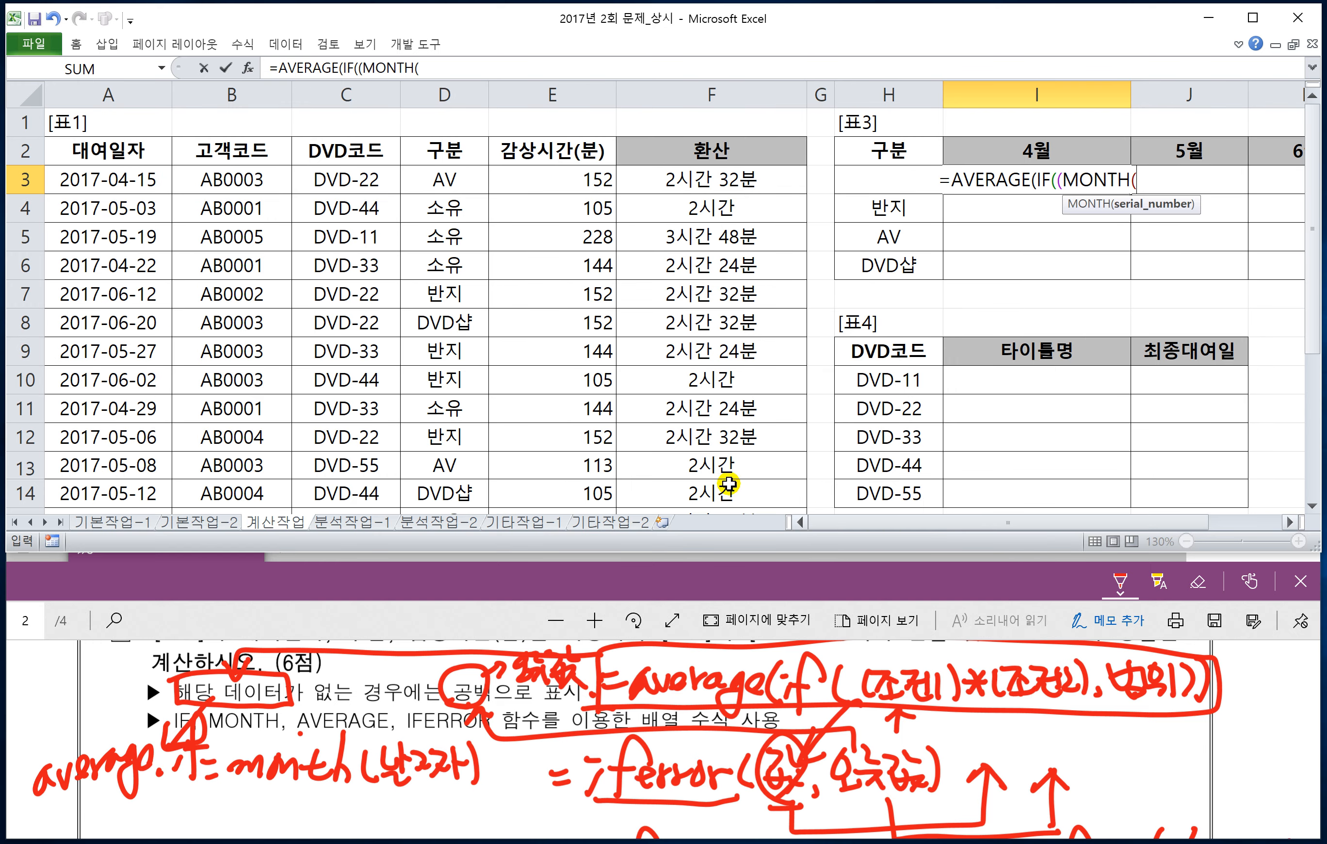
pyautogui.click(129, 184)
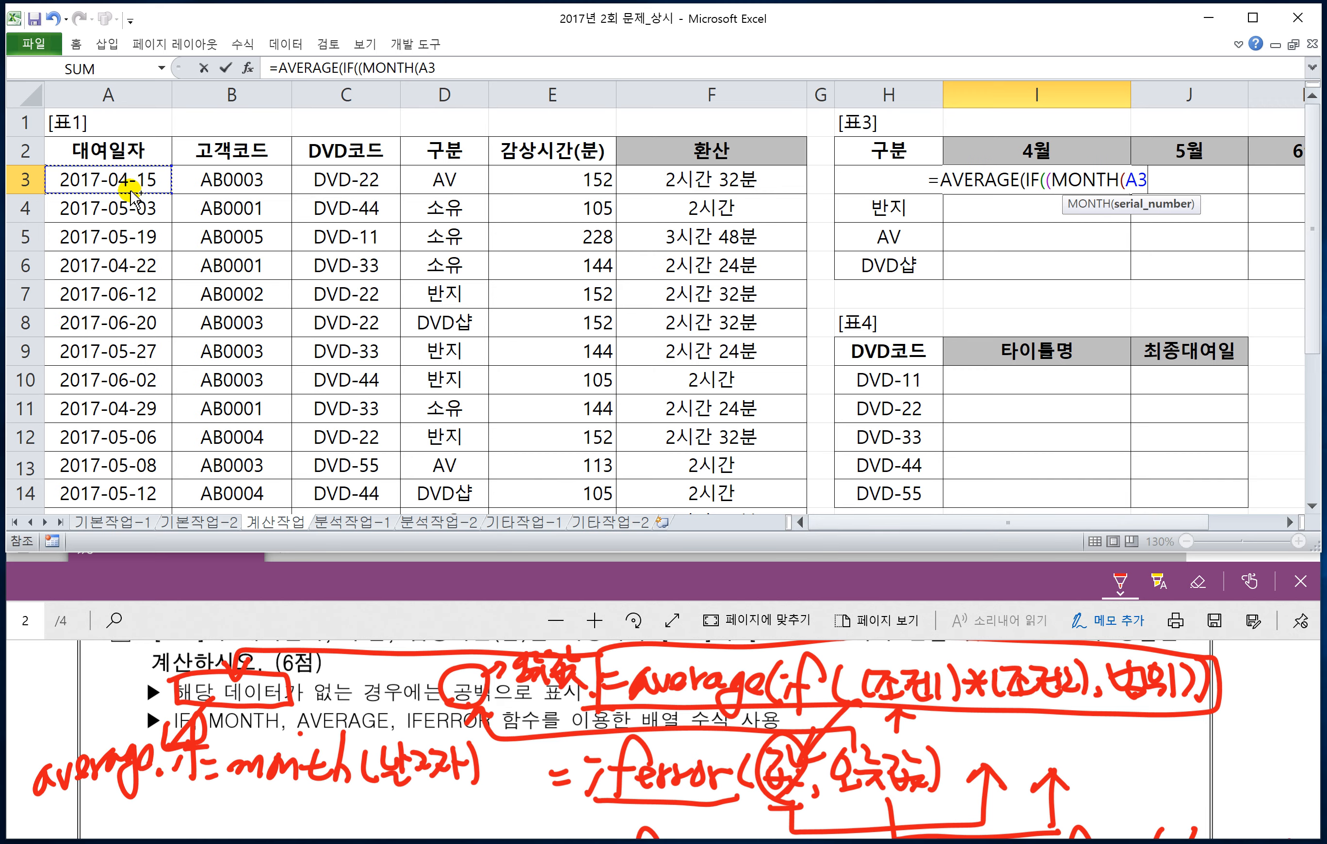
pyautogui.hotkey('ctrl', 'shift', 'Down')
pyautogui.press('F4')
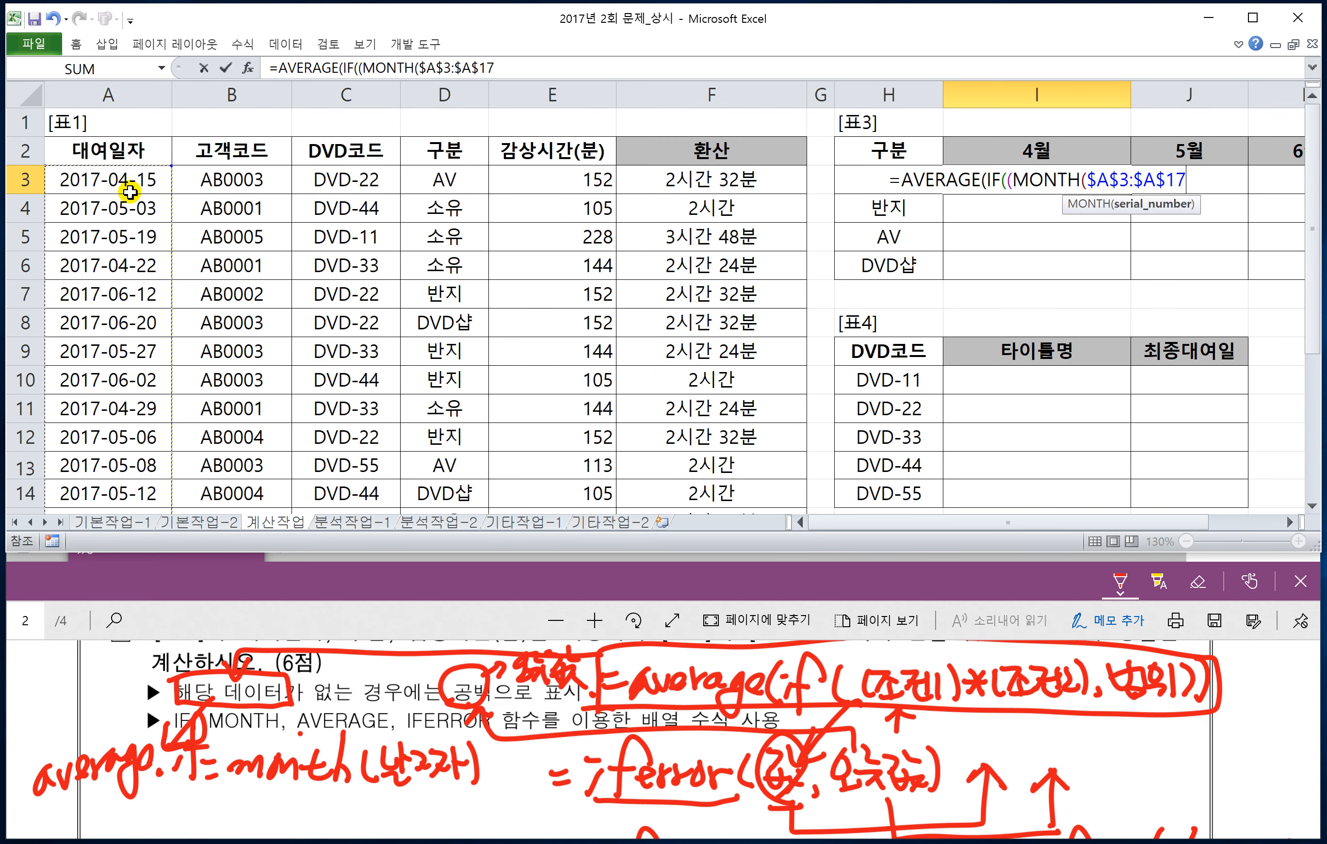
pyautogui.write(')=')
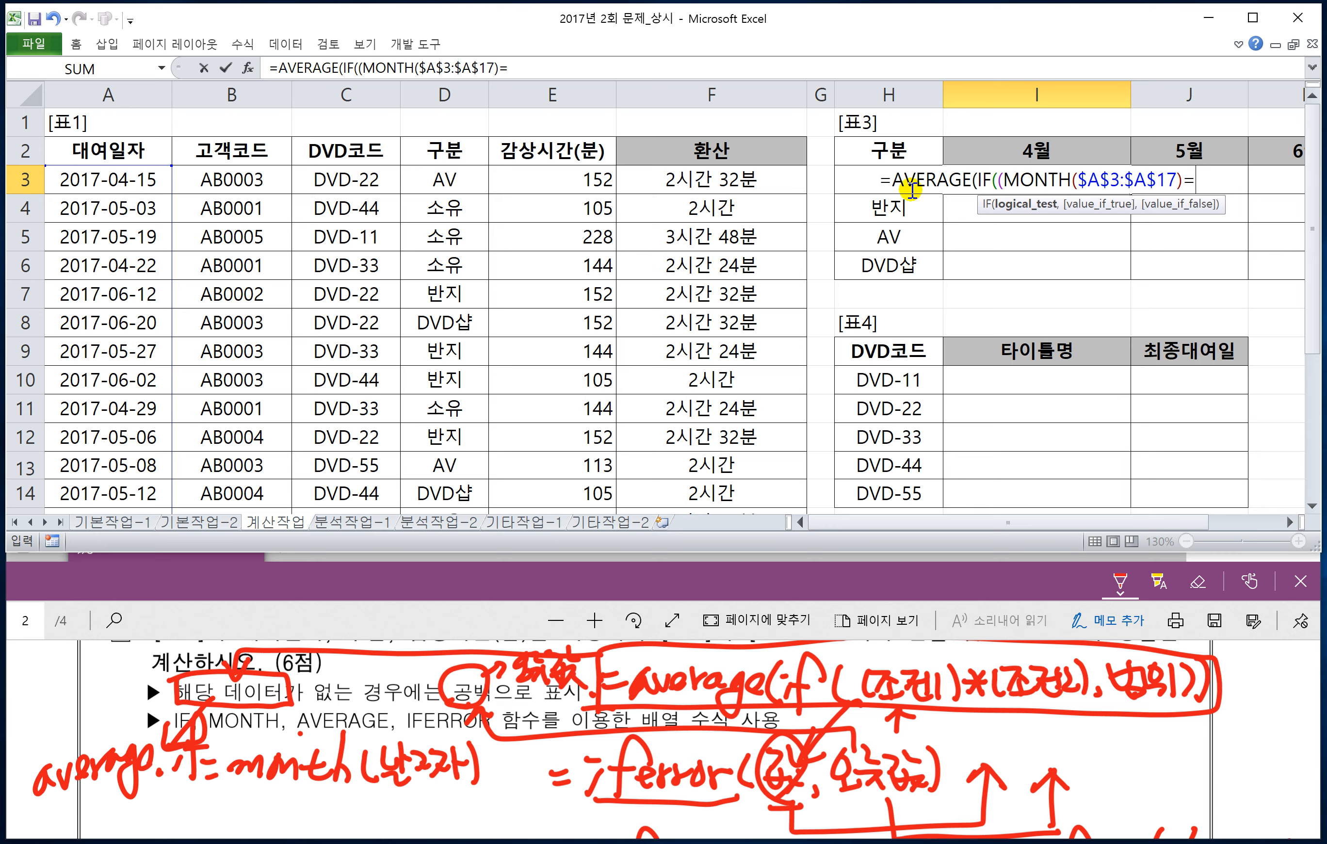
pyautogui.click(1009, 150)
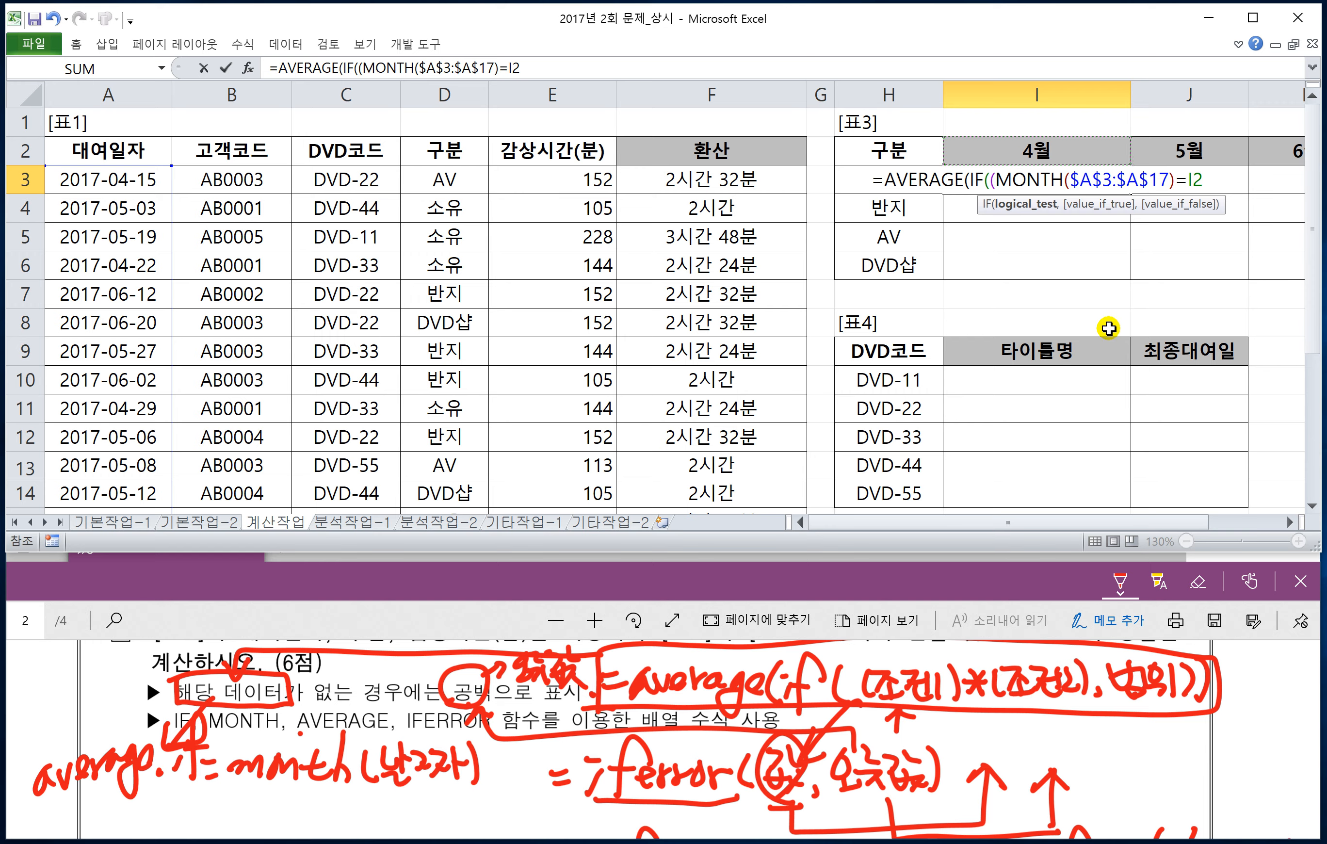
pyautogui.doubleClick(1289, 522)
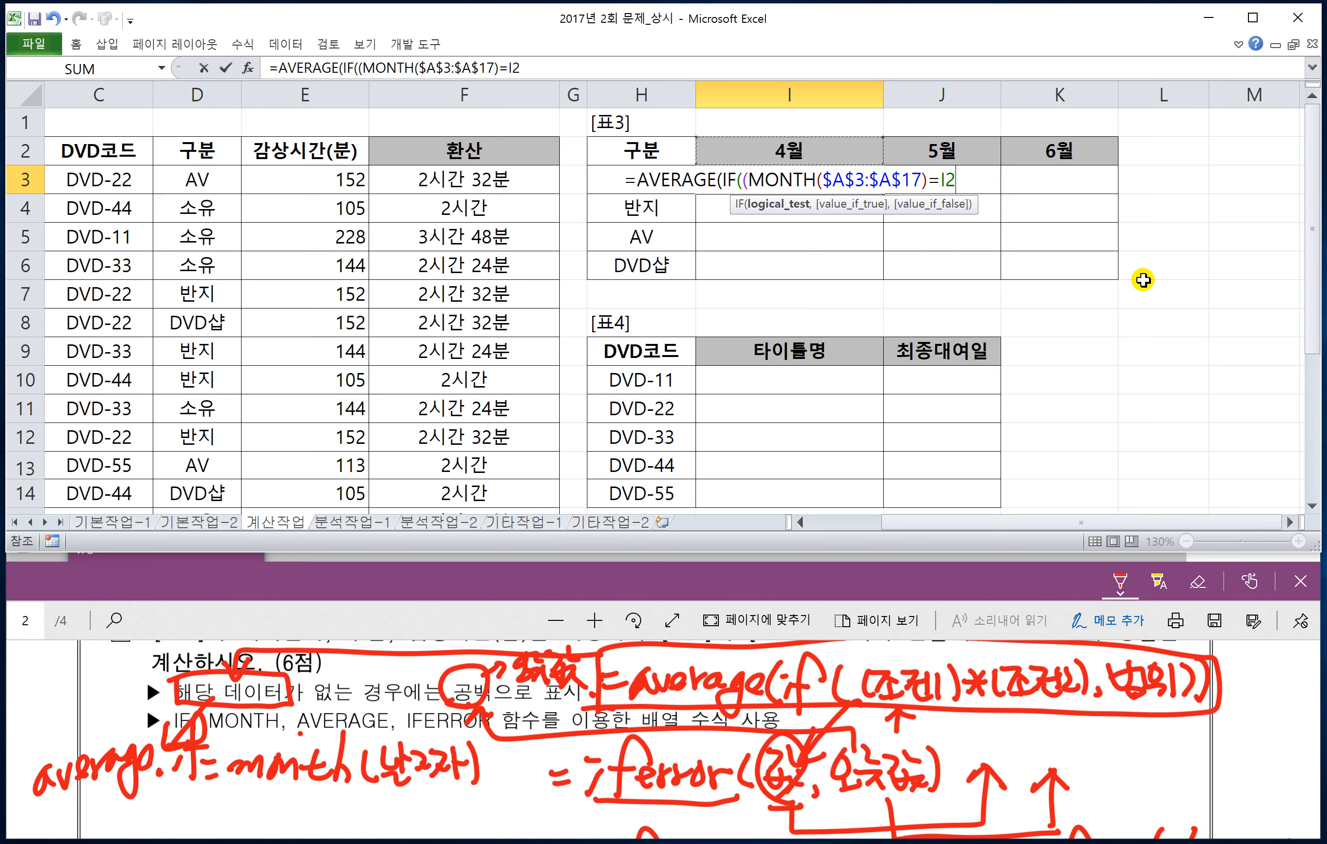
pyautogui.press('F4')
pyautogui.press('F4')
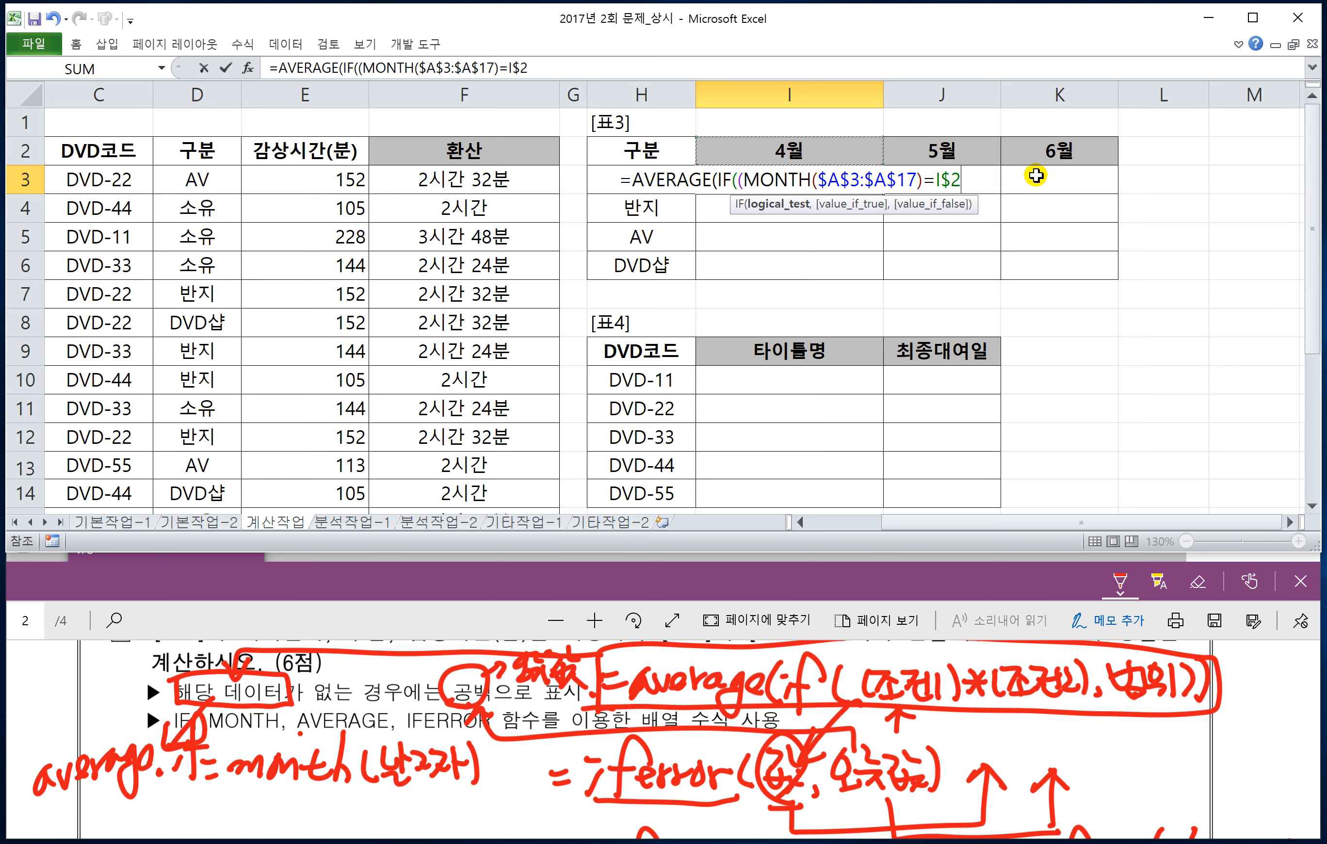
pyautogui.write(')')
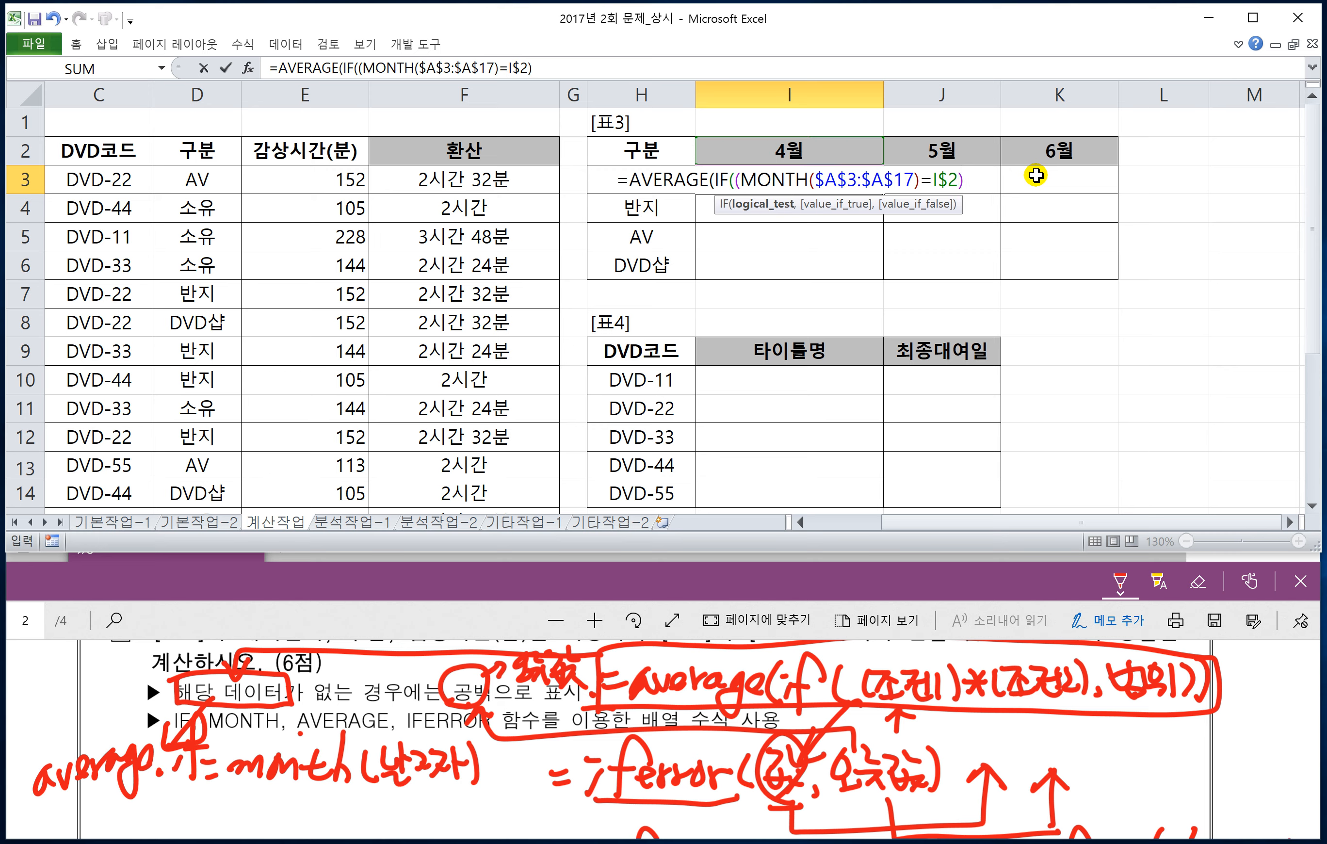
pyautogui.write('*(')
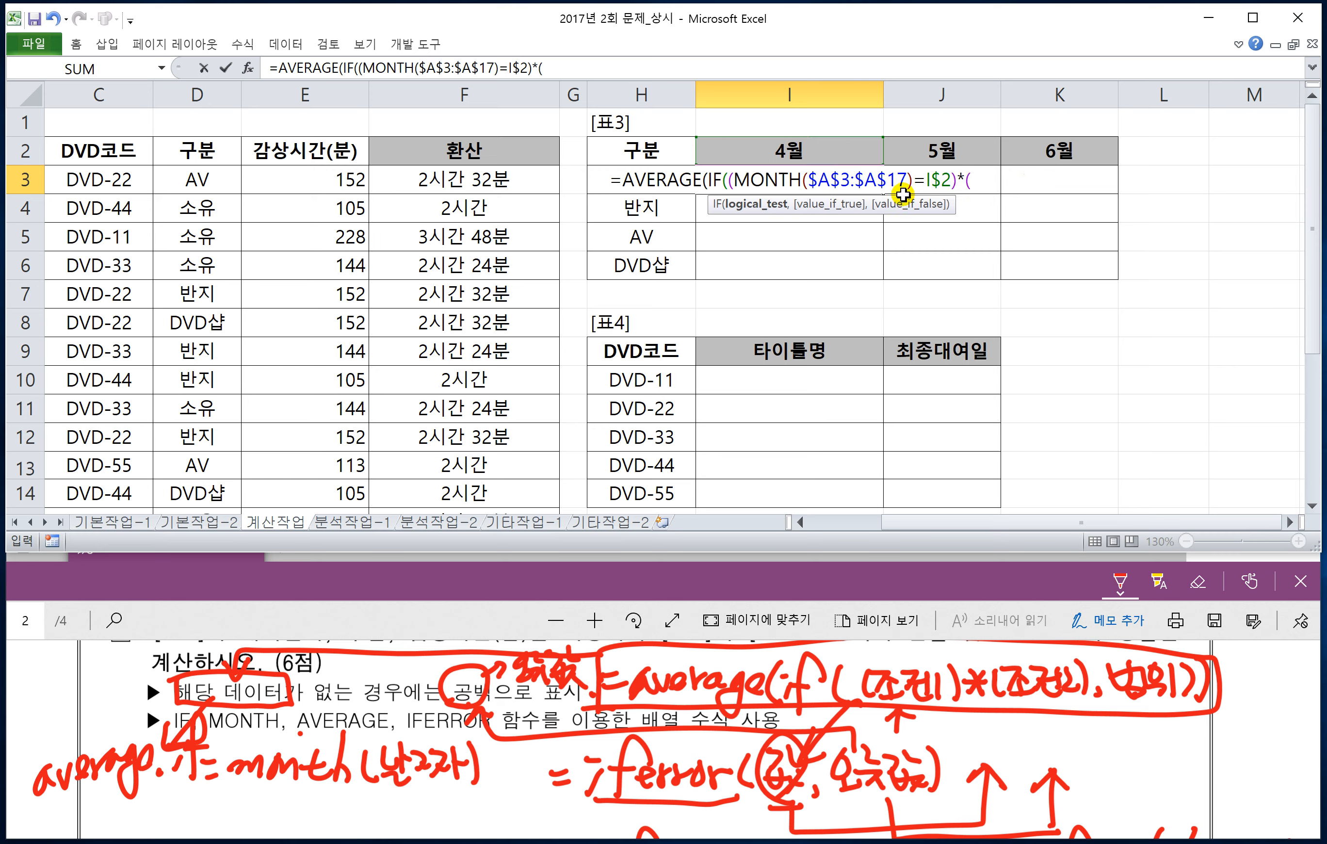
# Step: Multiply by a second condition ($D$3:$D$17=$H3) in the I3 formula, fixing only the column of H3
pyautogui.click(223, 181)
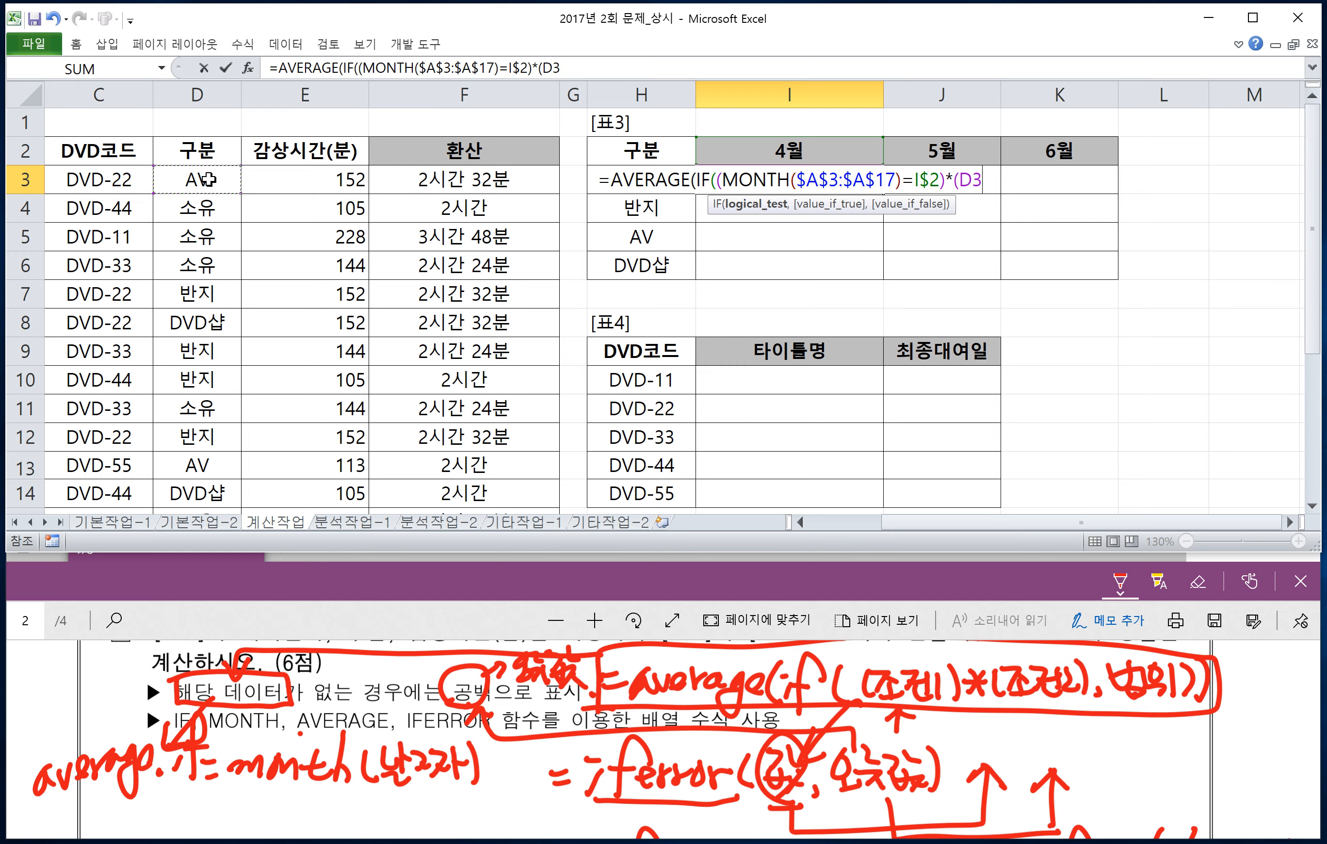
pyautogui.hotkey('ctrl', 'shift', 'Down')
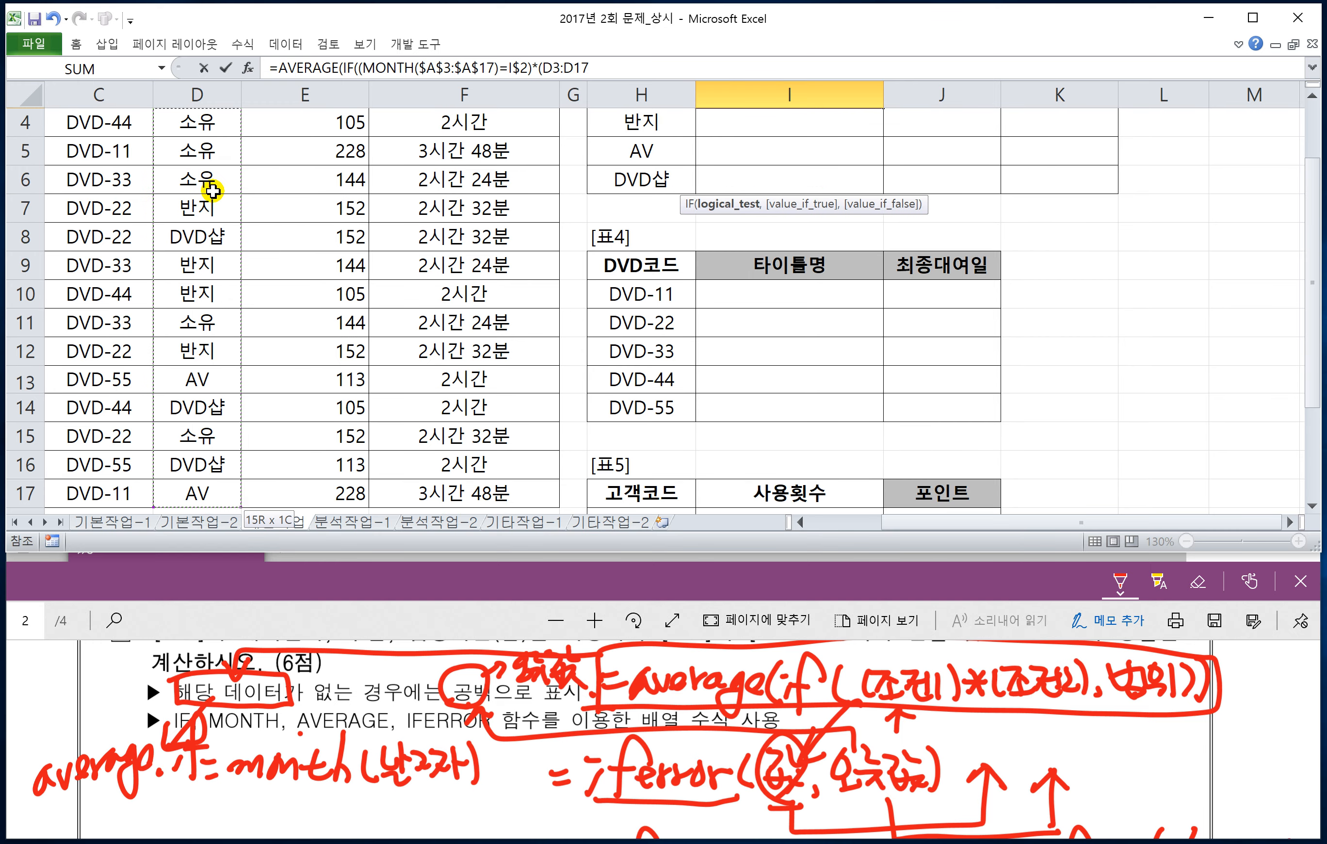
pyautogui.press('F4')
pyautogui.write('=')
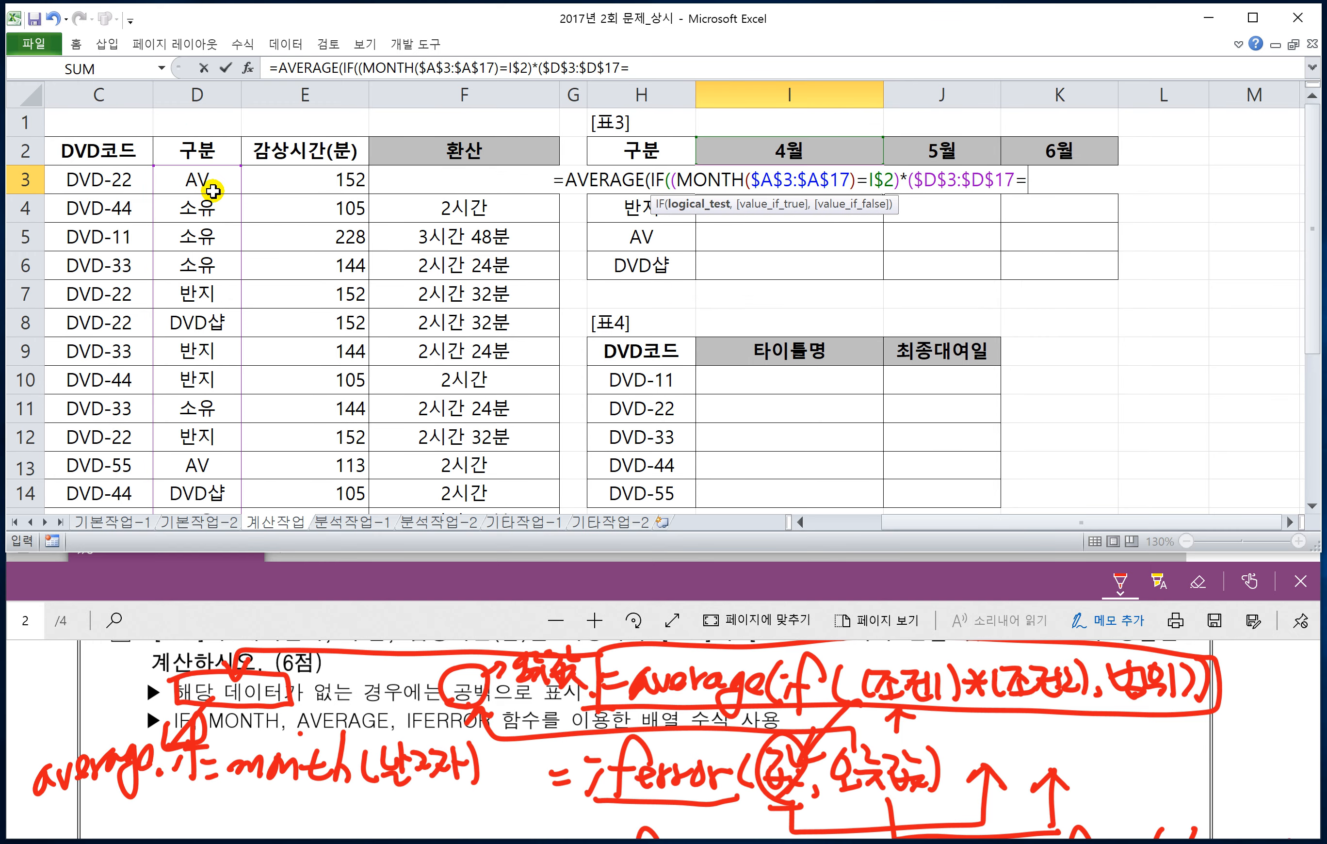
pyautogui.click(616, 154)
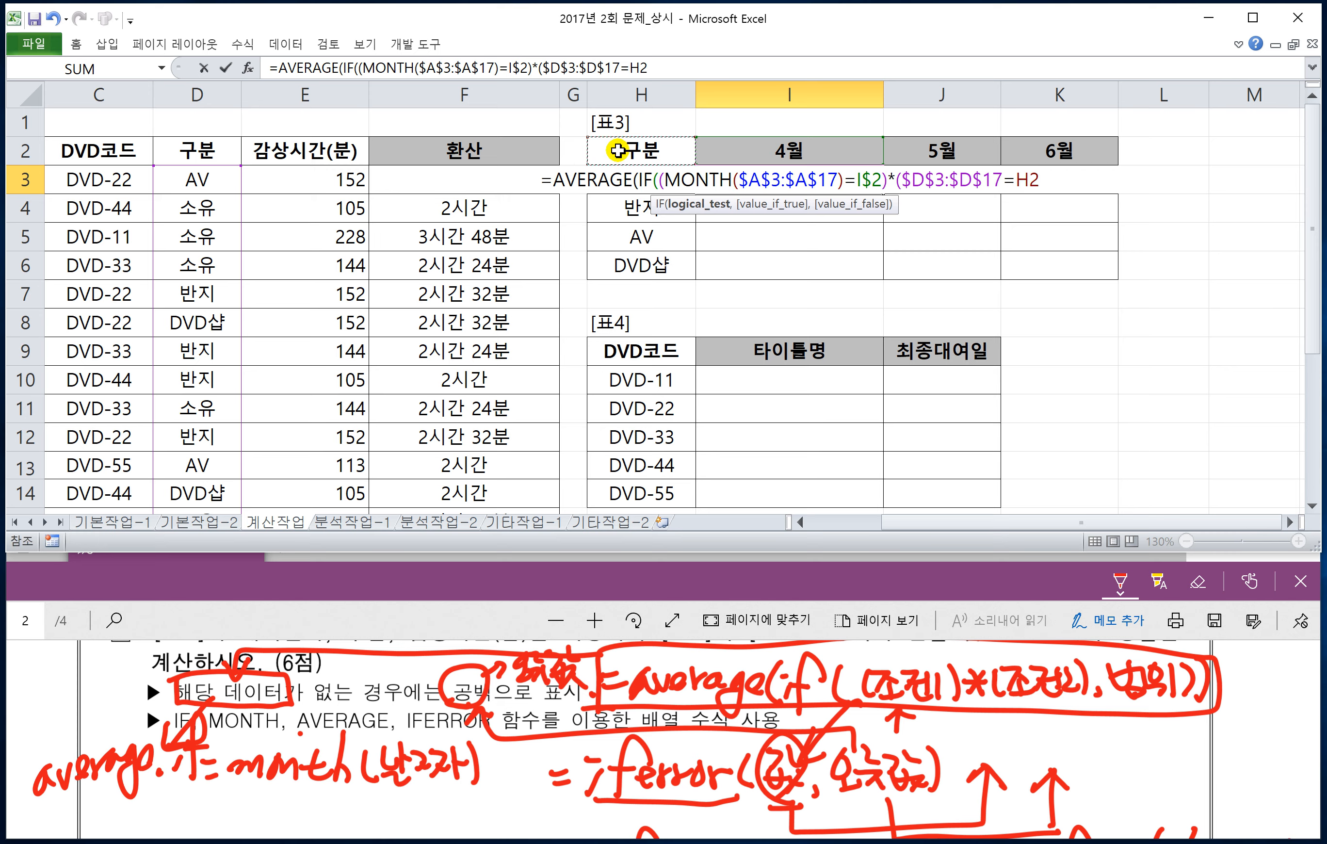
pyautogui.press('Down')
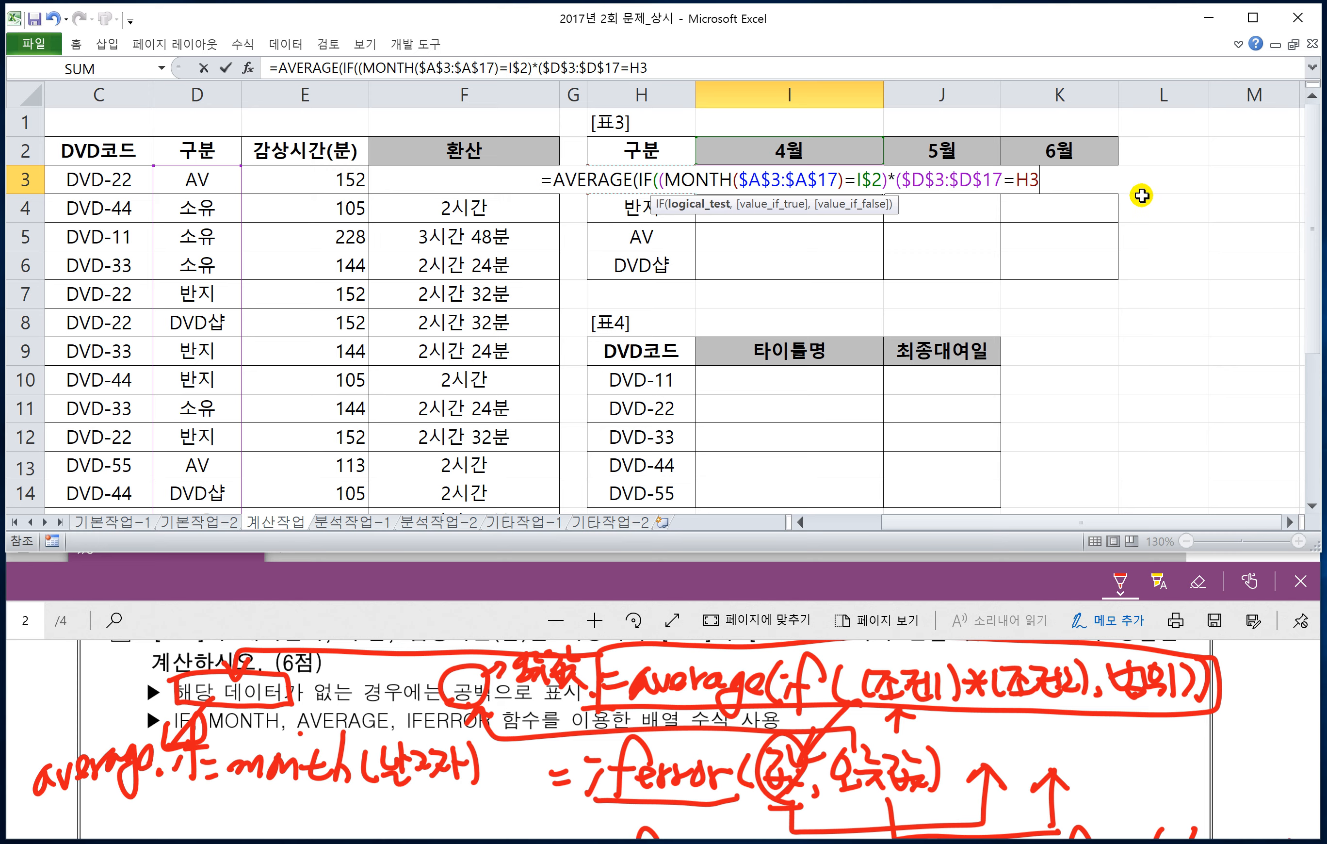
pyautogui.press('F4')
pyautogui.press('F4')
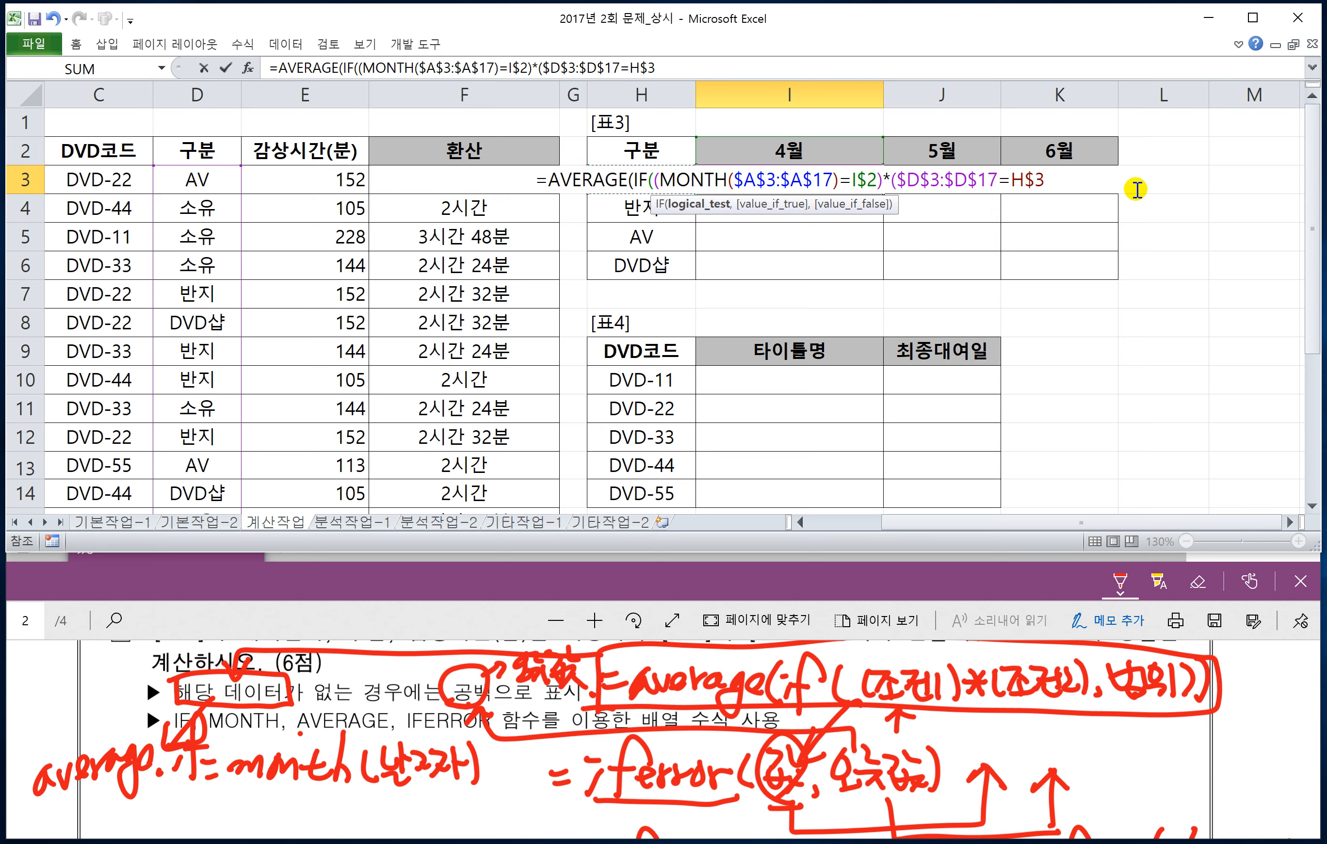
pyautogui.press('F4')
pyautogui.write(')')
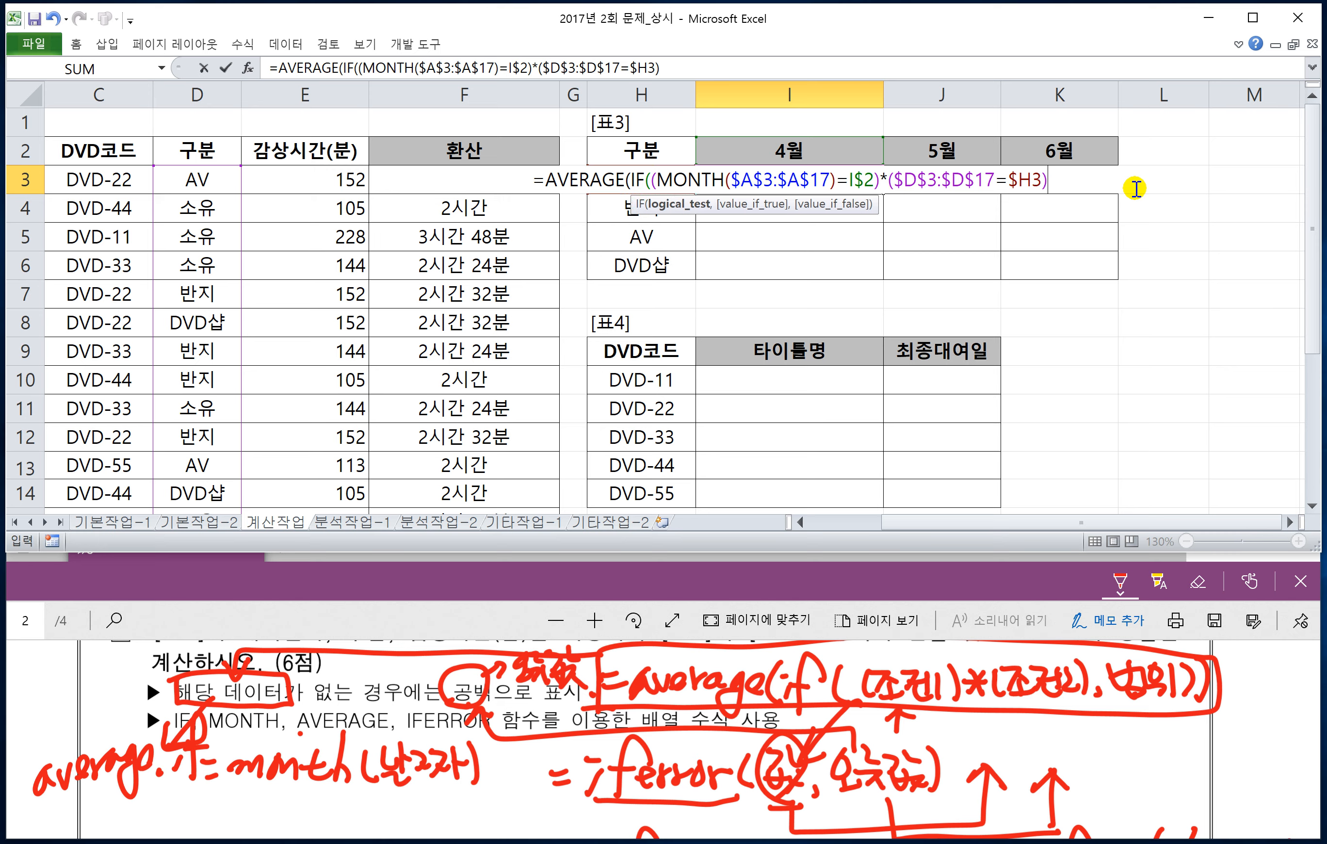
pyautogui.write(',')
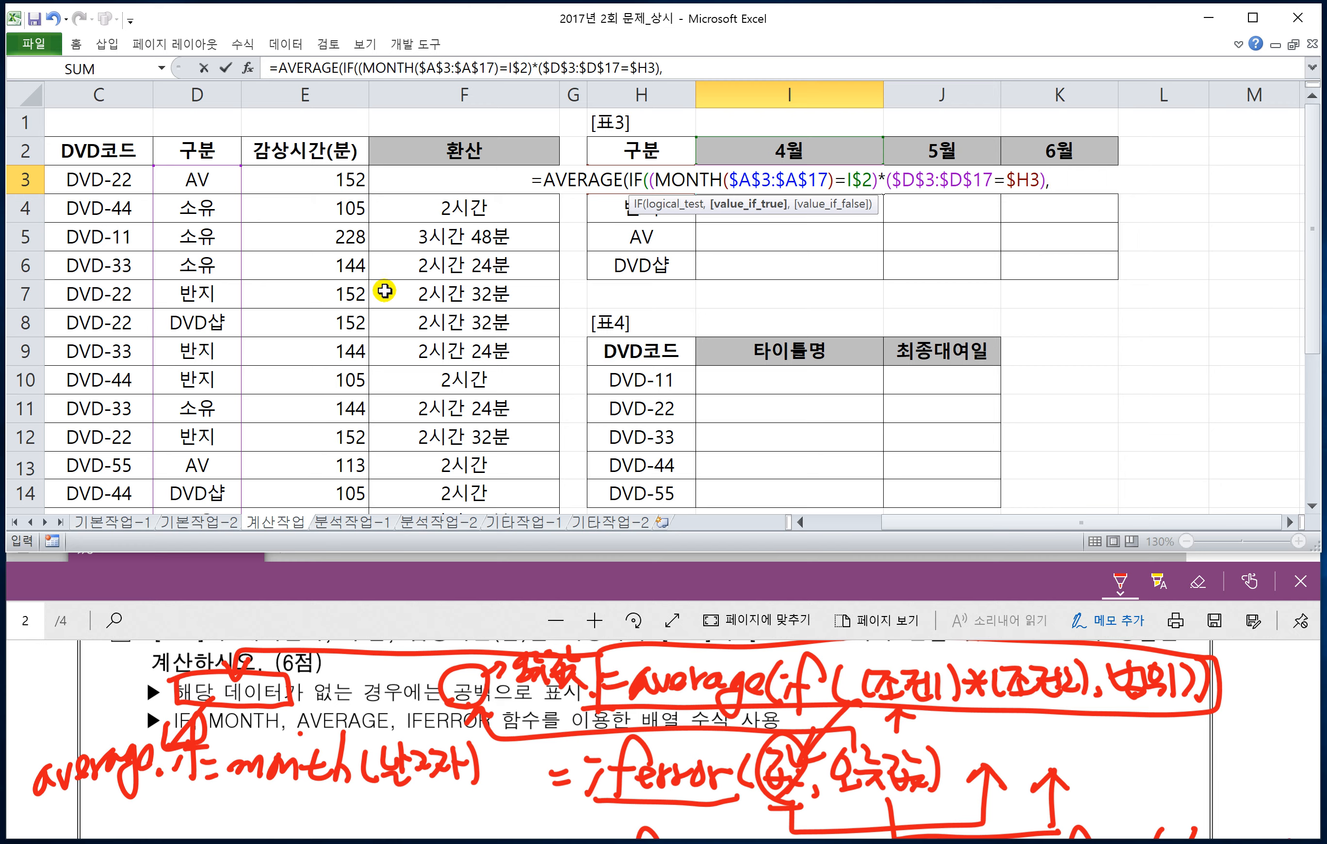
# Step: Check the question 2 text and add the 감상시간(분) range $E$3:$E$17 as the IF function's true value in I3
pyautogui.click(421, 580)
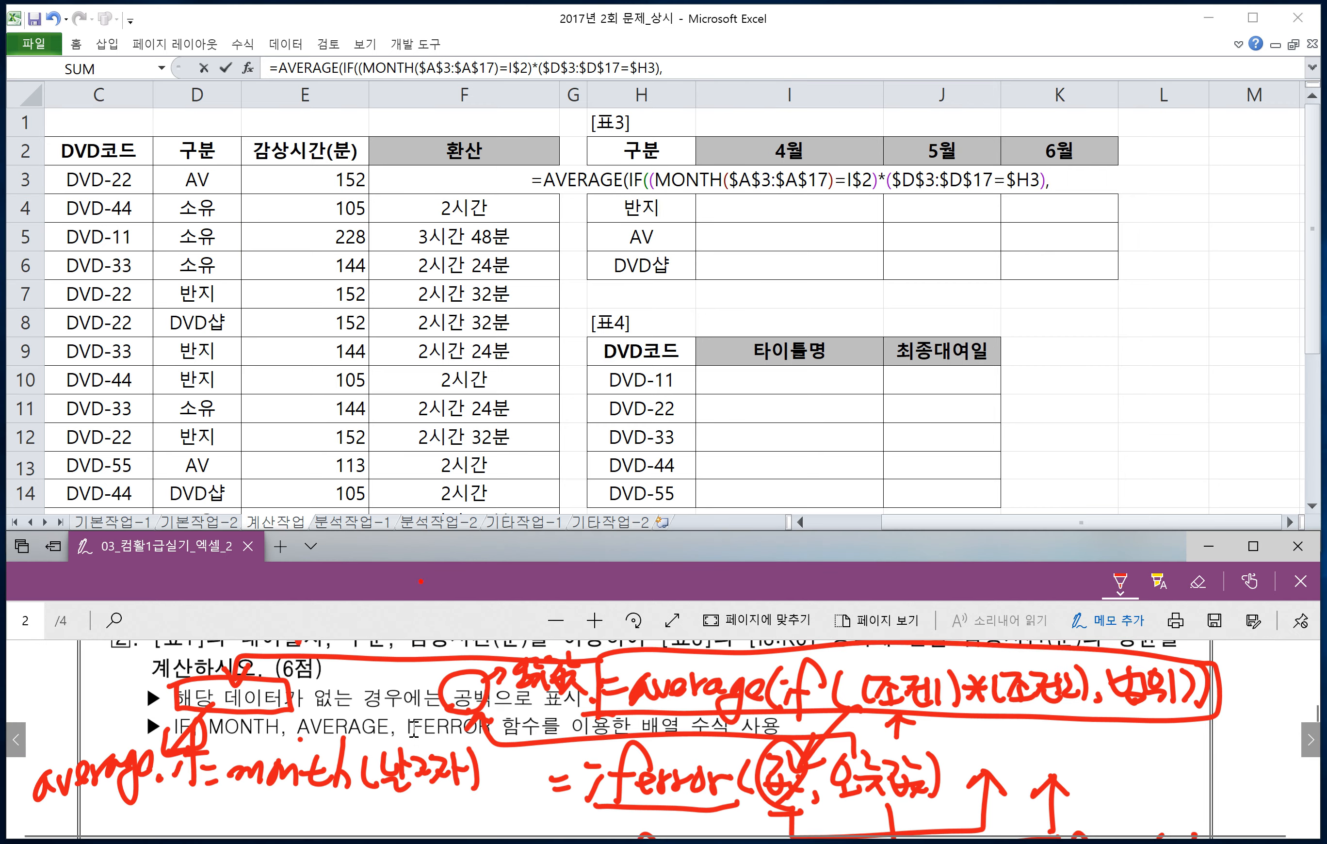
pyautogui.scroll(1, 386, 705)
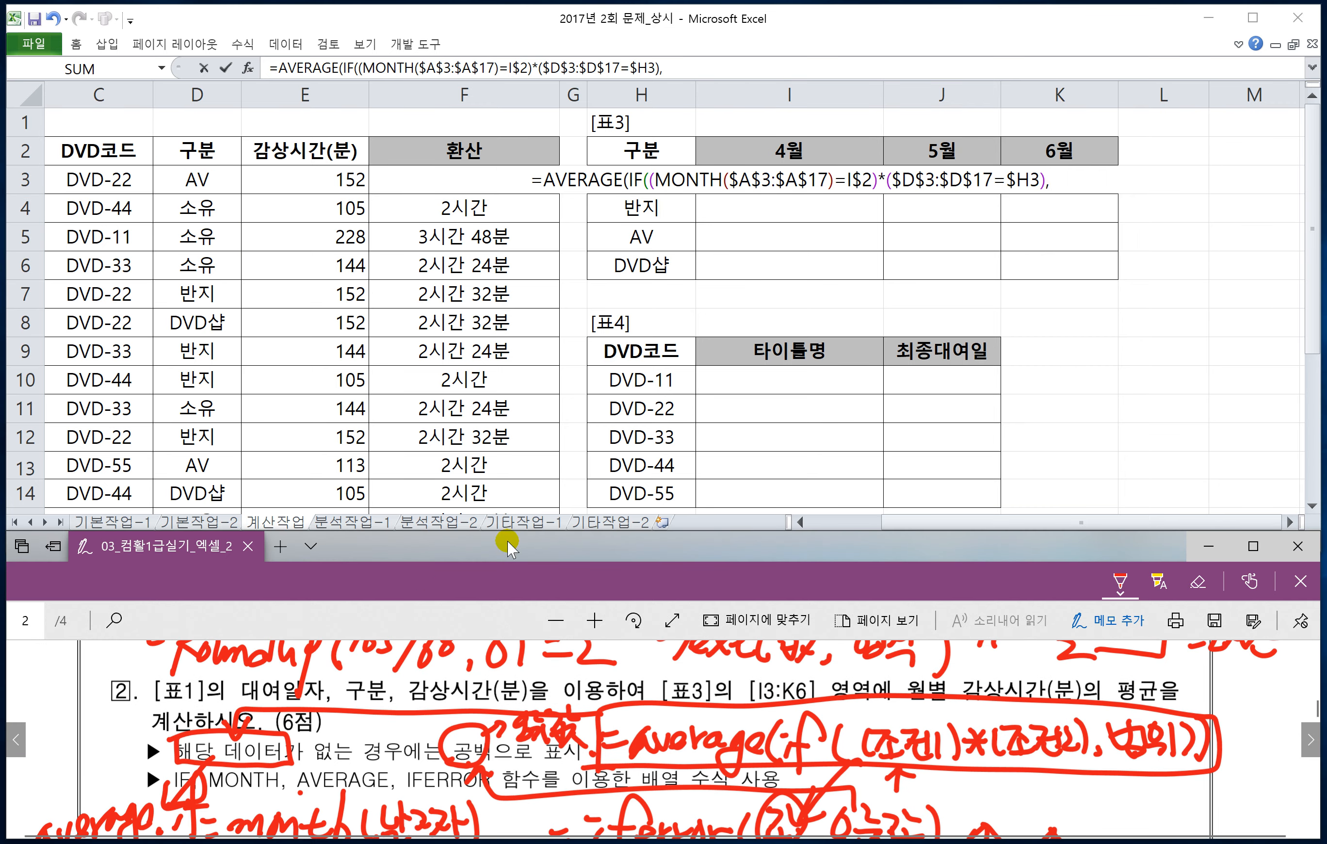
pyautogui.click(292, 184)
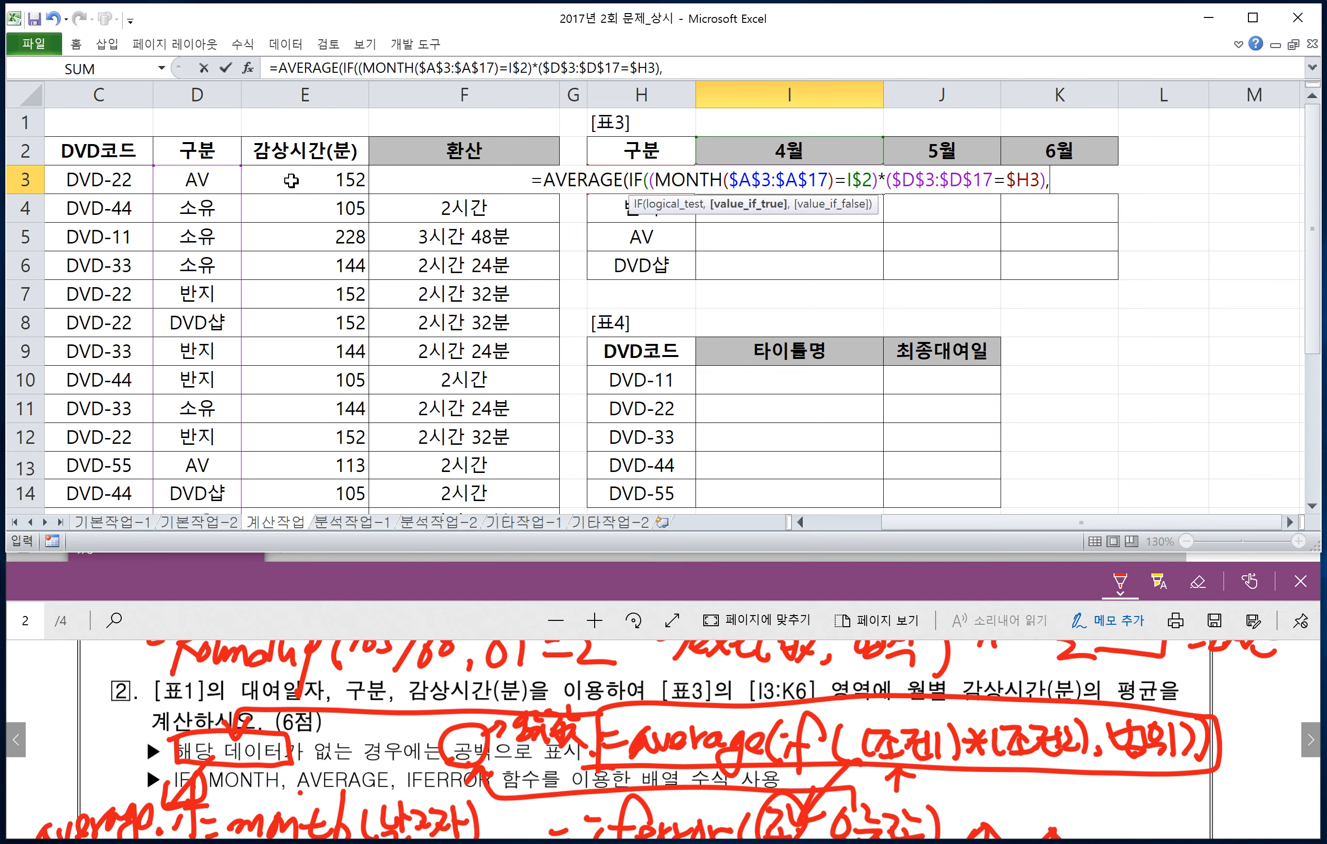
pyautogui.click(291, 180)
pyautogui.hotkey('ctrl', 'shift', 'Down')
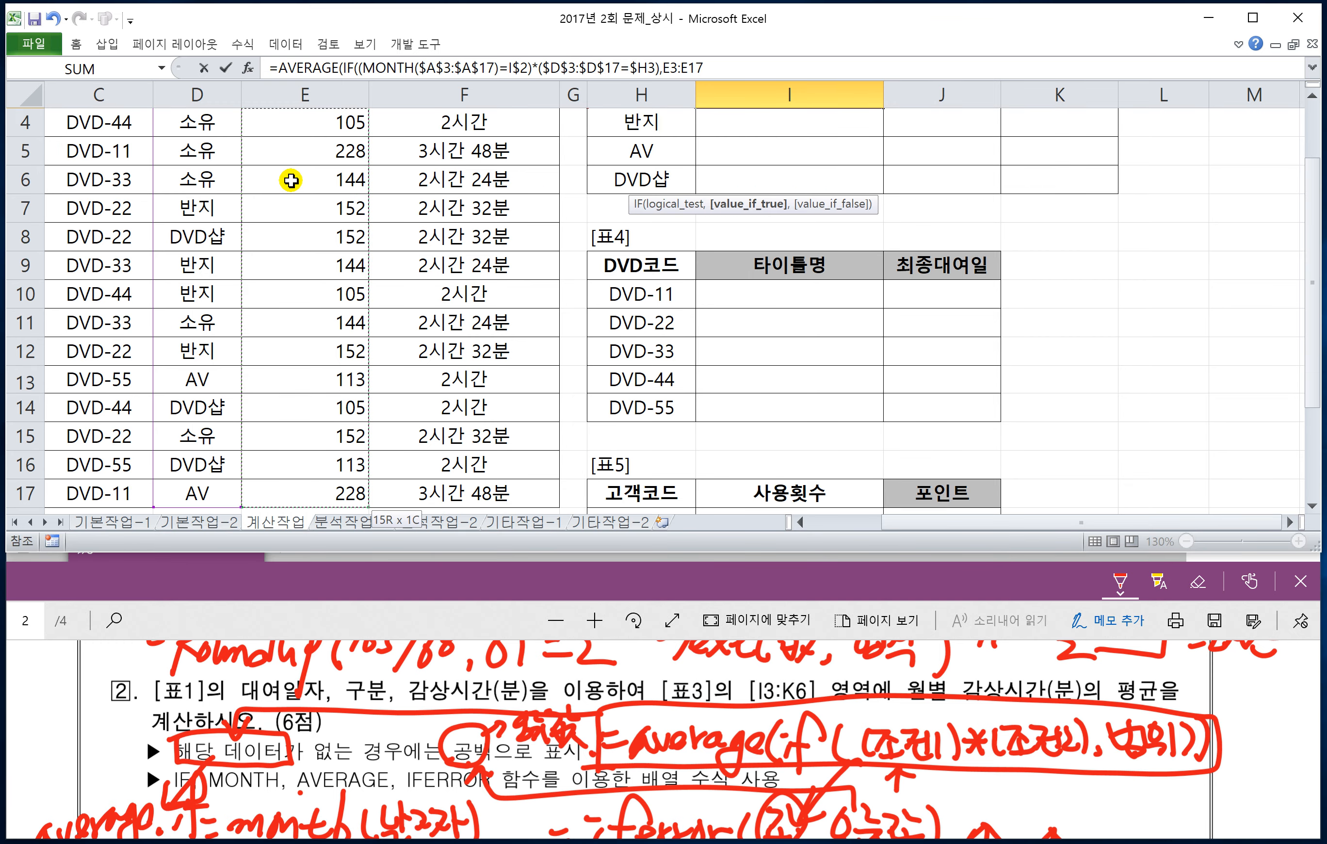
pyautogui.press('F4')
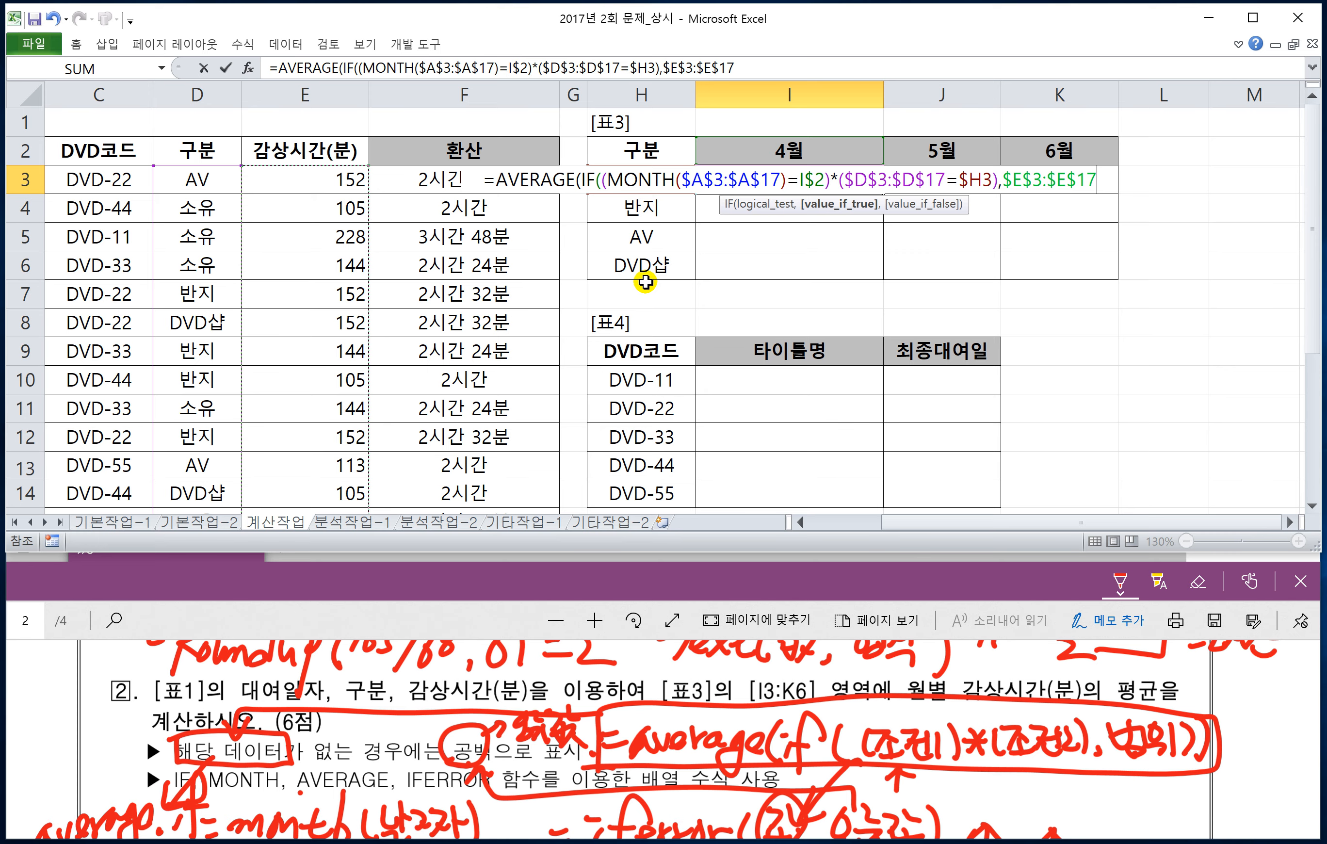
# Step: Close the AVERAGE and IF parentheses in I3, enter it as an array formula and fill it through I3:K6
pyautogui.write(')')
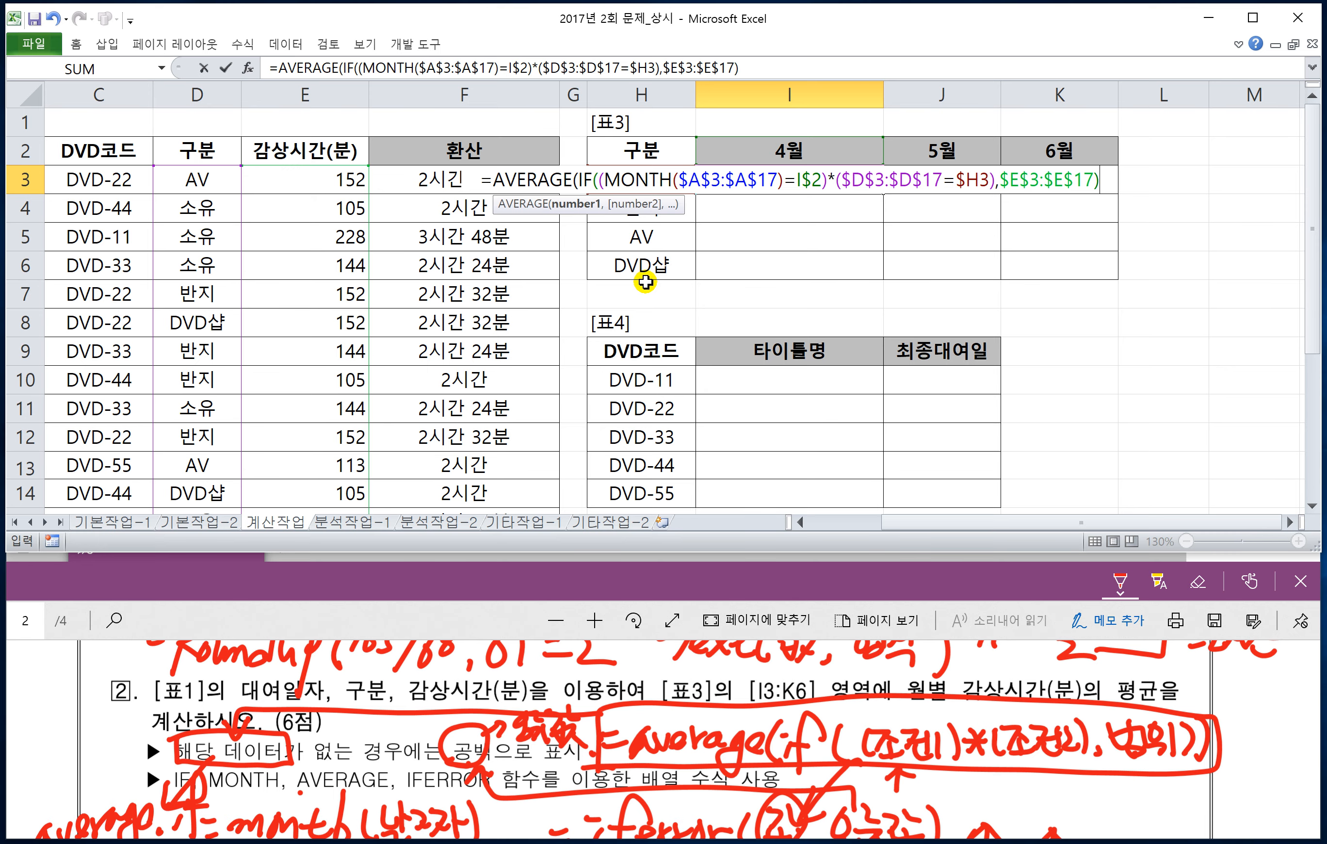
pyautogui.write(')')
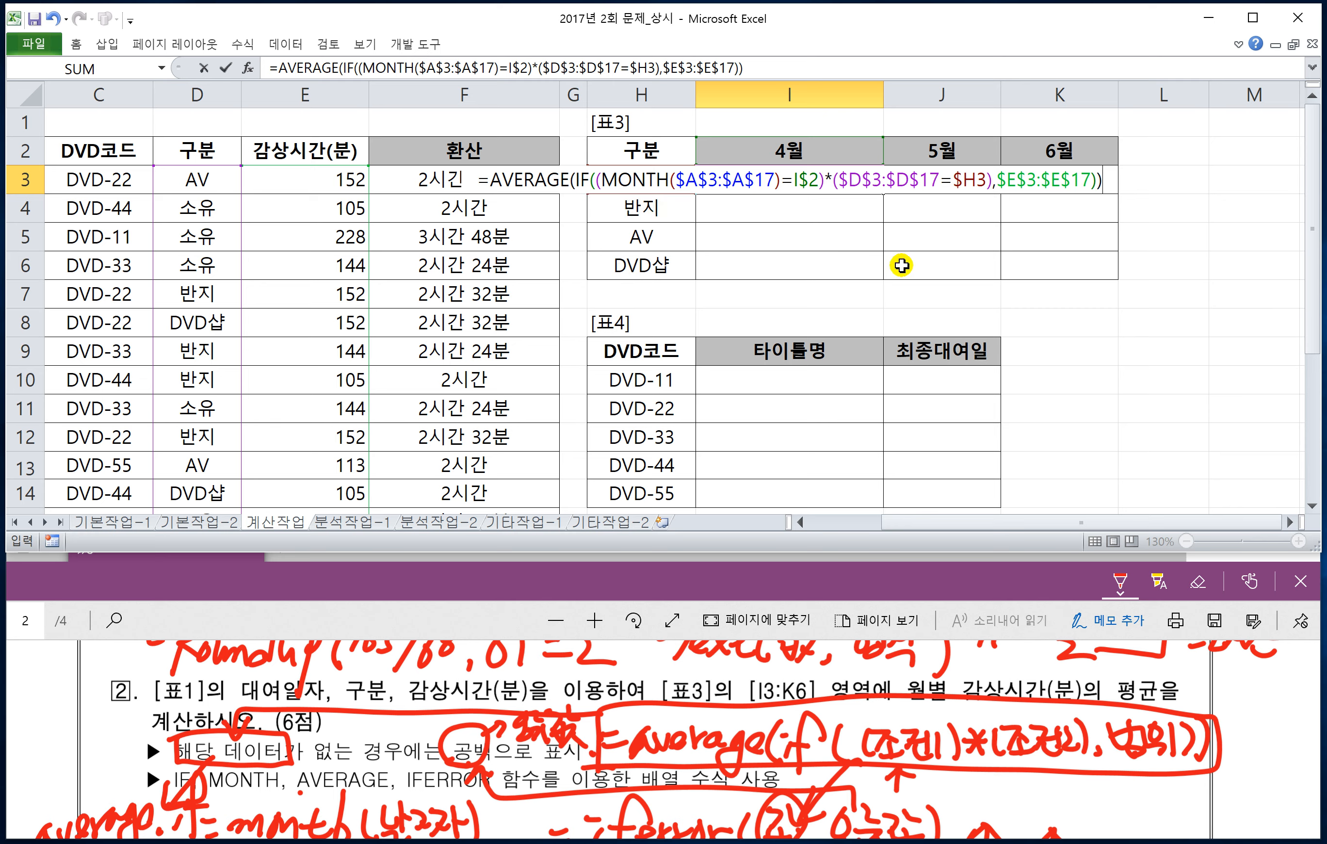
pyautogui.hotkey('ctrl', 'shift', 'Return')
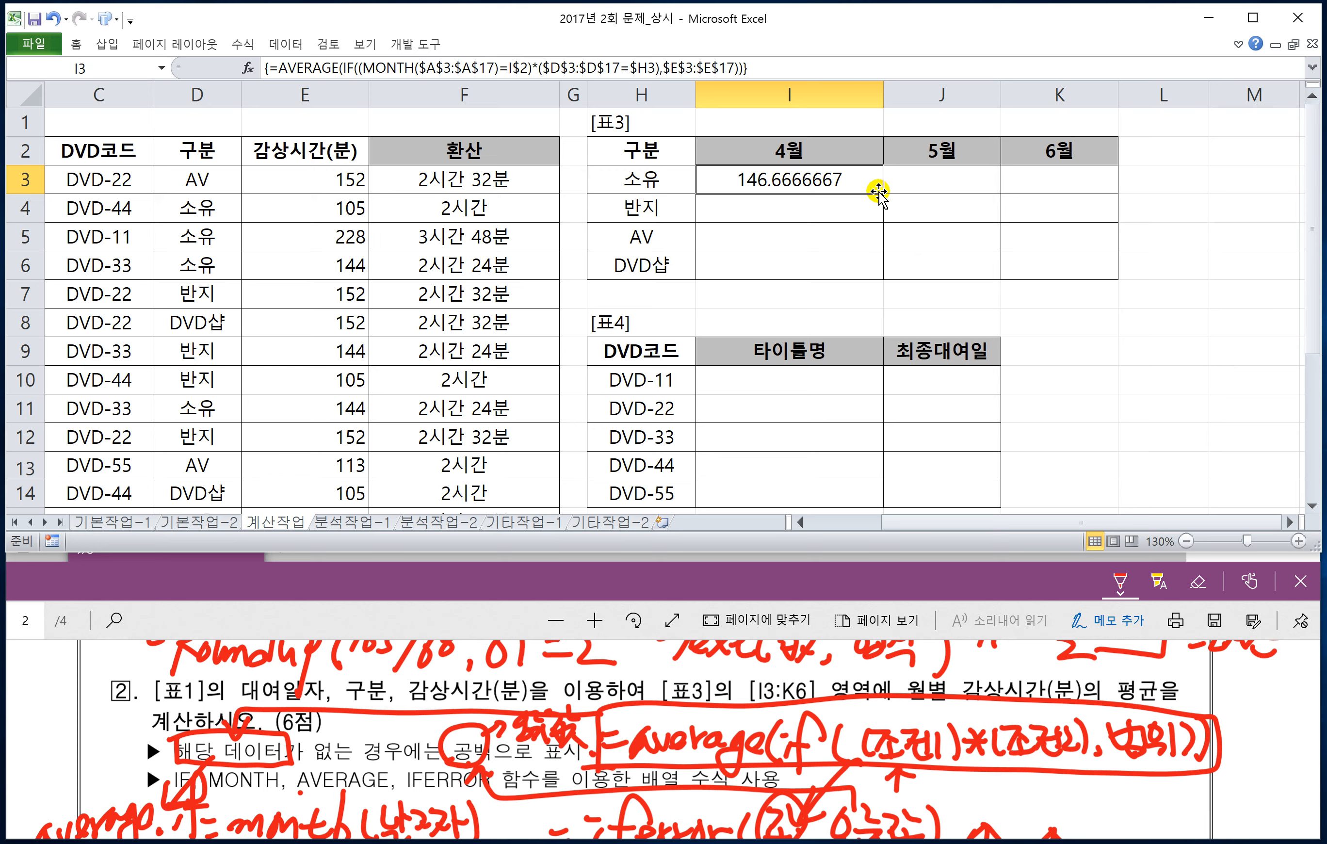
pyautogui.moveTo(885, 194); pyautogui.dragTo(1111, 276)
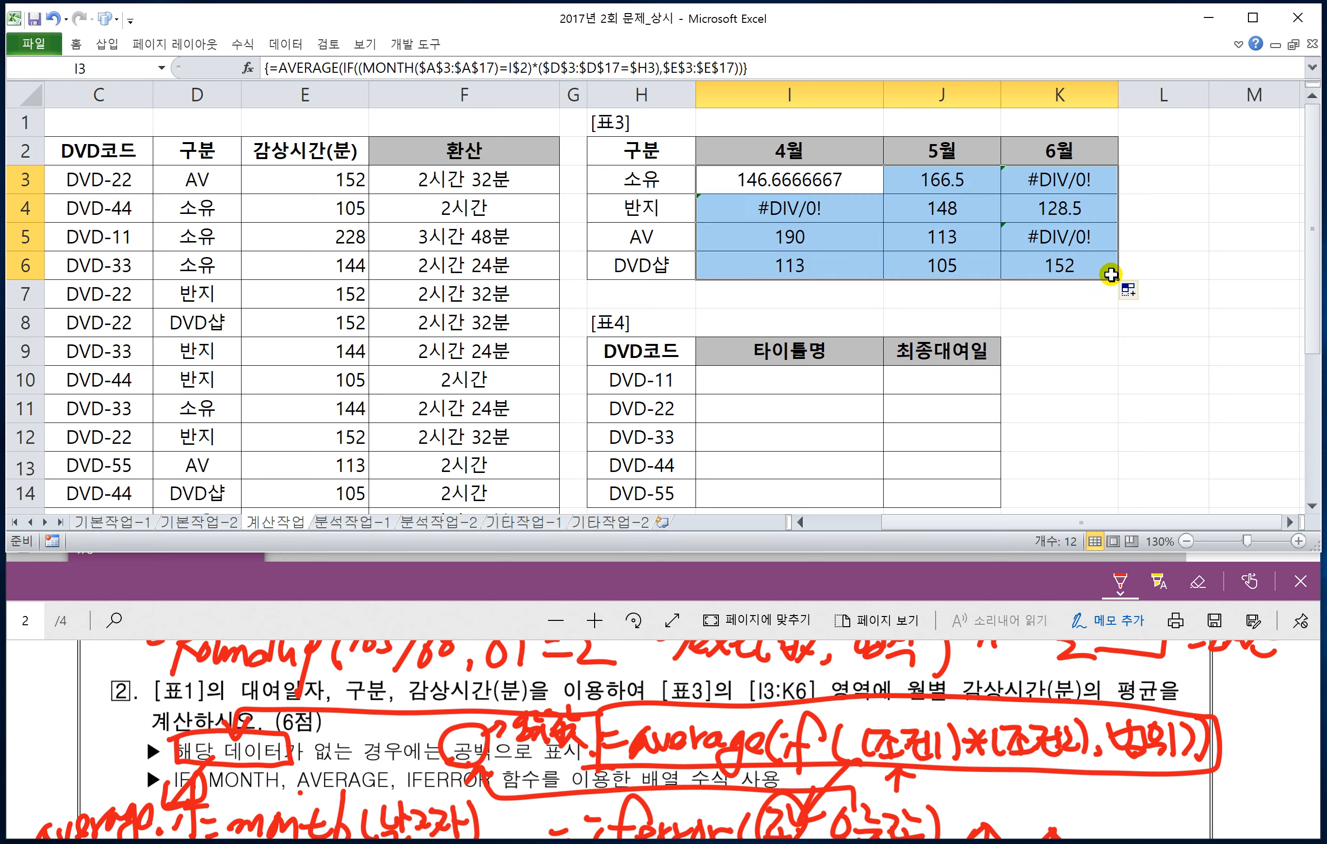
# Step: Inspect the cells in I3:K6 that have no matching data for their month and 구분
pyautogui.click(811, 213)
pyautogui.click(1040, 176)
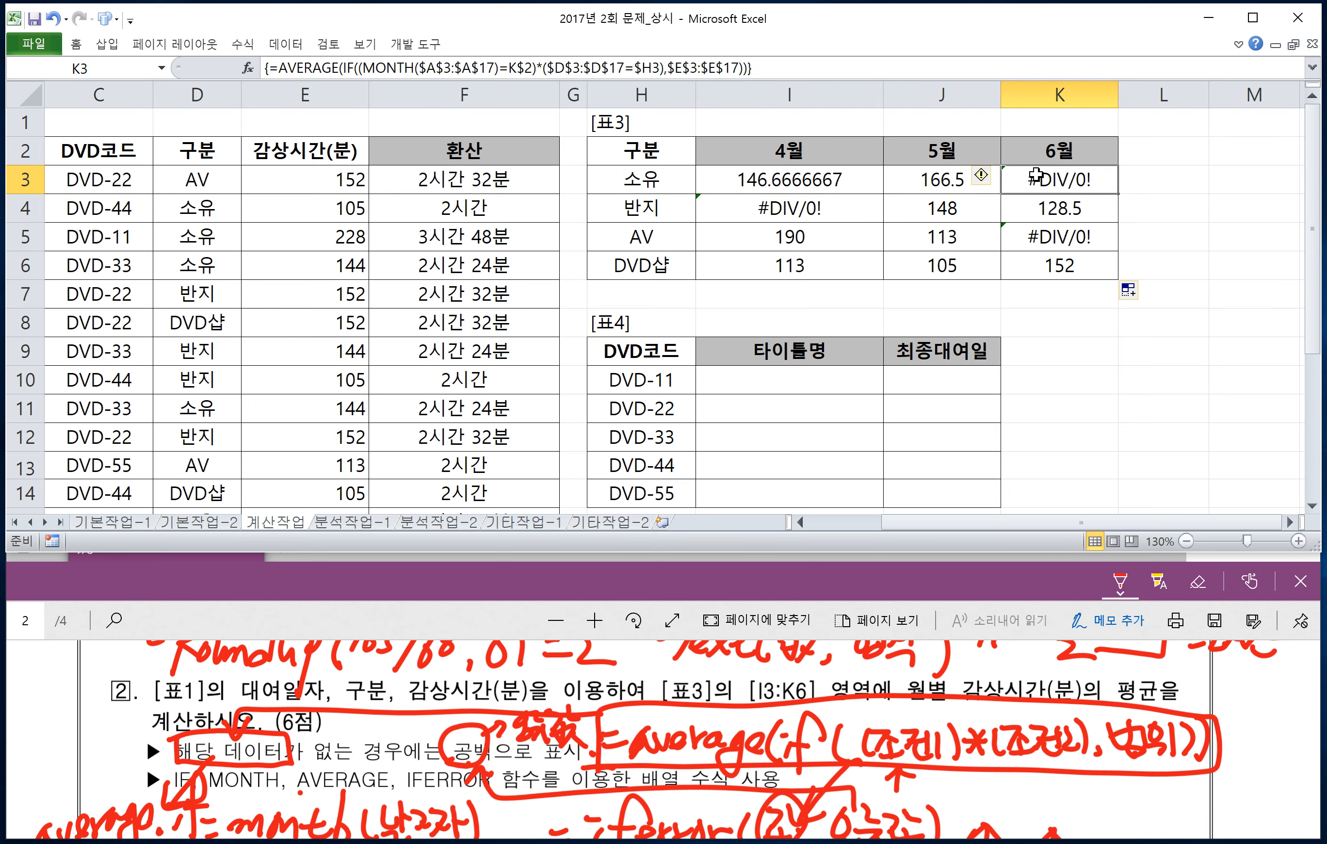
pyautogui.click(1024, 233)
# Step: Wrap the I3 AVERAGE formula in IFERRO( ) with "" as the second argument and enter it as an array formula
pyautogui.click(764, 179)
pyautogui.doubleClick(763, 179)
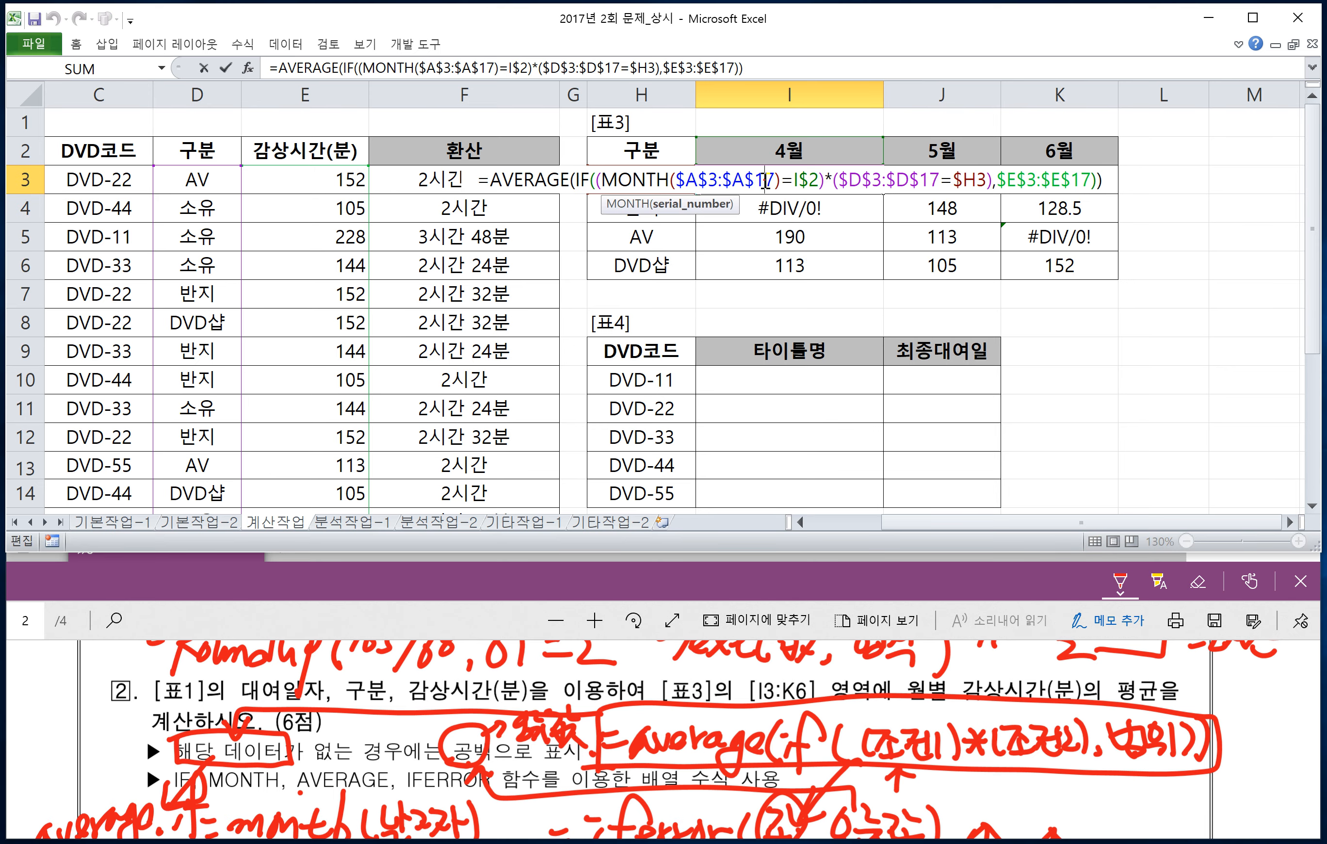
pyautogui.click(492, 182)
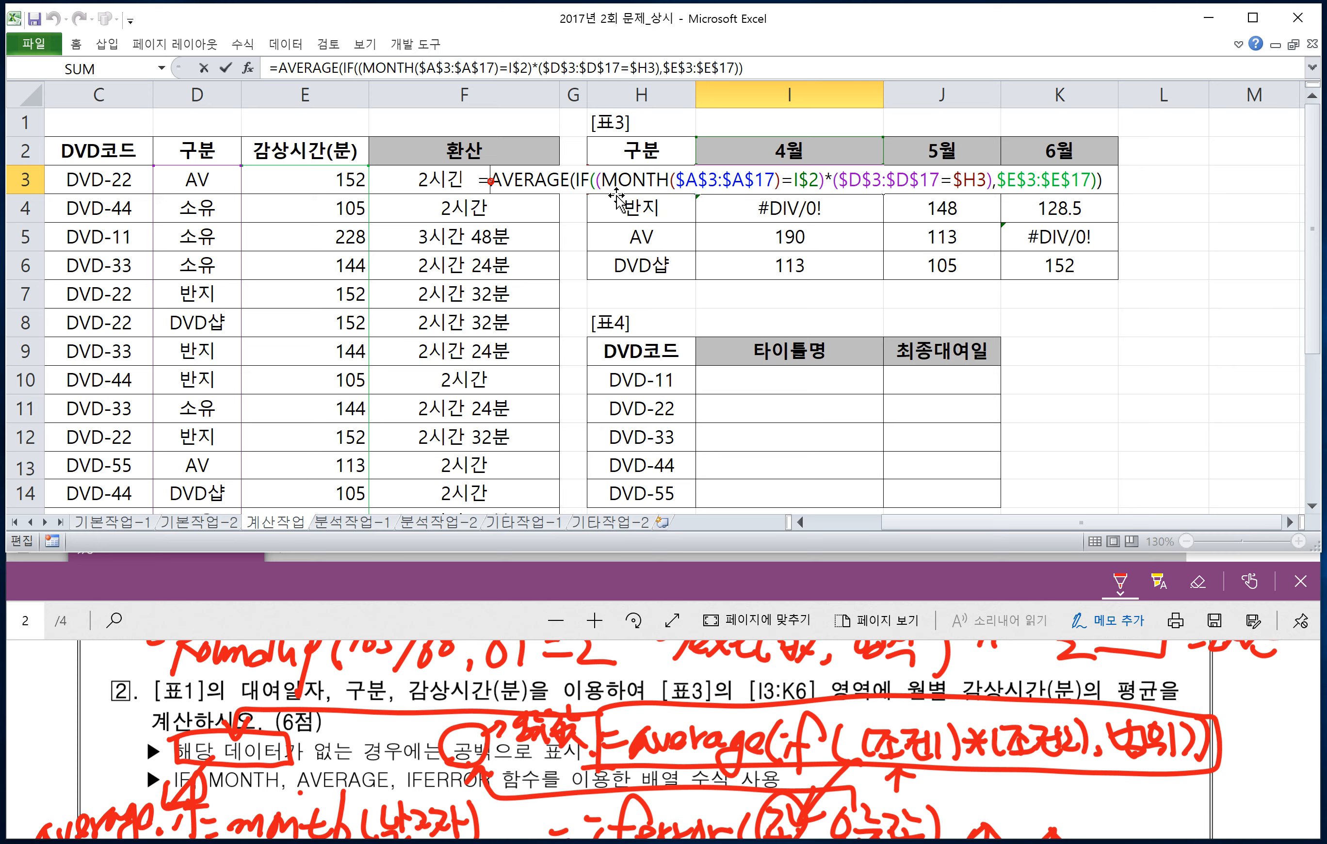
pyautogui.write('IFERRO')
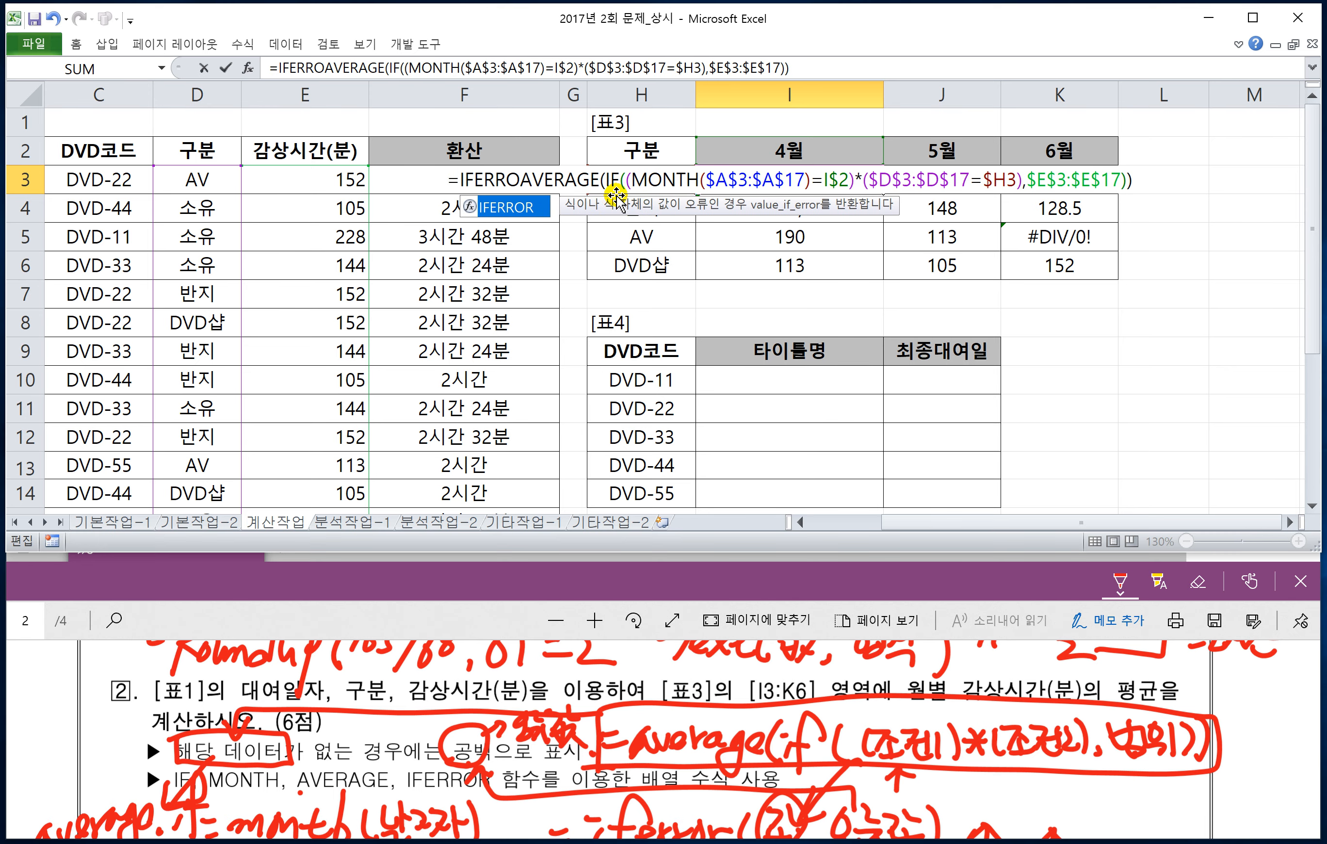
pyautogui.write('(')
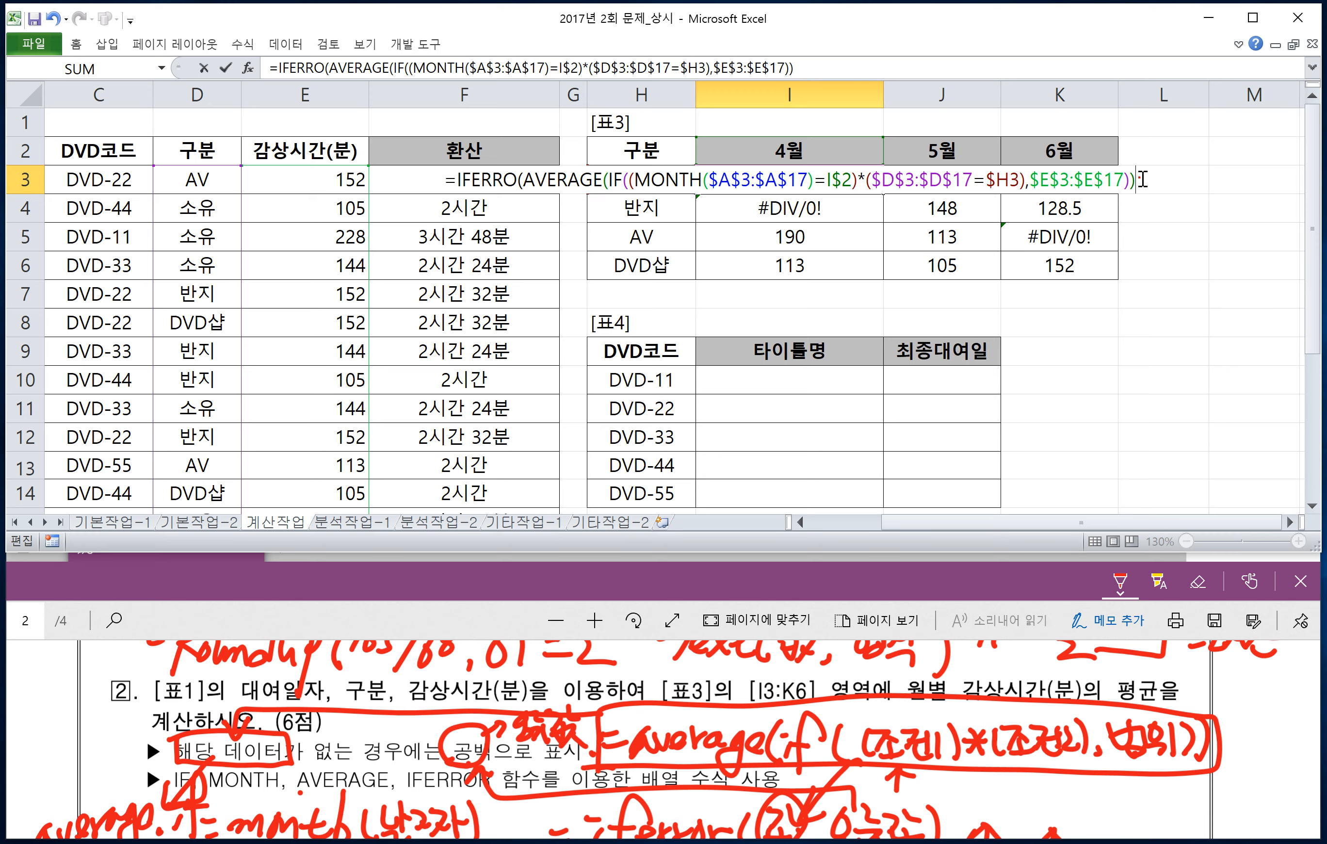
pyautogui.click(1161, 178)
pyautogui.write(',')
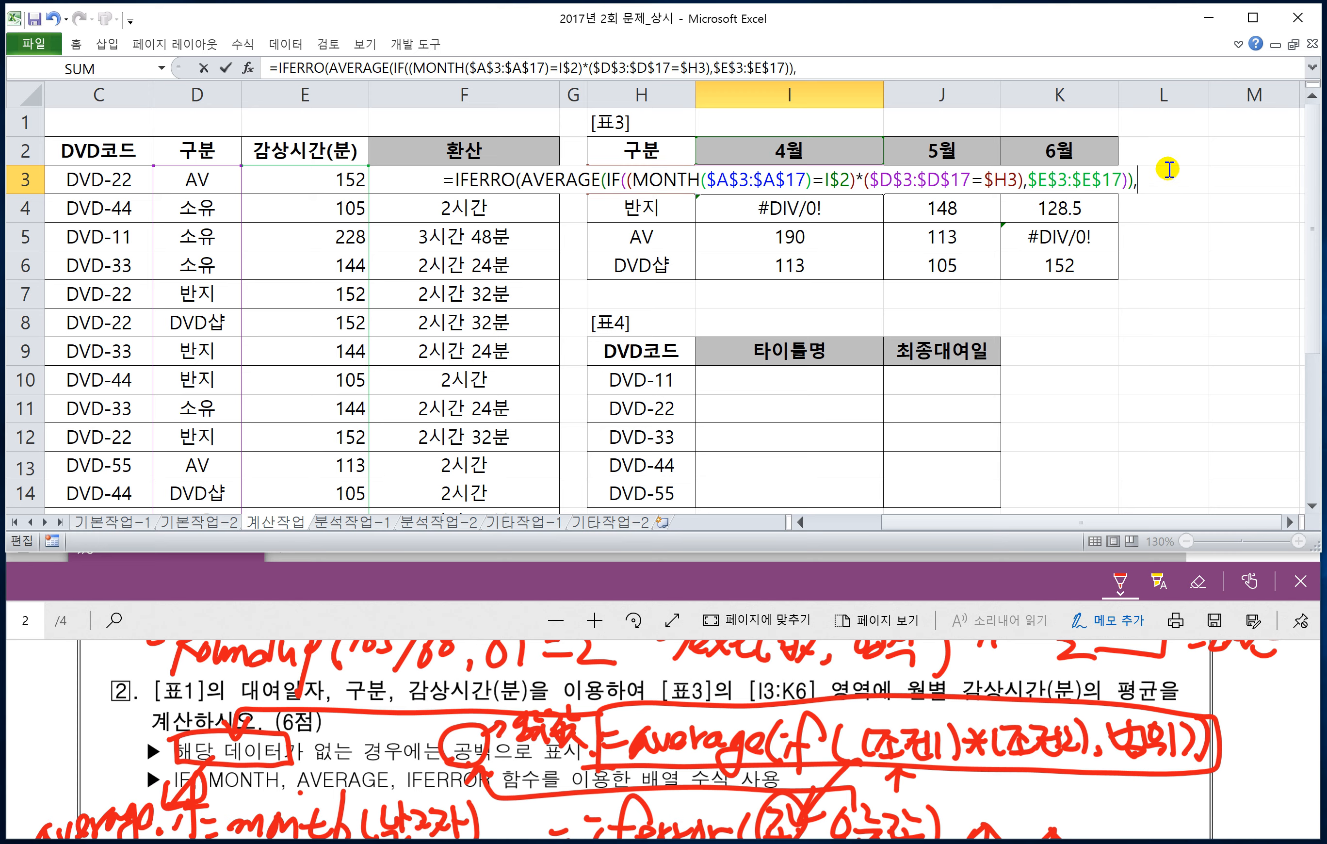
pyautogui.write('""')
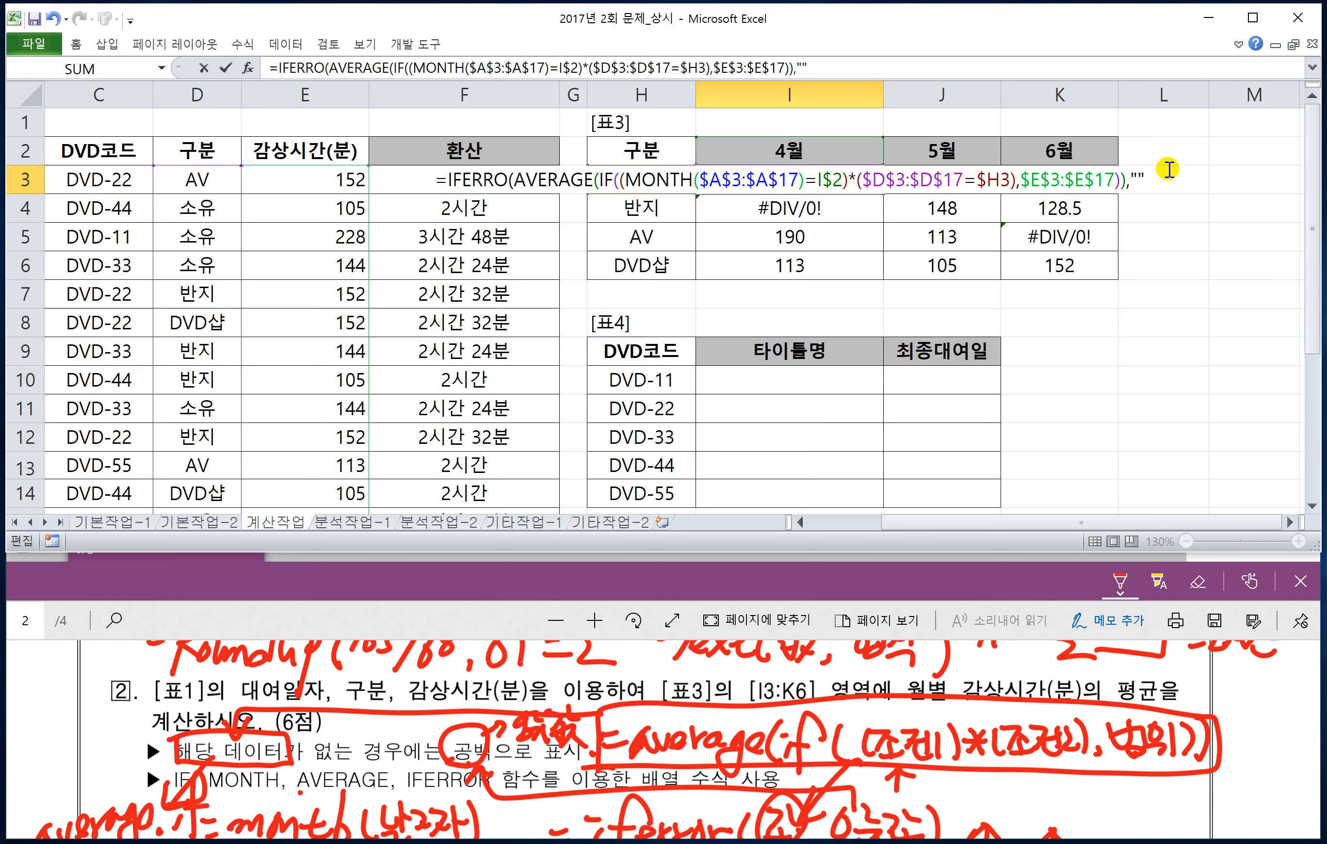
pyautogui.write(')')
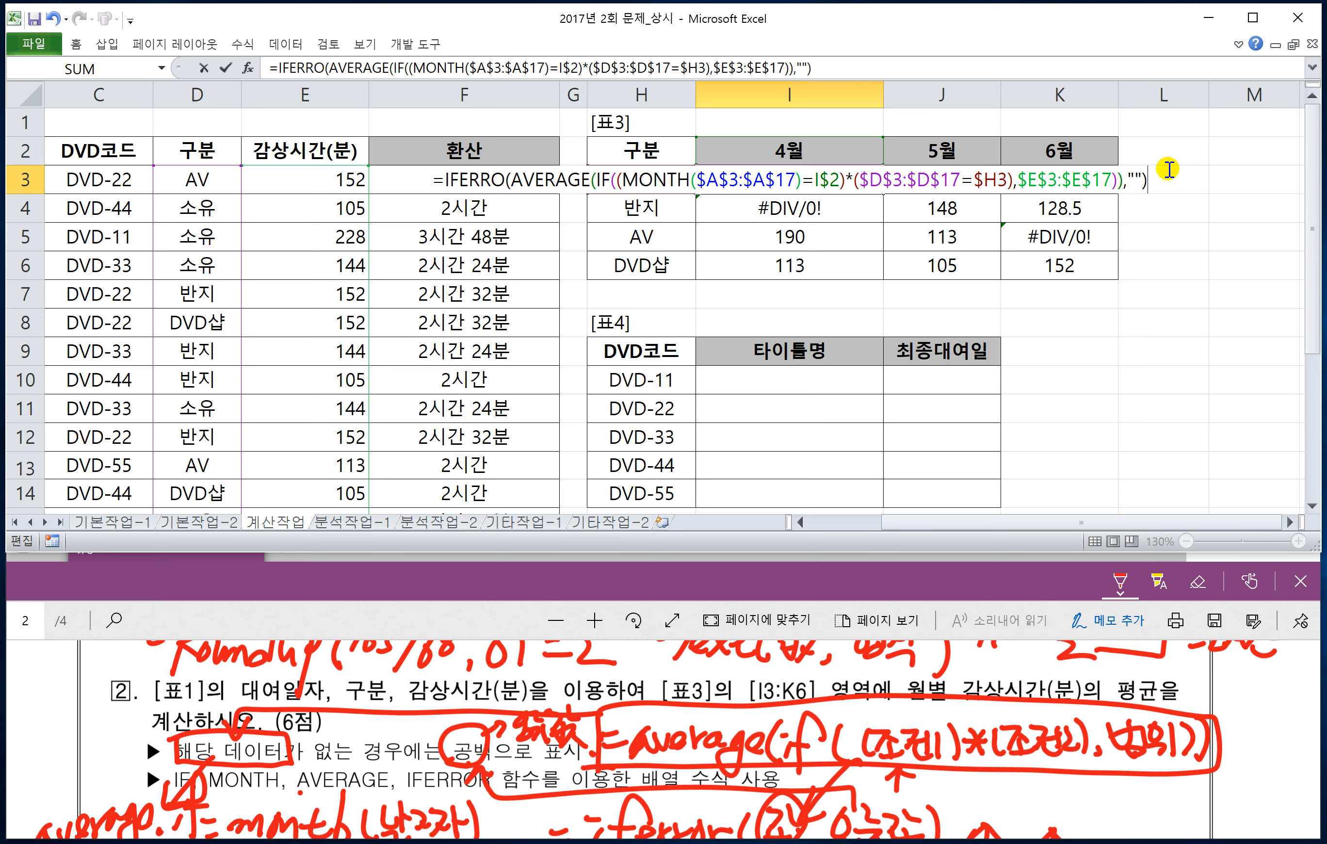
pyautogui.hotkey('ctrl', 'shift', 'Return')
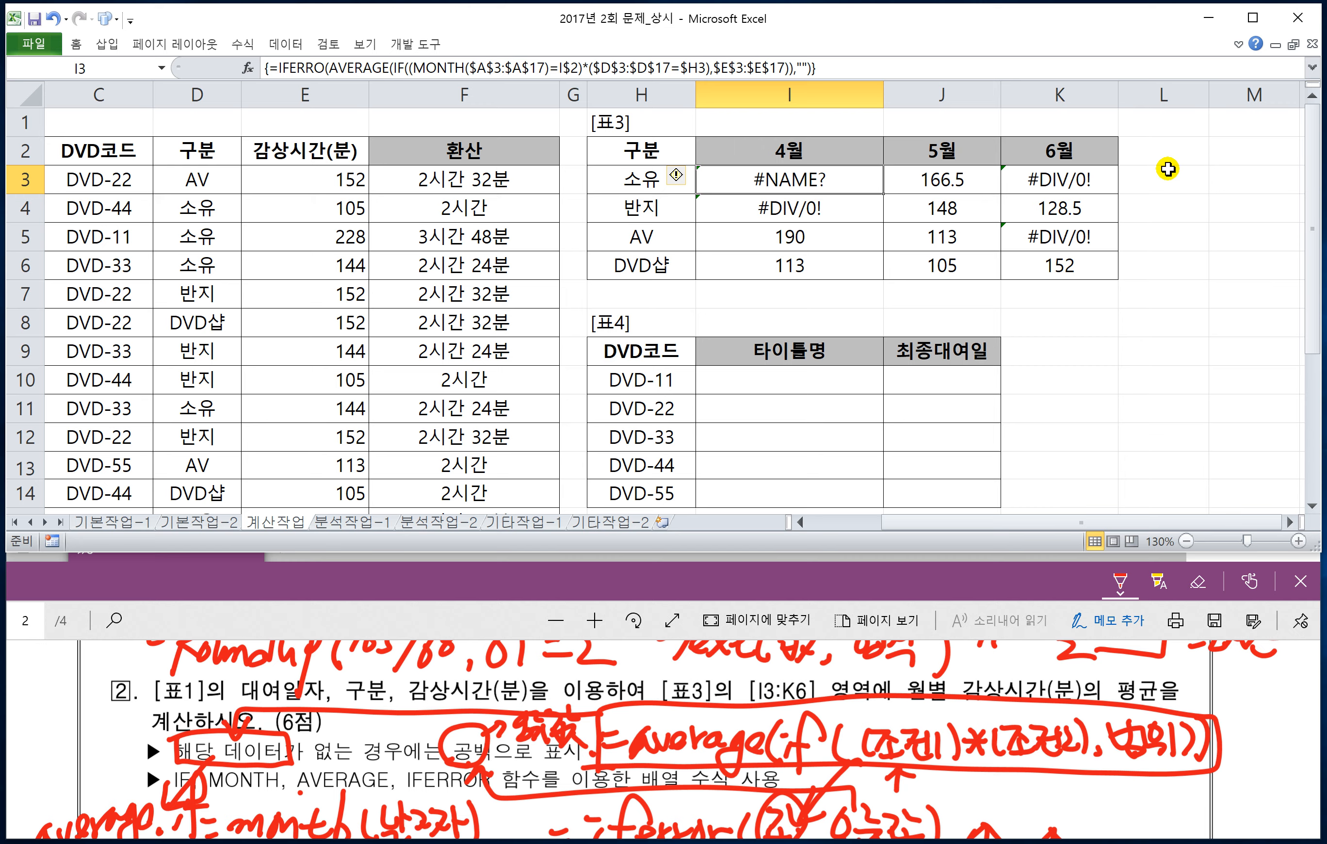
# Step: Correct the function name in I3 to IFERROR, re-enter the array formula and fill it through I3:K6
pyautogui.doubleClick(858, 180)
pyautogui.click(508, 180)
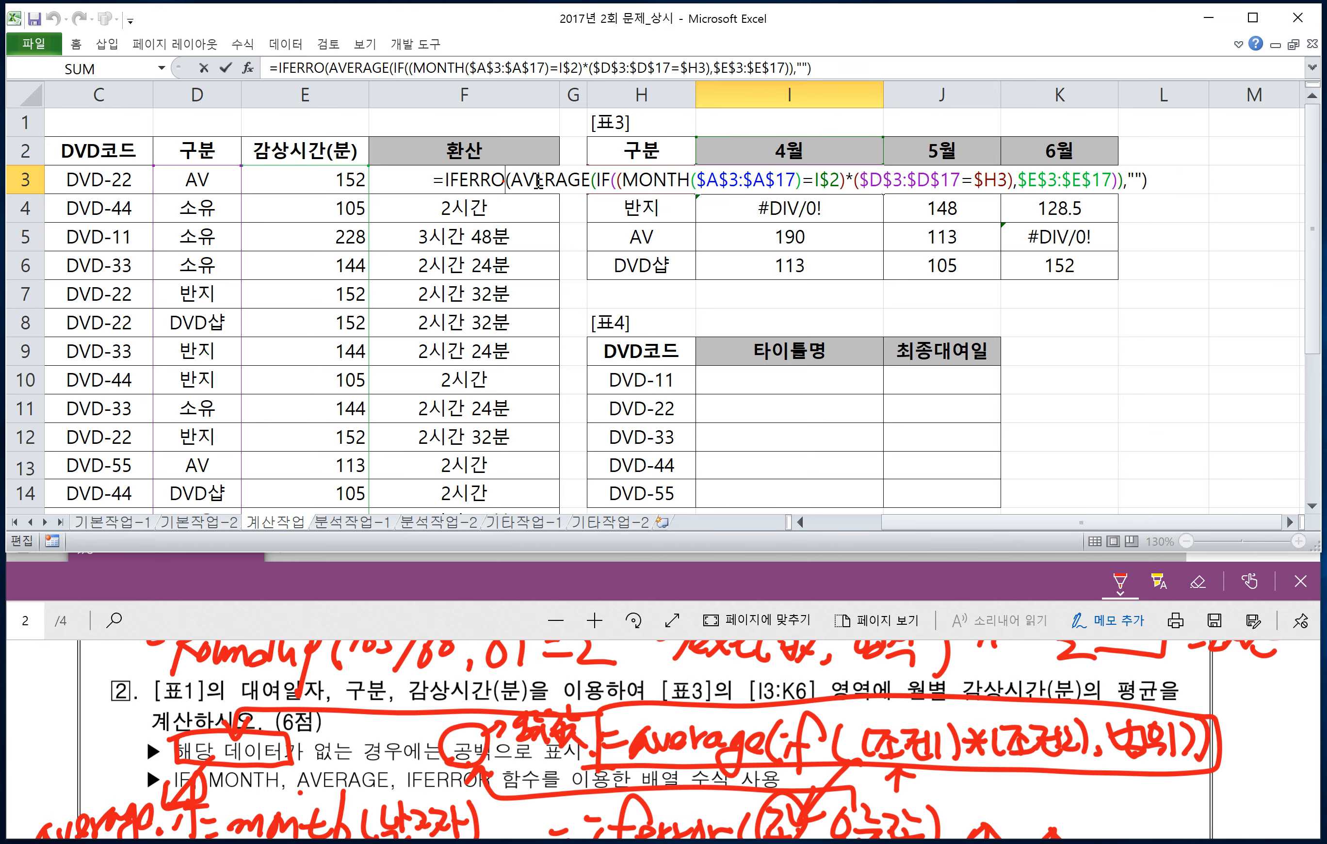
pyautogui.write('R')
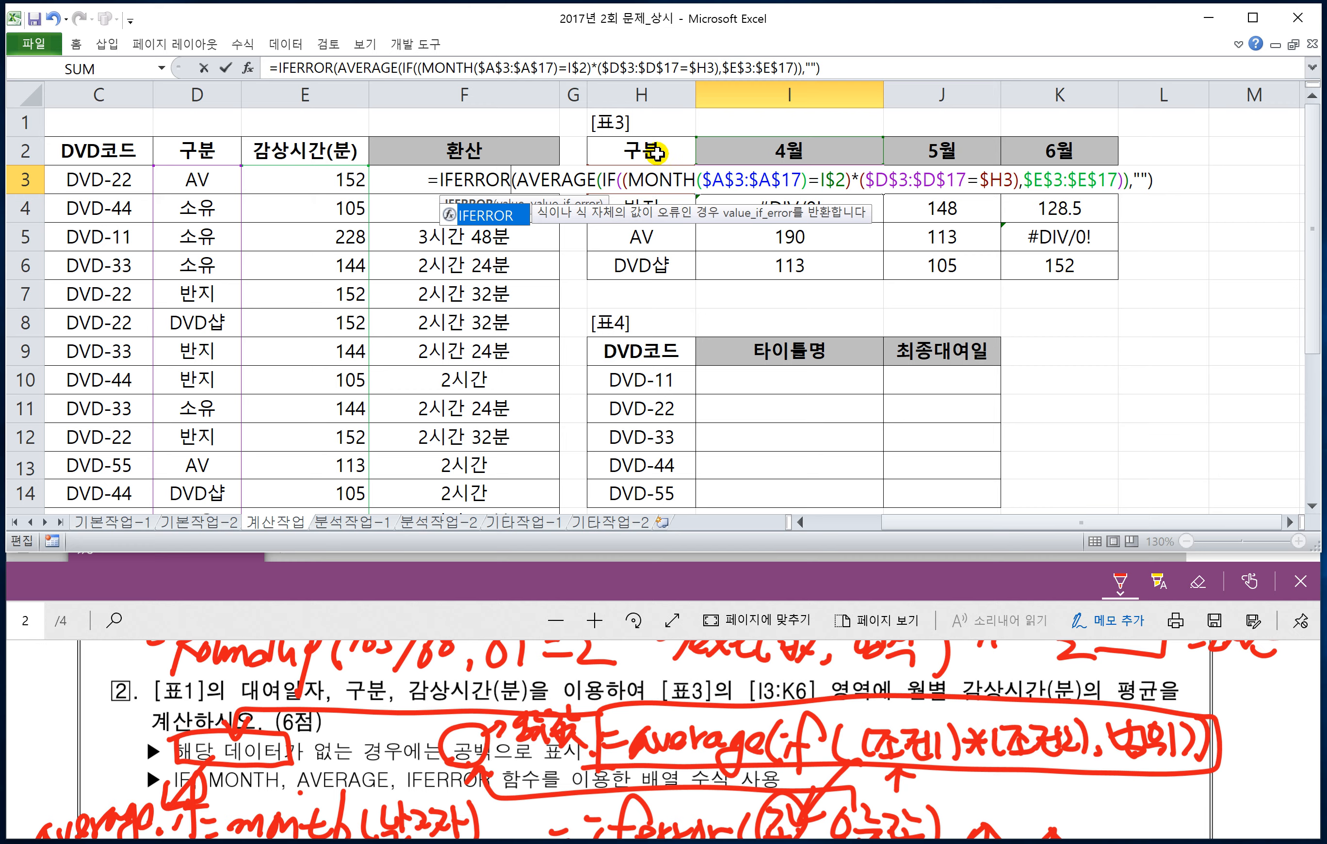
pyautogui.hotkey('ctrl', 'shift', 'Return')
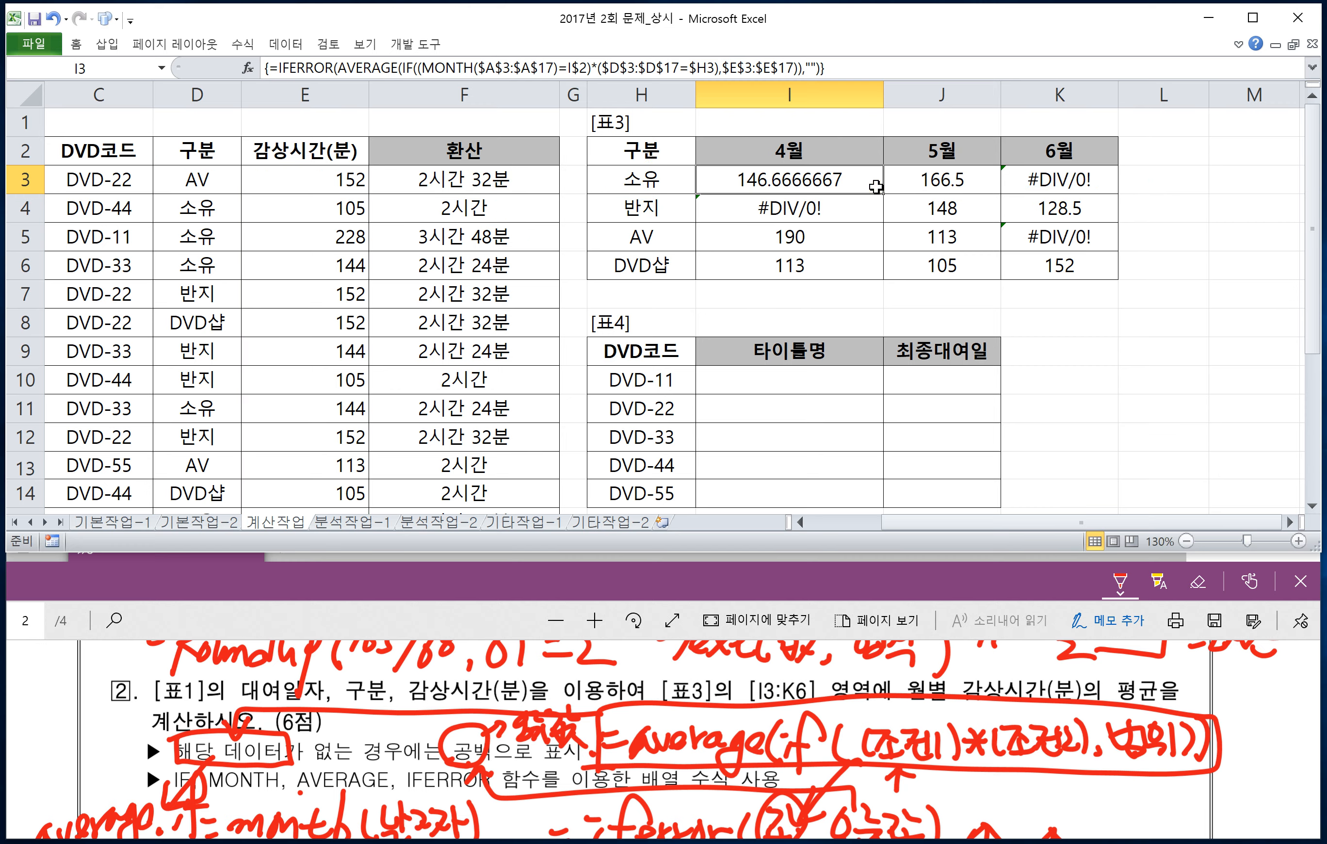
pyautogui.moveTo(883, 194); pyautogui.dragTo(1096, 270)
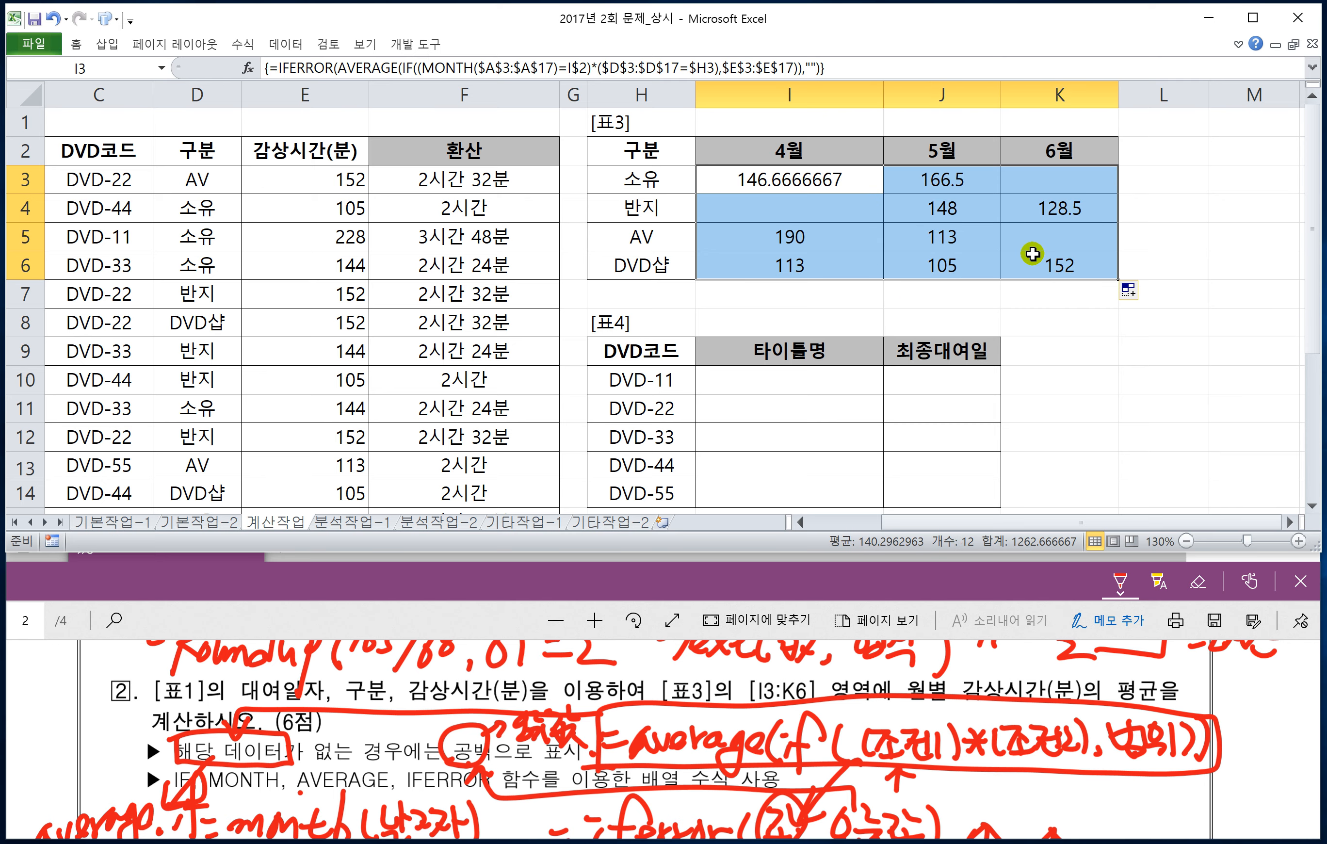
pyautogui.click(835, 217)
pyautogui.click(1022, 180)
pyautogui.click(1021, 232)
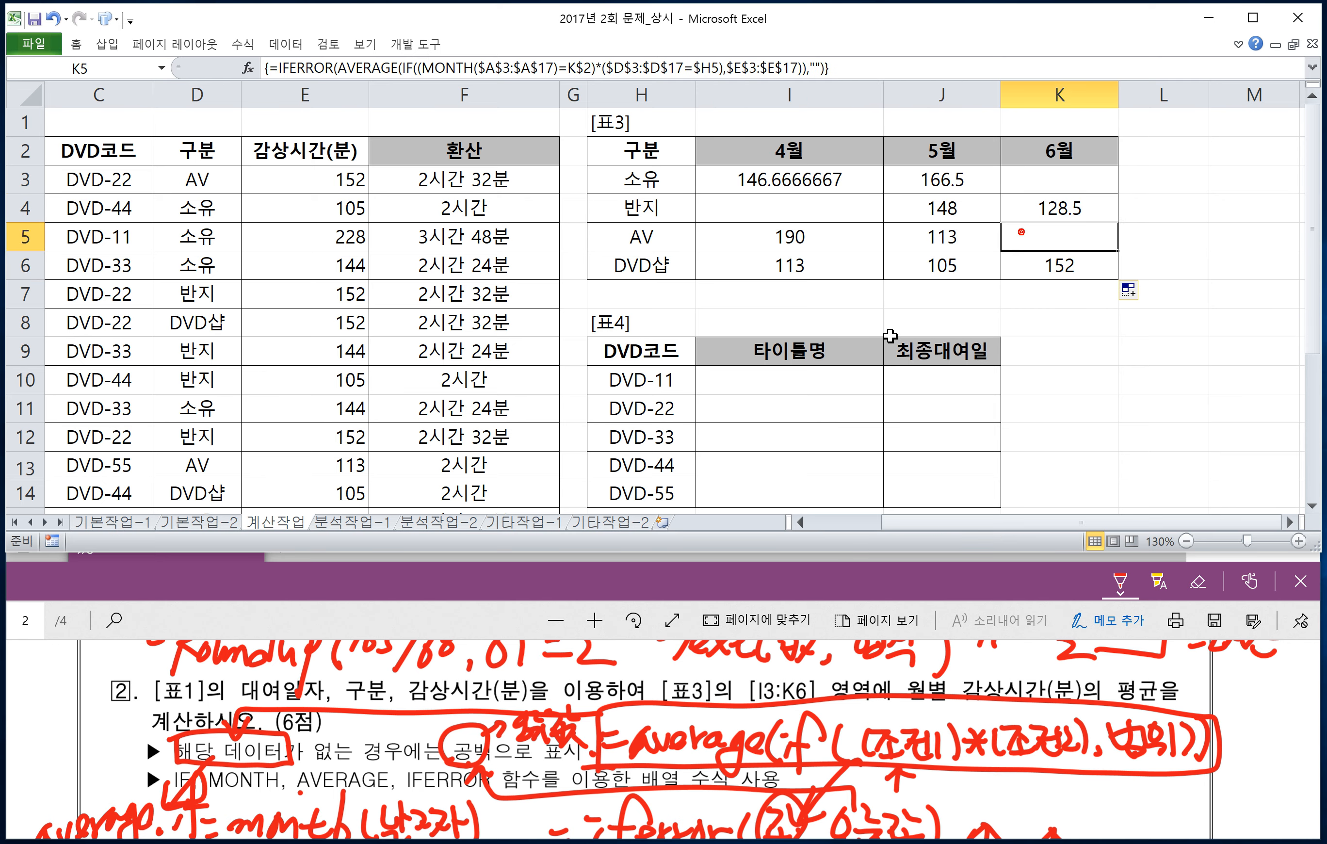
# Step: Read question 3 in the exam PDF and examine [표4] and the [표2] lookup range B20:F21 on the sheet
pyautogui.click(512, 599)
pyautogui.scroll(-5, 433, 707)
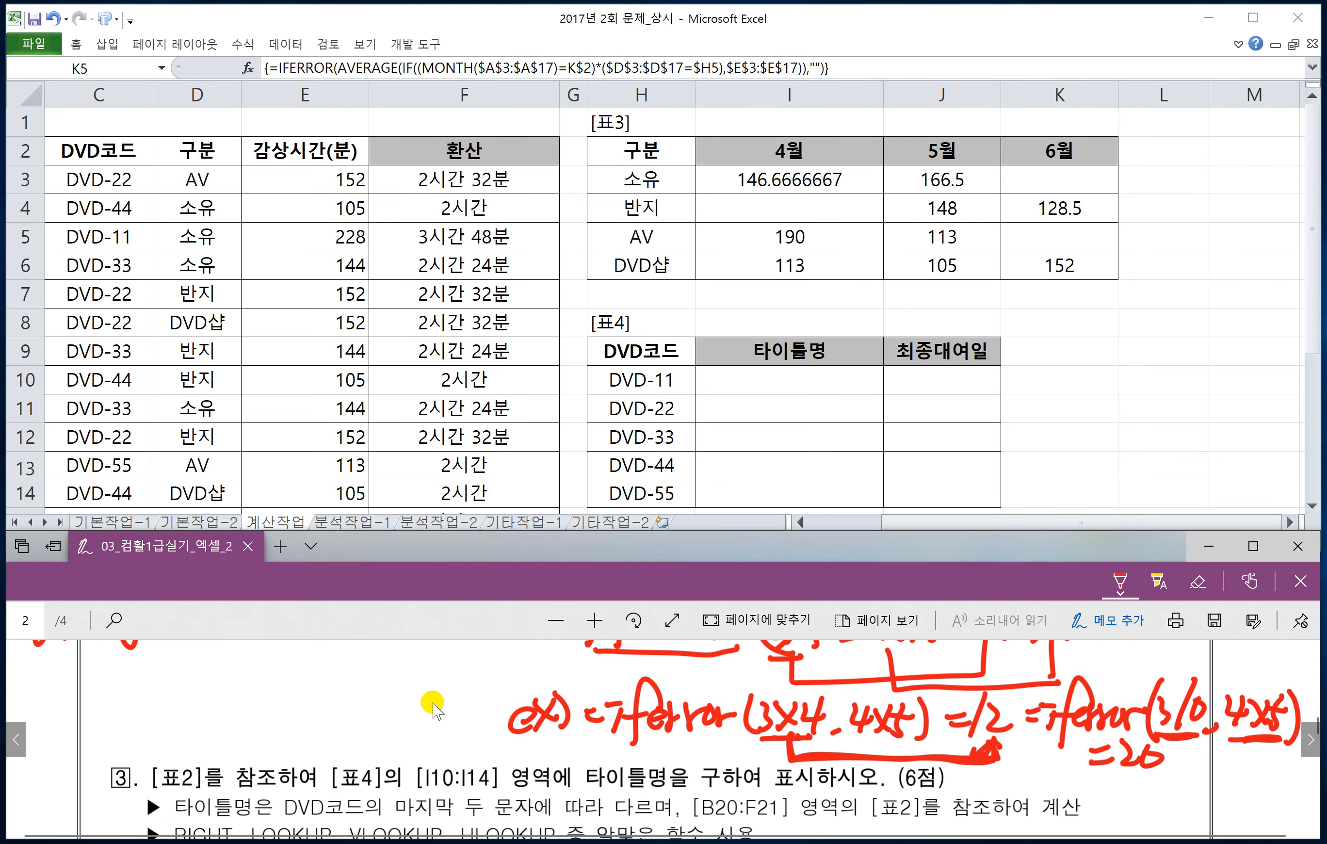
pyautogui.scroll(-2, 433, 707)
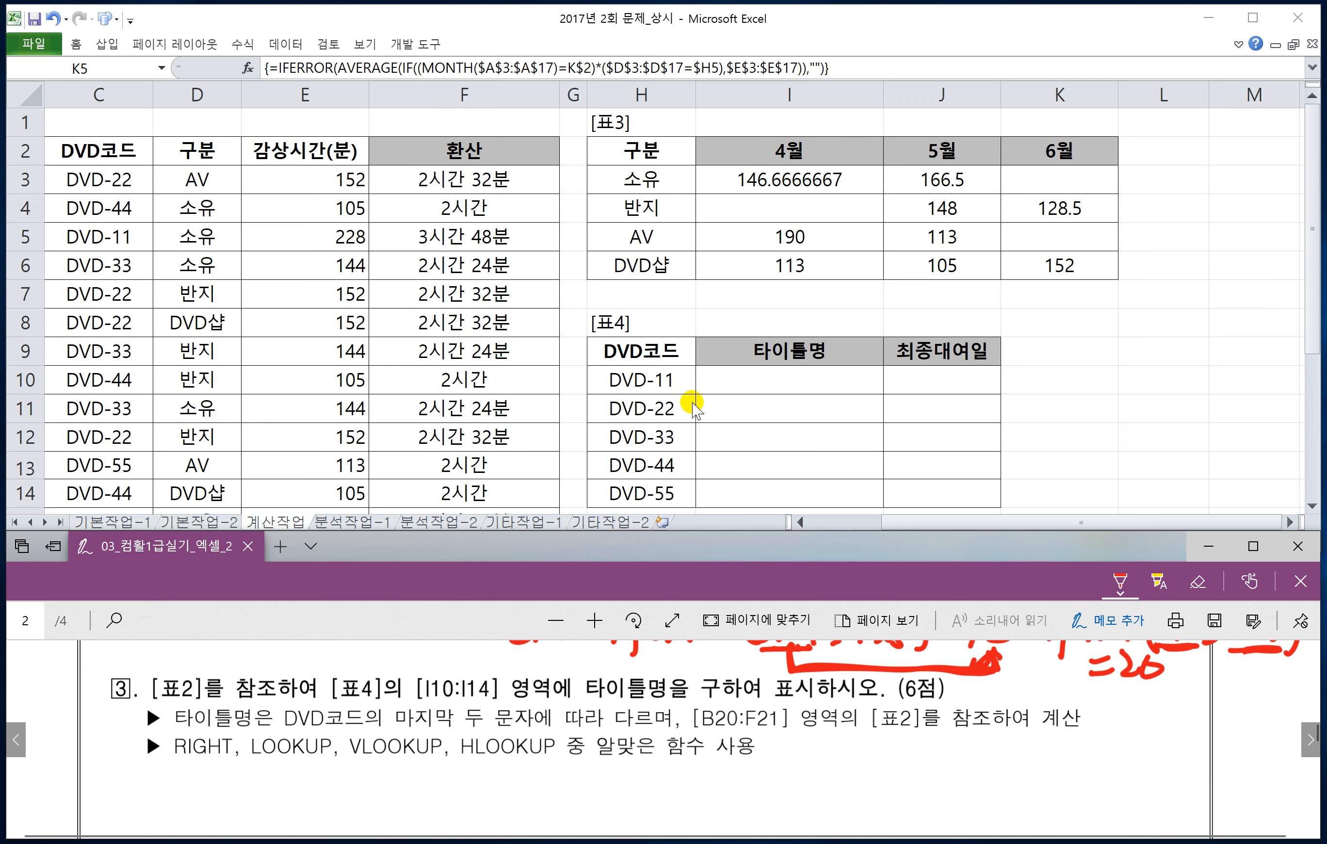
pyautogui.click(693, 379)
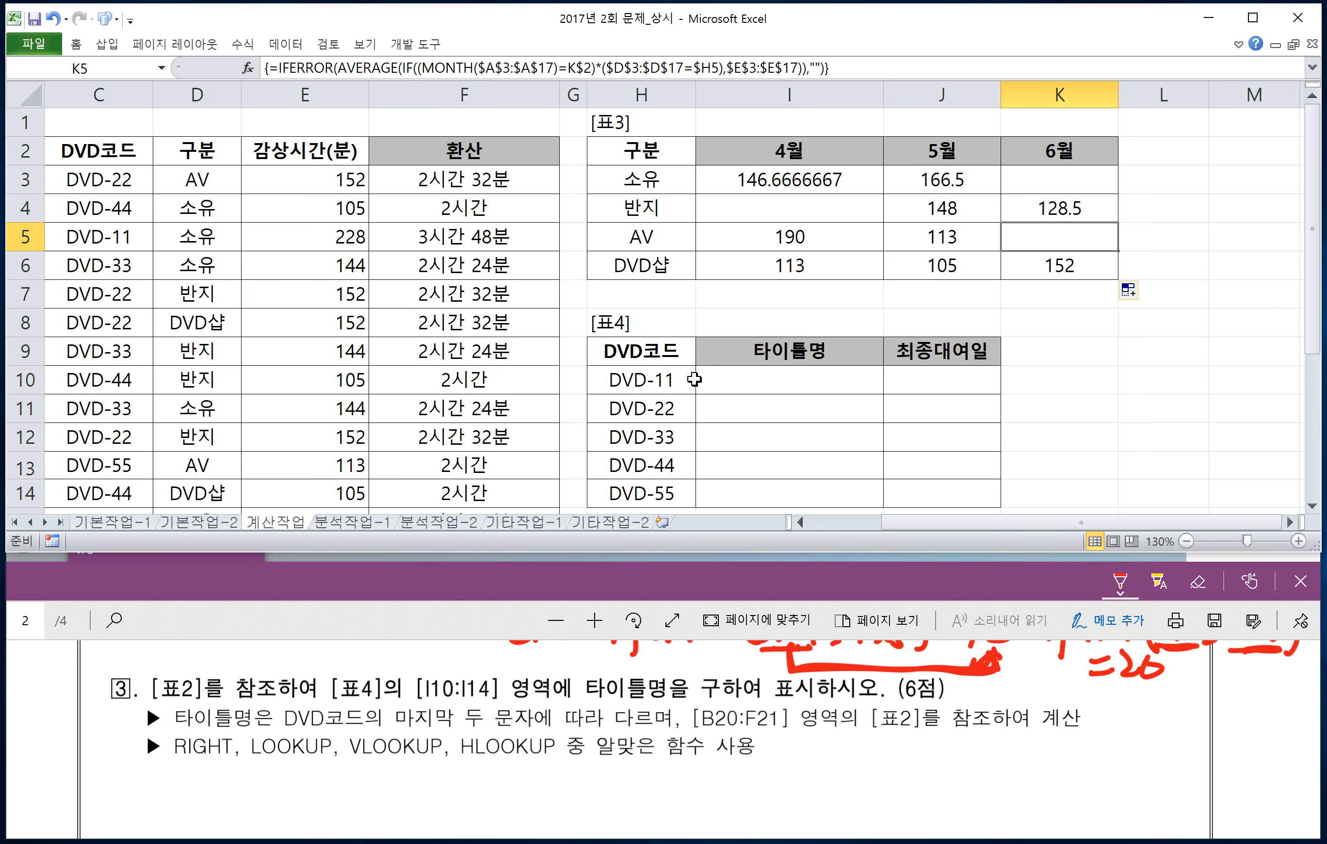
pyautogui.scroll(-3, 693, 379)
pyautogui.scroll(1, 707, 386)
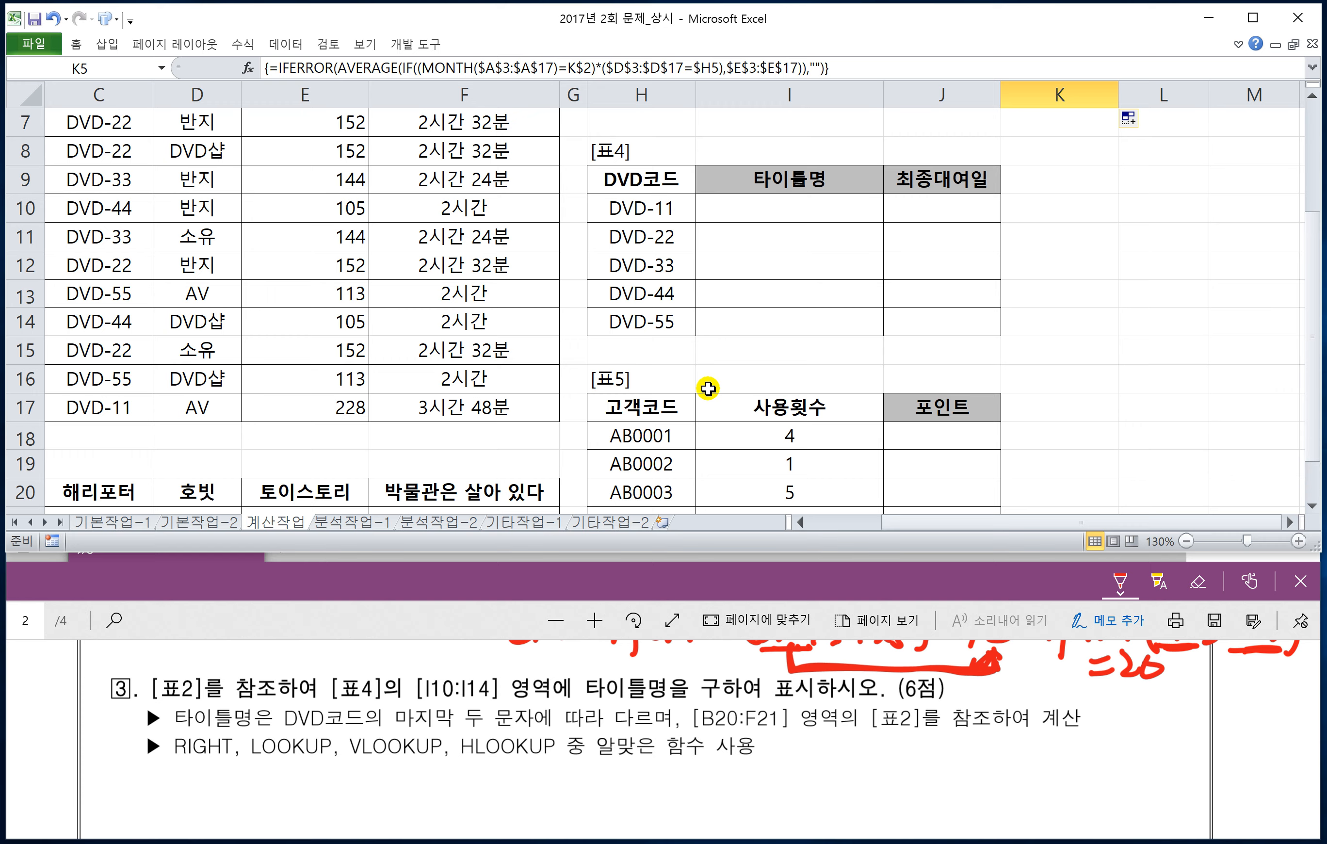
pyautogui.click(1311, 505)
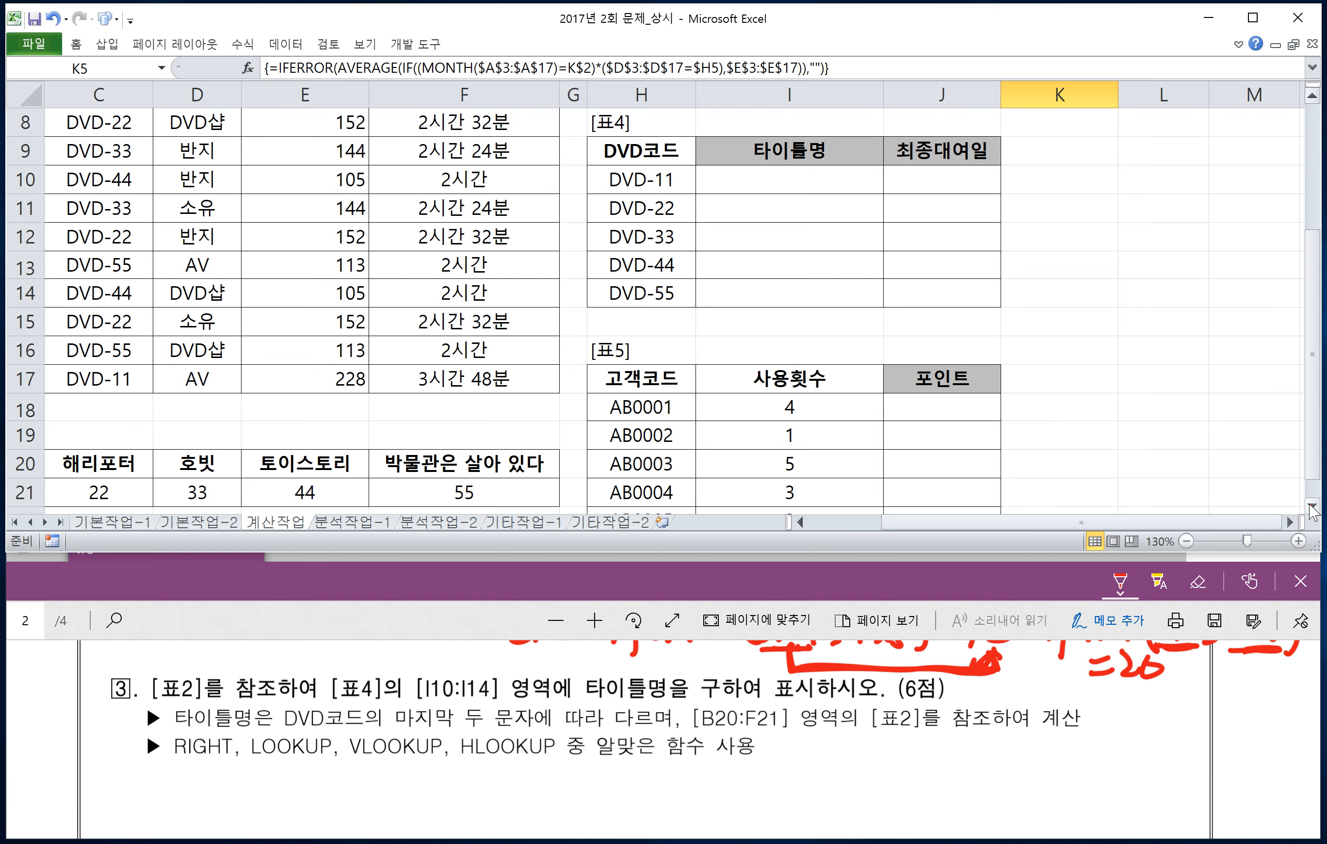
pyautogui.click(801, 522)
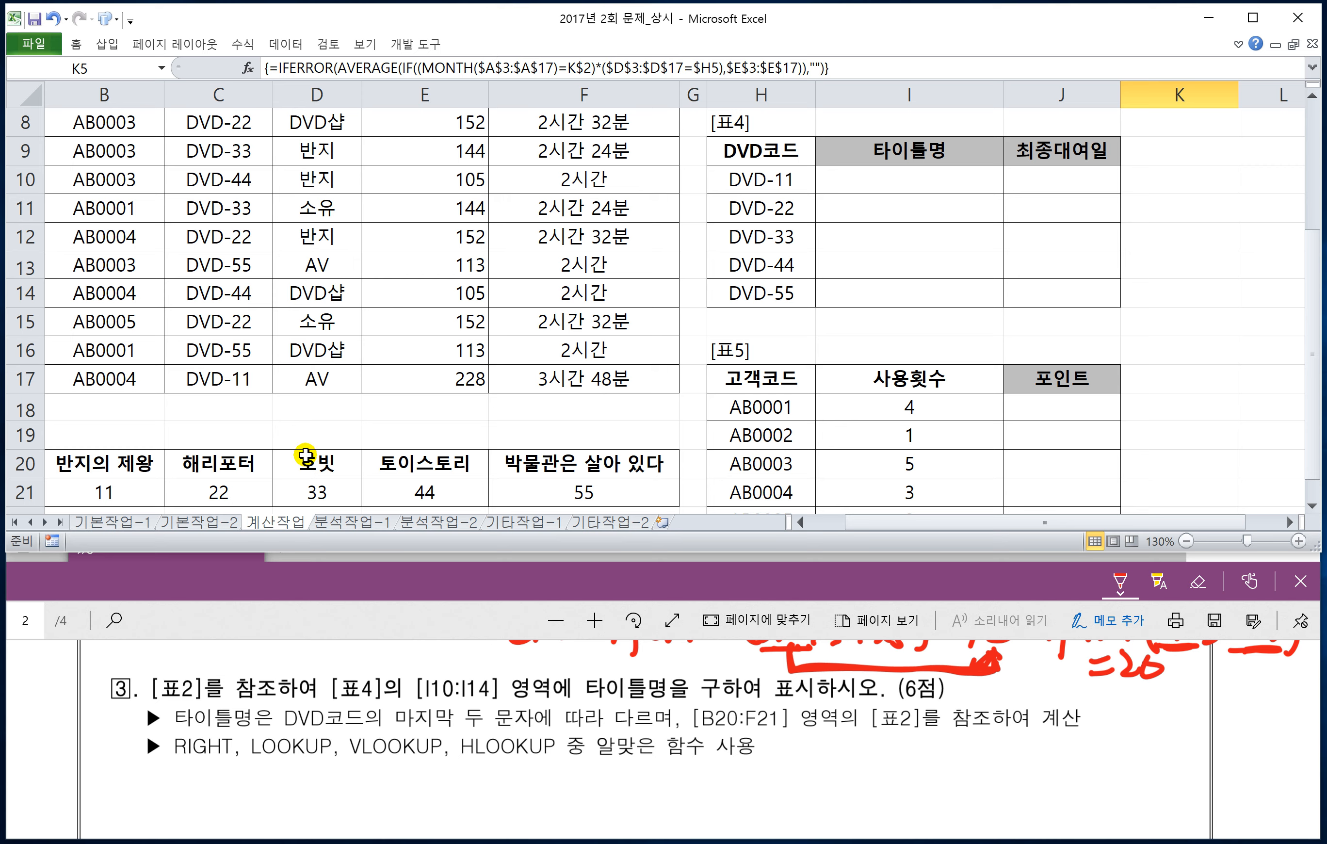
pyautogui.click(800, 522)
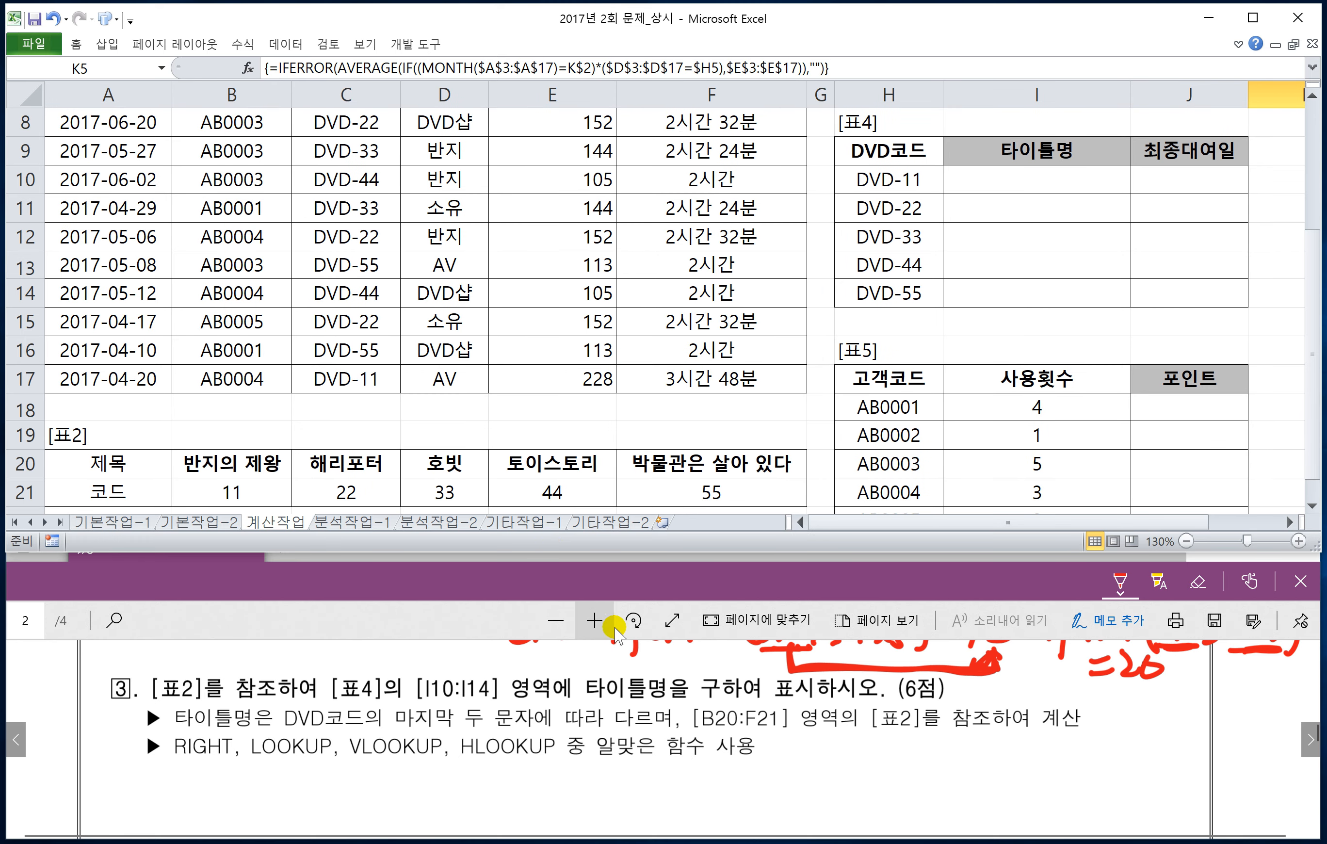
# Step: In the exam PDF, handwrite "=lookup(" in red ink below the question 3 function list
pyautogui.click(598, 589)
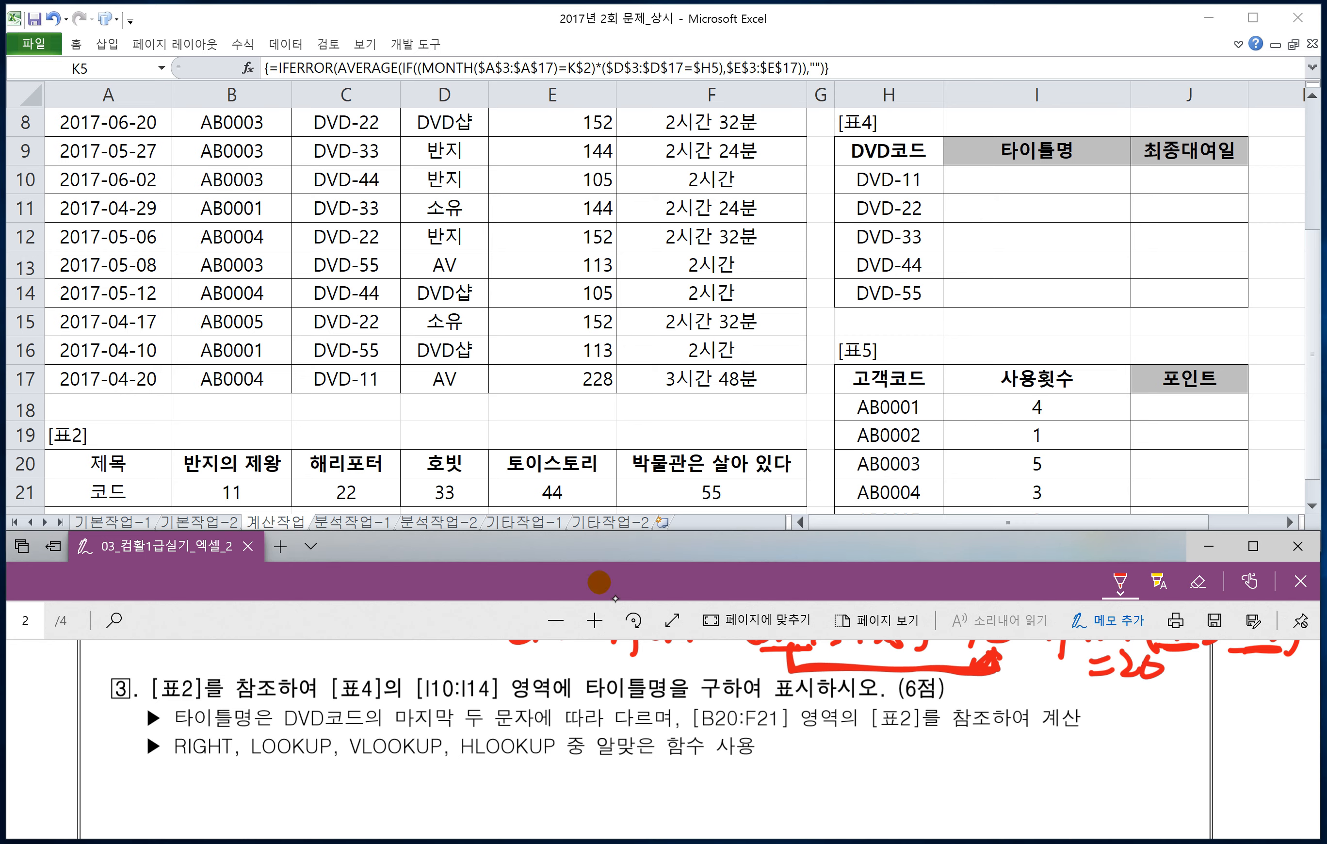
pyautogui.moveTo(281, 778)
pyautogui.mouseDown()
pyautogui.moveTo(300, 774)
pyautogui.moveTo(310, 800)
pyautogui.moveTo(393, 791)
pyautogui.mouseUp()
pyautogui.moveTo(404, 758)
pyautogui.mouseDown()
pyautogui.moveTo(403, 818)
pyautogui.moveTo(408, 783)
pyautogui.mouseUp()
pyautogui.moveTo(437, 758)
pyautogui.mouseDown()
pyautogui.moveTo(430, 793)
pyautogui.moveTo(444, 789)
pyautogui.mouseUp()
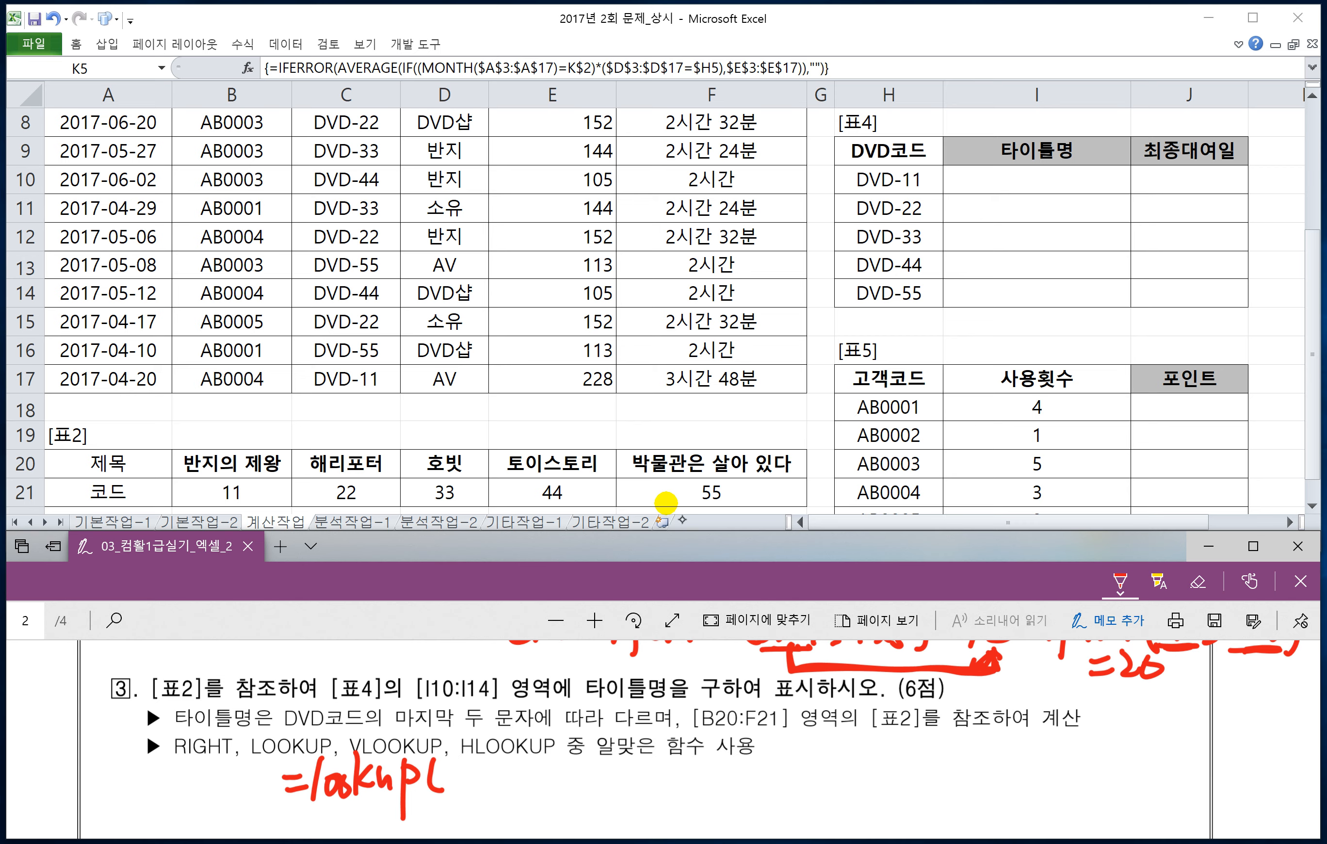
pyautogui.moveTo(440, 754); pyautogui.dragTo(441, 787)
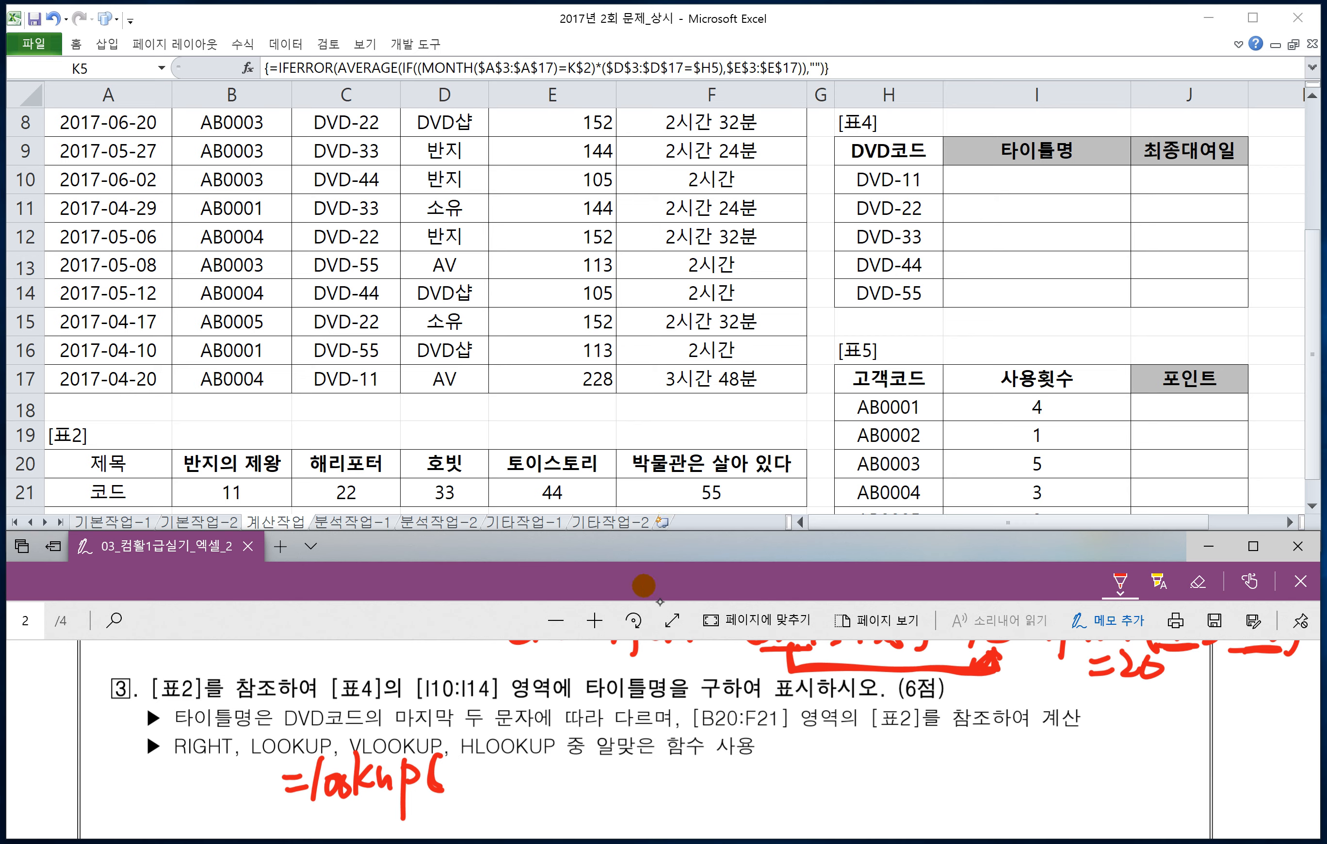
# Step: Handwrite the first LOOKUP argument "알고있는값" followed by a comma after the opening parenthesis
pyautogui.moveTo(460, 762); pyautogui.dragTo(474, 781)
pyautogui.moveTo(473, 769); pyautogui.dragTo(480, 766)
pyautogui.moveTo(453, 783)
pyautogui.mouseDown()
pyautogui.moveTo(475, 794)
pyautogui.moveTo(493, 776)
pyautogui.mouseUp()
pyautogui.moveTo(489, 773); pyautogui.dragTo(491, 785)
pyautogui.moveTo(484, 787)
pyautogui.mouseDown()
pyautogui.moveTo(509, 764)
pyautogui.moveTo(520, 780)
pyautogui.mouseUp()
pyautogui.moveTo(511, 779); pyautogui.dragTo(501, 794)
pyautogui.moveTo(520, 780)
pyautogui.mouseDown()
pyautogui.moveTo(512, 793)
pyautogui.moveTo(529, 791)
pyautogui.mouseUp()
pyautogui.moveTo(530, 761); pyautogui.dragTo(543, 773)
pyautogui.moveTo(533, 779)
pyautogui.mouseDown()
pyautogui.moveTo(547, 789)
pyautogui.moveTo(549, 778)
pyautogui.mouseUp()
pyautogui.moveTo(569, 759); pyautogui.dragTo(571, 777)
pyautogui.moveTo(571, 770); pyautogui.dragTo(551, 796)
# Step: Handwrite the second LOOKUP argument "알고있는값의범위" after the comma
pyautogui.moveTo(563, 780); pyautogui.dragTo(563, 797)
pyautogui.moveTo(552, 787)
pyautogui.mouseDown()
pyautogui.moveTo(589, 801)
pyautogui.moveTo(609, 780)
pyautogui.mouseUp()
pyautogui.moveTo(623, 761); pyautogui.dragTo(637, 773)
pyautogui.moveTo(608, 785)
pyautogui.mouseDown()
pyautogui.moveTo(626, 798)
pyautogui.moveTo(651, 776)
pyautogui.moveTo(658, 784)
pyautogui.mouseUp()
pyautogui.moveTo(662, 762); pyautogui.dragTo(674, 780)
pyautogui.moveTo(665, 783)
pyautogui.mouseDown()
pyautogui.moveTo(654, 796)
pyautogui.moveTo(681, 796)
pyautogui.mouseUp()
pyautogui.moveTo(683, 762); pyautogui.dragTo(697, 774)
pyautogui.moveTo(685, 780); pyautogui.dragTo(703, 780)
pyautogui.moveTo(714, 756); pyautogui.dragTo(711, 799)
pyautogui.moveTo(720, 780)
pyautogui.mouseDown()
pyautogui.moveTo(713, 800)
pyautogui.moveTo(728, 800)
pyautogui.mouseUp()
pyautogui.moveTo(736, 764); pyautogui.dragTo(754, 795)
pyautogui.moveTo(762, 760); pyautogui.dragTo(774, 781)
pyautogui.moveTo(779, 758); pyautogui.dragTo(778, 798)
pyautogui.moveTo(792, 758); pyautogui.dragTo(802, 781)
pyautogui.moveTo(791, 771); pyautogui.dragTo(808, 797)
pyautogui.moveTo(809, 760); pyautogui.dragTo(811, 799)
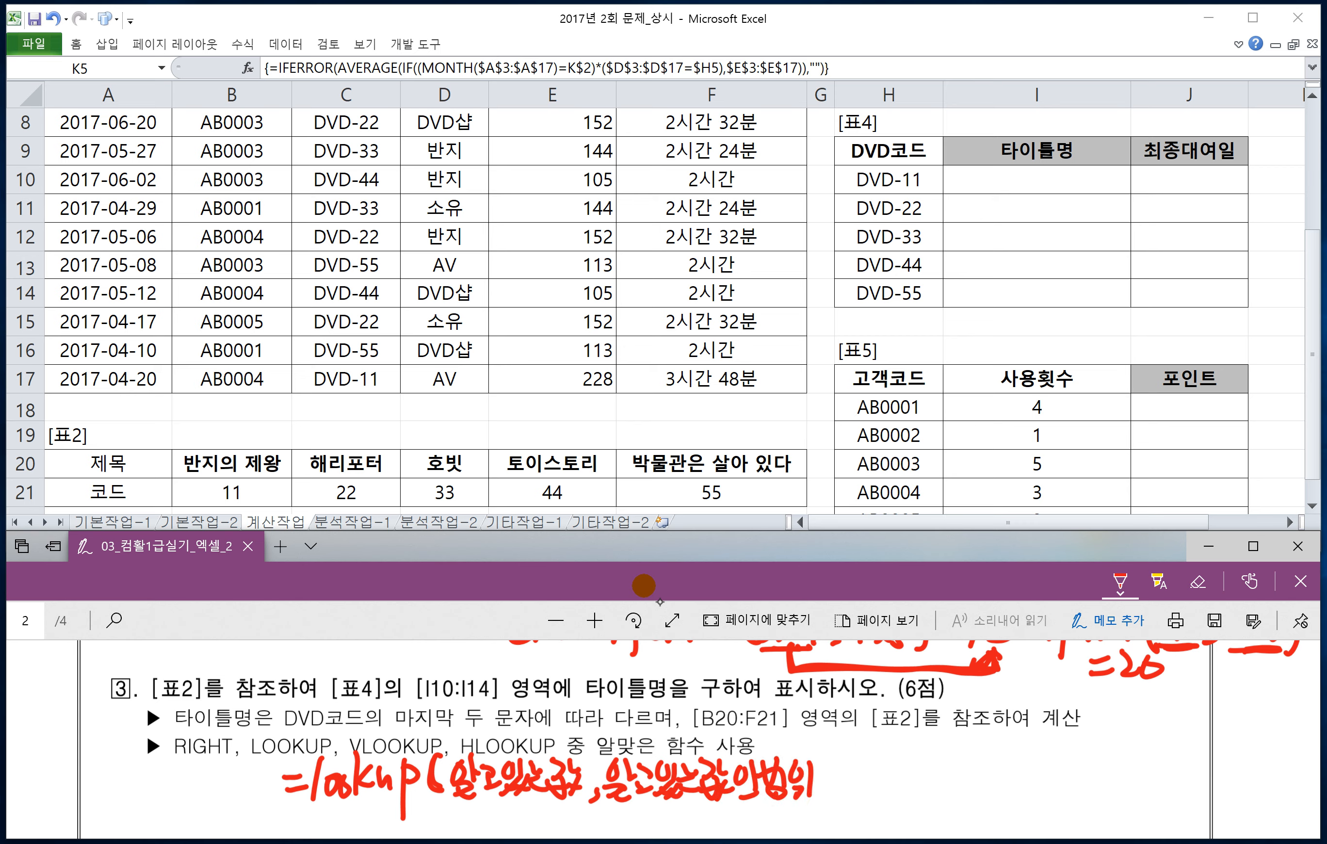
# Step: Underline the second LOOKUP argument, note "1개행, 1개열(오름차순)" beneath it and add a comma after the argument
pyautogui.scroll(-1, 819, 744)
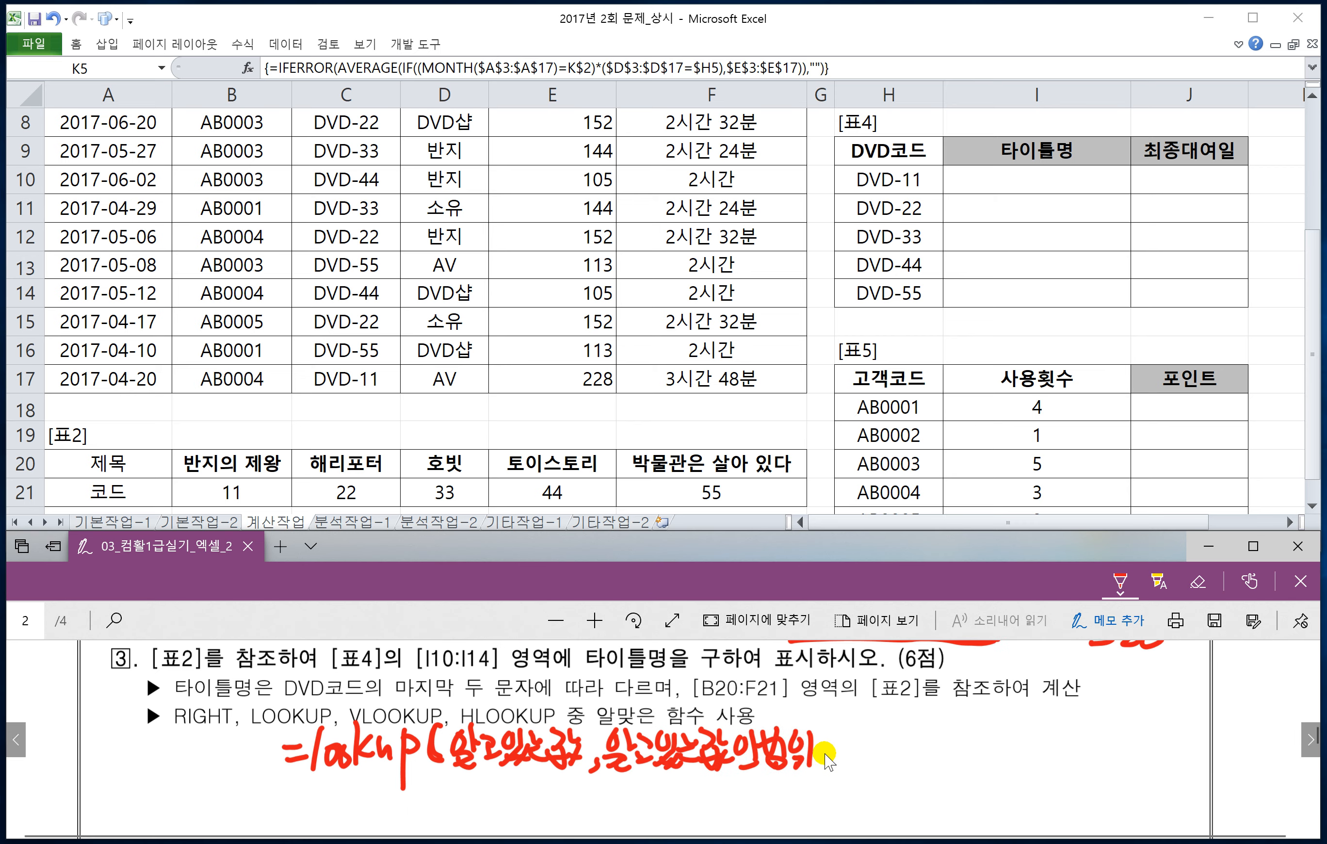
pyautogui.click(601, 795)
pyautogui.moveTo(614, 785); pyautogui.dragTo(808, 772)
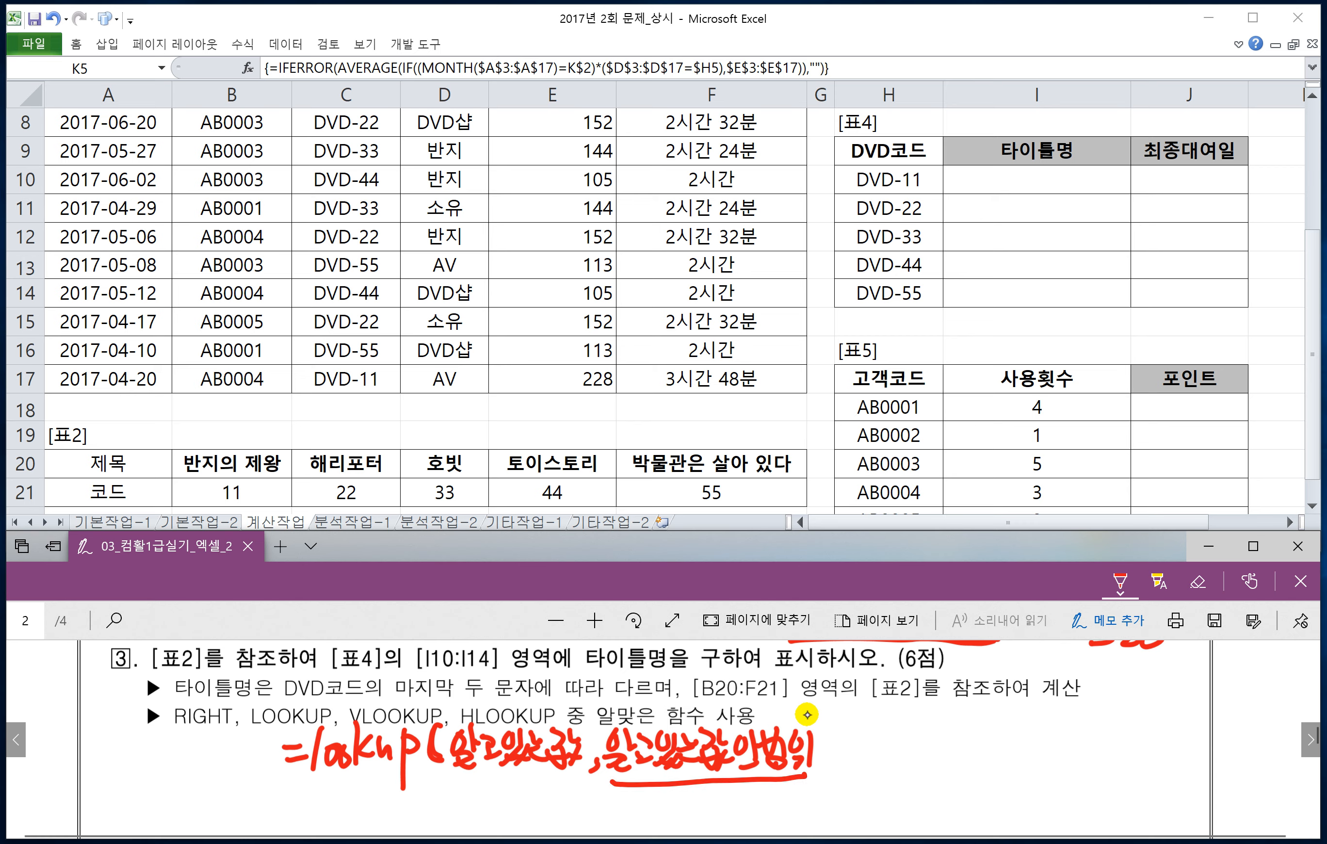
pyautogui.moveTo(591, 797); pyautogui.dragTo(596, 821)
pyautogui.moveTo(597, 802); pyautogui.dragTo(647, 818)
pyautogui.moveTo(645, 785)
pyautogui.mouseDown()
pyautogui.moveTo(668, 811)
pyautogui.moveTo(709, 817)
pyautogui.mouseUp()
pyautogui.click(681, 817)
pyautogui.moveTo(716, 791); pyautogui.dragTo(732, 815)
pyautogui.moveTo(731, 797); pyautogui.dragTo(749, 805)
pyautogui.moveTo(737, 802); pyautogui.dragTo(769, 820)
pyautogui.moveTo(791, 785); pyautogui.dragTo(786, 806)
pyautogui.moveTo(784, 815)
pyautogui.mouseDown()
pyautogui.moveTo(860, 814)
pyautogui.moveTo(865, 828)
pyautogui.mouseUp()
pyautogui.moveTo(870, 802); pyautogui.dragTo(872, 824)
pyautogui.moveTo(834, 762); pyautogui.dragTo(828, 777)
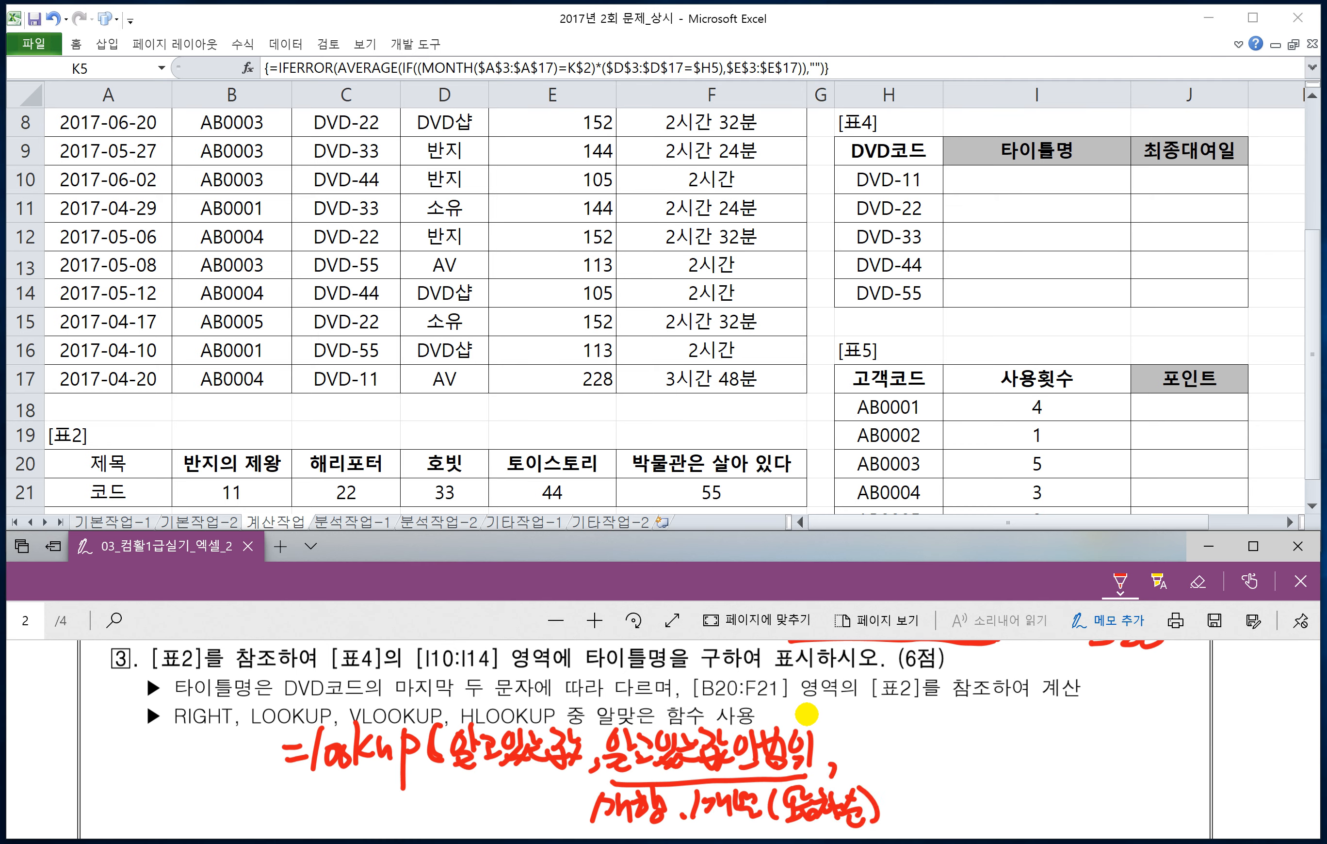
# Step: Handwrite an ascending-order note "오름차순 A~Z 1~10, ㄱ~ㅎ" below and left of the LOOKUP syntax
pyautogui.scroll(-1, 824, 724)
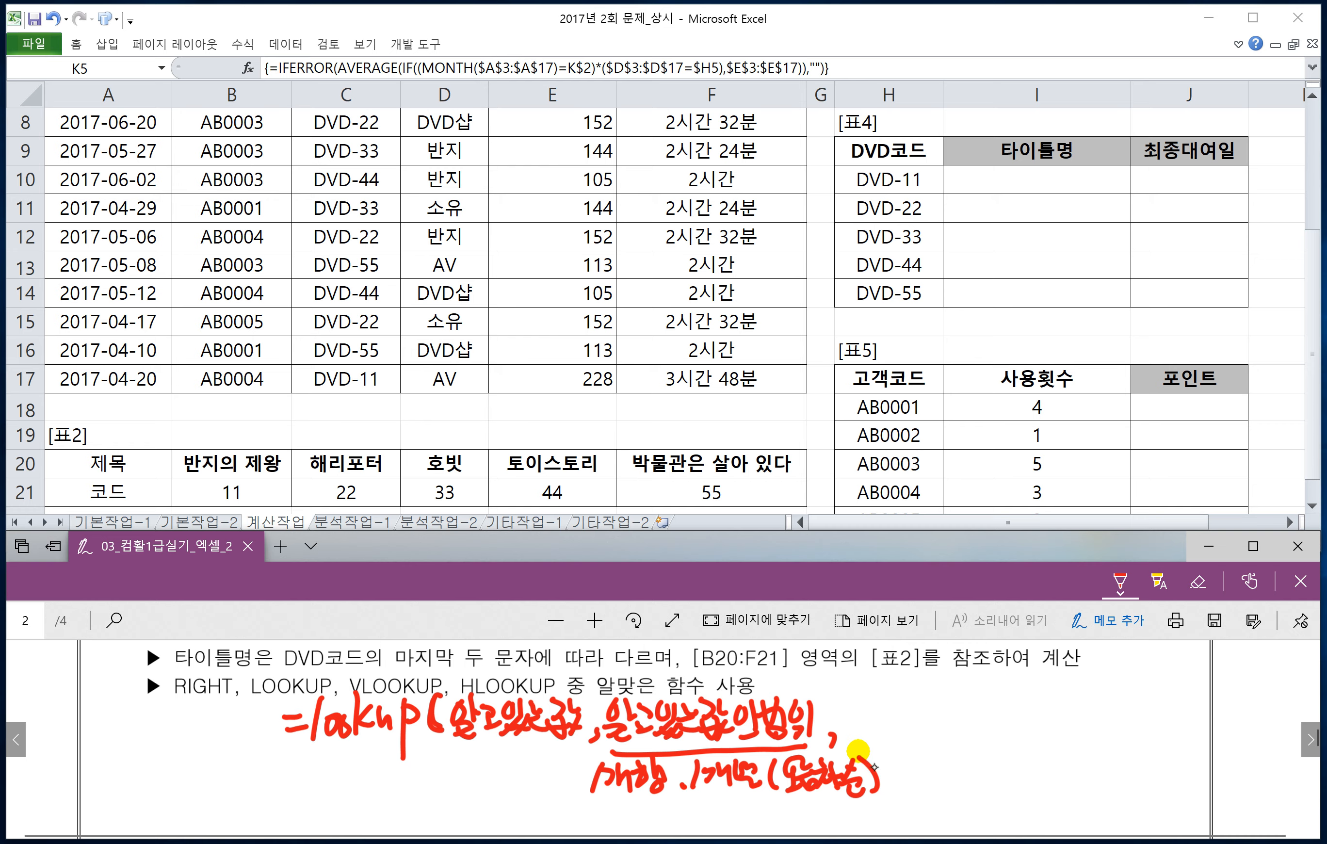
pyautogui.moveTo(108, 753); pyautogui.dragTo(108, 757)
pyautogui.moveTo(110, 770)
pyautogui.mouseDown()
pyautogui.moveTo(100, 794)
pyautogui.moveTo(116, 783)
pyautogui.mouseUp()
pyautogui.moveTo(116, 757); pyautogui.dragTo(135, 768)
pyautogui.moveTo(118, 779)
pyautogui.mouseDown()
pyautogui.moveTo(140, 768)
pyautogui.moveTo(137, 788)
pyautogui.mouseUp()
pyautogui.moveTo(153, 751); pyautogui.dragTo(176, 789)
pyautogui.moveTo(188, 744); pyautogui.dragTo(211, 780)
pyautogui.moveTo(133, 798)
pyautogui.mouseDown()
pyautogui.moveTo(117, 824)
pyautogui.moveTo(135, 815)
pyautogui.mouseUp()
pyautogui.moveTo(144, 819)
pyautogui.mouseDown()
pyautogui.moveTo(167, 808)
pyautogui.moveTo(193, 825)
pyautogui.moveTo(201, 807)
pyautogui.moveTo(223, 820)
pyautogui.mouseUp()
pyautogui.moveTo(238, 808)
pyautogui.mouseDown()
pyautogui.moveTo(262, 797)
pyautogui.moveTo(274, 818)
pyautogui.mouseUp()
pyautogui.moveTo(294, 791)
pyautogui.mouseDown()
pyautogui.moveTo(313, 825)
pyautogui.moveTo(408, 787)
pyautogui.mouseUp()
pyautogui.moveTo(395, 797); pyautogui.dragTo(415, 795)
pyautogui.moveTo(403, 803); pyautogui.dragTo(407, 817)
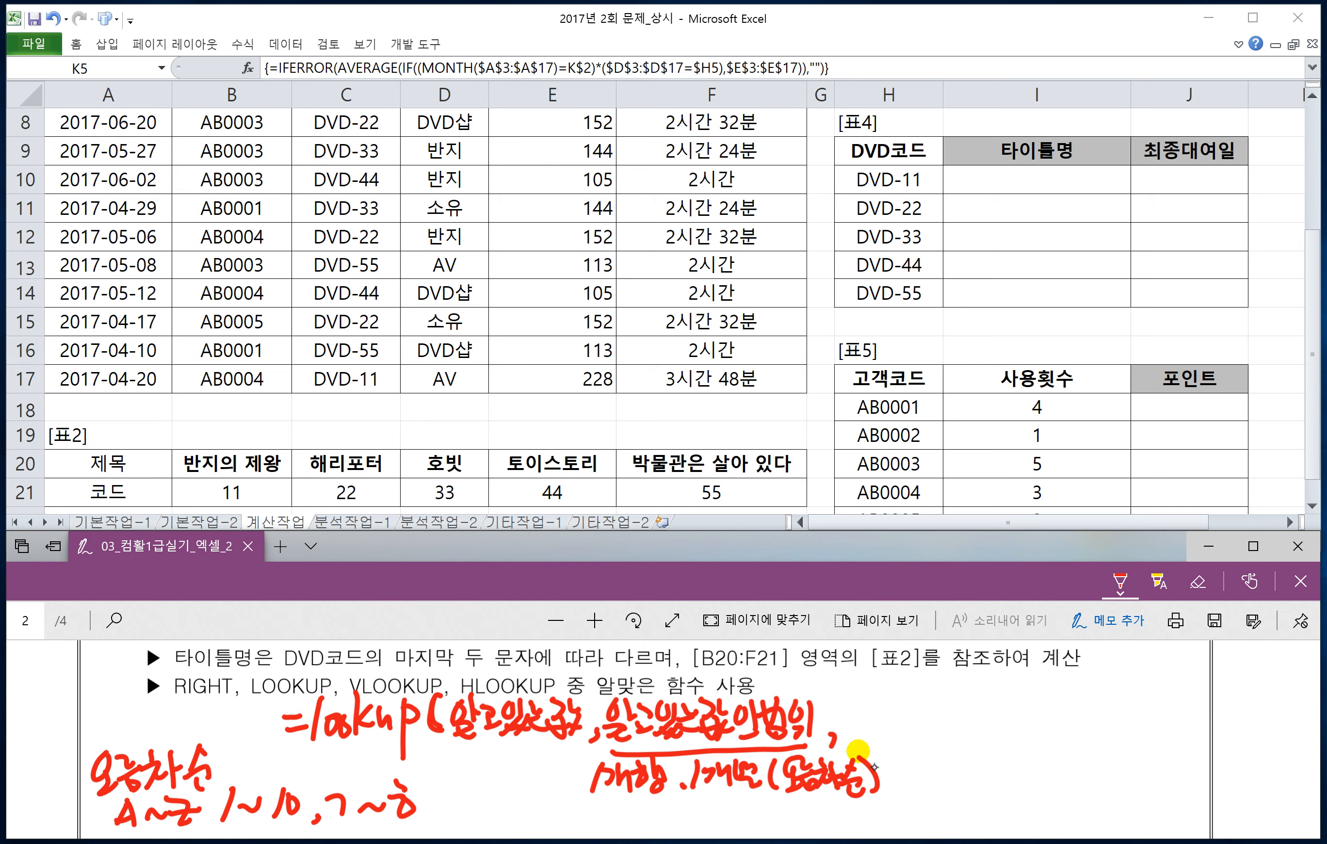
# Step: Handwrite the third LOOKUP argument "찾는값의범위" with a closing parenthesis, then underline the third and first arguments
pyautogui.moveTo(842, 703); pyautogui.dragTo(868, 739)
pyautogui.moveTo(878, 701)
pyautogui.mouseDown()
pyautogui.moveTo(891, 731)
pyautogui.moveTo(905, 707)
pyautogui.mouseUp()
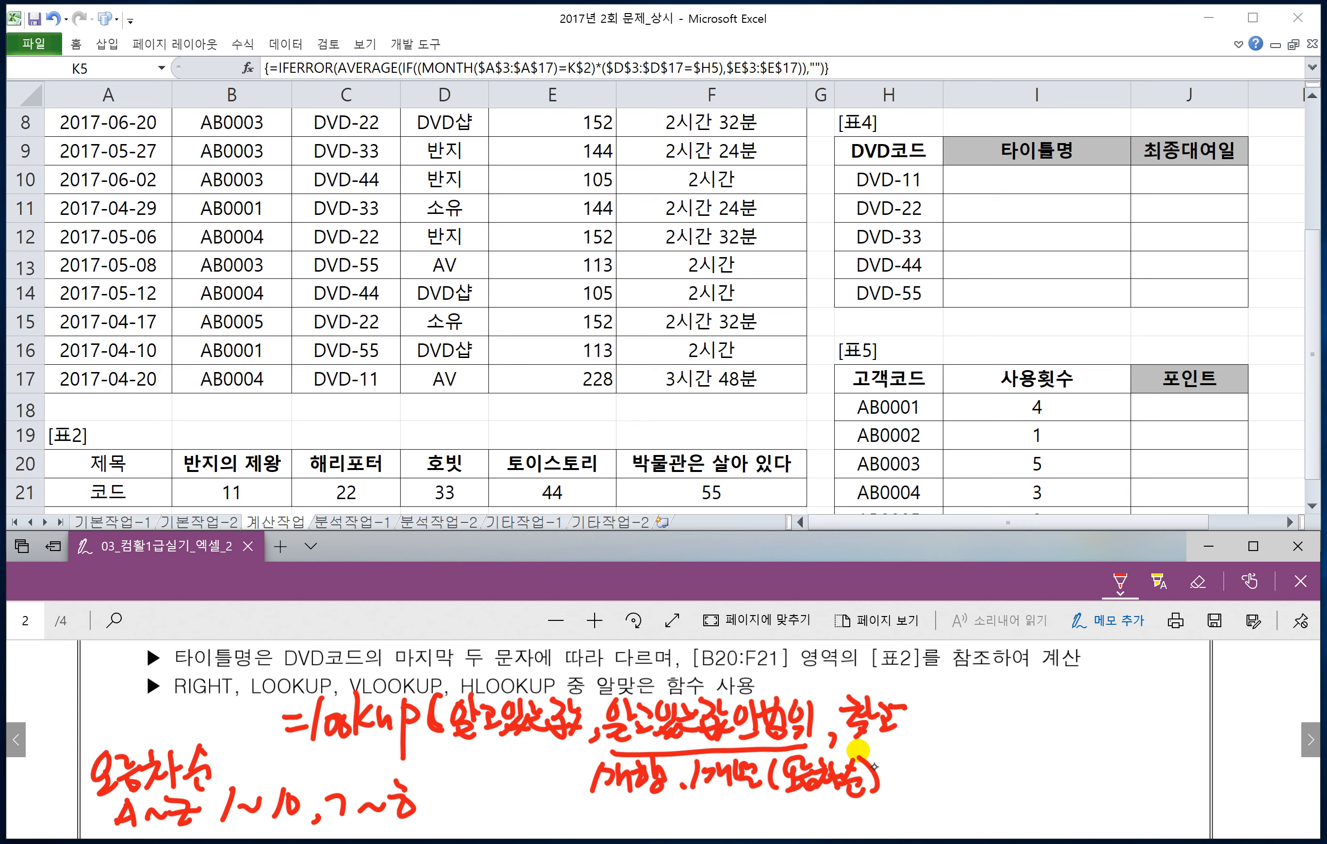
pyautogui.hotkey('ctrl', 'z')
pyautogui.hotkey('ctrl', 'z')
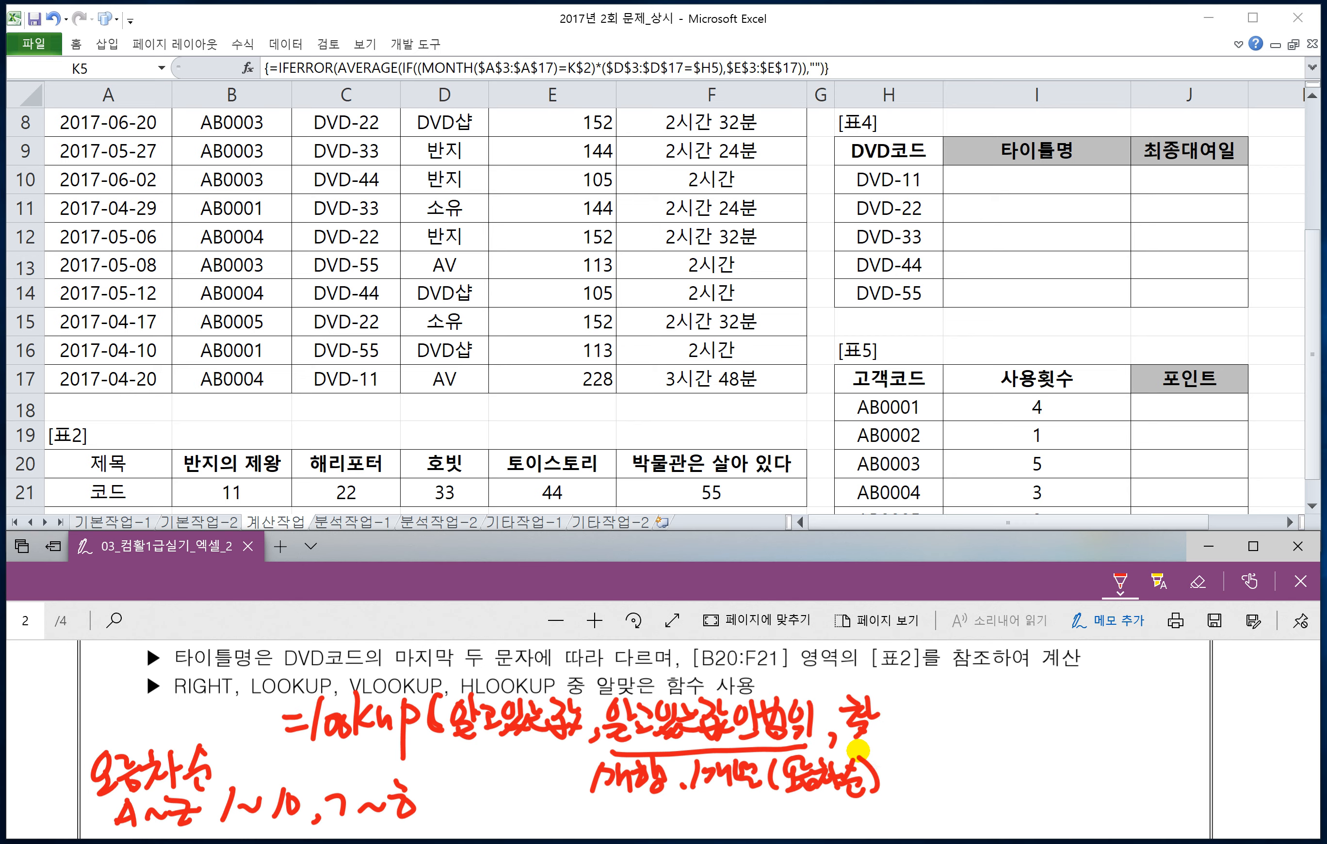
pyautogui.moveTo(886, 698); pyautogui.dragTo(896, 716)
pyautogui.moveTo(890, 727); pyautogui.dragTo(914, 725)
pyautogui.moveTo(933, 697)
pyautogui.mouseDown()
pyautogui.moveTo(929, 716)
pyautogui.moveTo(939, 711)
pyautogui.mouseUp()
pyautogui.moveTo(912, 725); pyautogui.dragTo(929, 736)
pyautogui.moveTo(934, 723)
pyautogui.mouseDown()
pyautogui.moveTo(927, 742)
pyautogui.moveTo(965, 728)
pyautogui.mouseUp()
pyautogui.moveTo(968, 698); pyautogui.dragTo(968, 732)
pyautogui.moveTo(981, 703)
pyautogui.mouseDown()
pyautogui.moveTo(994, 725)
pyautogui.moveTo(1002, 708)
pyautogui.moveTo(1029, 736)
pyautogui.moveTo(1060, 739)
pyautogui.mouseUp()
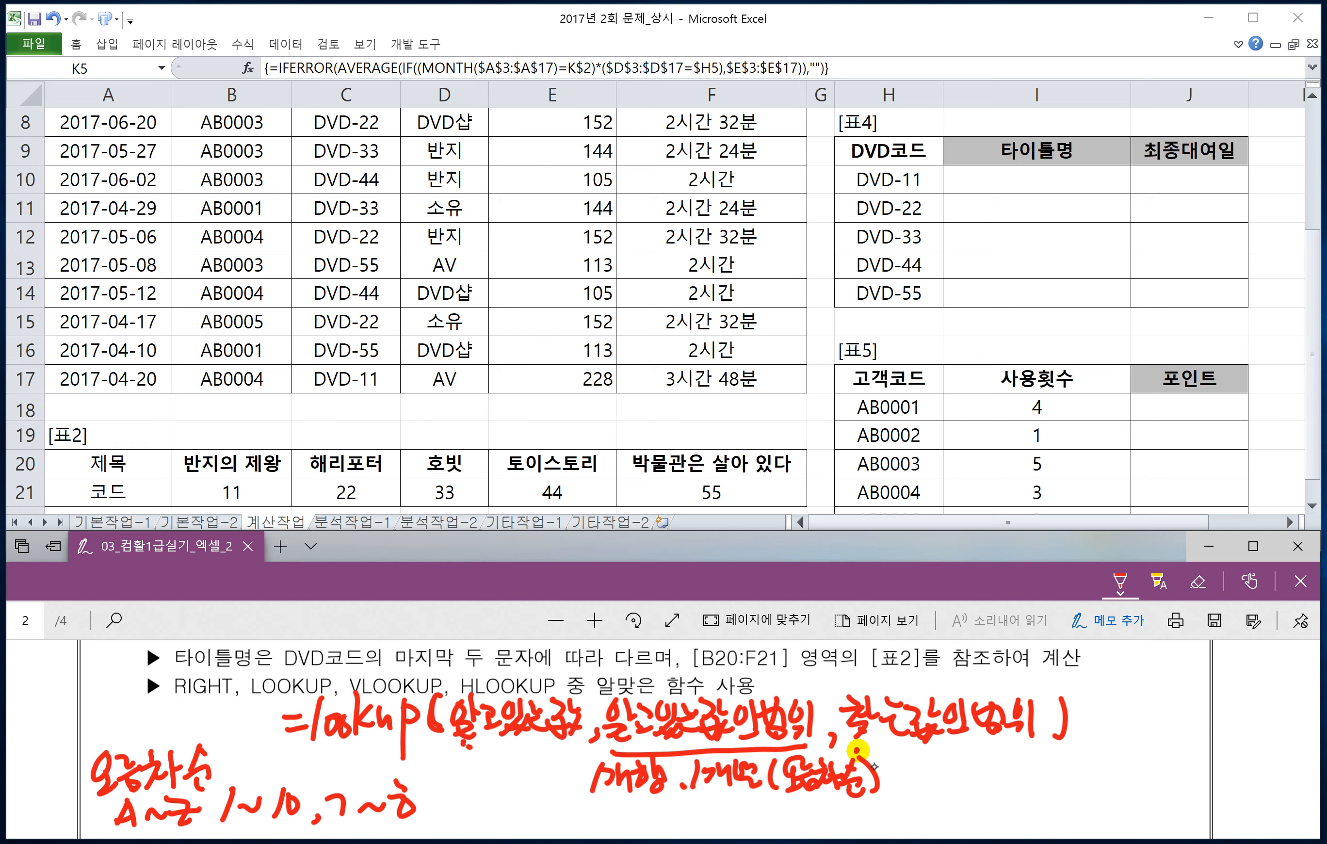
pyautogui.moveTo(858, 750); pyautogui.dragTo(1051, 748)
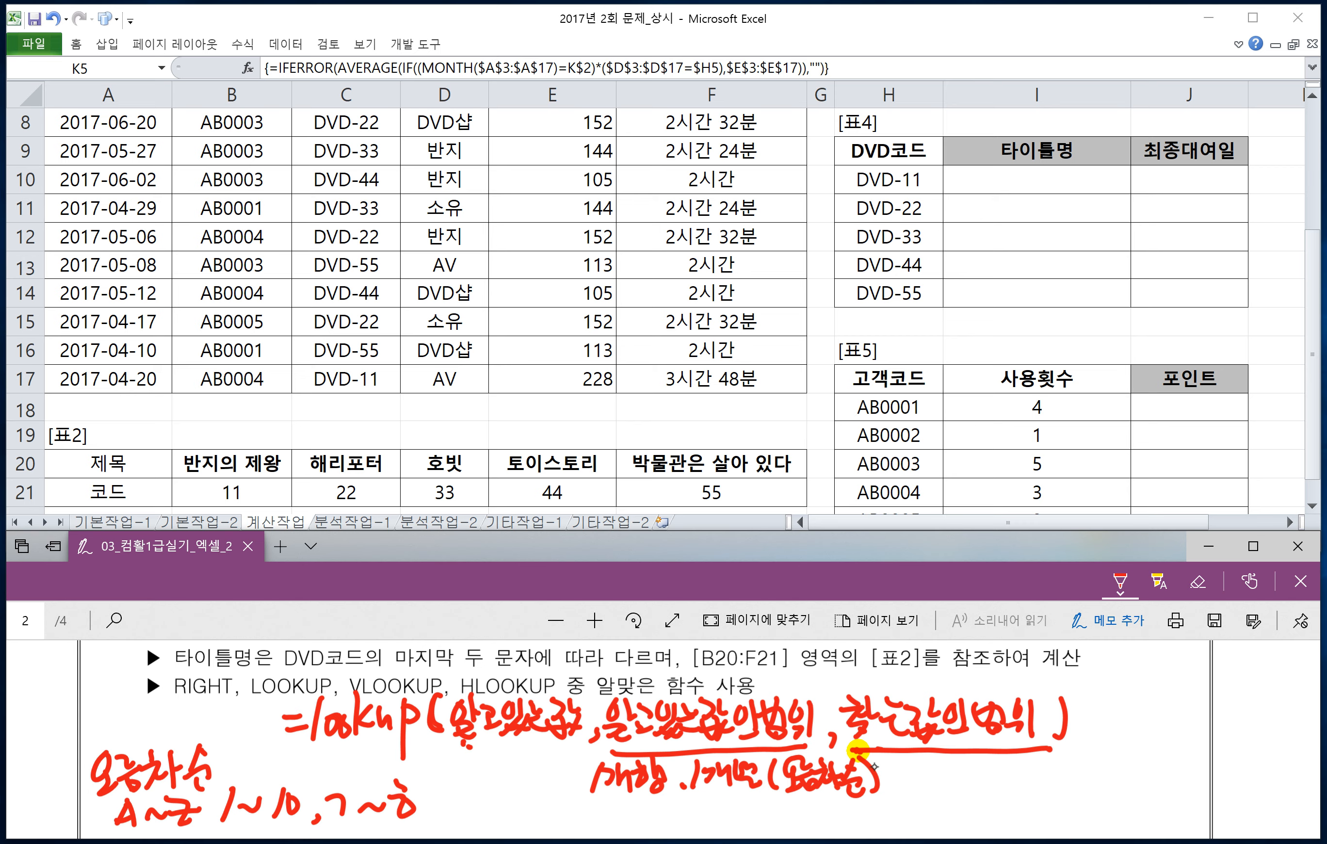
pyautogui.moveTo(454, 748); pyautogui.dragTo(588, 749)
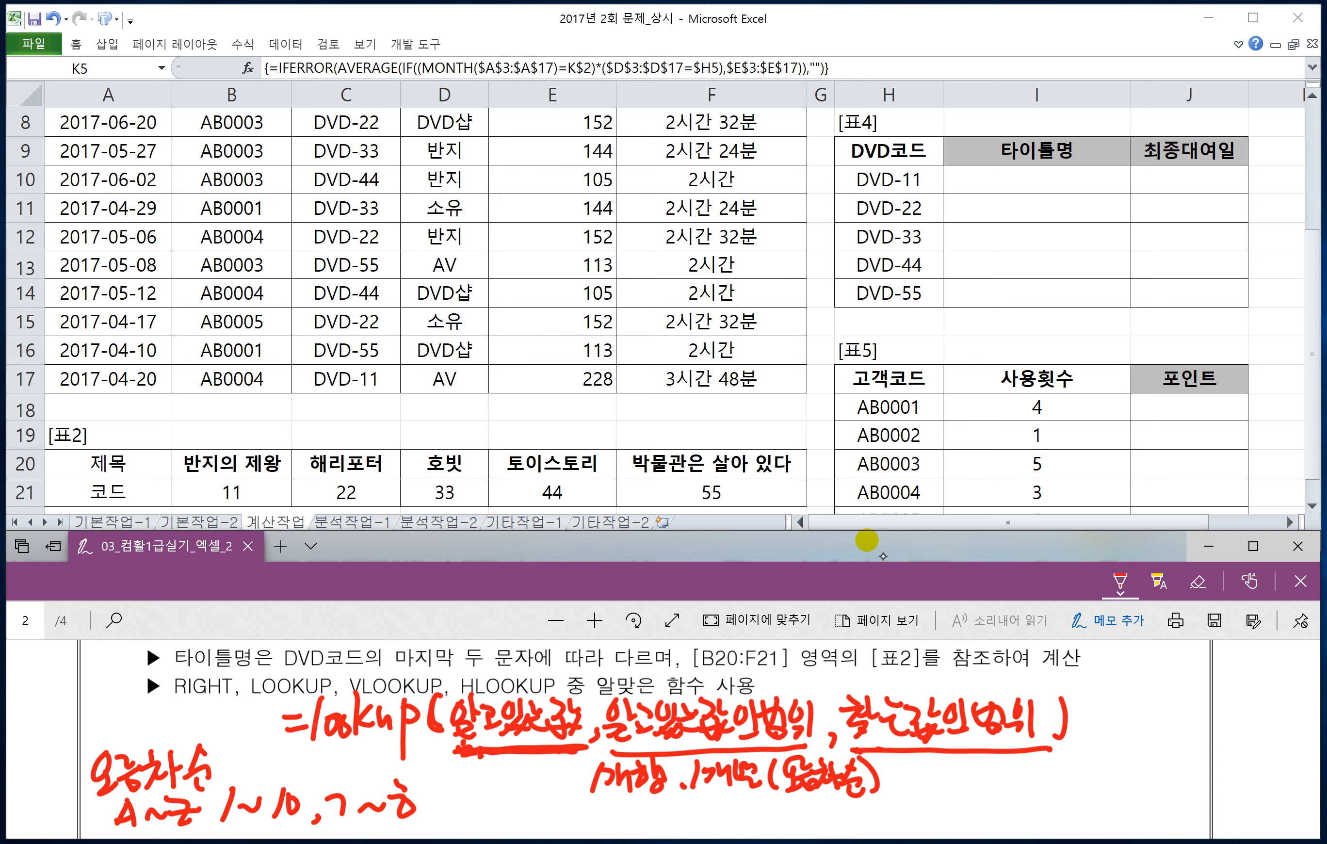
pyautogui.moveTo(452, 768); pyautogui.dragTo(459, 778)
pyautogui.moveTo(458, 769); pyautogui.dragTo(491, 783)
pyautogui.moveTo(502, 758); pyautogui.dragTo(522, 779)
pyautogui.moveTo(525, 767)
pyautogui.mouseDown()
pyautogui.moveTo(535, 768)
pyautogui.moveTo(512, 787)
pyautogui.mouseUp()
pyautogui.moveTo(513, 790); pyautogui.dragTo(544, 784)
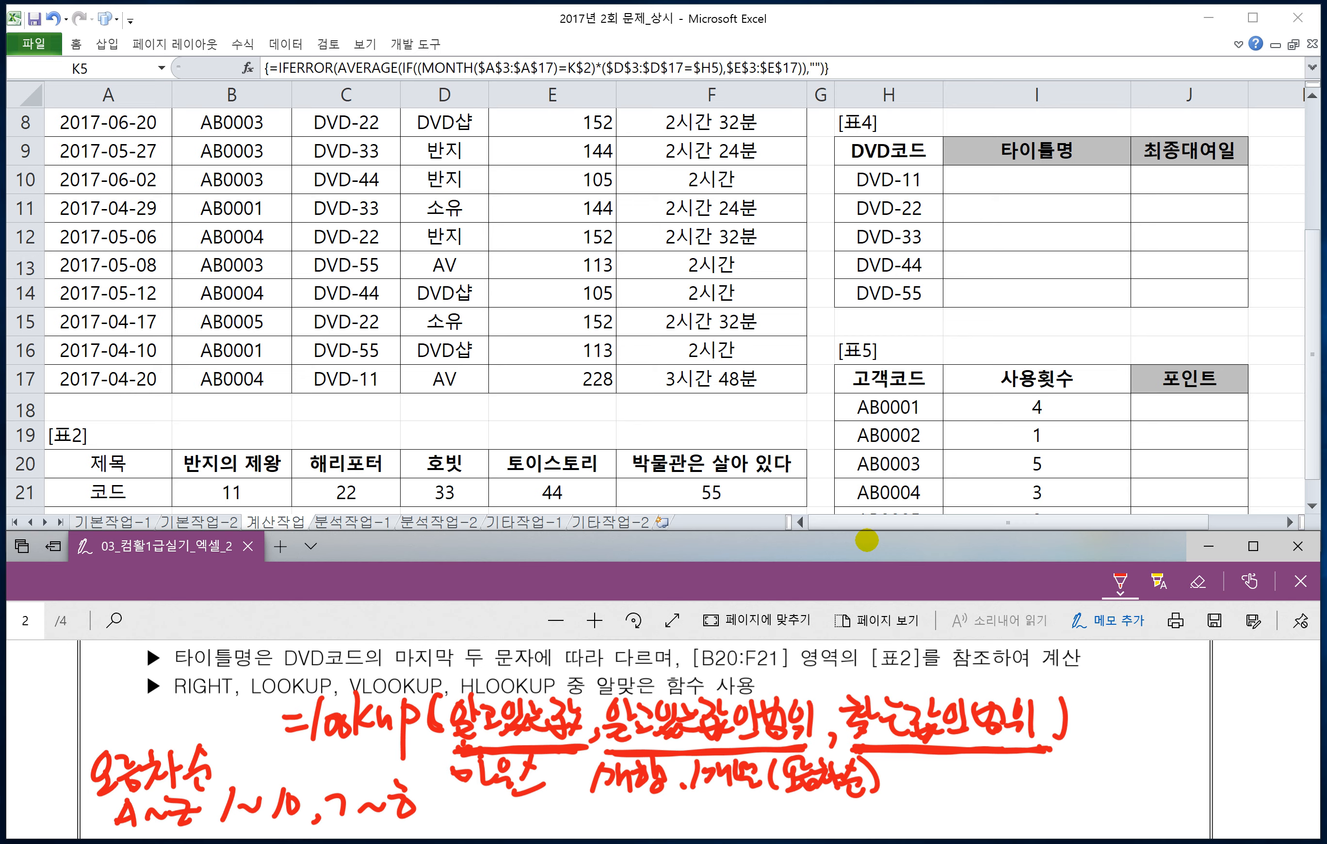
pyautogui.moveTo(529, 764)
pyautogui.mouseDown()
pyautogui.moveTo(461, 773)
pyautogui.moveTo(538, 787)
pyautogui.mouseUp()
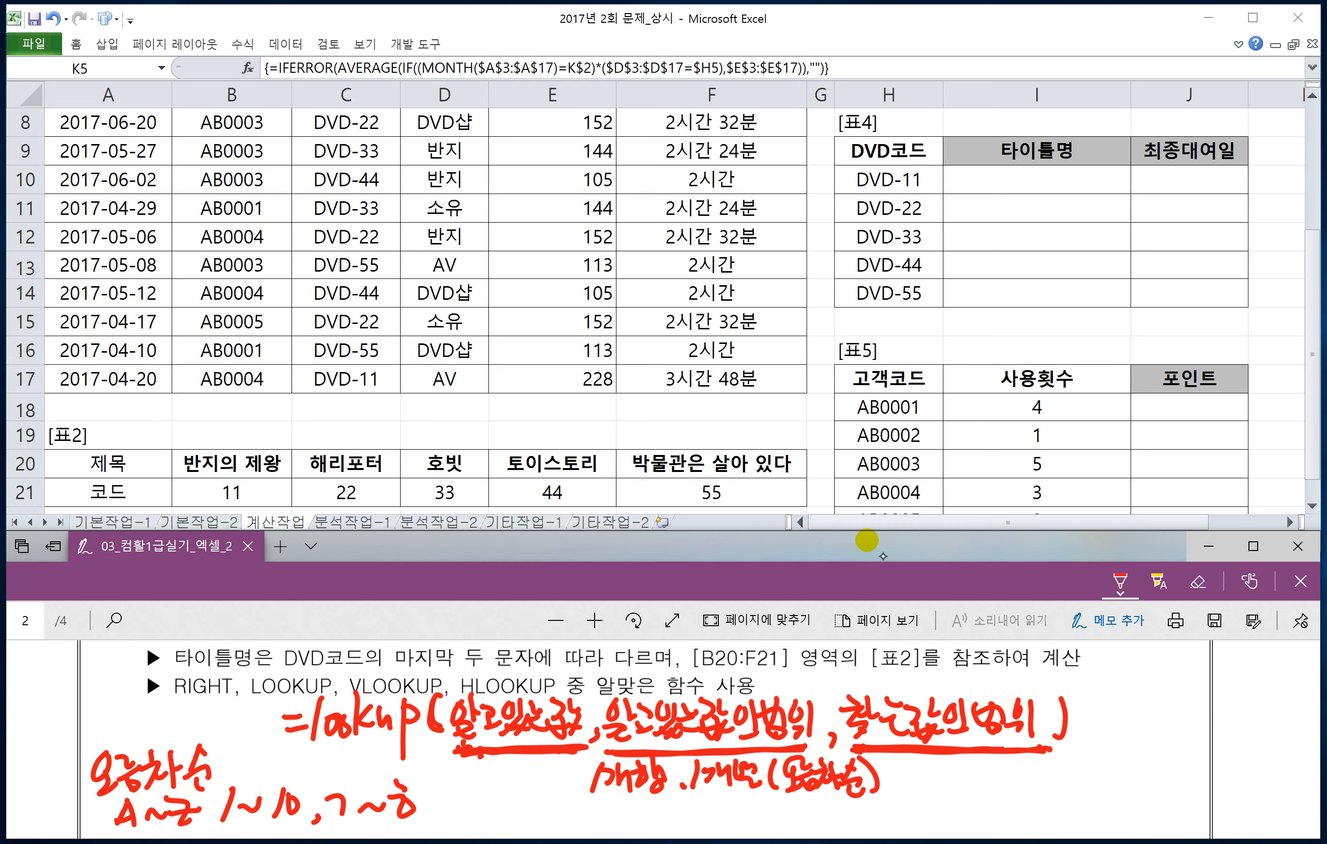
# Step: Handwrite short notes beneath the first and third LOOKUP arguments, underlining the second and third arguments again and marking the third one's note
pyautogui.moveTo(453, 763)
pyautogui.mouseDown()
pyautogui.moveTo(473, 806)
pyautogui.moveTo(534, 777)
pyautogui.mouseUp()
pyautogui.moveTo(601, 747); pyautogui.dragTo(791, 754)
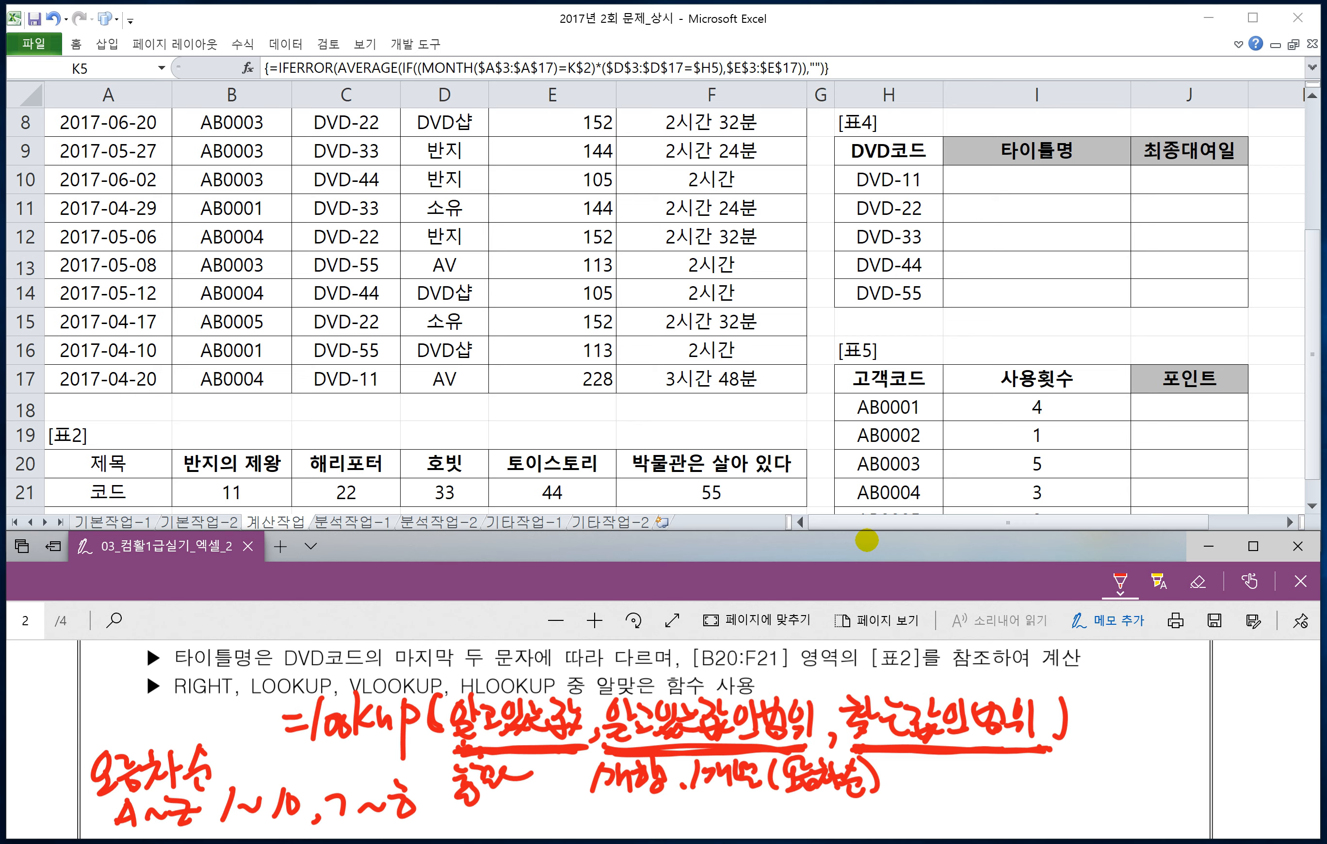
pyautogui.moveTo(861, 753); pyautogui.dragTo(1031, 754)
pyautogui.moveTo(910, 762)
pyautogui.mouseDown()
pyautogui.moveTo(940, 798)
pyautogui.moveTo(990, 769)
pyautogui.moveTo(1010, 791)
pyautogui.mouseUp()
pyautogui.moveTo(902, 805)
pyautogui.mouseDown()
pyautogui.moveTo(991, 802)
pyautogui.moveTo(925, 758)
pyautogui.moveTo(928, 793)
pyautogui.mouseUp()
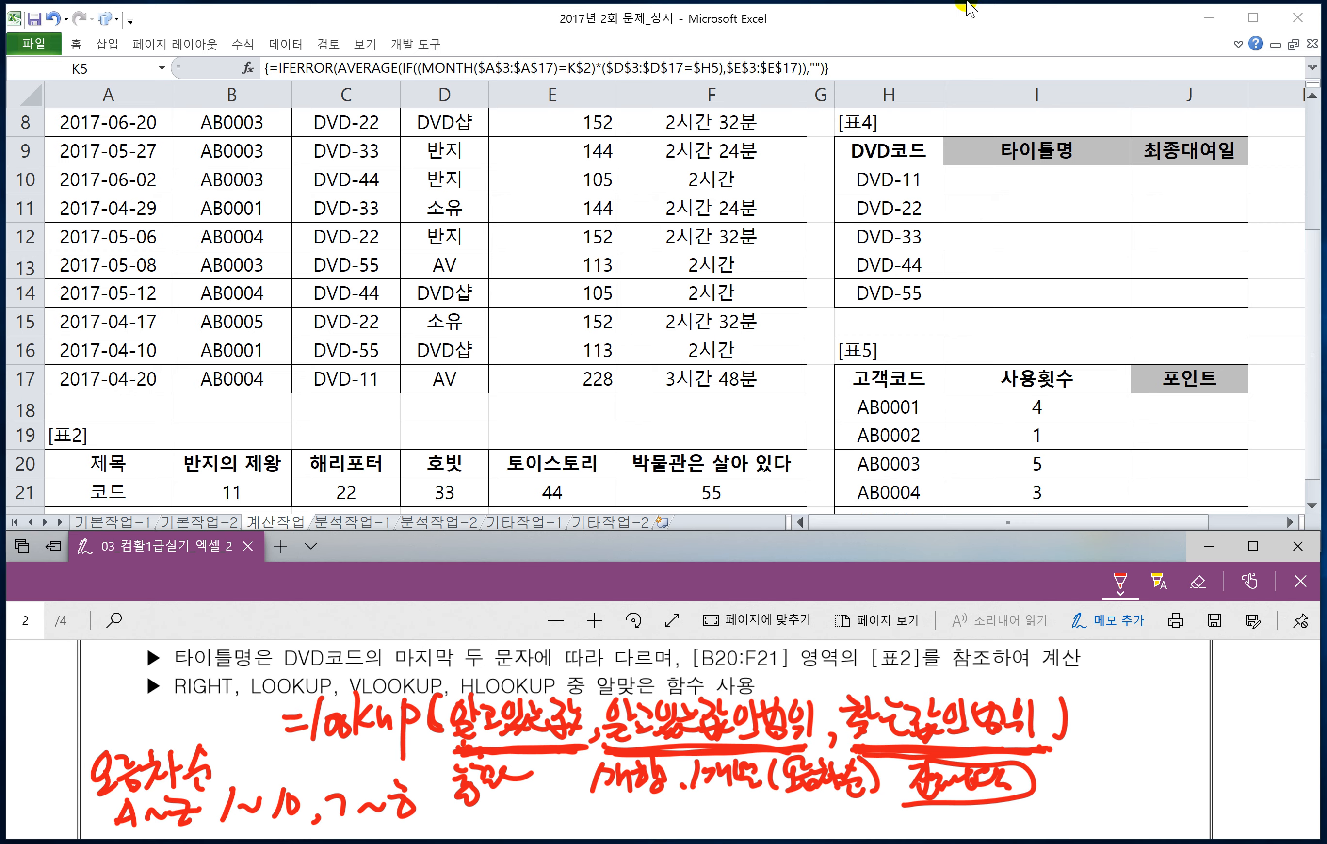
# Step: Start the 타이틀명 lookup formula in I10 with "=LOOUP("
pyautogui.click(984, 179)
pyautogui.click(984, 179)
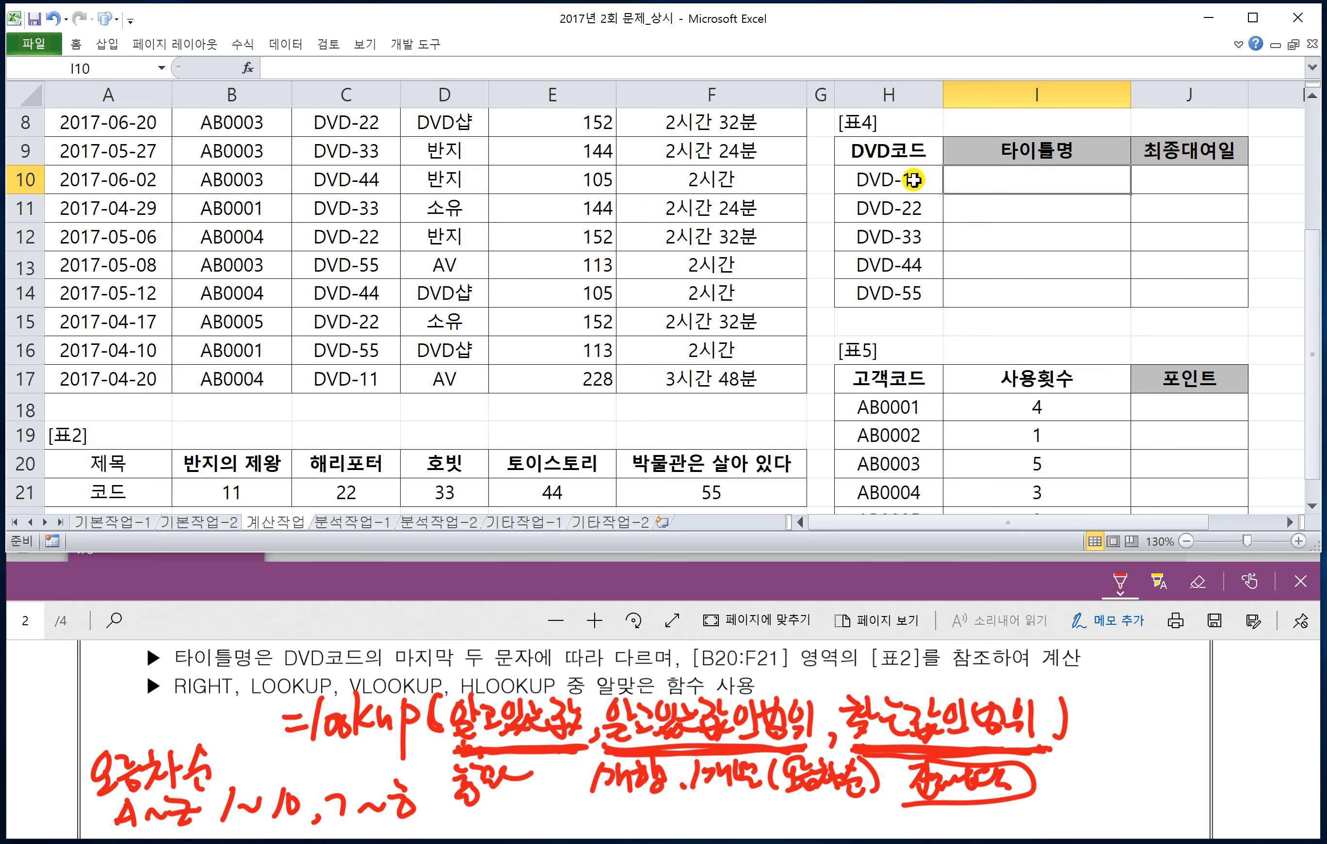
pyautogui.write('=LO')
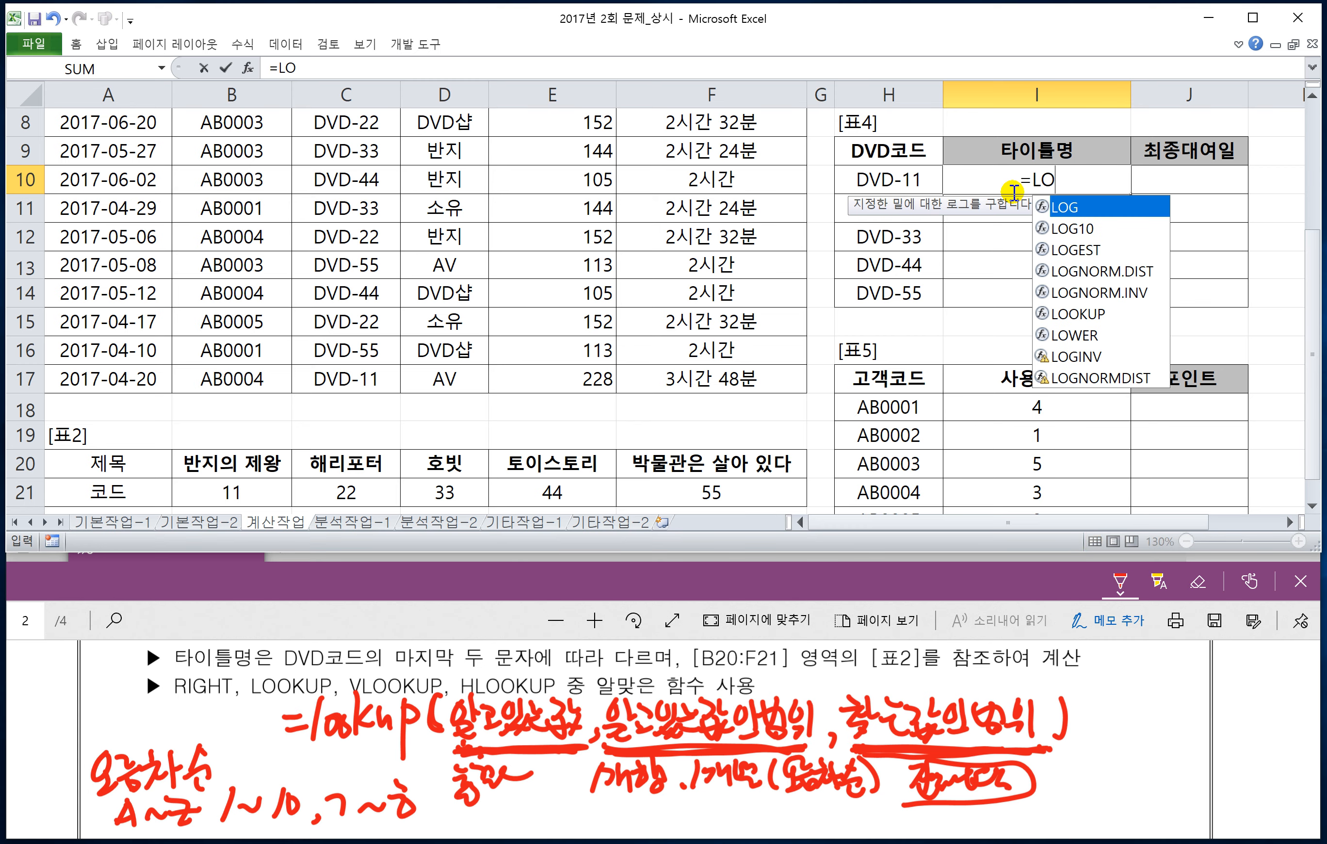
pyautogui.write('OOK')
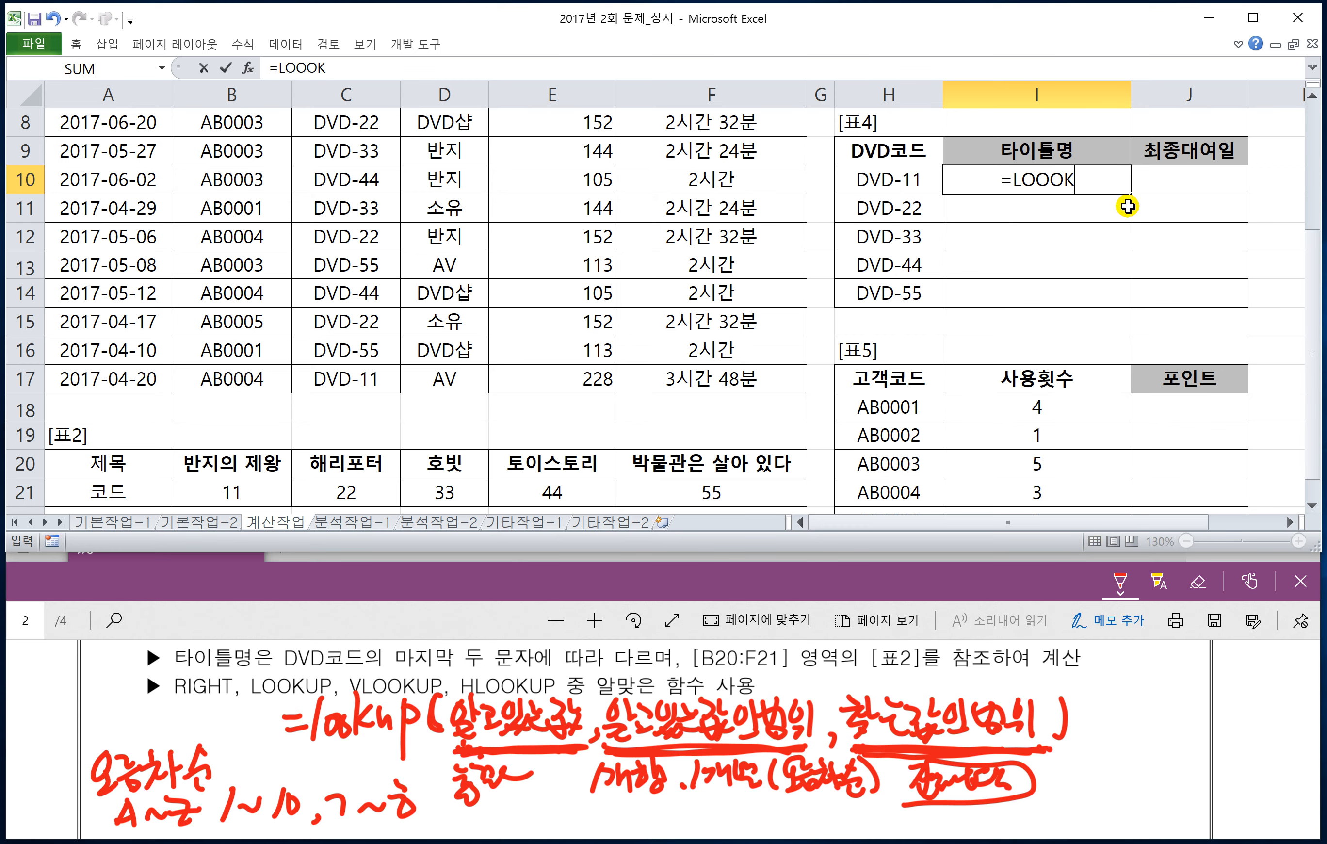
pyautogui.press('BackSpace')
pyautogui.press('BackSpace')
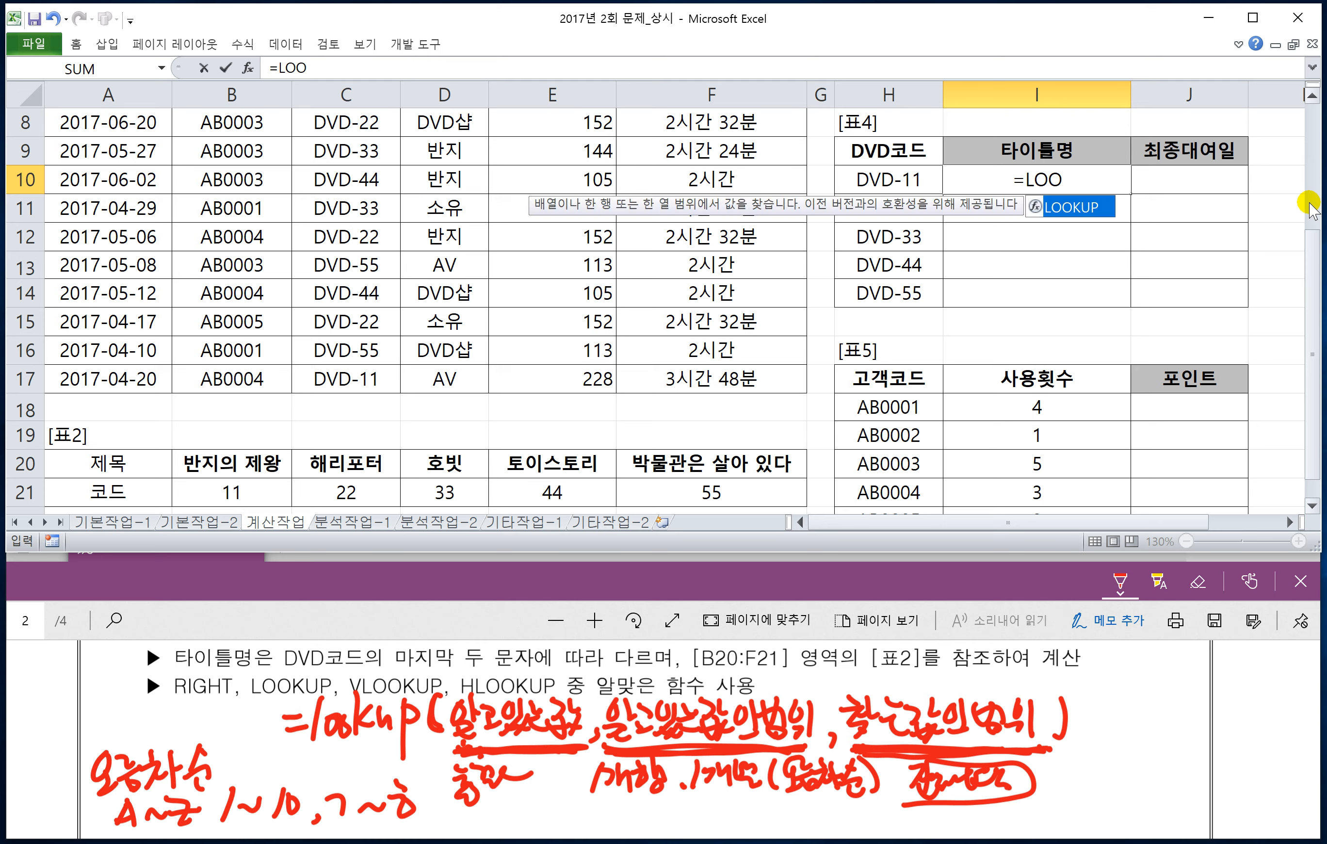
pyautogui.write('UP')
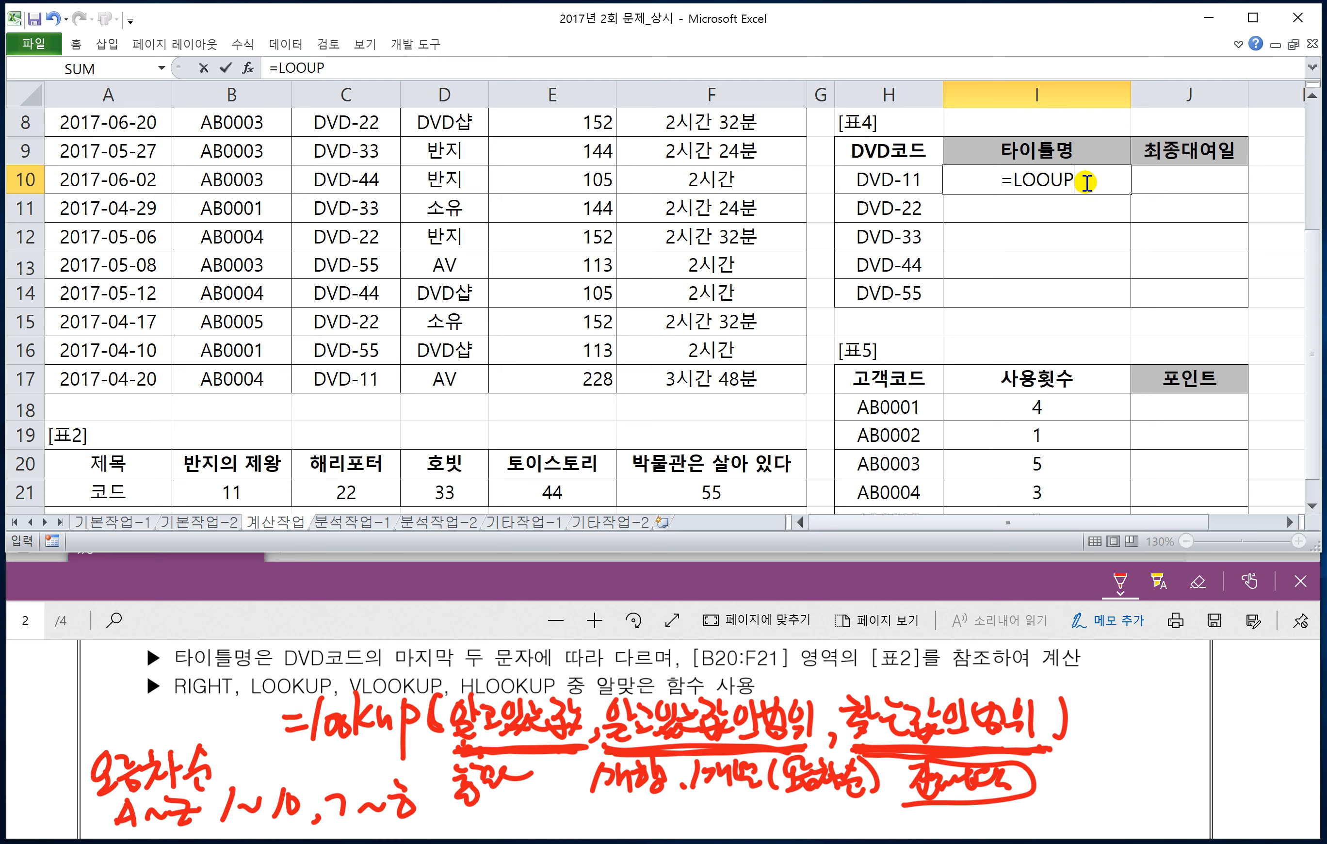
pyautogui.write('(')
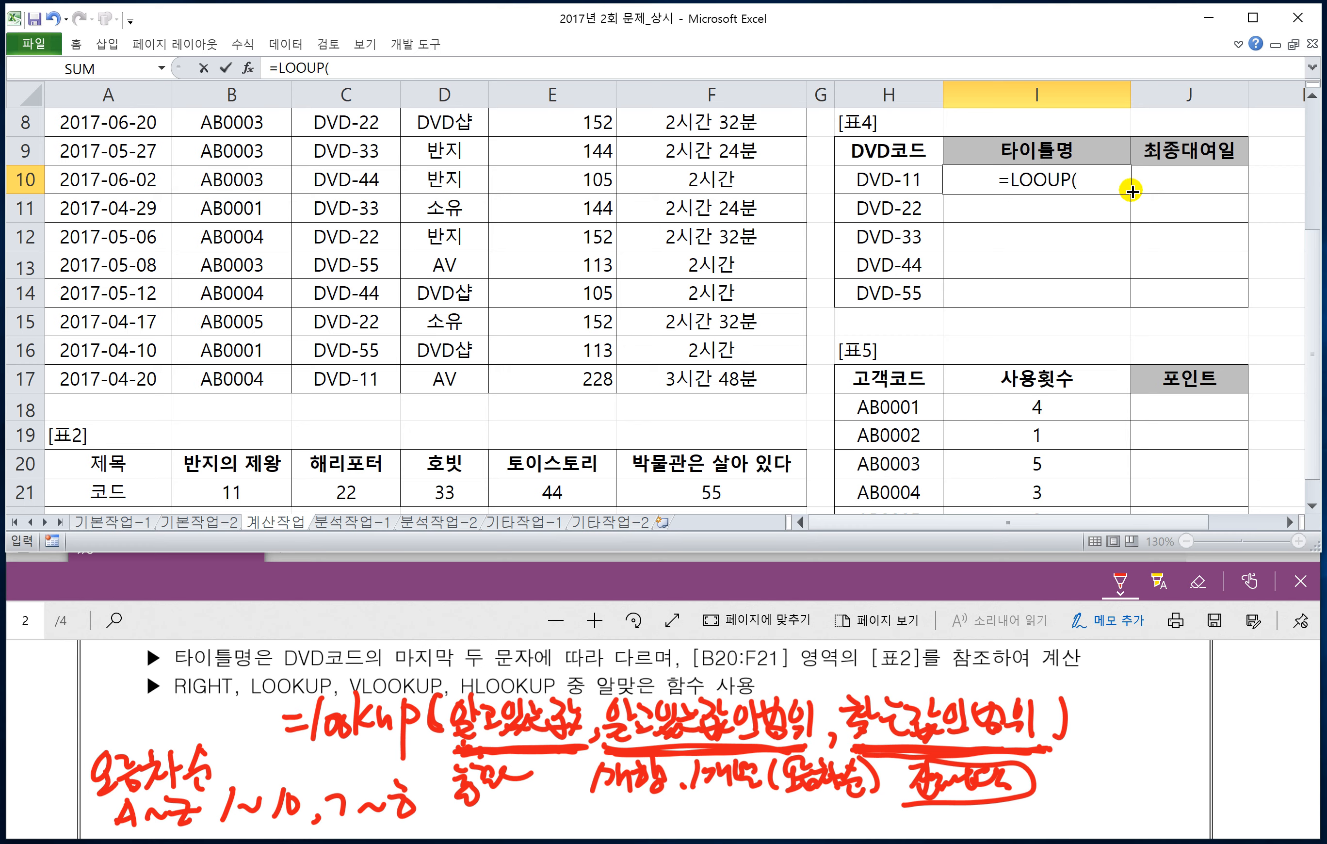
pyautogui.write('RIGHT(')
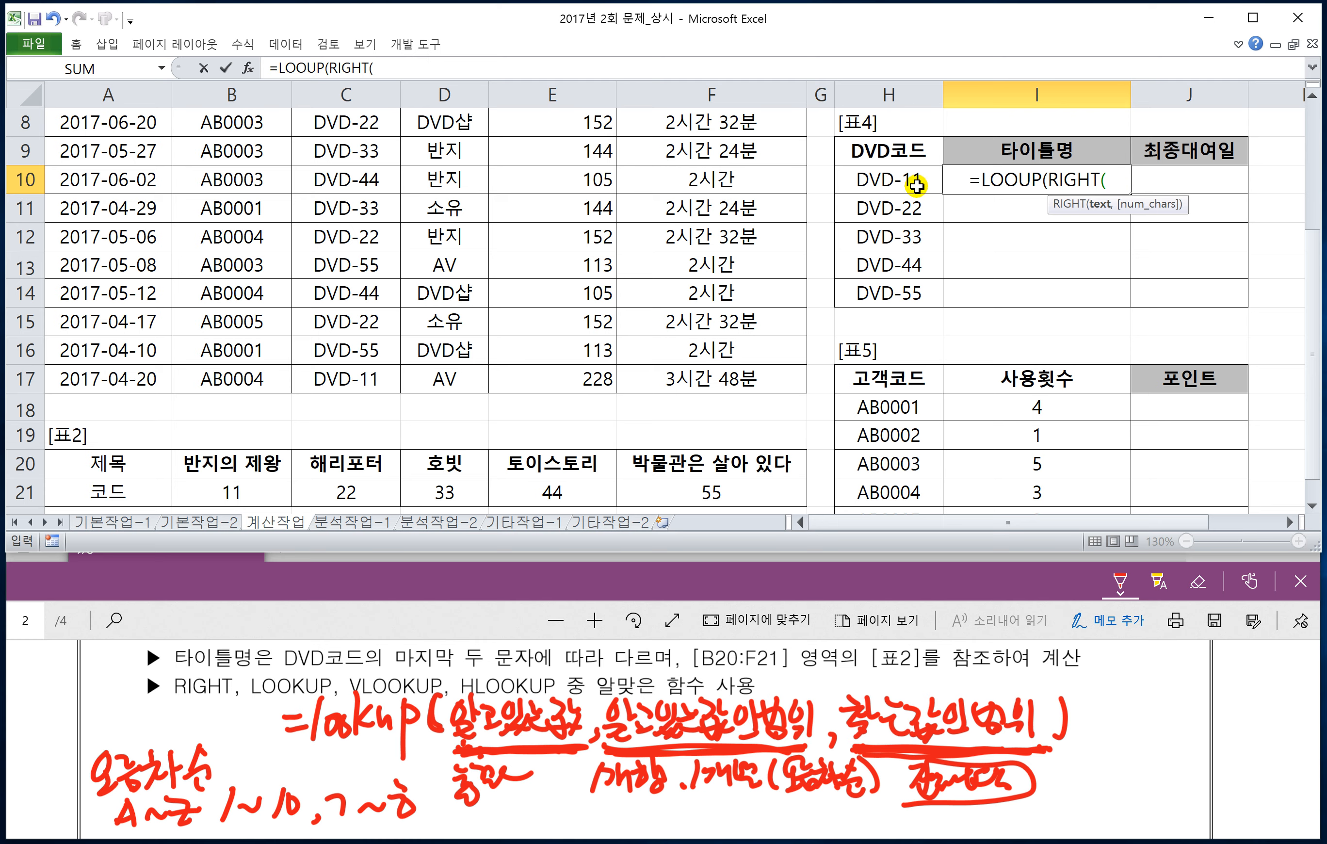
# Step: Add the lookup value RIGHT(H10,2)*1 as the formula's first argument, followed by a comma
pyautogui.click(910, 182)
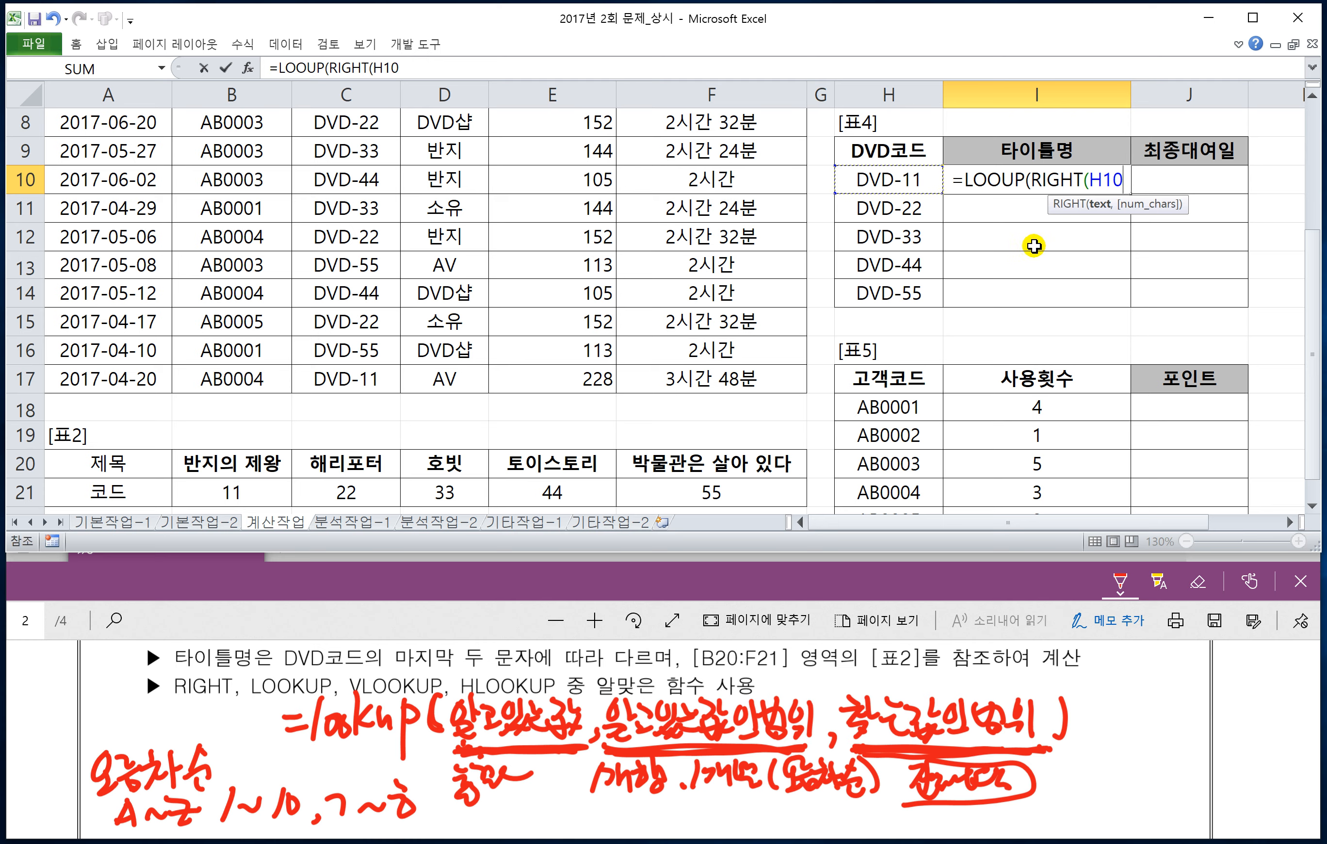
pyautogui.write(',')
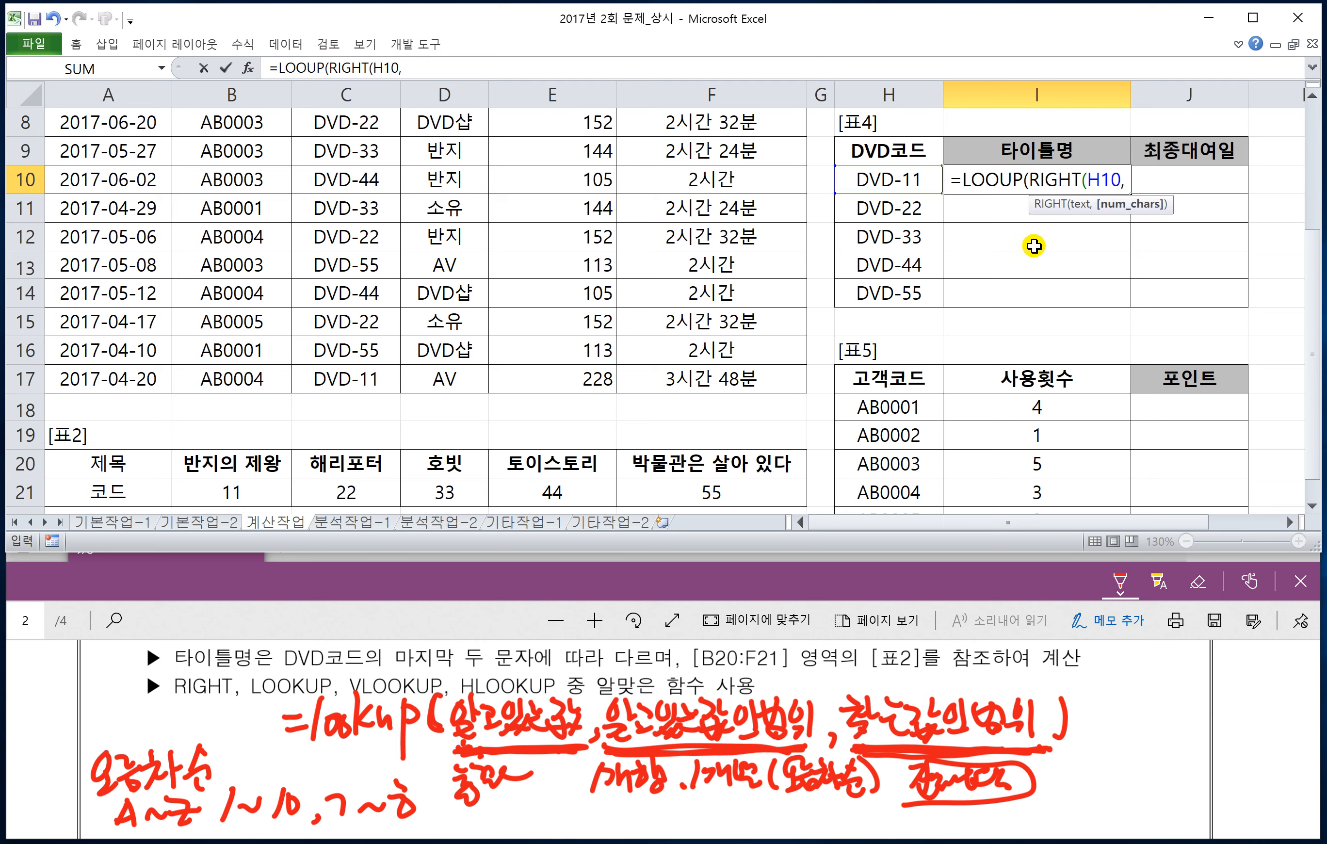
pyautogui.write('2)')
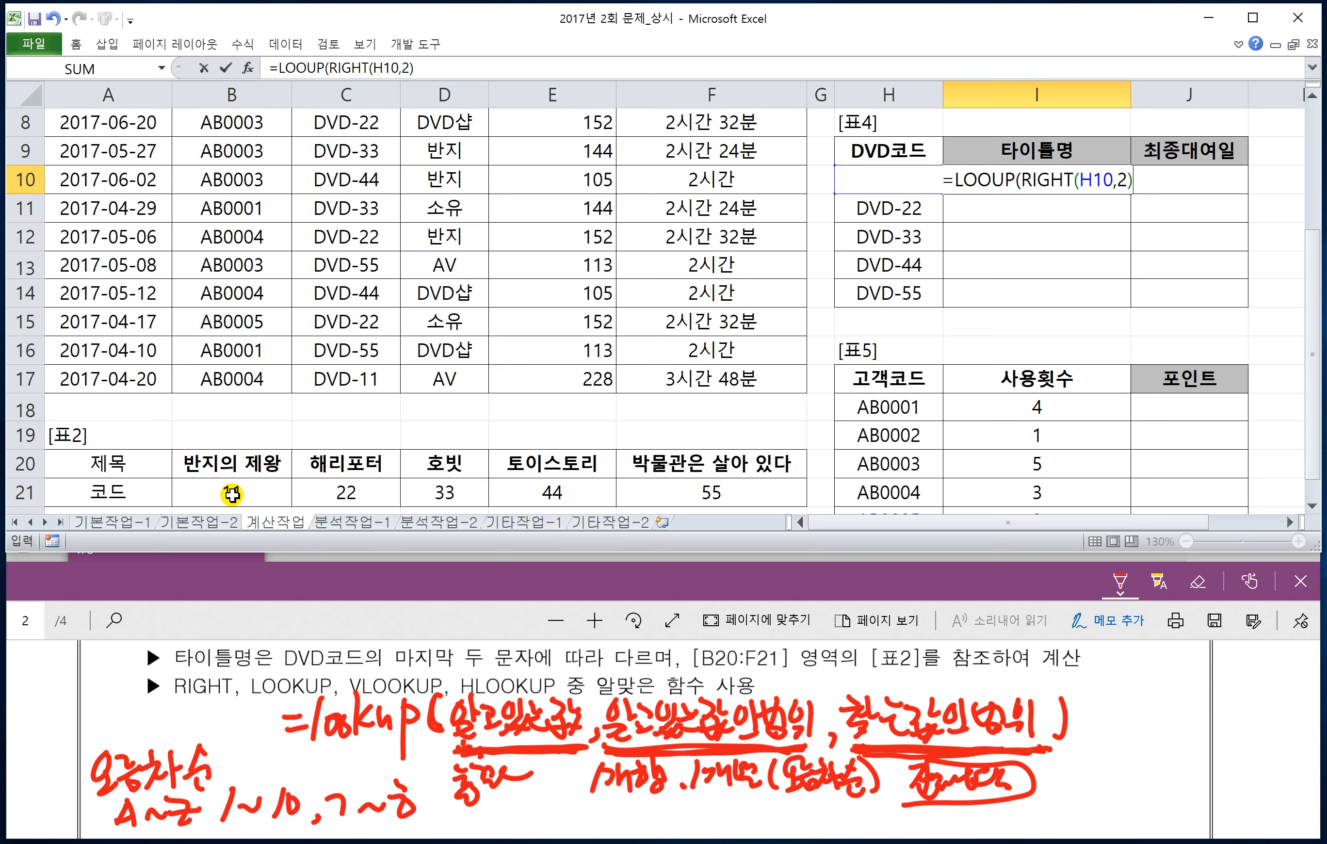
pyautogui.write('*1')
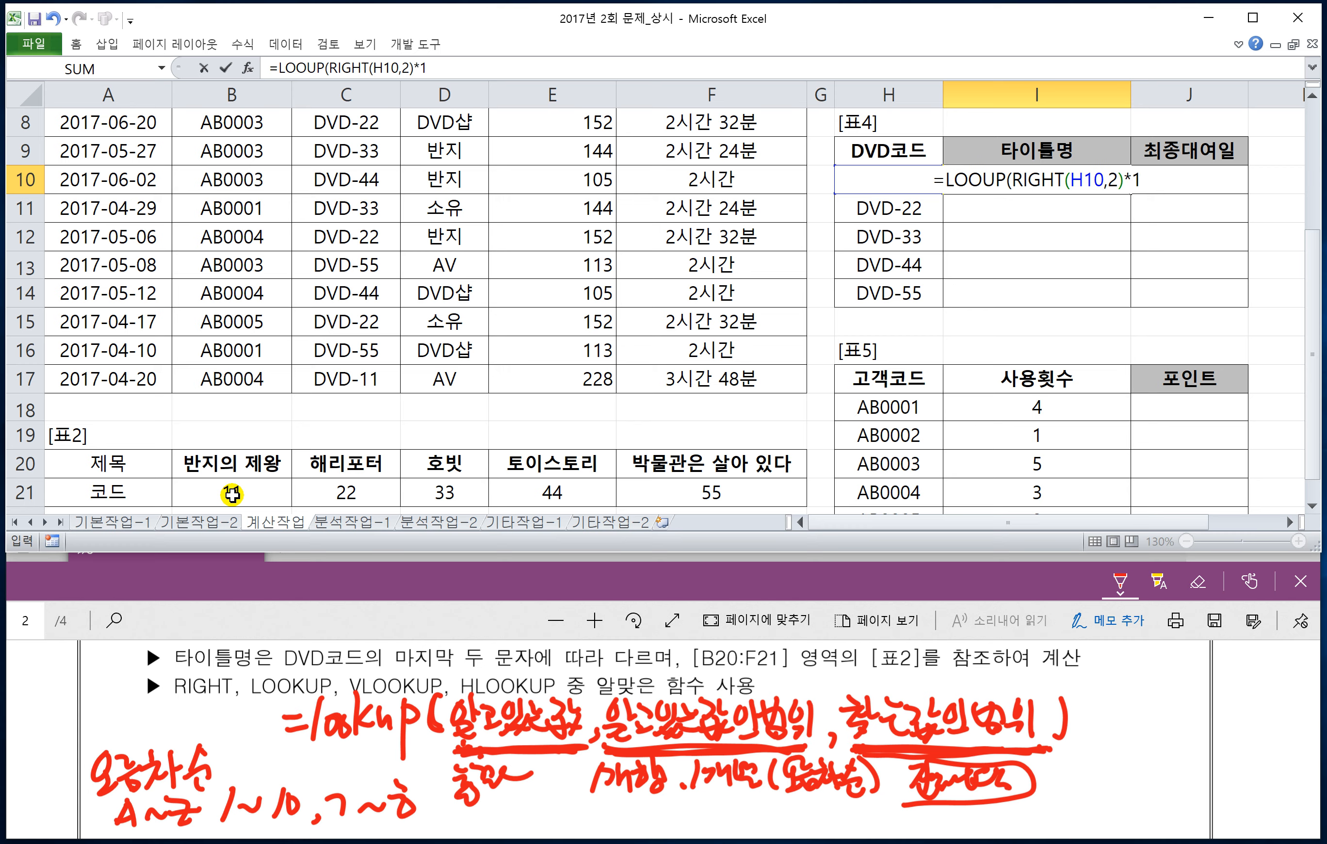
pyautogui.write(',')
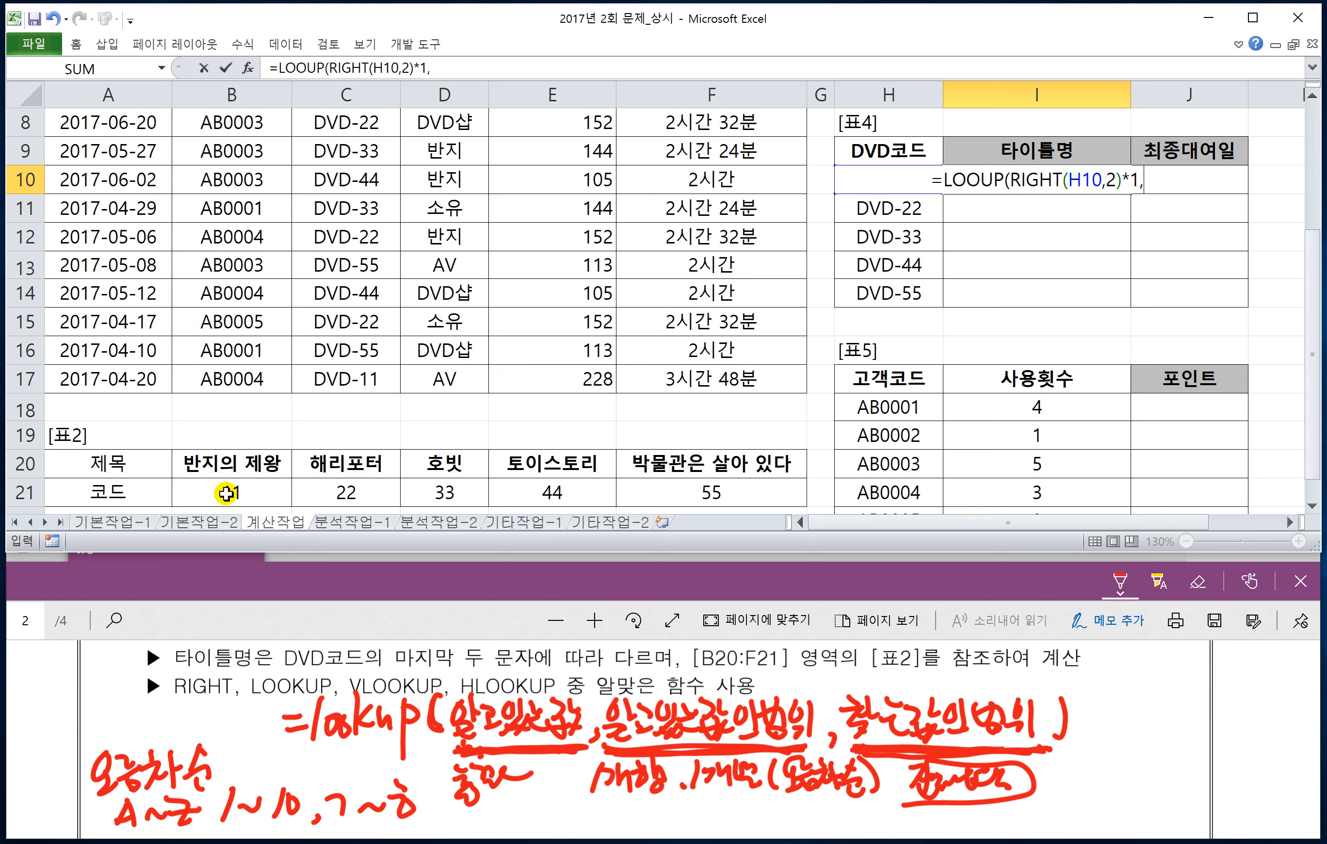
# Step: Add the absolute ranges $B$21:$F$21 and $B$20:$F$20 as the remaining arguments and complete the formula in I10
pyautogui.moveTo(199, 494); pyautogui.dragTo(709, 493)
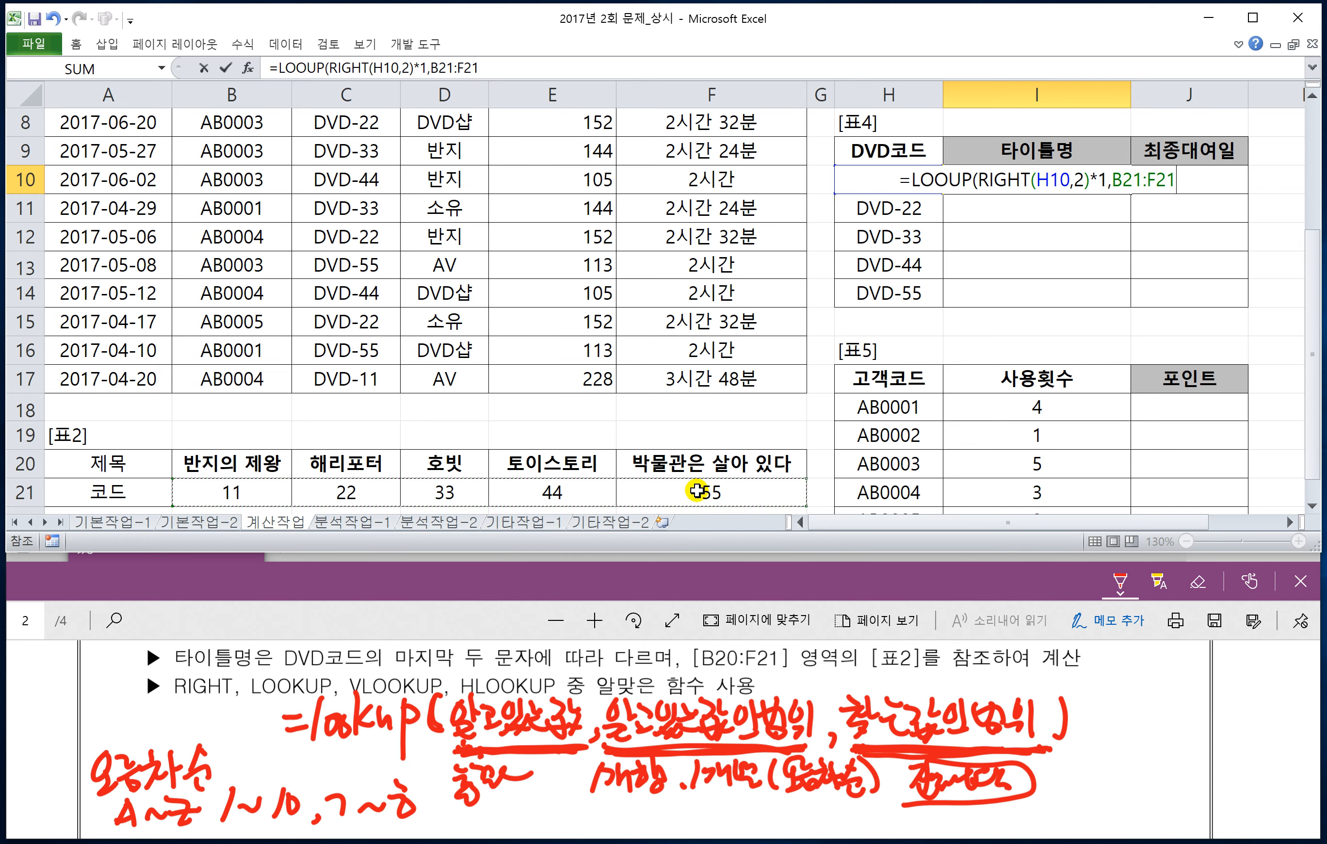
pyautogui.press('F4')
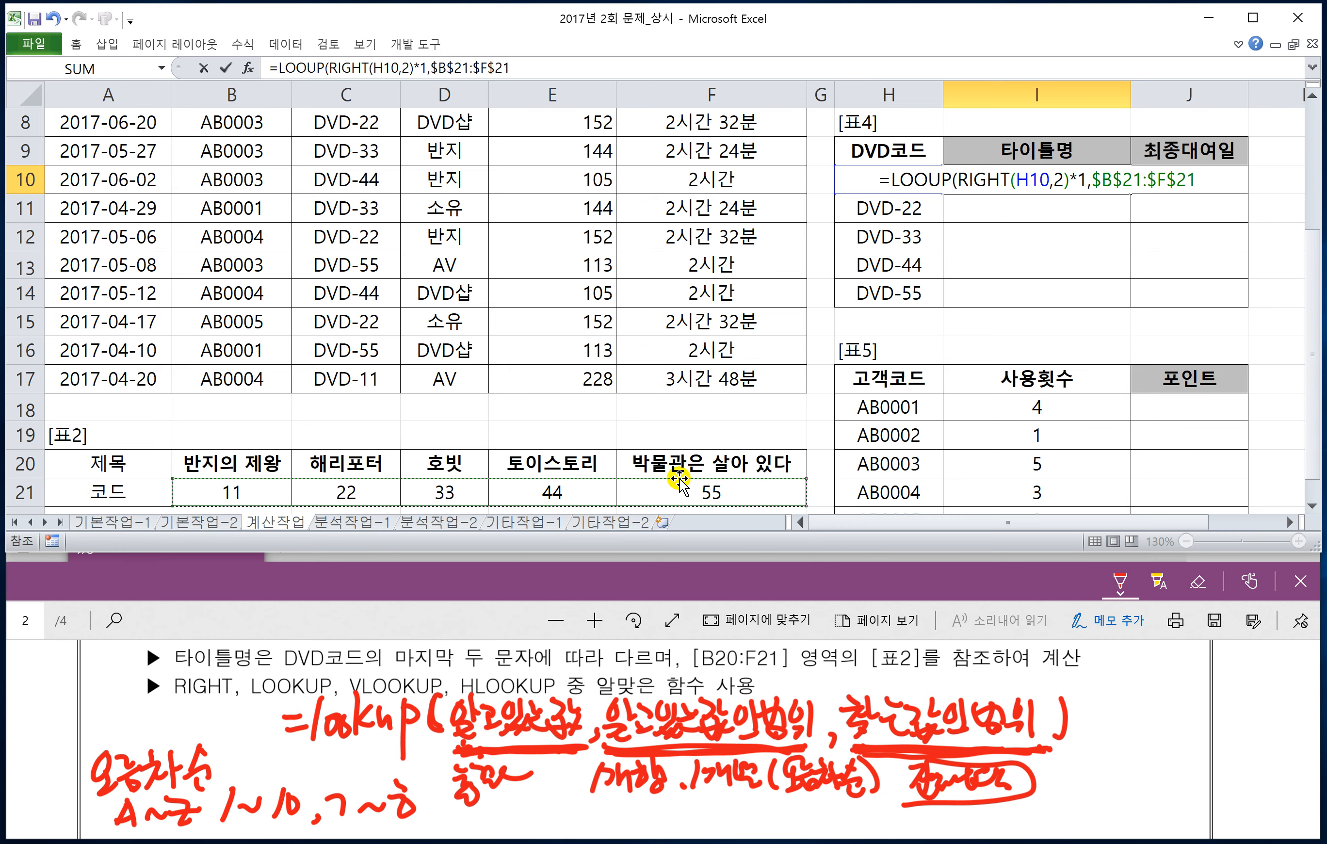
pyautogui.write(',')
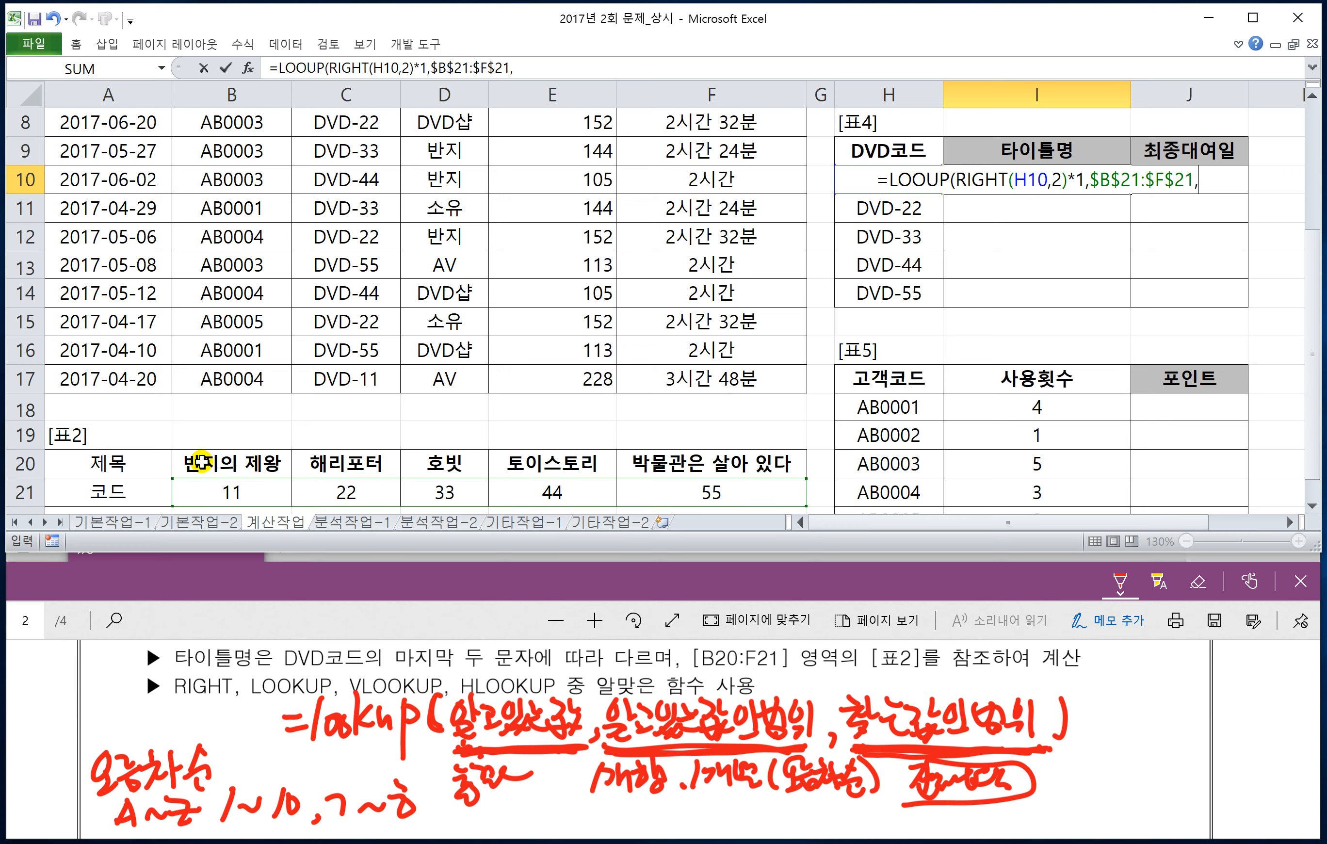
pyautogui.click(202, 463)
pyautogui.moveTo(298, 466); pyautogui.dragTo(718, 463)
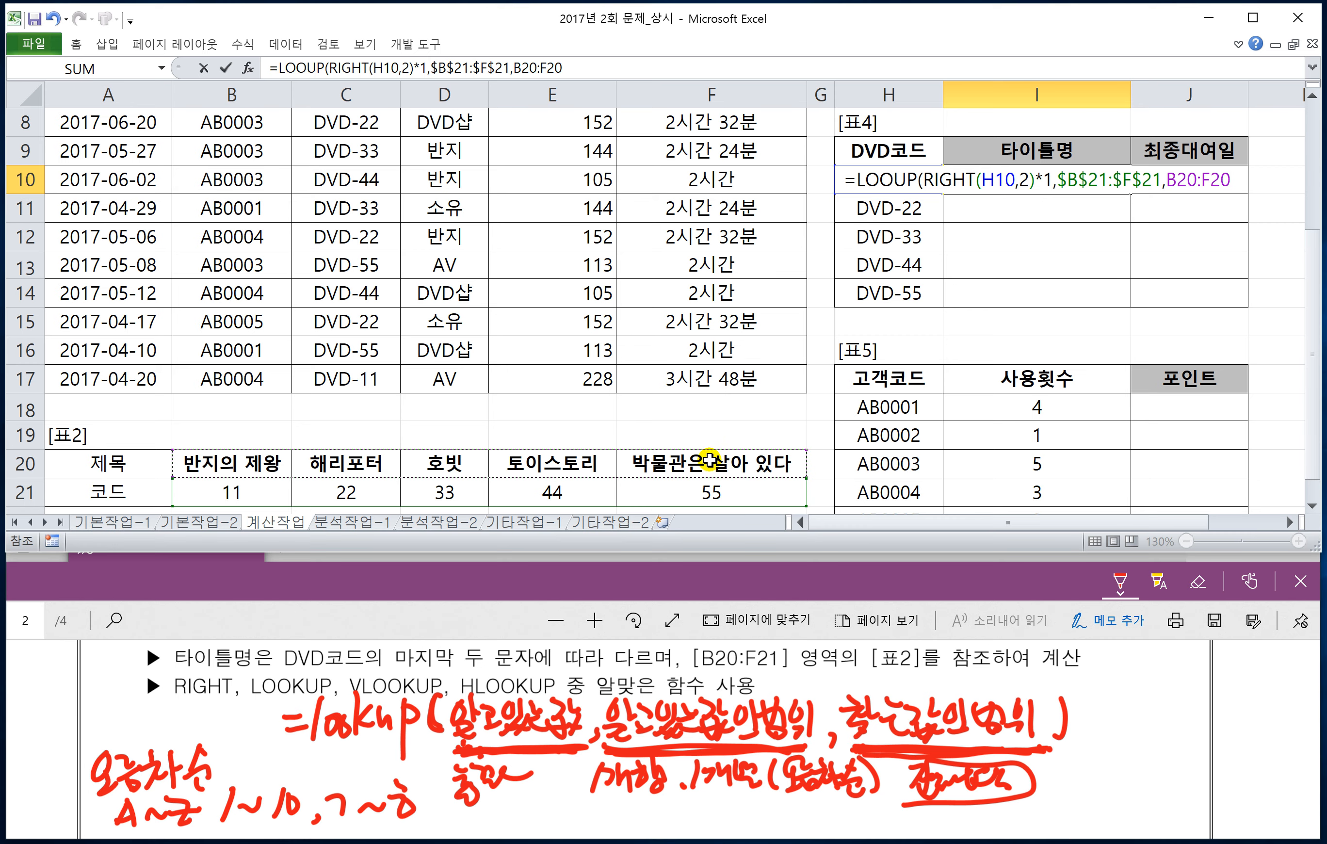
pyautogui.press('F4')
pyautogui.write(')')
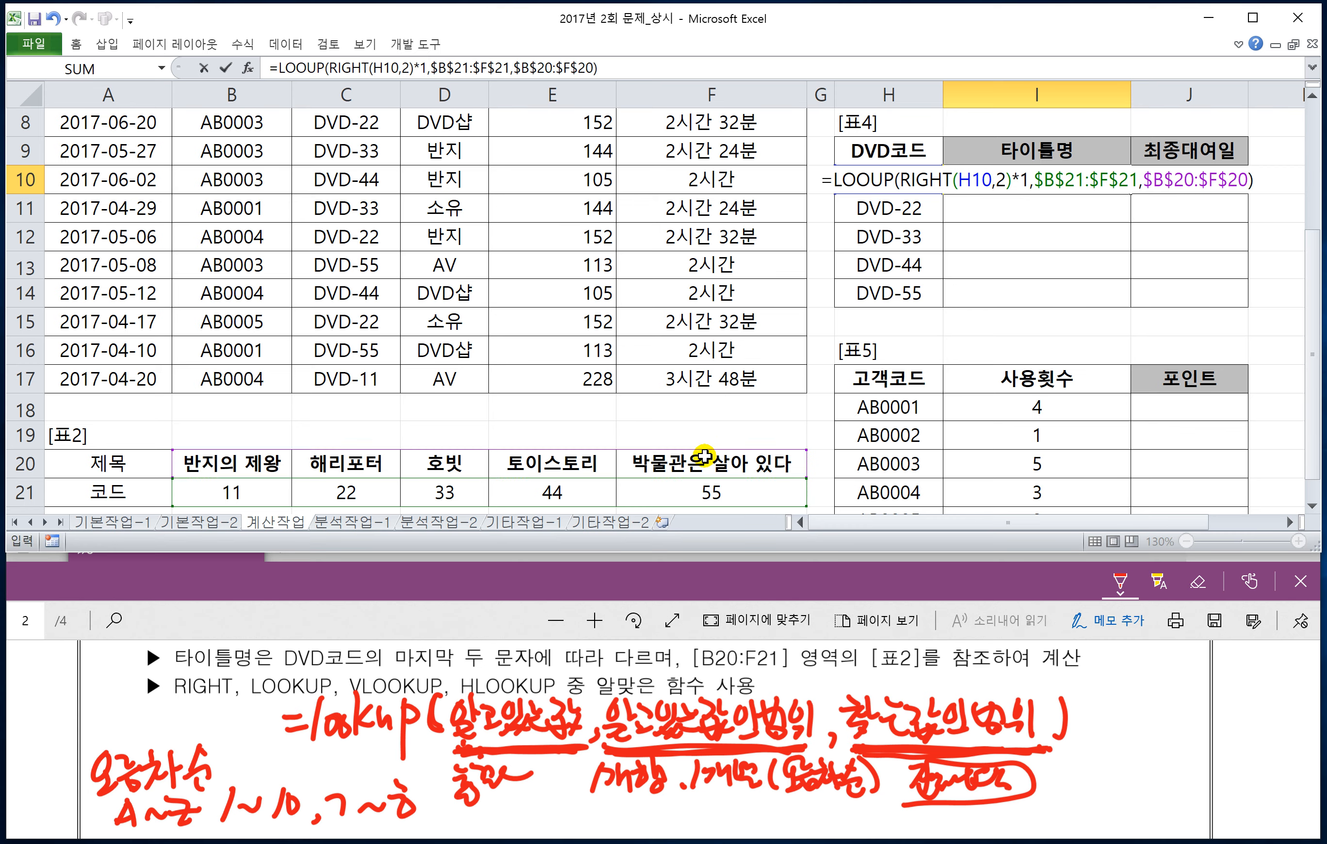
pyautogui.press('Return')
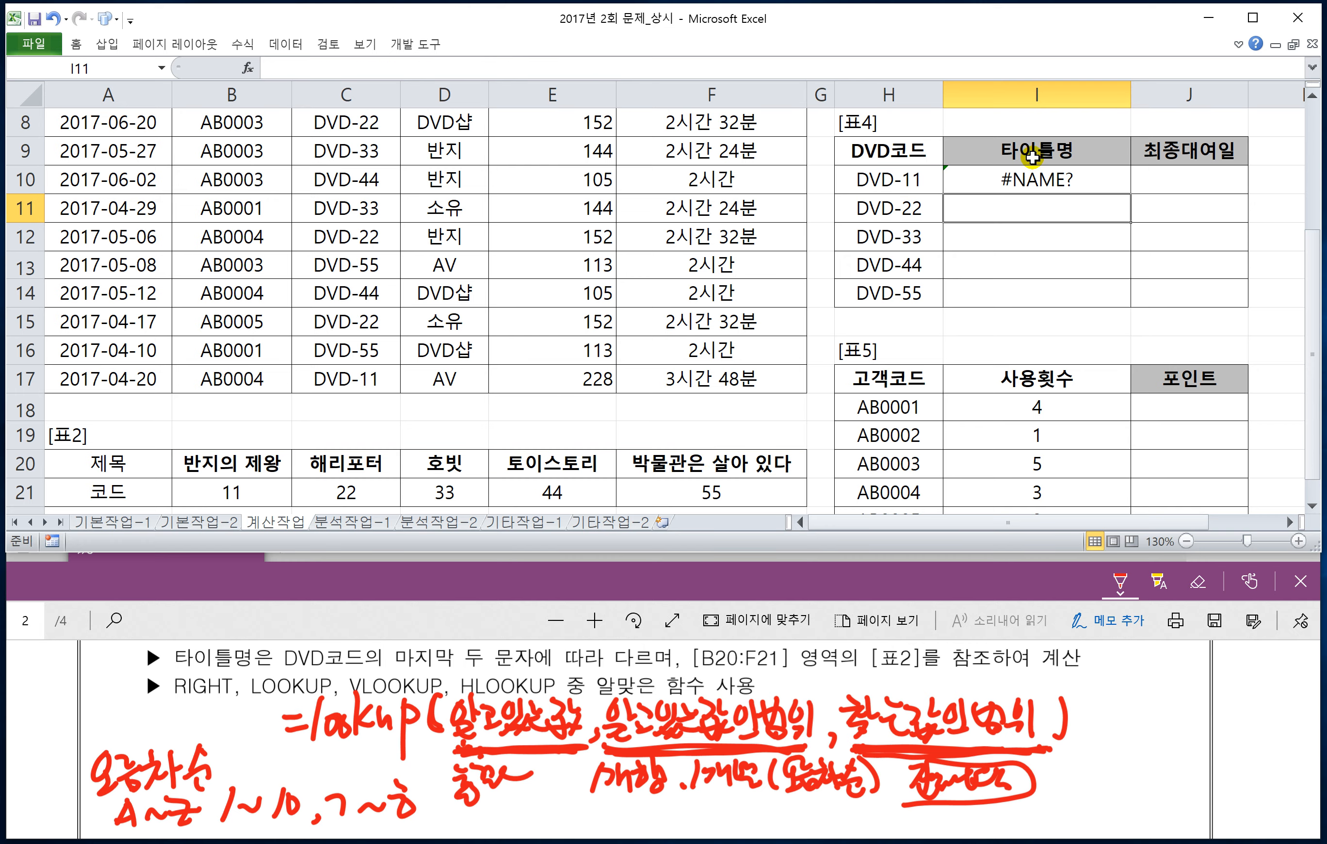
# Step: Correct the function name in I10's formula to LOOKUP and fill the formula down to I14
pyautogui.click(1032, 179)
pyautogui.doubleClick(1032, 178)
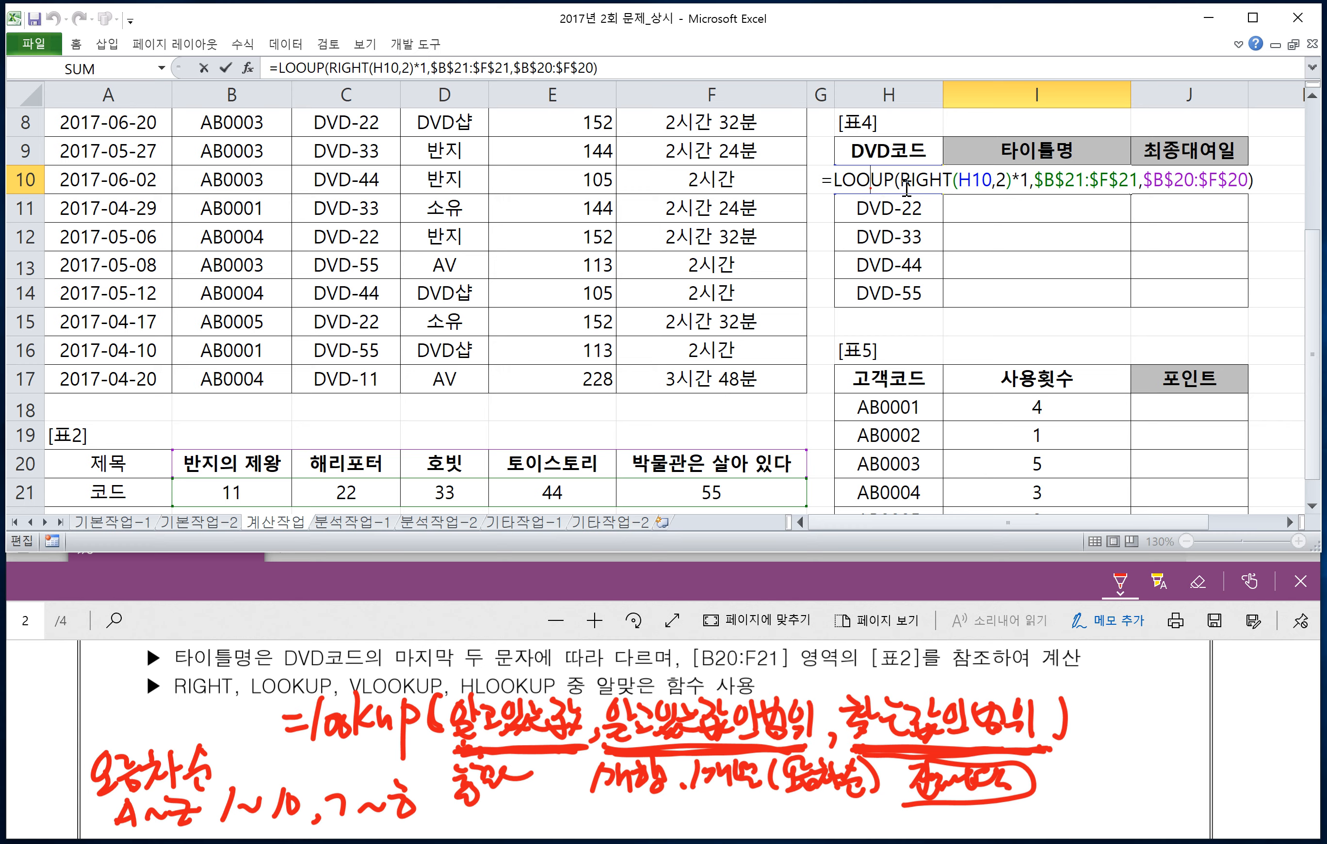
pyautogui.write('K')
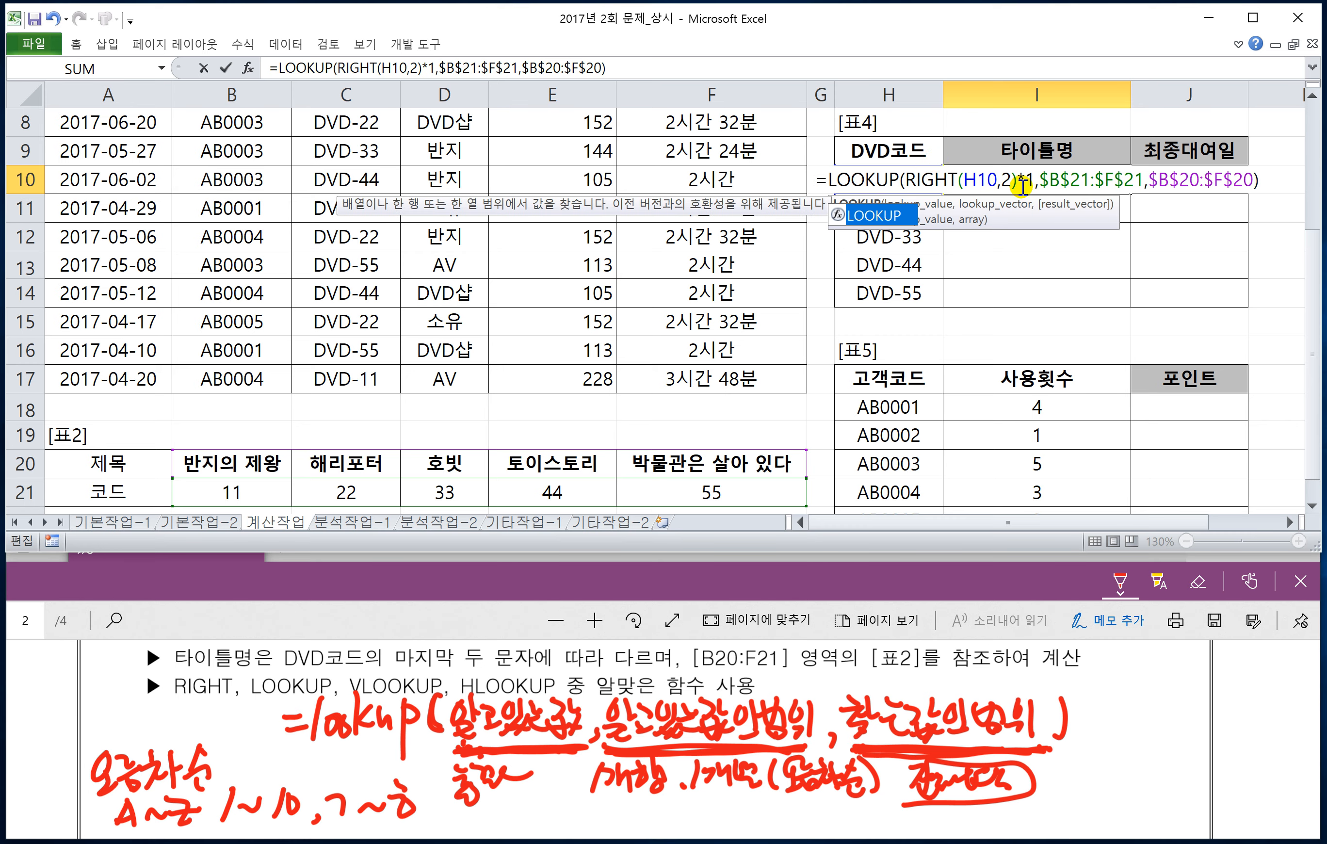
pyautogui.press('Return')
pyautogui.click(1021, 186)
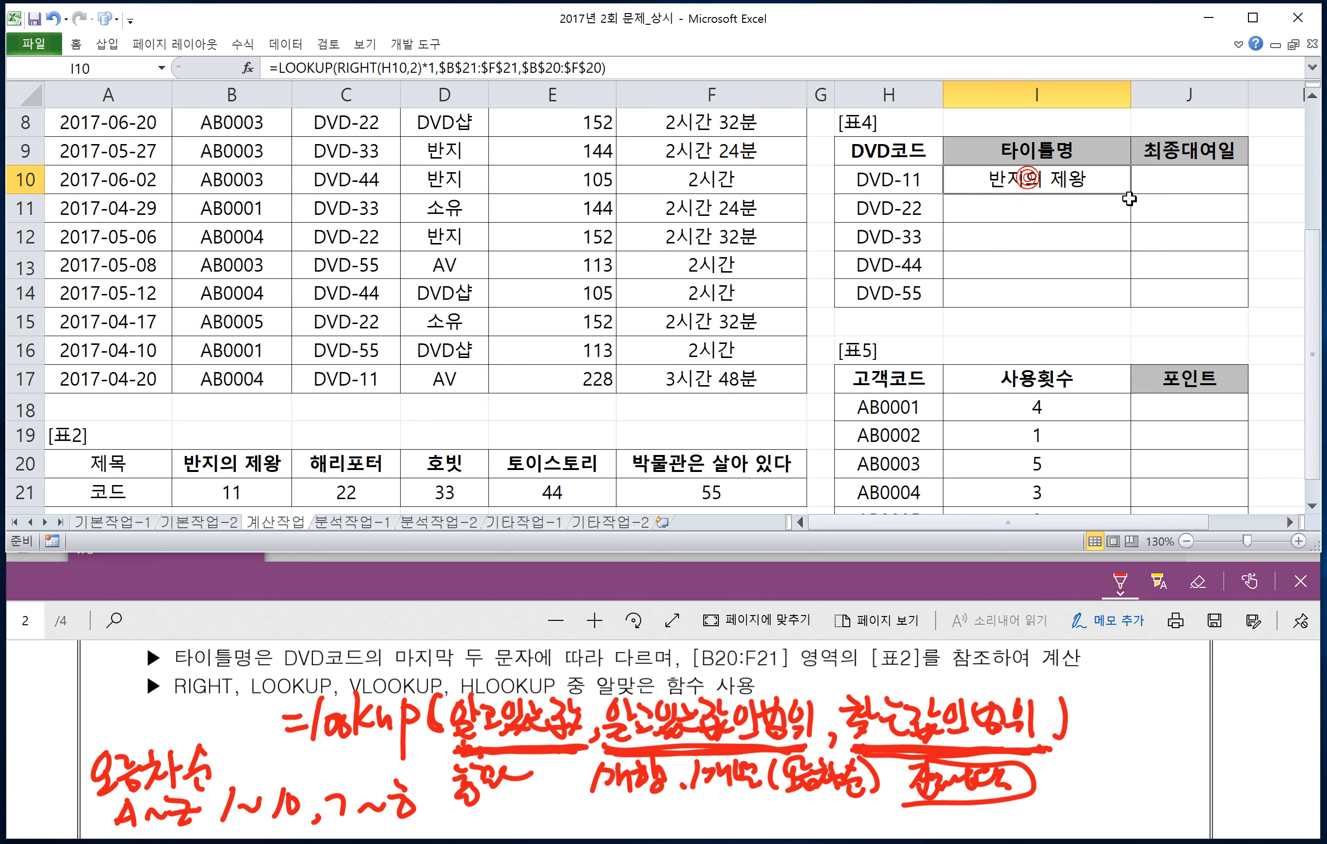
pyautogui.moveTo(1128, 194); pyautogui.dragTo(1132, 301)
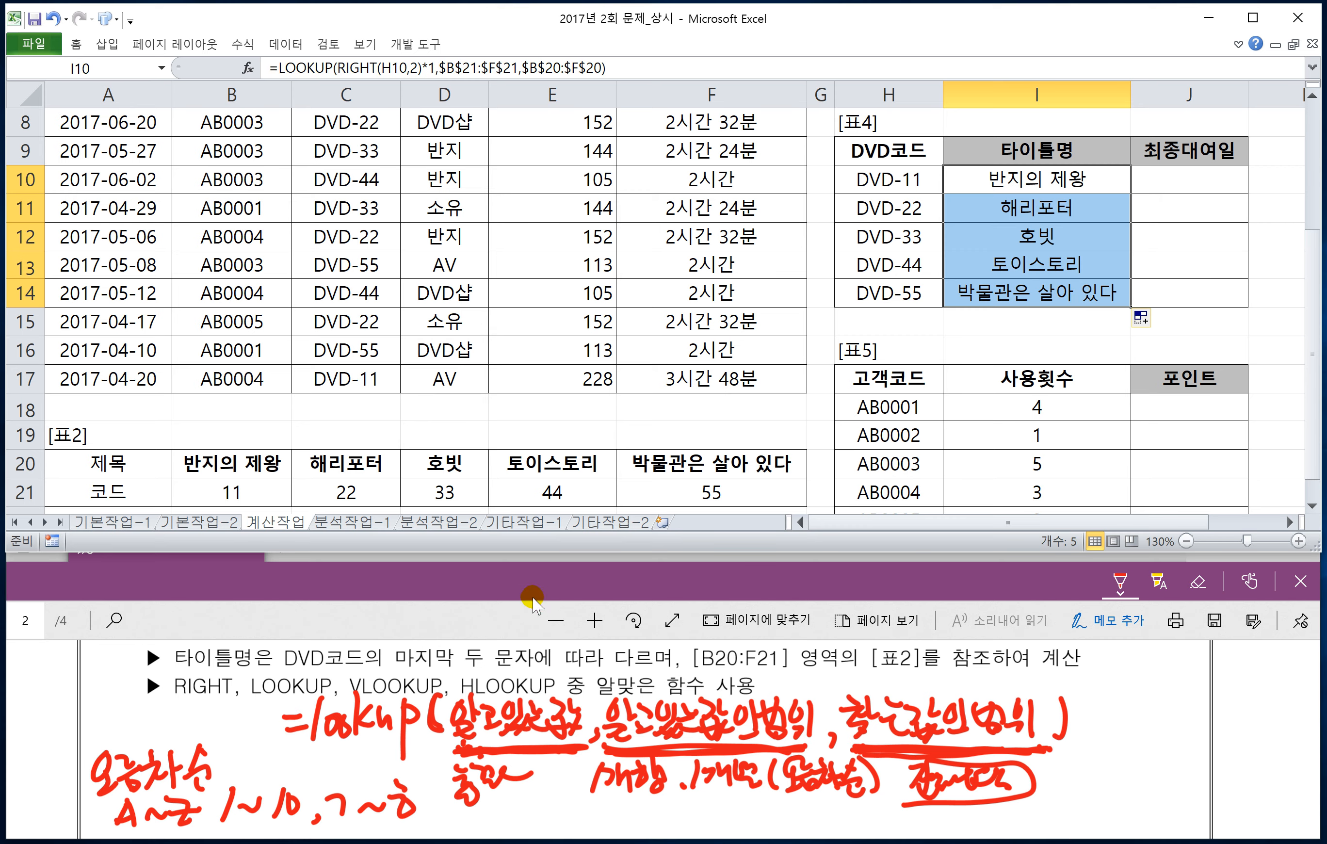
# Step: In the PDF, go to task 4 and handwrite the array formula syntax "=max(if(조건,범위))" beside its MAX, IF hint
pyautogui.click(493, 582)
pyautogui.scroll(-5, 469, 735)
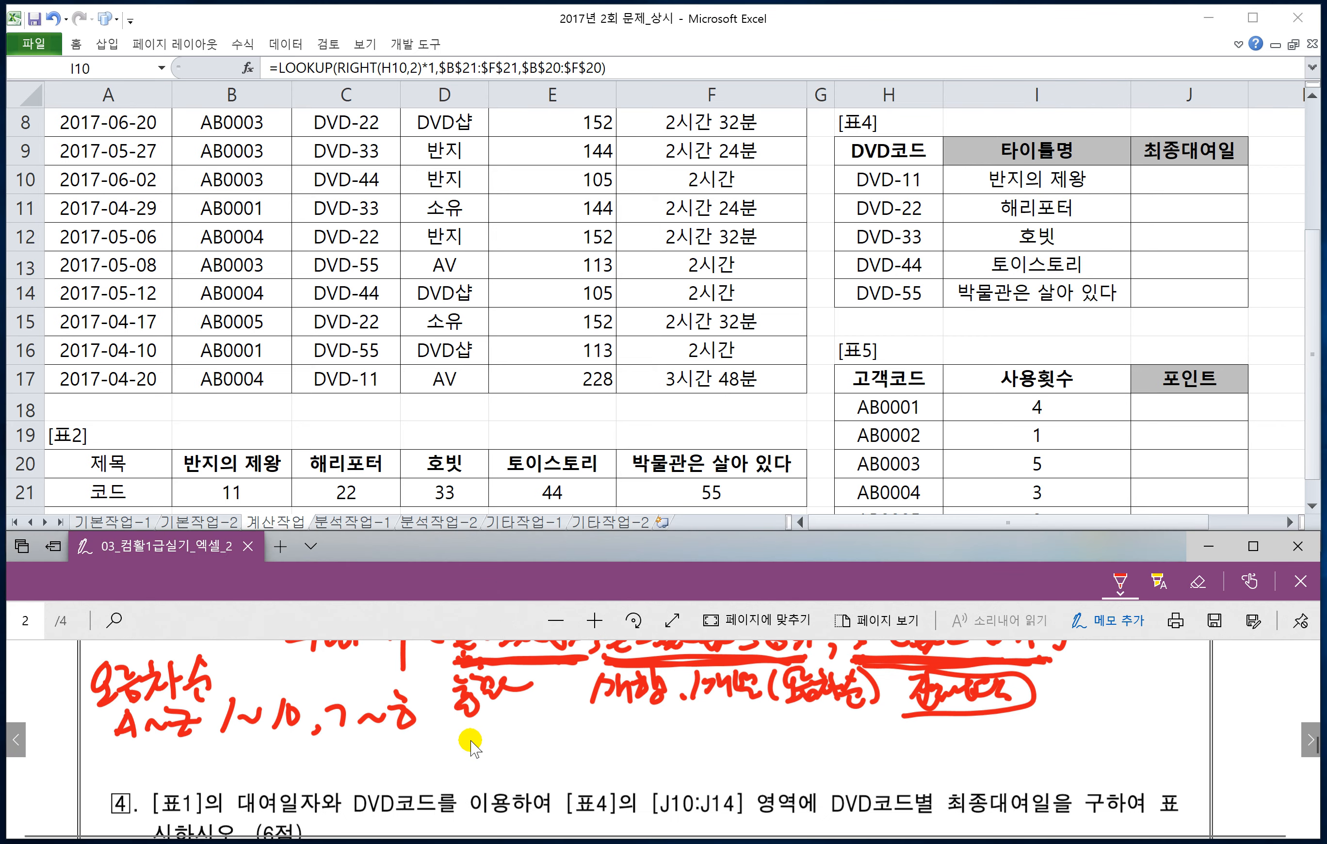
pyautogui.scroll(-1, 469, 740)
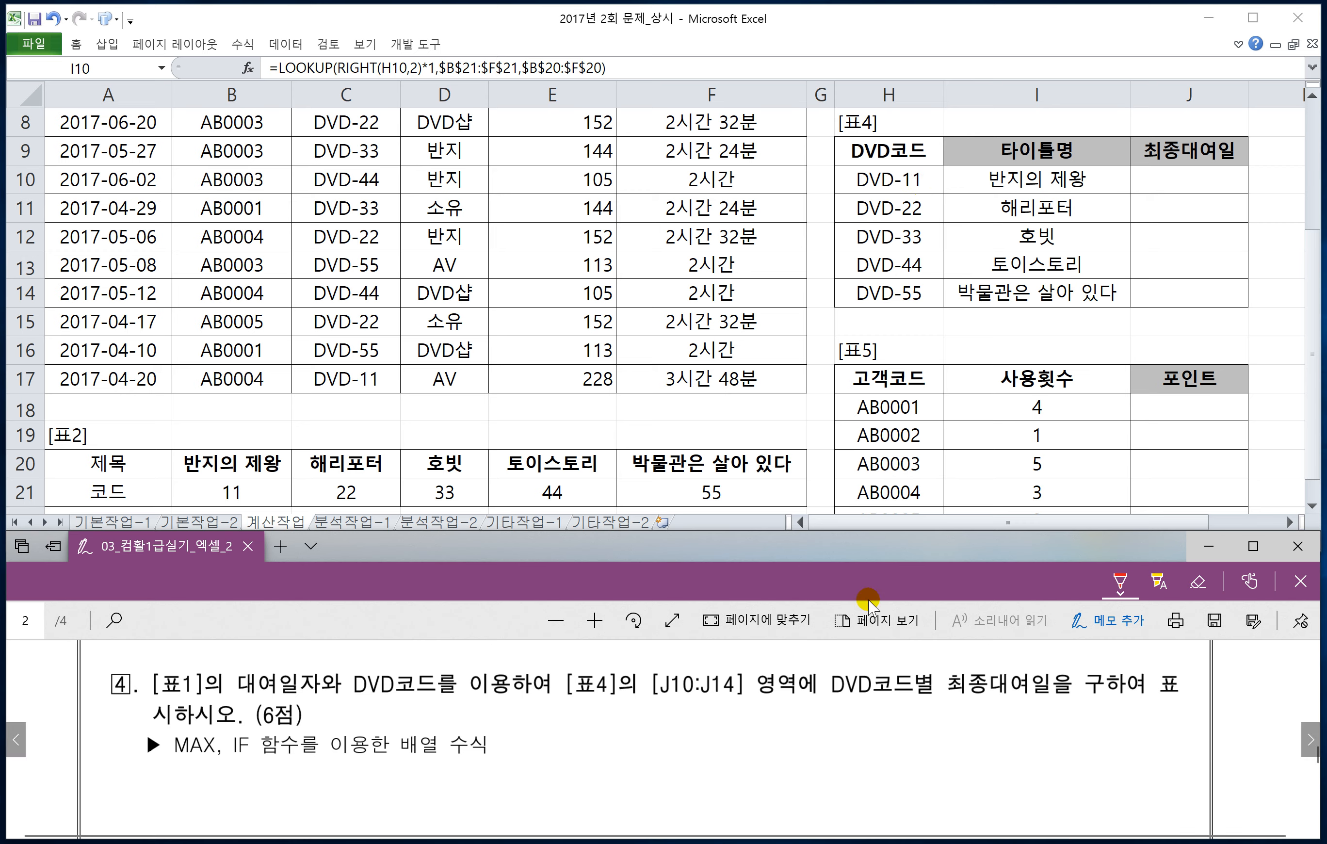
pyautogui.moveTo(566, 733)
pyautogui.mouseDown()
pyautogui.moveTo(592, 729)
pyautogui.moveTo(600, 744)
pyautogui.mouseUp()
pyautogui.moveTo(616, 720); pyautogui.dragTo(626, 741)
pyautogui.moveTo(643, 719)
pyautogui.mouseDown()
pyautogui.moveTo(627, 744)
pyautogui.moveTo(666, 751)
pyautogui.mouseUp()
pyautogui.moveTo(679, 735)
pyautogui.mouseDown()
pyautogui.moveTo(675, 745)
pyautogui.moveTo(675, 721)
pyautogui.mouseUp()
pyautogui.moveTo(712, 724); pyautogui.dragTo(686, 757)
pyautogui.moveTo(678, 733)
pyautogui.mouseDown()
pyautogui.moveTo(724, 751)
pyautogui.moveTo(759, 715)
pyautogui.mouseUp()
pyautogui.moveTo(759, 715)
pyautogui.mouseDown()
pyautogui.moveTo(744, 737)
pyautogui.moveTo(767, 736)
pyautogui.mouseUp()
pyautogui.moveTo(764, 726); pyautogui.dragTo(764, 738)
pyautogui.moveTo(749, 744); pyautogui.dragTo(805, 725)
pyautogui.moveTo(777, 725); pyautogui.dragTo(815, 744)
pyautogui.moveTo(830, 734)
pyautogui.mouseDown()
pyautogui.moveTo(825, 749)
pyautogui.moveTo(846, 743)
pyautogui.mouseUp()
pyautogui.moveTo(861, 709); pyautogui.dragTo(864, 743)
pyautogui.moveTo(843, 725)
pyautogui.mouseDown()
pyautogui.moveTo(878, 722)
pyautogui.moveTo(875, 745)
pyautogui.mouseUp()
pyautogui.moveTo(847, 747)
pyautogui.mouseDown()
pyautogui.moveTo(877, 753)
pyautogui.moveTo(899, 735)
pyautogui.mouseUp()
pyautogui.moveTo(892, 736); pyautogui.dragTo(891, 746)
pyautogui.moveTo(906, 705)
pyautogui.mouseDown()
pyautogui.moveTo(908, 746)
pyautogui.moveTo(939, 759)
pyautogui.mouseUp()
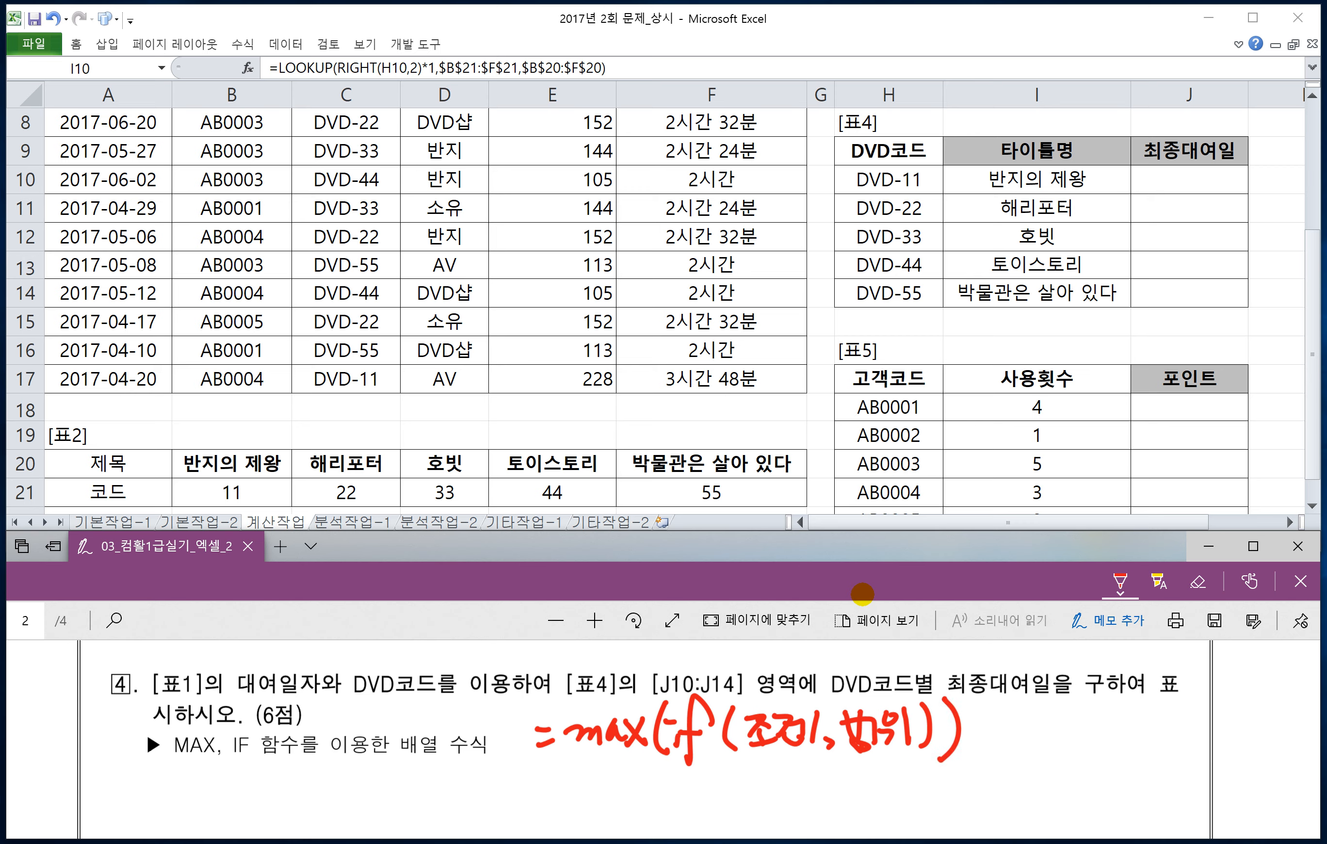
# Step: Begin the 최종대여일 formula in J10 of [표4] with =MAX(IF(
pyautogui.click(1152, 179)
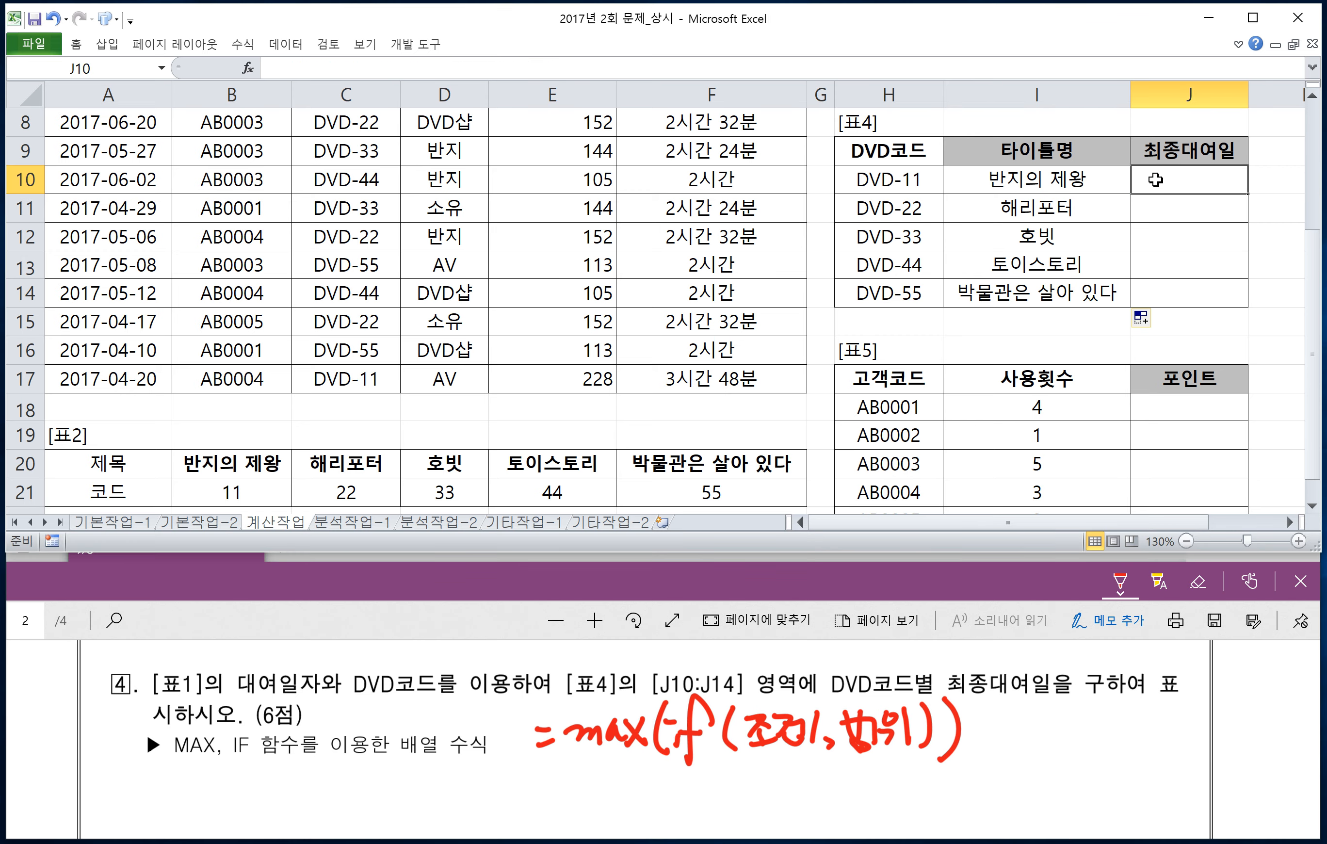
pyautogui.click(1155, 179)
pyautogui.write('=MA')
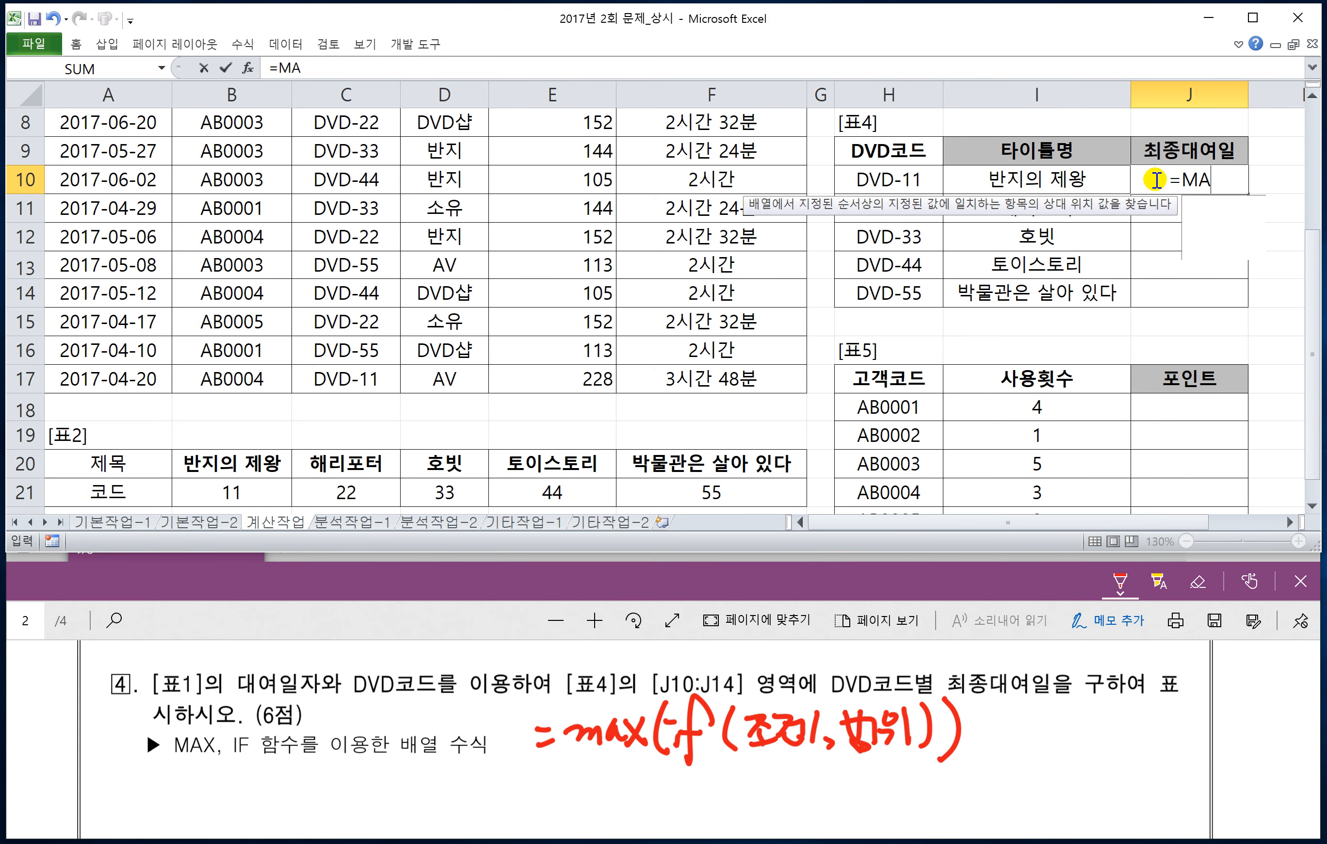
pyautogui.write('X(IF(')
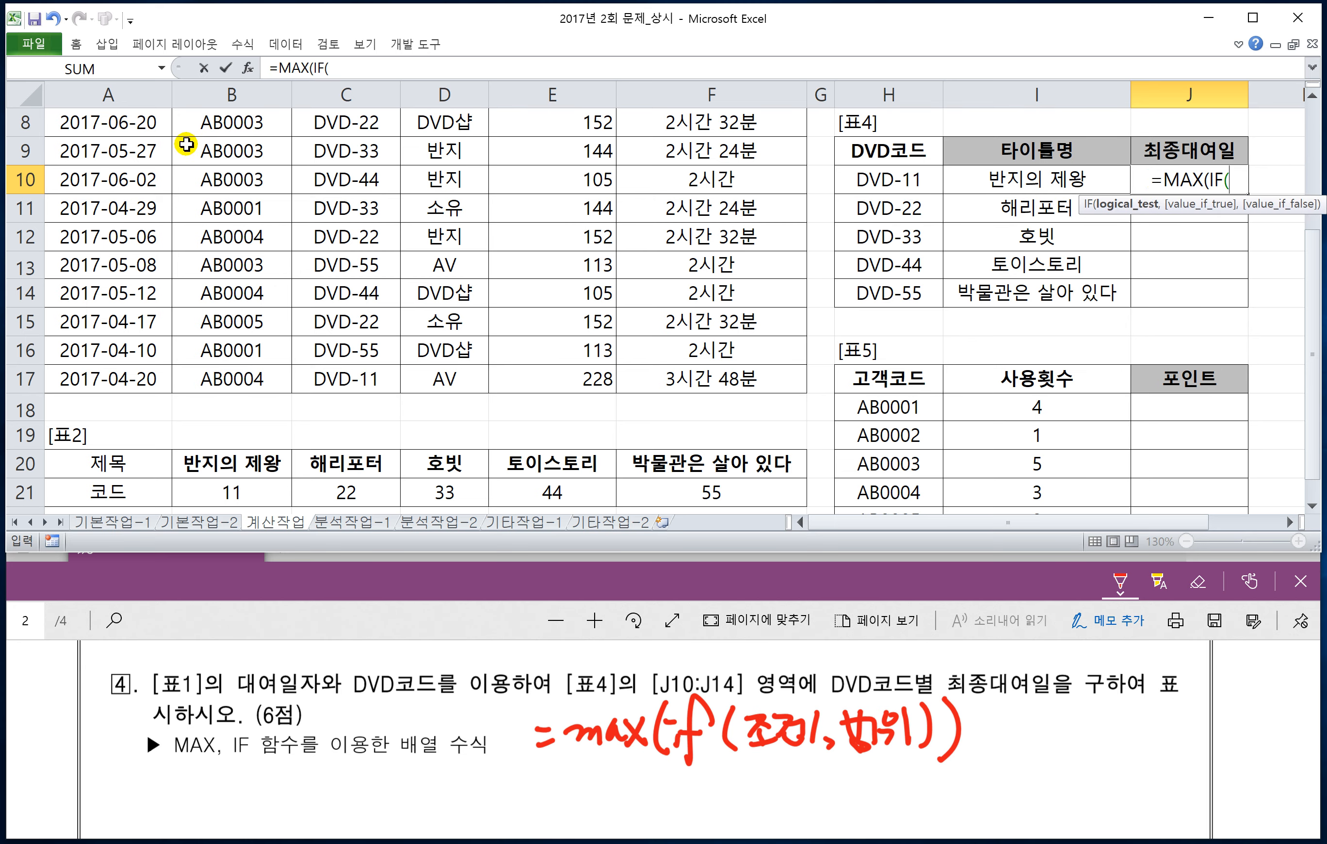
pyautogui.scroll(2, 108, 255)
pyautogui.click(109, 150)
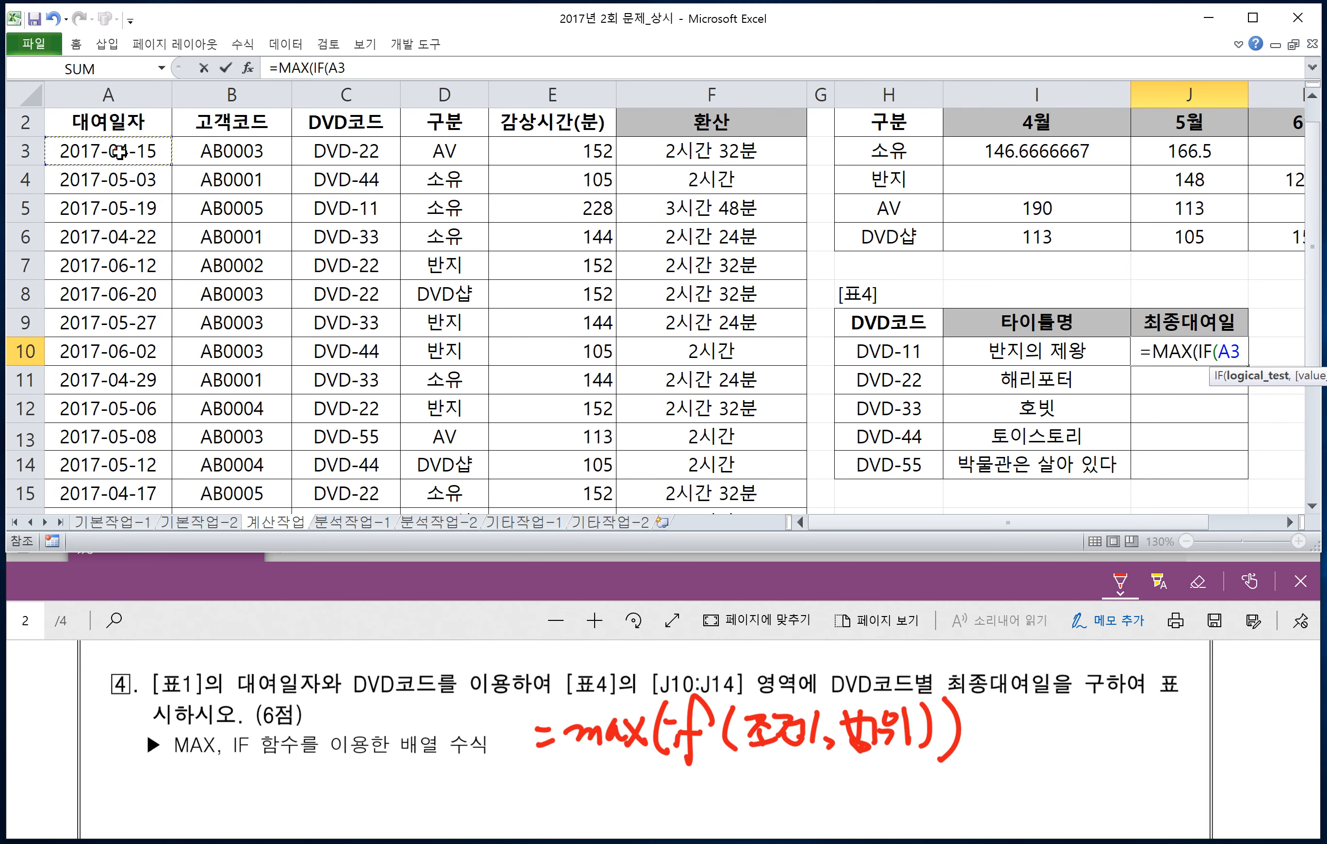
pyautogui.hotkey('ctrl', 'shift', 'Down')
pyautogui.press('F4')
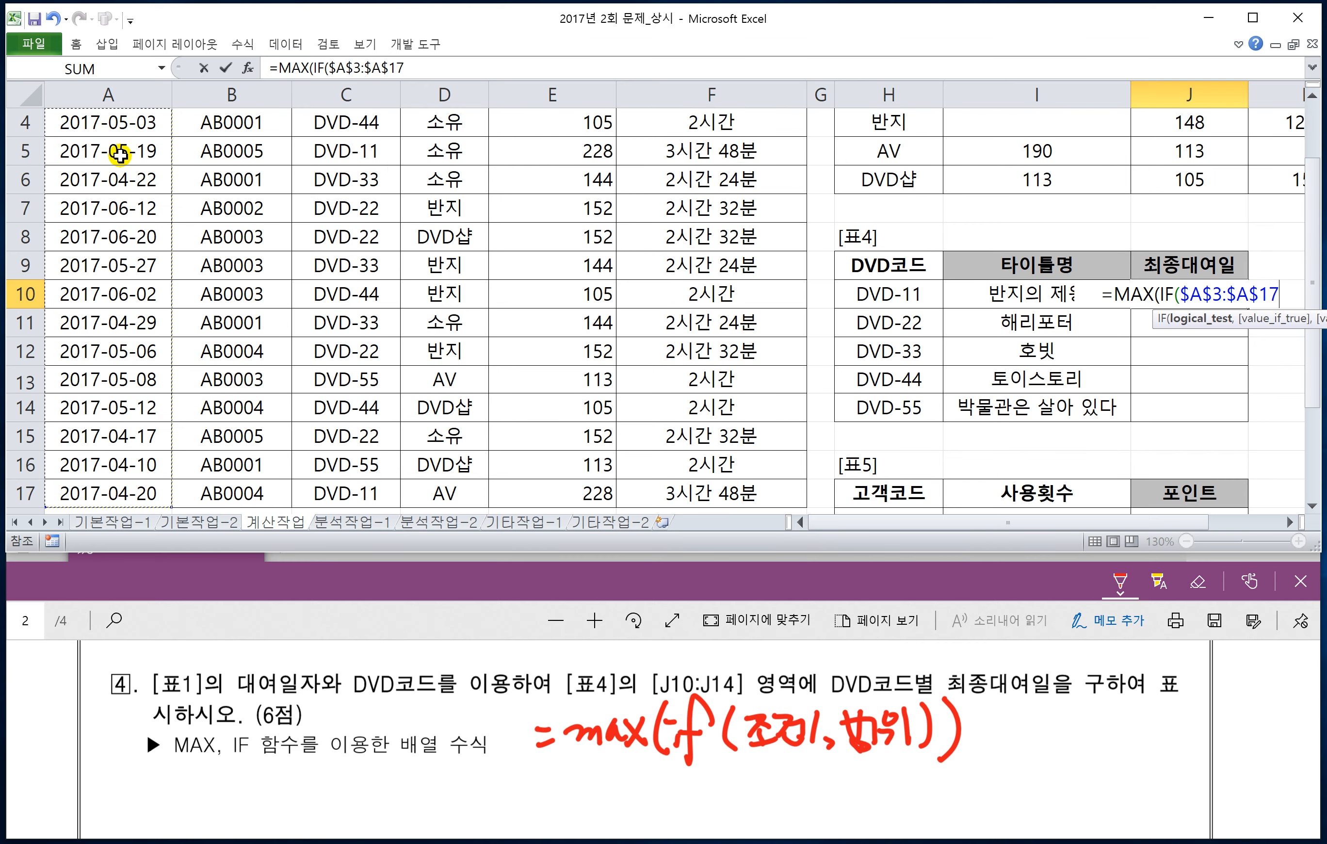
pyautogui.write('=')
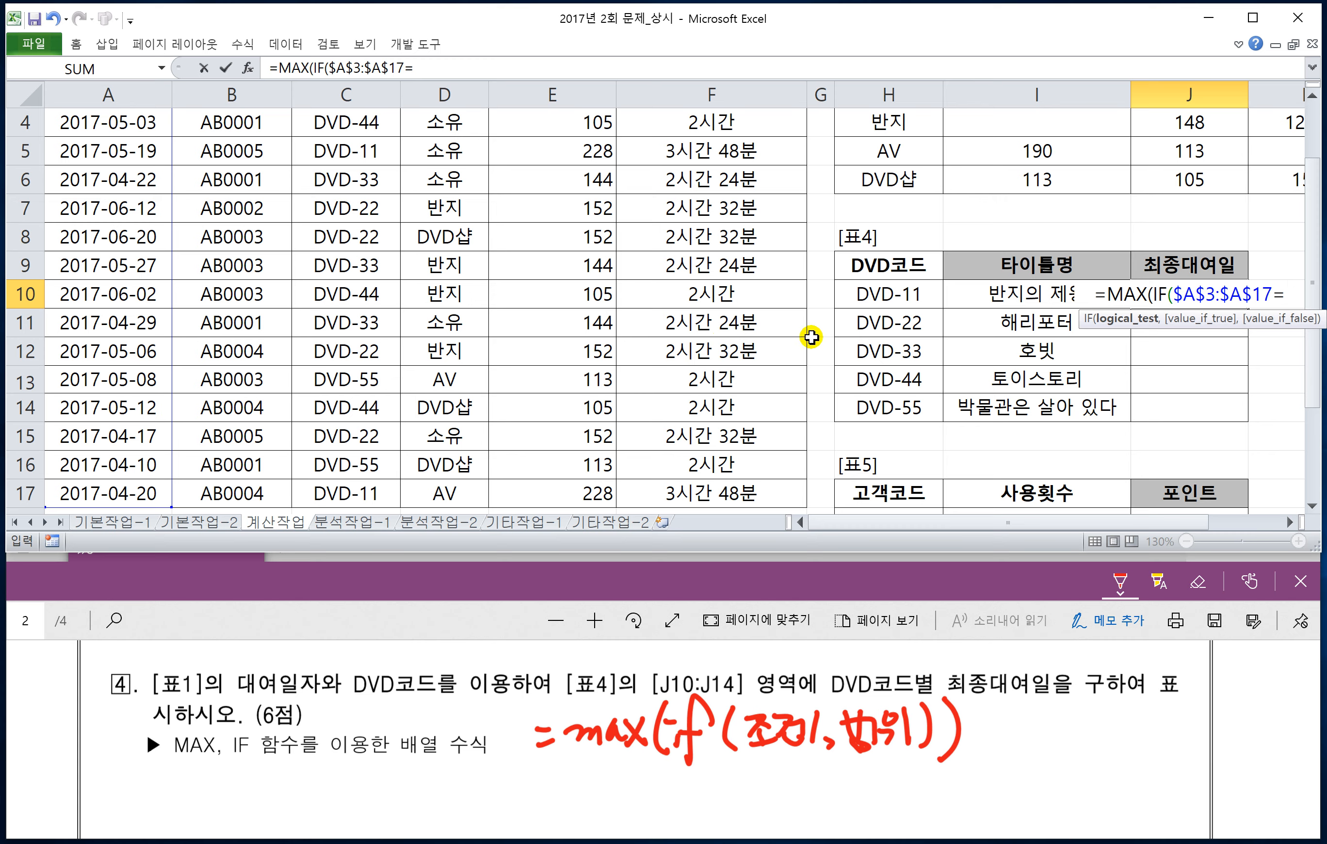
pyautogui.press('BackSpace')
pyautogui.press('BackSpace')
pyautogui.press('BackSpace')
pyautogui.press('BackSpace')
pyautogui.press('BackSpace')
pyautogui.press('BackSpace')
pyautogui.press('BackSpace')
pyautogui.press('BackSpace')
pyautogui.press('BackSpace')
pyautogui.press('BackSpace')
pyautogui.press('BackSpace')
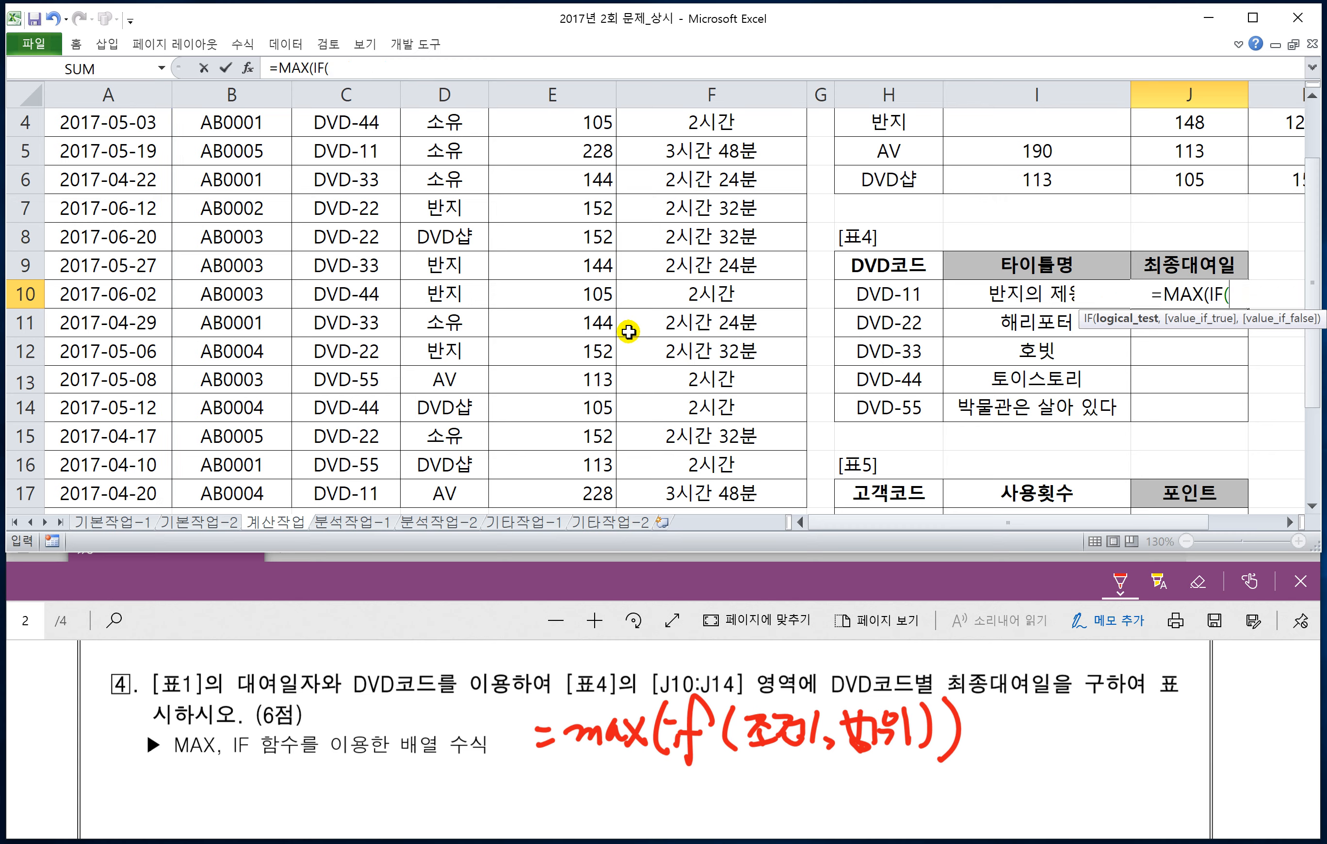
# Step: Add $C$3:$C$17=H10 as the IF condition comparing the DVD코드 column with H10, followed by a comma
pyautogui.scroll(1, 425, 290)
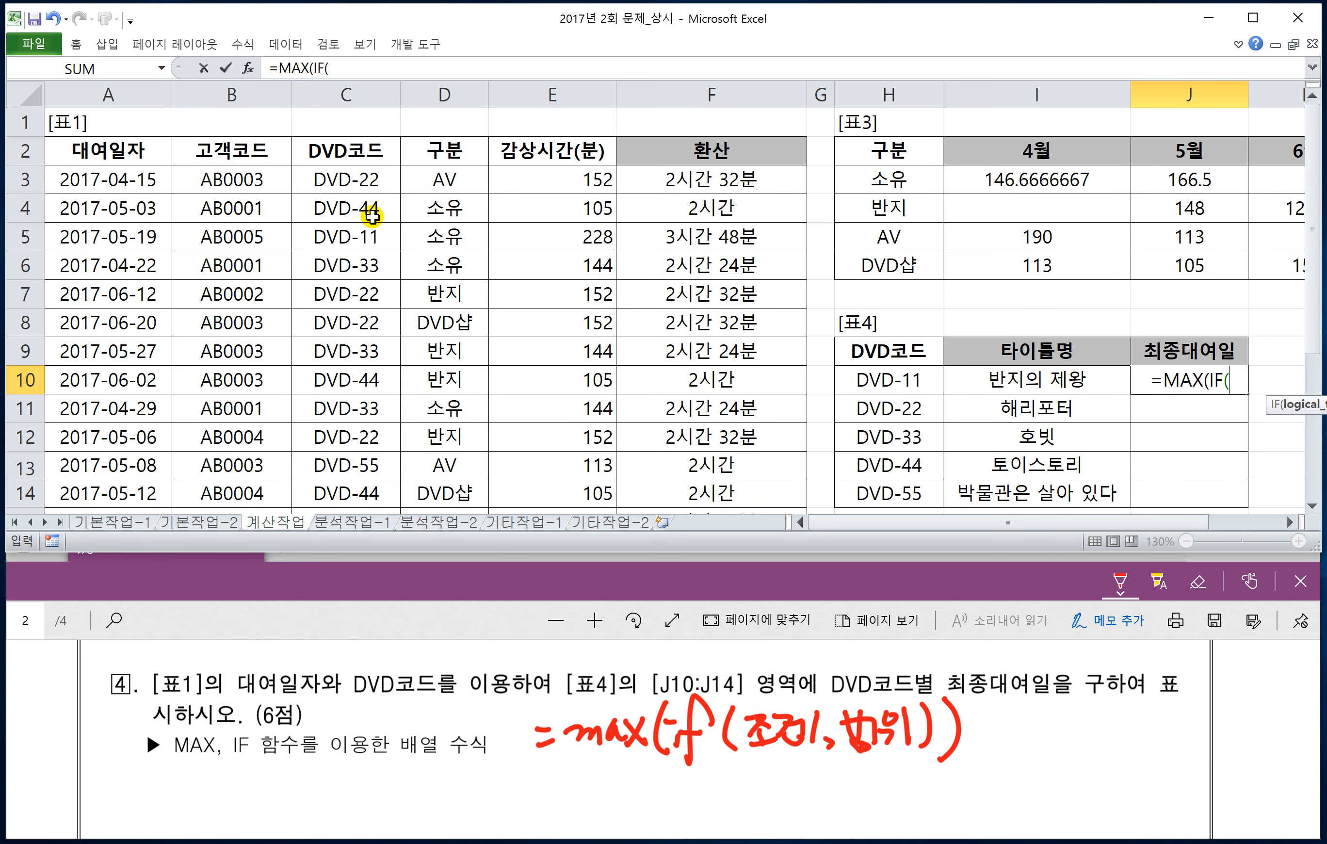
pyautogui.click(354, 184)
pyautogui.hotkey('ctrl', 'shift', 'Down')
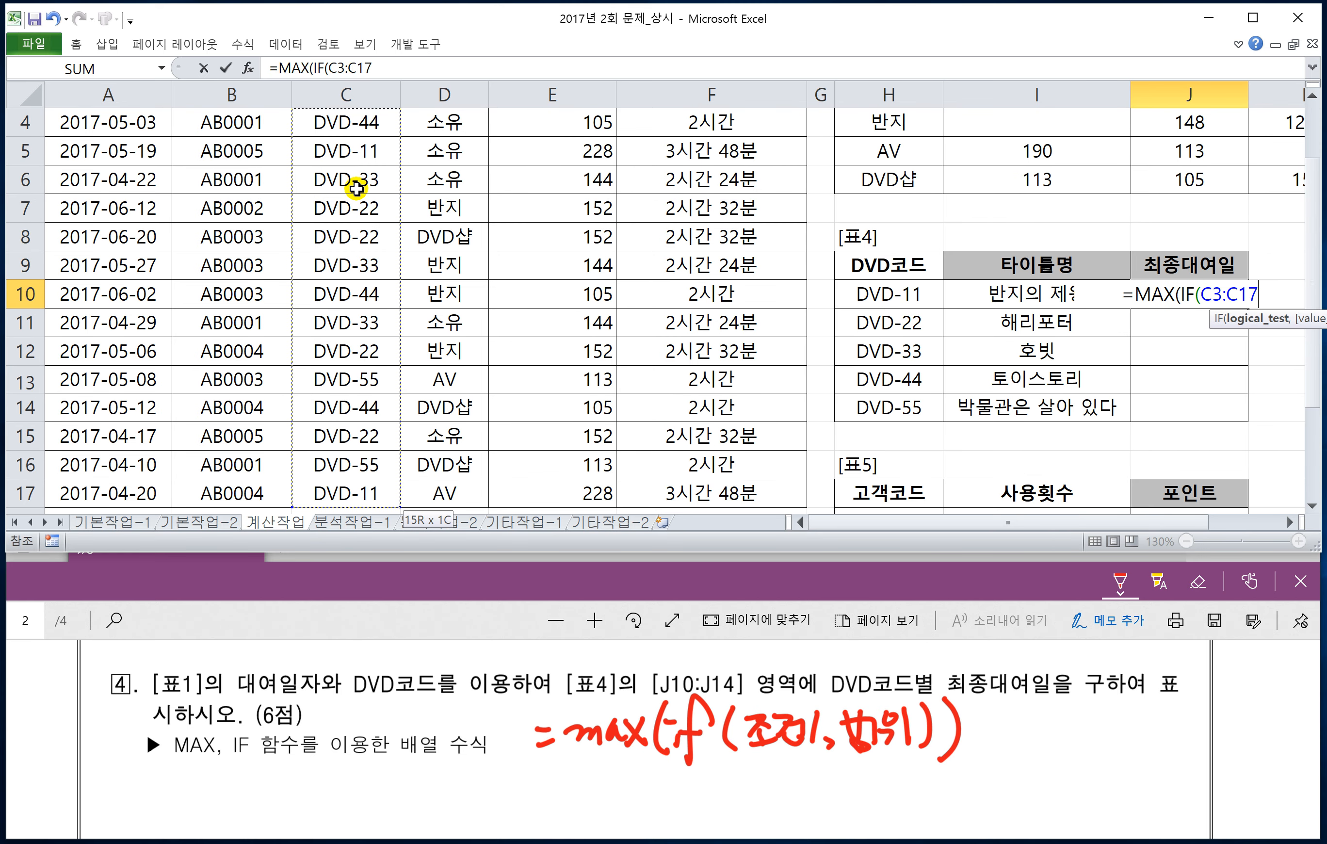
pyautogui.press('F4')
pyautogui.write('=')
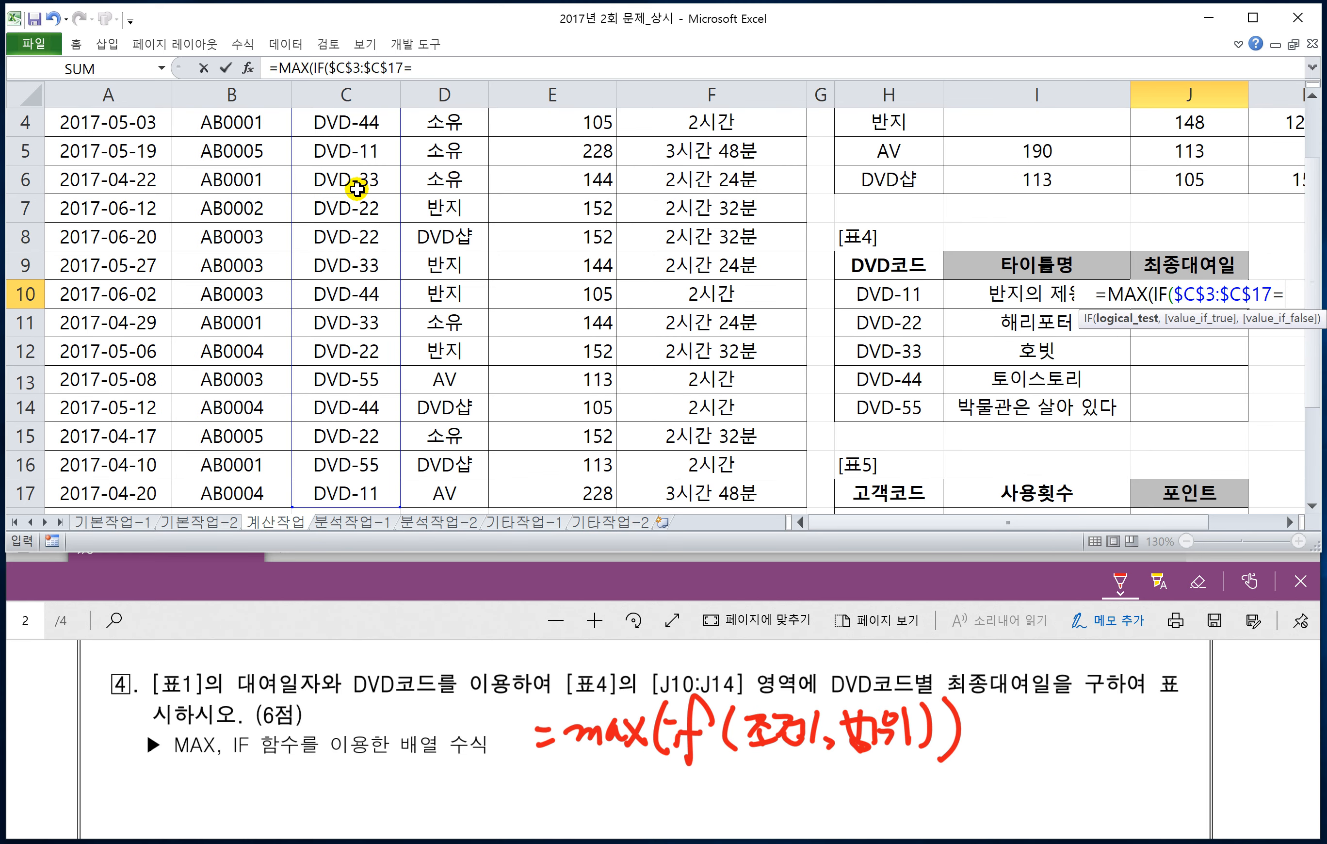
pyautogui.click(863, 296)
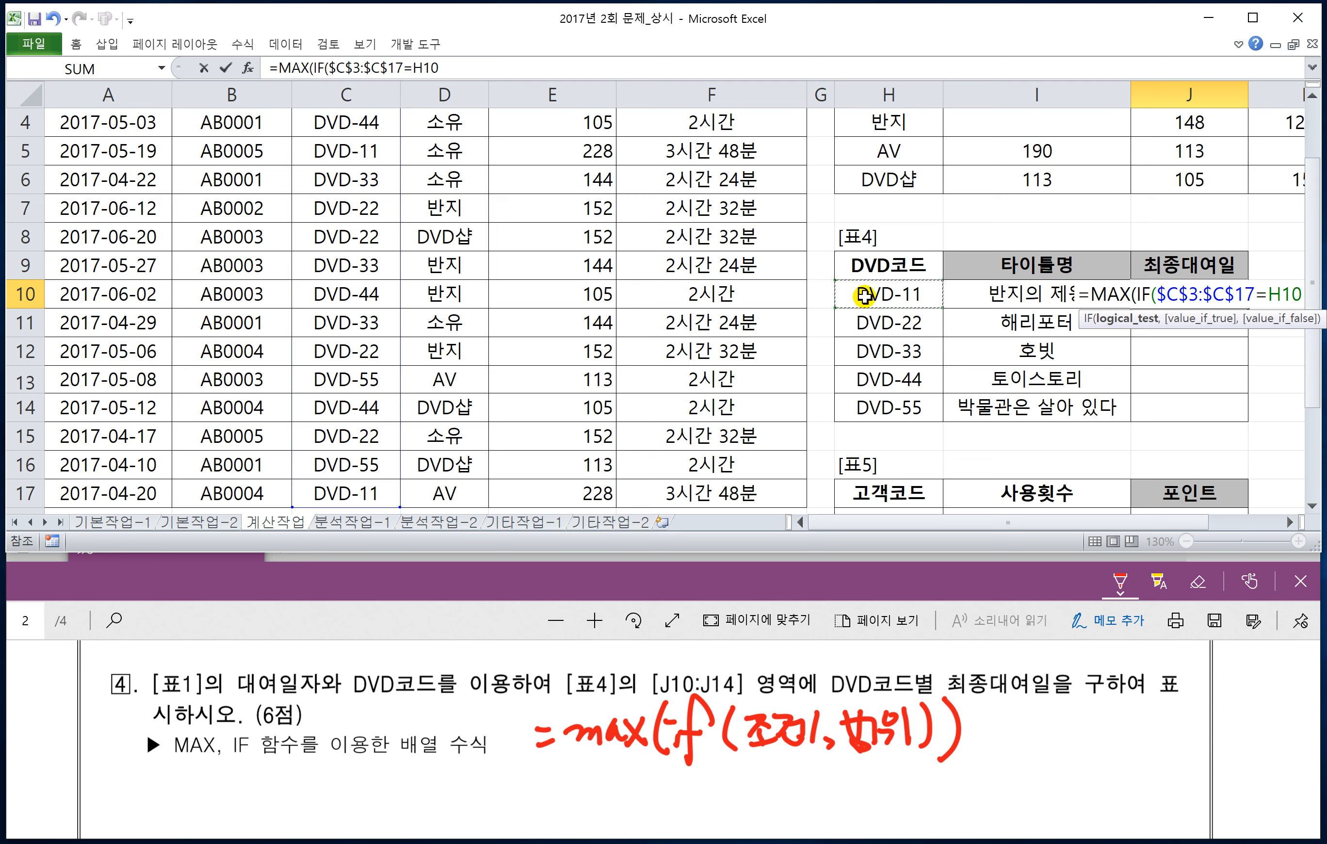
pyautogui.write(',')
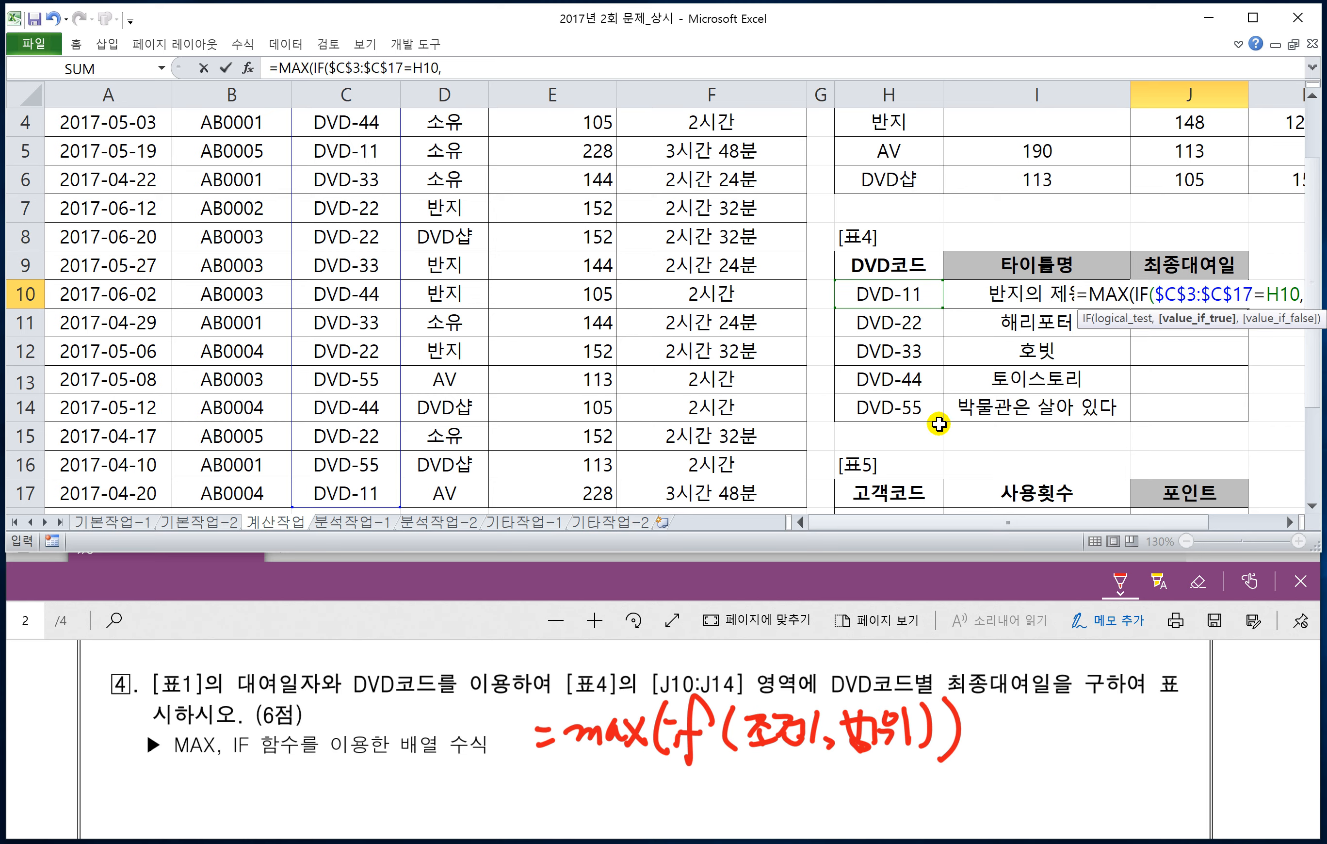
# Step: Add the 대여일자 range in [표1] as the IF value argument with absolute references, $A$3:$A$17
pyautogui.scroll(1, 551, 490)
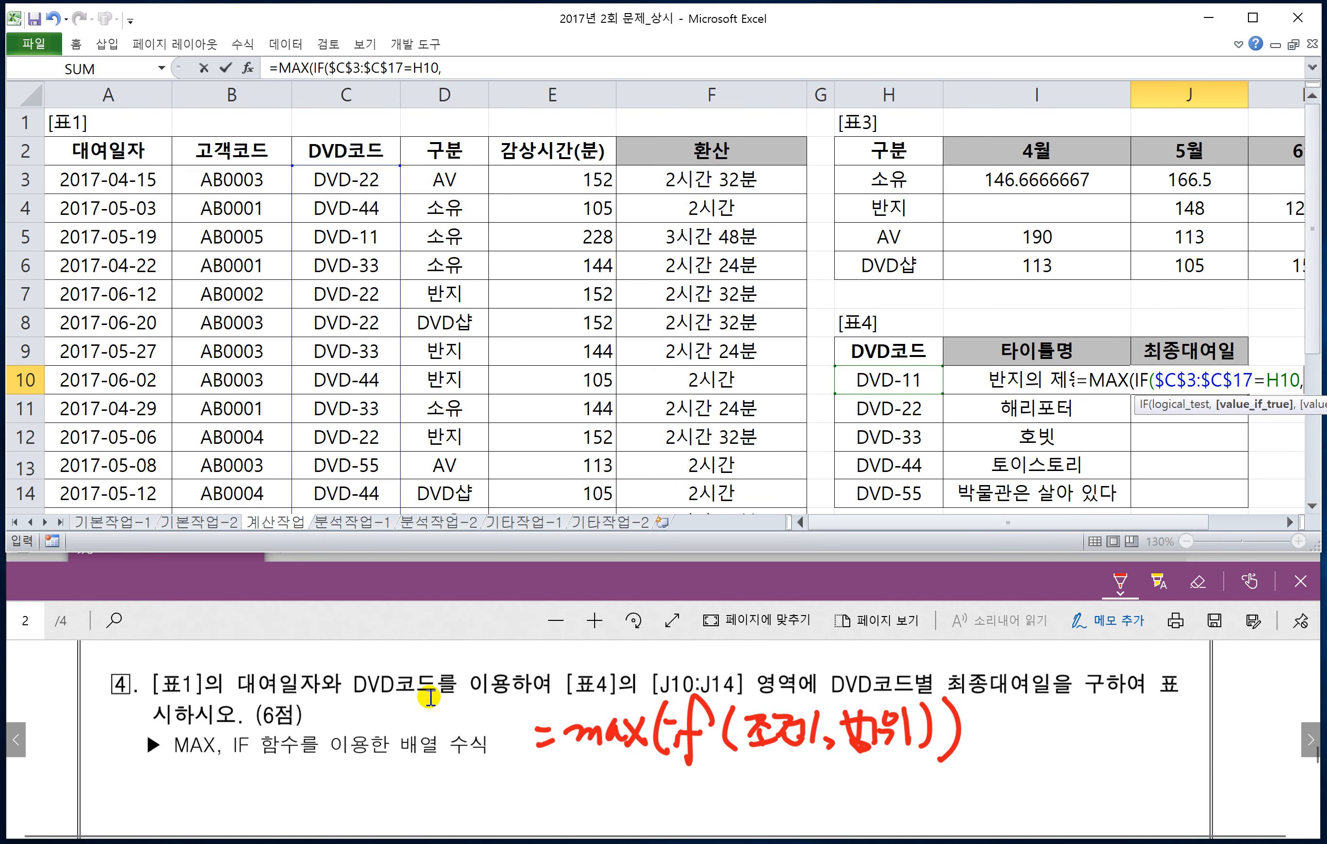
pyautogui.click(107, 186)
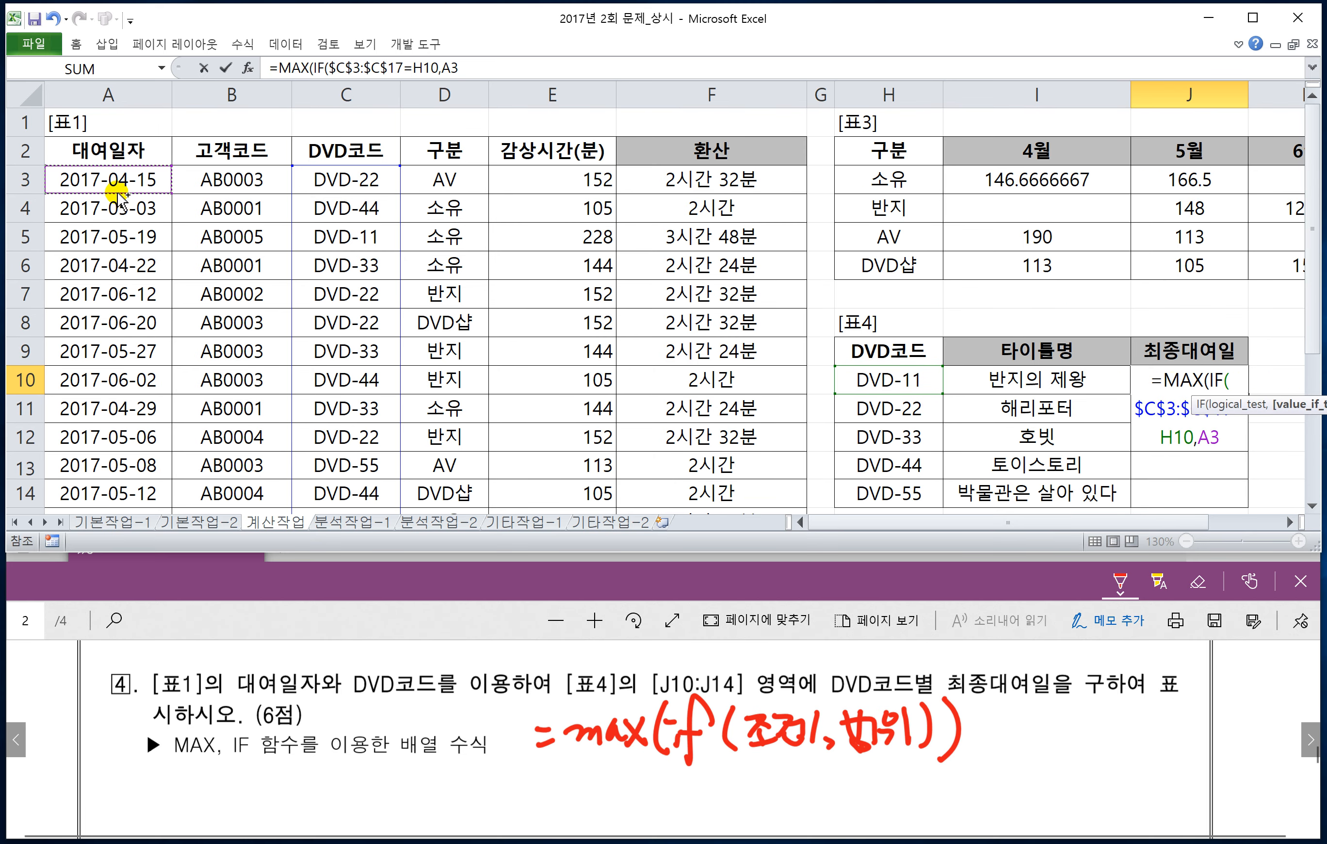
pyautogui.hotkey('ctrl', 'shift', 'Down')
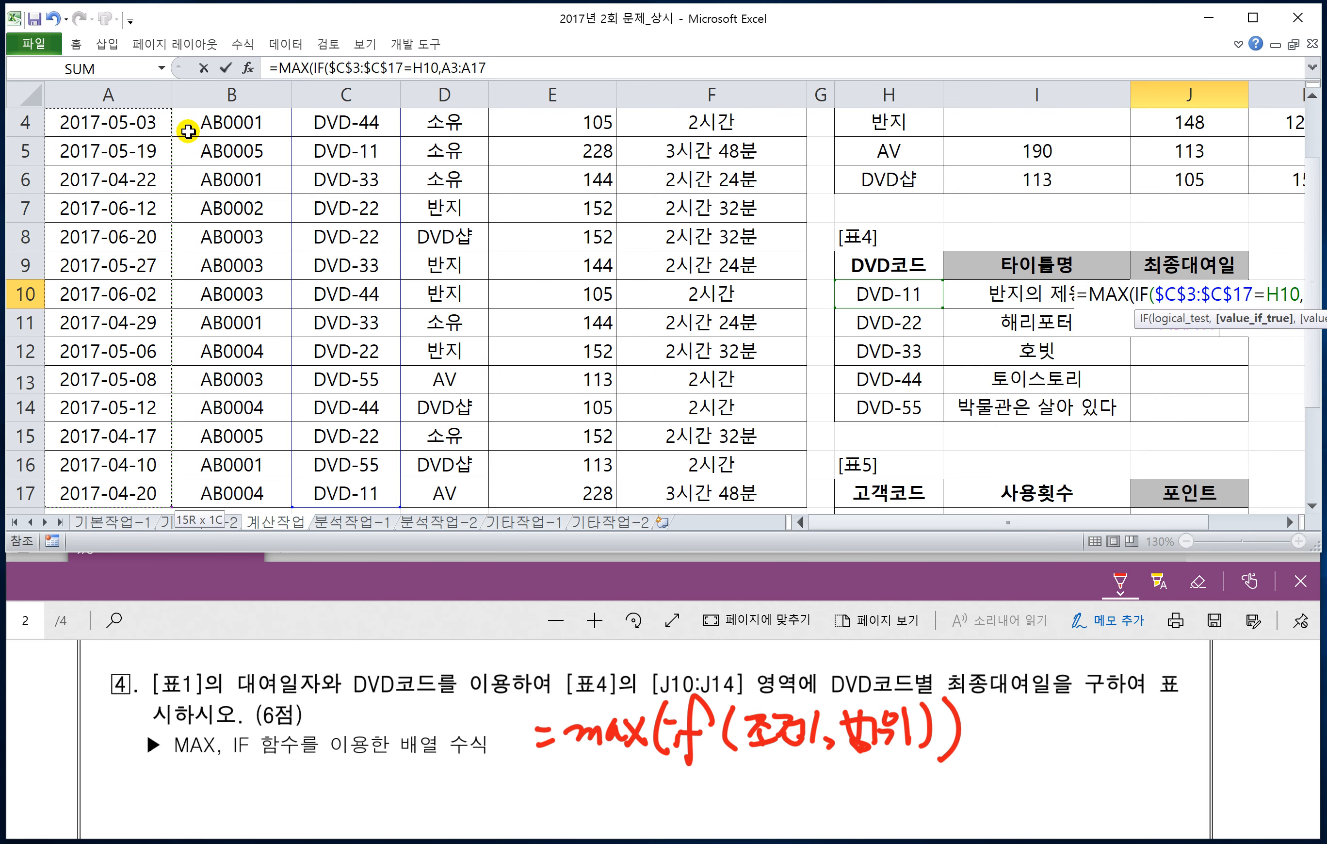
pyautogui.scroll(1, 139, 257)
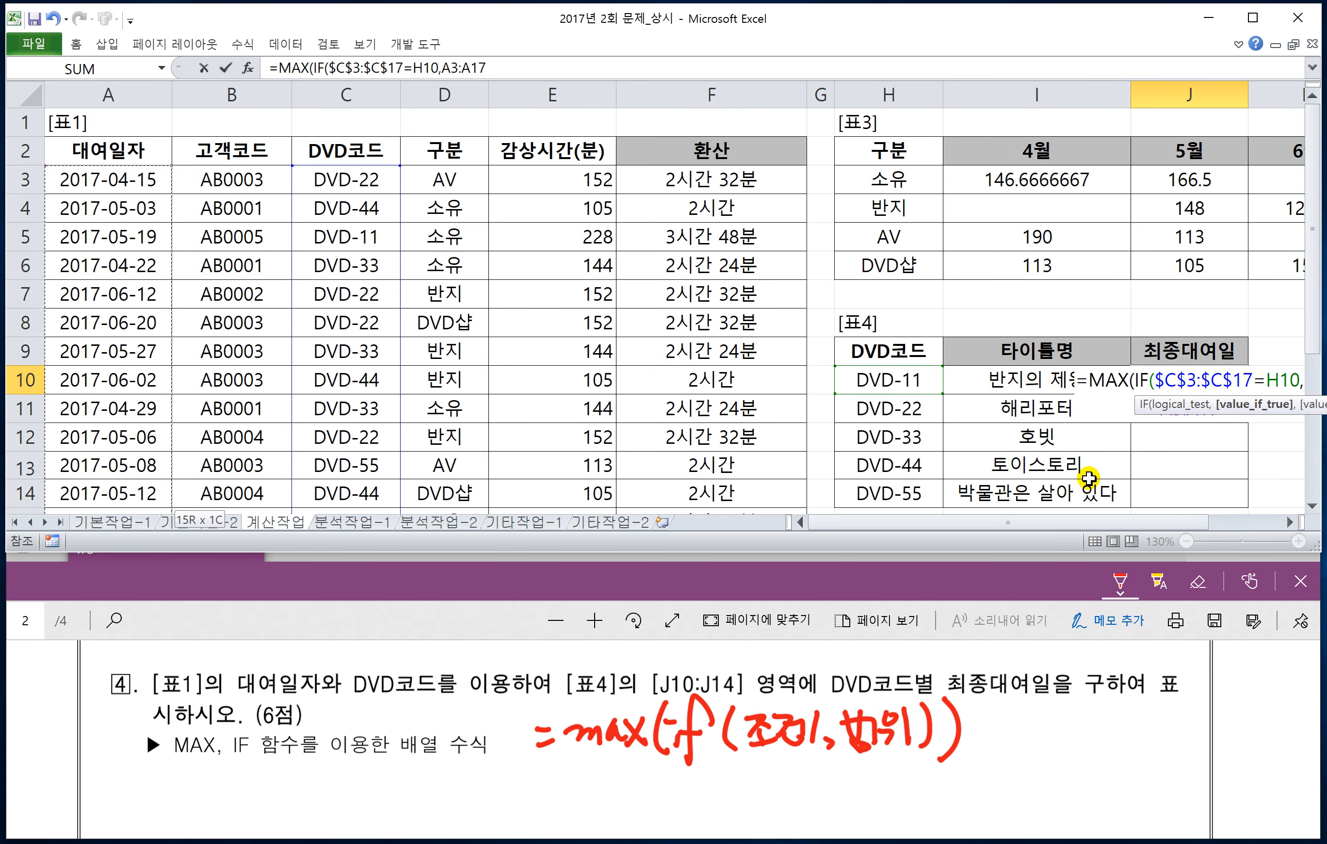
pyautogui.scroll(-1, 1081, 474)
pyautogui.click(1288, 521)
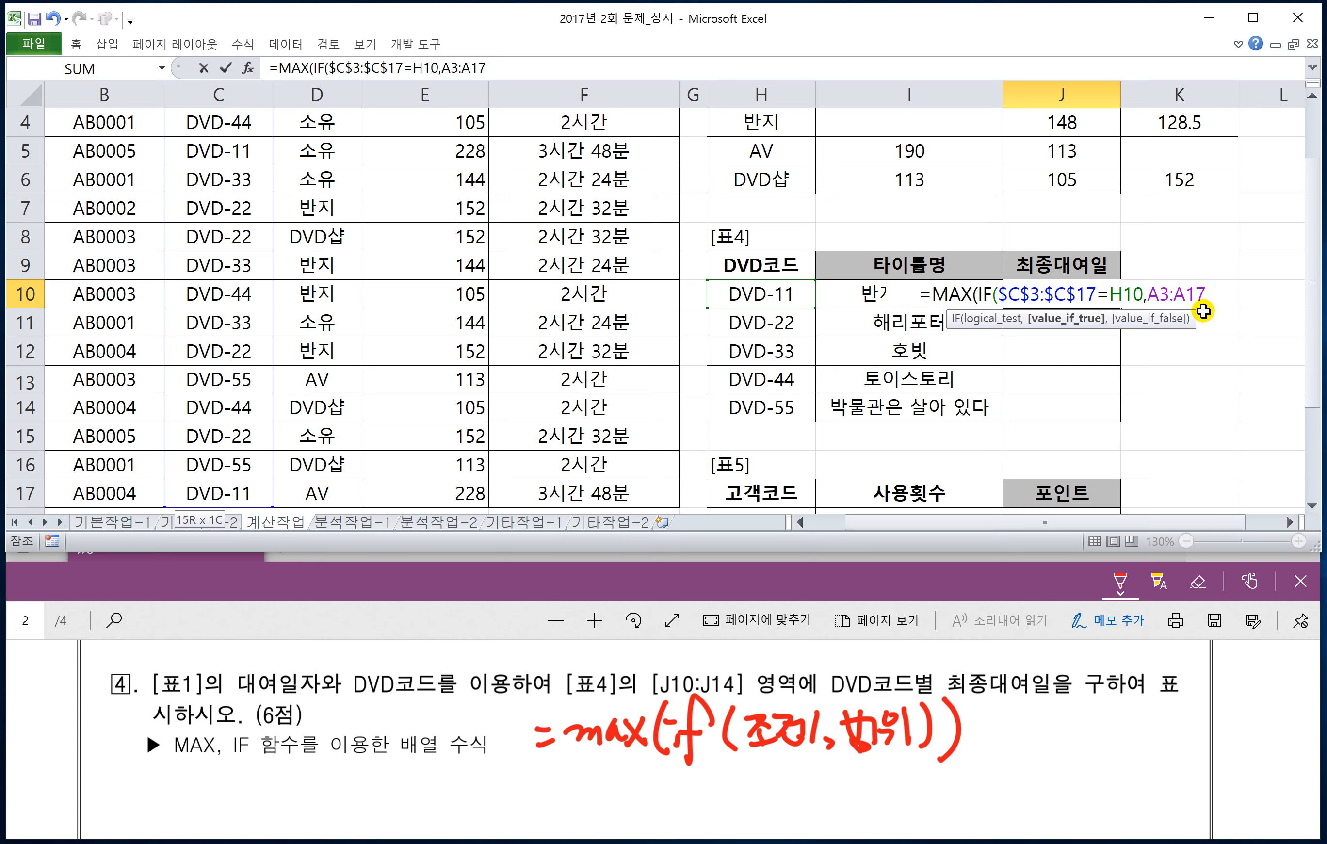
pyautogui.press('F4')
# Step: Close both parentheses, enter J10 as an array formula and fill it down to J14
pyautogui.write('))')
pyautogui.hotkey('ctrl', 'shift', 'Return')
pyautogui.moveTo(1120, 308); pyautogui.dragTo(1118, 412)
# Step: Go to task 5 in the PDF and review its fn포인트 requirements alongside the 포인트 cells J18:J22 in [표5]
pyautogui.click(909, 464)
pyautogui.scroll(-1, 909, 445)
pyautogui.click(424, 710)
pyautogui.scroll(-3, 423, 709)
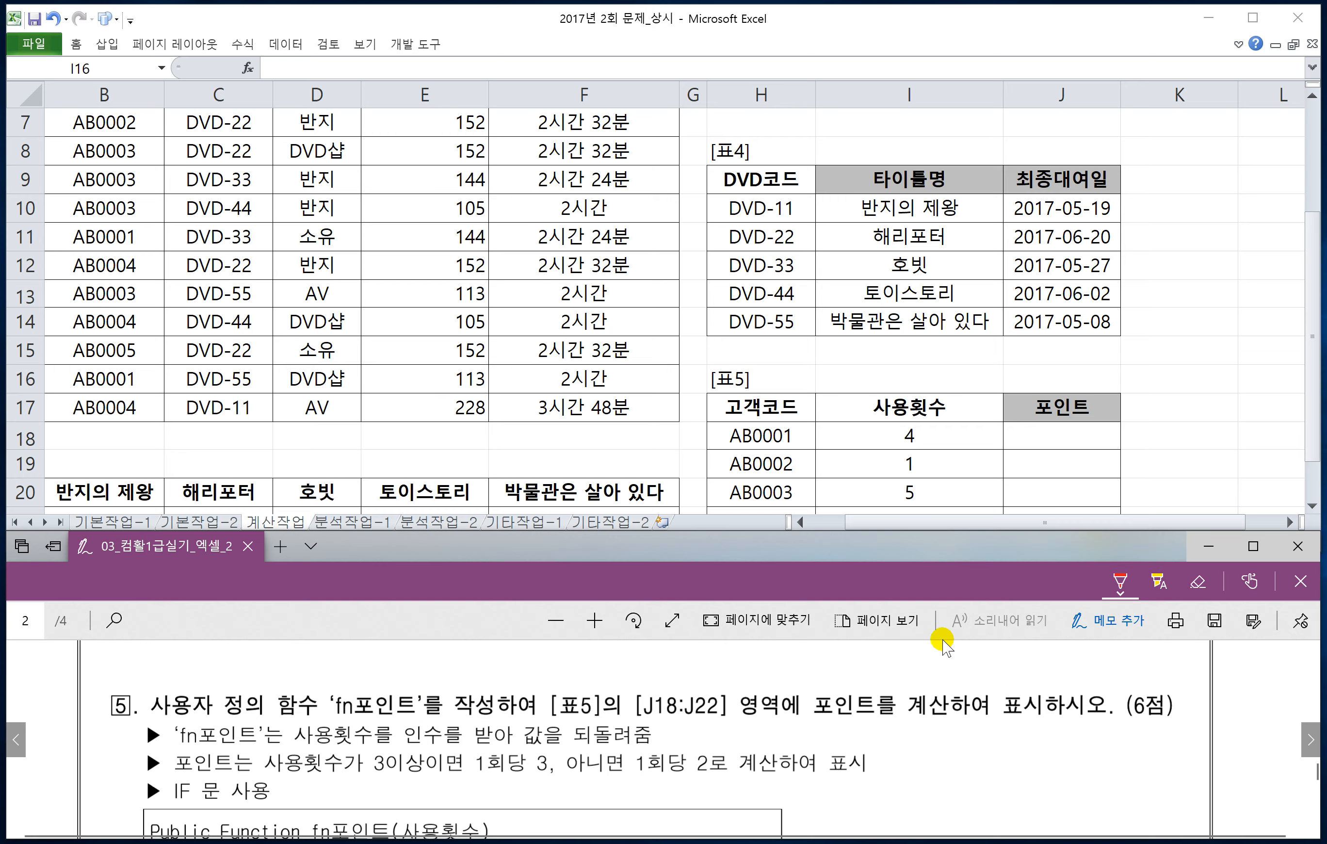
pyautogui.click(1048, 438)
pyautogui.click(1048, 437)
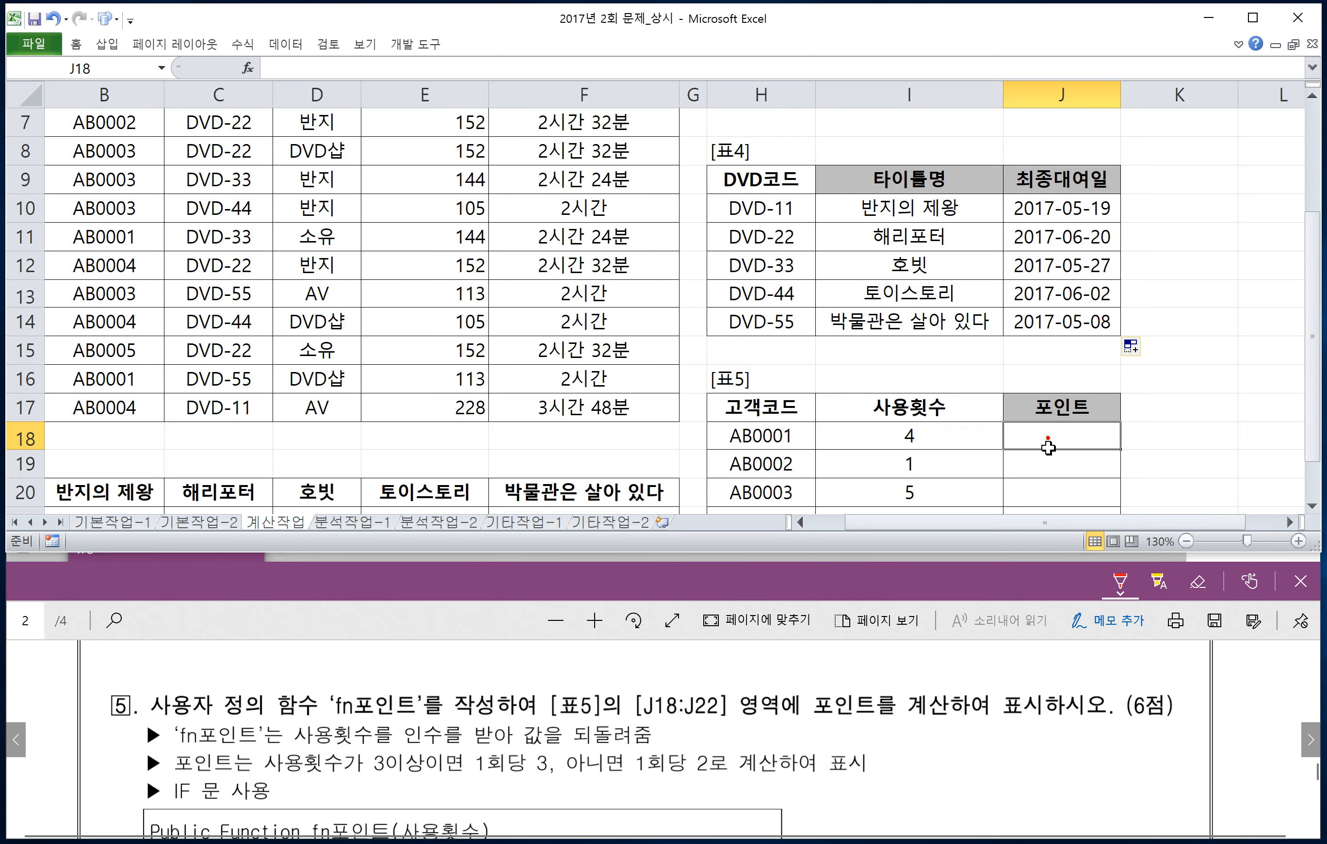
pyautogui.scroll(-1, 1031, 438)
pyautogui.click(521, 475)
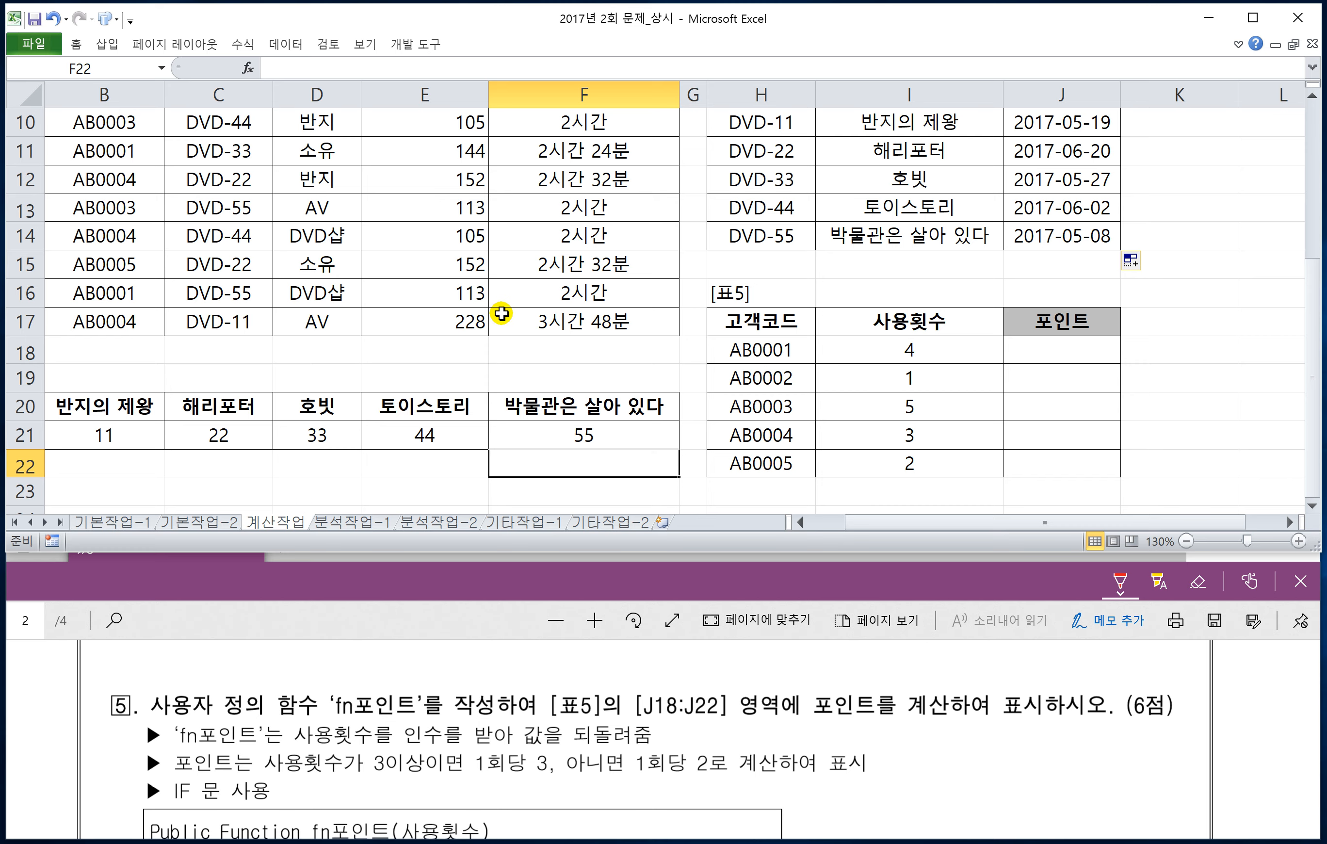
# Step: Open the Visual Basic editor for the workbook and insert a new standard module
pyautogui.hotkey('ctrl', 'F1')
pyautogui.click(419, 42)
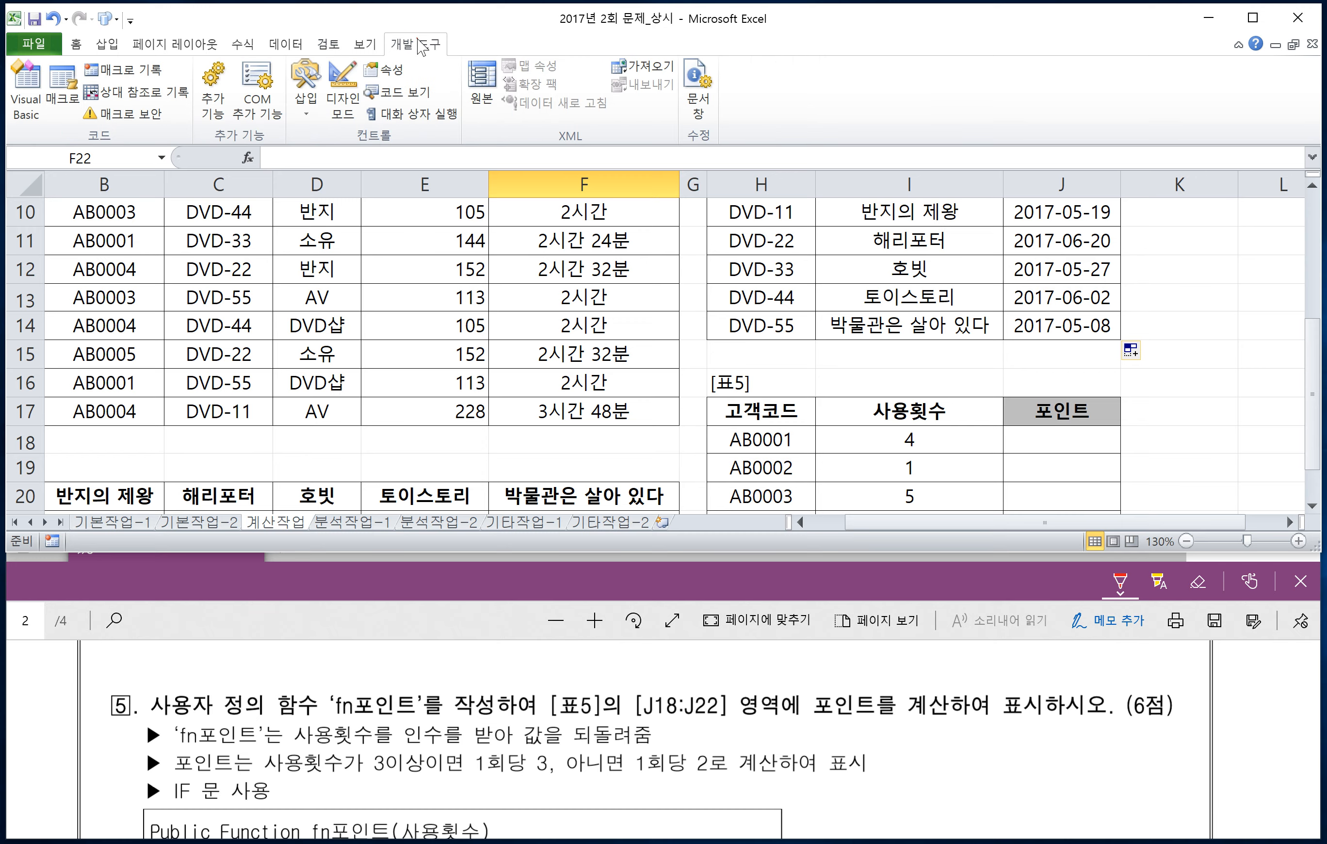
pyautogui.click(25, 104)
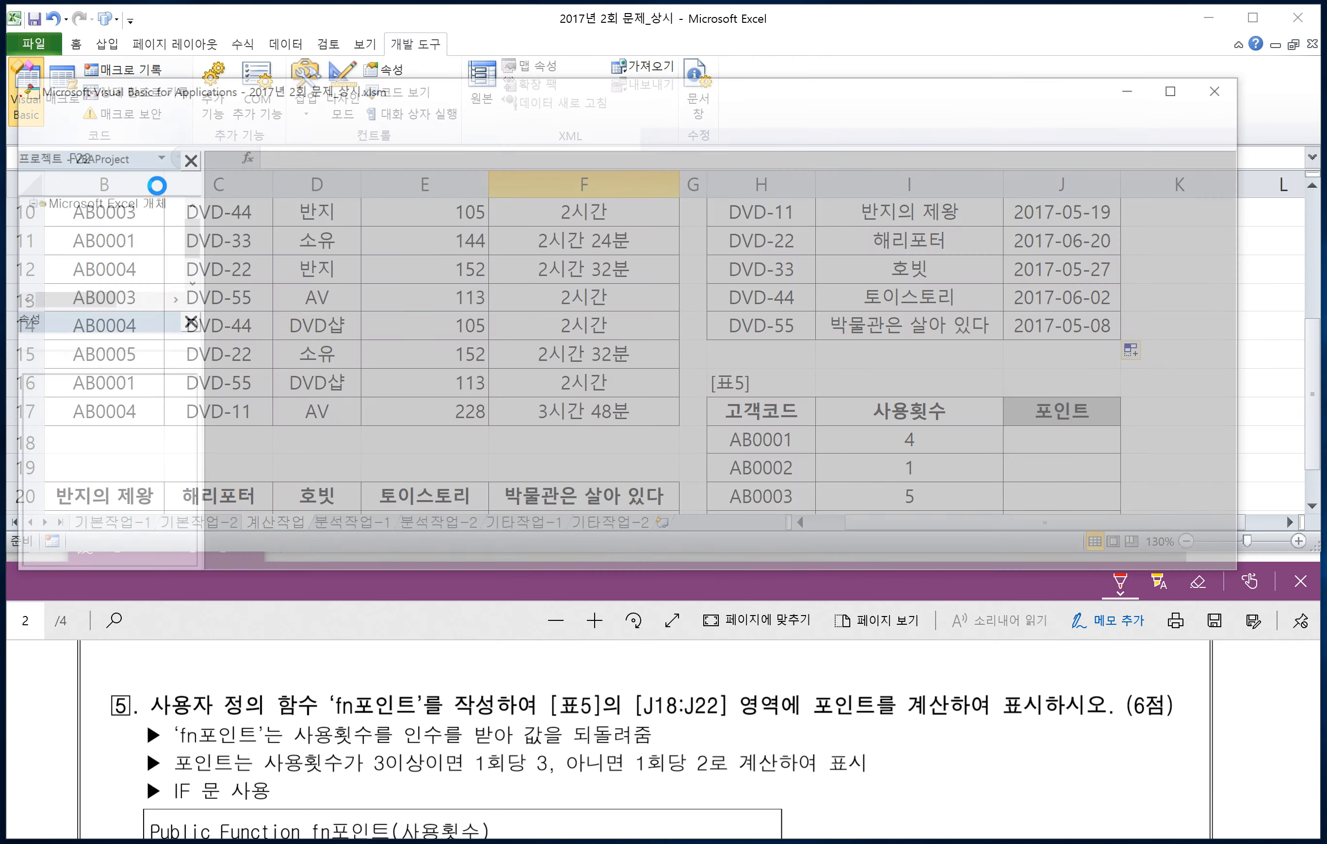
pyautogui.moveTo(335, 84); pyautogui.dragTo(396, 60)
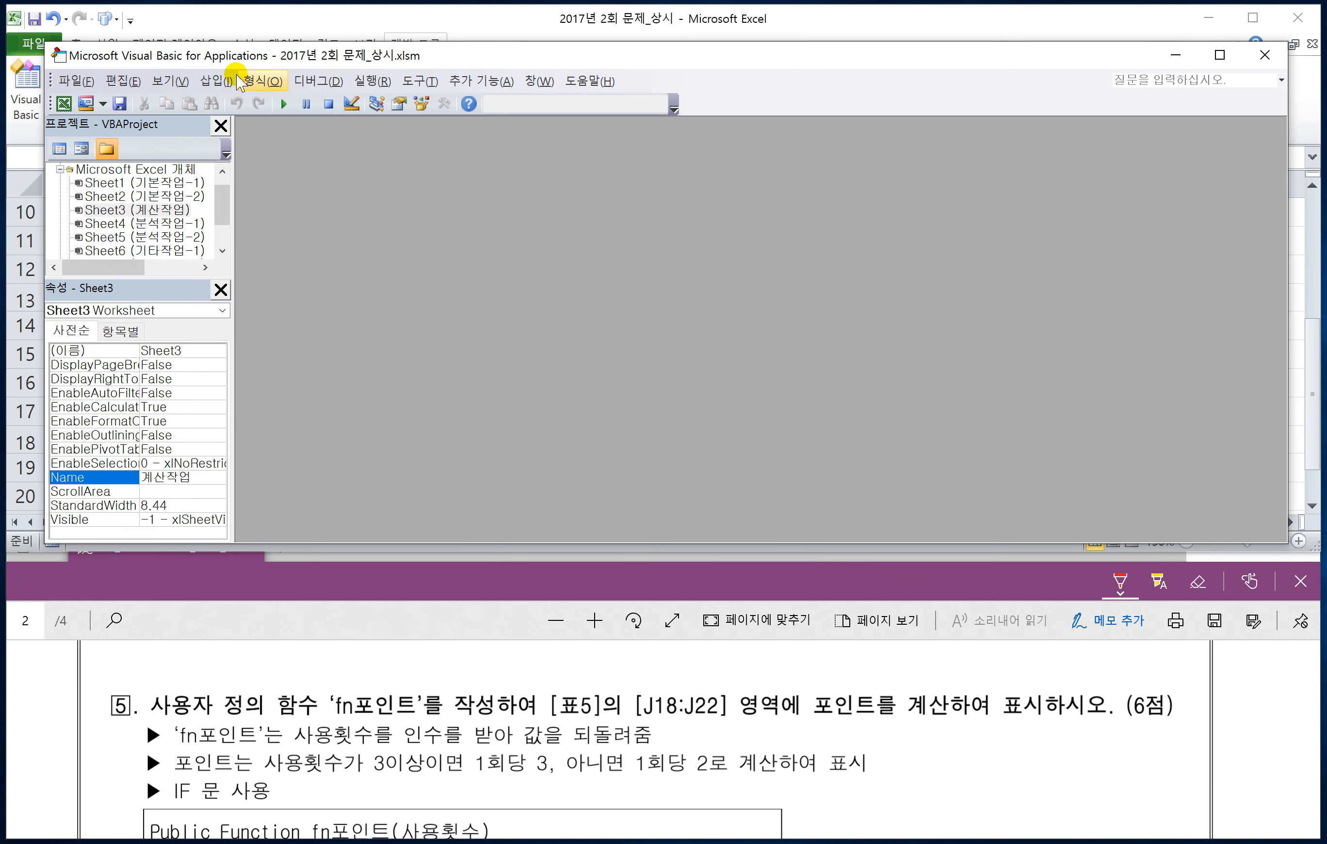
pyautogui.click(169, 82)
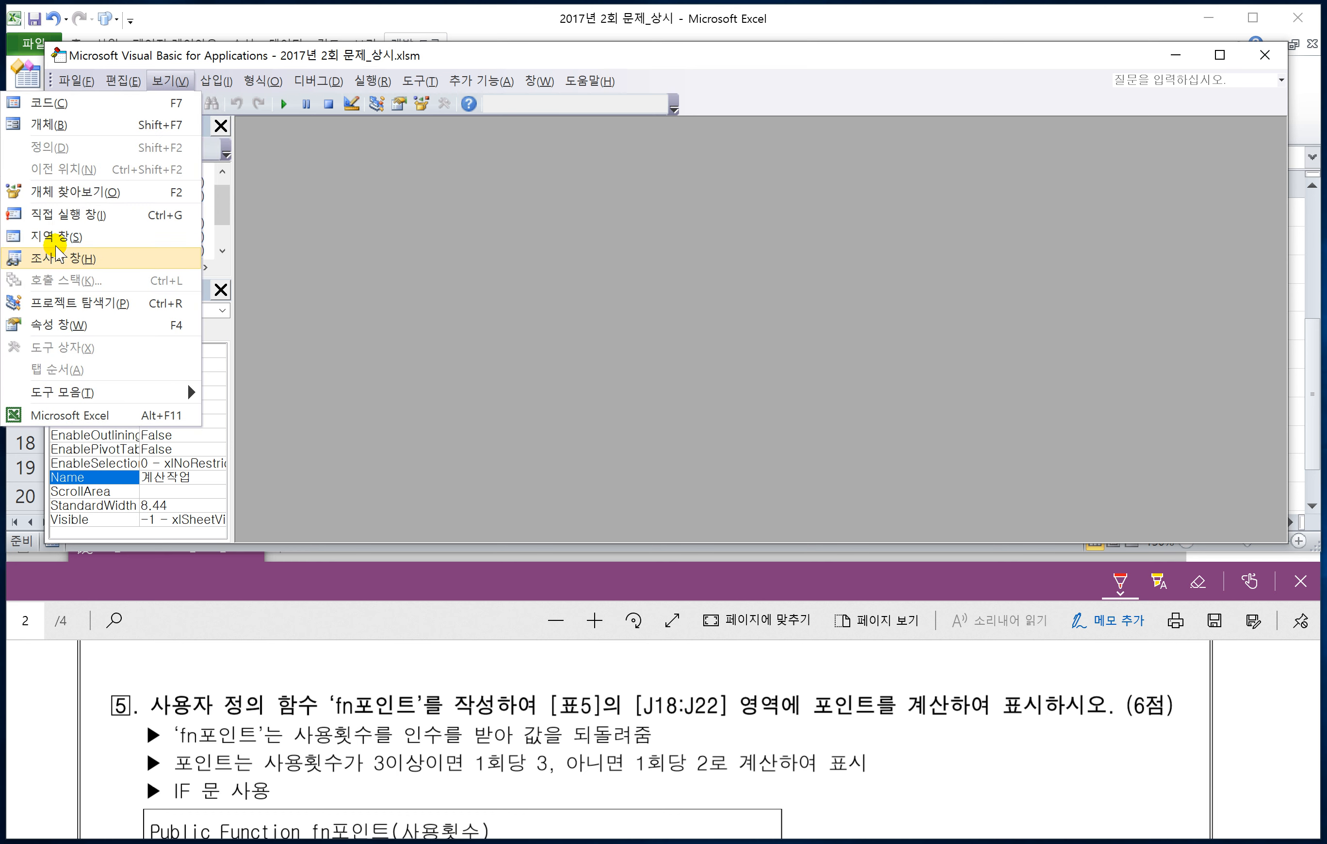
pyautogui.moveTo(216, 82)
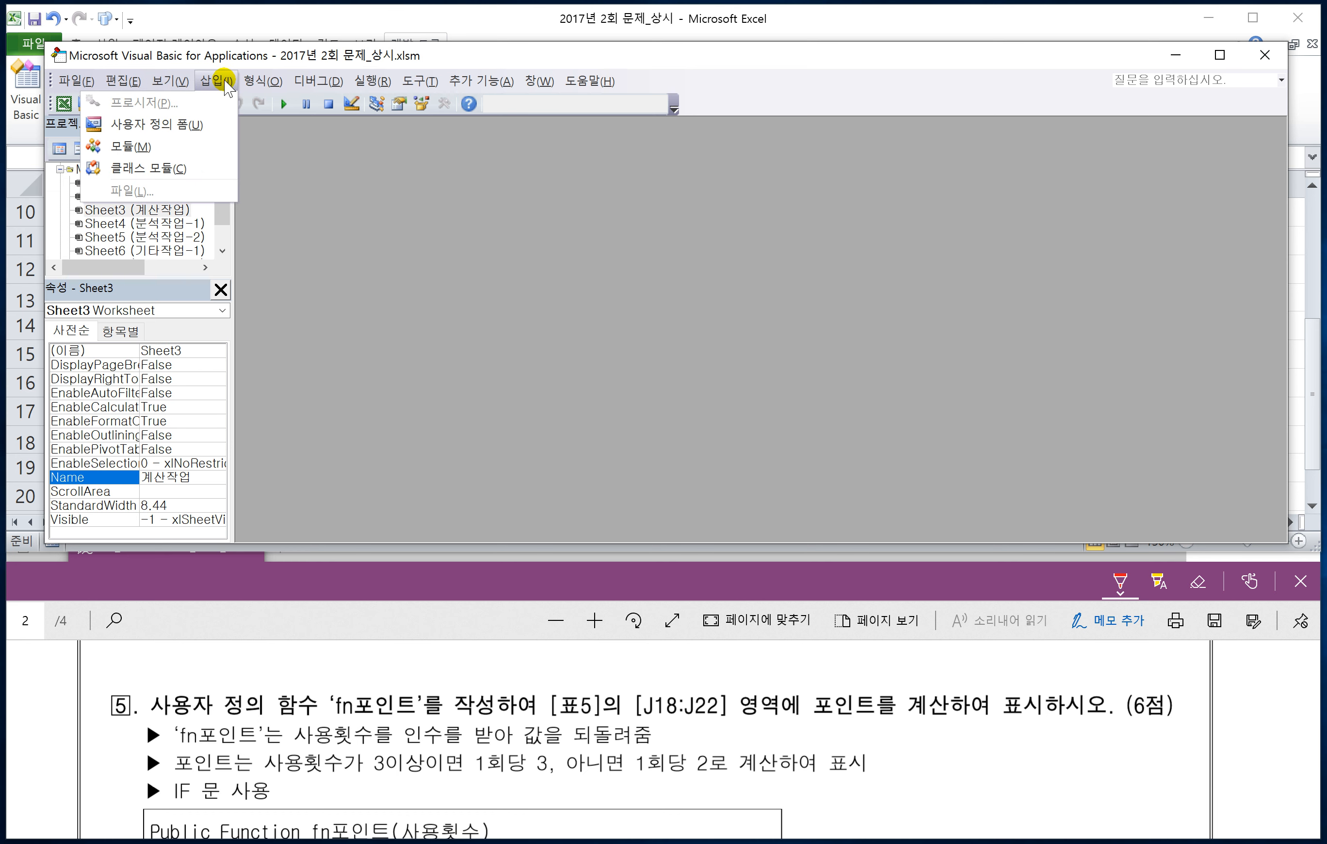
pyautogui.click(167, 147)
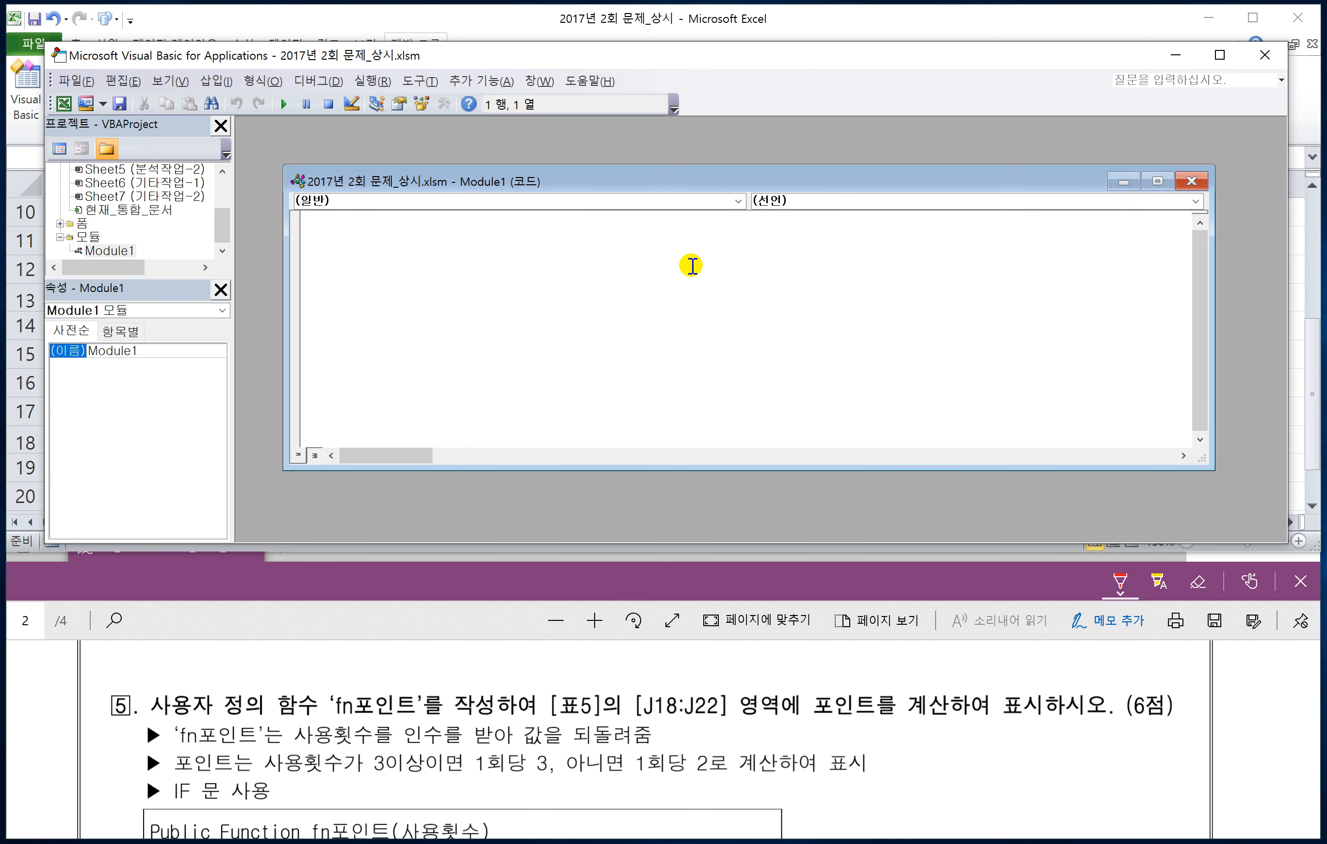
# Step: Declare the user-defined function in the module as Public Function fn포인트(사용횟수)
pyautogui.write('p')
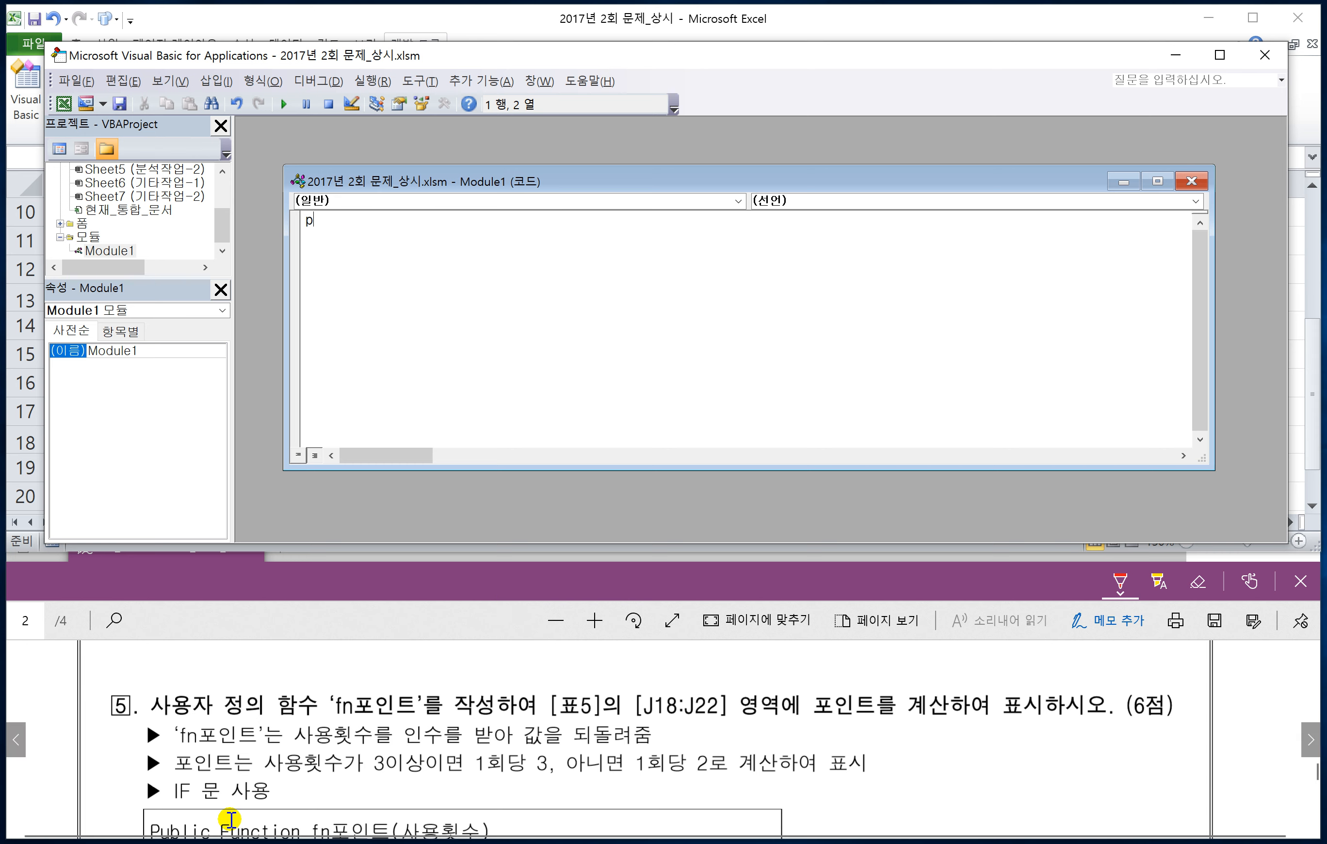
pyautogui.press('BackSpace')
pyautogui.write('Public F')
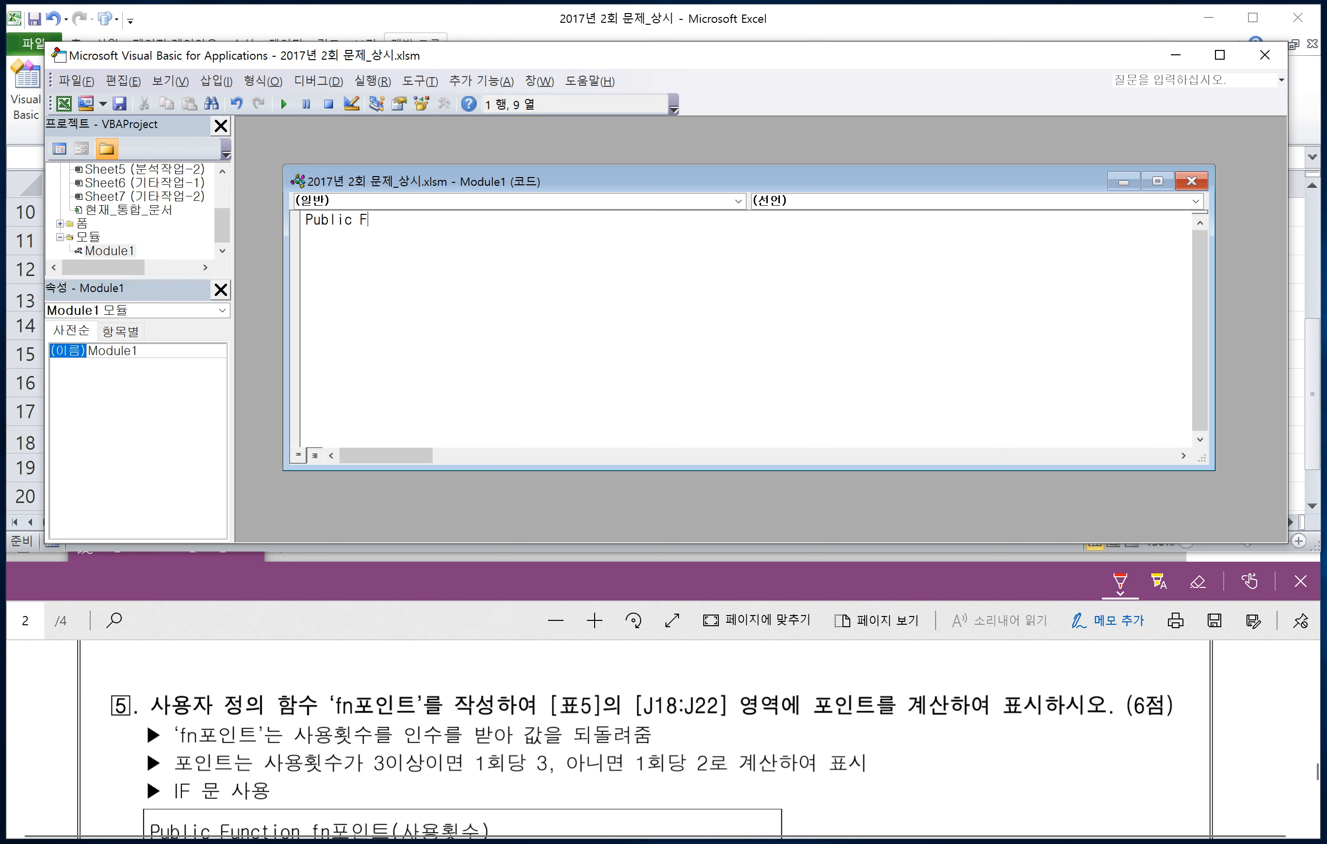
pyautogui.write('ud')
pyautogui.press('BackSpace')
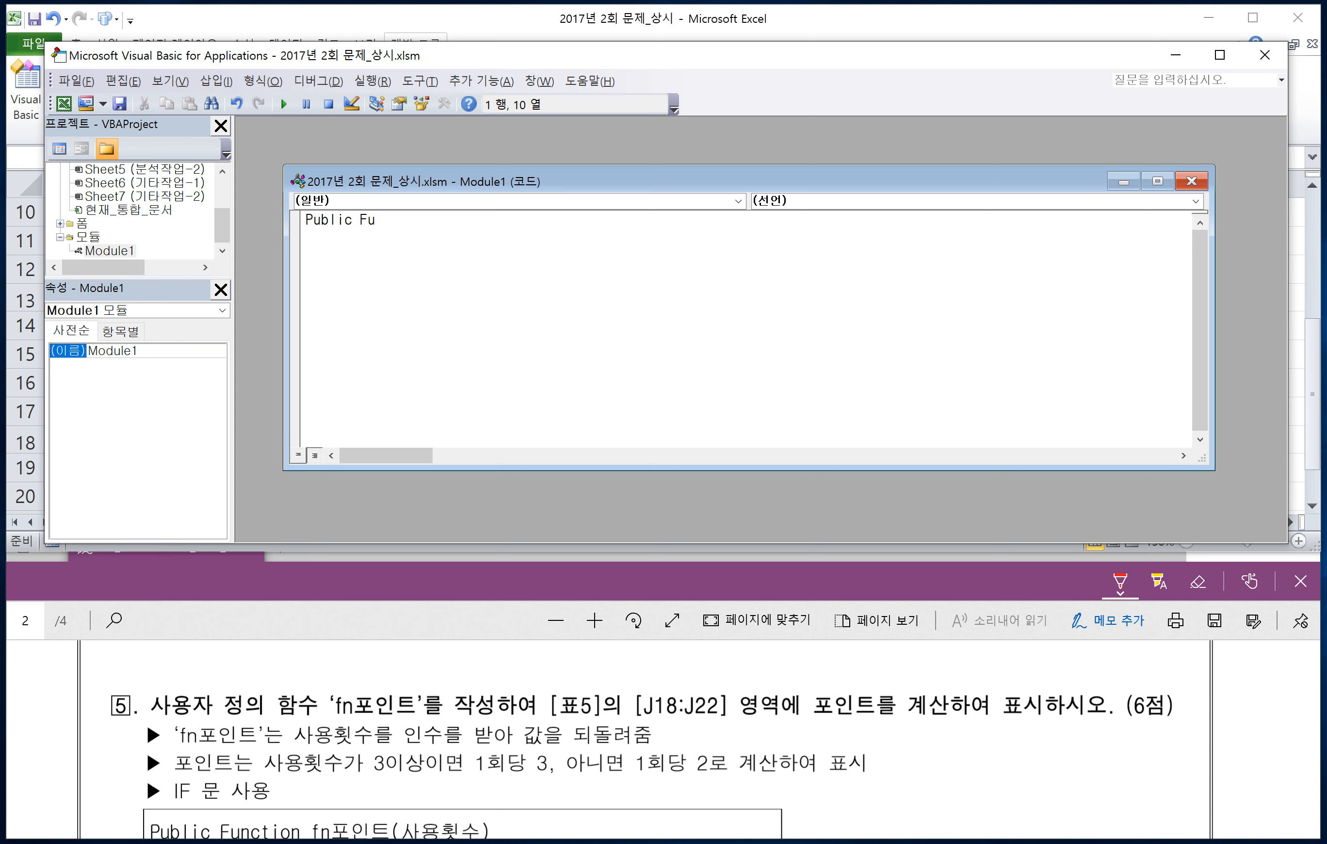
pyautogui.write('nction fn포인트')
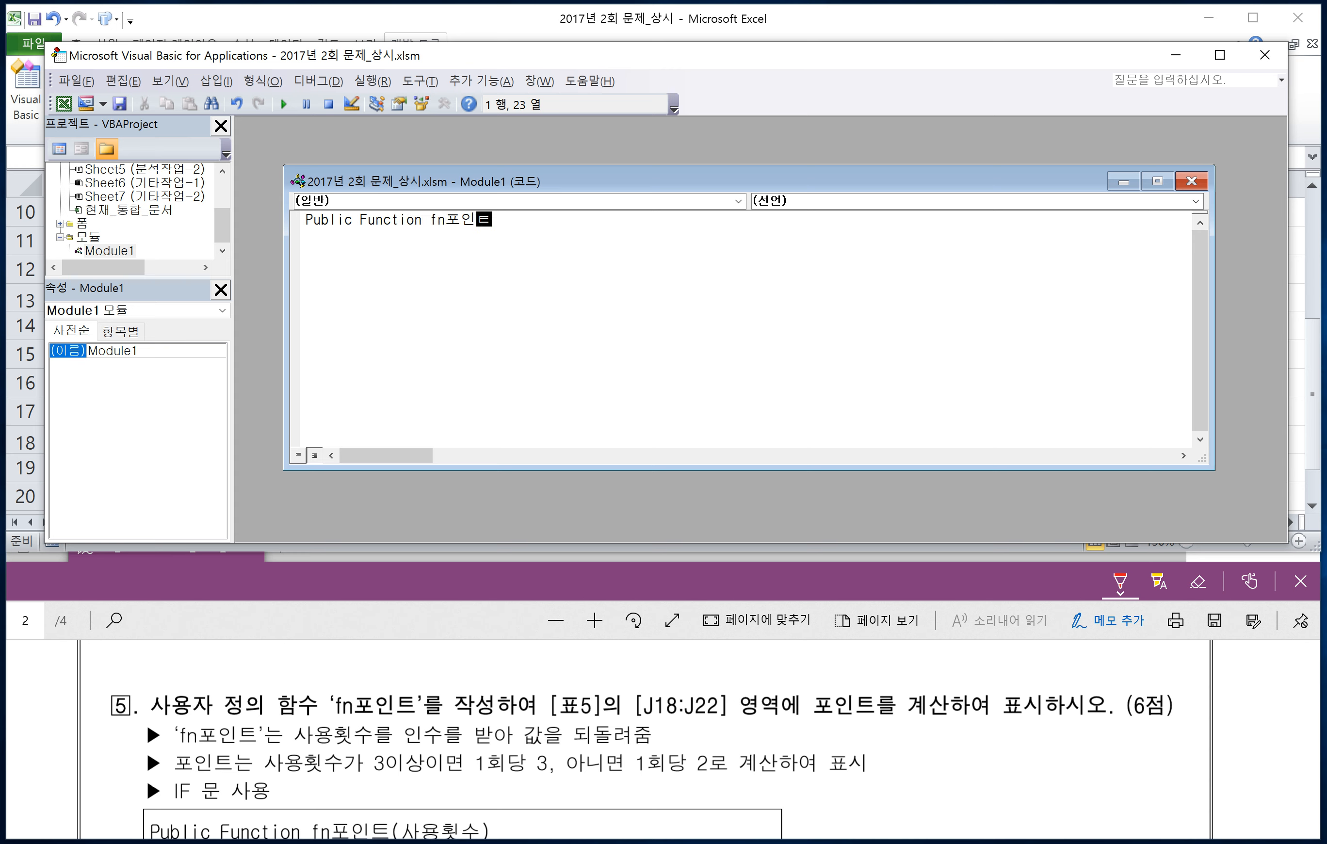
pyautogui.write('(사용횟수')
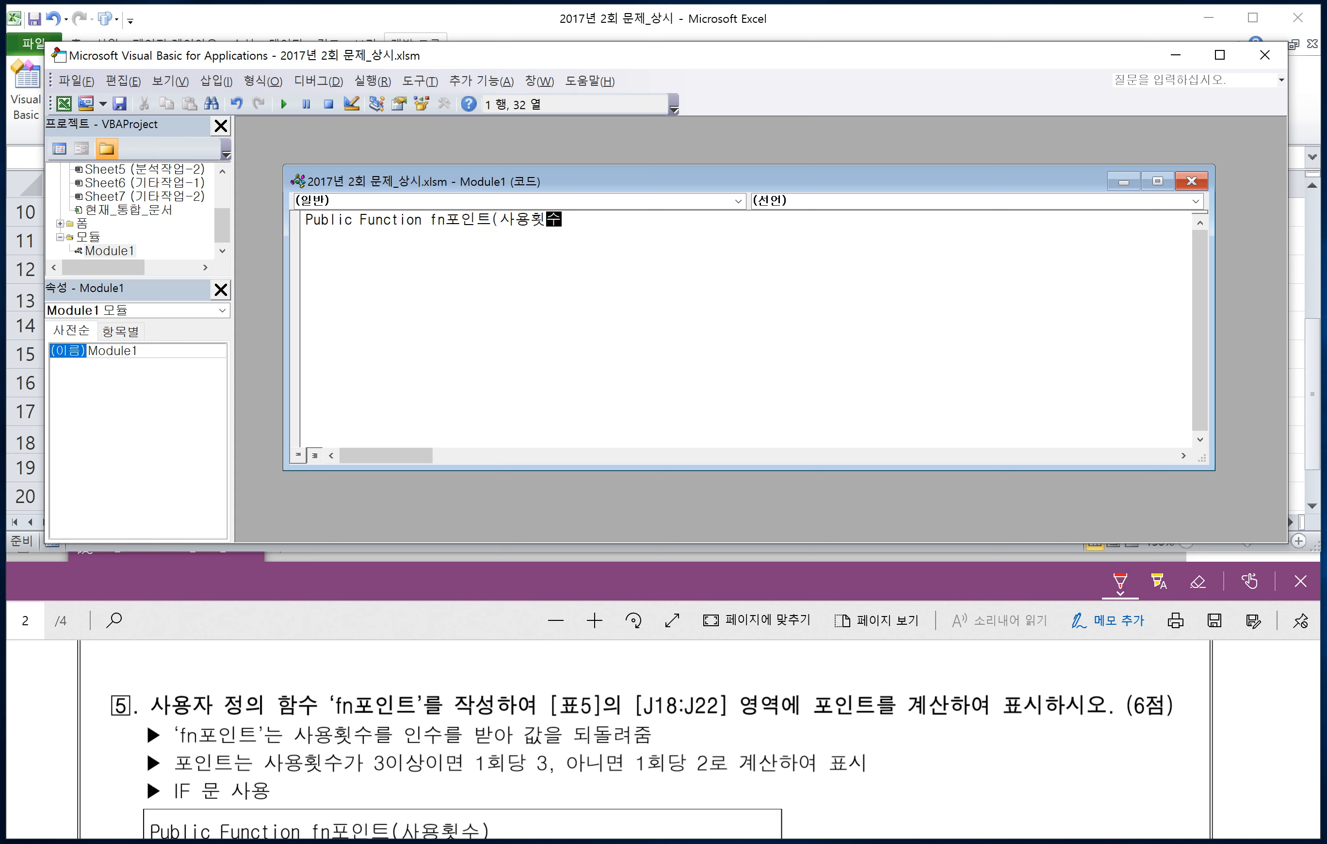
pyautogui.write(')')
pyautogui.press('Return')
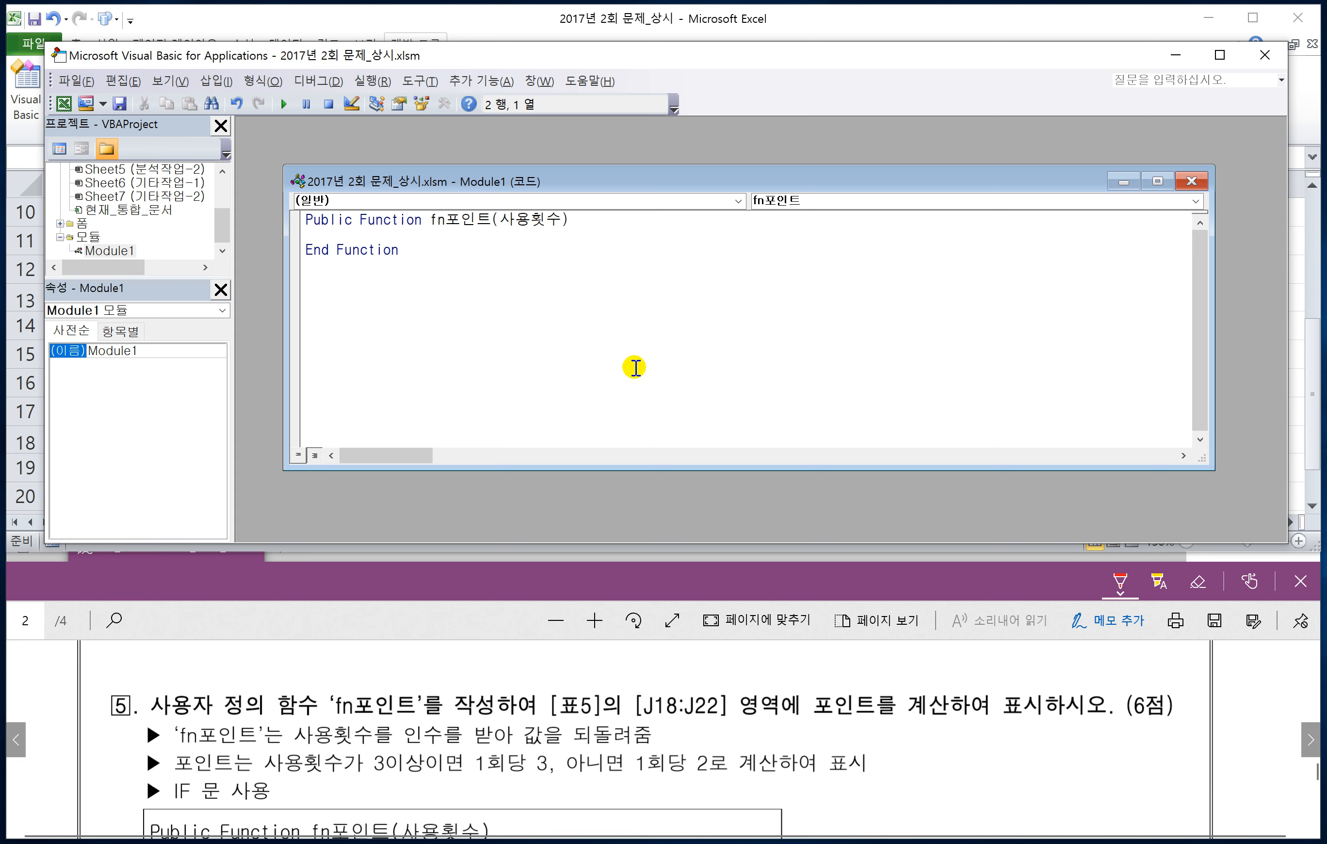
# Step: Write the opening condition inside the function as If 사용횟수 >= 3 Then
pyautogui.write('I')
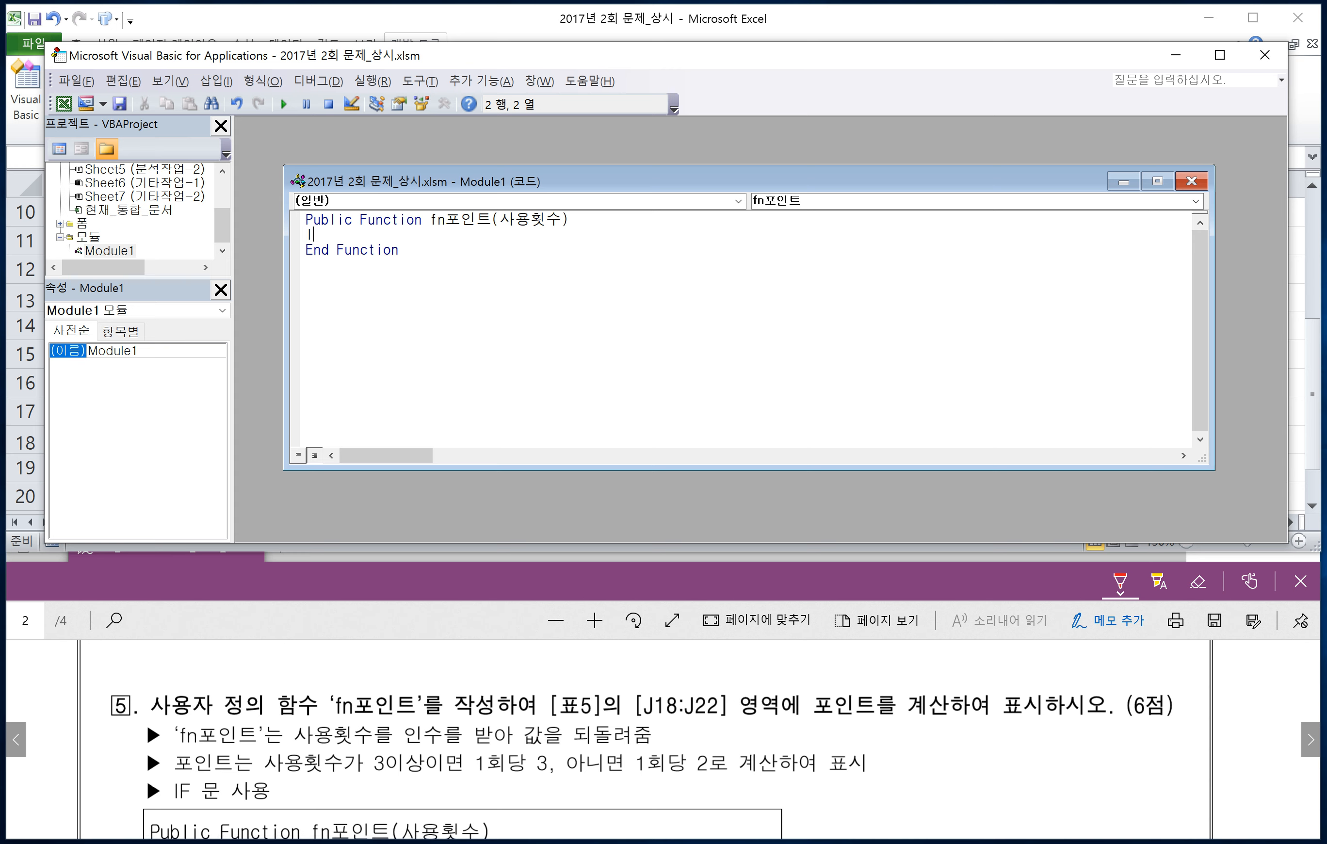
pyautogui.write('f 사용횟수')
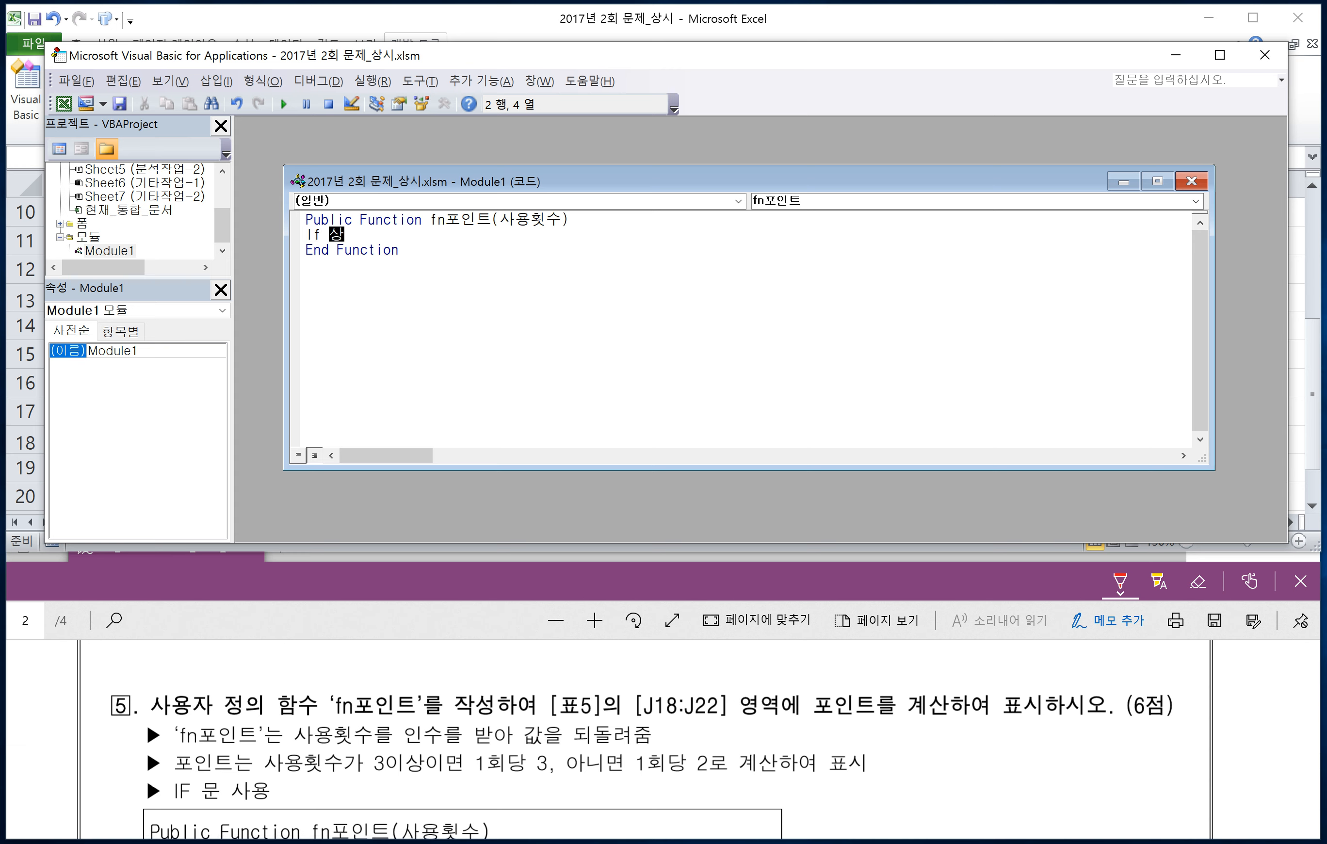
pyautogui.write(' >= 3 Then')
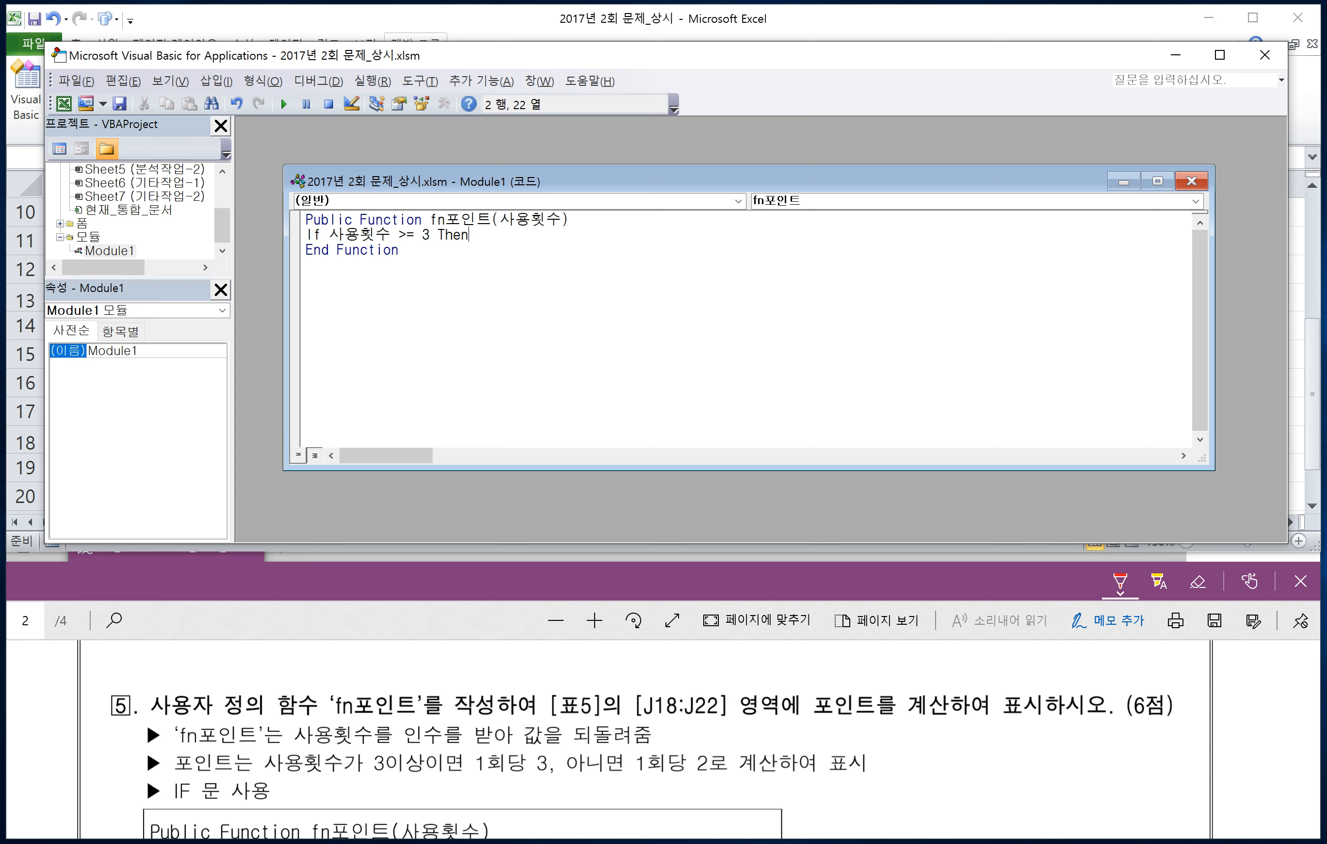
# Step: Write the true branch of the If block as fn포인트 = 사용횟수 * 3
pyautogui.press('Return')
pyautogui.press('Tab')
pyautogui.write('f')
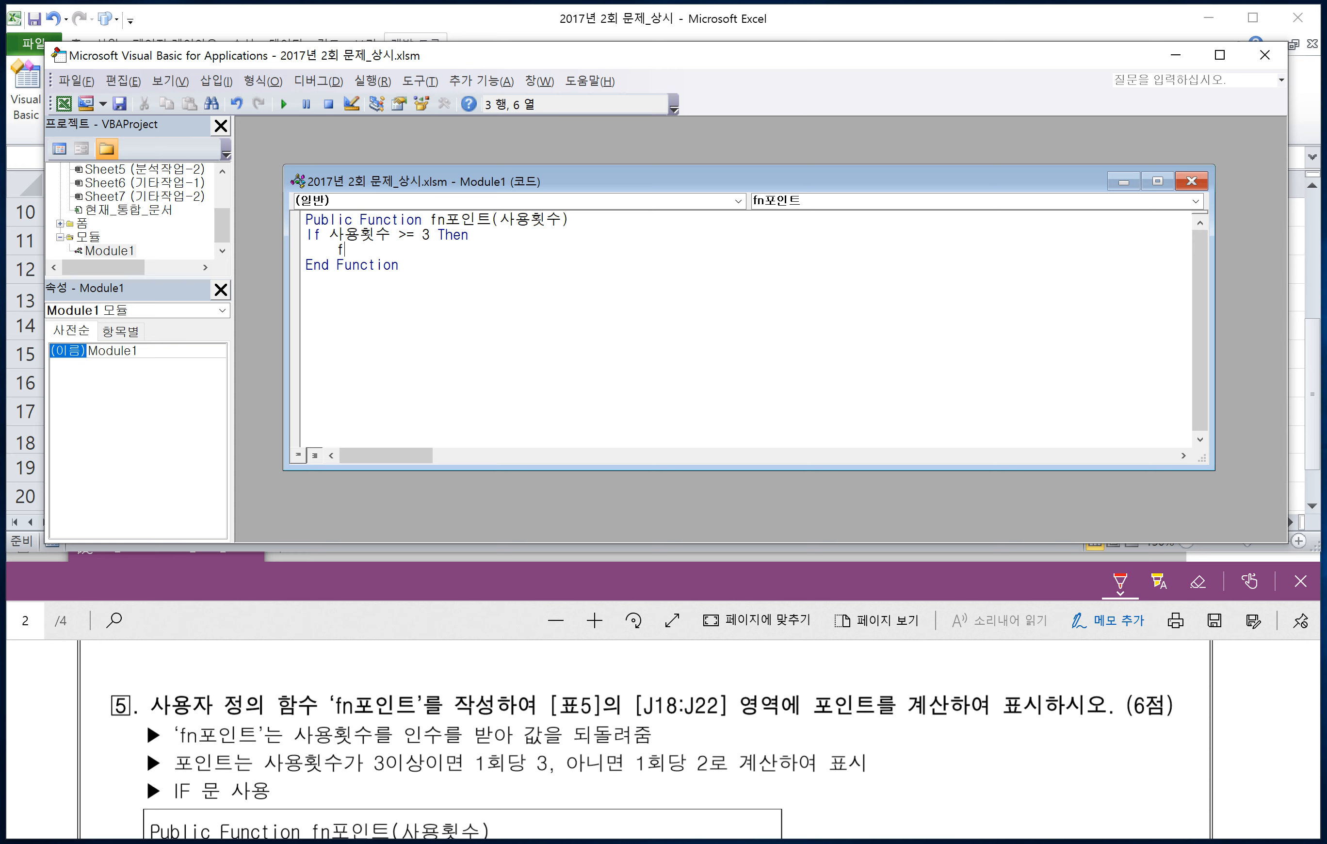
pyautogui.write('n포인트 ')
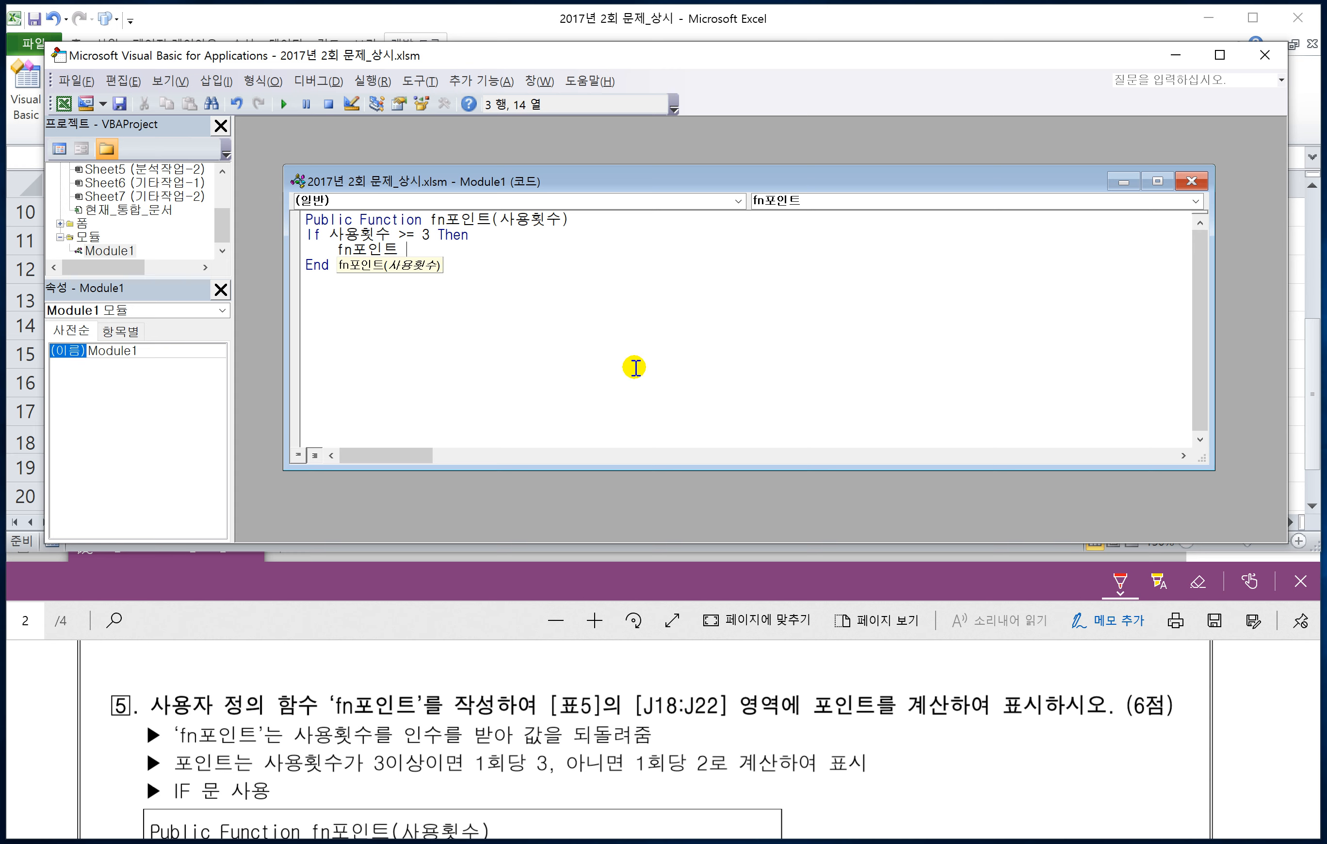
pyautogui.write('= ')
pyautogui.write('사용횟수 ')
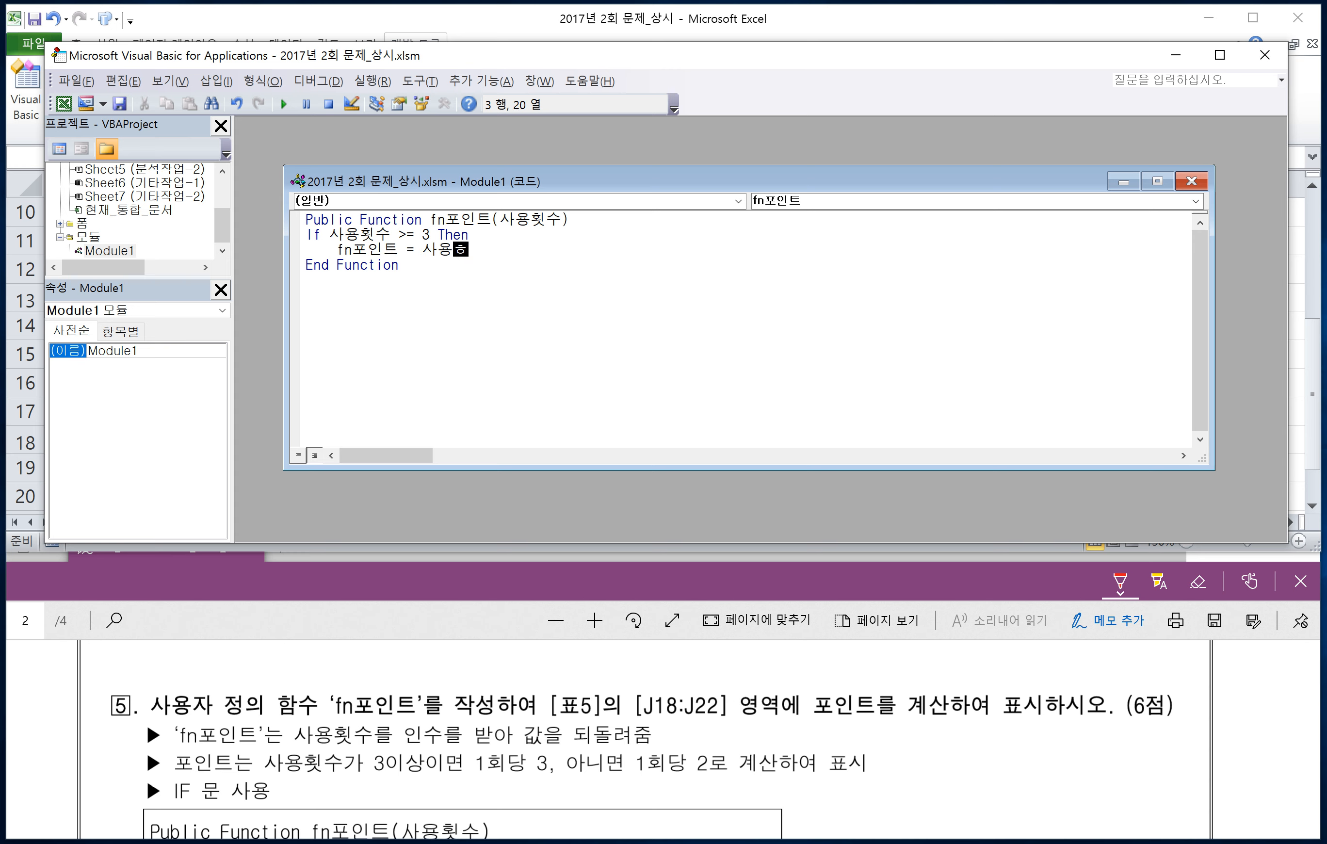
pyautogui.write('* 3')
pyautogui.press('Return')
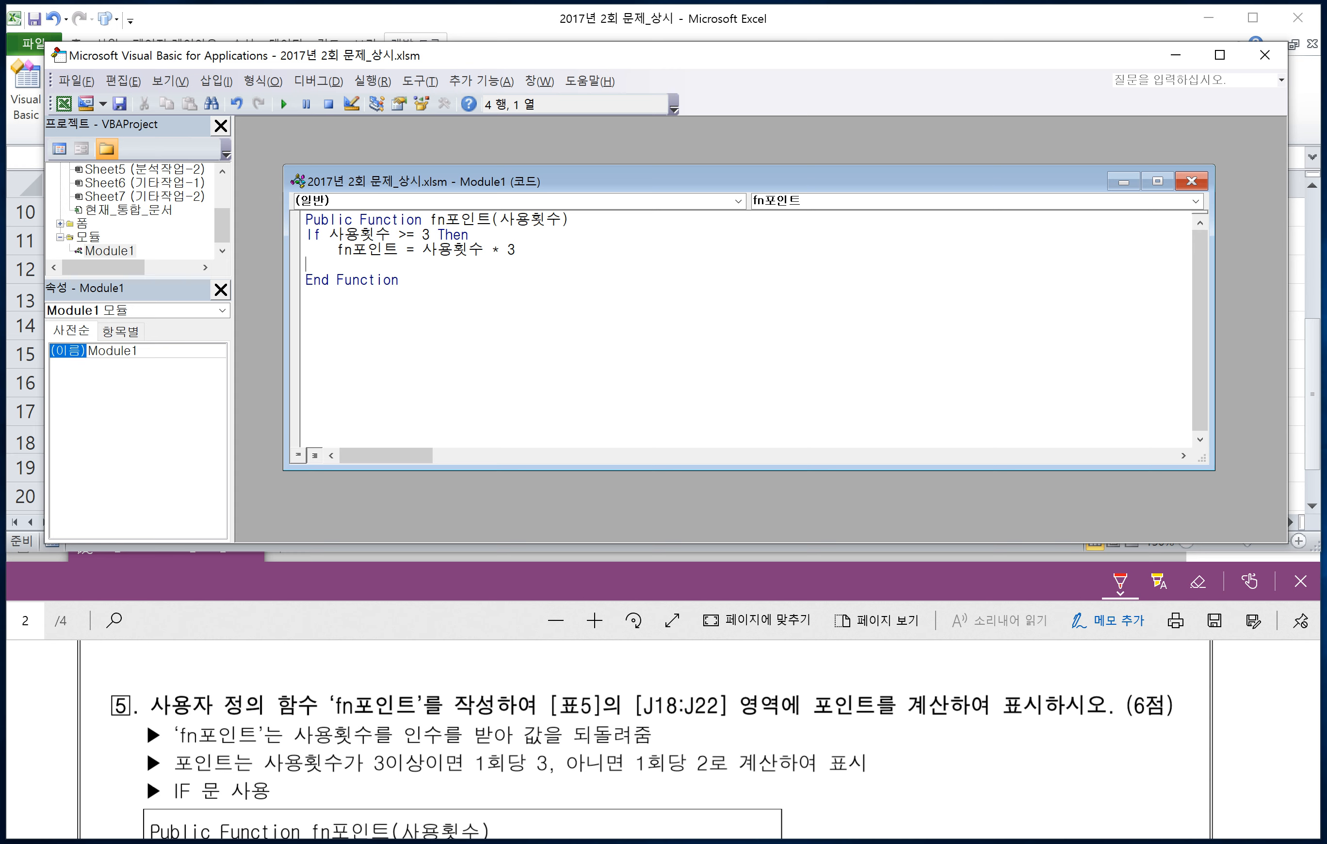
# Step: Add an Else branch that assigns fn포인트 = 사용횟수 * 2
pyautogui.write('Else')
pyautogui.press('Return')
pyautogui.press('Tab')
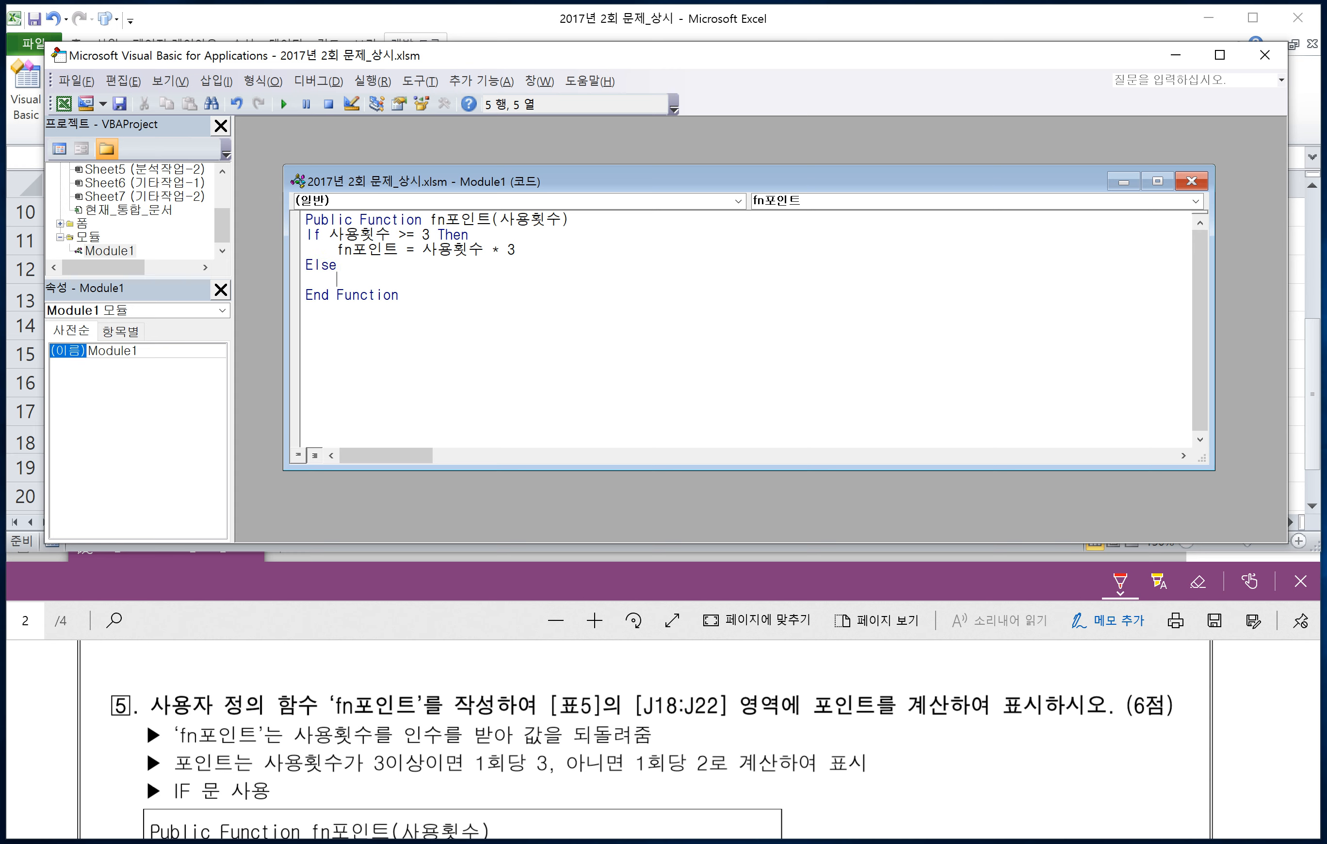
pyautogui.write('fn포인트 = 사용')
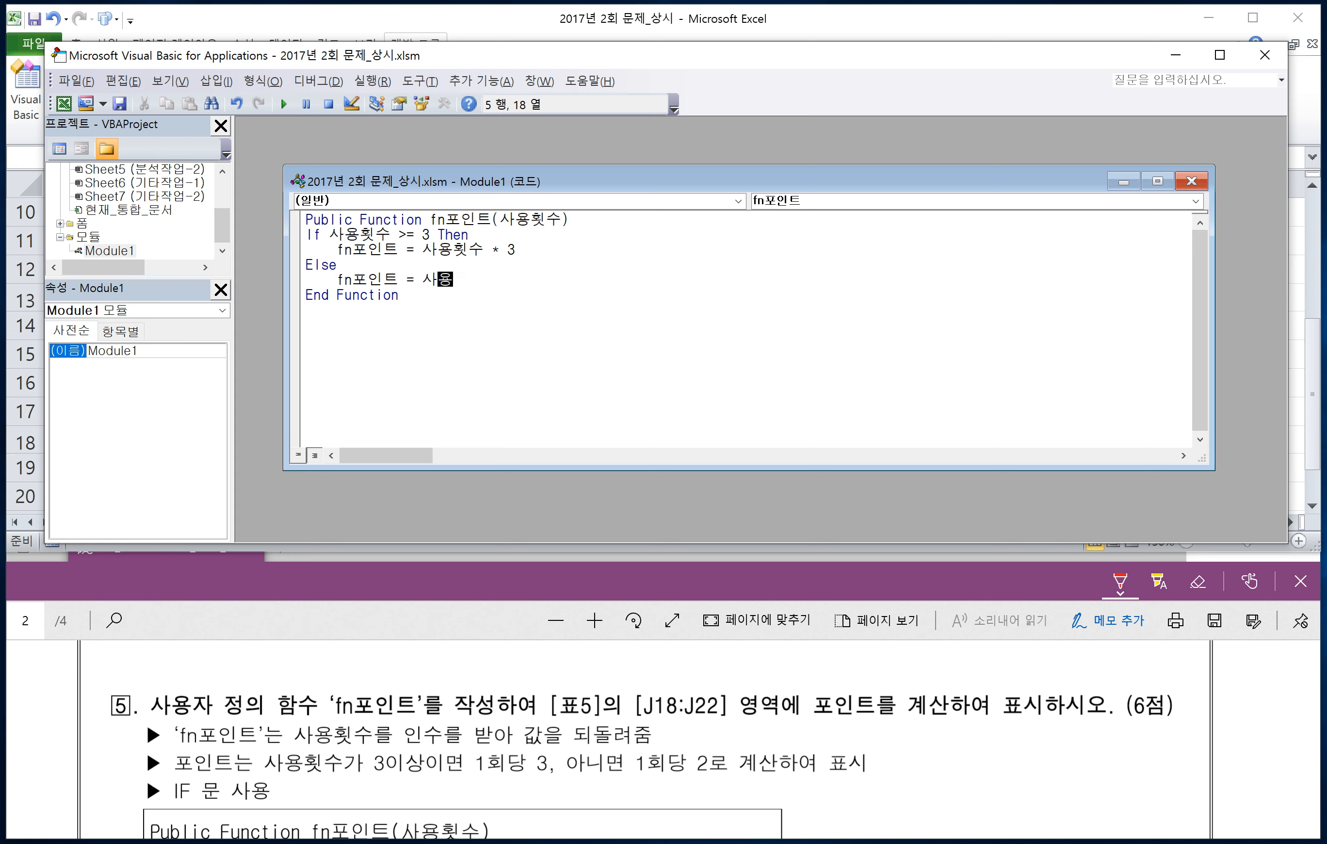
pyautogui.write('횟수 *')
pyautogui.write('2')
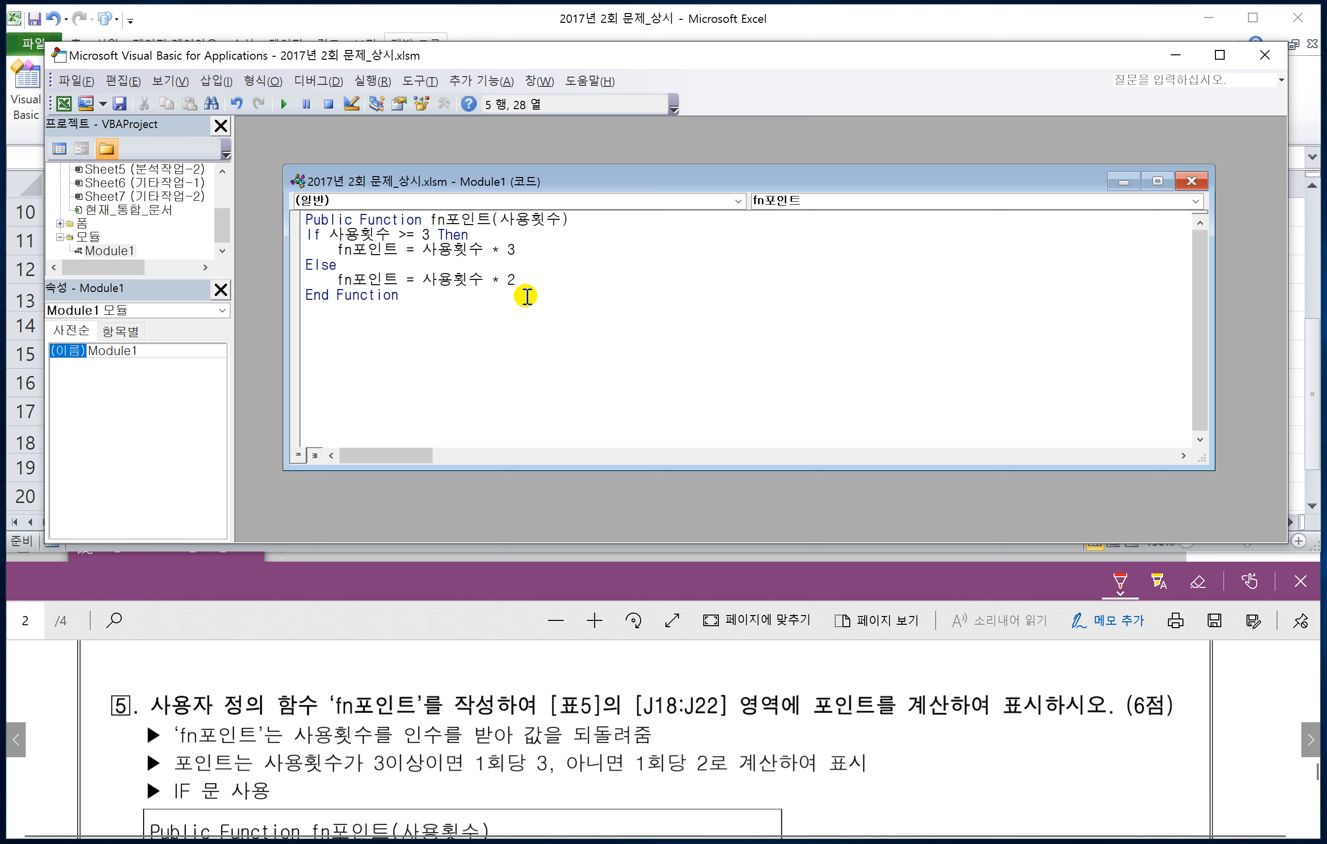
# Step: Finish the conditional block with an unindented End If, and close the Visual Basic editor to return to the worksheet
pyautogui.press('Return')
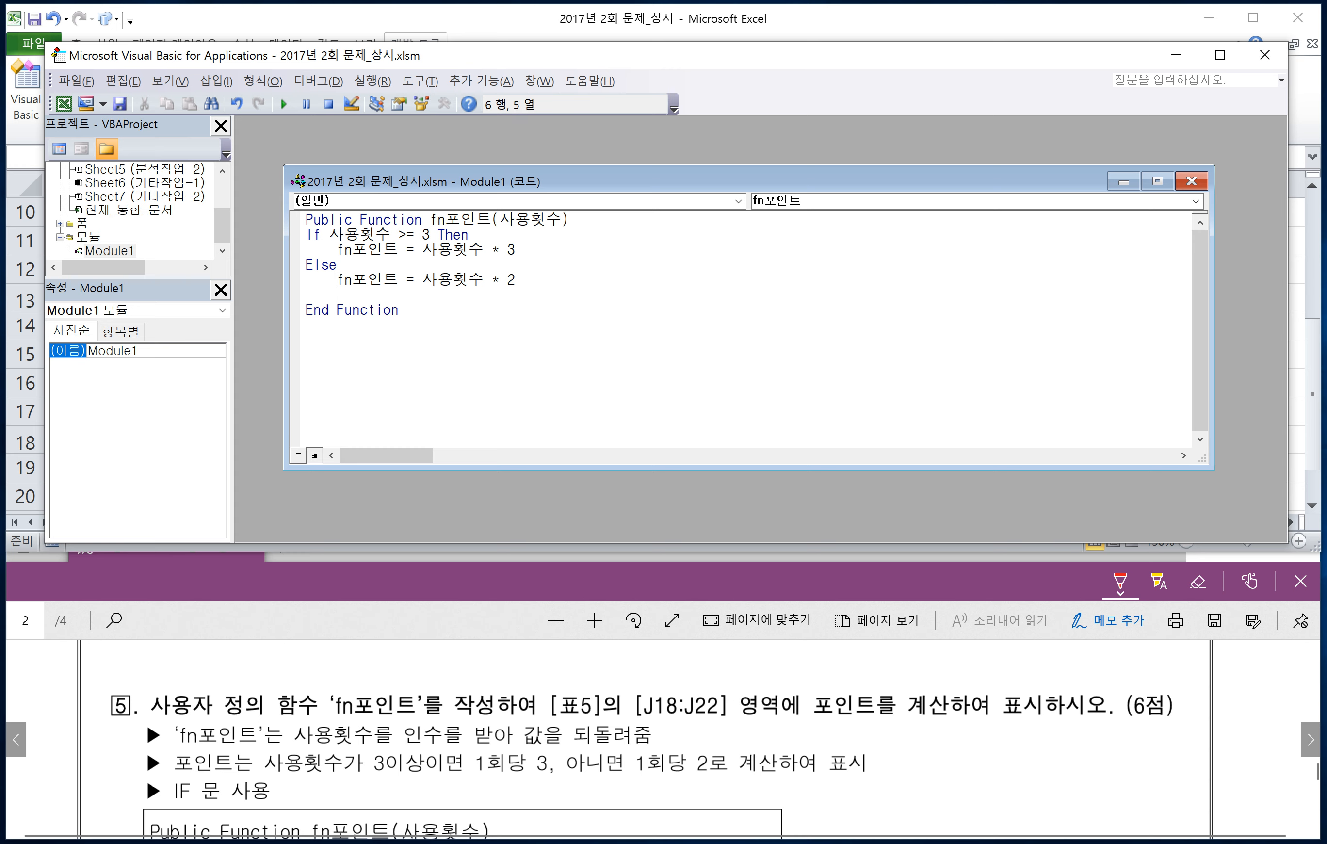
pyautogui.press('BackSpace')
pyautogui.write('End If')
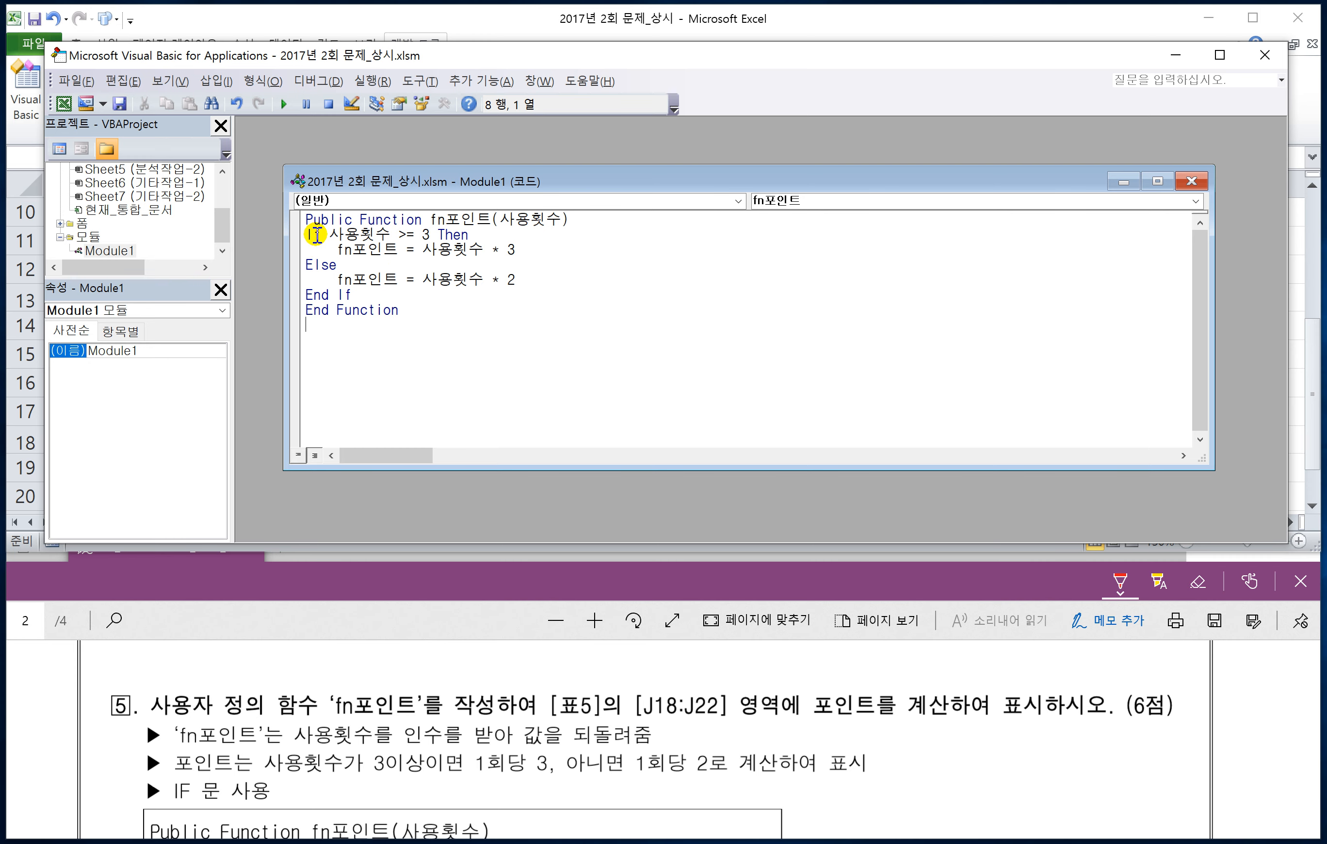
pyautogui.click(75, 81)
pyautogui.click(99, 212)
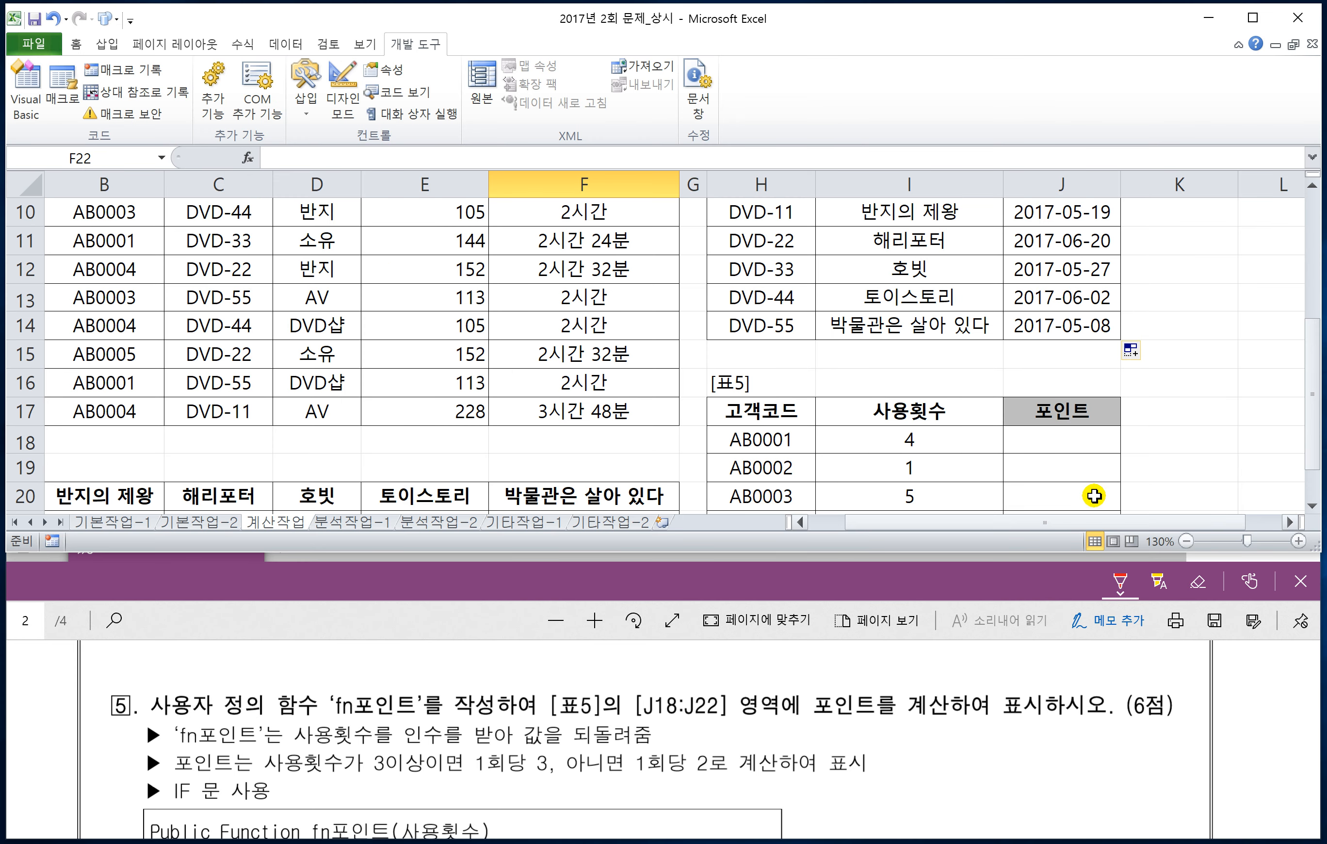
# Step: Enter the formula =fn포인트(I18) in cell J18, the first 포인트 cell of [표5]
pyautogui.click(1062, 445)
pyautogui.write('=')
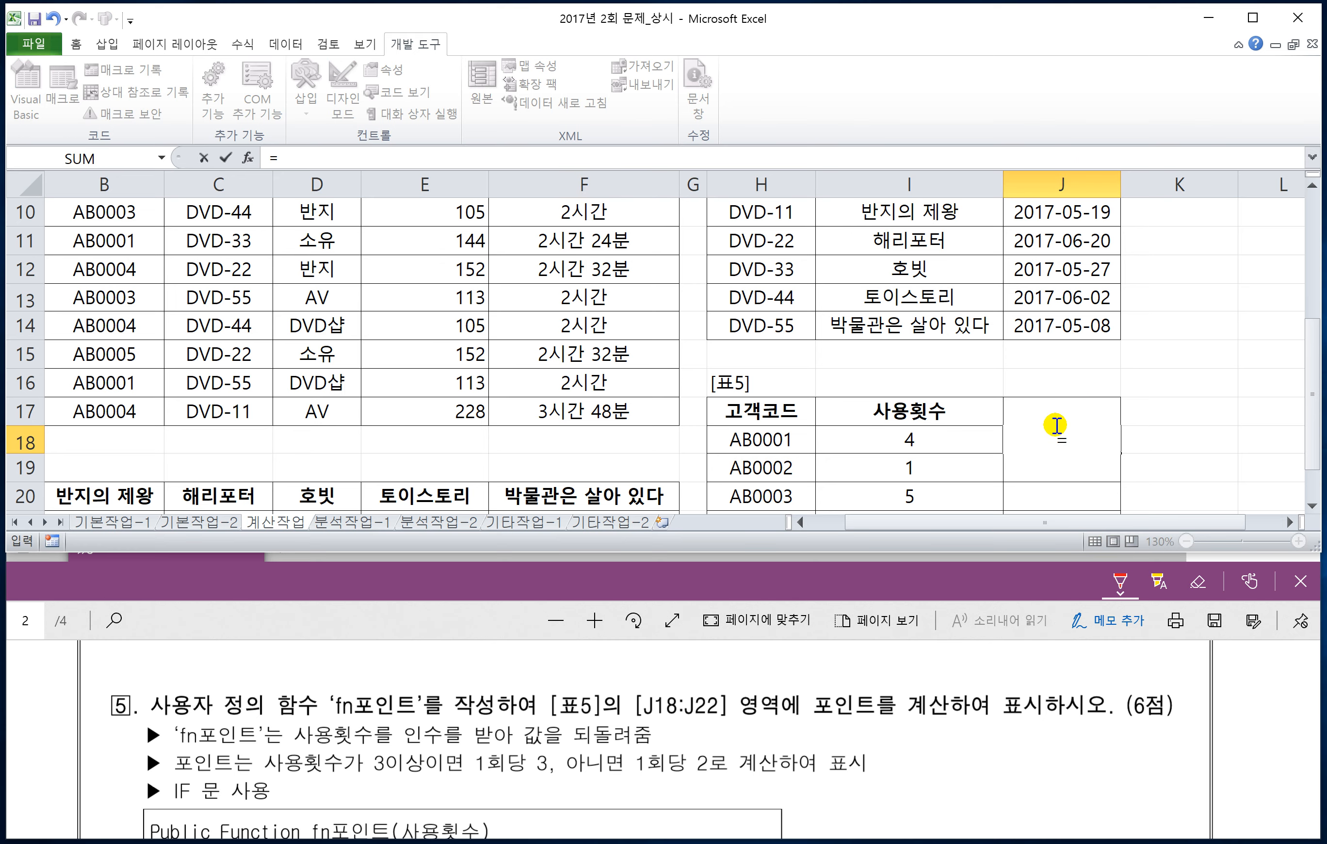
pyautogui.write('fn')
pyautogui.press('Tab')
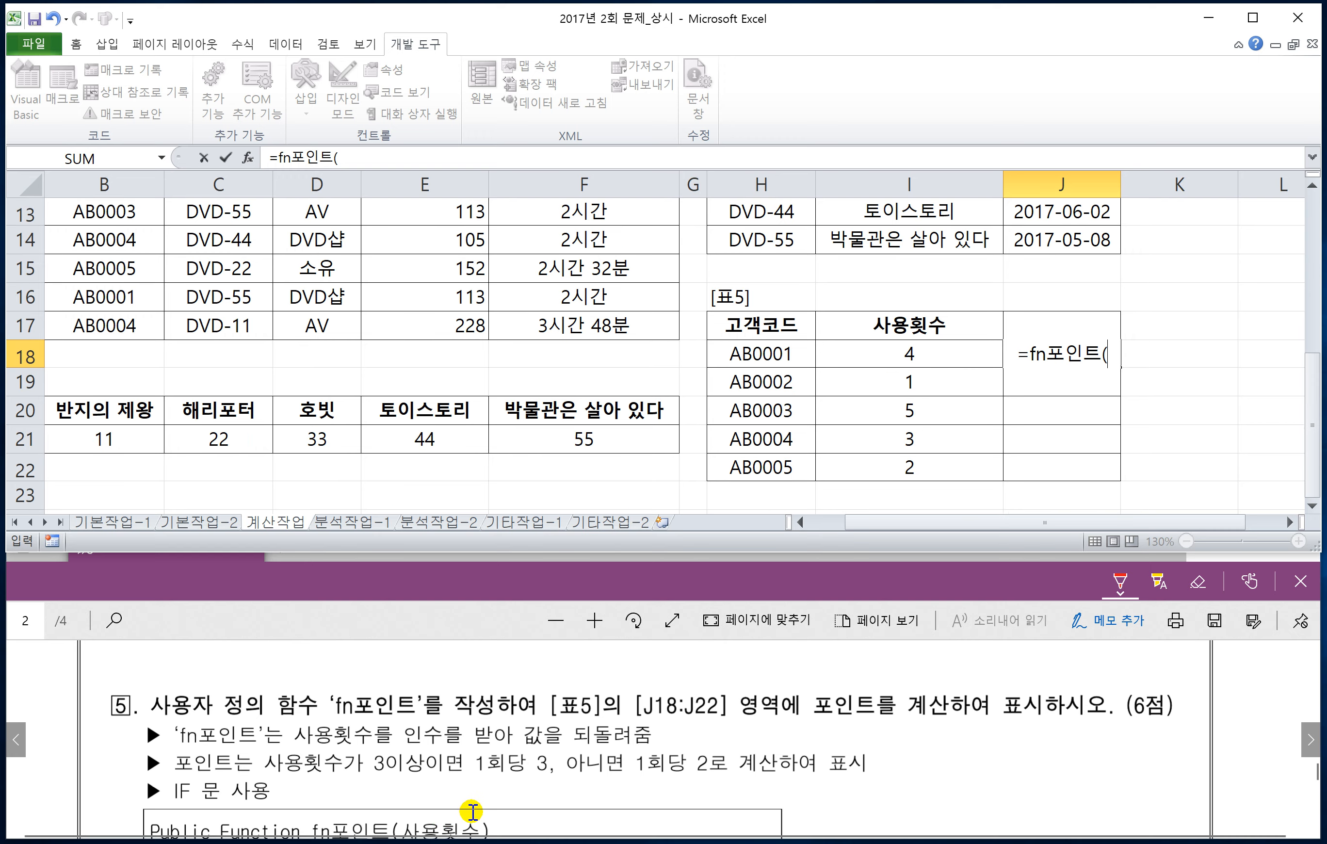
pyautogui.click(452, 621)
pyautogui.scroll(-1, 642, 758)
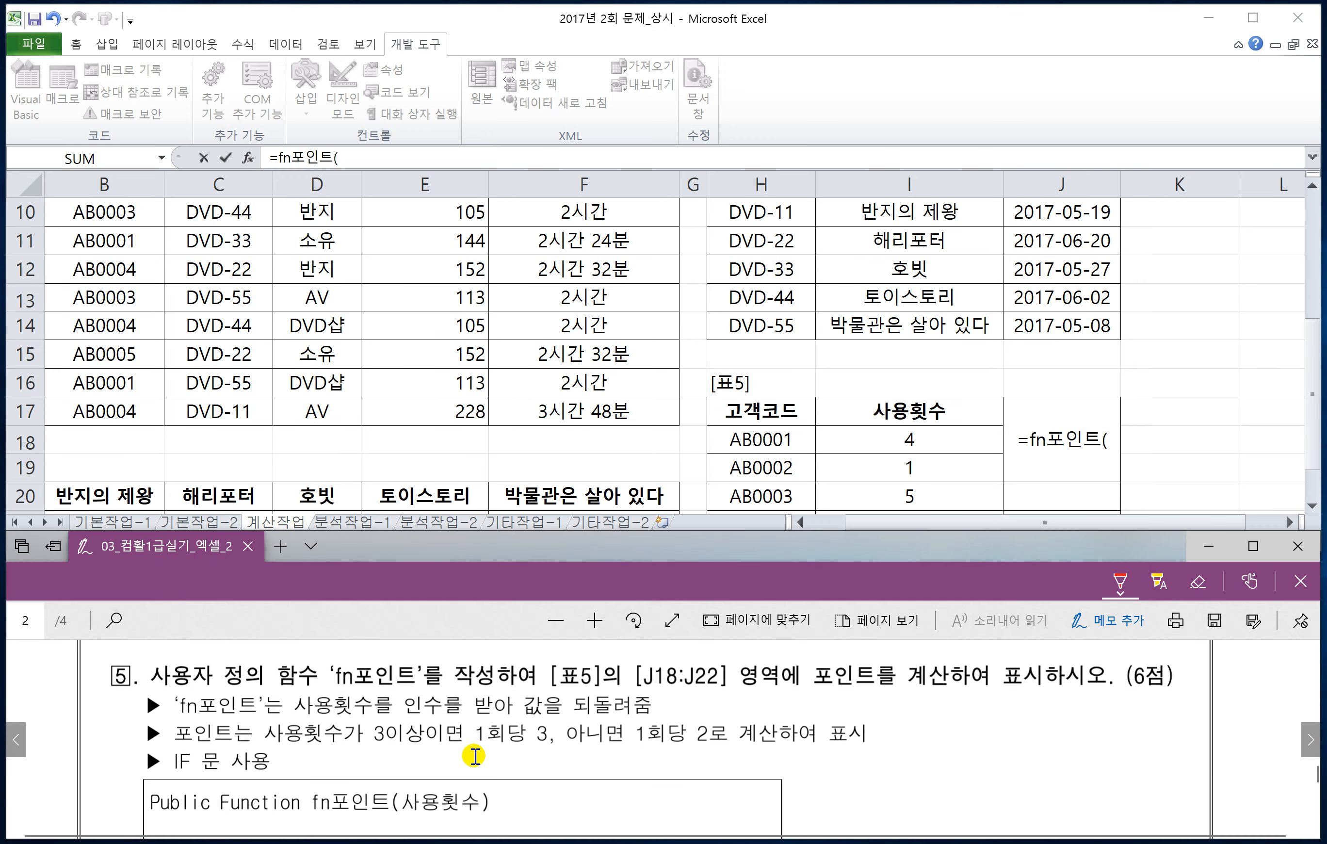
pyautogui.click(913, 440)
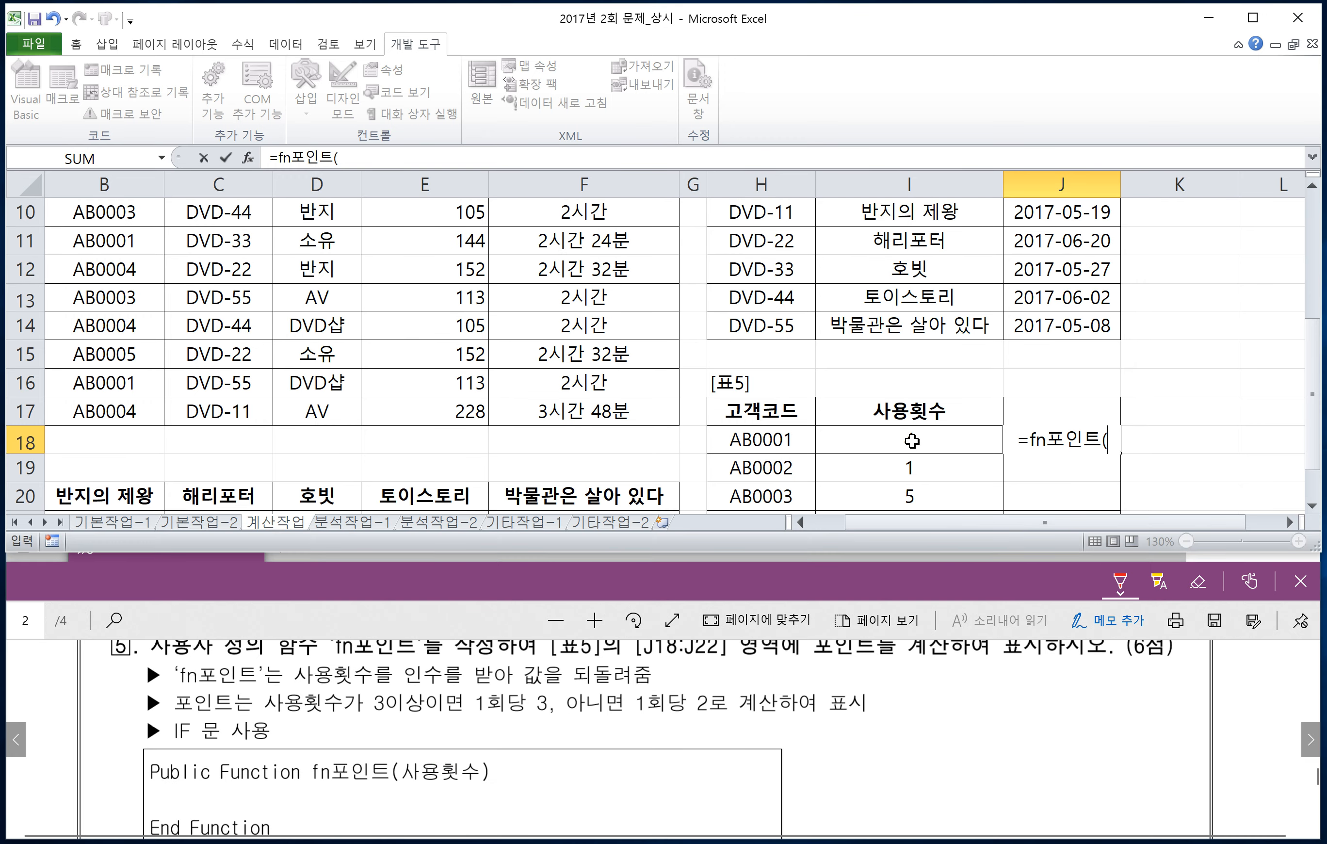
pyautogui.click(914, 441)
pyautogui.write(')')
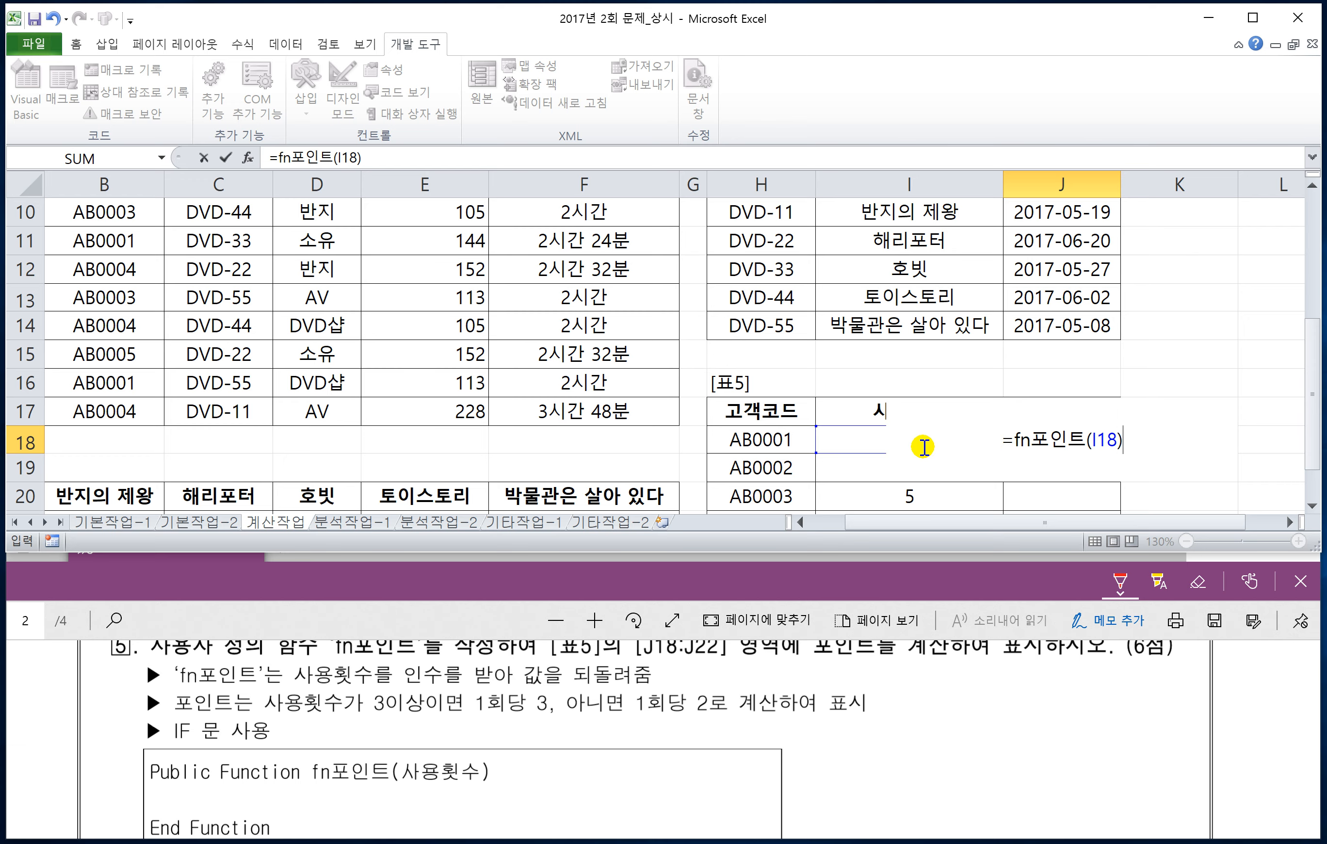
pyautogui.press('Return')
# Step: Fill the J18 formula down through J22 to calculate 포인트 for the remaining customers in [표5]
pyautogui.scroll(-1, 1137, 485)
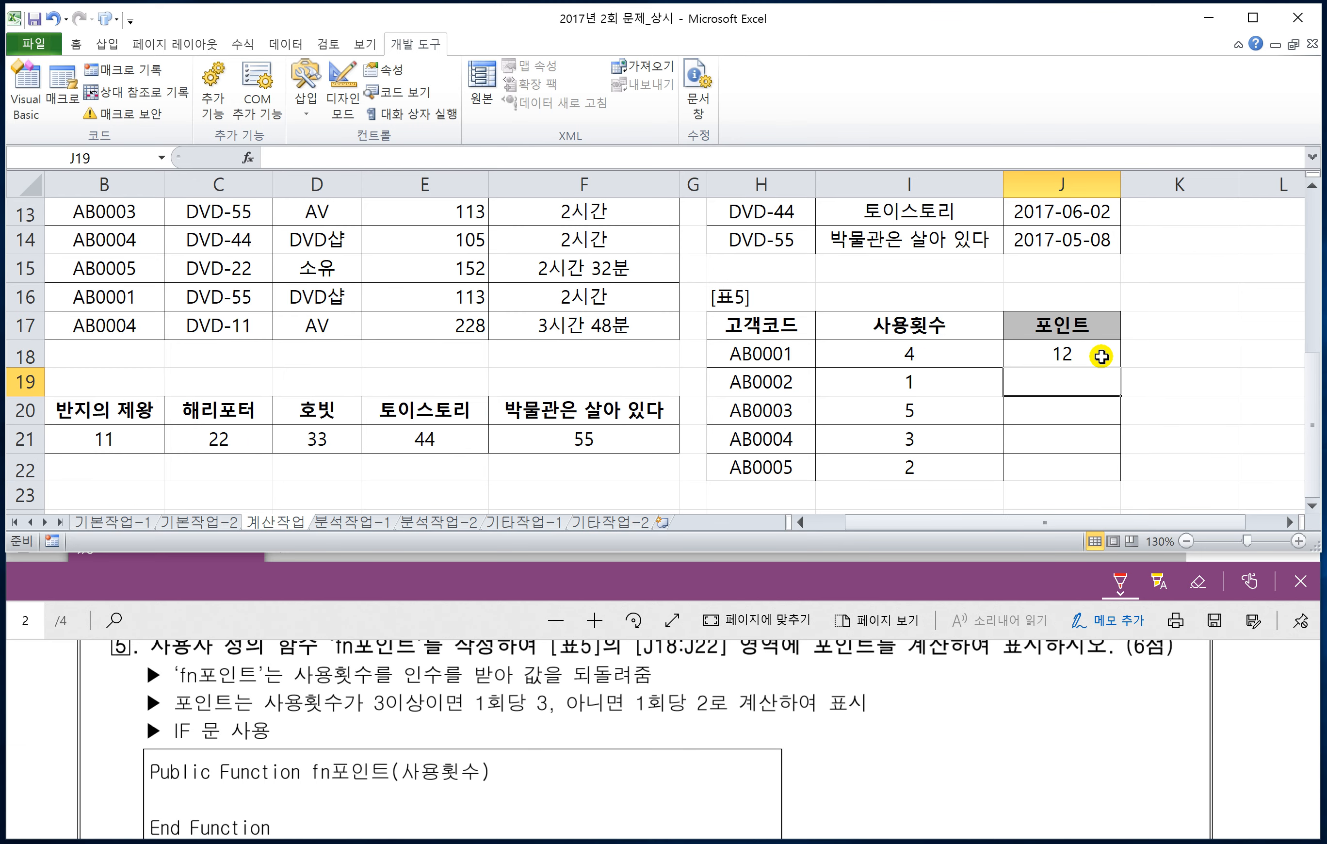
pyautogui.click(1101, 352)
pyautogui.moveTo(1120, 367); pyautogui.dragTo(1116, 479)
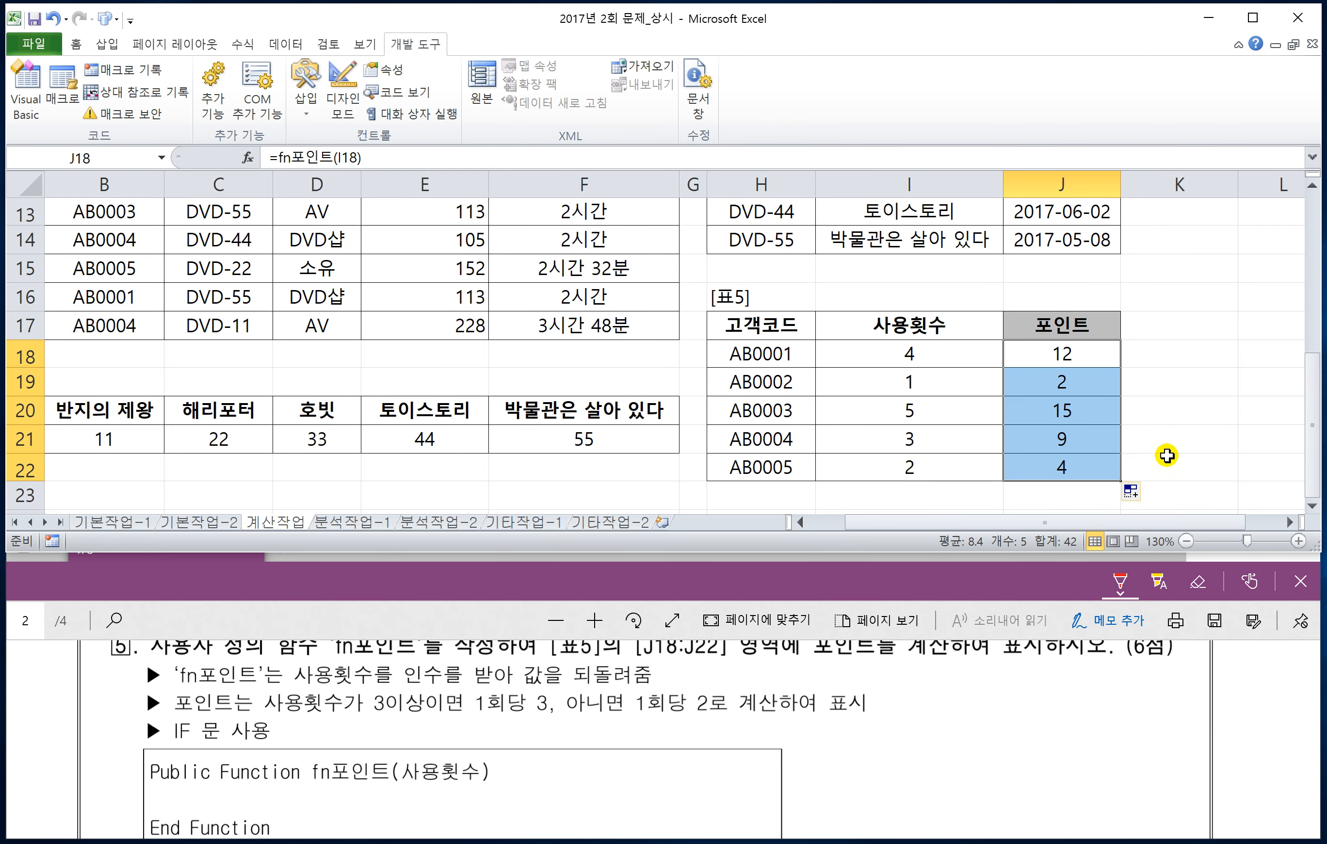
pyautogui.click(1168, 458)
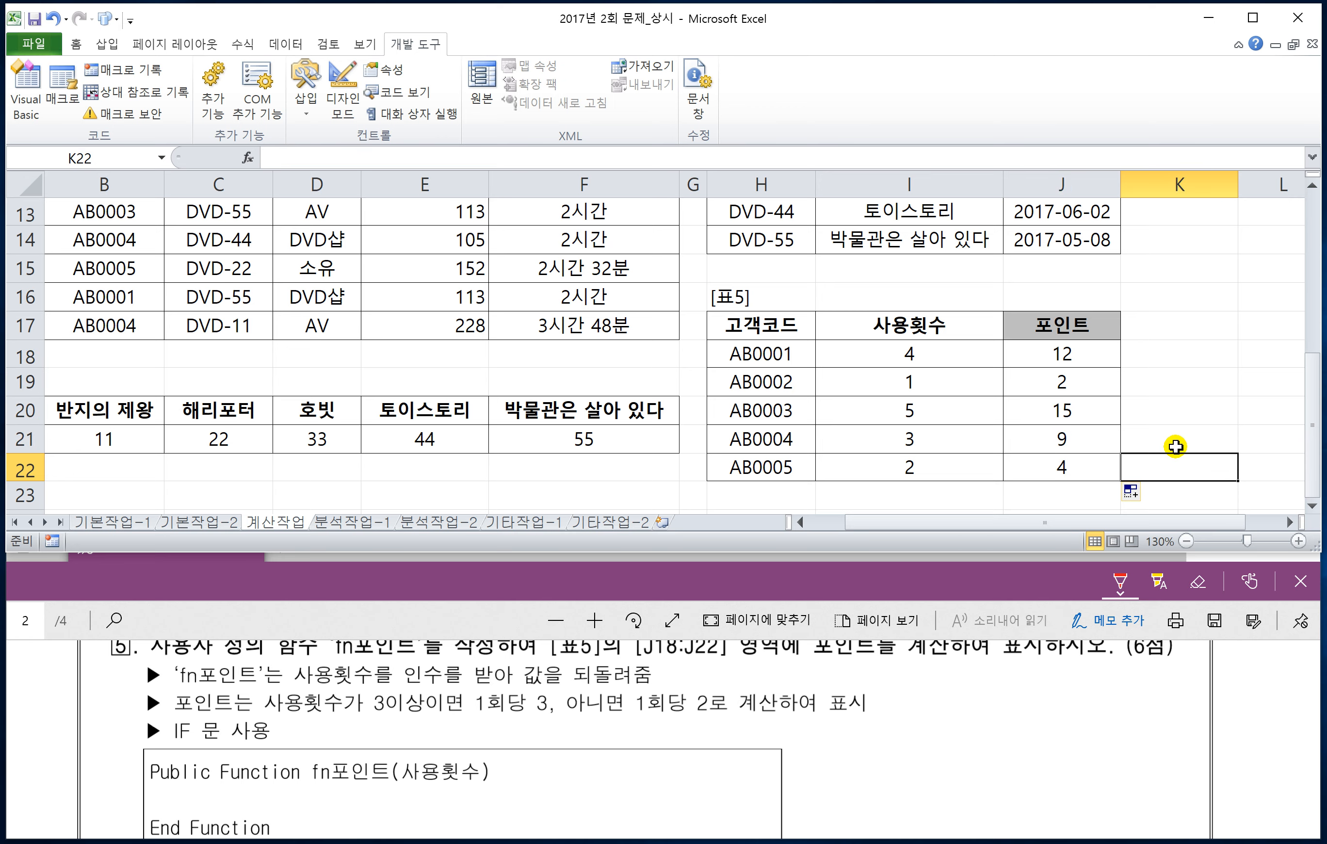